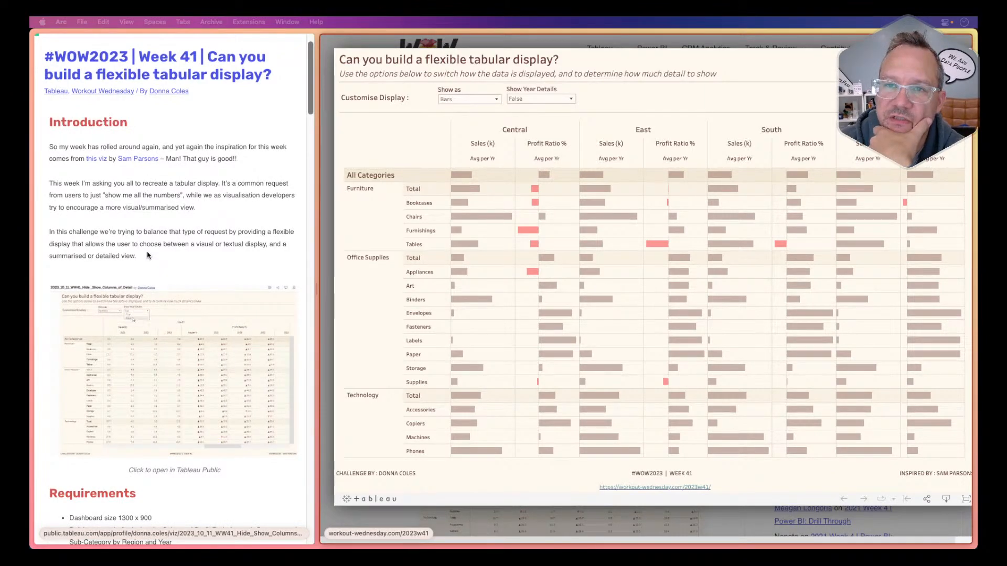
Review the challenge requirements and try the reference dashboard's Show as option with Numbers, returning it to Bars
{"action": "scroll", "coordinate": [148, 256], "scroll_direction": "down", "scroll_amount": 5}
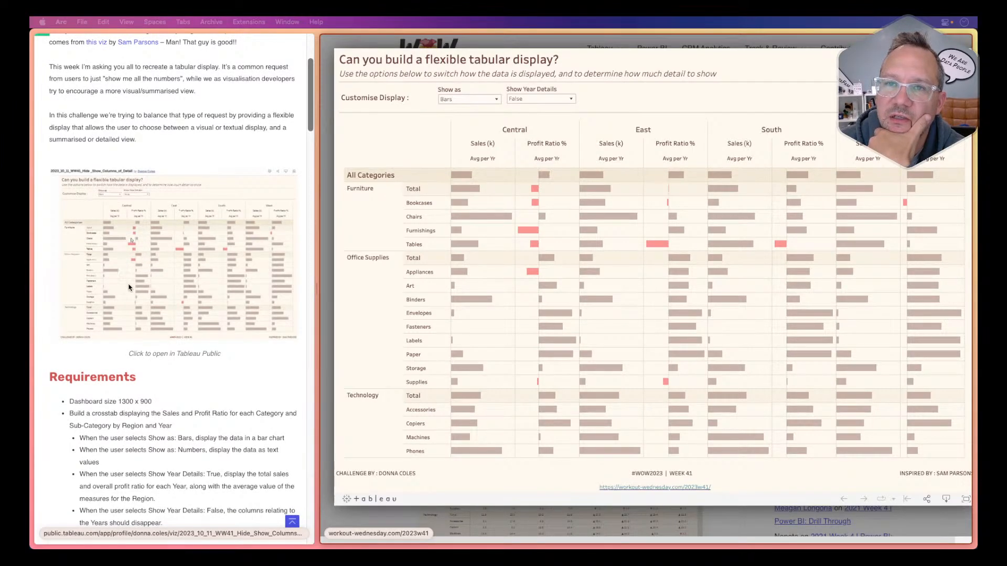
{"action": "scroll", "coordinate": [118, 325], "scroll_direction": "down", "scroll_amount": 2}
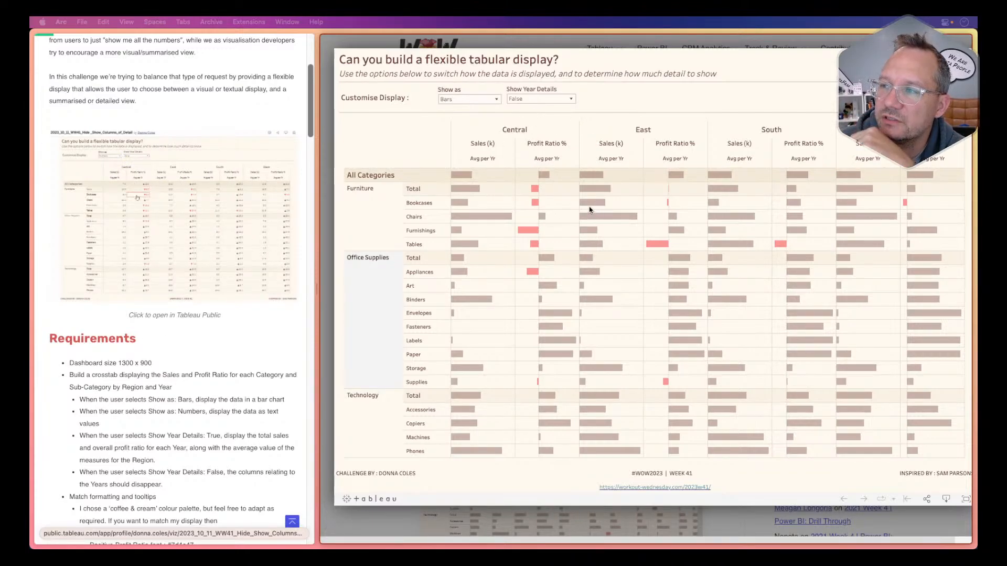
{"action": "left_click", "coordinate": [474, 99]}
{"action": "left_click", "coordinate": [467, 111]}
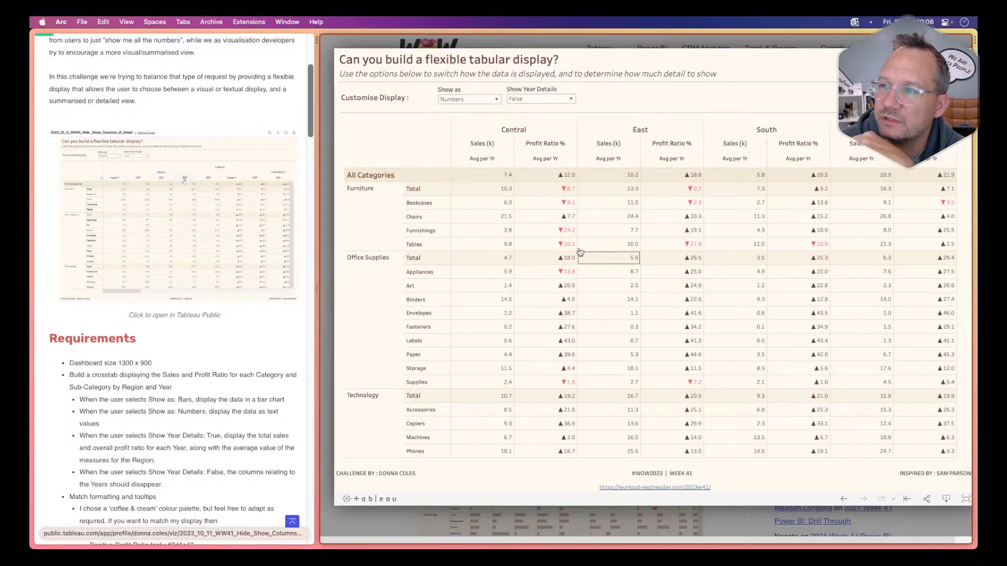
{"action": "left_click", "coordinate": [460, 101]}
{"action": "left_click", "coordinate": [459, 107]}
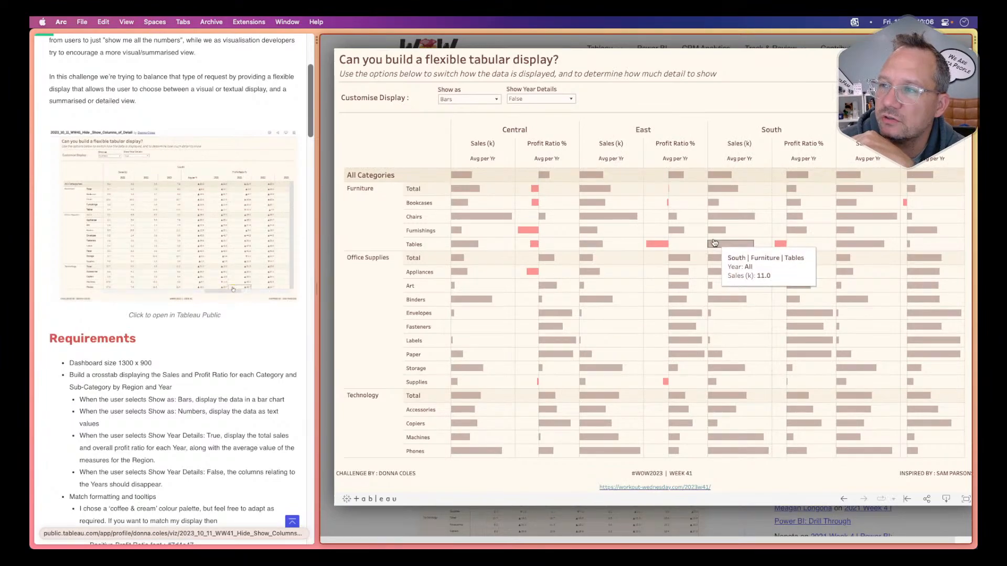
Set Show Year Details to True on the reference dashboard and compare the Numbers and Bars displays, ending on Bars
{"action": "left_click", "coordinate": [542, 101]}
{"action": "left_click", "coordinate": [541, 109]}
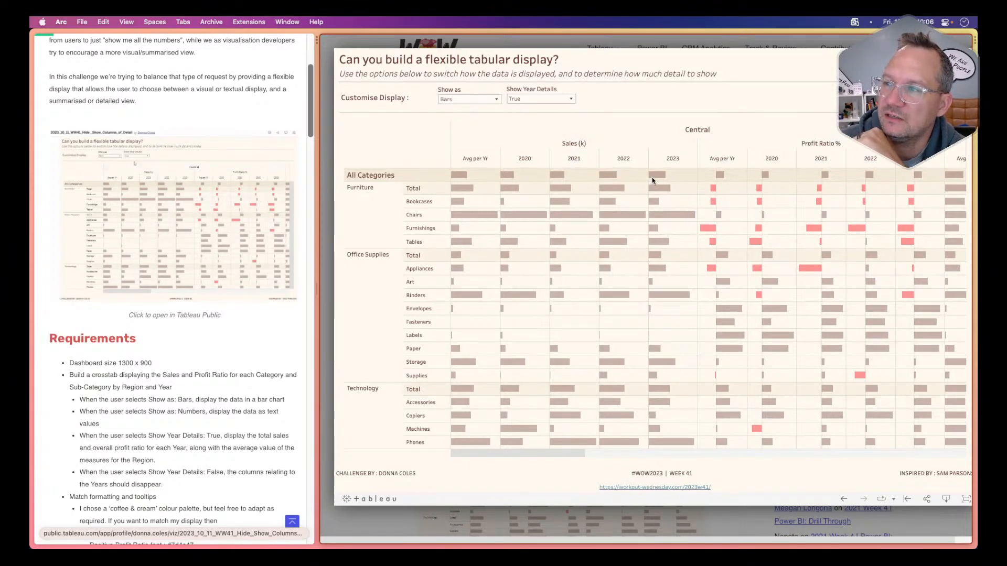
{"action": "mouse_move", "coordinate": [517, 172]}
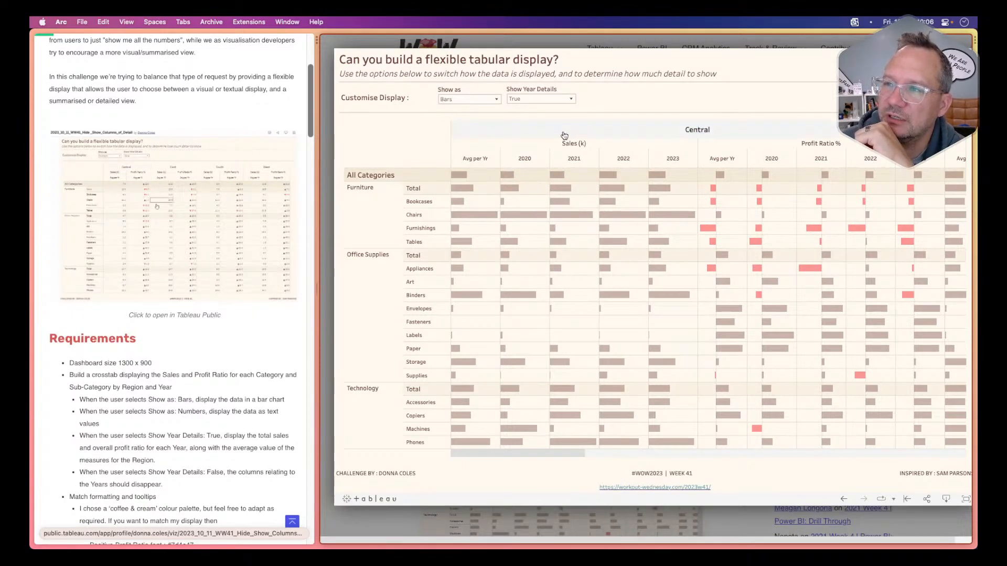
{"action": "left_click", "coordinate": [489, 101]}
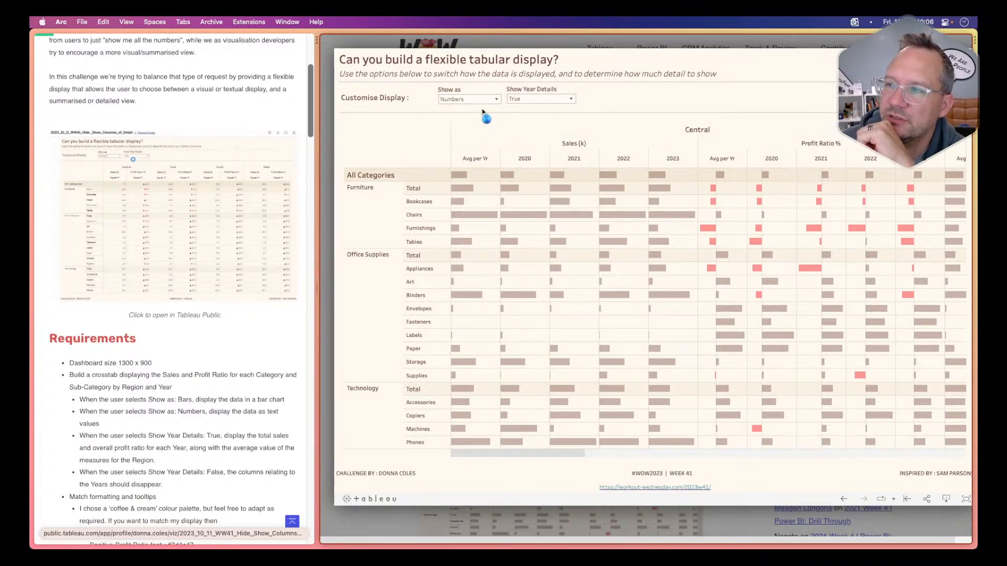
{"action": "left_click", "coordinate": [479, 103]}
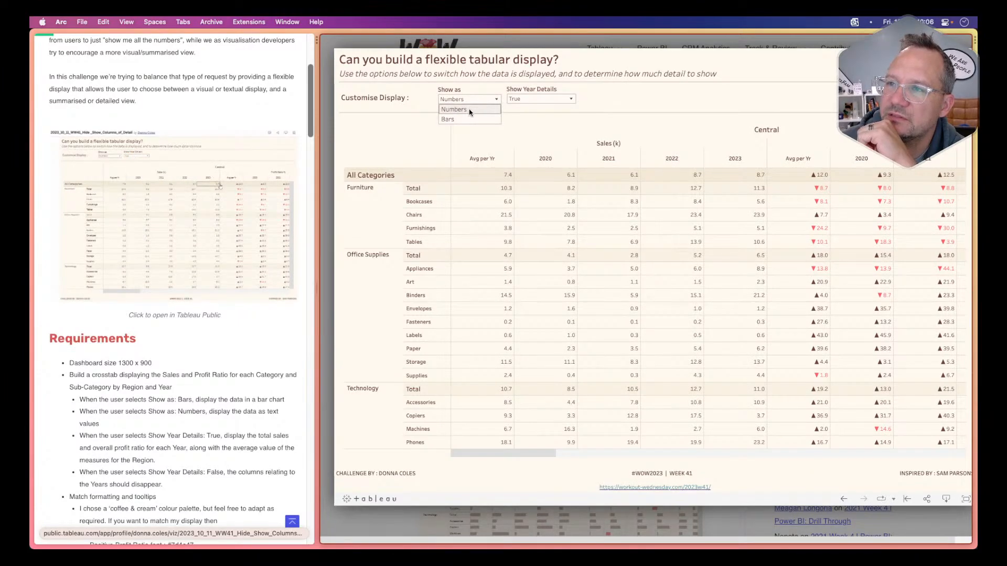
{"action": "left_click", "coordinate": [459, 116]}
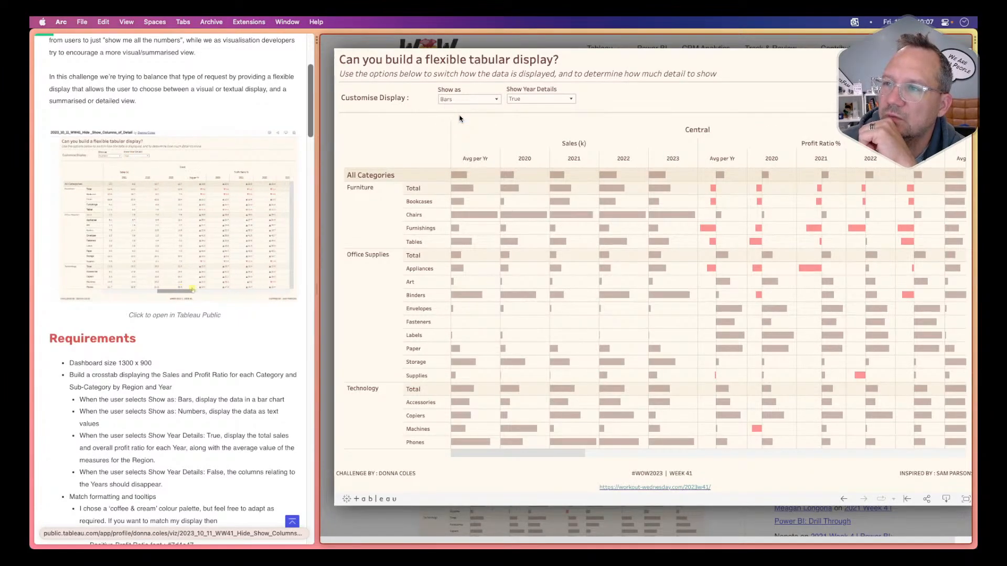
Compare the reference dashboard's Show Year Details options by alternating between False and True, ending on False
{"action": "left_click", "coordinate": [536, 103]}
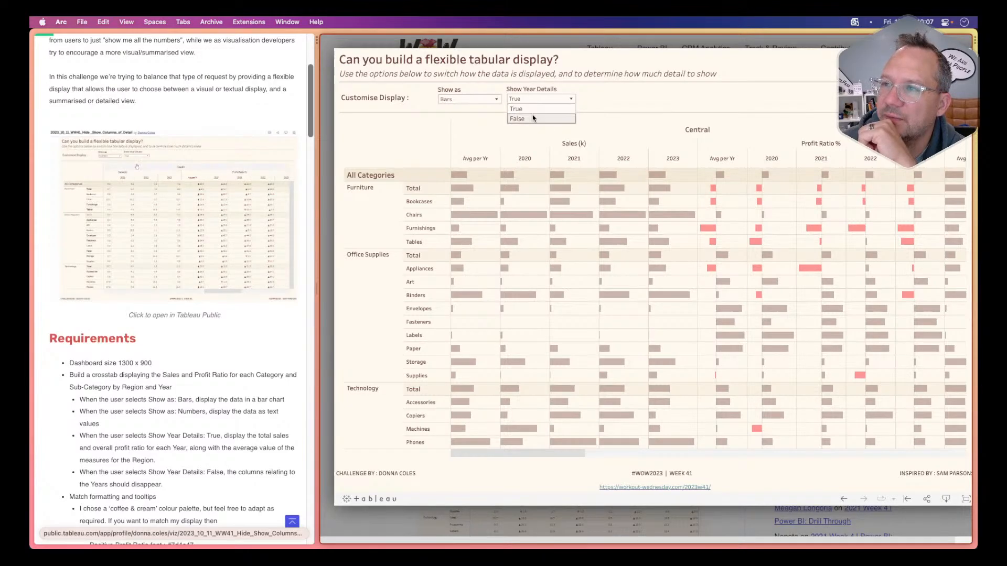
{"action": "left_click", "coordinate": [533, 120]}
{"action": "left_click", "coordinate": [537, 99]}
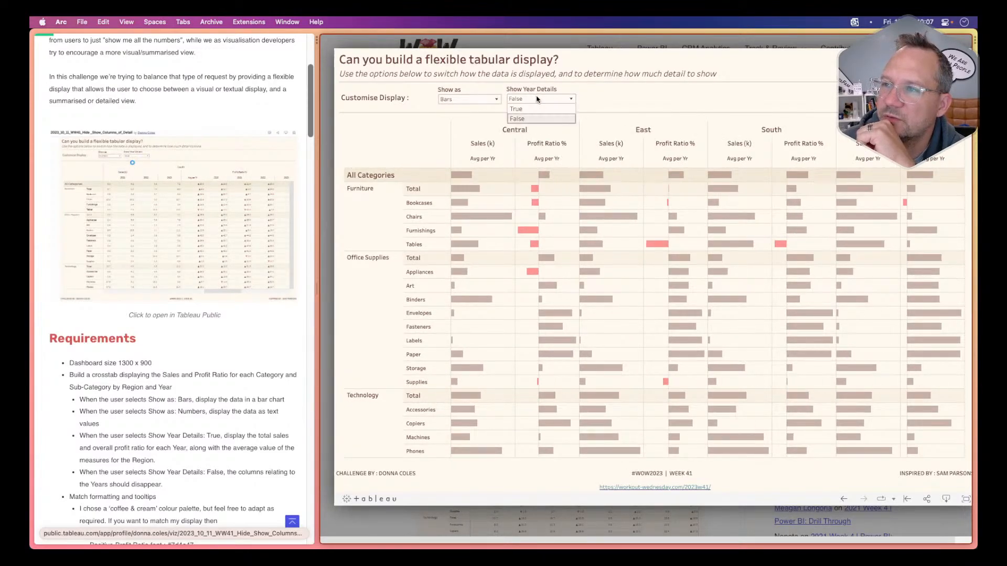
{"action": "left_click", "coordinate": [533, 109]}
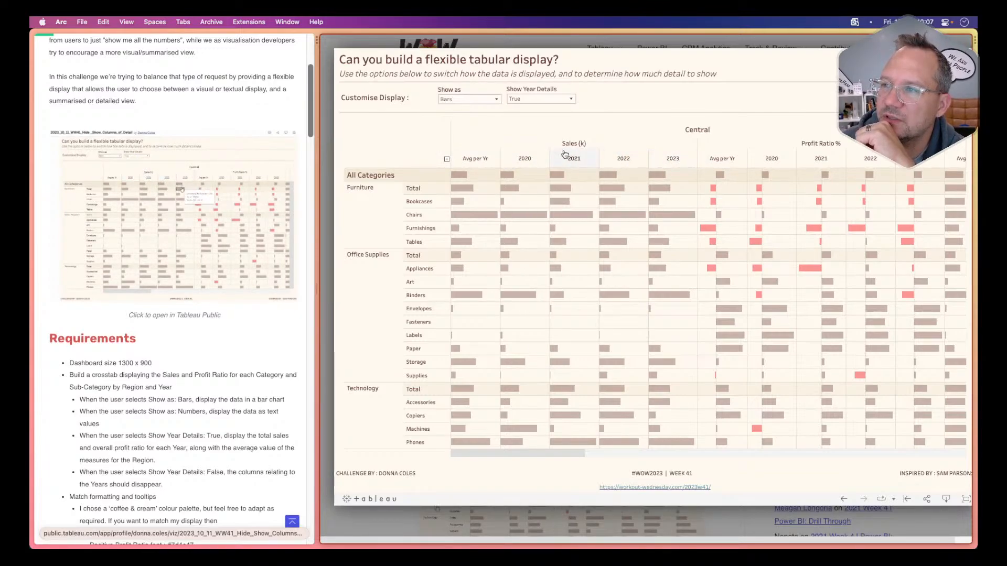
{"action": "left_click", "coordinate": [533, 100]}
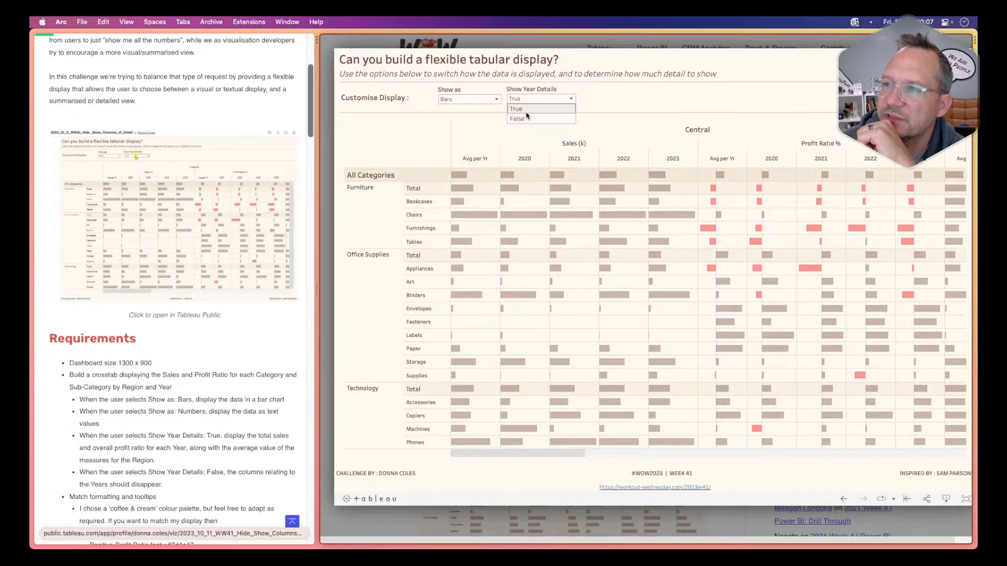
{"action": "left_click", "coordinate": [526, 118]}
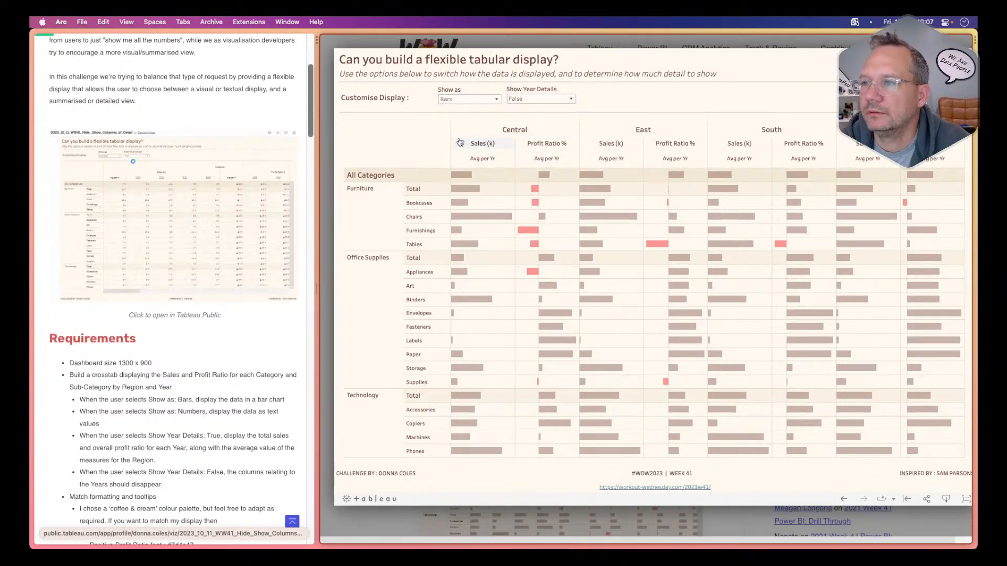
Switch to Tableau Desktop and connect the workbook to the saved data source Sample - Superstore
{"action": "key", "text": "super+Tab"}
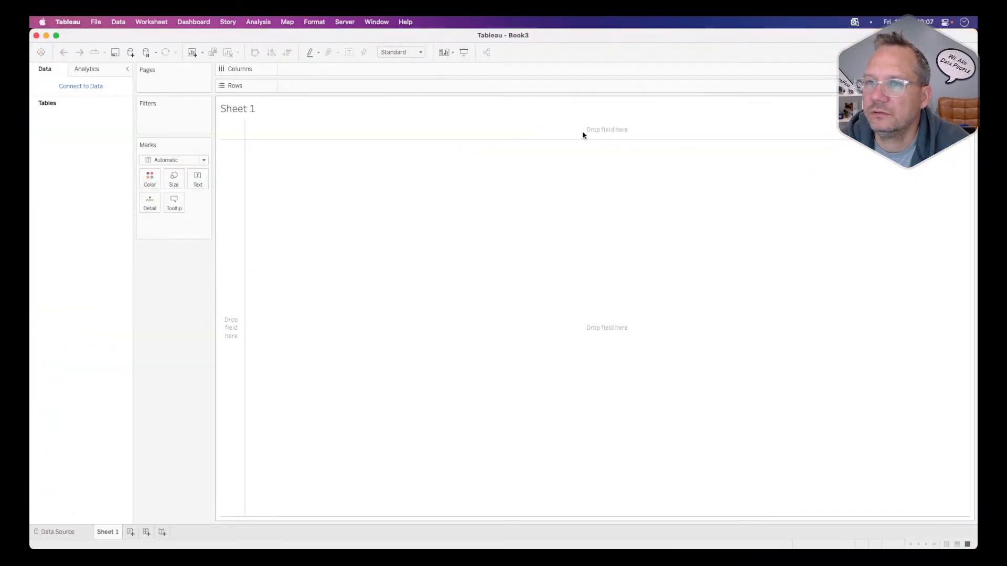
{"action": "left_click", "coordinate": [94, 89]}
{"action": "left_click", "coordinate": [148, 322]}
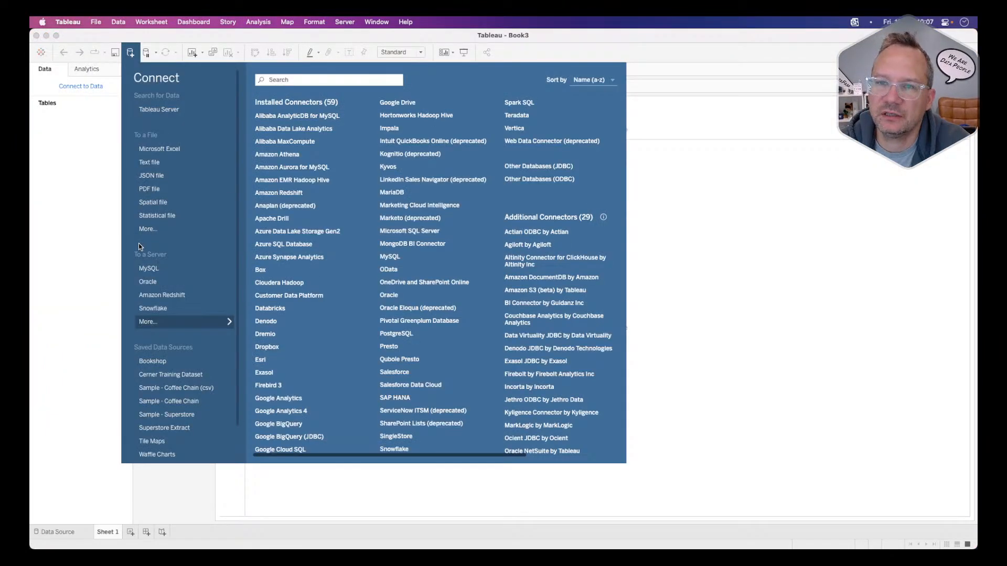
{"action": "left_click", "coordinate": [162, 414]}
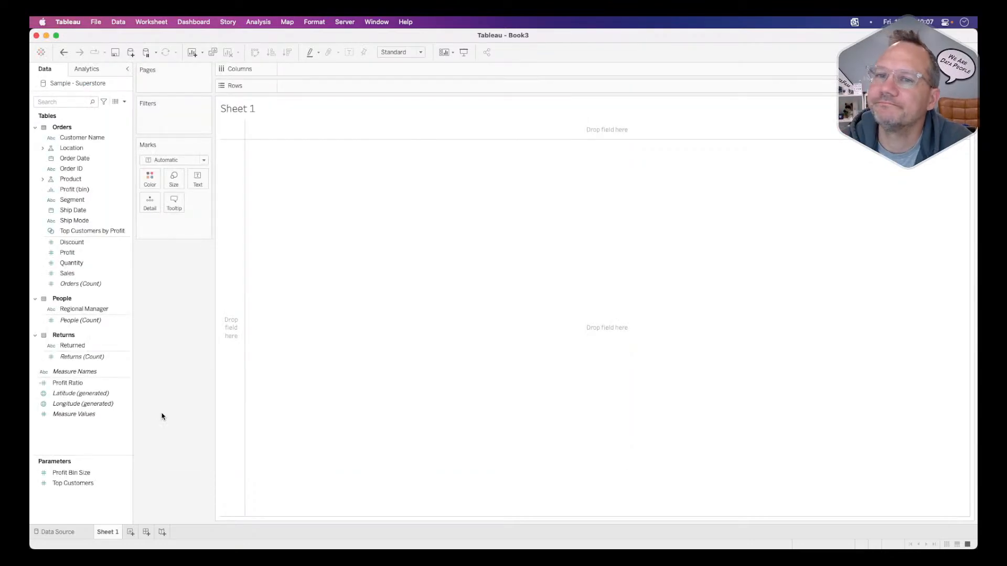
Expand the Product hierarchy and place Category and Sub-Category on Rows in Sheet 1
{"action": "left_click", "coordinate": [78, 140]}
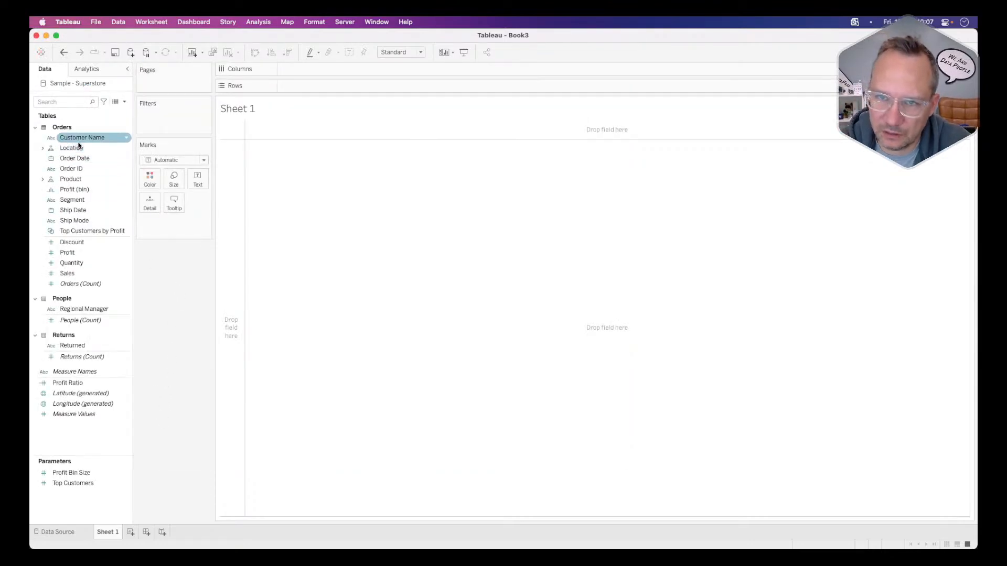
{"action": "left_click", "coordinate": [42, 179]}
{"action": "double_click", "coordinate": [72, 189]}
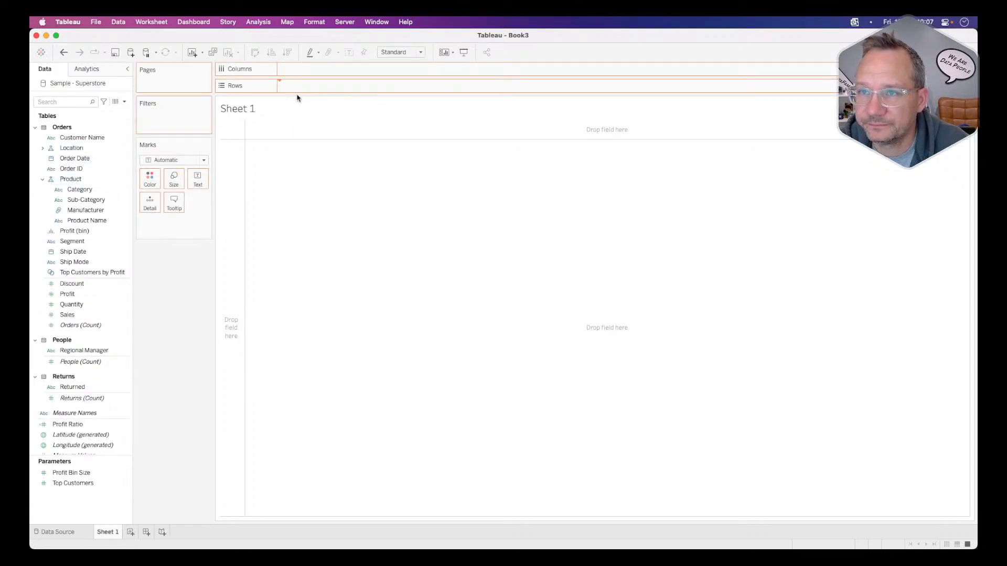
{"action": "left_click_drag", "start_coordinate": [81, 201], "coordinate": [391, 86]}
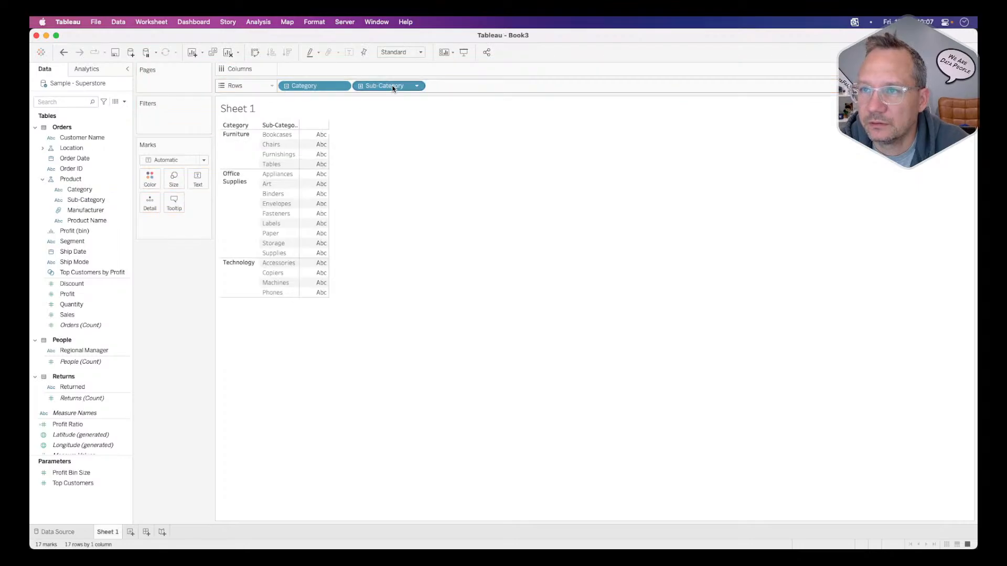
Compare the worksheet's category and sub-category rows with the reference dashboard and examine its Sales (k) column and tooltips
{"action": "key", "text": "super+Tab"}
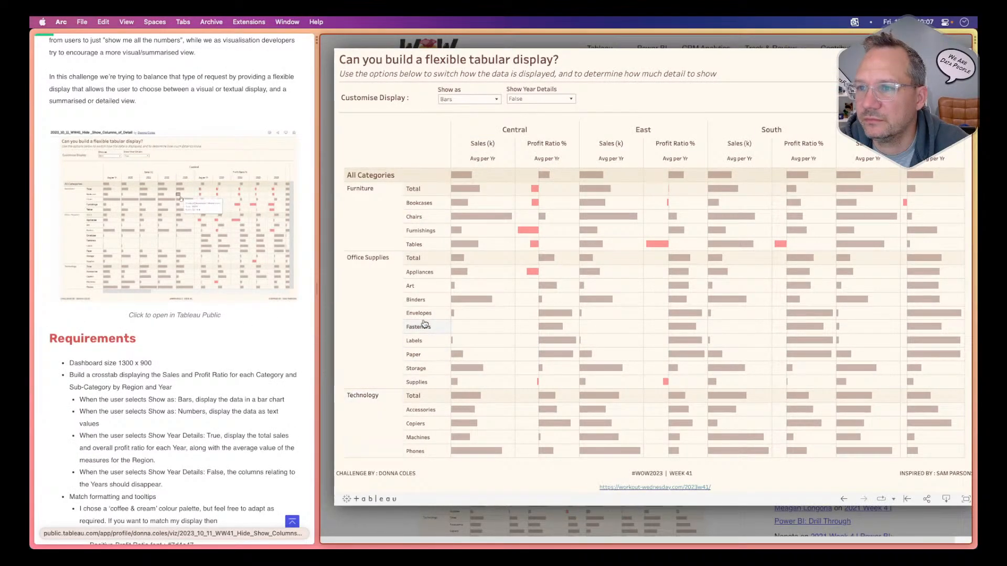
{"action": "key", "text": "super+Tab"}
{"action": "key", "text": "super+Tab"}
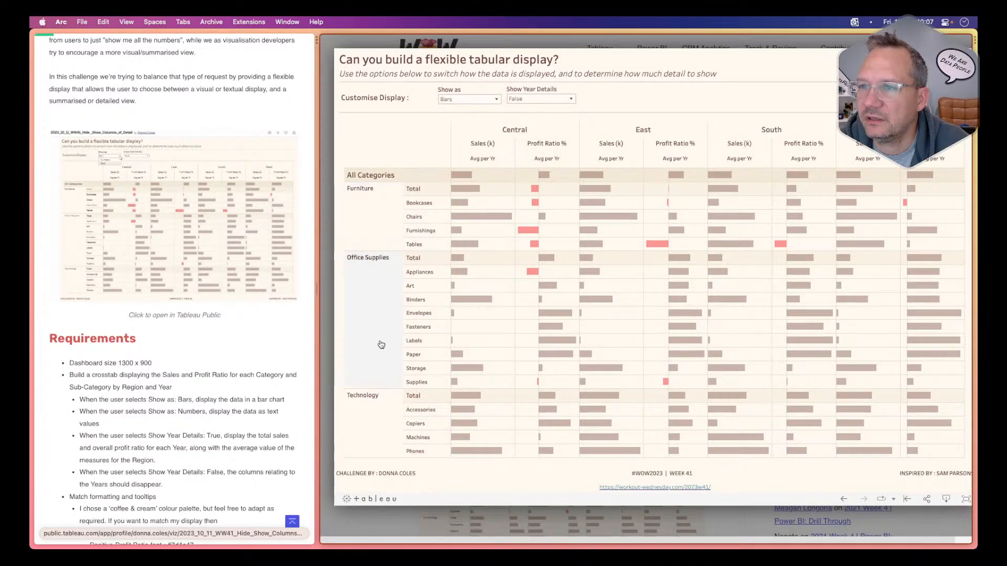
{"action": "key", "text": "super+Tab"}
{"action": "key", "text": "super+Tab"}
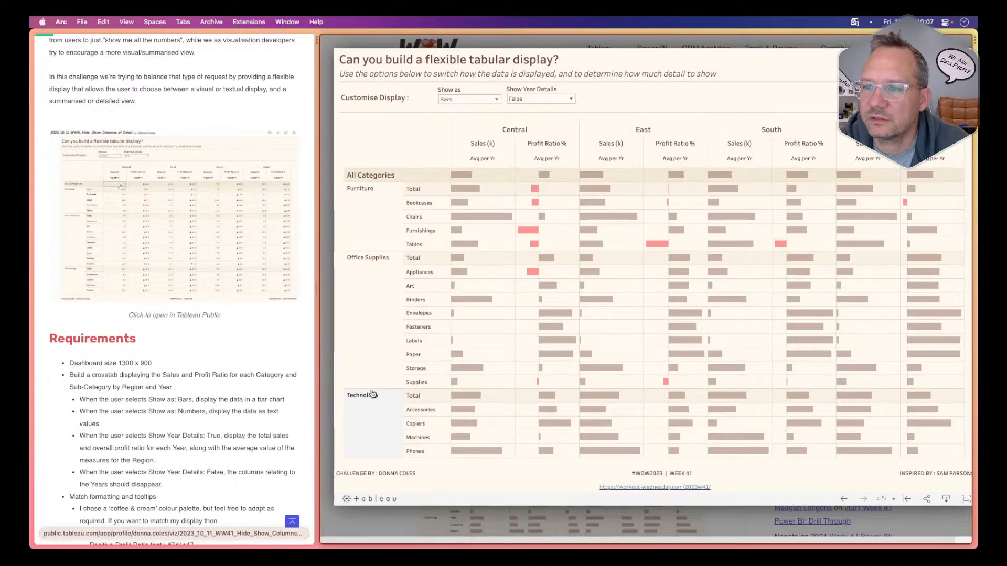
{"action": "key", "text": "super+Tab"}
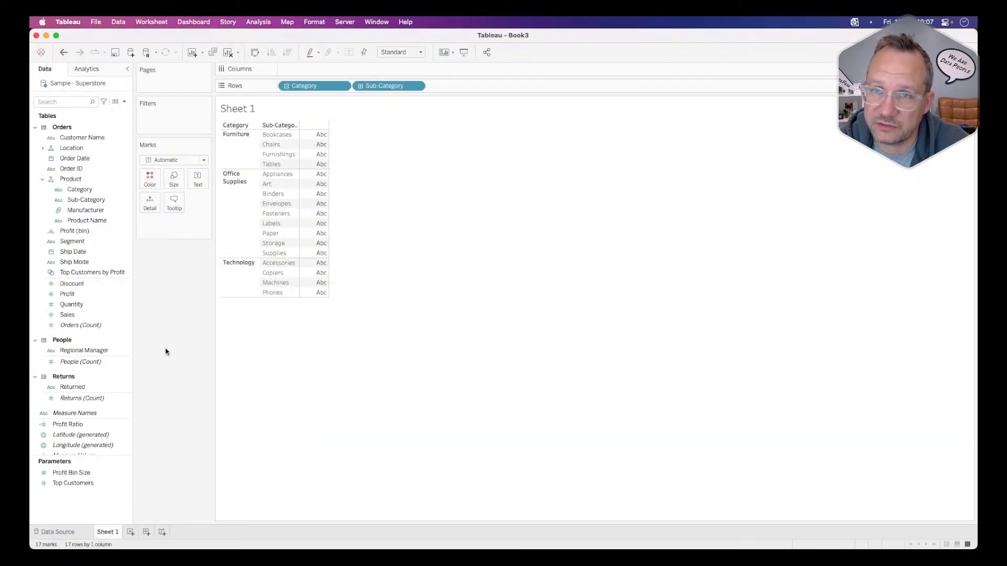
{"action": "key", "text": "super+Tab"}
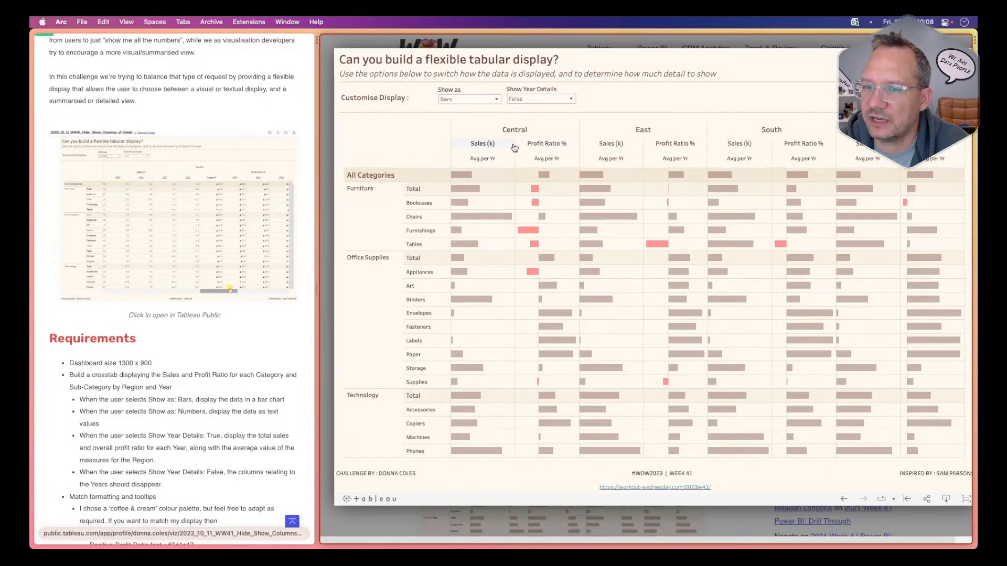
{"action": "mouse_move", "coordinate": [460, 179]}
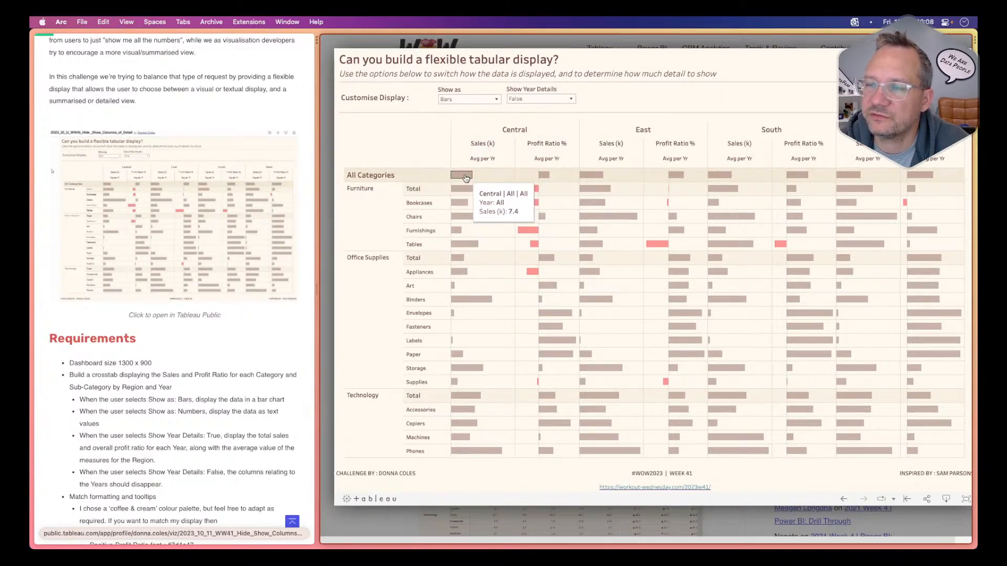
{"action": "mouse_move", "coordinate": [463, 214]}
{"action": "key", "text": "super+Tab"}
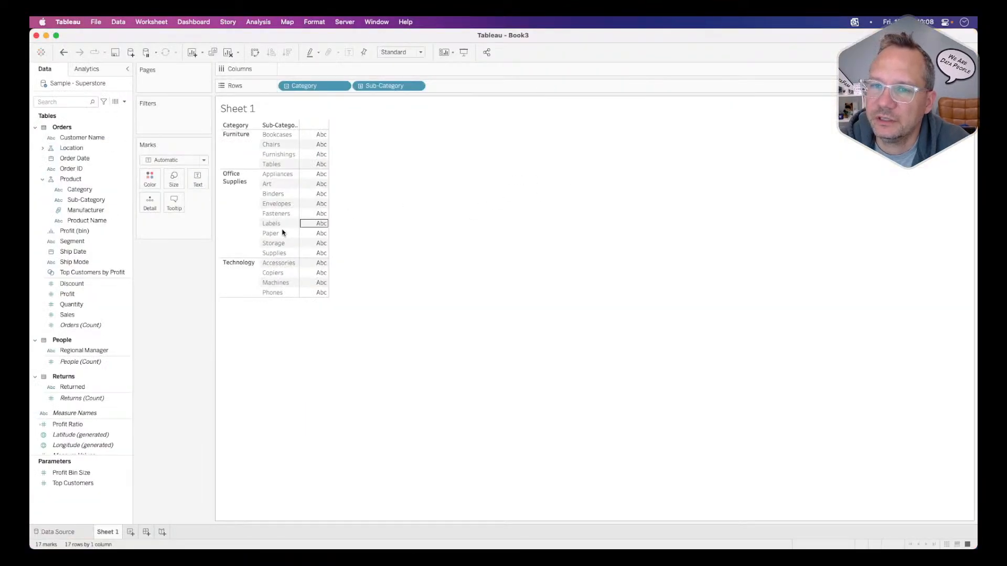
{"action": "key", "text": "super+Tab"}
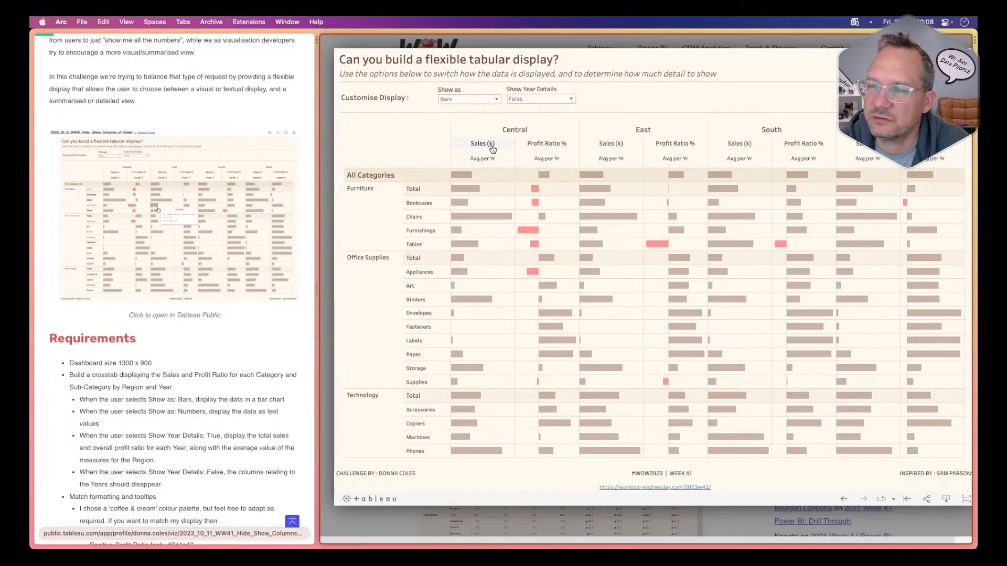
Back in Tableau, create a calculated field named Sales (k) with the formula SUM([Sales])/1000
{"action": "key", "text": "super+Tab"}
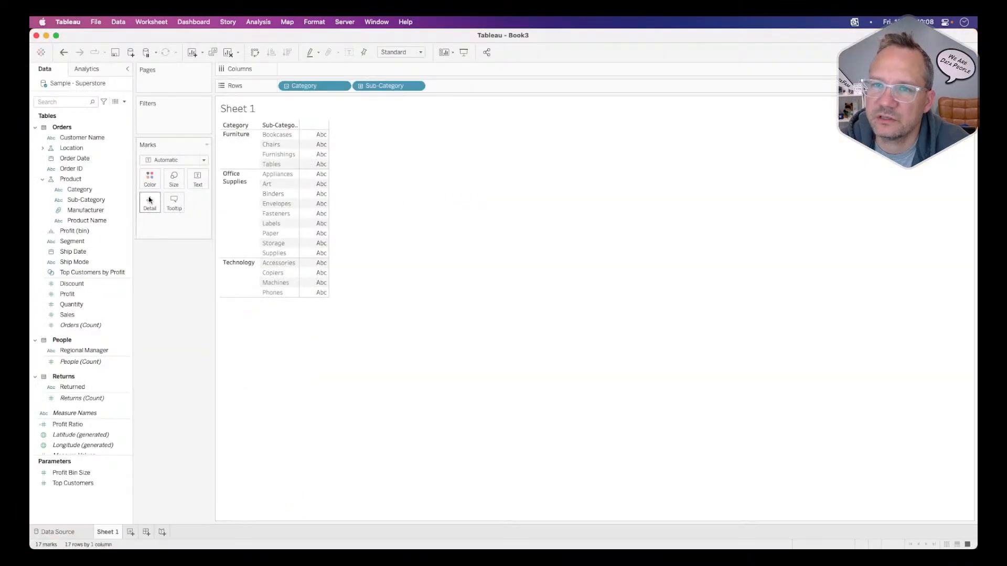
{"action": "left_click", "coordinate": [126, 104]}
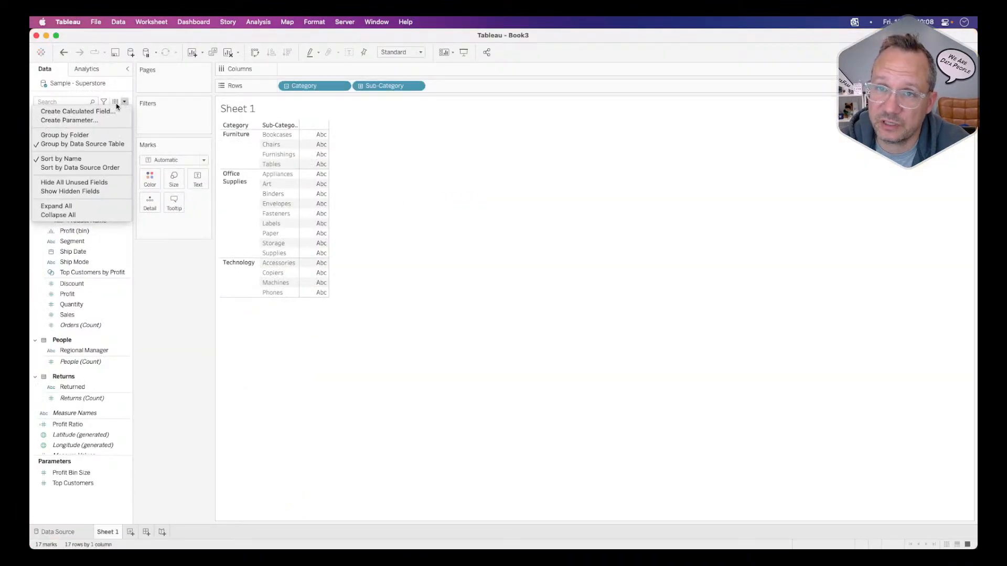
{"action": "left_click", "coordinate": [106, 107]}
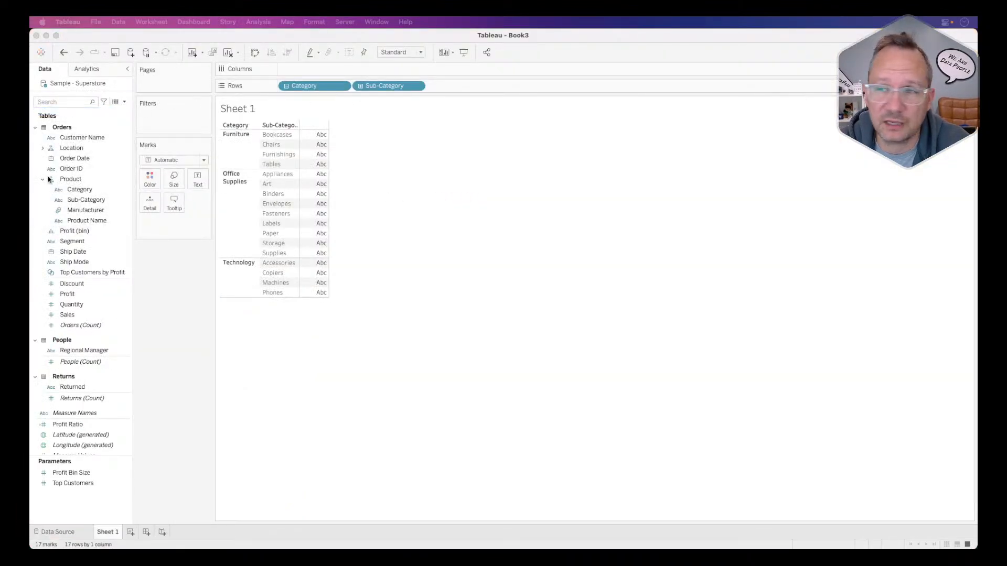
{"action": "type", "text": "Sales (k"}
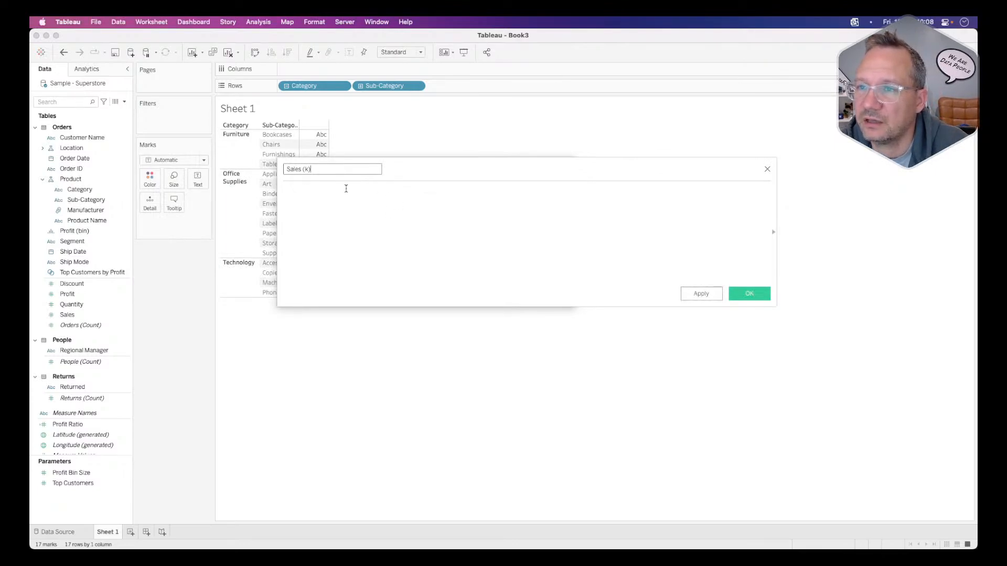
{"action": "type", "text": "sum"}
{"action": "key", "text": "Return"}
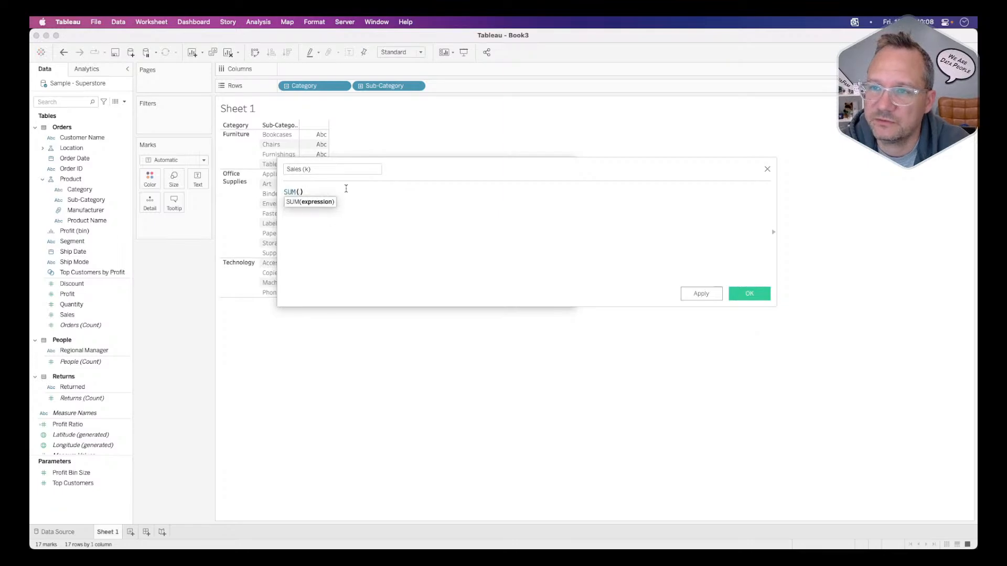
{"action": "type", "text": "sa"}
{"action": "key", "text": "Return"}
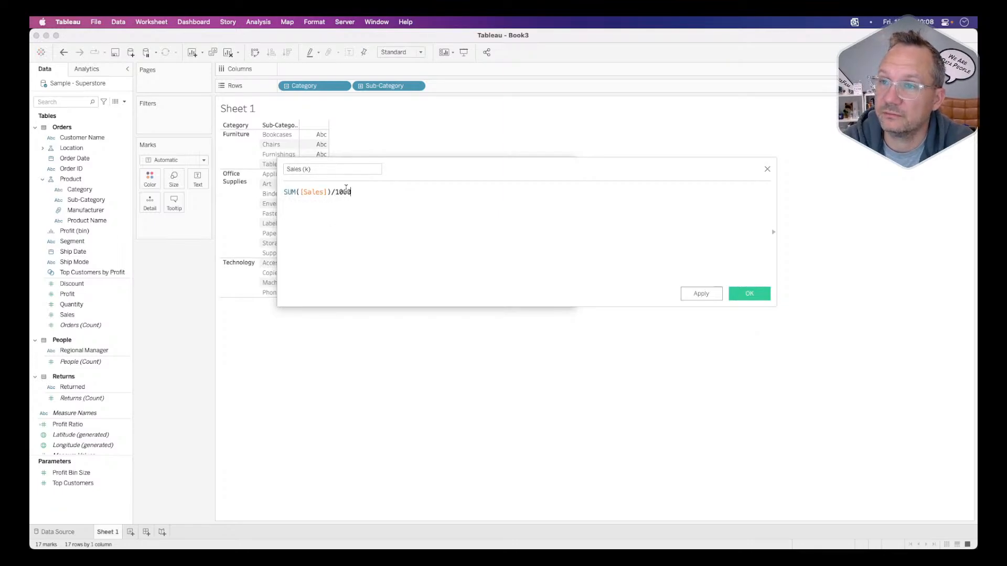
{"action": "left_click", "coordinate": [747, 294]}
Set the default number format of Sales (k) to Number (Custom) with one decimal place
{"action": "right_click", "coordinate": [72, 433]}
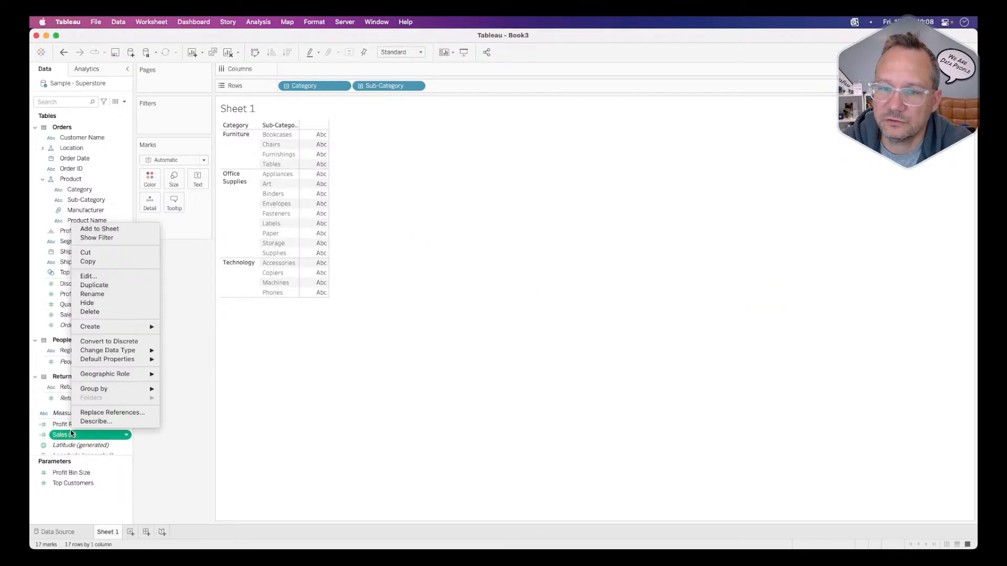
{"action": "mouse_move", "coordinate": [126, 360]}
{"action": "left_click", "coordinate": [197, 377]}
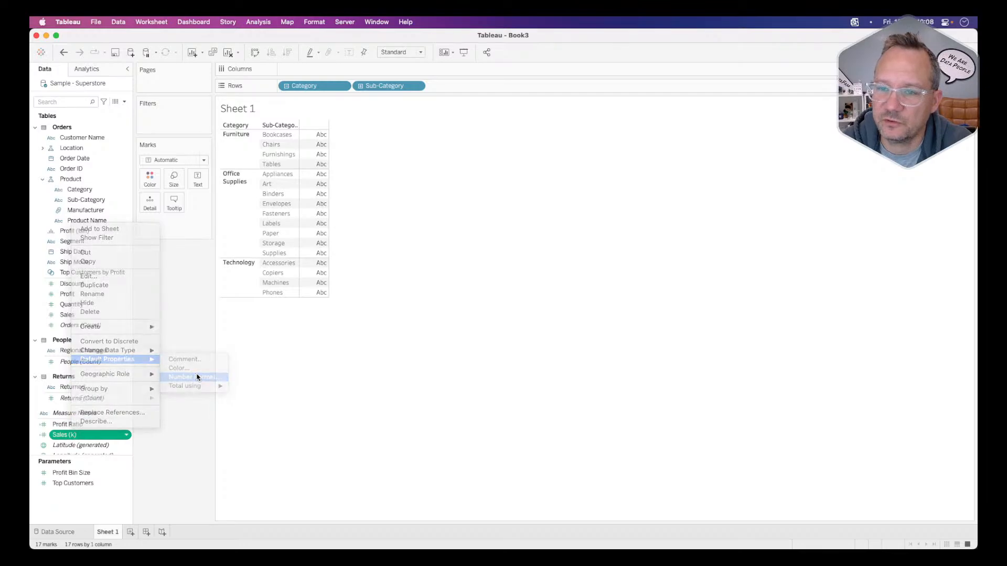
{"action": "left_click", "coordinate": [443, 252]}
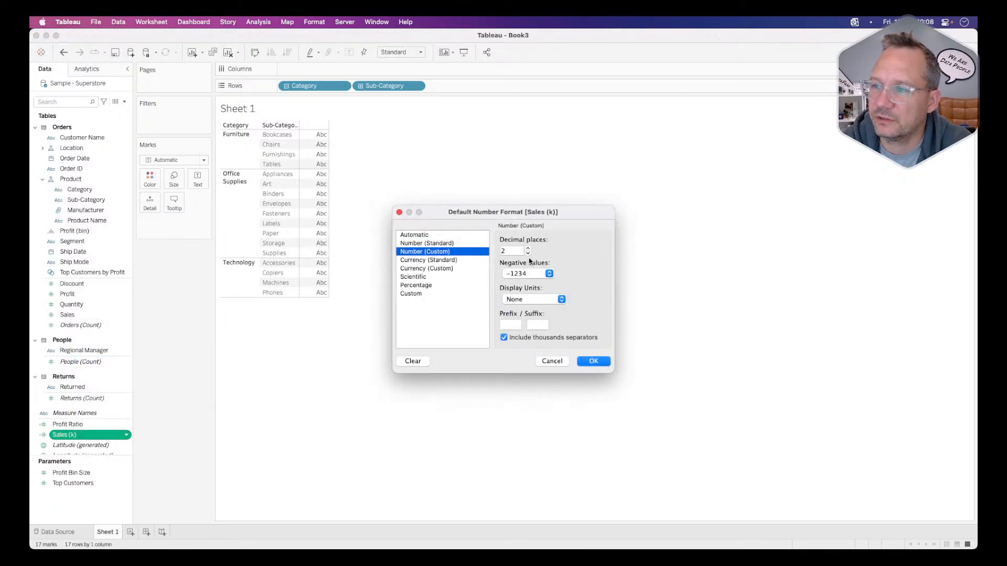
{"action": "left_click", "coordinate": [591, 361]}
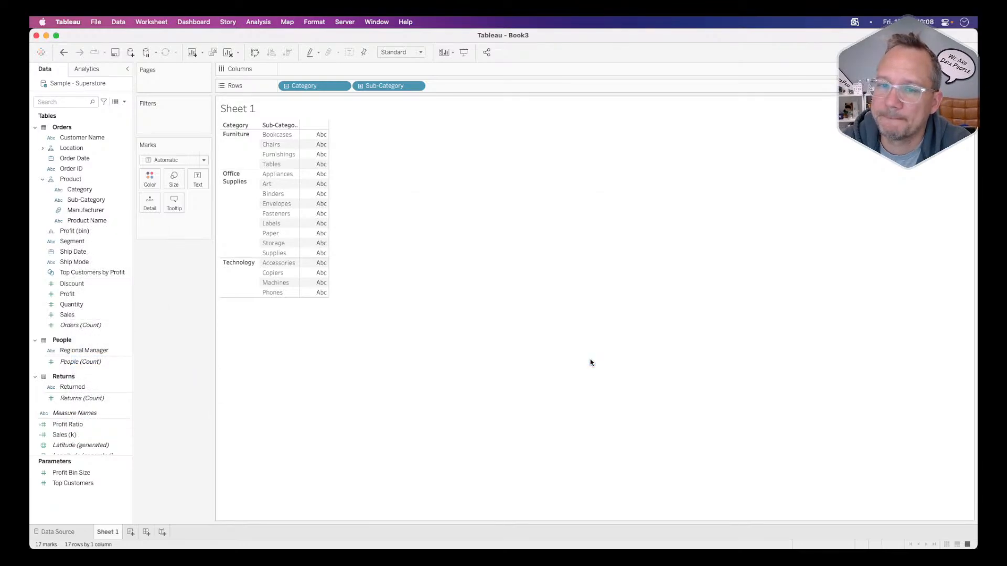
Show Sales (k) as text in the table and place Region from the Location hierarchy on Columns
{"action": "left_click_drag", "start_coordinate": [65, 435], "coordinate": [198, 178]}
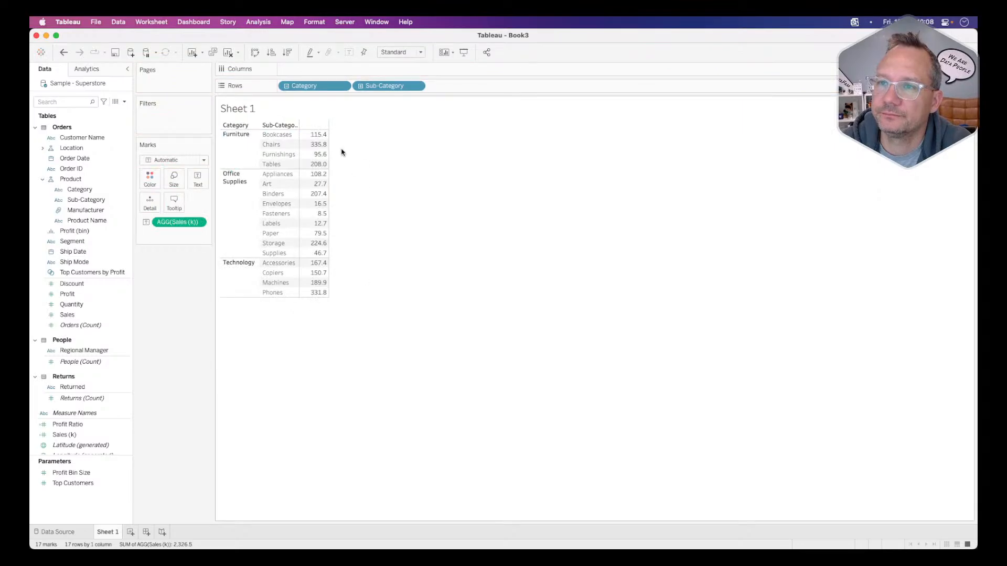
{"action": "key", "text": "super+Tab"}
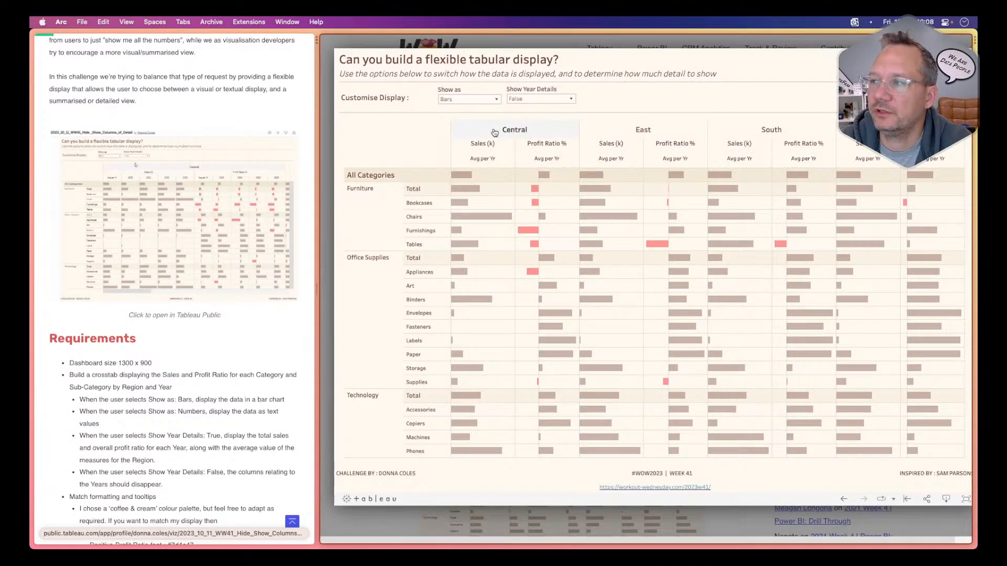
{"action": "key", "text": "super+Tab"}
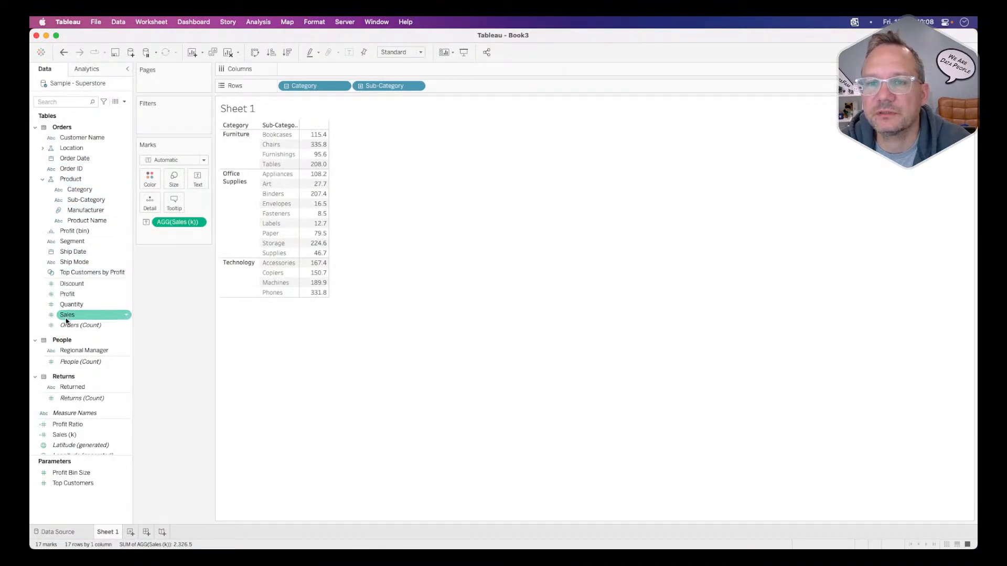
{"action": "left_click", "coordinate": [42, 148]}
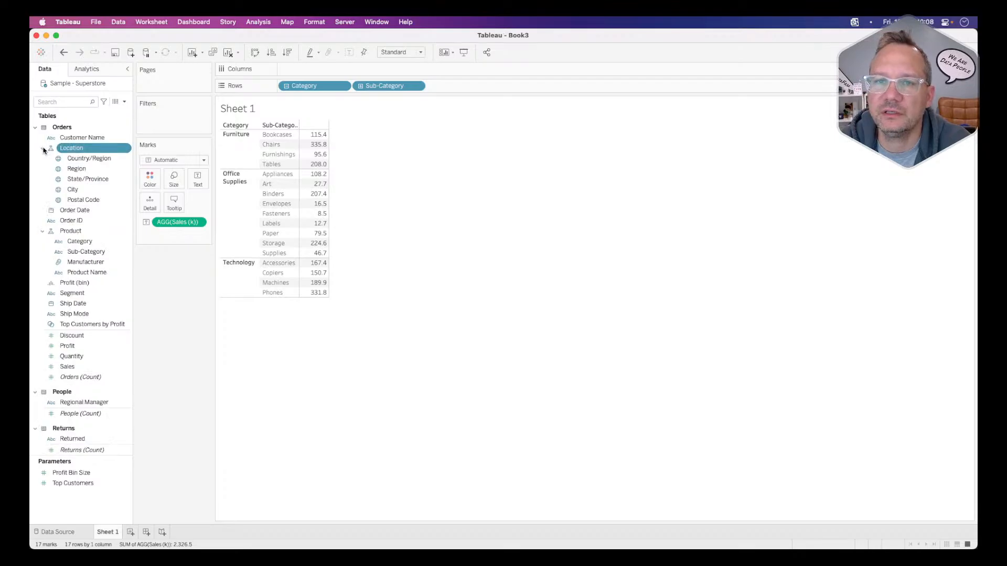
{"action": "left_click_drag", "start_coordinate": [79, 168], "coordinate": [340, 73]}
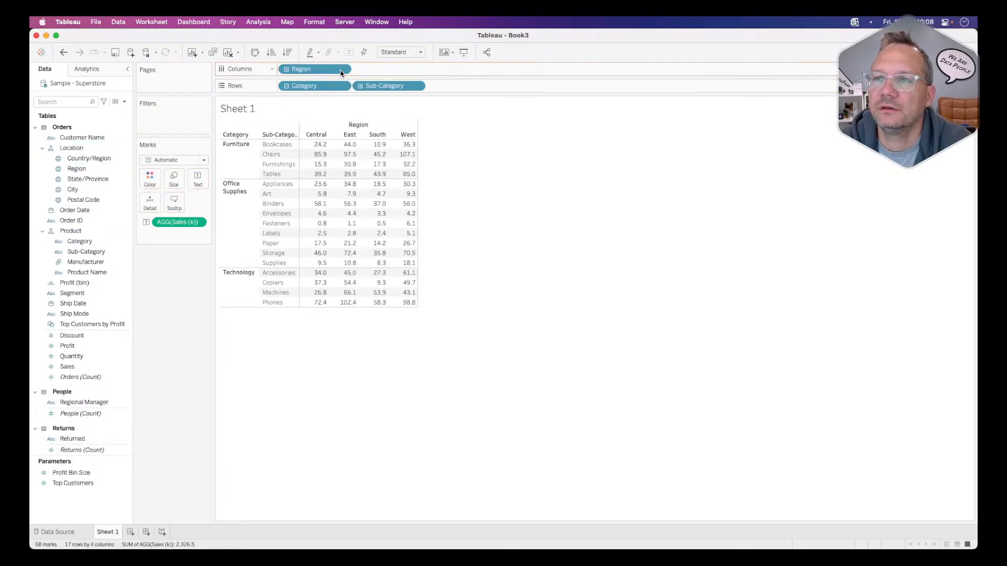
Compare the regional Sales (k) values in Sheet 1 with the reference dashboard's bars and tooltips
{"action": "key", "text": "super+Tab"}
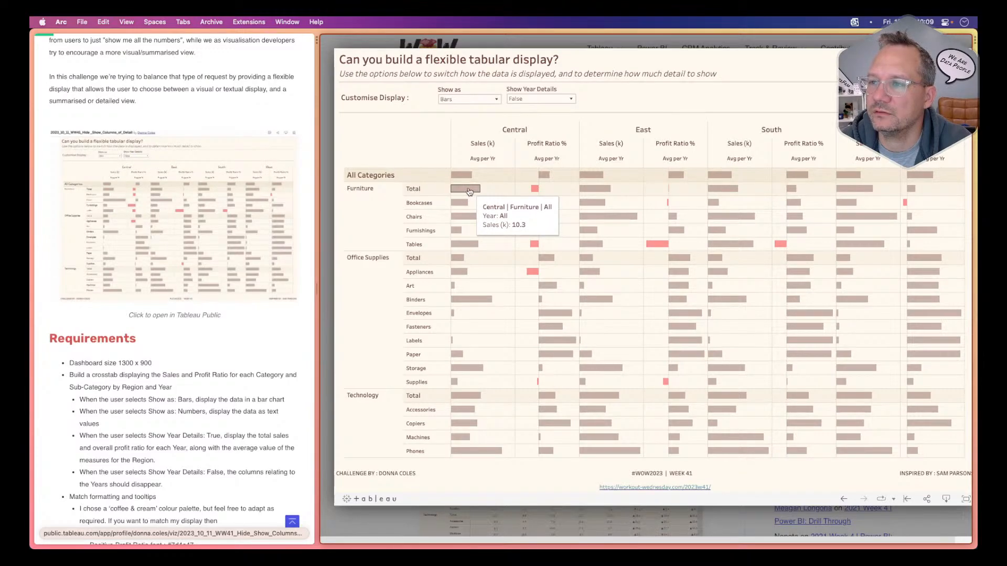
{"action": "key", "text": "super+Tab"}
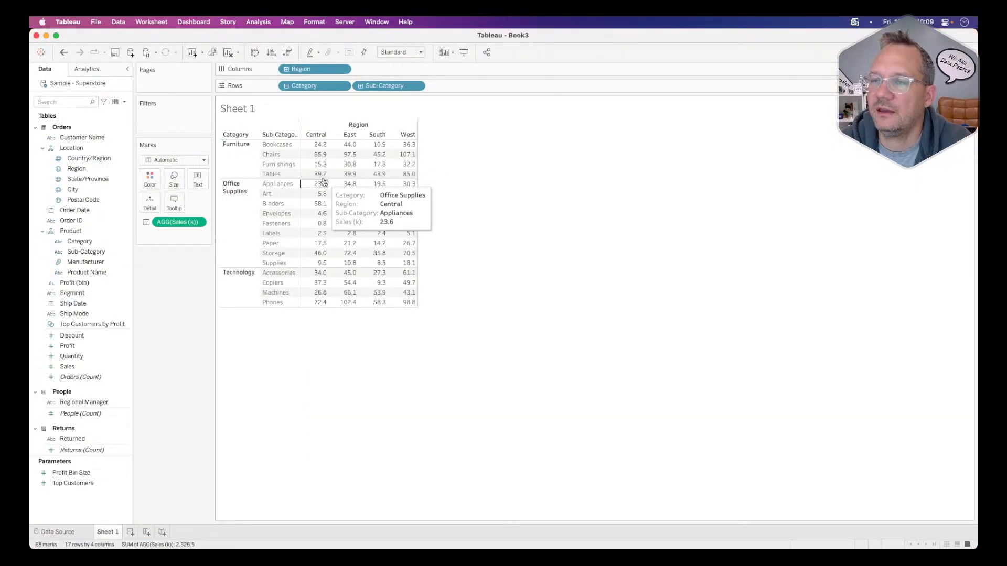
{"action": "left_click", "coordinate": [260, 23]}
{"action": "left_click", "coordinate": [260, 22]}
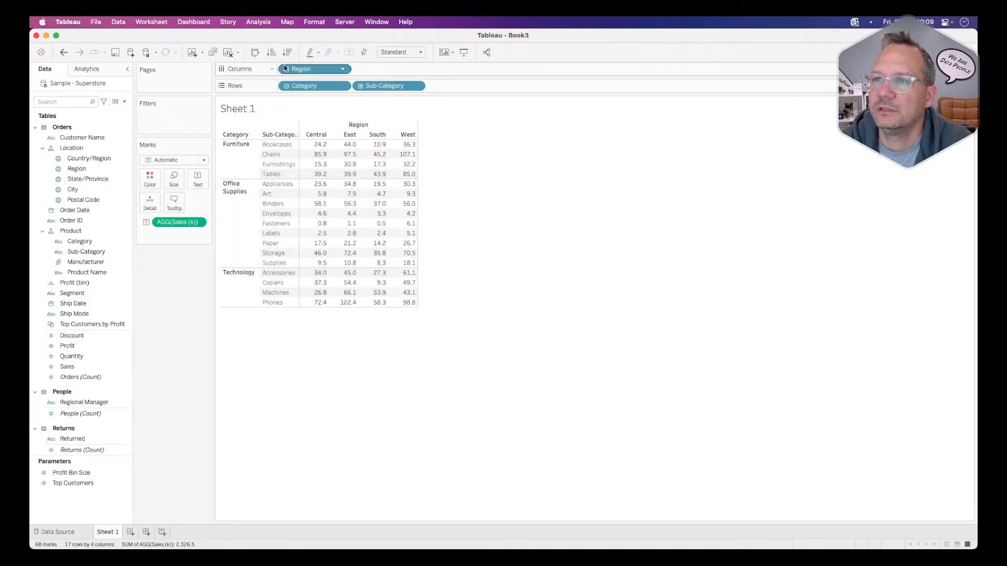
{"action": "key", "text": "super+Tab"}
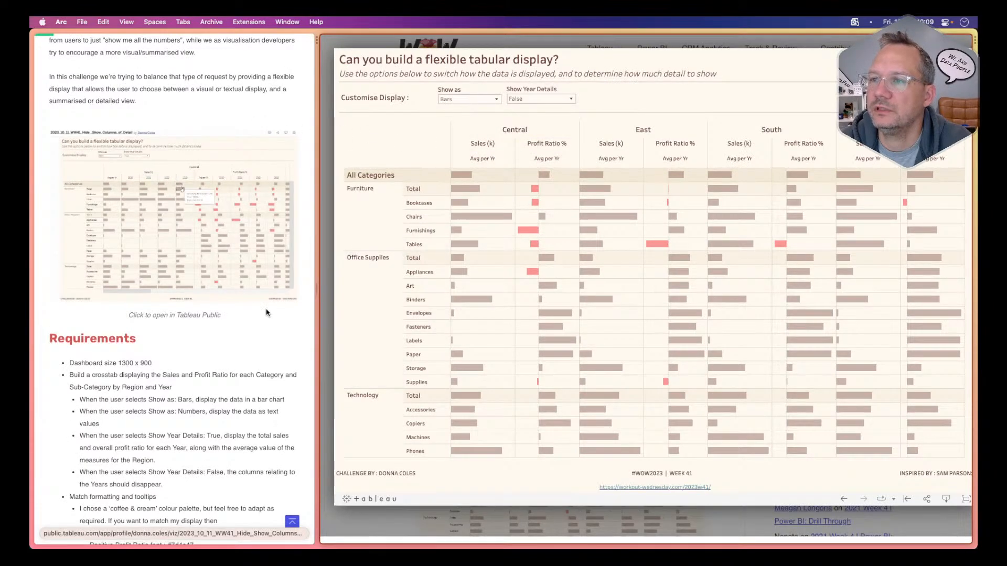
{"action": "key", "text": "super+Tab"}
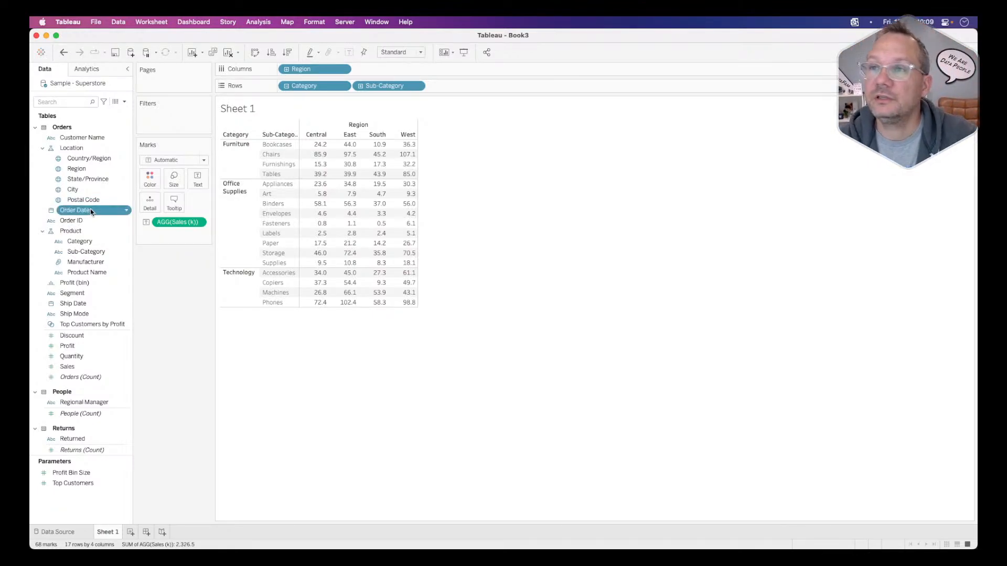
Add Order Date to Columns after Region as the discrete YEAR(Order Date)
{"action": "left_click_drag", "start_coordinate": [90, 208], "coordinate": [390, 70]}
{"action": "left_click_drag", "start_coordinate": [390, 70], "coordinate": [390, 72]}
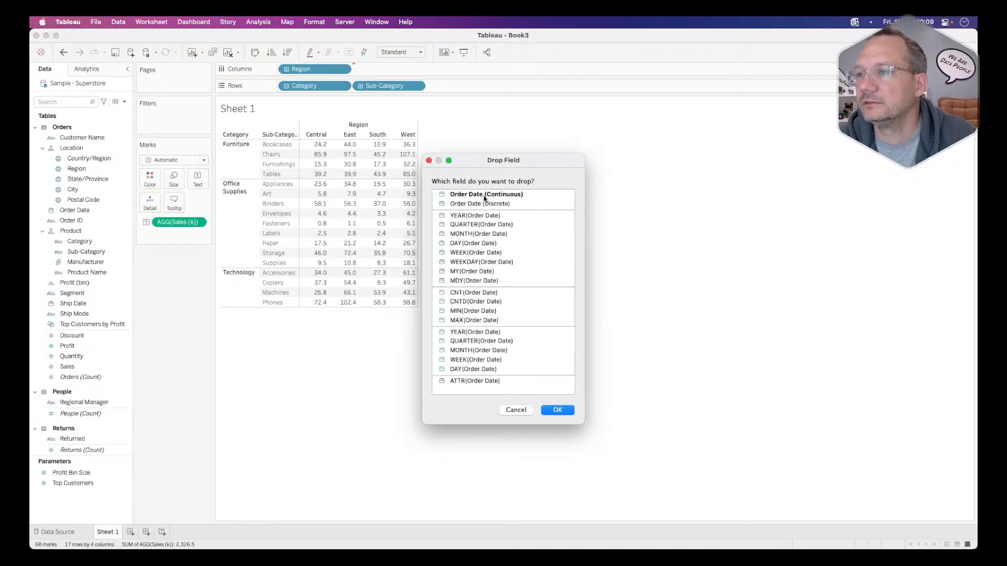
{"action": "left_click", "coordinate": [473, 217]}
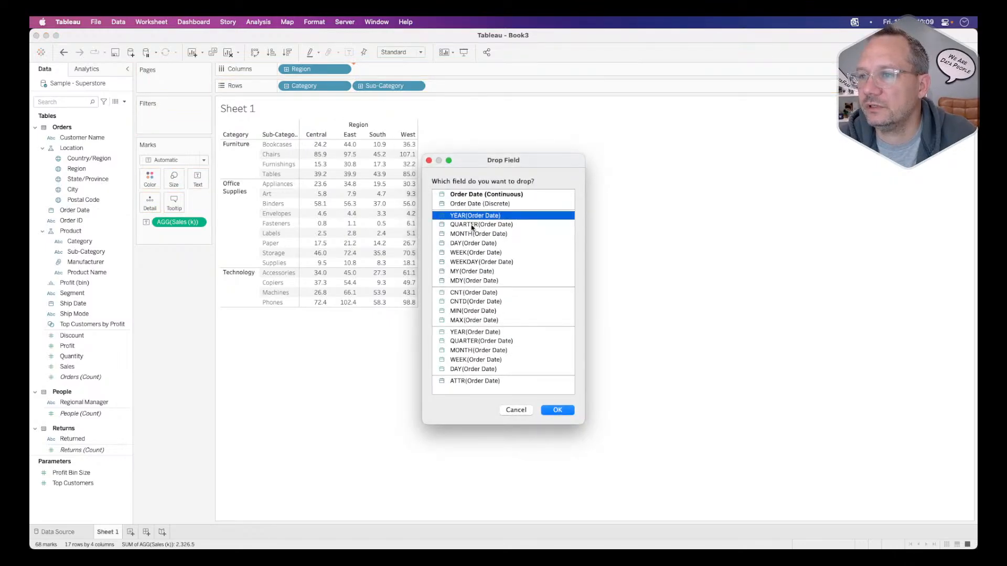
{"action": "left_click", "coordinate": [557, 411]}
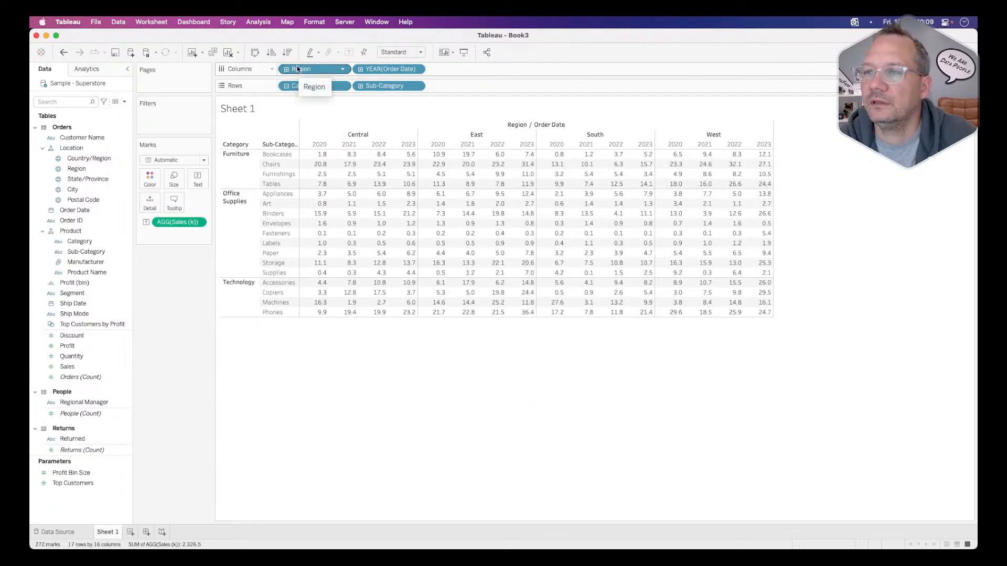
{"action": "mouse_move", "coordinate": [411, 153]}
{"action": "mouse_move", "coordinate": [315, 154]}
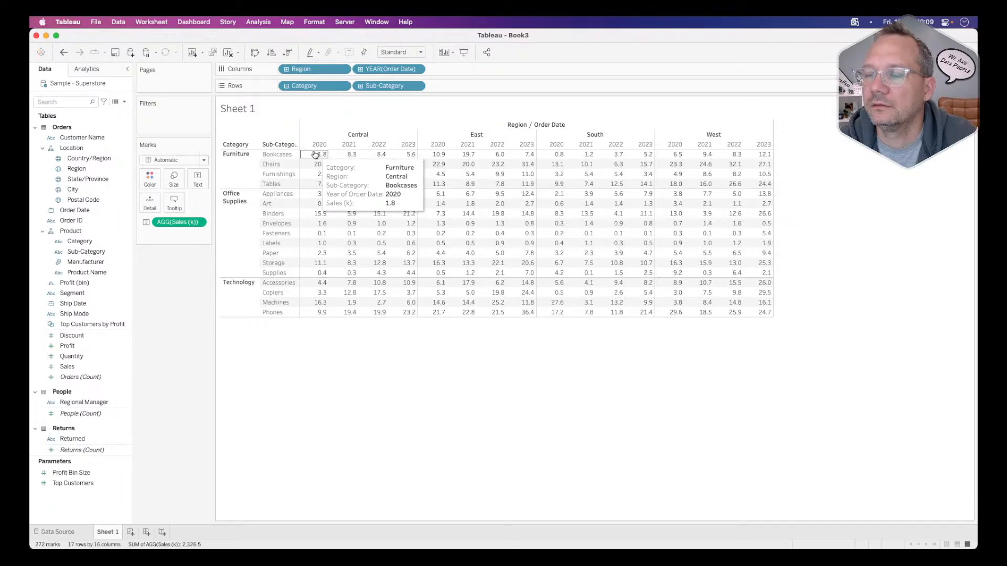
Try showing column grand totals on the crosstab and undo the change
{"action": "left_click", "coordinate": [258, 22]}
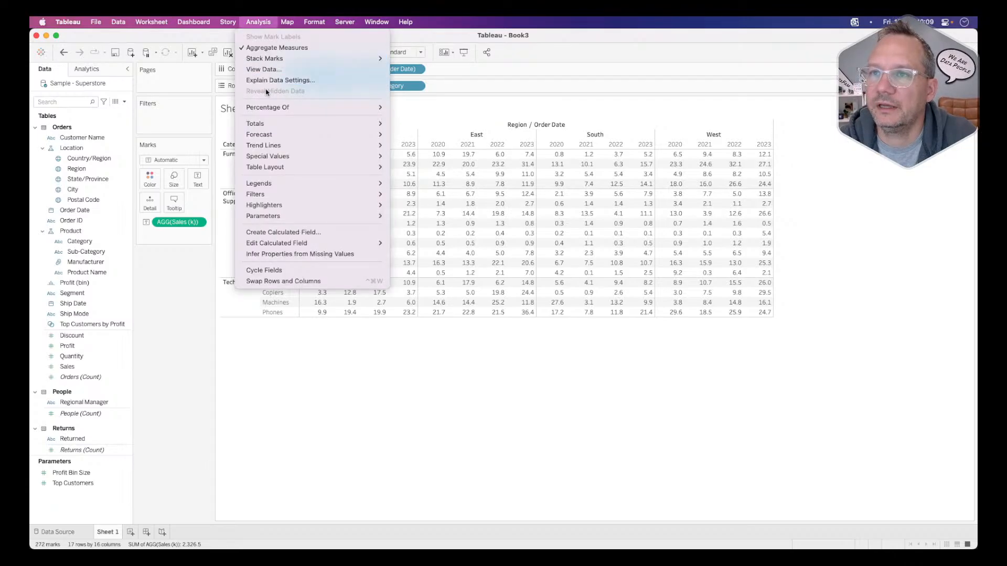
{"action": "mouse_move", "coordinate": [318, 124]}
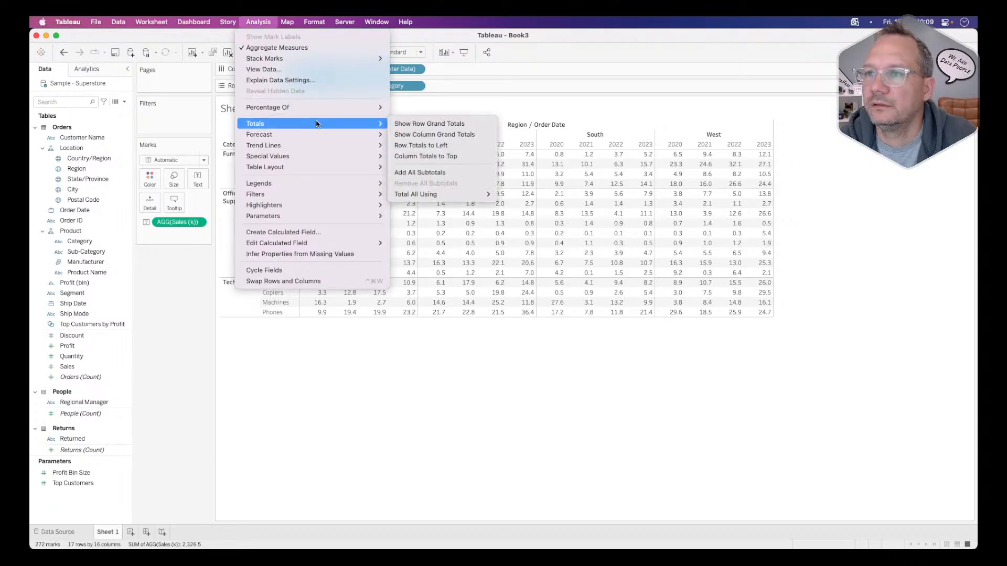
{"action": "left_click", "coordinate": [455, 135]}
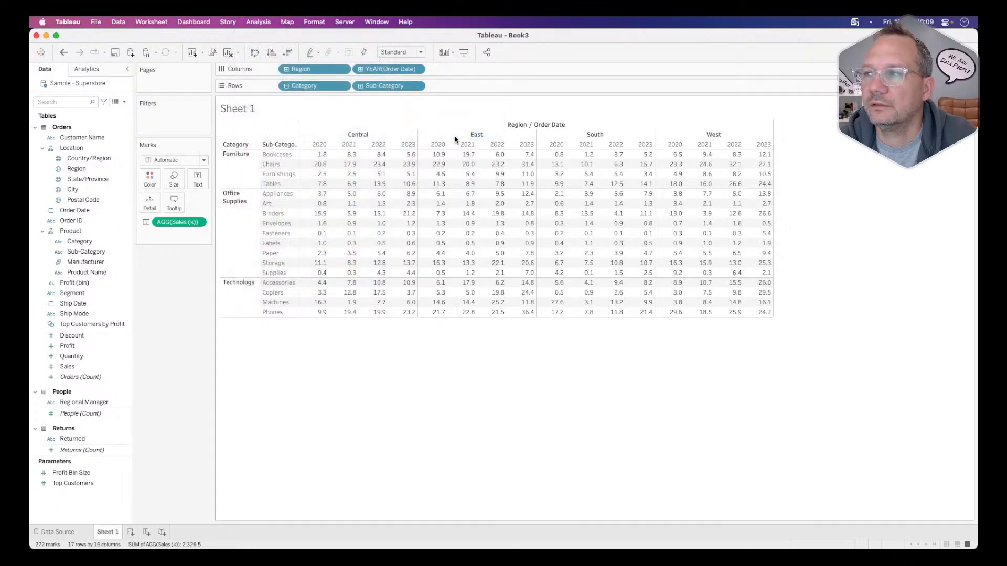
{"action": "key", "text": "super+z"}
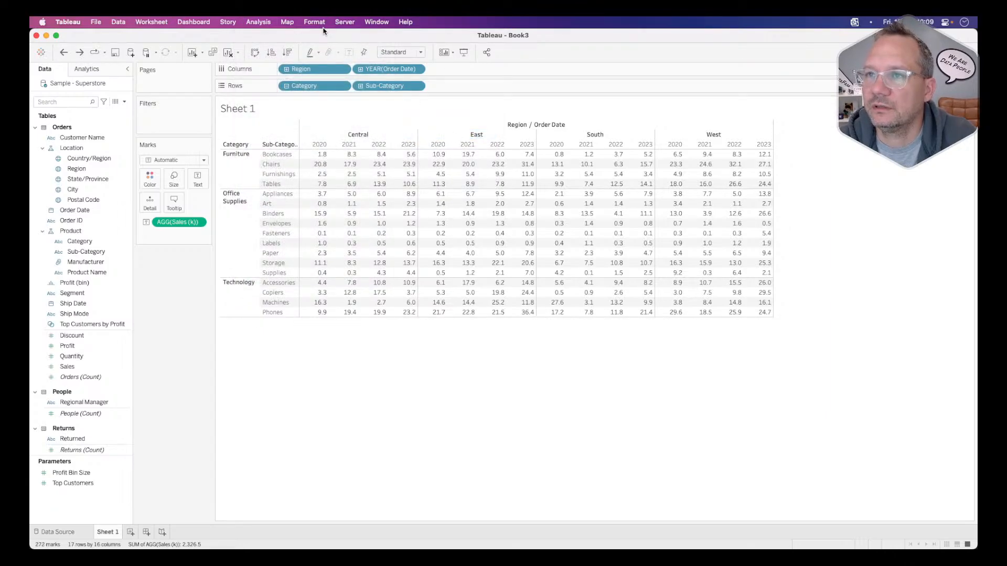
Try showing row grand totals on the crosstab and turn them off again
{"action": "left_click", "coordinate": [259, 22]}
{"action": "mouse_move", "coordinate": [273, 125]}
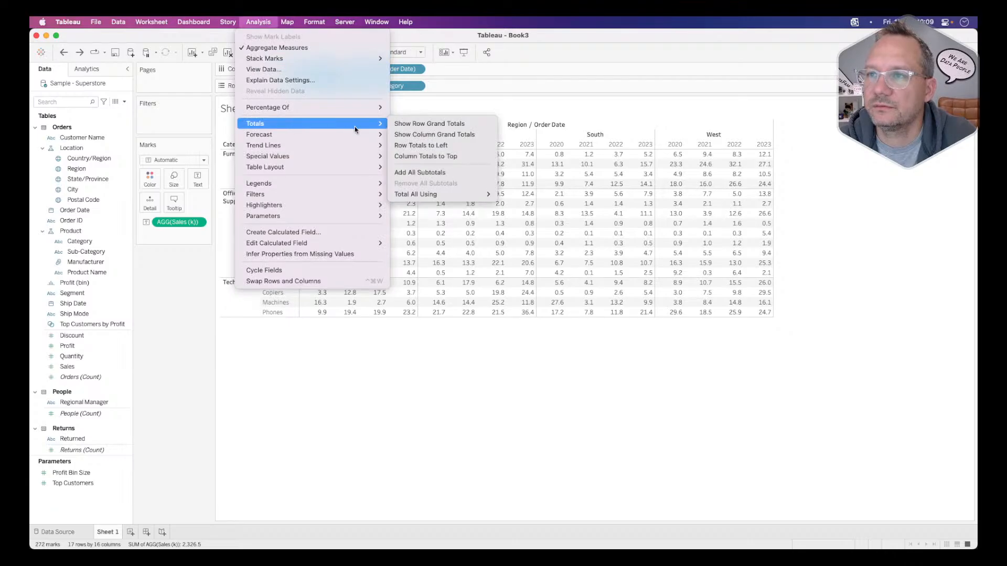
{"action": "left_click", "coordinate": [452, 124]}
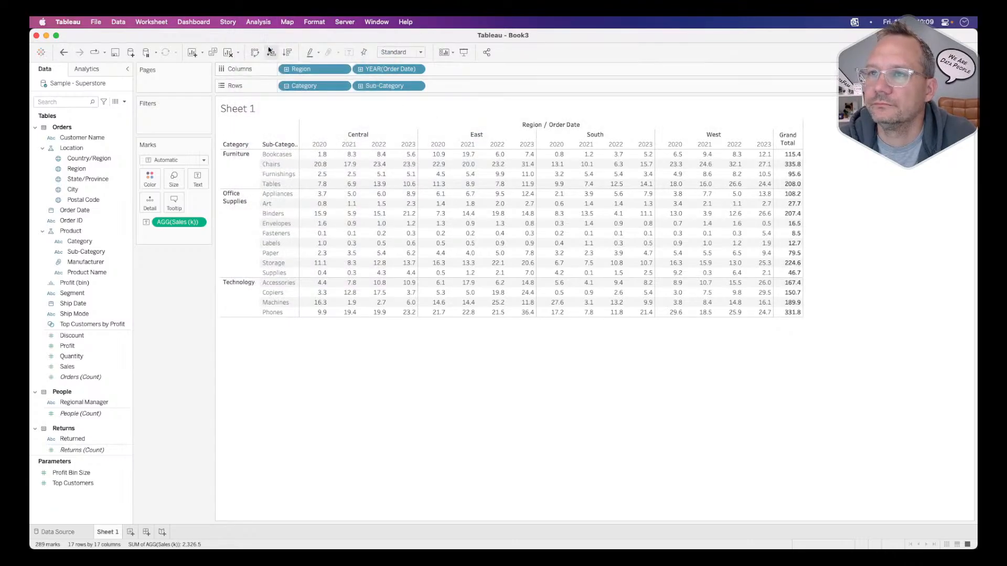
{"action": "left_click", "coordinate": [258, 22]}
{"action": "mouse_move", "coordinate": [336, 123]}
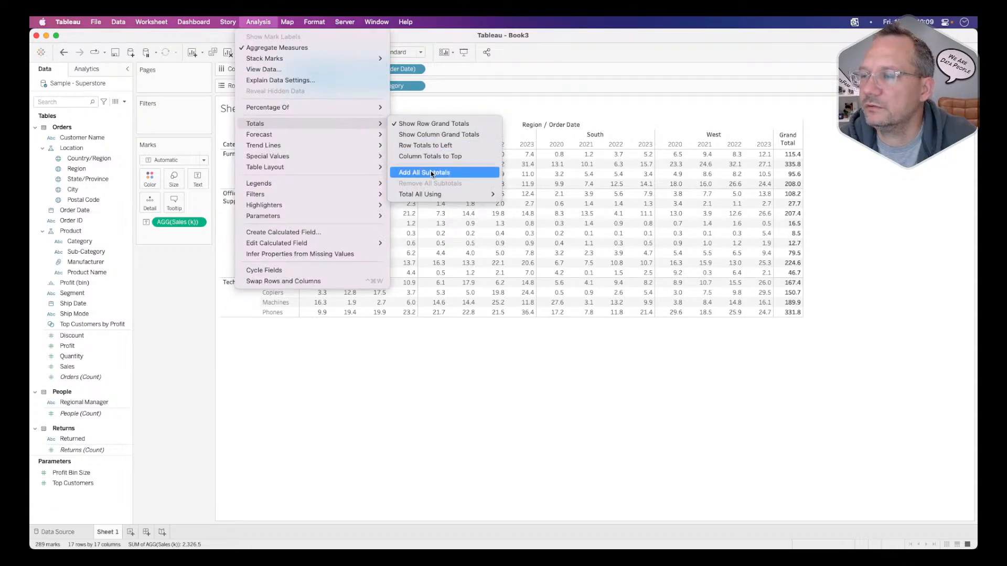
{"action": "left_click", "coordinate": [428, 124]}
Add all subtotals to the crosstab and check the All Categories tooltip in the reference dashboard, returning to Tableau
{"action": "left_click", "coordinate": [265, 22]}
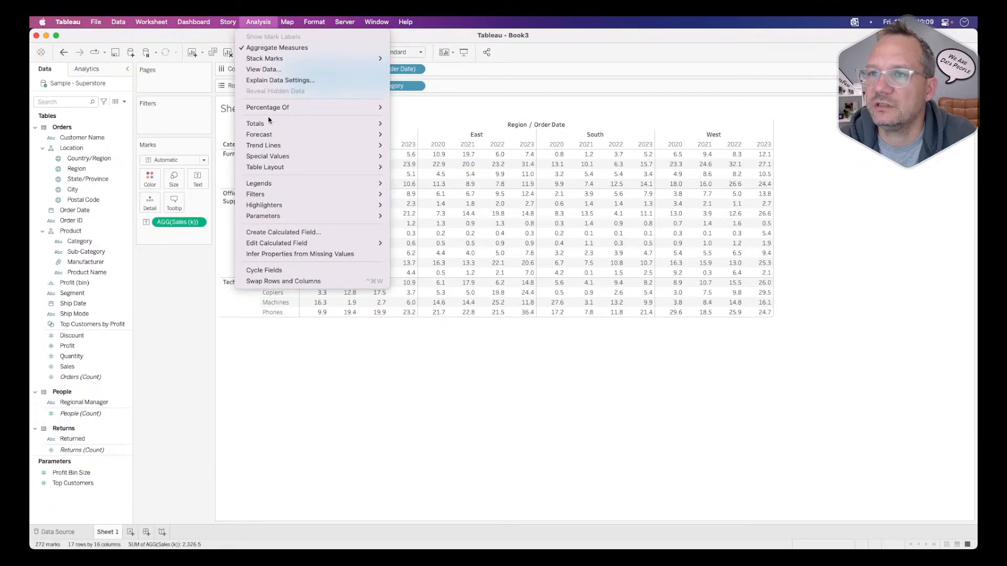
{"action": "left_click", "coordinate": [433, 173]}
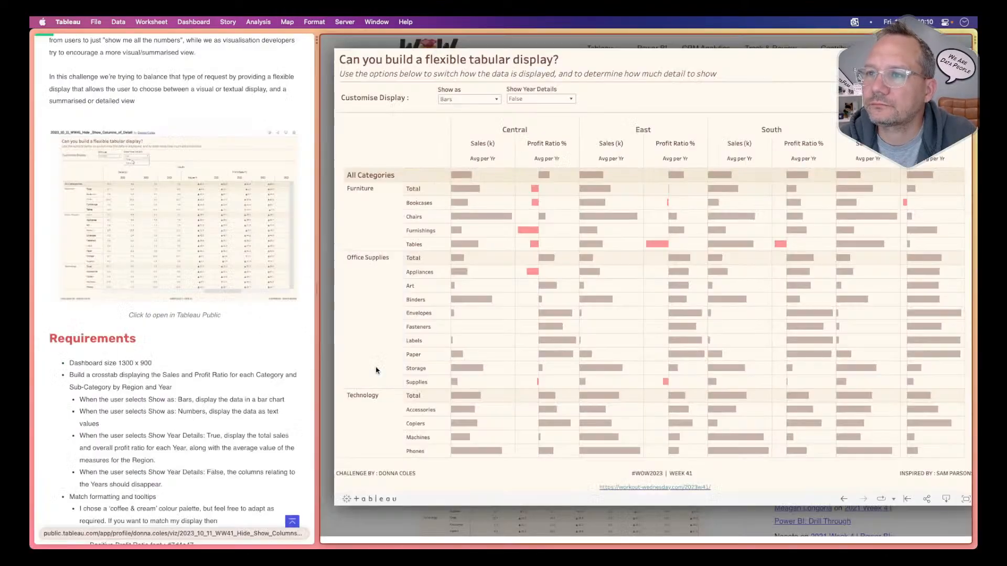
{"action": "left_click", "coordinate": [376, 371]}
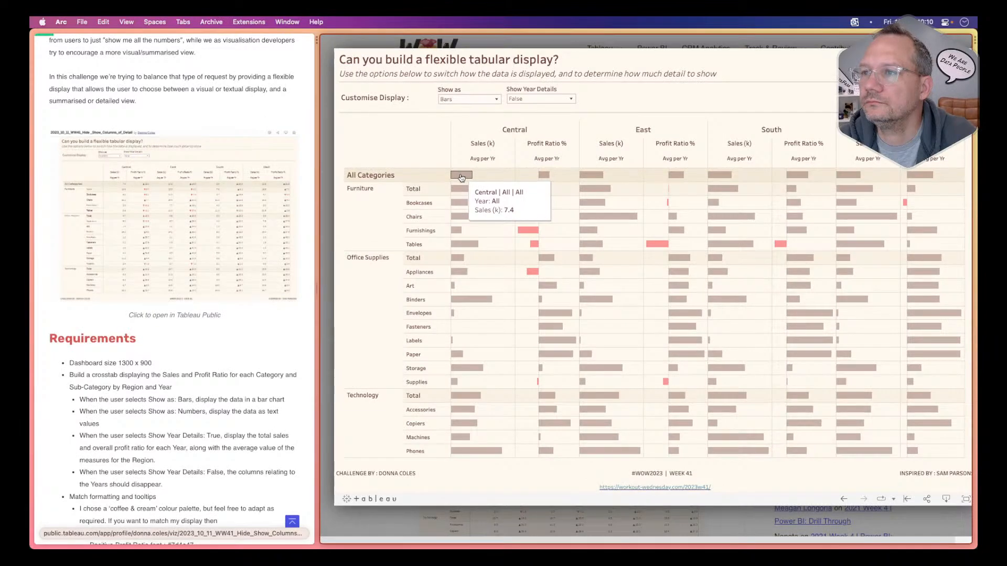
{"action": "key", "text": "super+Tab"}
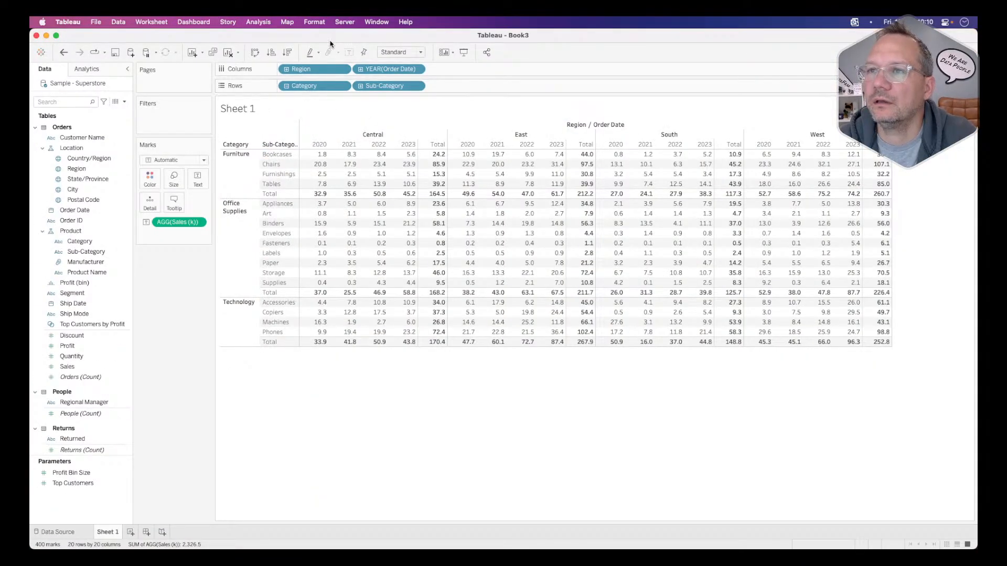
Set all totals in the crosstab to be calculated using Average
{"action": "left_click", "coordinate": [260, 22]}
{"action": "mouse_move", "coordinate": [273, 123]}
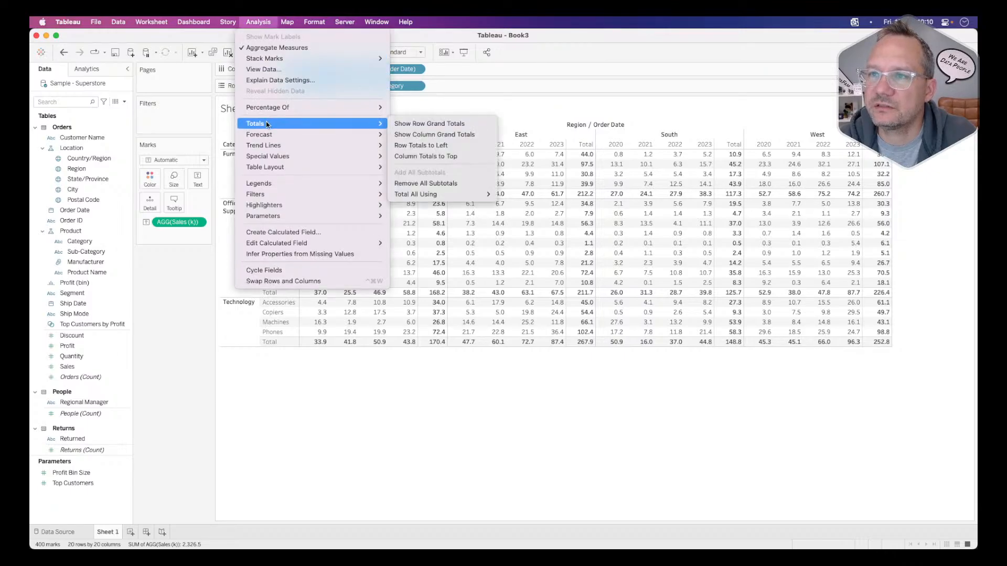
{"action": "mouse_move", "coordinate": [440, 195]}
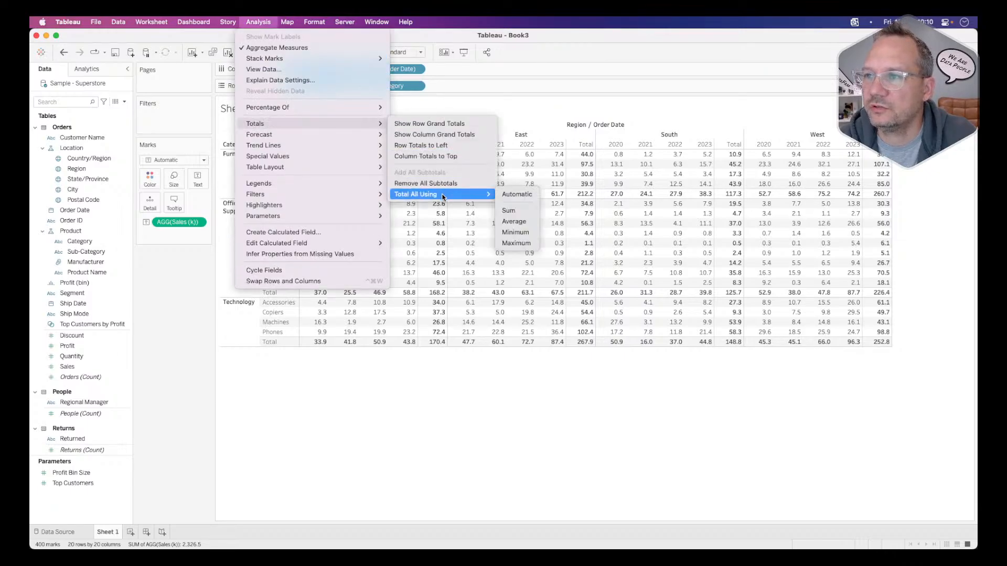
{"action": "left_click", "coordinate": [528, 221]}
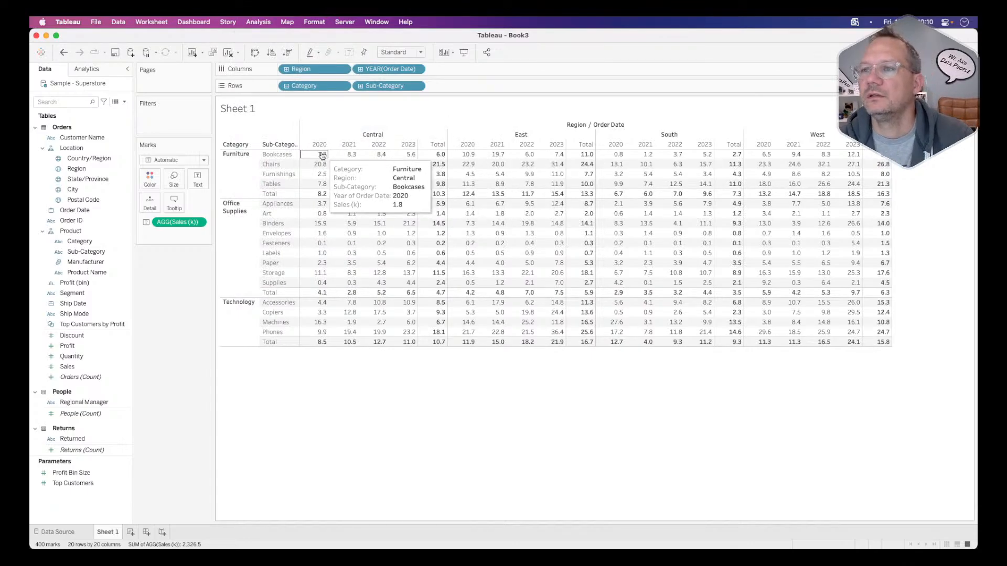
Set Show Year Details to True in the reference dashboard and compare its yearly Sales (k) columns with Sheet 1 in Tableau
{"action": "key", "text": "super+Tab"}
{"action": "left_click", "coordinate": [529, 99]}
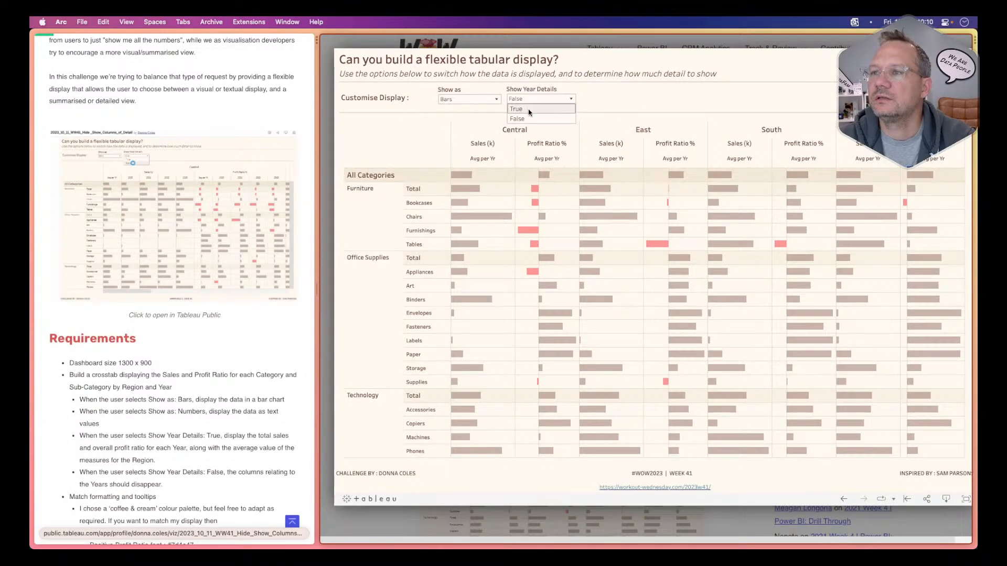
{"action": "left_click", "coordinate": [527, 108]}
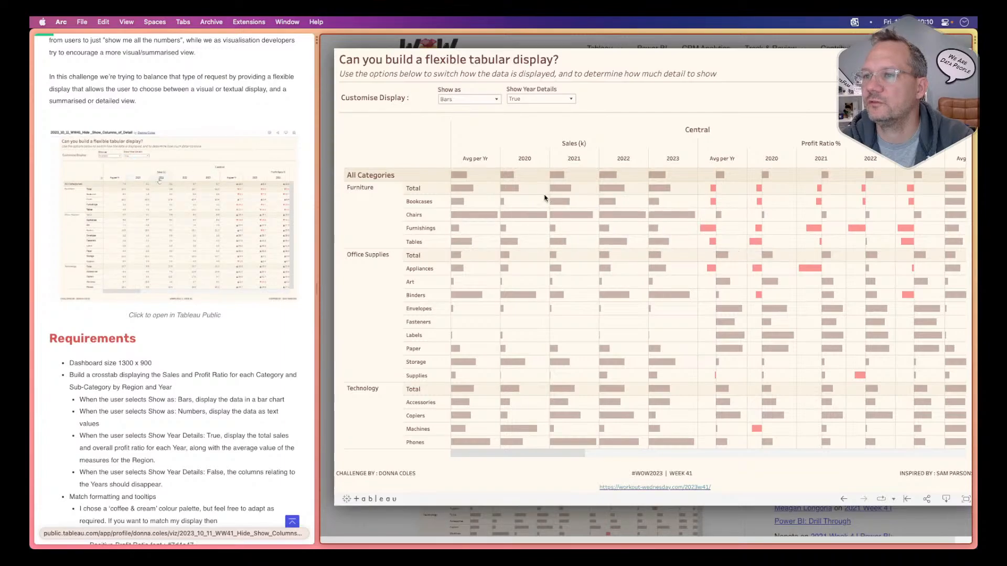
{"action": "key", "text": "super+Tab"}
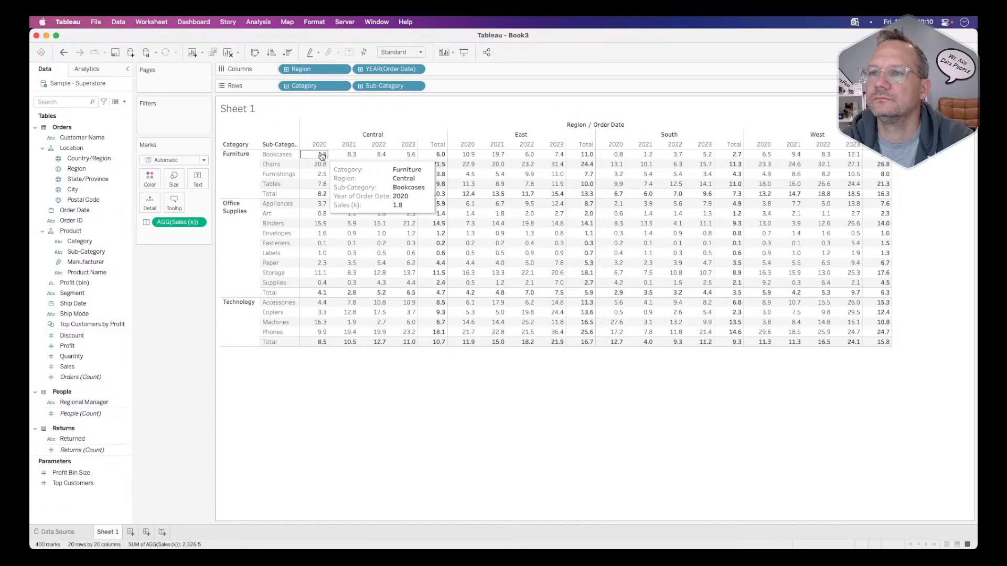
Compare Sheet 1 with the reference dashboard's Avg per Yr column and place the crosstab's row totals to the left in Tableau
{"action": "key", "text": "super+Tab"}
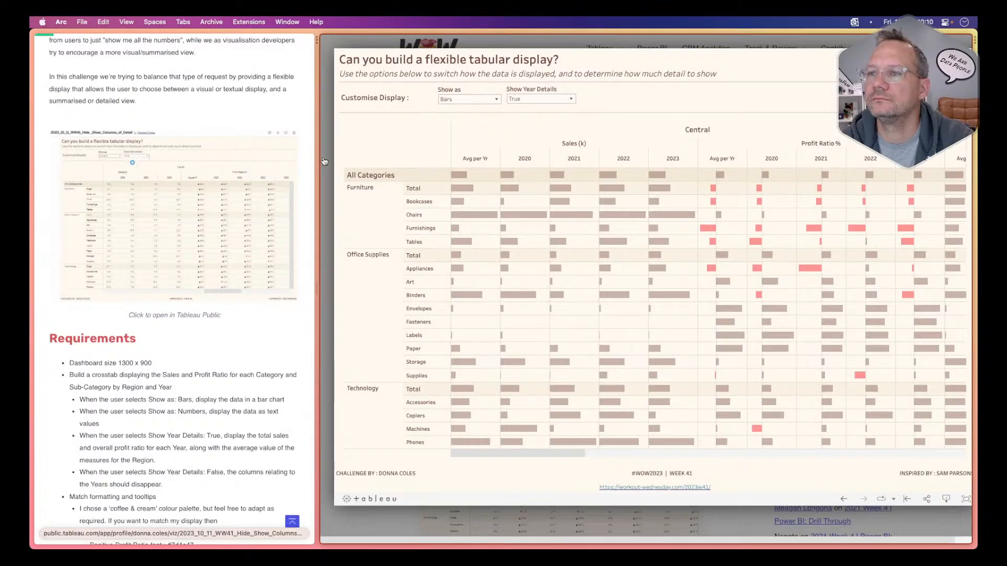
{"action": "key", "text": "super+Tab"}
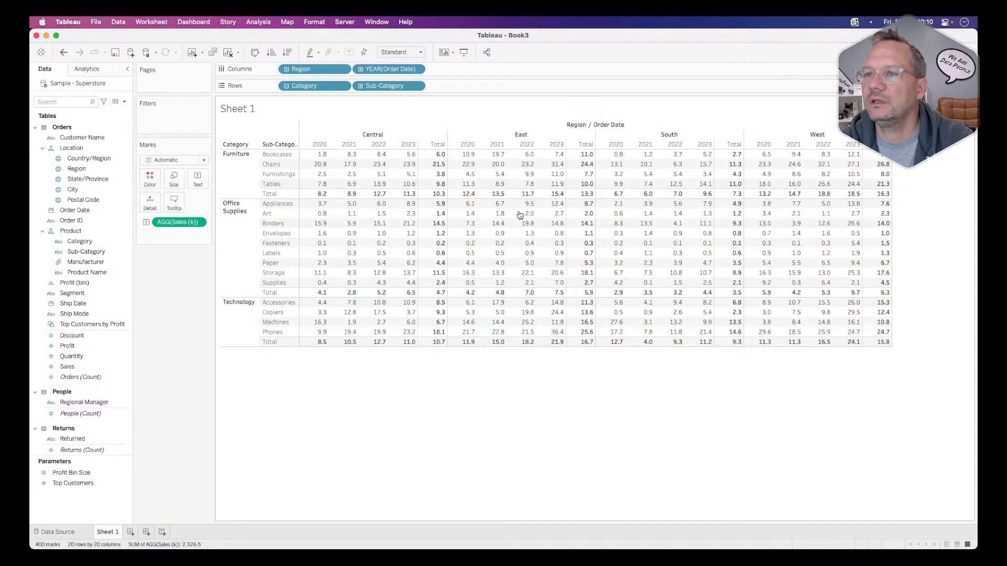
{"action": "key", "text": "super+Tab"}
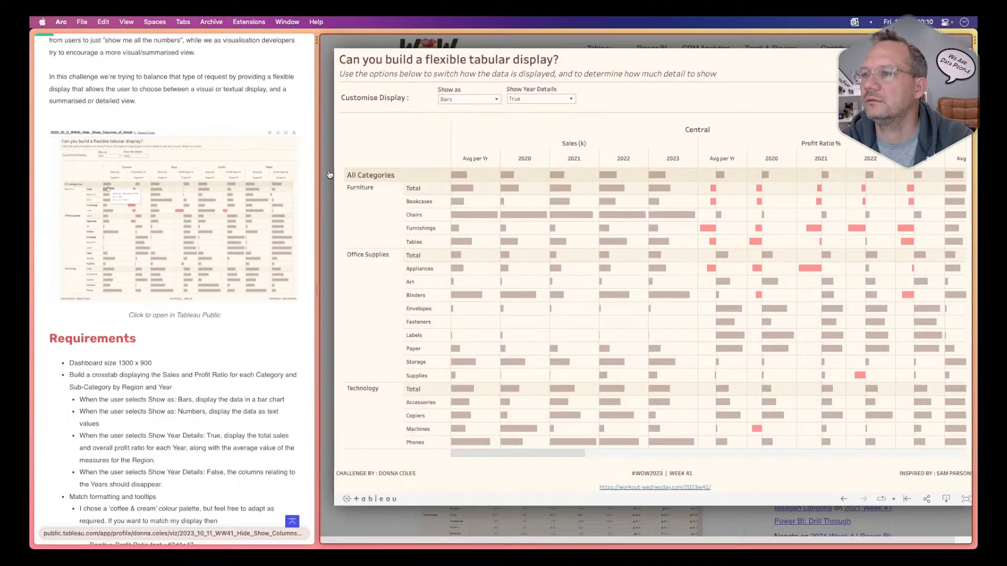
{"action": "key", "text": "super+Tab"}
{"action": "left_click", "coordinate": [260, 22]}
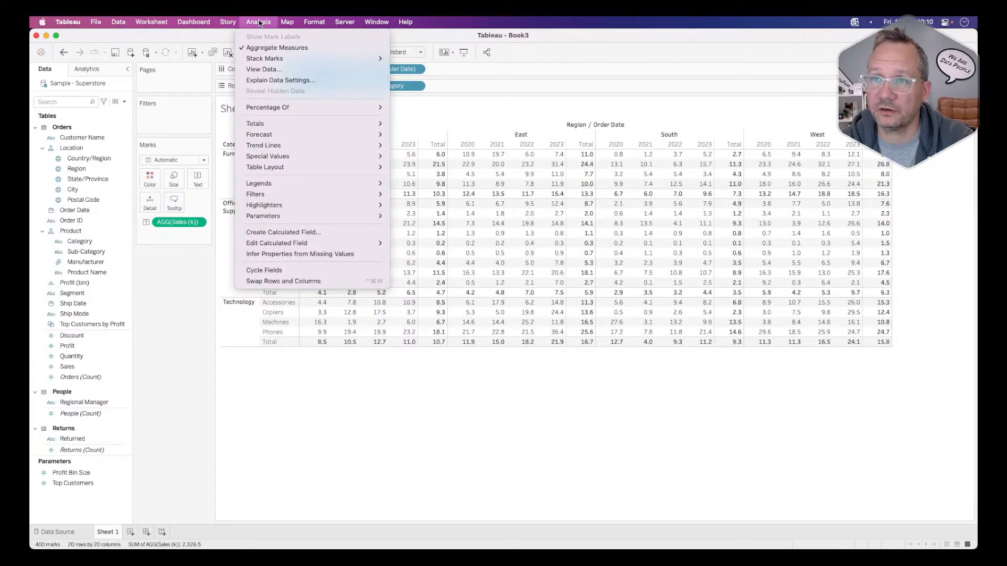
{"action": "mouse_move", "coordinate": [269, 123]}
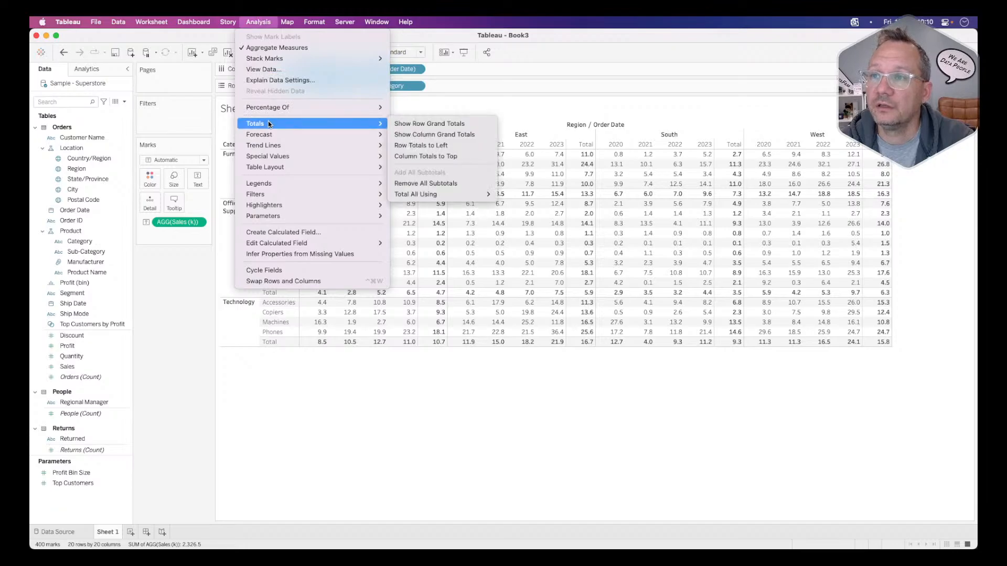
{"action": "left_click", "coordinate": [461, 145]}
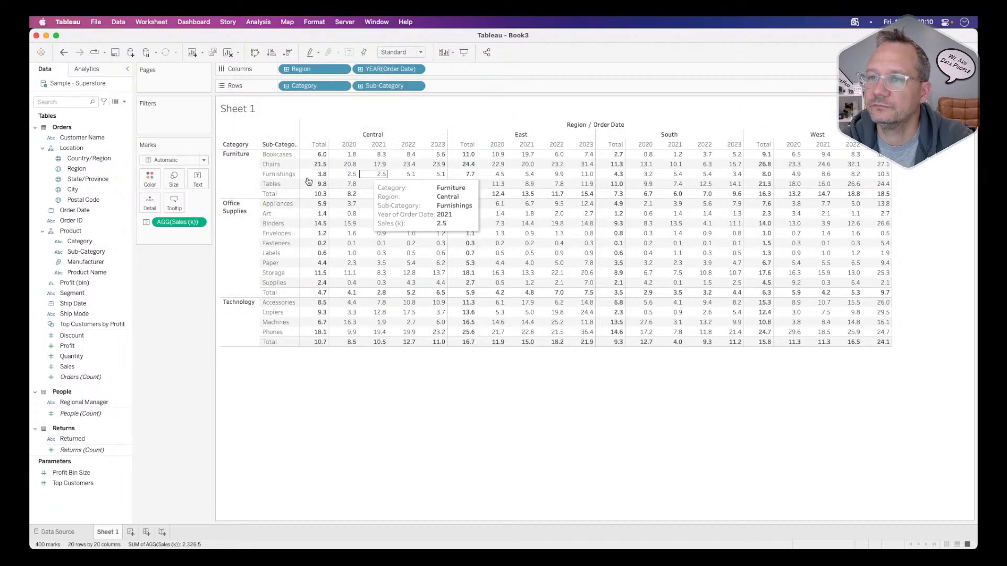
Switch to the browser and check the Central Furniture total's Sales (k) tooltip and the challenge requirements
{"action": "key", "text": "super+Tab"}
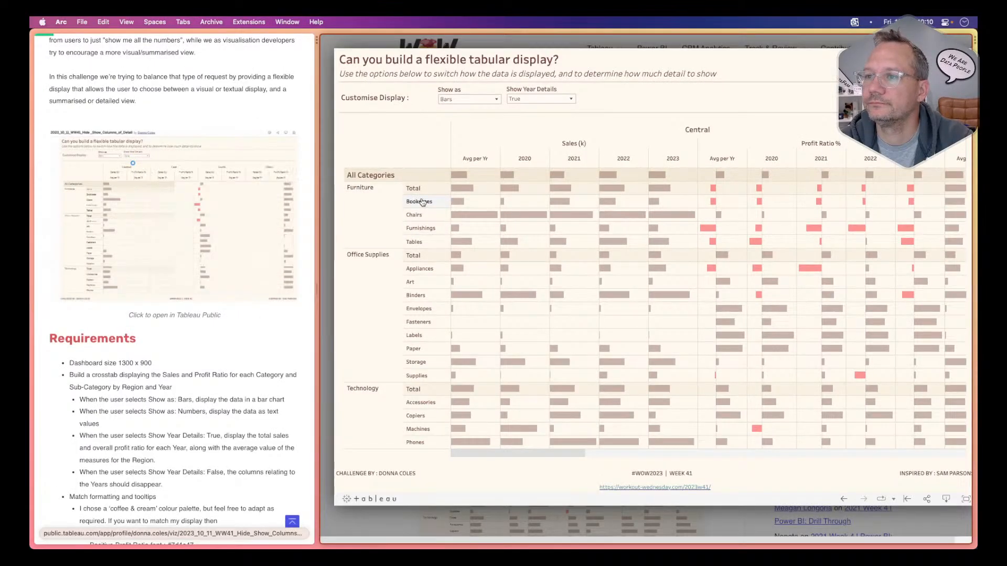
{"action": "mouse_move", "coordinate": [466, 191]}
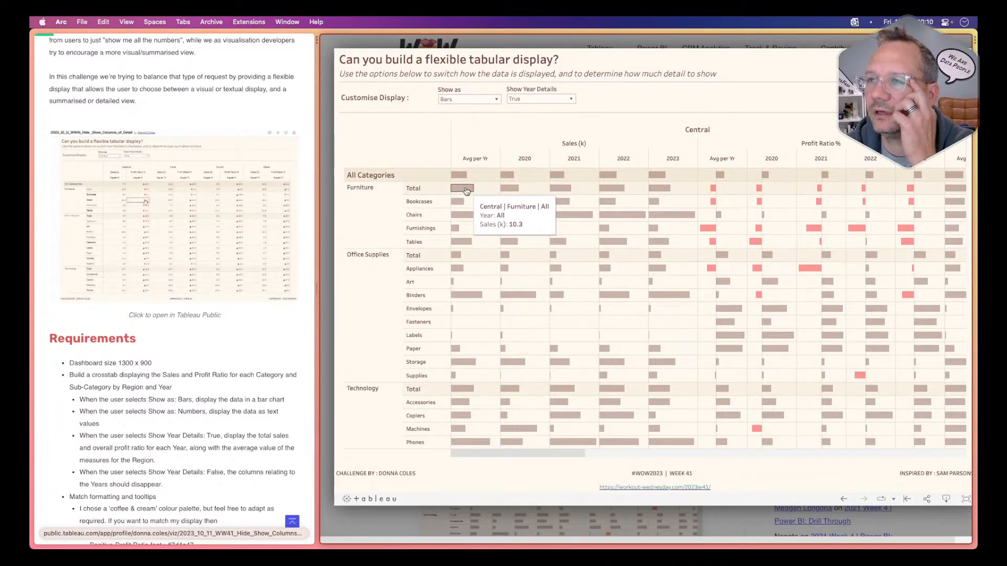
{"action": "scroll", "coordinate": [211, 350], "scroll_direction": "down", "scroll_amount": 10}
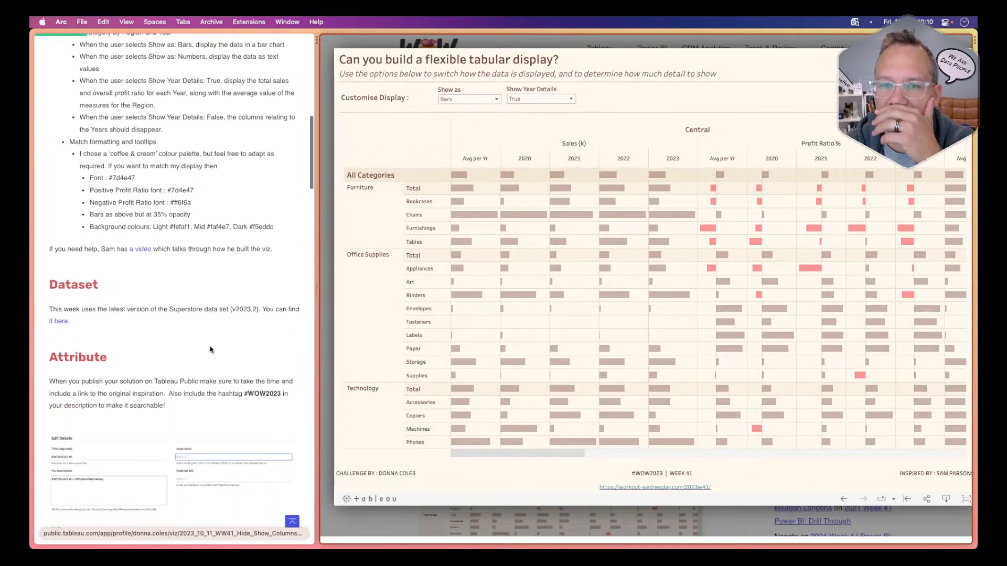
{"action": "scroll", "coordinate": [210, 350], "scroll_direction": "up", "scroll_amount": 10}
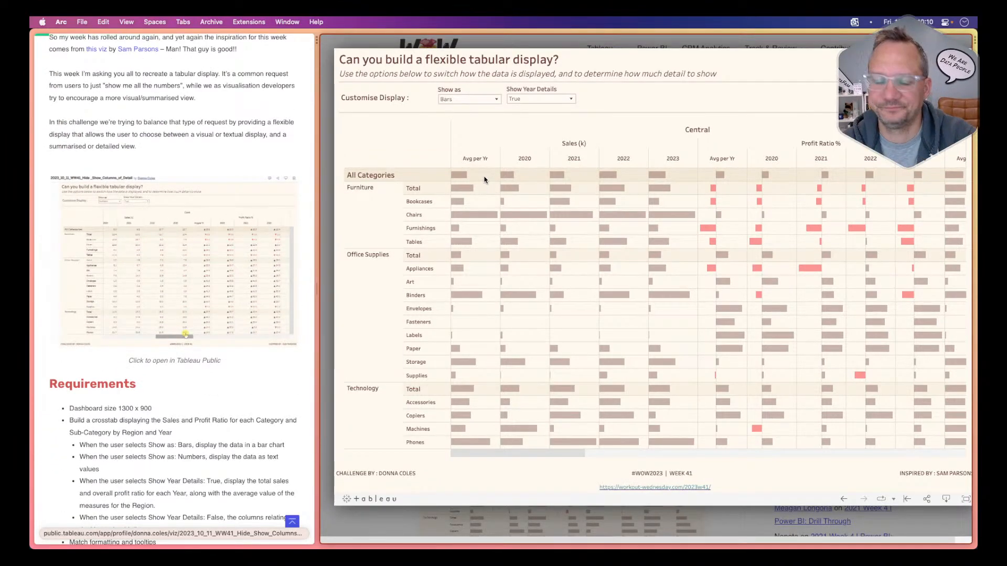
Return to Tableau and place the crosstab's column totals at the top
{"action": "key", "text": "super+Tab"}
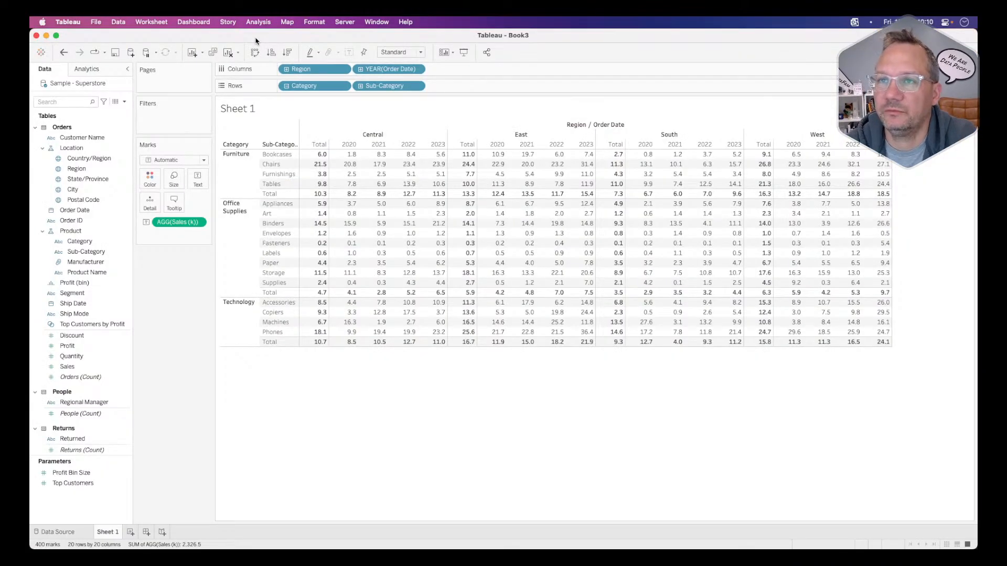
{"action": "left_click", "coordinate": [221, 21]}
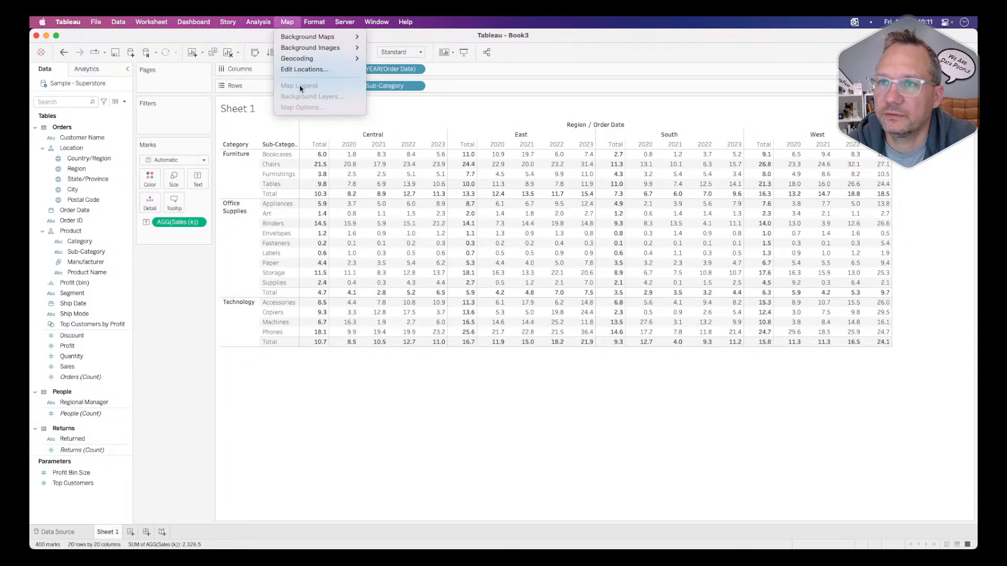
{"action": "mouse_move", "coordinate": [259, 22]}
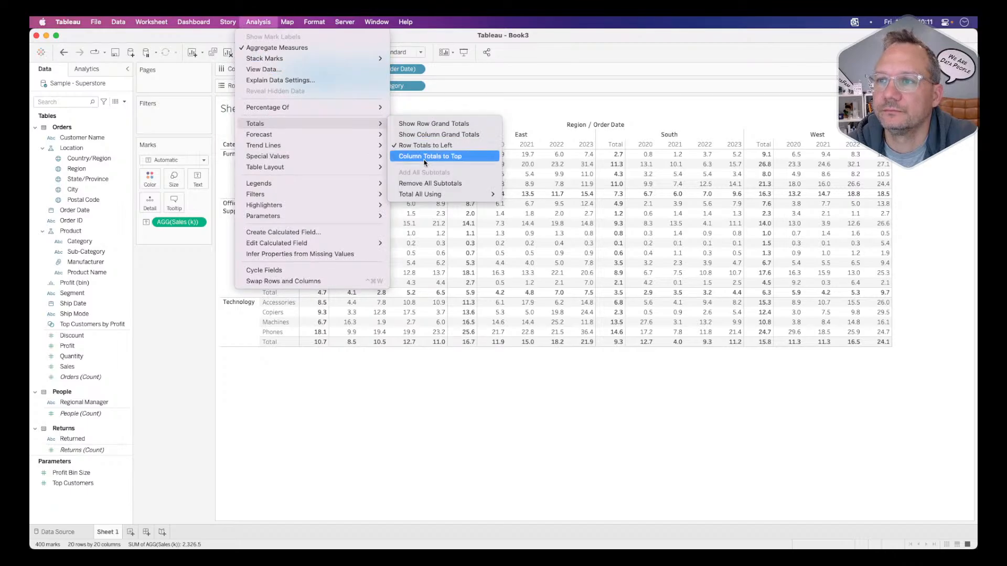
{"action": "left_click", "coordinate": [429, 157]}
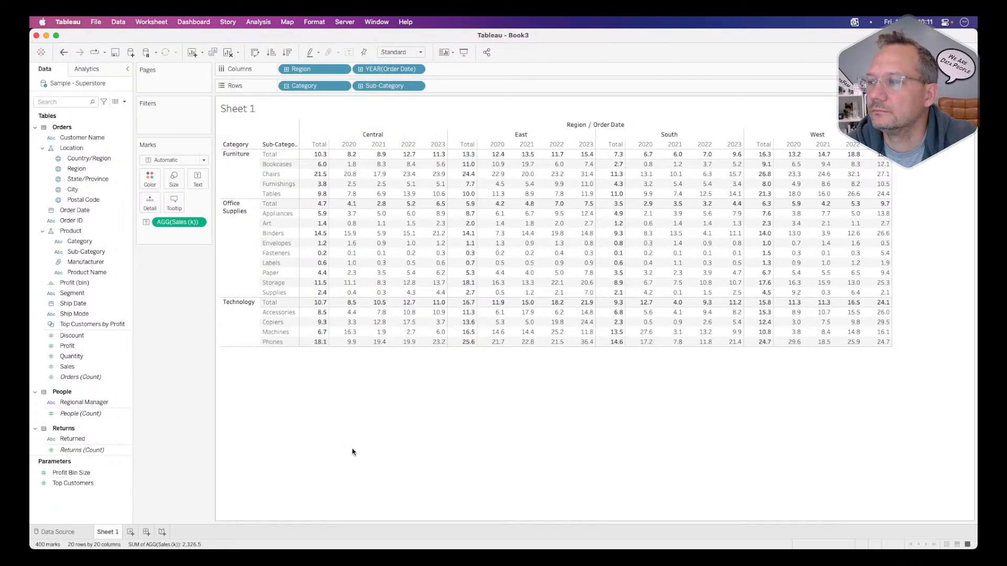
Check the Furniture total in the reference dashboard, then show column grand totals on the crosstab in Tableau
{"action": "key", "text": "super+Tab"}
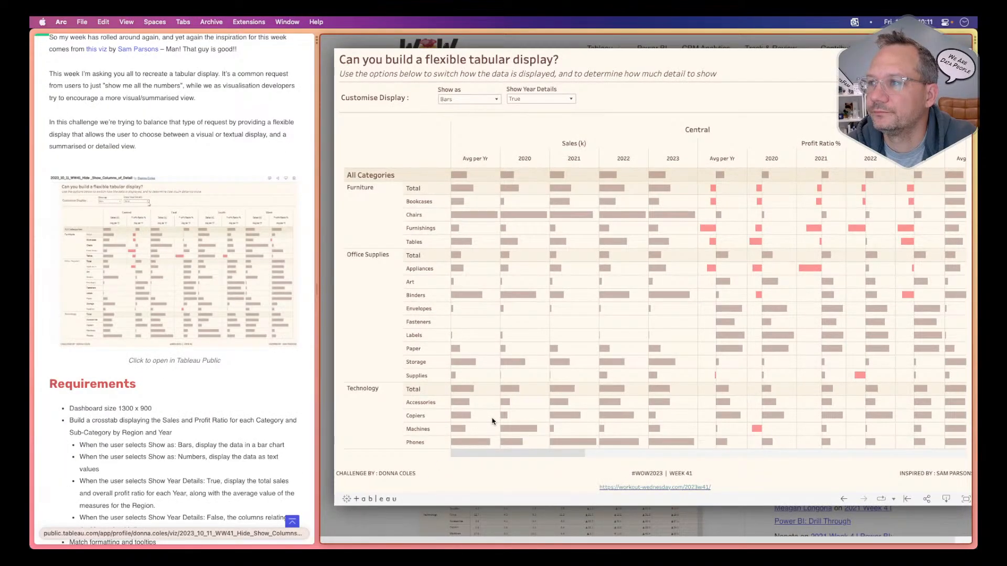
{"action": "key", "text": "super+Tab"}
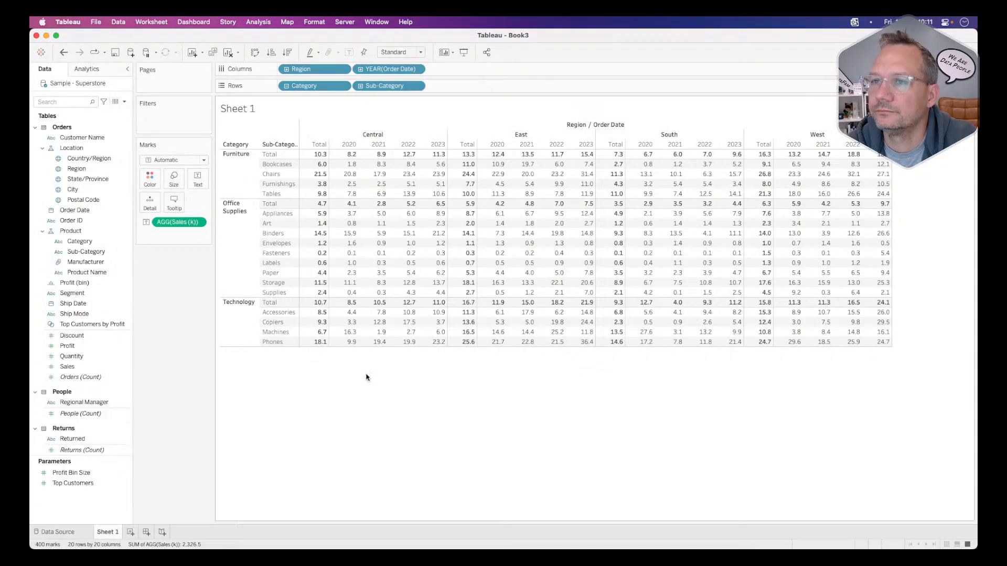
{"action": "key", "text": "super+Tab"}
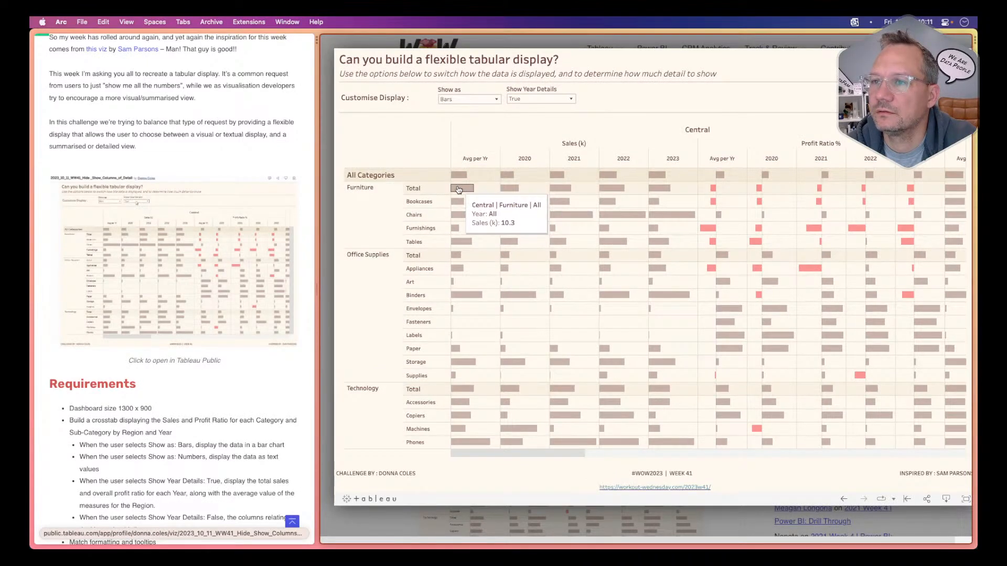
{"action": "key", "text": "super+Tab"}
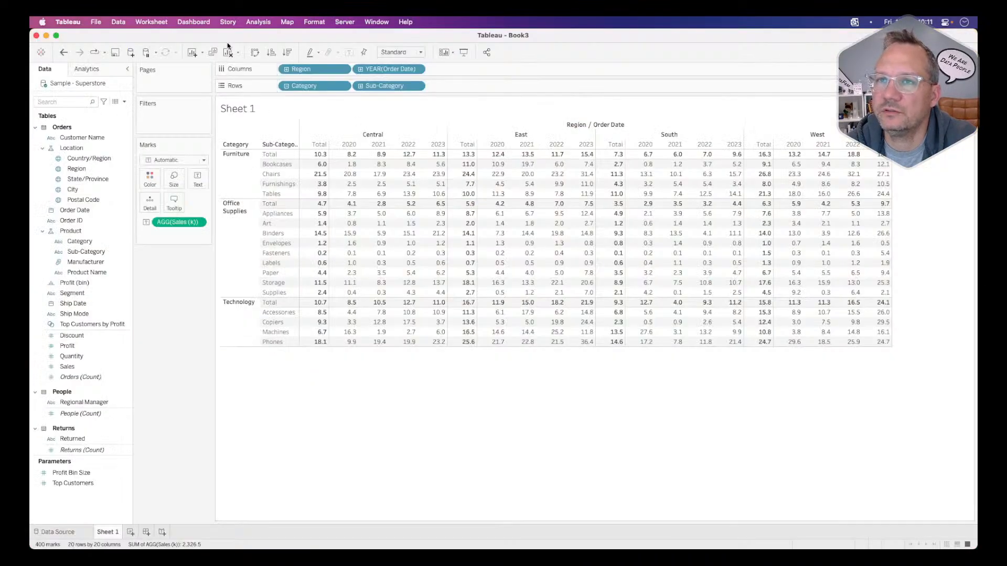
{"action": "left_click", "coordinate": [250, 21]}
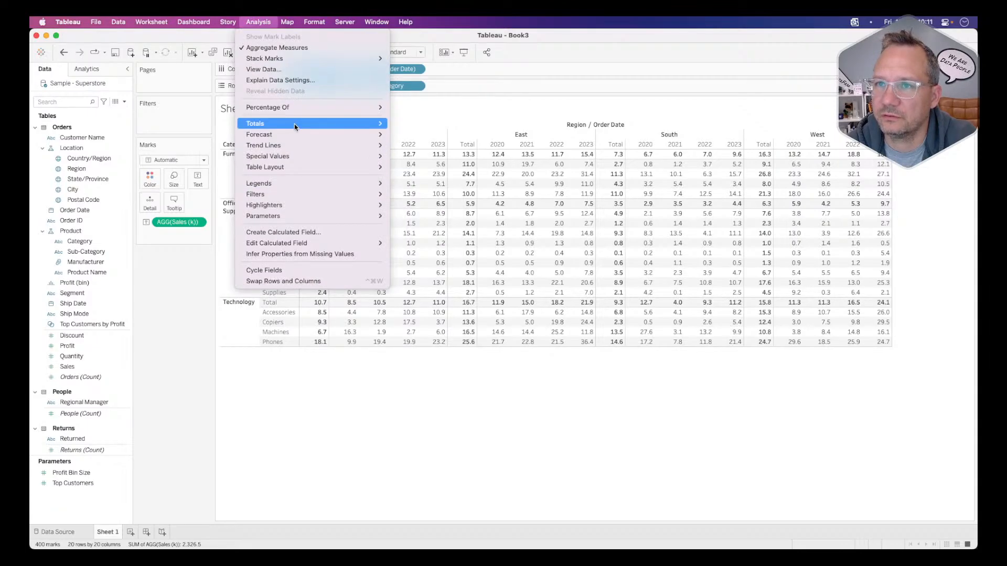
{"action": "mouse_move", "coordinate": [294, 123]}
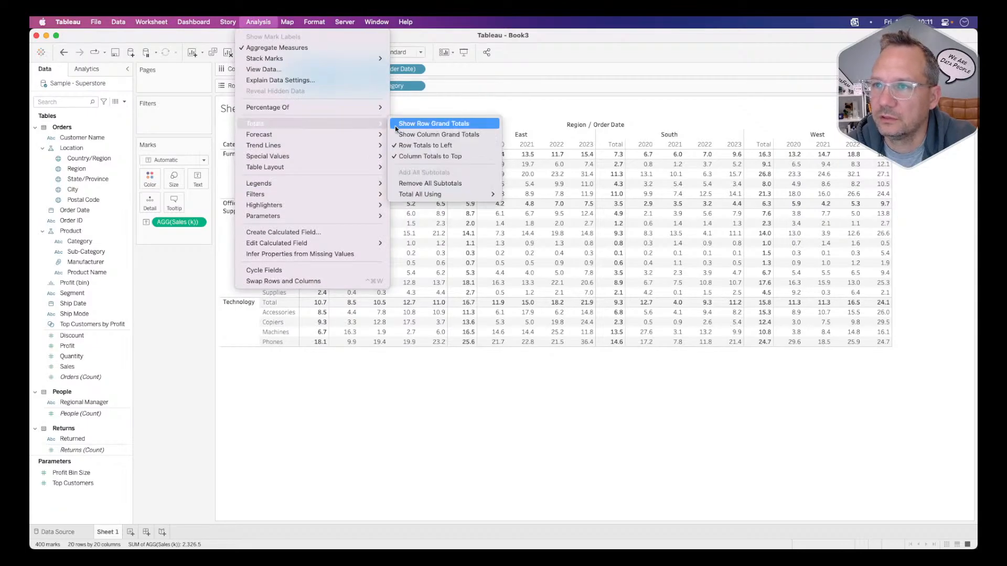
{"action": "left_click", "coordinate": [435, 135]}
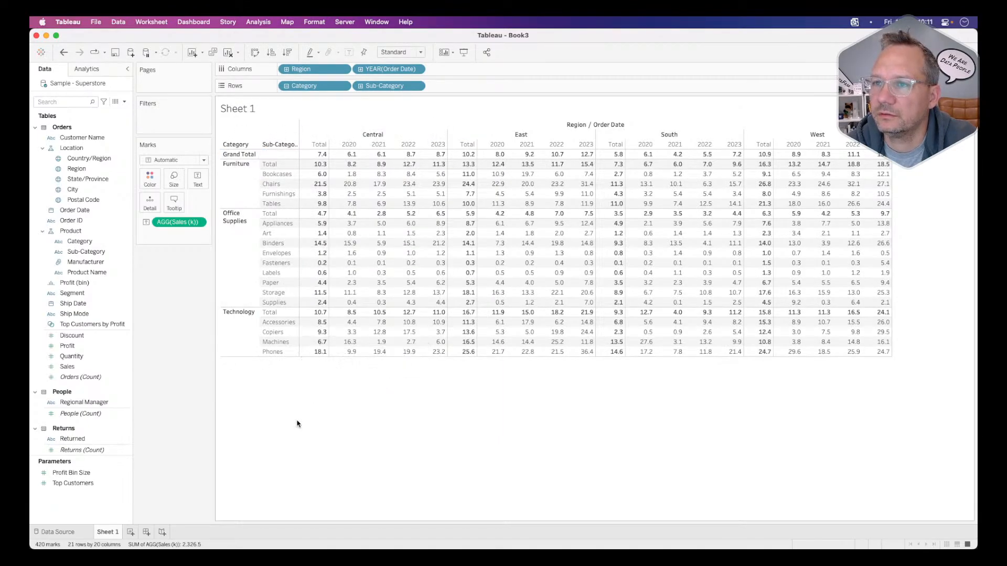
Compare the All Categories average for Central in the reference dashboard with the Grand Total row in Tableau
{"action": "key", "text": "super+Tab"}
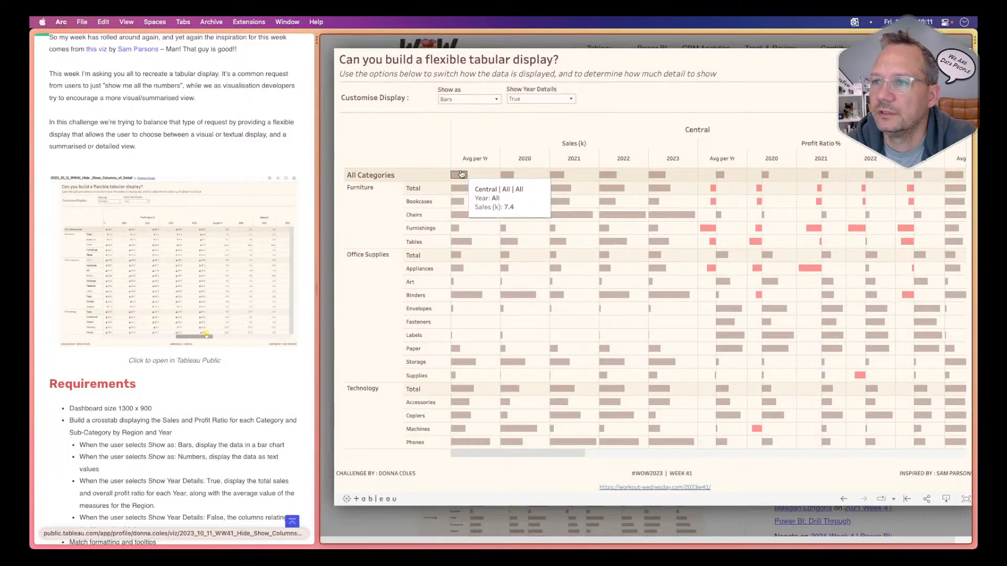
{"action": "key", "text": "super+Tab"}
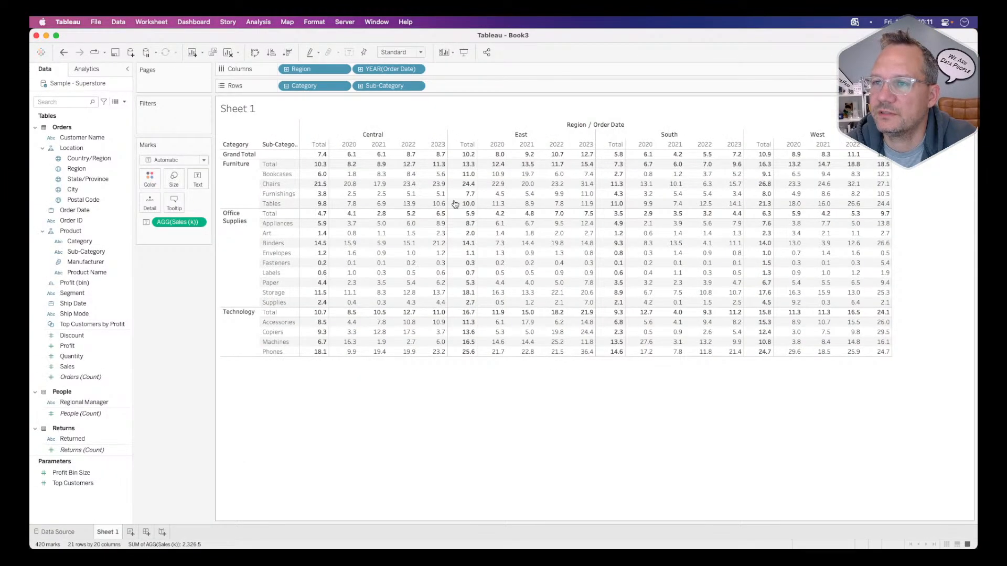
{"action": "mouse_move", "coordinate": [340, 168]}
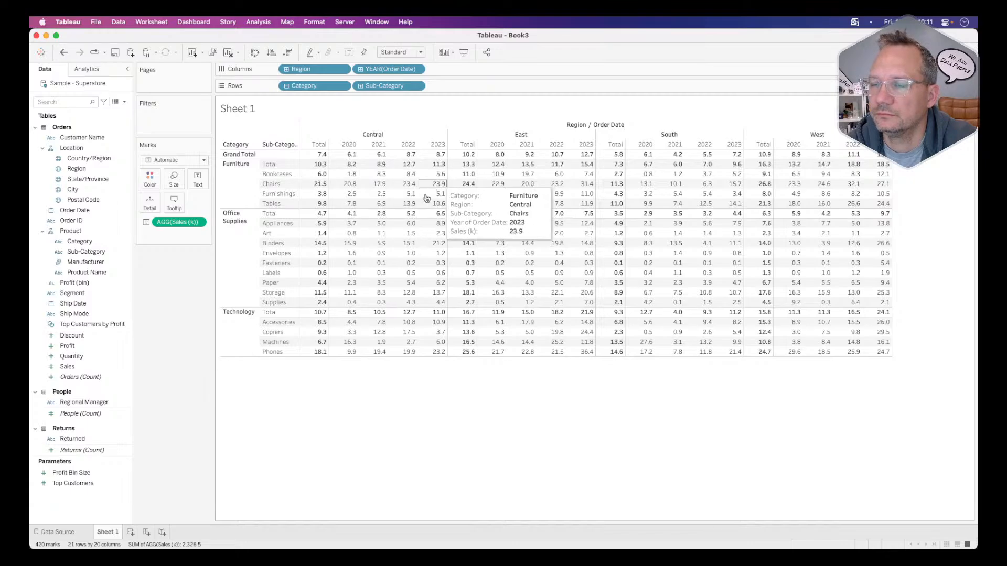
{"action": "key", "text": "super+Tab"}
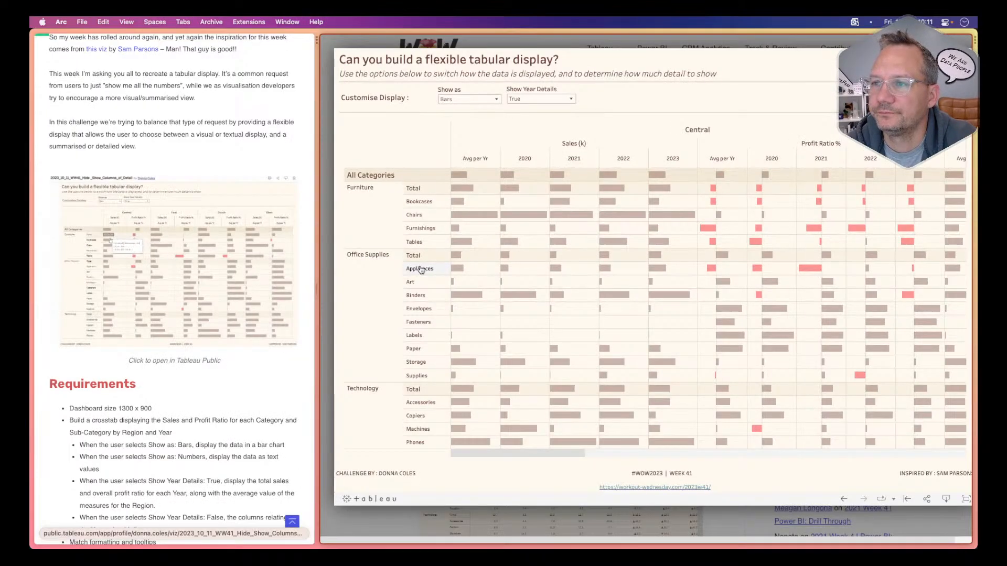
{"action": "key", "text": "super+Tab"}
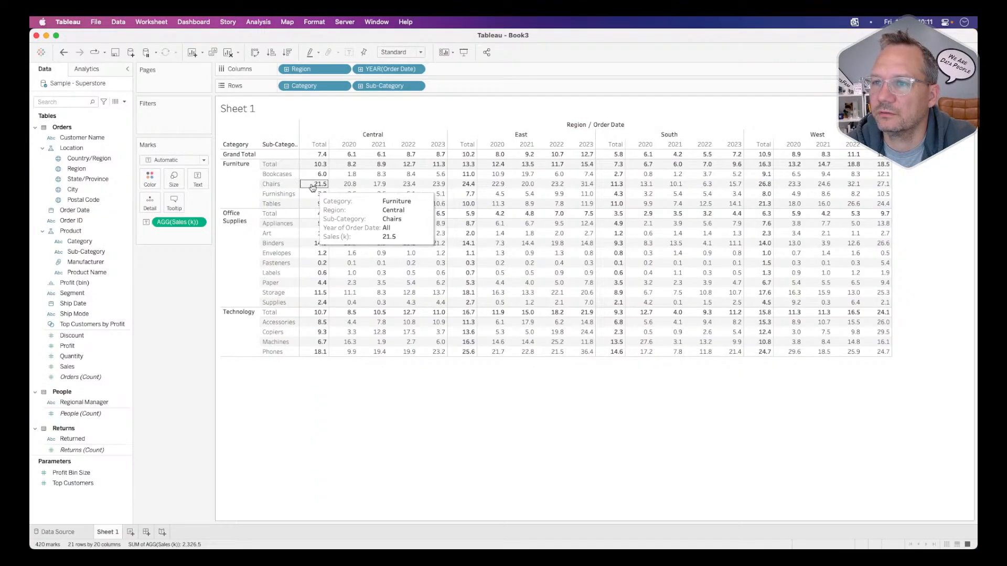
Set Show as to Numbers in the reference dashboard and compare its Sales (k) and Profit Ratio % columns with Sheet 1 in Tableau
{"action": "key", "text": "super+Tab"}
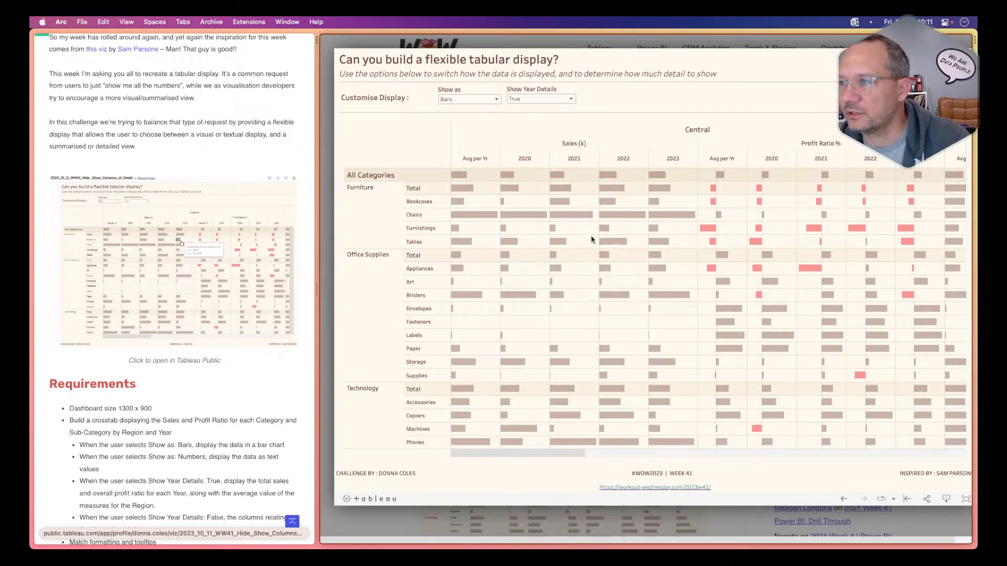
{"action": "mouse_move", "coordinate": [718, 216]}
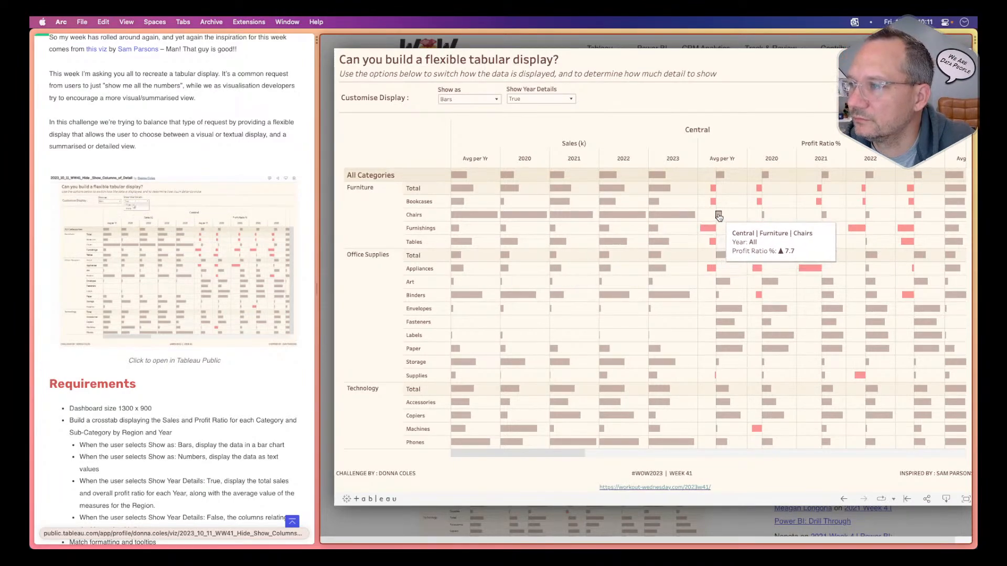
{"action": "left_click", "coordinate": [478, 99]}
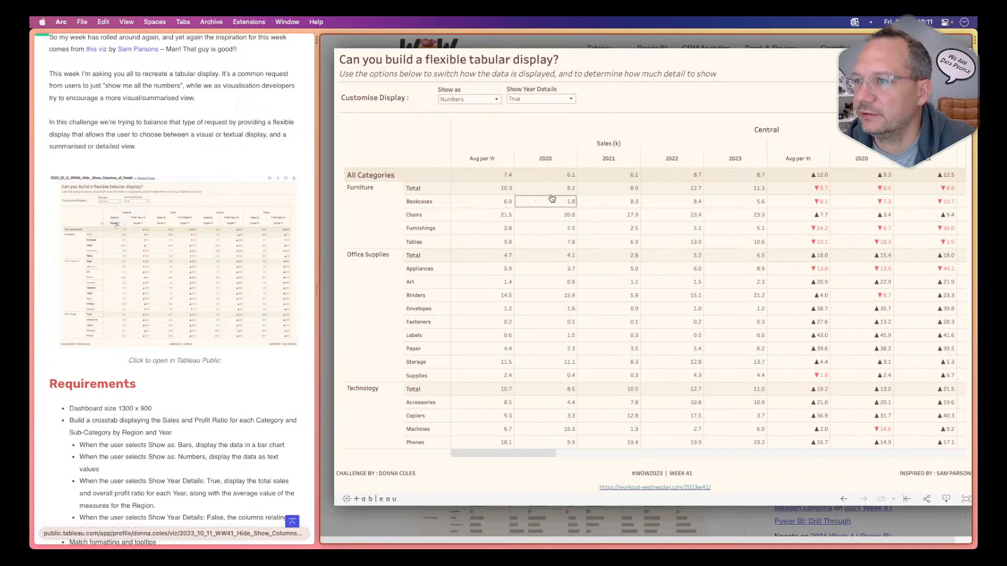
{"action": "key", "text": "super+Tab"}
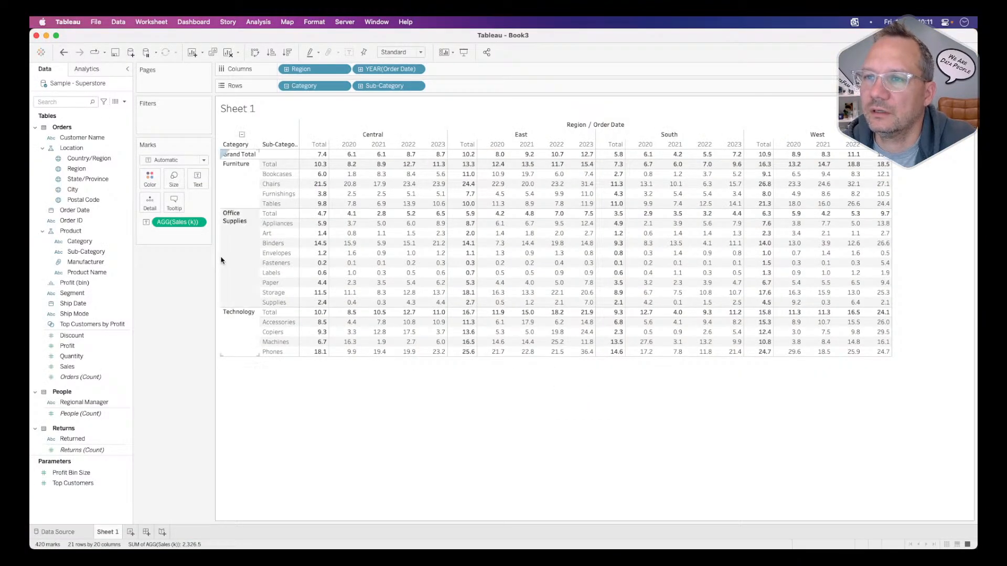
{"action": "key", "text": "super+Tab"}
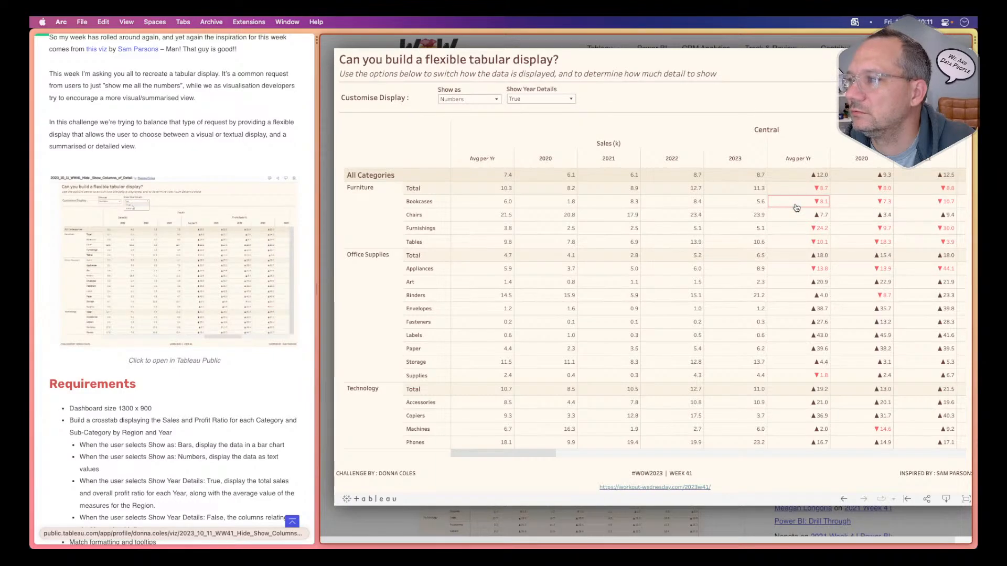
{"action": "key", "text": "super+Tab"}
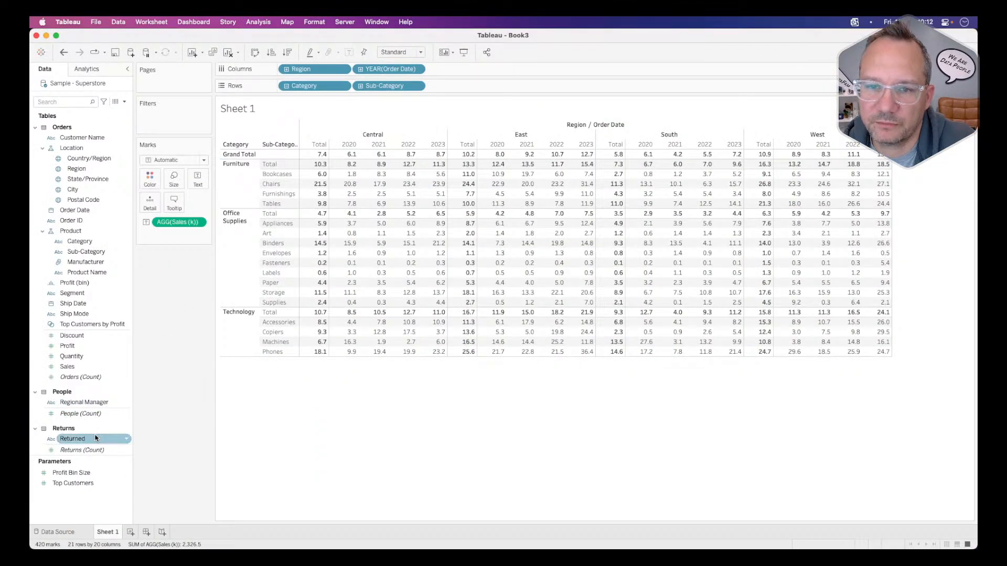
Filter Measure Names to keep only Profit Ratio and Sales (k)
{"action": "scroll", "coordinate": [79, 435], "scroll_direction": "down", "scroll_amount": 3}
{"action": "right_click", "coordinate": [81, 407]}
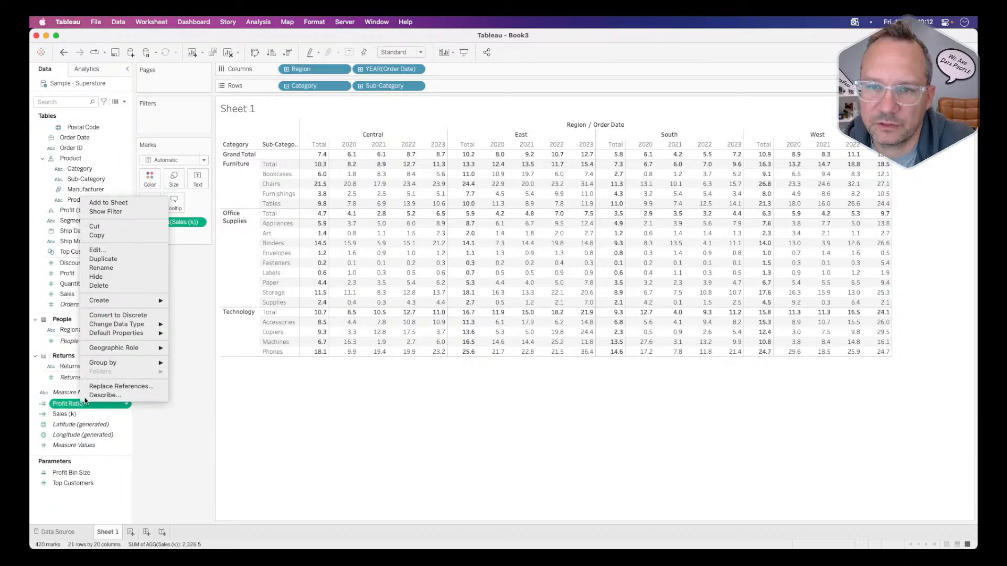
{"action": "left_click", "coordinate": [194, 283]}
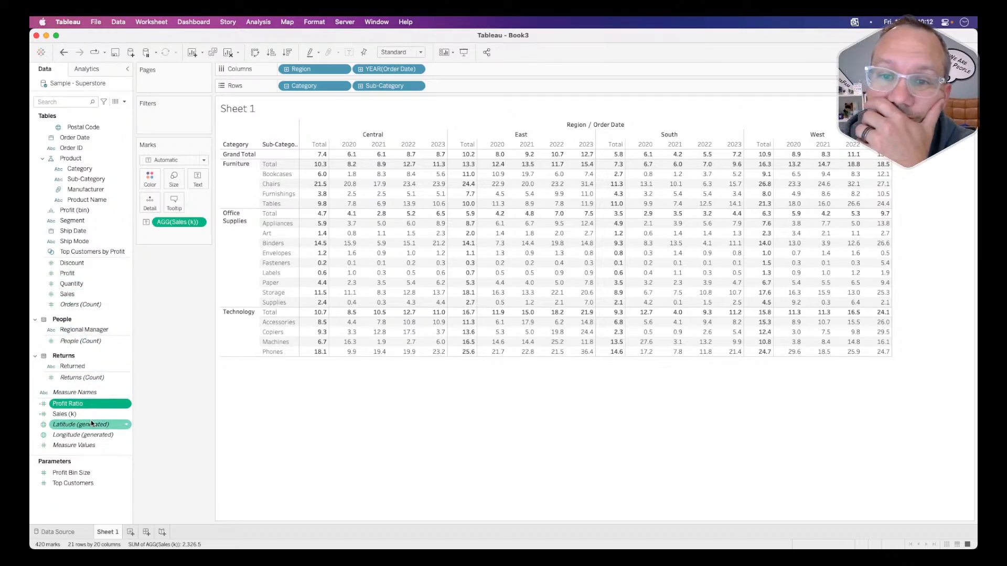
{"action": "left_click_drag", "start_coordinate": [74, 392], "coordinate": [167, 119]}
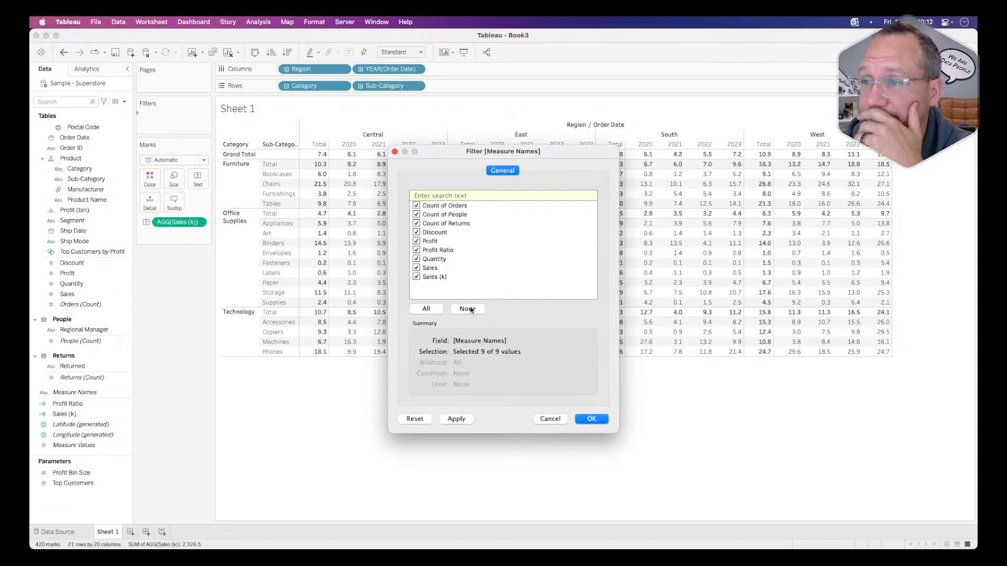
{"action": "left_click", "coordinate": [591, 419]}
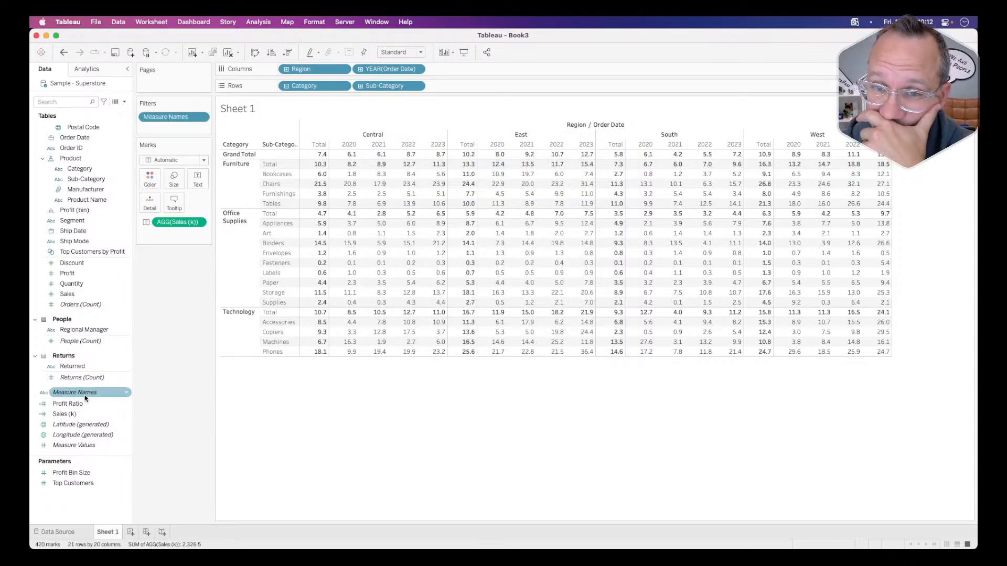
Show Measure Values as text with Measure Names between Region and YEAR(Order Date) on Columns, ordering Sales (k) before Profit Ratio
{"action": "left_click_drag", "start_coordinate": [82, 391], "coordinate": [349, 71]}
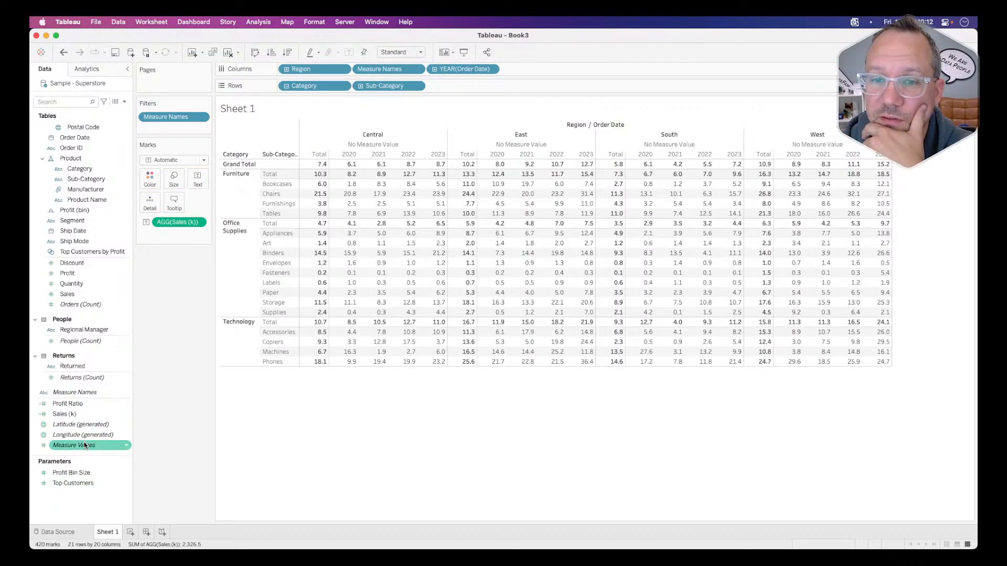
{"action": "left_click_drag", "start_coordinate": [85, 445], "coordinate": [177, 219]}
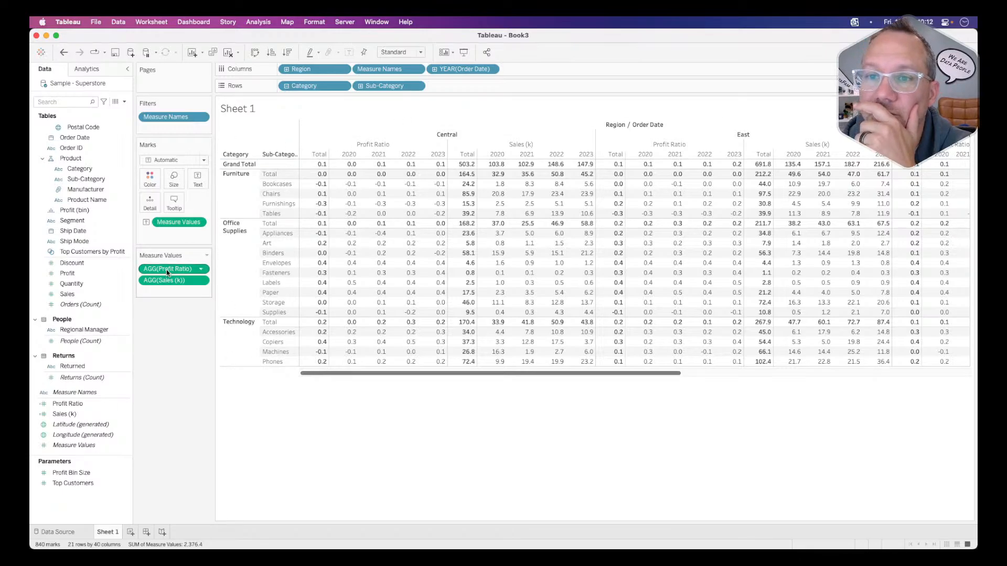
{"action": "left_click_drag", "start_coordinate": [166, 268], "coordinate": [168, 293]}
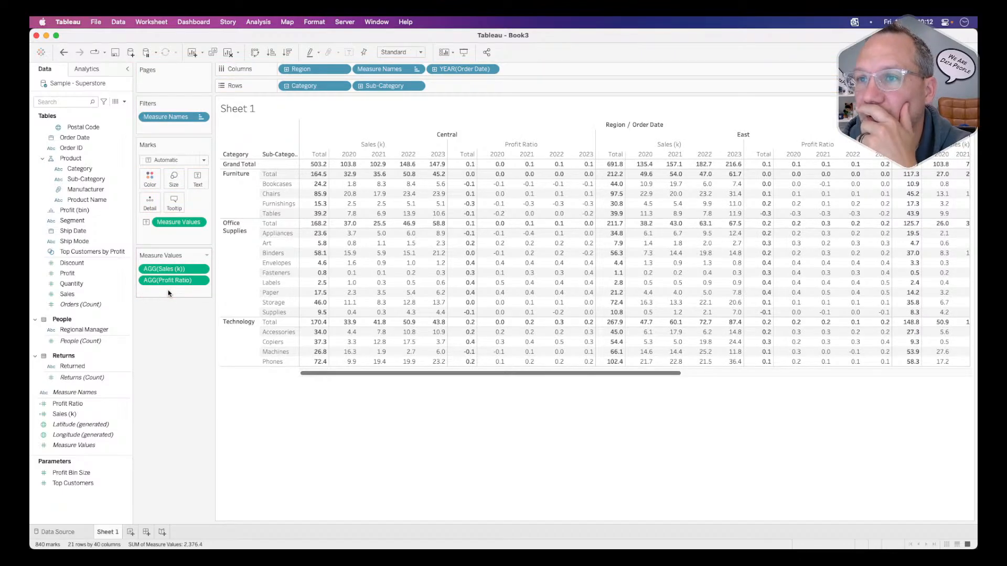
Set all totals in the crosstab to be calculated using Average
{"action": "mouse_move", "coordinate": [317, 189]}
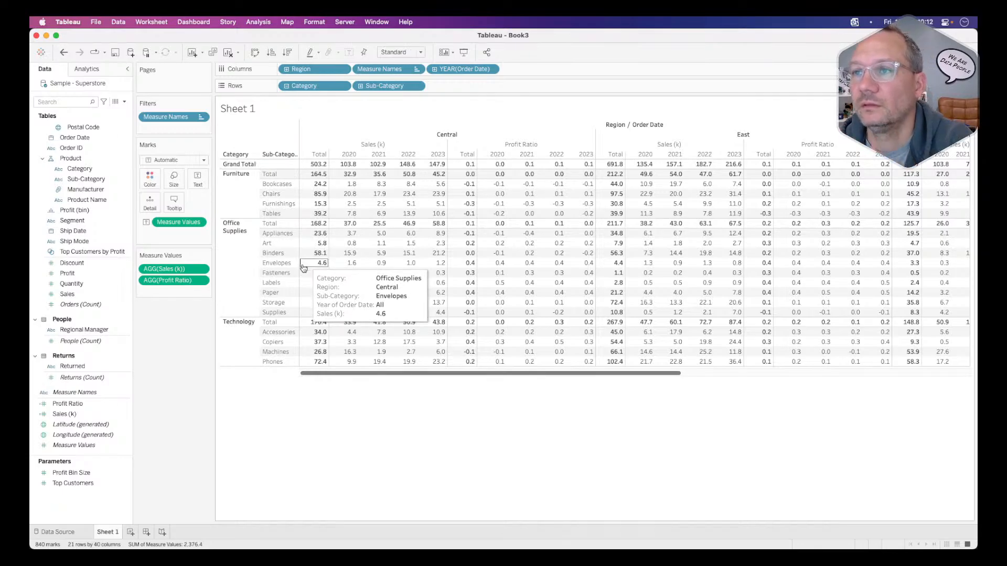
{"action": "left_click", "coordinate": [259, 22]}
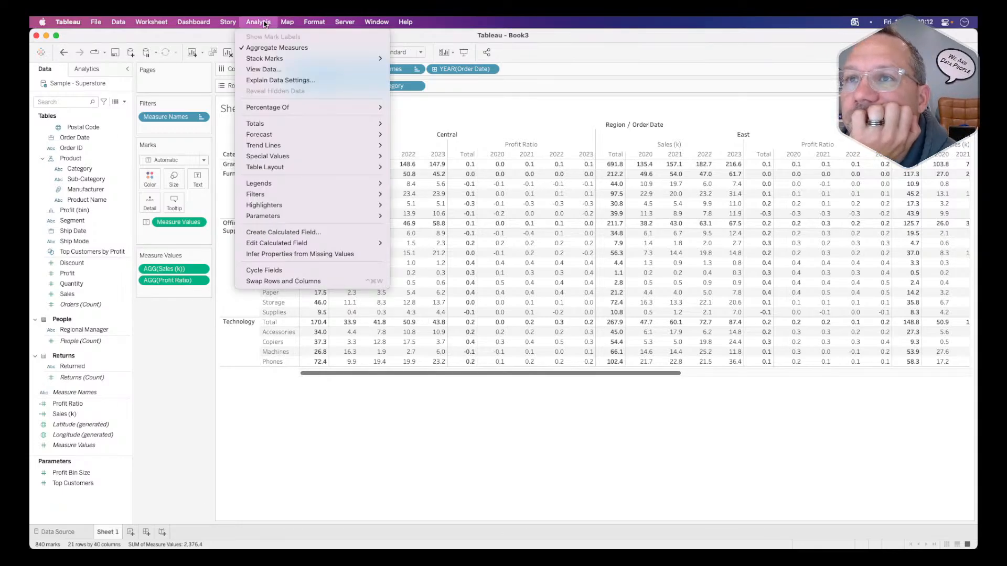
{"action": "mouse_move", "coordinate": [278, 124]}
{"action": "mouse_move", "coordinate": [421, 197]}
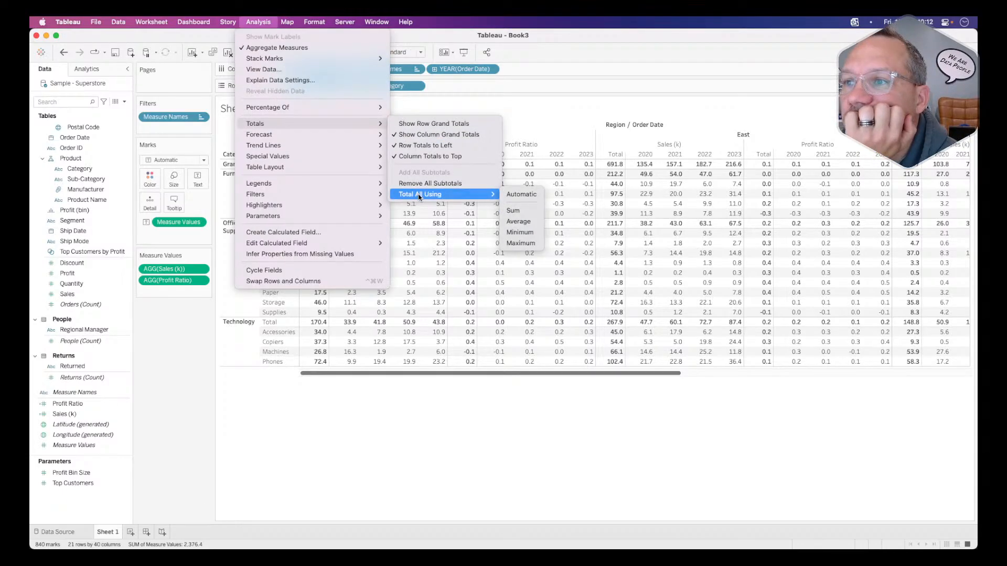
{"action": "left_click", "coordinate": [522, 222]}
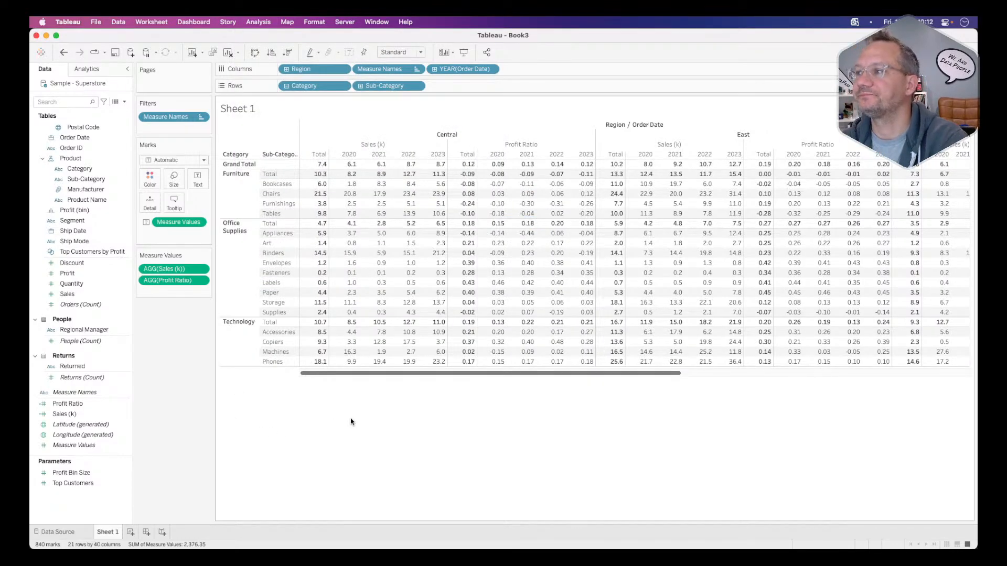
Review the crosstab's remaining regions, then examine the Sales (k) and Profit Ratio % columns for Central in the reference dashboard
{"action": "left_click_drag", "start_coordinate": [404, 373], "coordinate": [674, 375]}
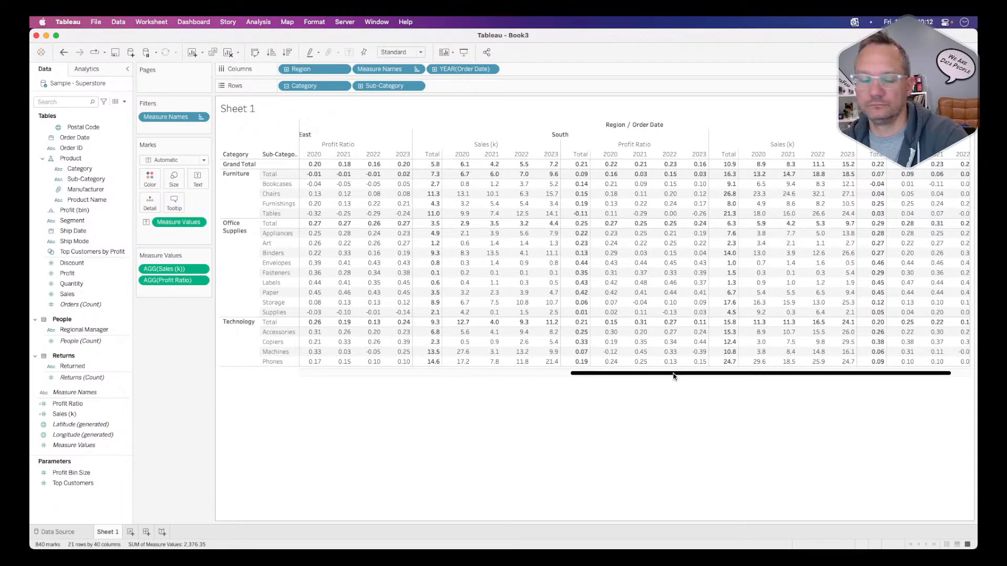
{"action": "key", "text": "super+Tab"}
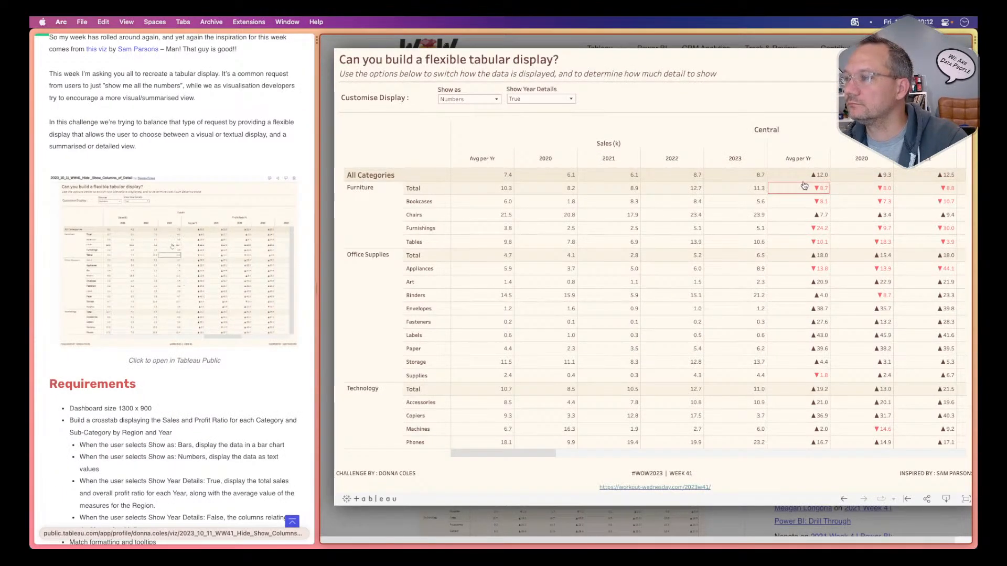
{"action": "scroll", "coordinate": [797, 174], "scroll_direction": "right", "scroll_amount": 3}
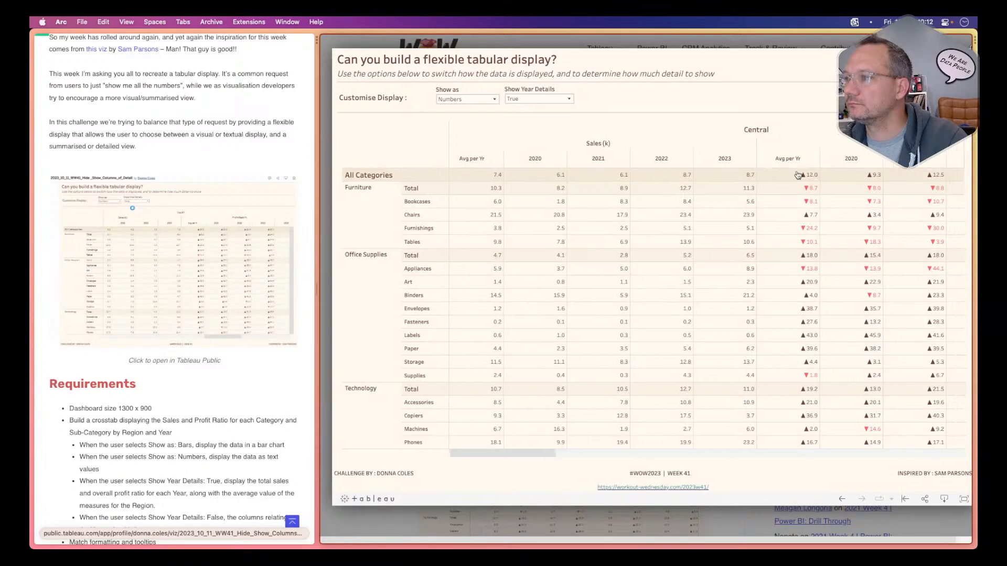
{"action": "scroll", "coordinate": [709, 188], "scroll_direction": "right", "scroll_amount": 7}
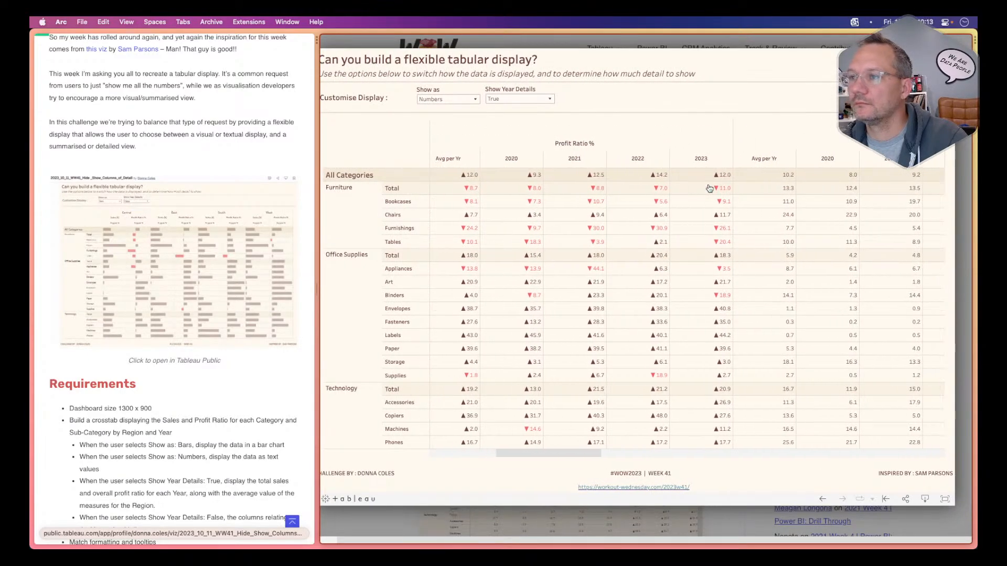
{"action": "scroll", "coordinate": [709, 189], "scroll_direction": "left", "scroll_amount": 5}
{"action": "scroll", "coordinate": [709, 188], "scroll_direction": "right", "scroll_amount": 5}
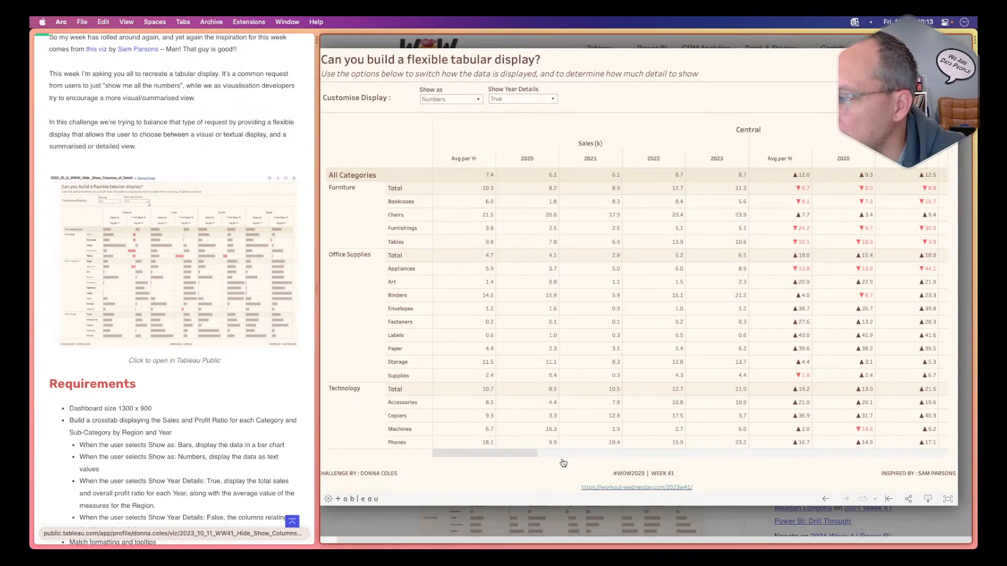
{"action": "scroll", "coordinate": [529, 455], "scroll_direction": "right", "scroll_amount": 2}
{"action": "scroll", "coordinate": [529, 455], "scroll_direction": "right", "scroll_amount": 10}
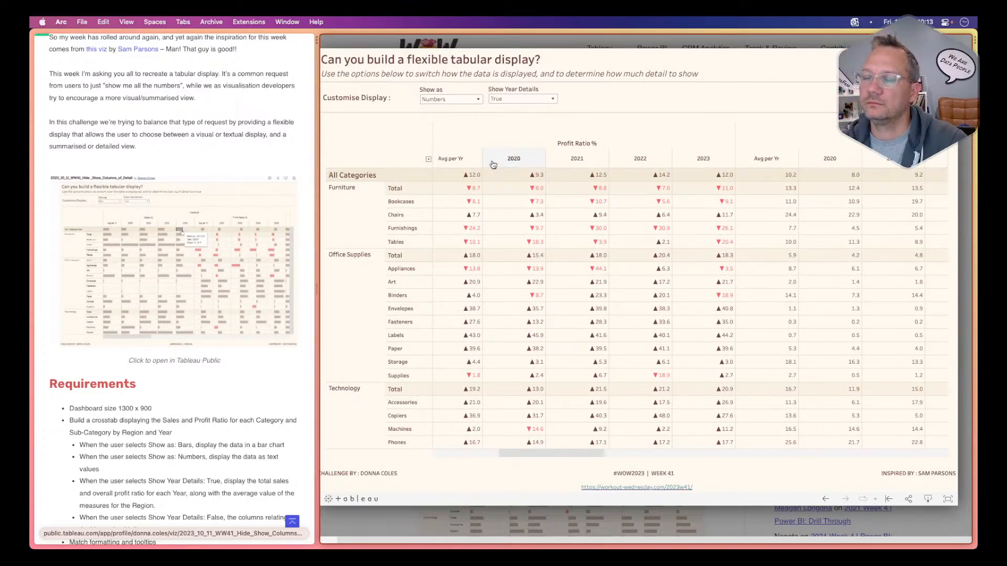
Return to Tableau and compare Central's Profit Ratio grand totals with the All Categories row in the reference dashboard
{"action": "key", "text": "super+Tab"}
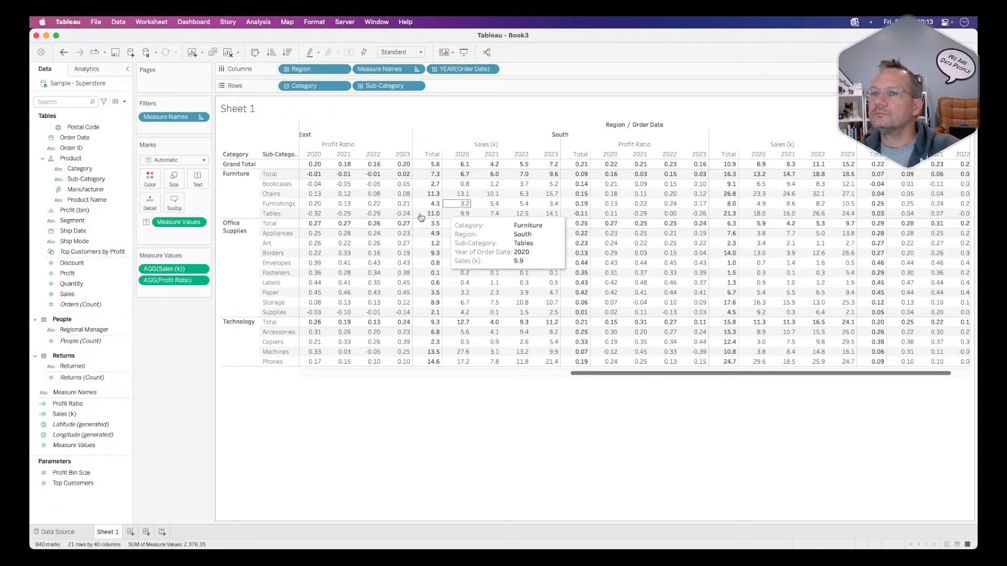
{"action": "scroll", "coordinate": [360, 239], "scroll_direction": "left", "scroll_amount": 8}
{"action": "scroll", "coordinate": [359, 238], "scroll_direction": "left", "scroll_amount": 2}
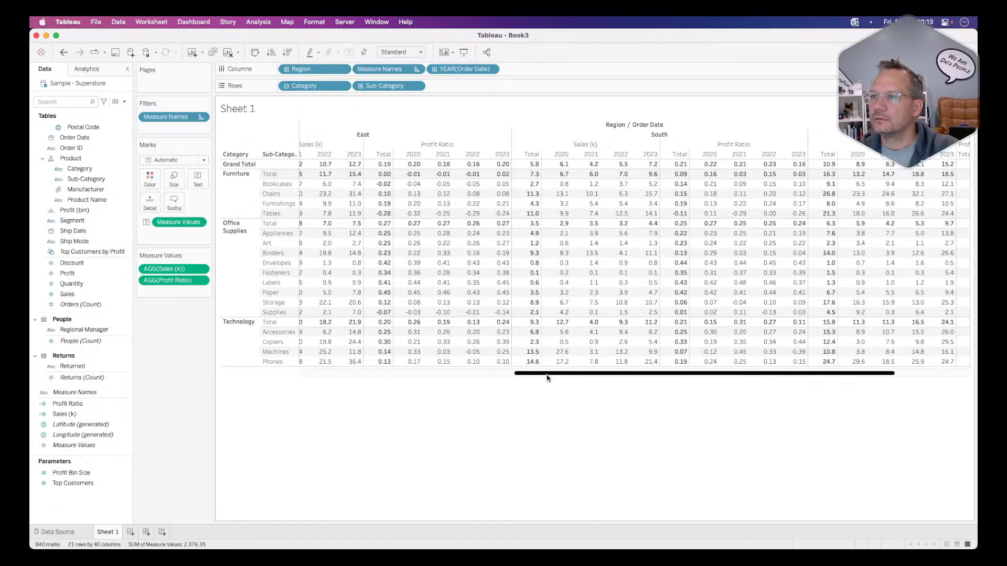
{"action": "left_click_drag", "start_coordinate": [546, 377], "coordinate": [446, 377]}
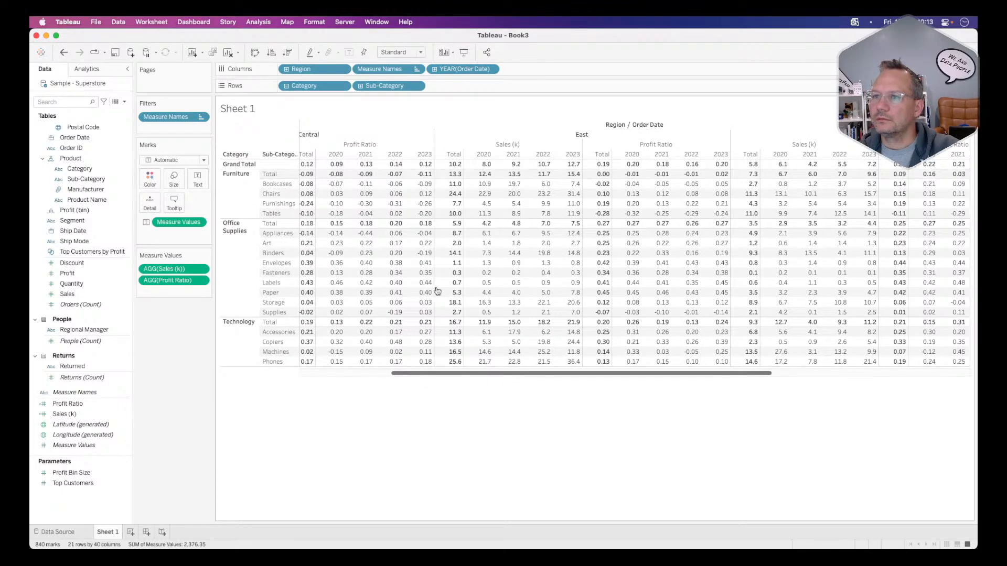
{"action": "left_click_drag", "start_coordinate": [465, 69], "coordinate": [520, 69]}
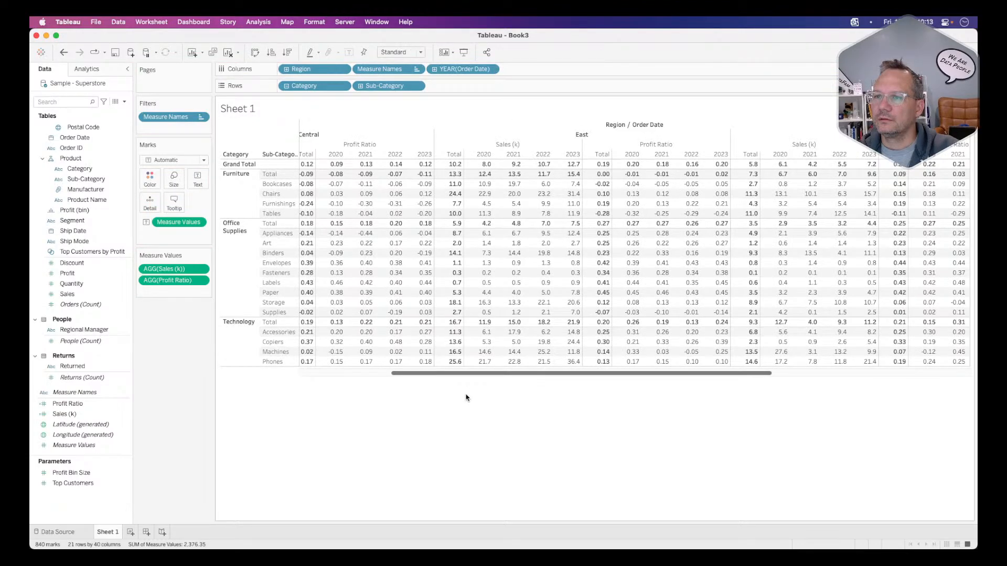
{"action": "left_click_drag", "start_coordinate": [471, 378], "coordinate": [278, 382]}
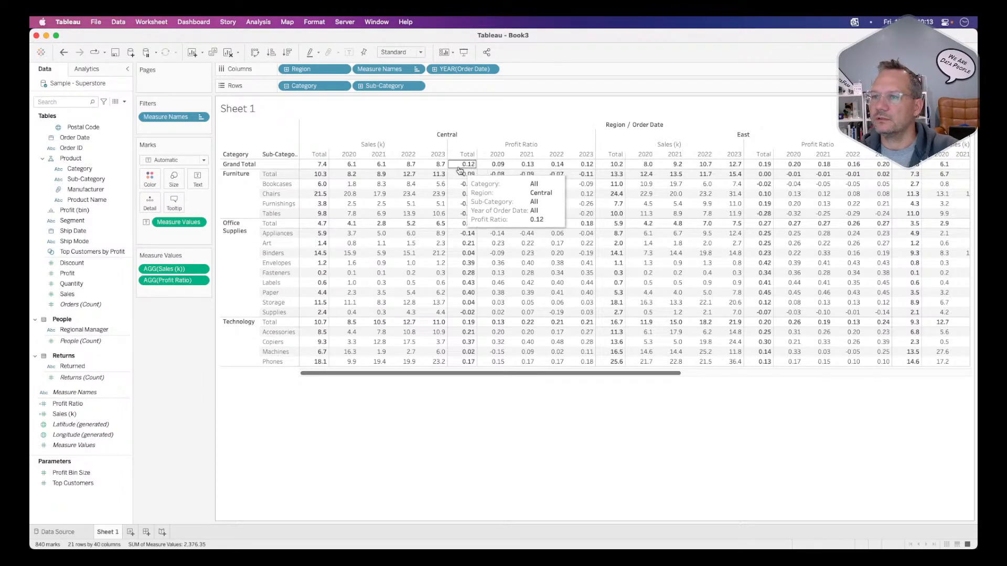
{"action": "key", "text": "super+Tab"}
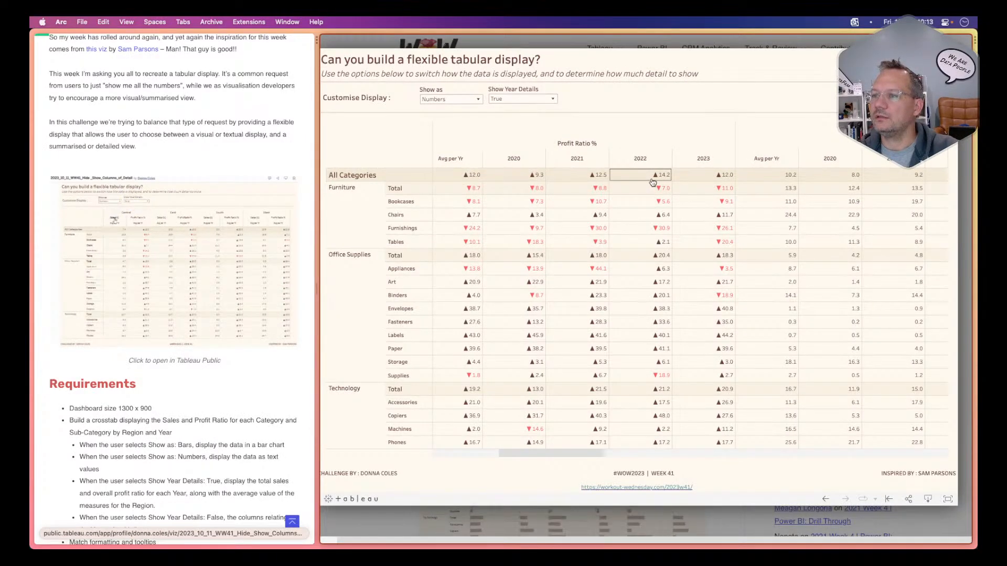
{"action": "key", "text": "super+Tab"}
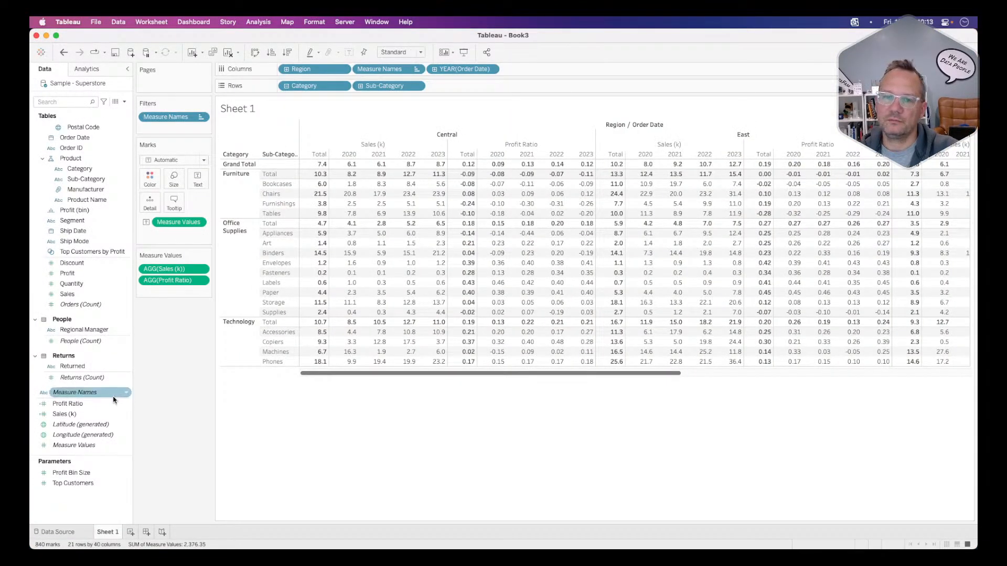
Edit the Profit Ratio calculation to (SUM([Profit])/SUM([Sales]))*100
{"action": "right_click", "coordinate": [89, 403]}
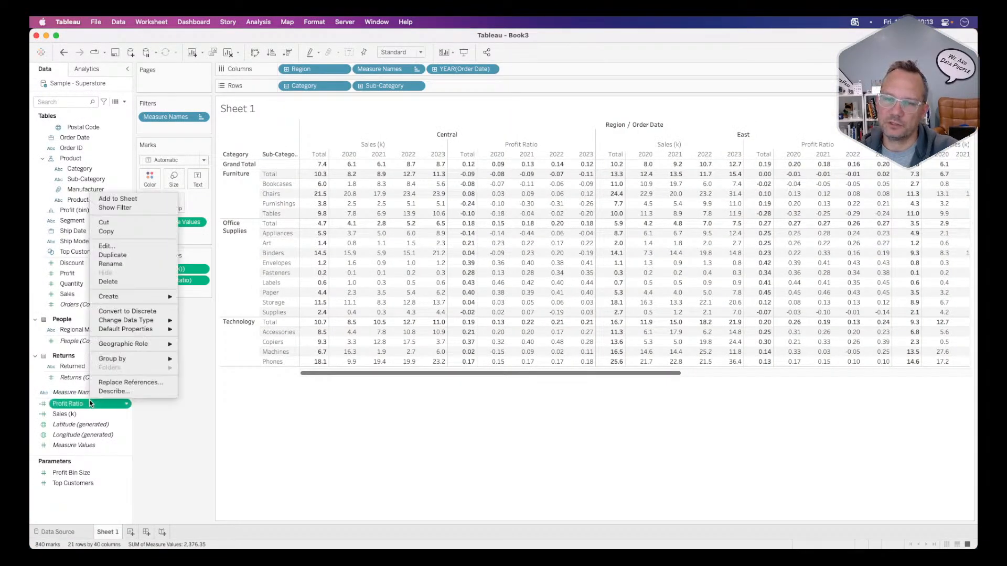
{"action": "left_click", "coordinate": [106, 246]}
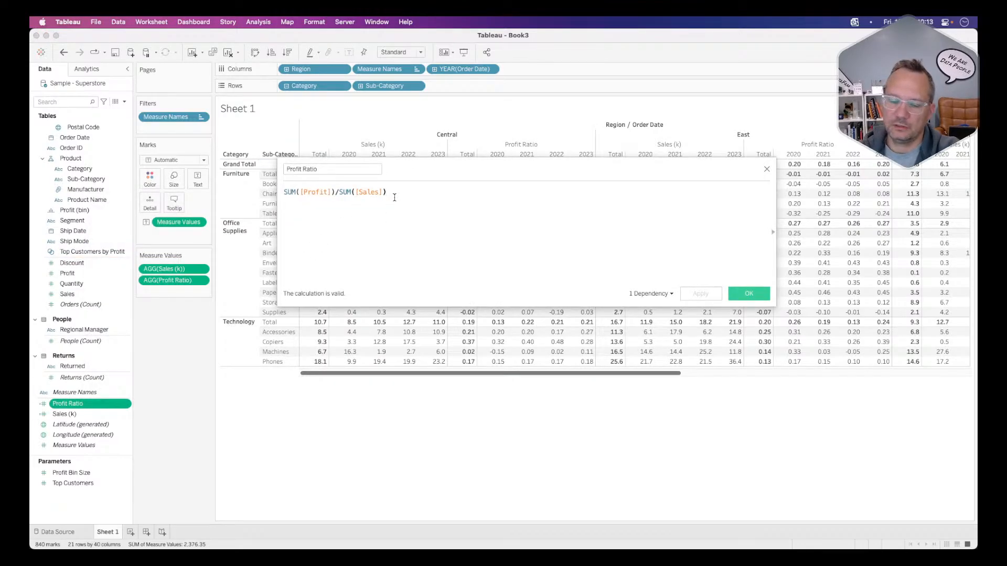
{"action": "type", "text": ")"}
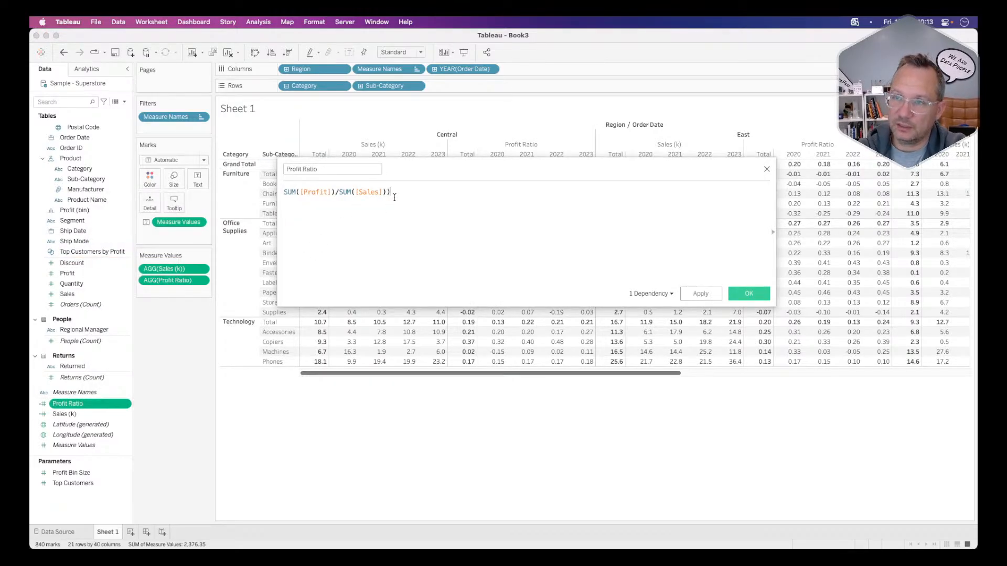
{"action": "type", "text": "("}
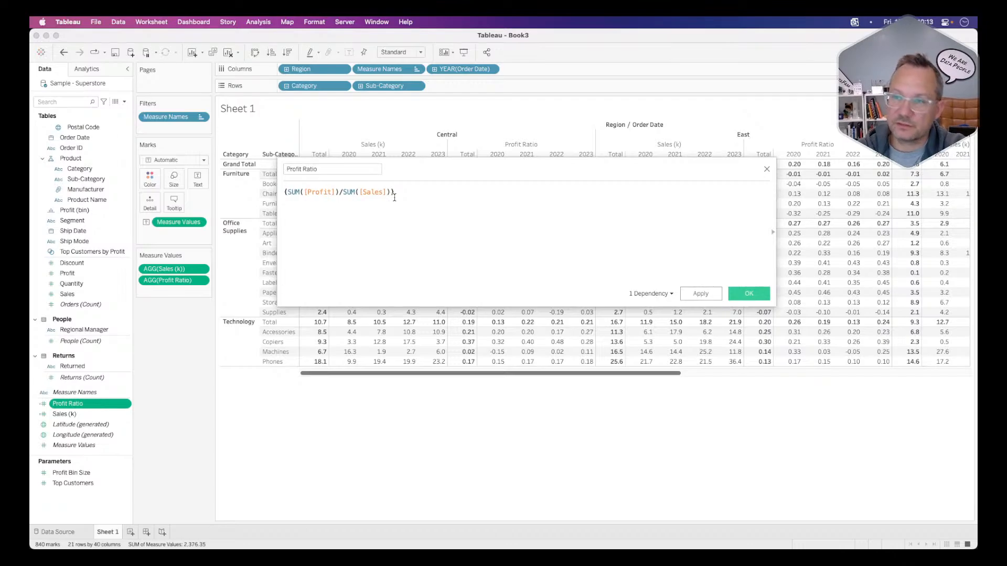
{"action": "type", "text": "*"}
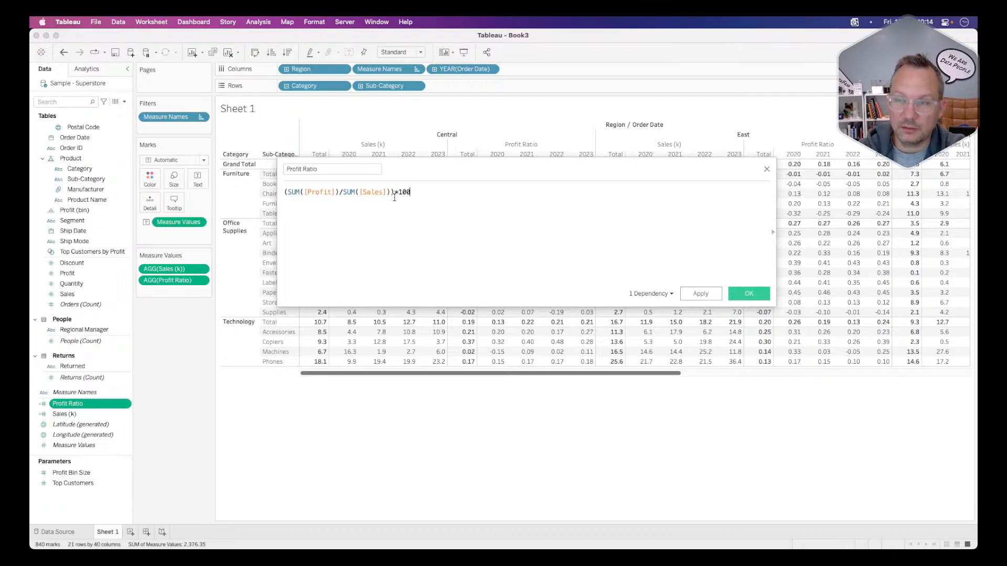
{"action": "left_click", "coordinate": [737, 292]}
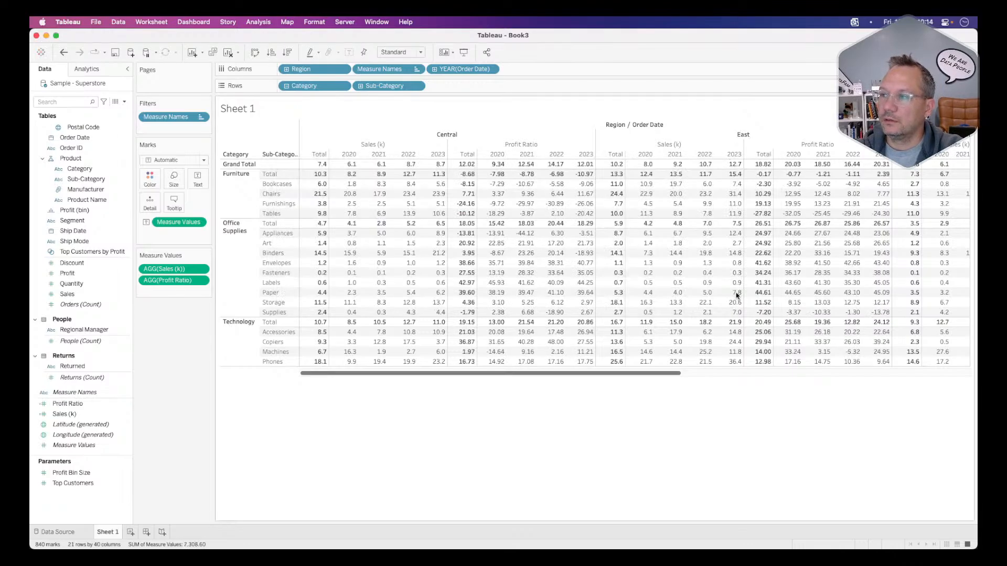
Set the default number format of Profit Ratio to Percentage with 1 decimal place
{"action": "right_click", "coordinate": [84, 402]}
{"action": "mouse_move", "coordinate": [142, 329]}
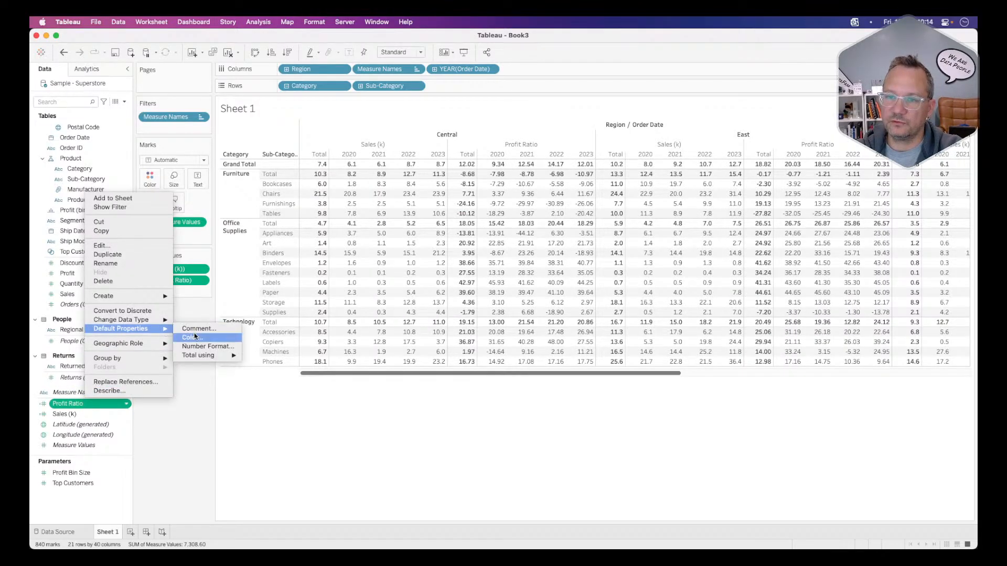
{"action": "left_click", "coordinate": [204, 346]}
{"action": "left_click", "coordinate": [440, 286]}
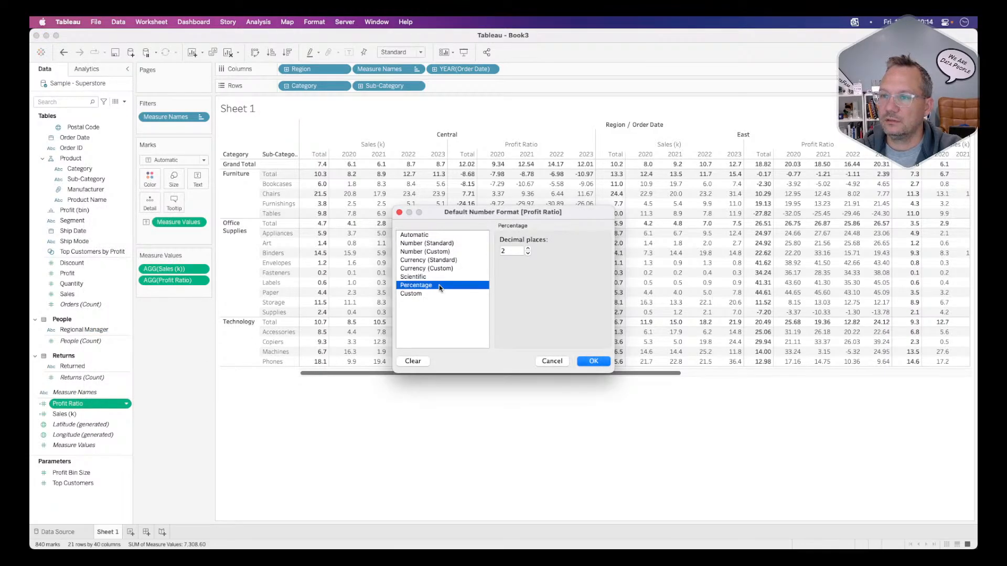
{"action": "left_click", "coordinate": [529, 254]}
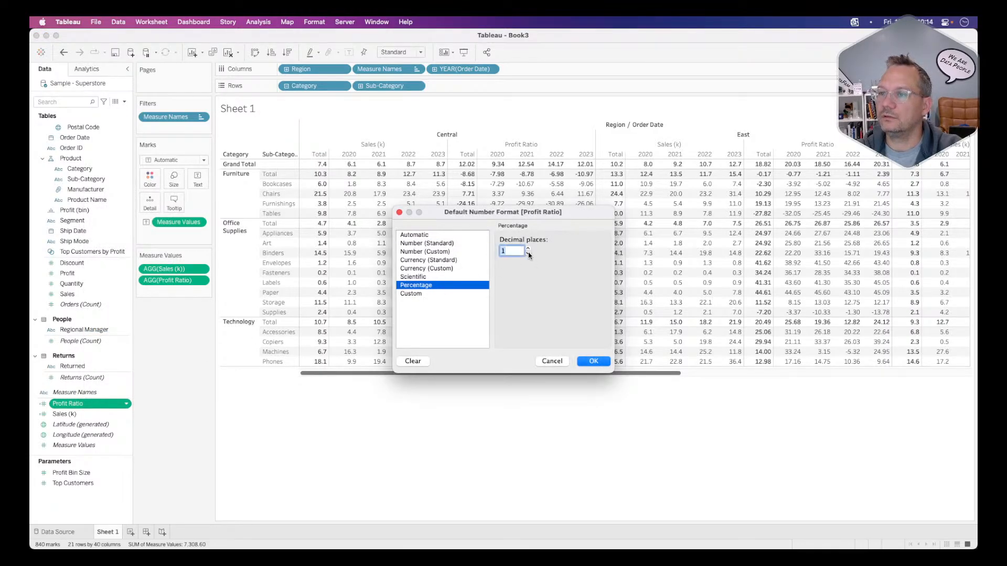
{"action": "key", "text": "super+Tab"}
{"action": "key", "text": "super+Tab"}
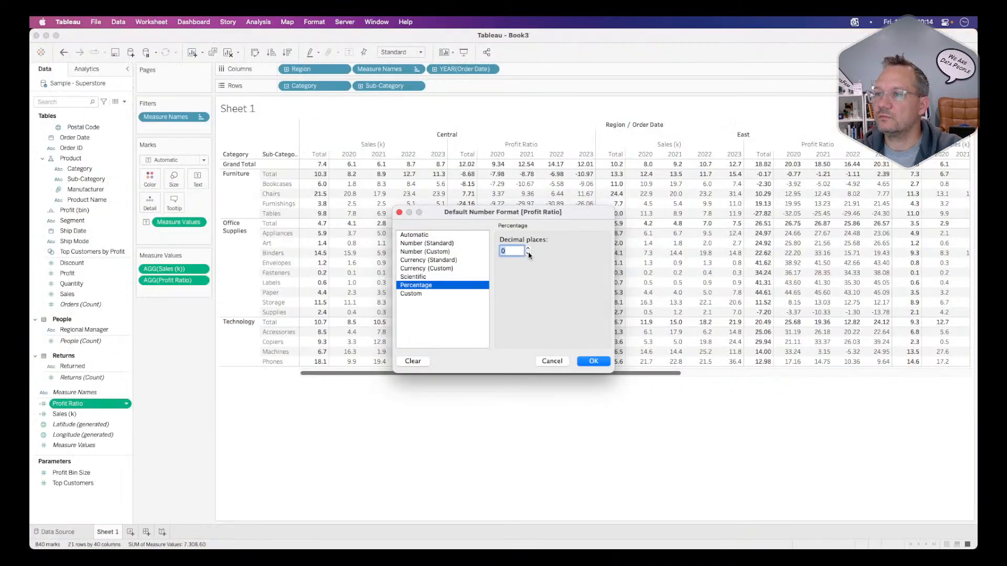
{"action": "left_click", "coordinate": [592, 361]}
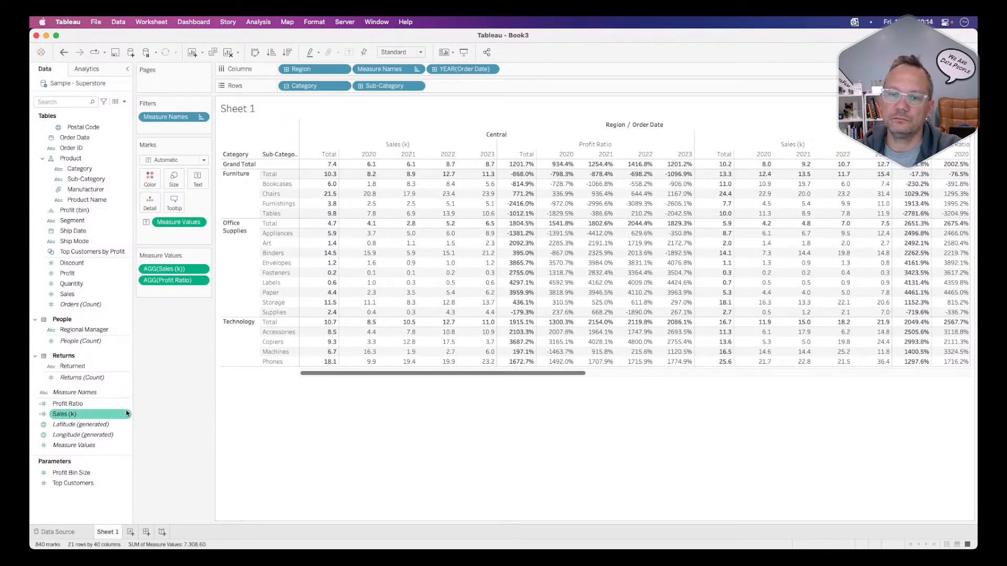
Set the default number format of Profit Ratio to Number (Custom) with 1 decimal place
{"action": "right_click", "coordinate": [77, 405]}
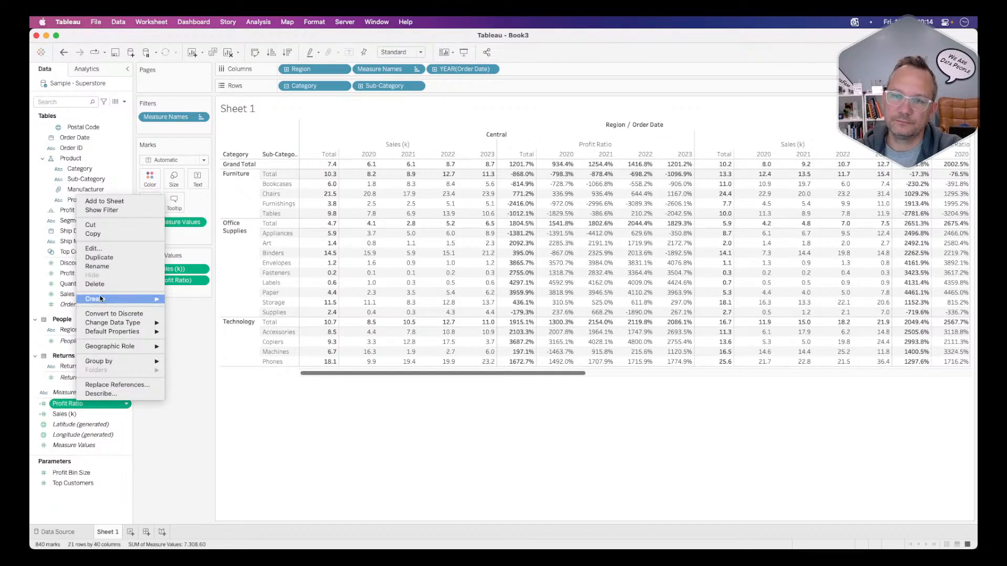
{"action": "mouse_move", "coordinate": [131, 332]}
{"action": "left_click", "coordinate": [193, 349]}
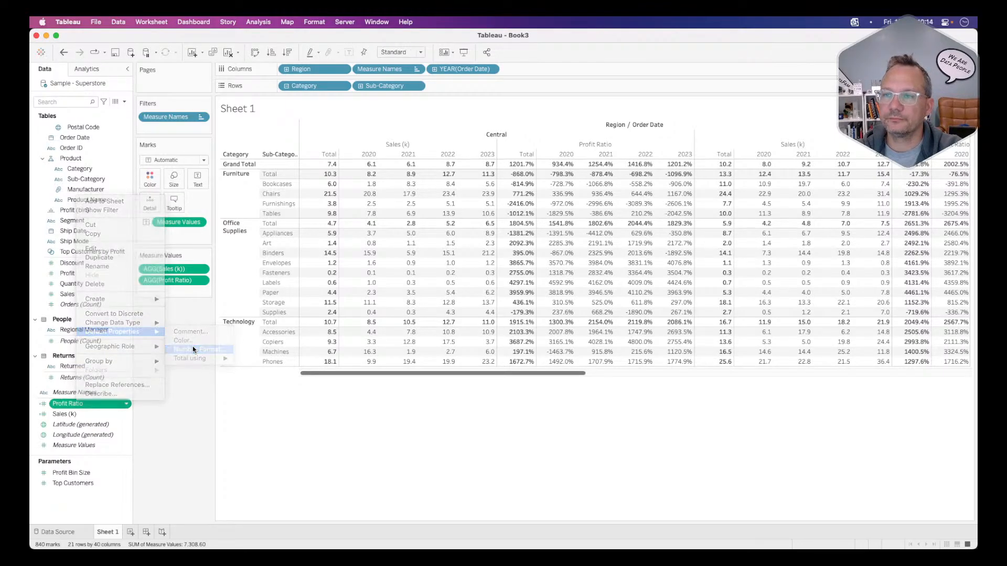
{"action": "left_click", "coordinate": [450, 252]}
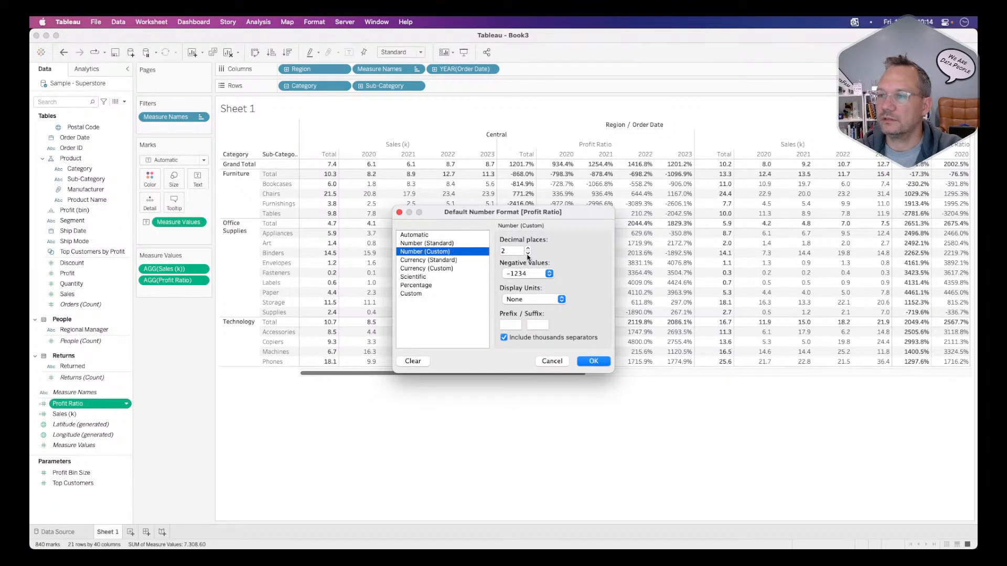
{"action": "left_click", "coordinate": [528, 254]}
{"action": "left_click", "coordinate": [586, 366]}
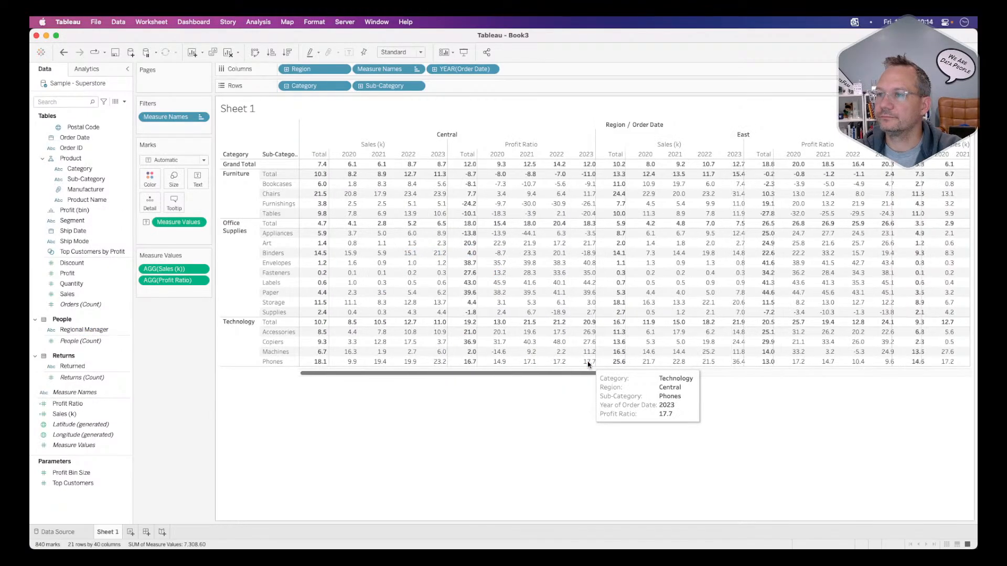
Compare Central's Profit Ratio values with the reference dashboard, and examine how the reference formats its Sales (k) and Profit Ratio % columns
{"action": "key", "text": "super+Tab"}
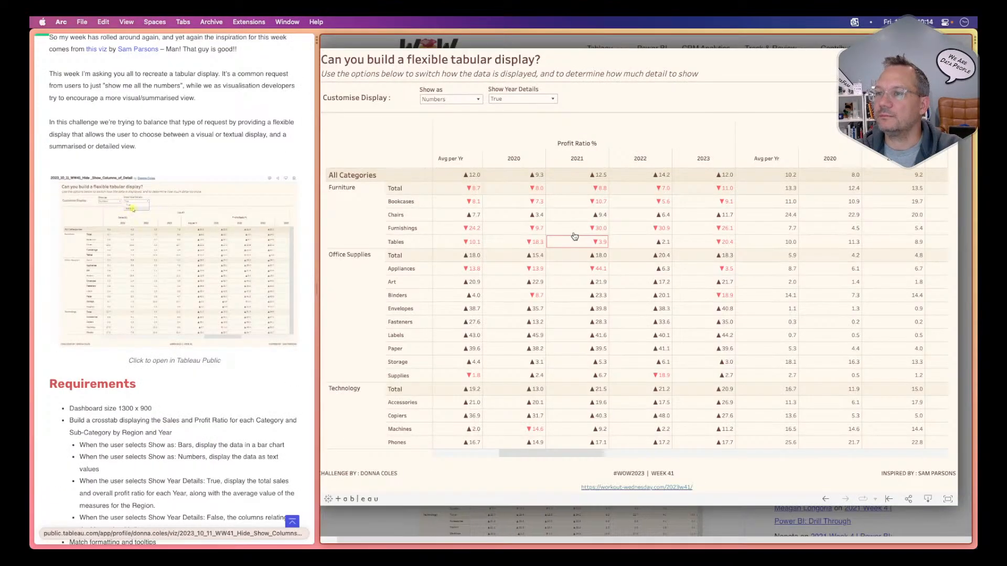
{"action": "key", "text": "super+Tab"}
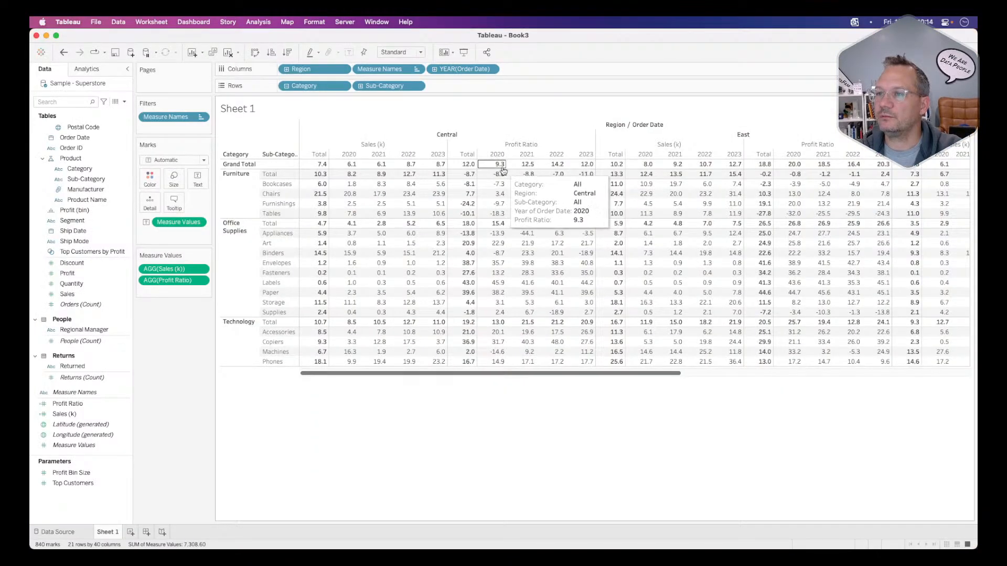
{"action": "key", "text": "super+Tab"}
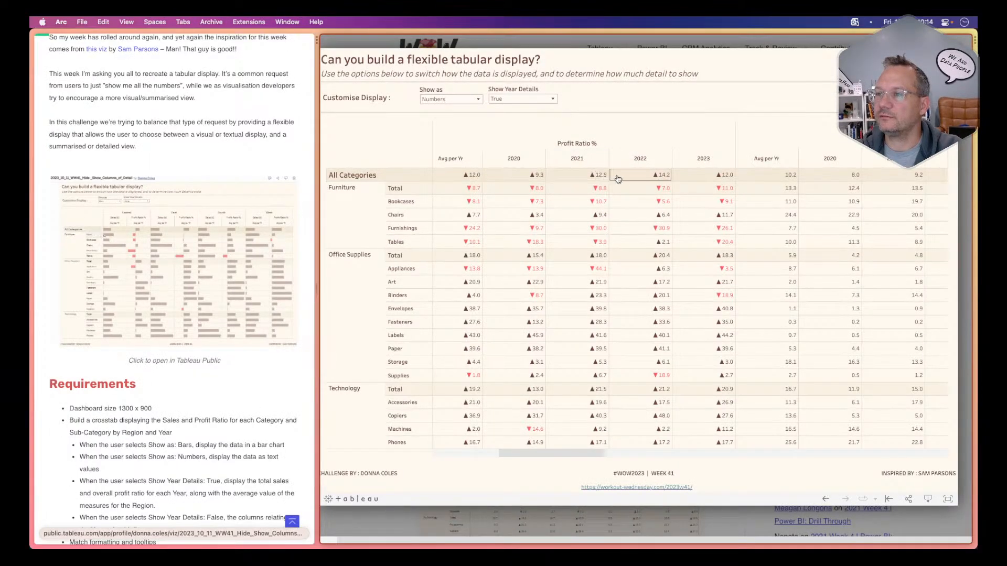
{"action": "key", "text": "super+Tab"}
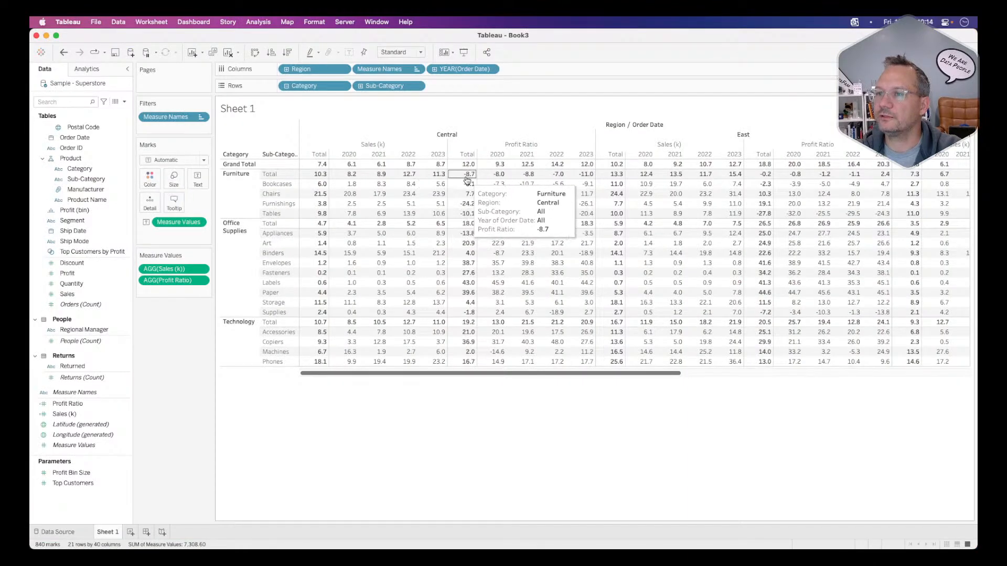
{"action": "key", "text": "super+Tab"}
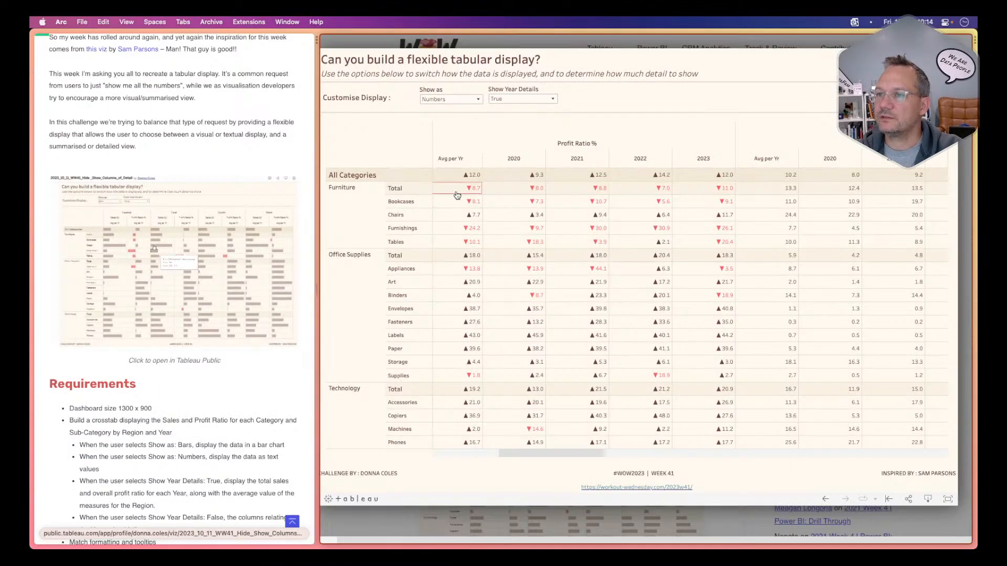
{"action": "key", "text": "super+Tab"}
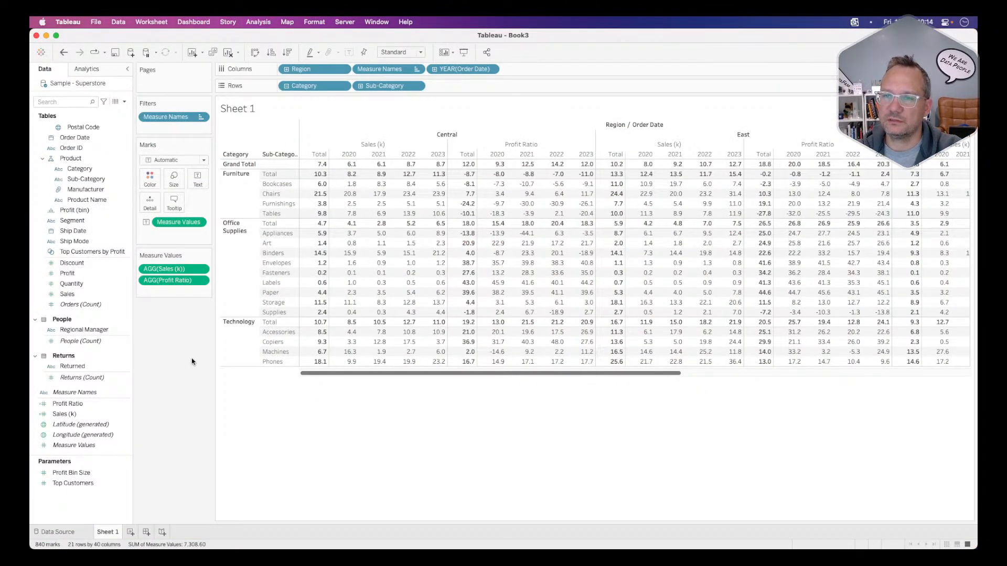
{"action": "key", "text": "super+Tab"}
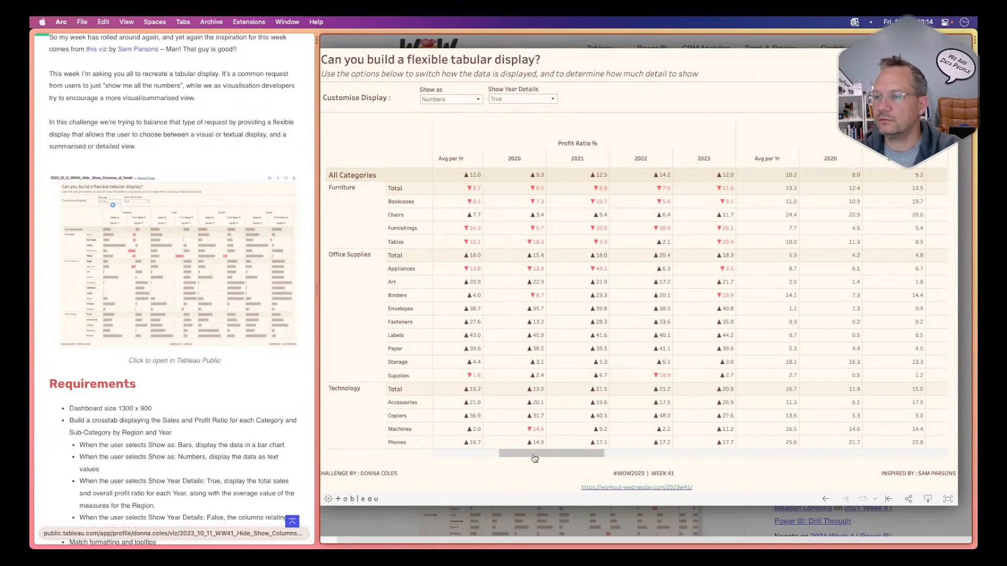
{"action": "left_click_drag", "start_coordinate": [529, 454], "coordinate": [436, 471]}
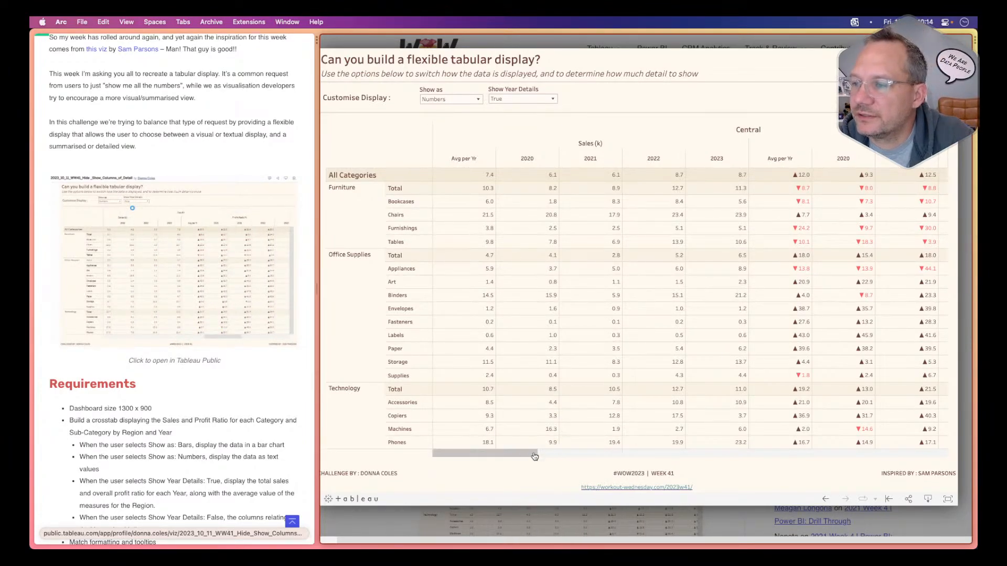
{"action": "left_click_drag", "start_coordinate": [524, 455], "coordinate": [596, 463]}
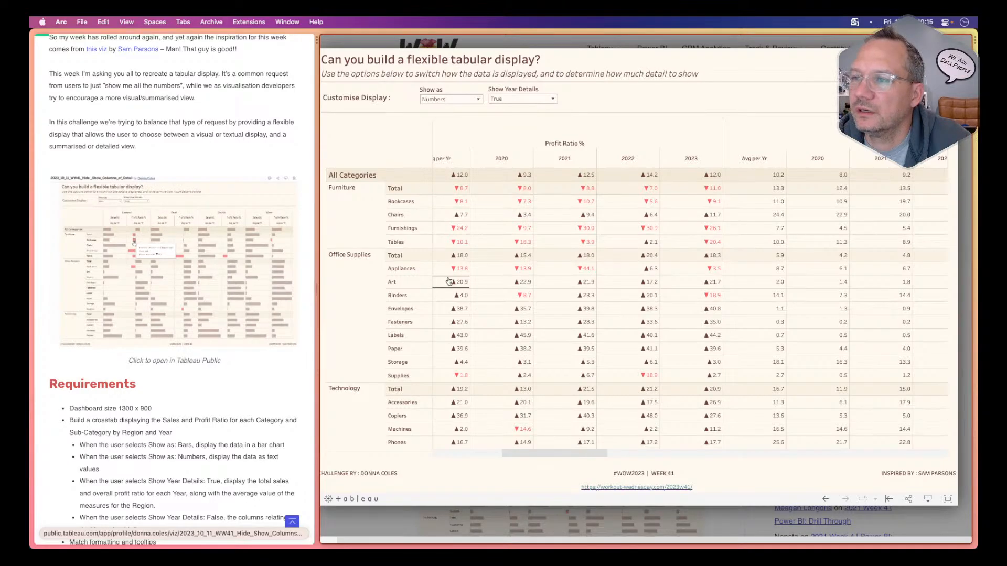
Return to Tableau and start a new calculated field, inserting the black down-pointing and up-pointing triangle characters ▼▲ in its formula
{"action": "key", "text": "super+Tab"}
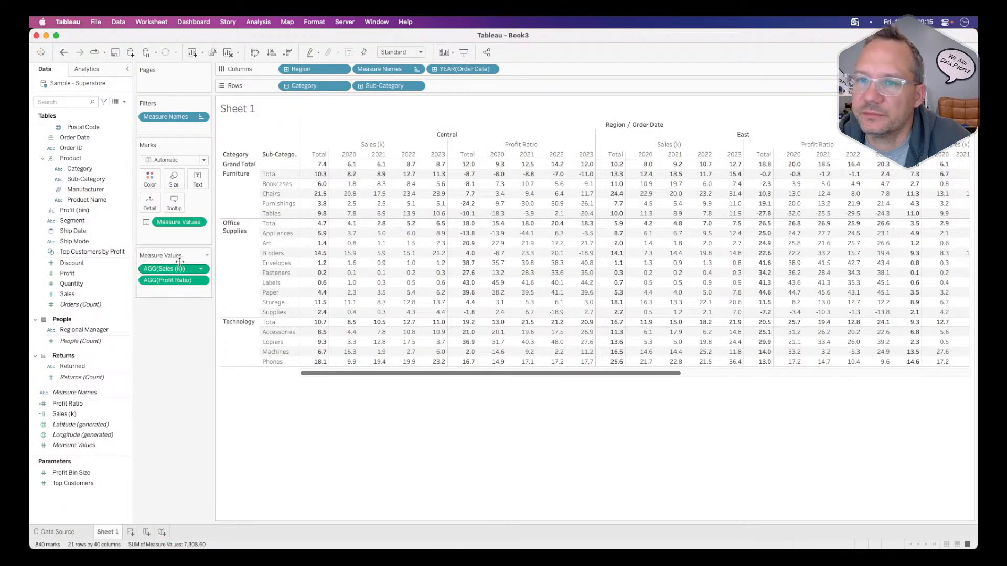
{"action": "left_click", "coordinate": [124, 102]}
{"action": "left_click", "coordinate": [108, 108]}
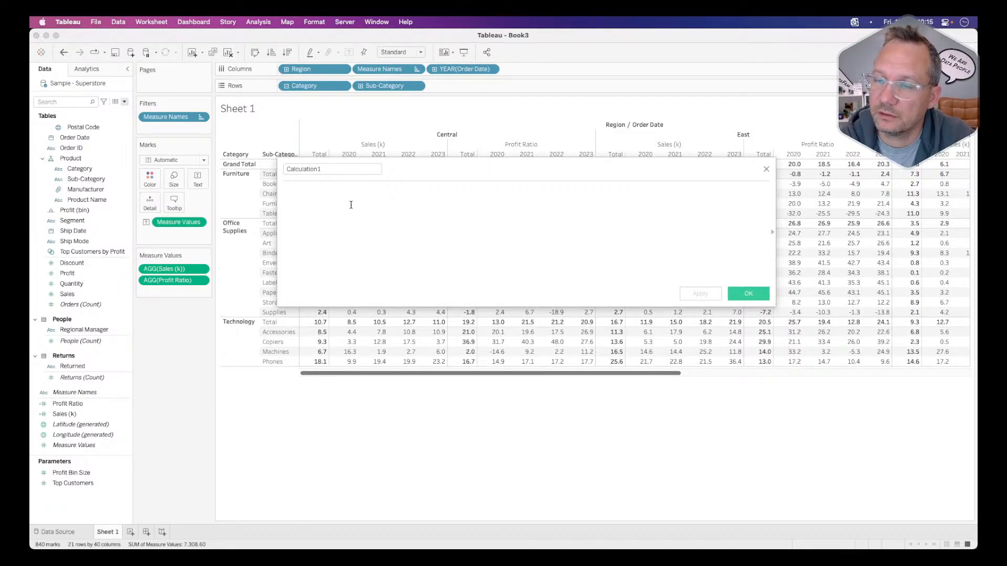
{"action": "key", "text": "ctrl+super+space"}
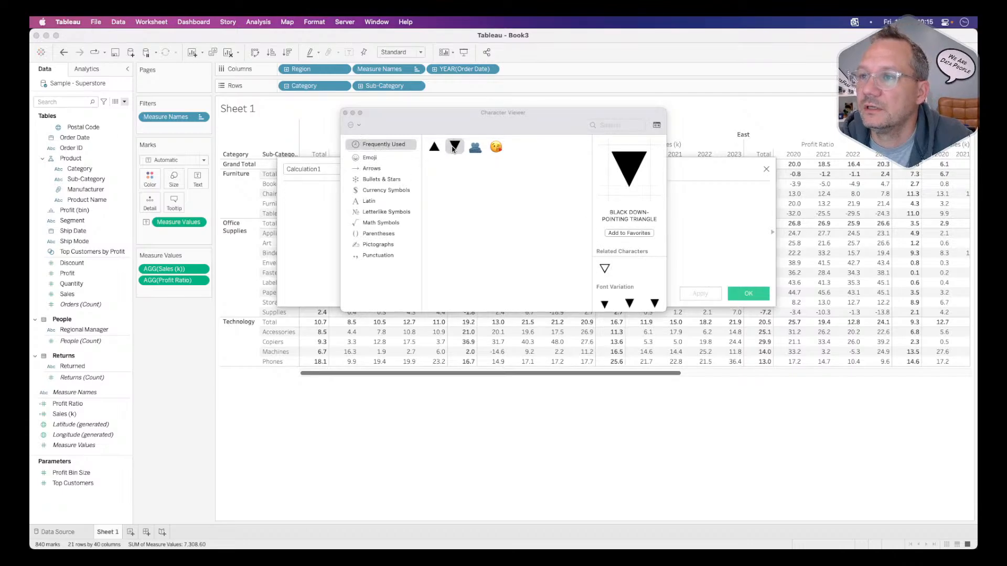
{"action": "left_click", "coordinate": [435, 147]}
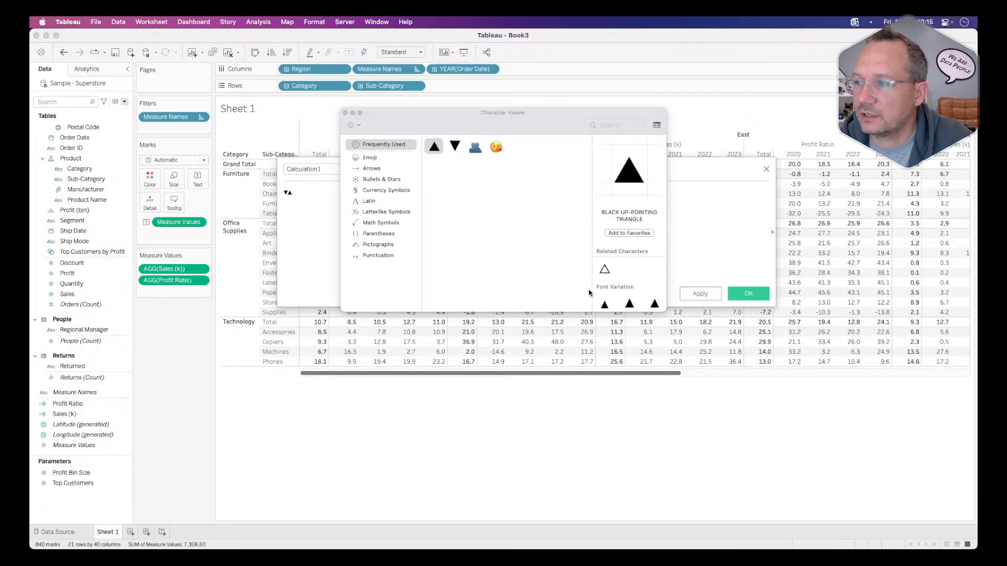
{"action": "left_click", "coordinate": [345, 113]}
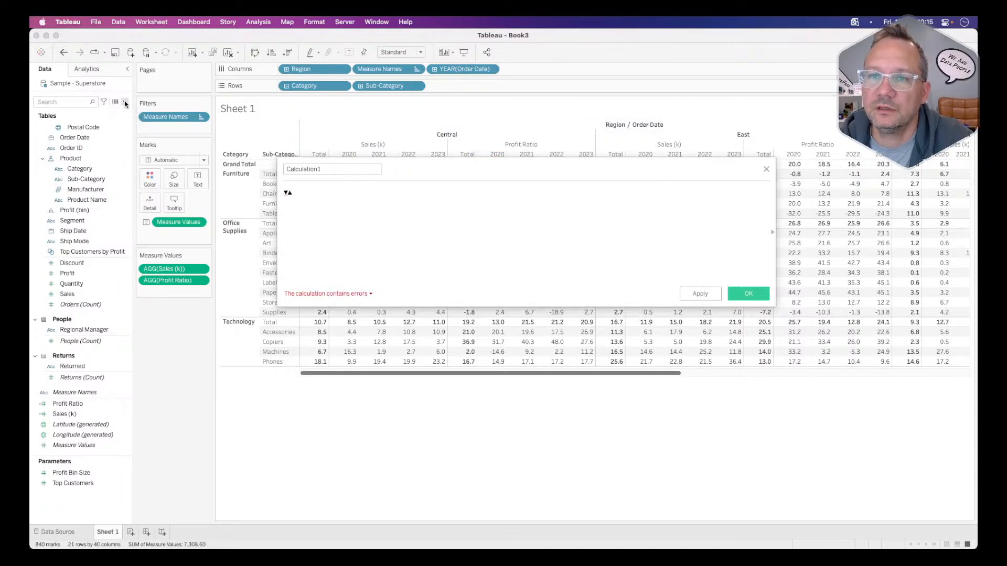
{"action": "right_click", "coordinate": [79, 403]}
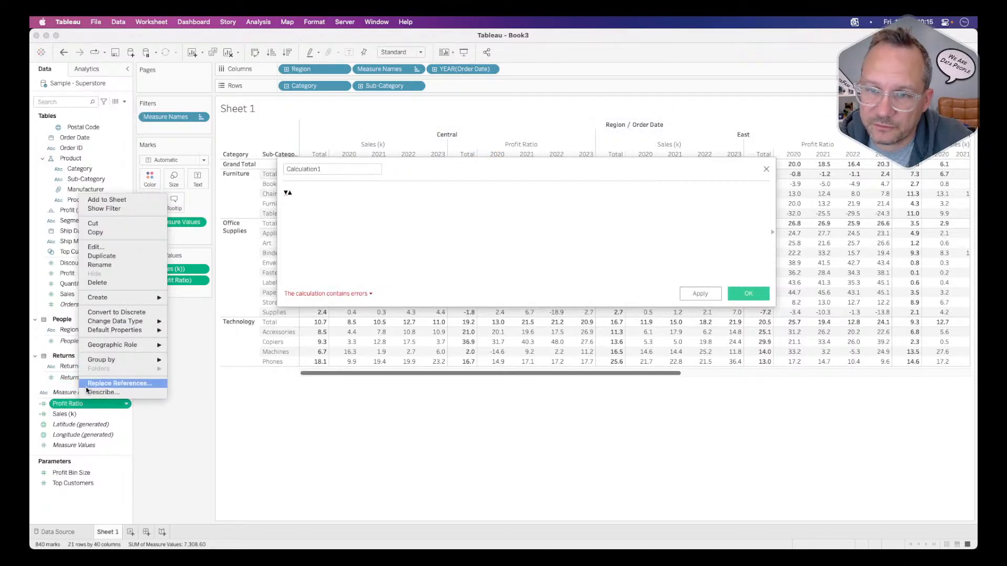
{"action": "mouse_move", "coordinate": [137, 330]}
{"action": "left_click", "coordinate": [199, 348]}
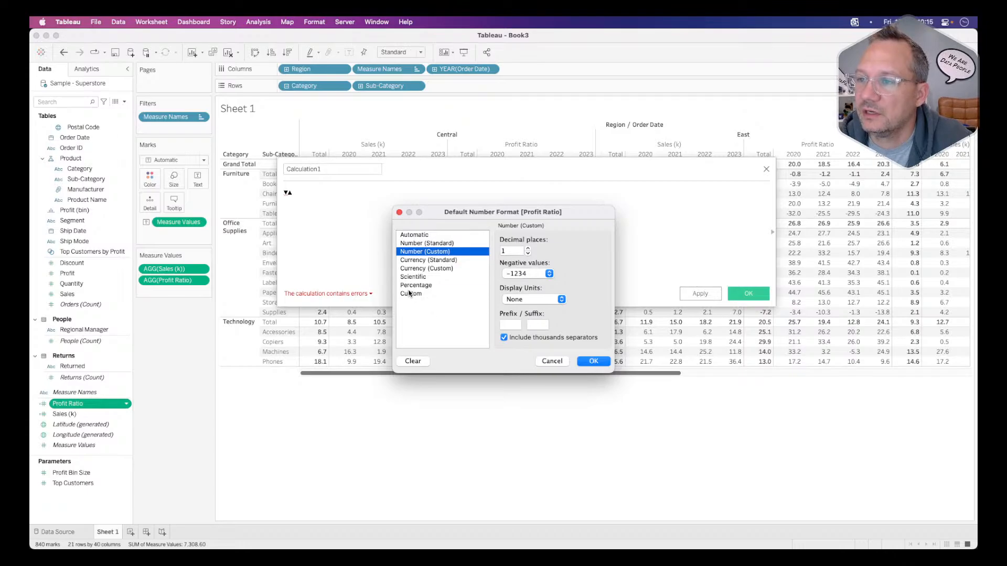
{"action": "left_click", "coordinate": [410, 294]}
{"action": "left_click", "coordinate": [502, 252]}
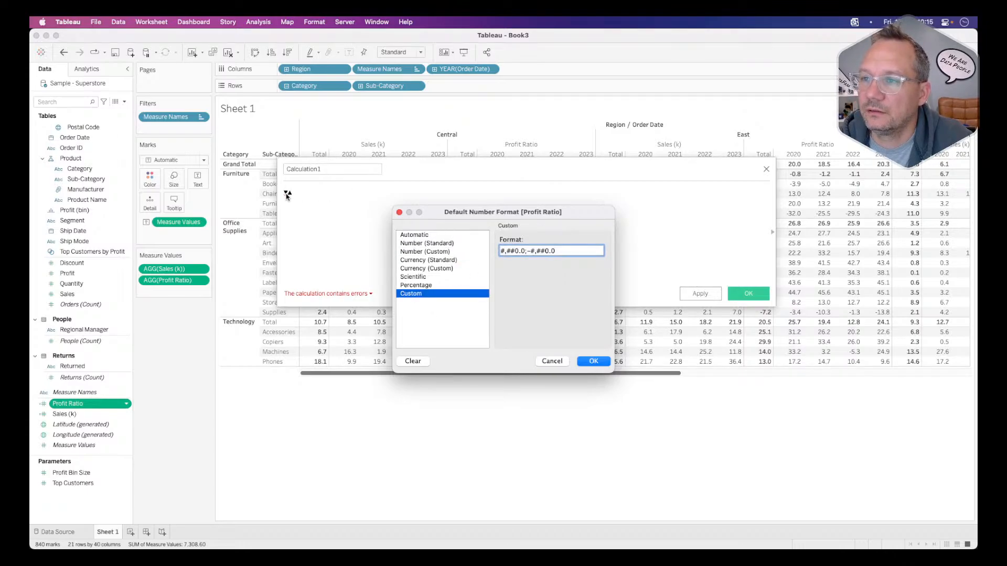
{"action": "left_click", "coordinate": [550, 361]}
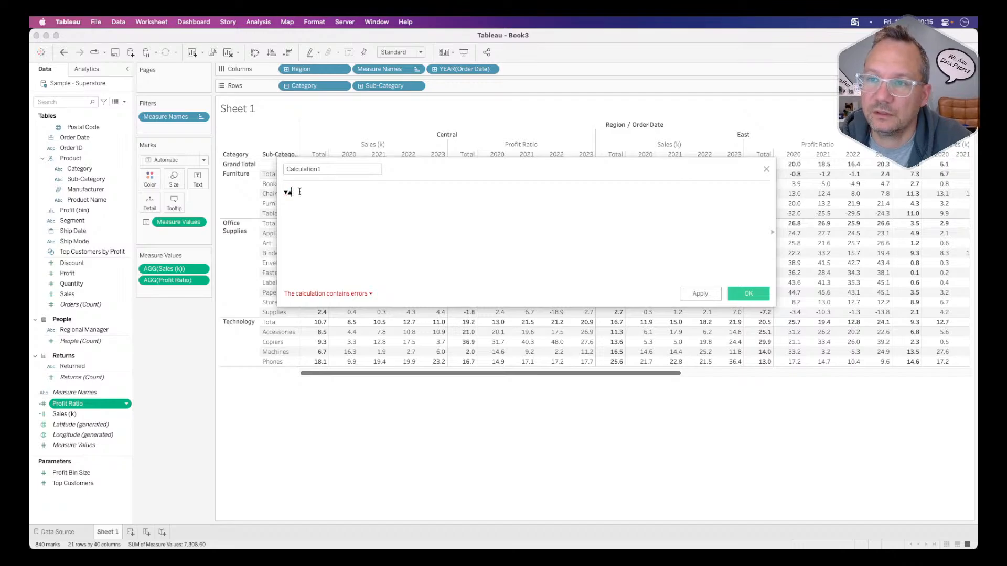
Copy the ▼▲ symbols from the calculation and set Profit Ratio's default number format to the custom format ▲#,##0.0;▼#,##0.0
{"action": "left_click_drag", "start_coordinate": [300, 192], "coordinate": [250, 194]}
{"action": "key", "text": "super+c"}
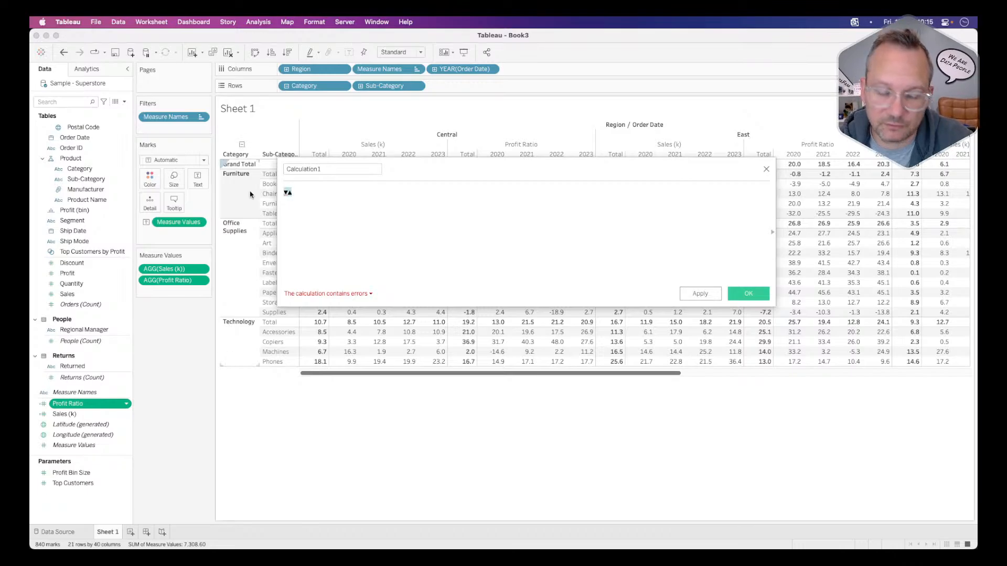
{"action": "right_click", "coordinate": [66, 404]}
{"action": "mouse_move", "coordinate": [119, 336]}
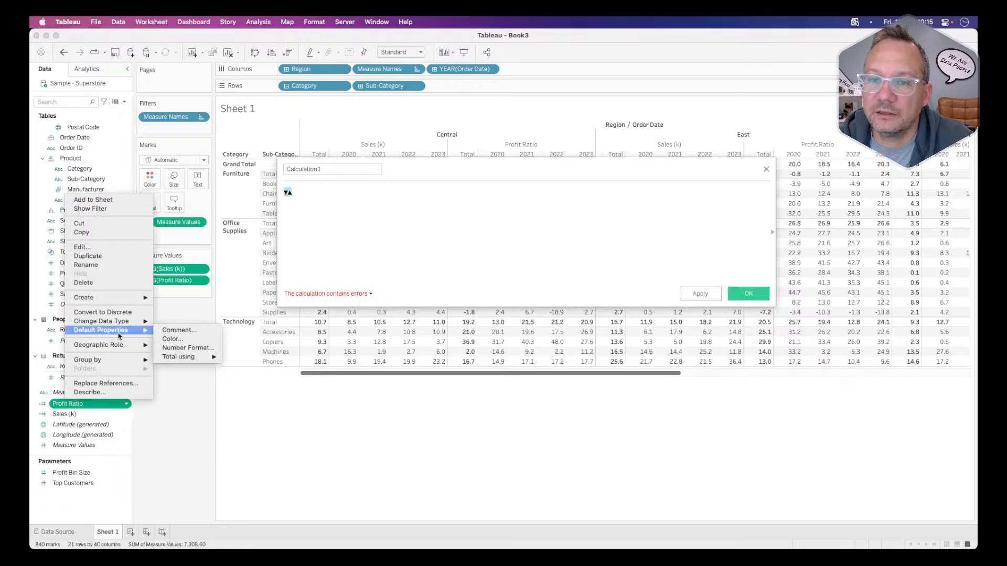
{"action": "left_click", "coordinate": [192, 347]}
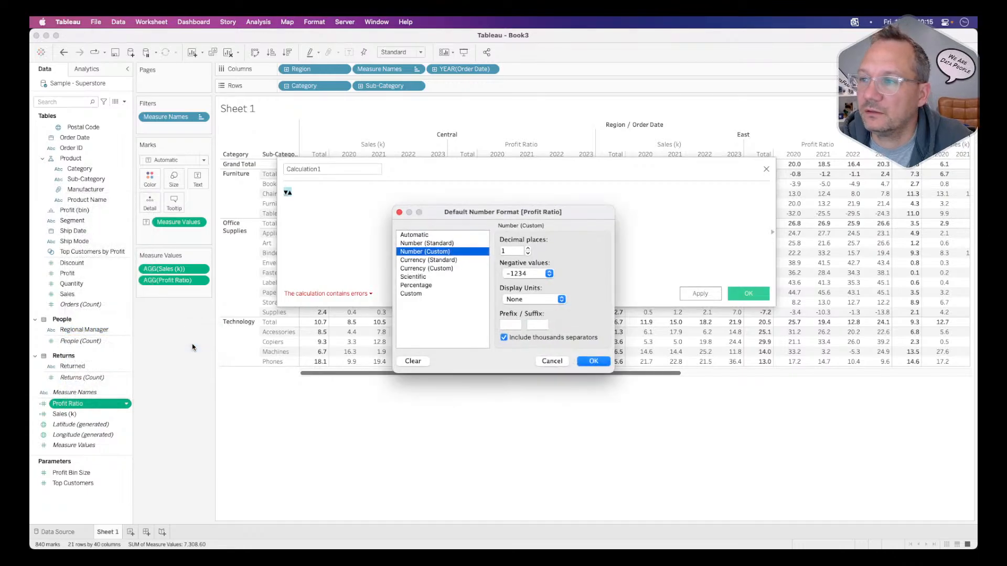
{"action": "left_click", "coordinate": [415, 295]}
{"action": "left_click", "coordinate": [500, 252]}
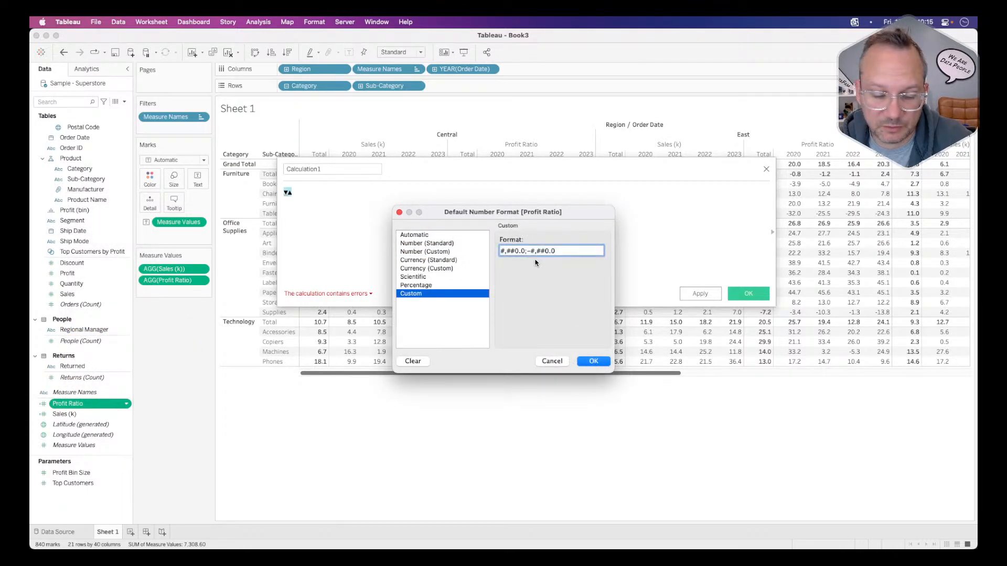
{"action": "key", "text": "super+v"}
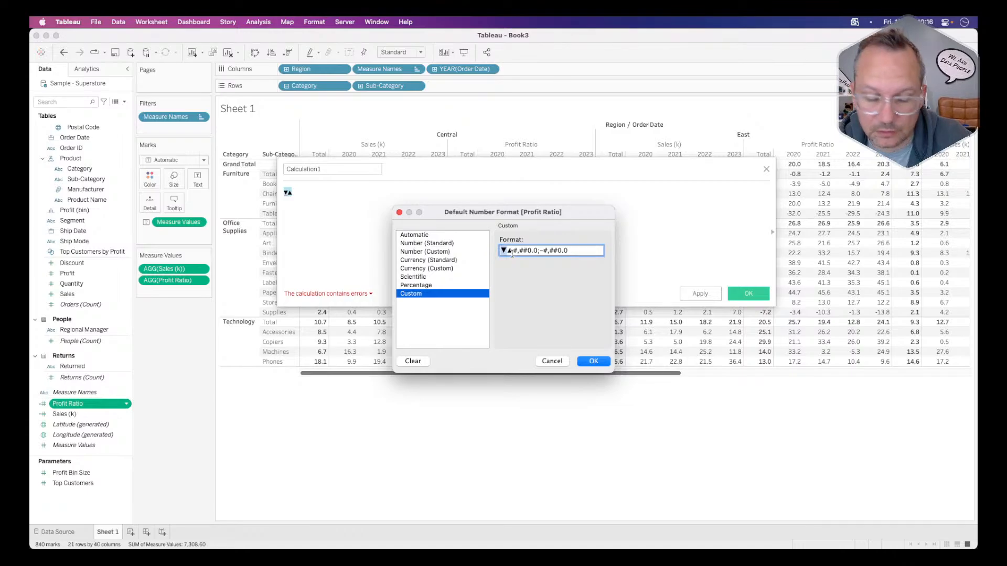
{"action": "key", "text": "BackSpace"}
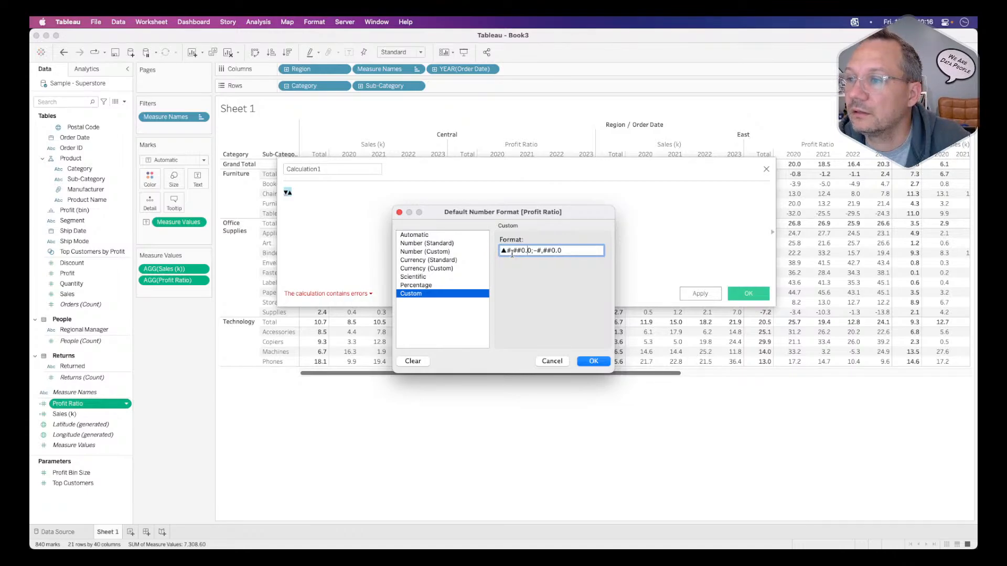
{"action": "type", "text": "▼"}
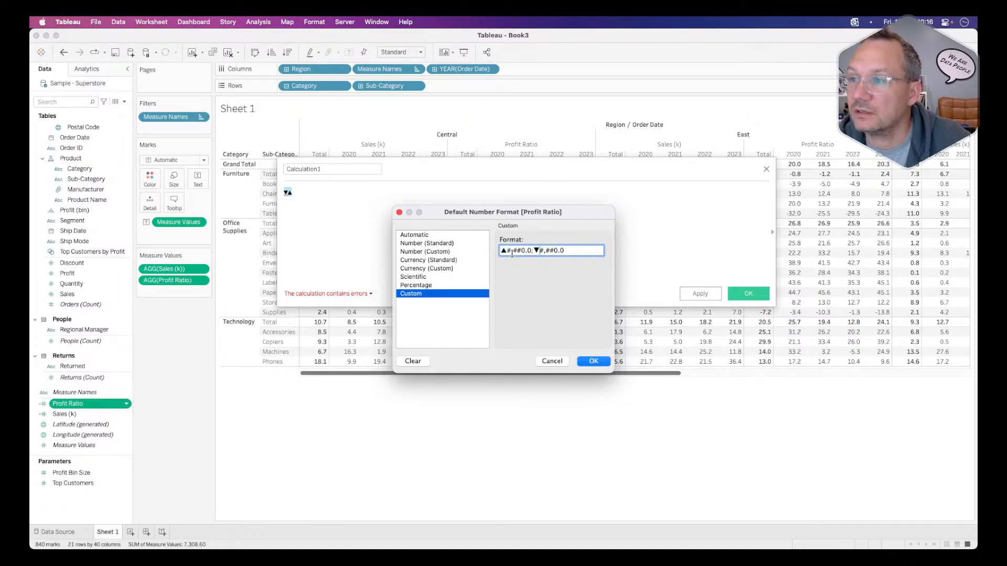
{"action": "left_click", "coordinate": [590, 361]}
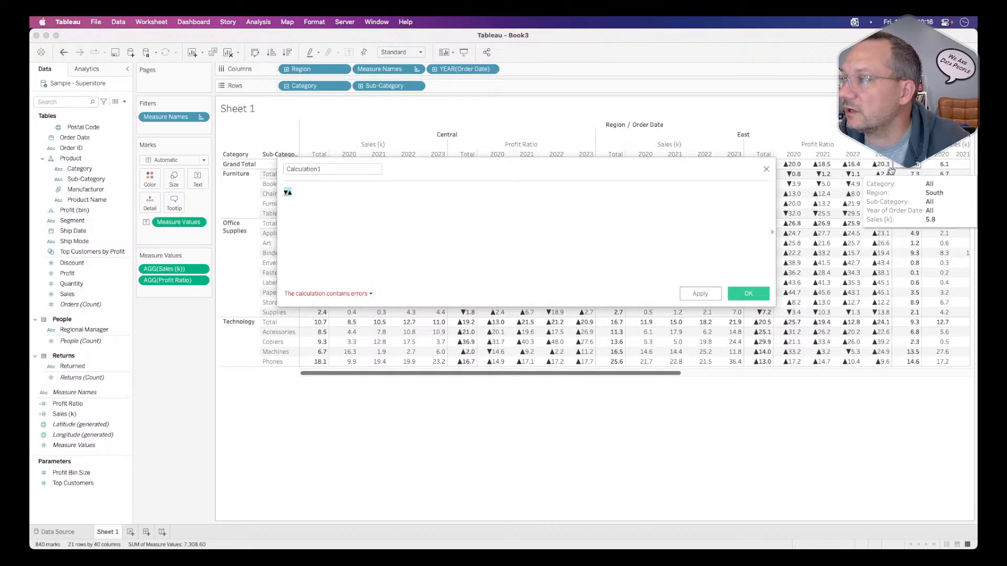
Close the calculation editor and delete the temporary Calculation1 field from the data source
{"action": "left_click", "coordinate": [749, 296]}
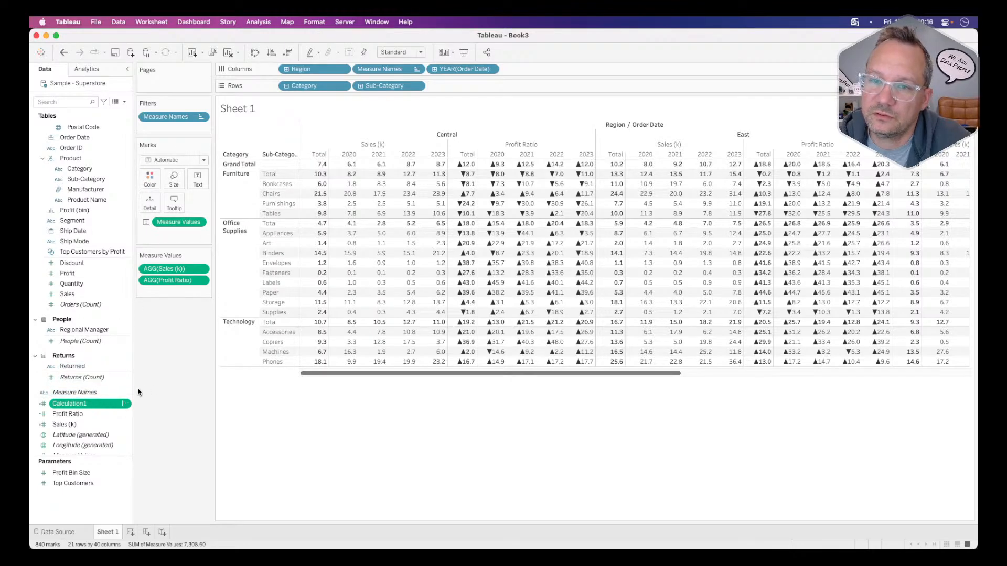
{"action": "right_click", "coordinate": [78, 408]}
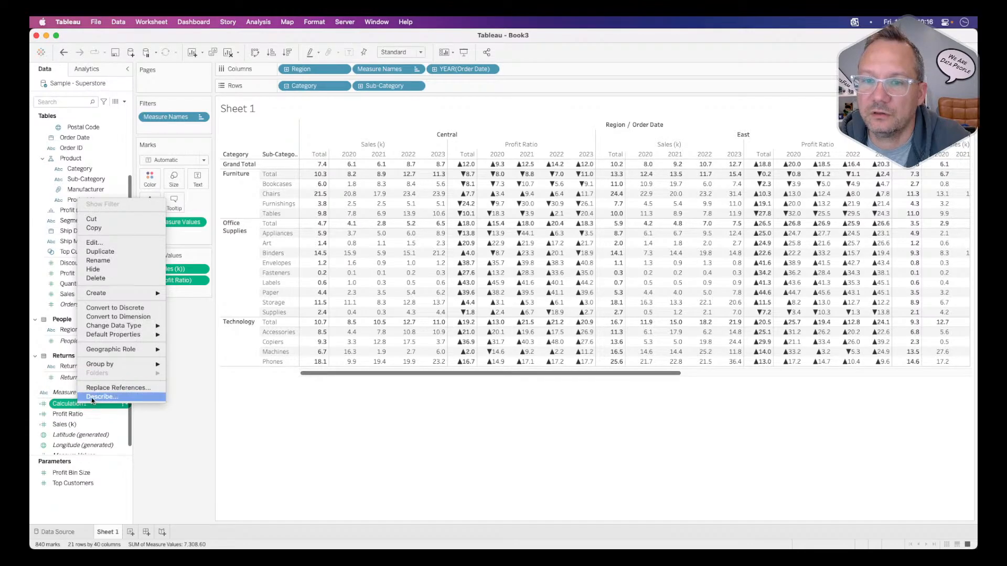
{"action": "left_click", "coordinate": [110, 278]}
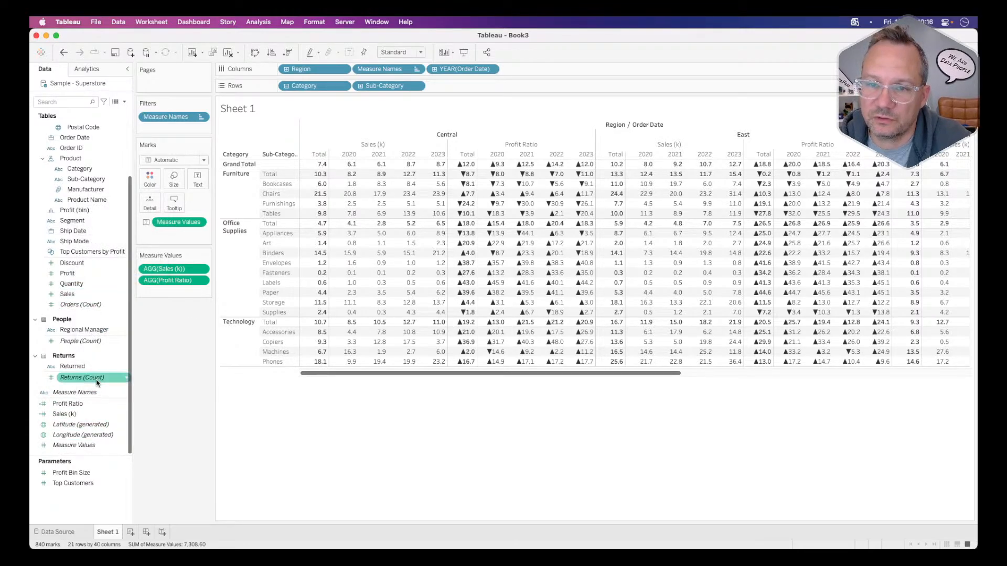
{"action": "right_click", "coordinate": [181, 223]}
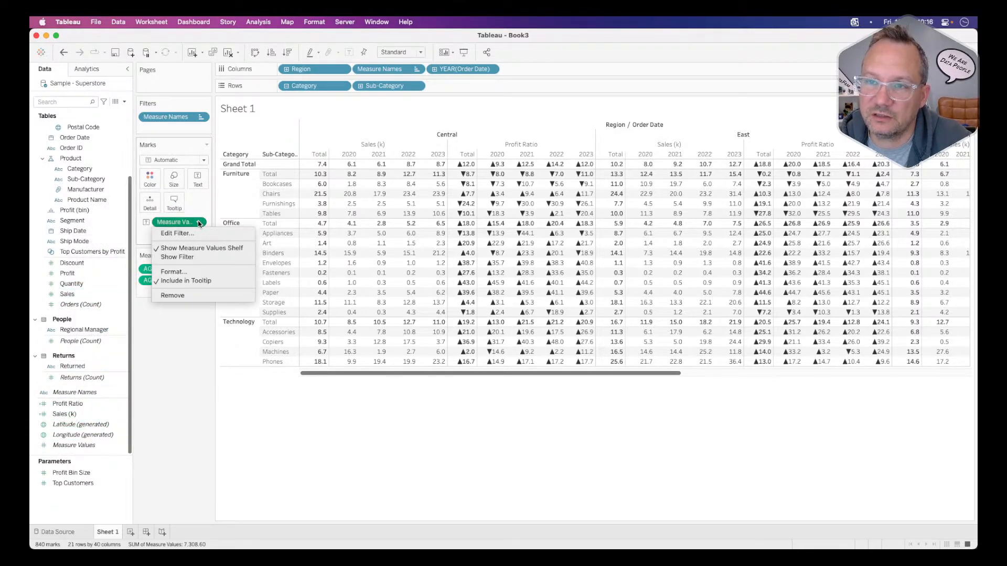
{"action": "left_click", "coordinate": [182, 226]}
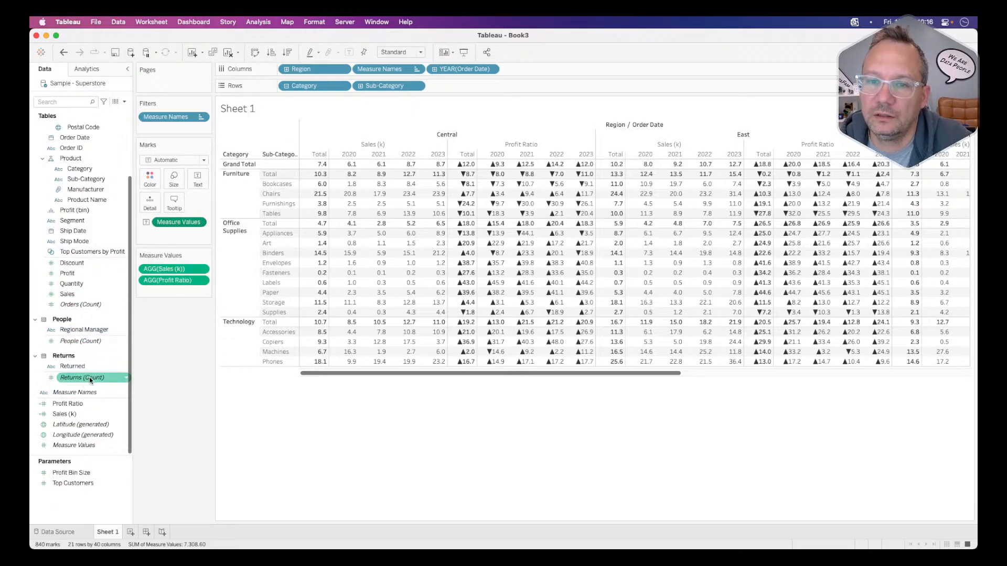
Colour the marks by Measure Values and give each measure its own separate colour legend
{"action": "left_click_drag", "start_coordinate": [81, 445], "coordinate": [150, 178]}
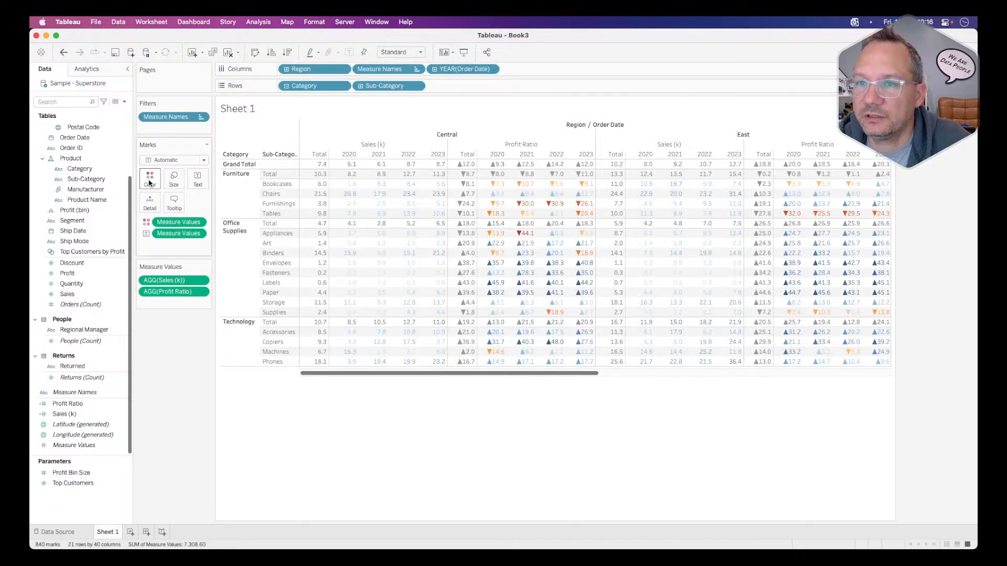
{"action": "left_click", "coordinate": [199, 225]}
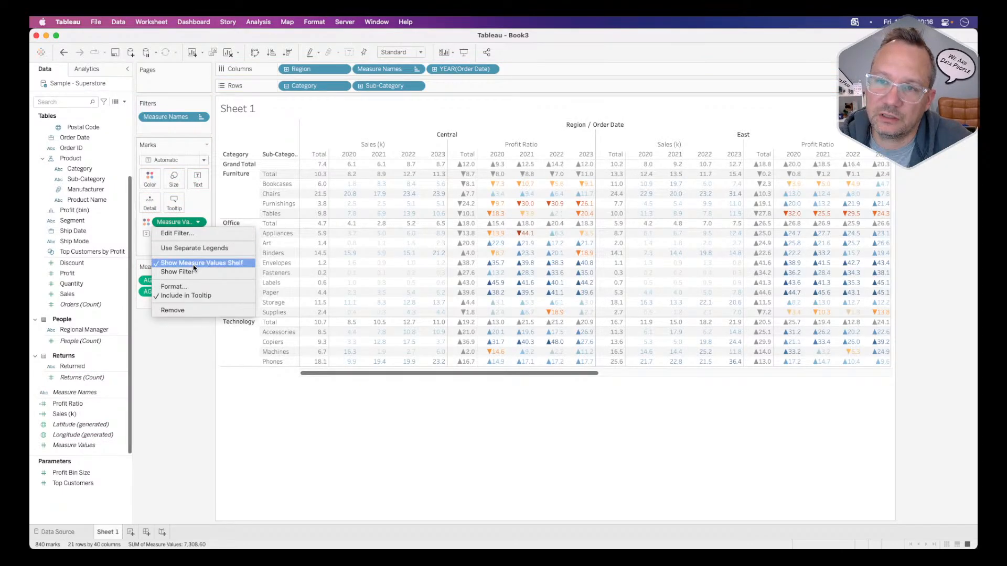
{"action": "left_click", "coordinate": [186, 249]}
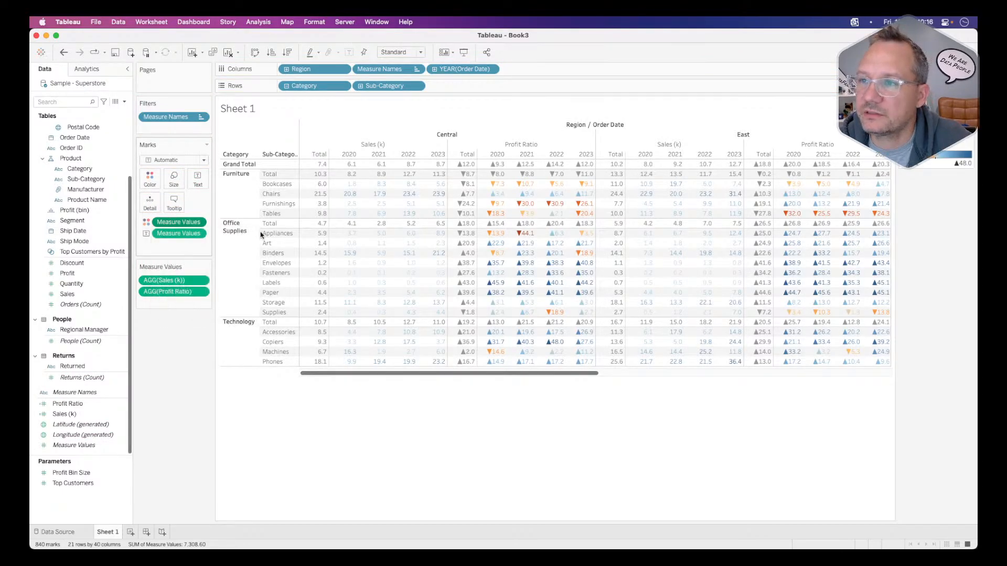
Open the Sales (k) colour settings and choose the Custom Diverging palette
{"action": "left_click", "coordinate": [969, 108]}
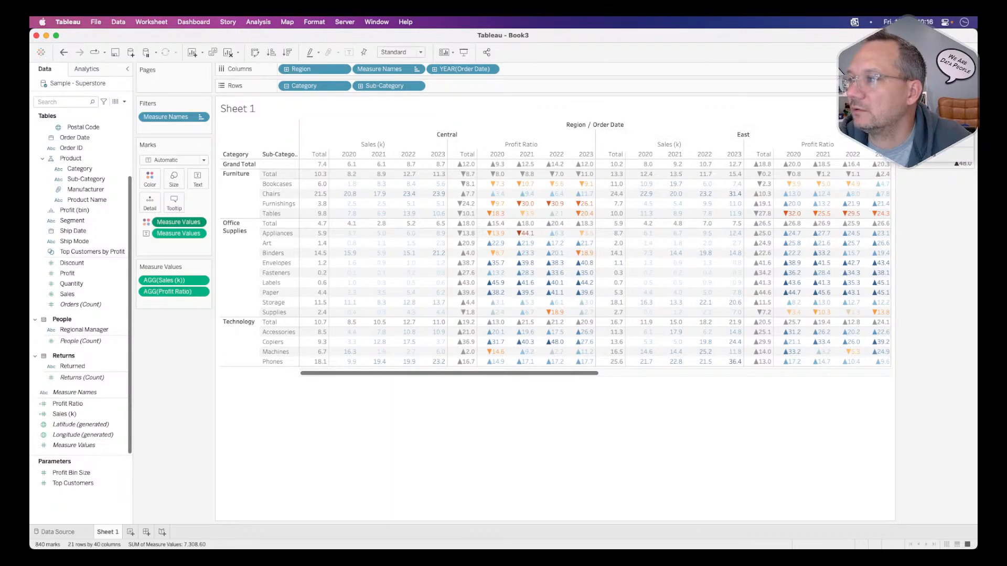
{"action": "left_click", "coordinate": [939, 119]}
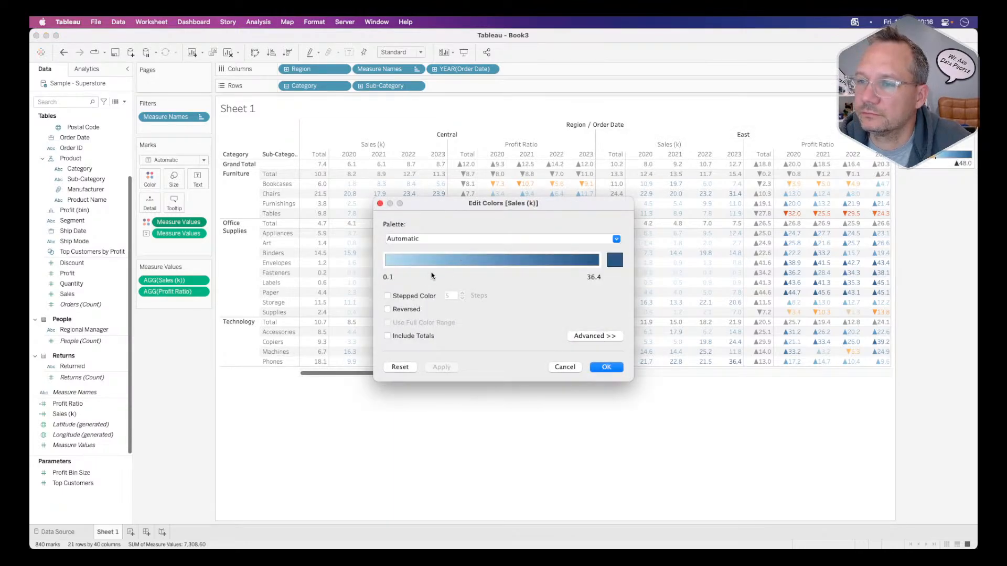
{"action": "left_click", "coordinate": [435, 240]}
{"action": "left_click", "coordinate": [419, 311]}
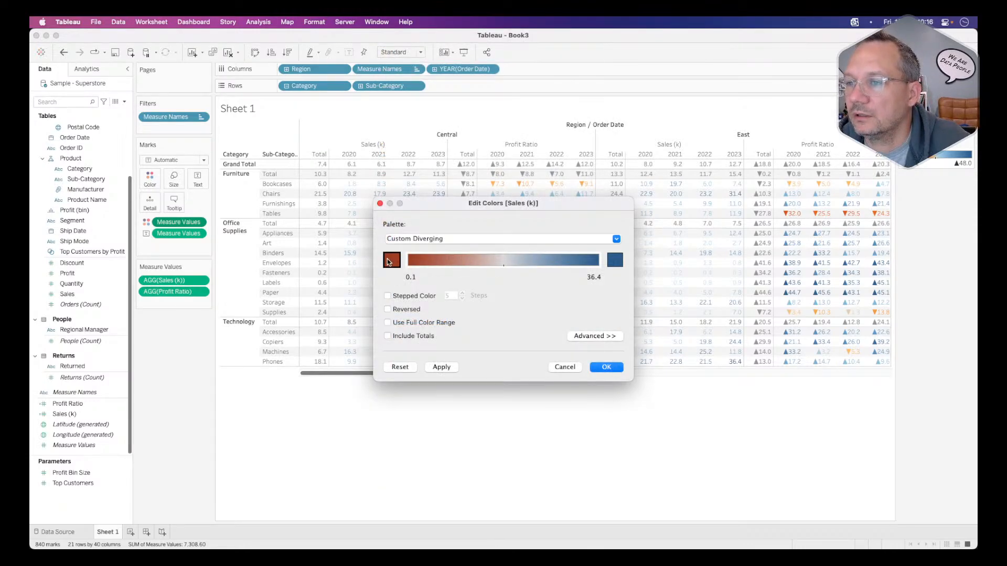
Switch to the challenge page in Arc and copy the positive Profit Ratio font hex code 7d4e47 from the requirements
{"action": "key", "text": "super+Tab"}
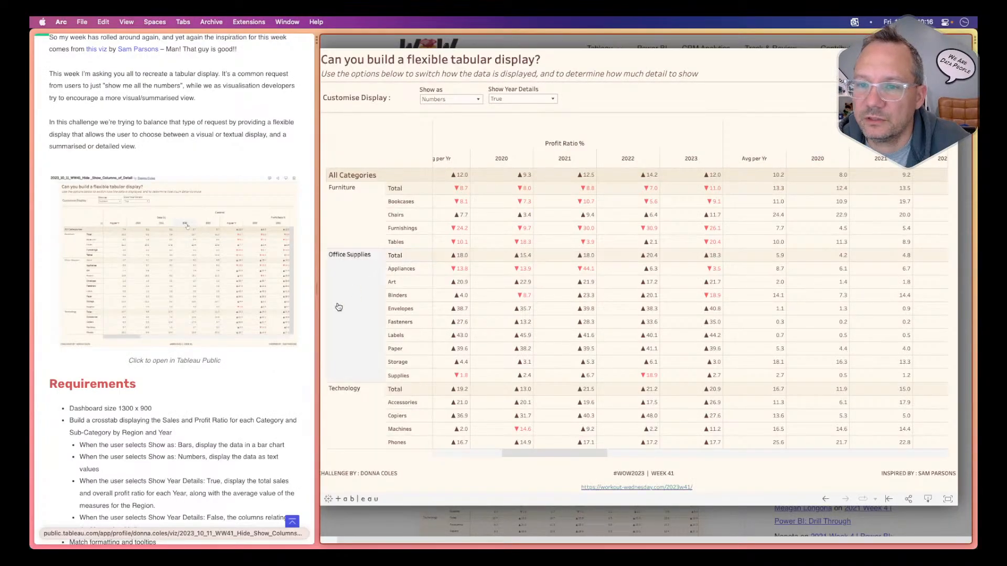
{"action": "scroll", "coordinate": [199, 436], "scroll_direction": "down", "scroll_amount": 6}
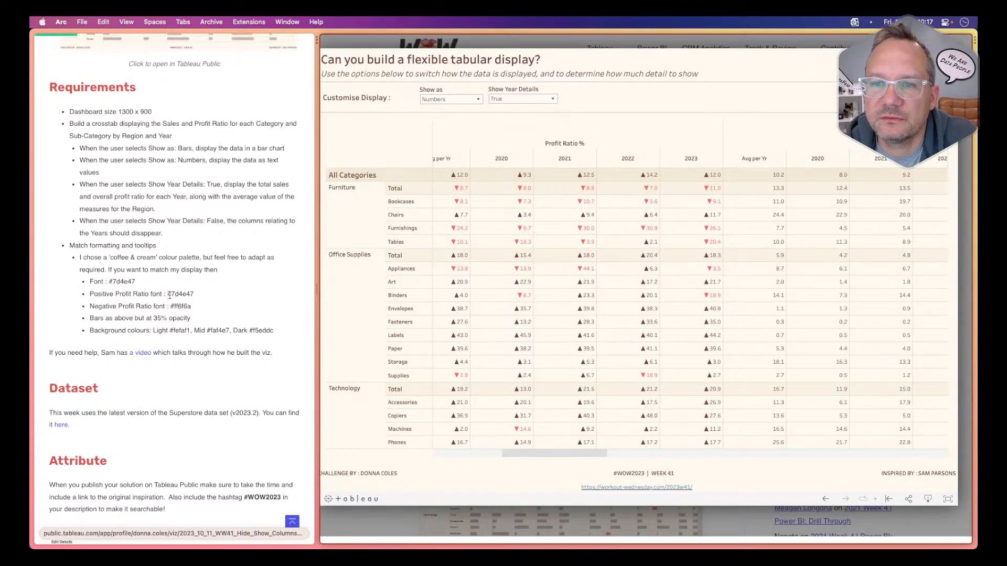
{"action": "left_click_drag", "start_coordinate": [171, 294], "coordinate": [193, 295]}
{"action": "key", "text": "super+c"}
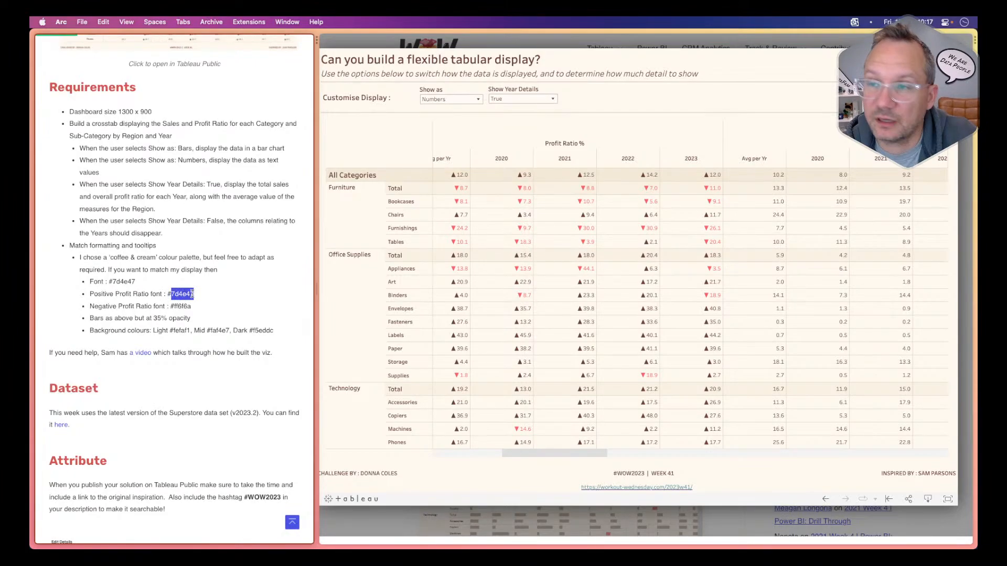
Return to Tableau and set the low-end colour of the Sales (k) palette to hex 7D4E47
{"action": "key", "text": "super+Tab"}
{"action": "left_click", "coordinate": [394, 257]}
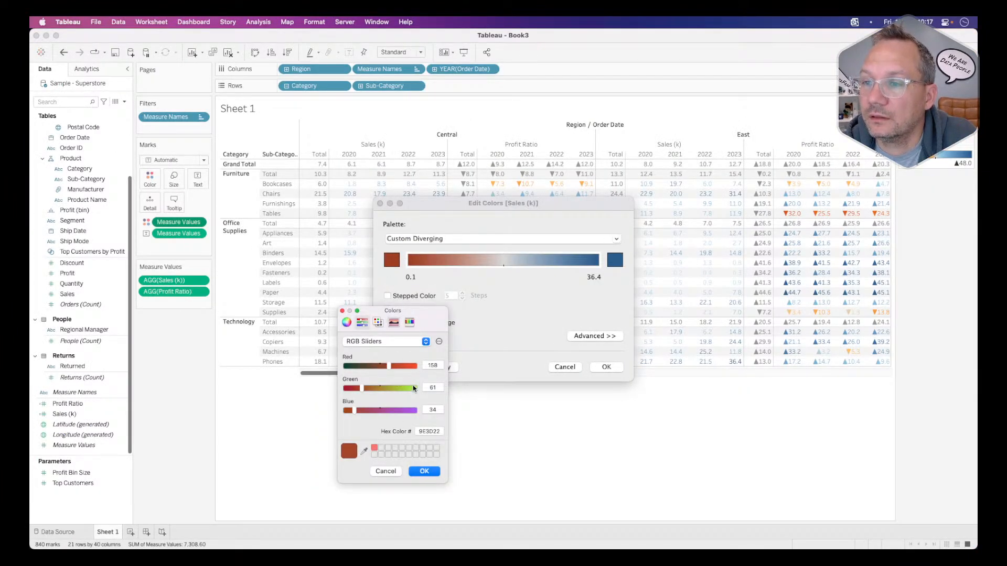
{"action": "double_click", "coordinate": [426, 431]}
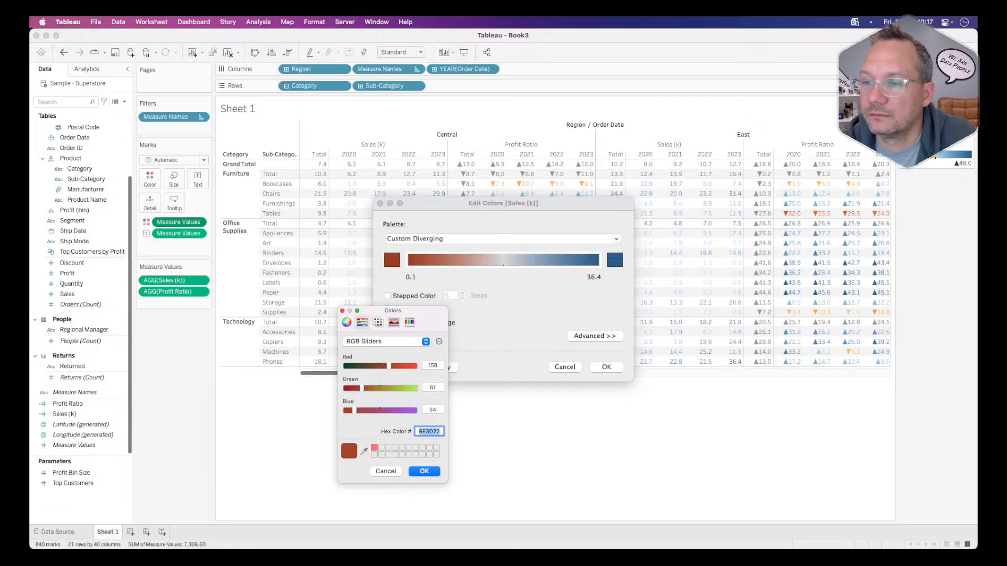
{"action": "right_click", "coordinate": [433, 431]}
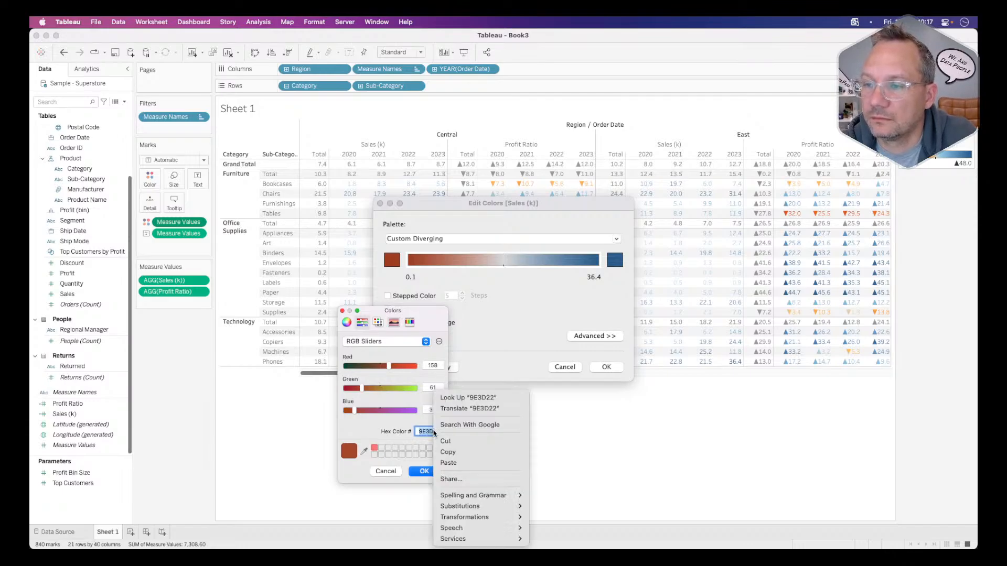
{"action": "left_click", "coordinate": [452, 463]}
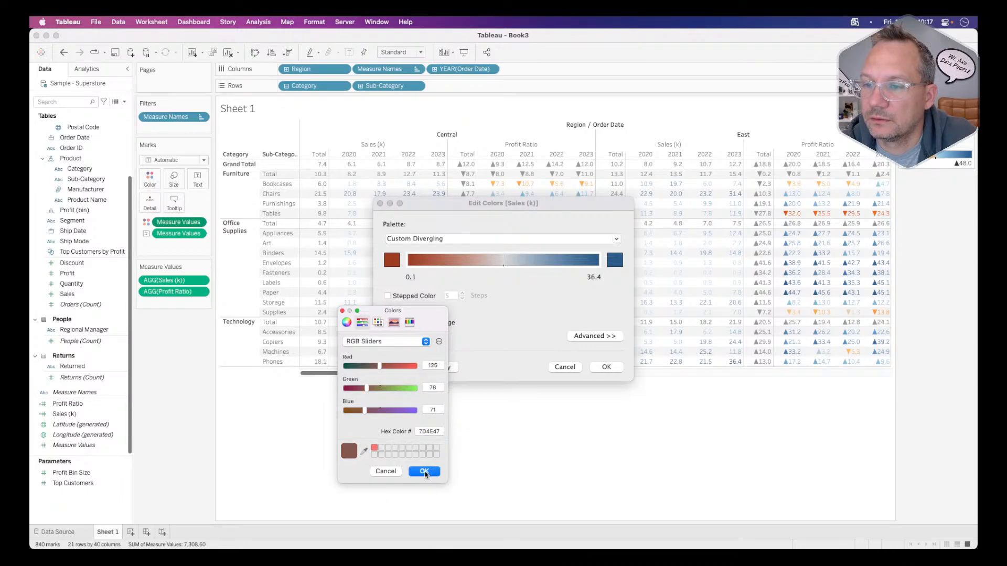
{"action": "left_click", "coordinate": [424, 471]}
Set the high-end colour of the Sales (k) palette to hex 7d4e47 as well
{"action": "left_click", "coordinate": [615, 260]}
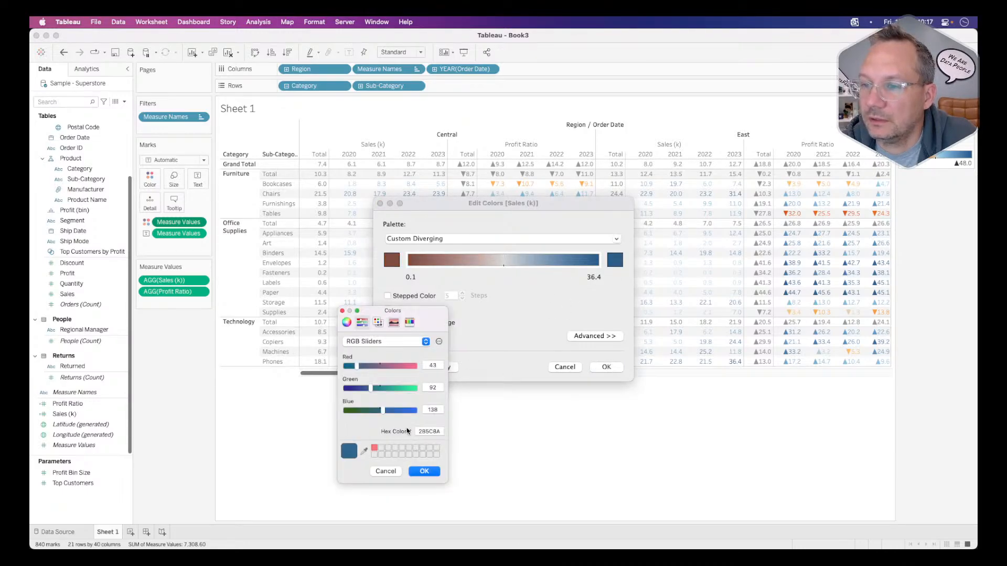
{"action": "double_click", "coordinate": [427, 430]}
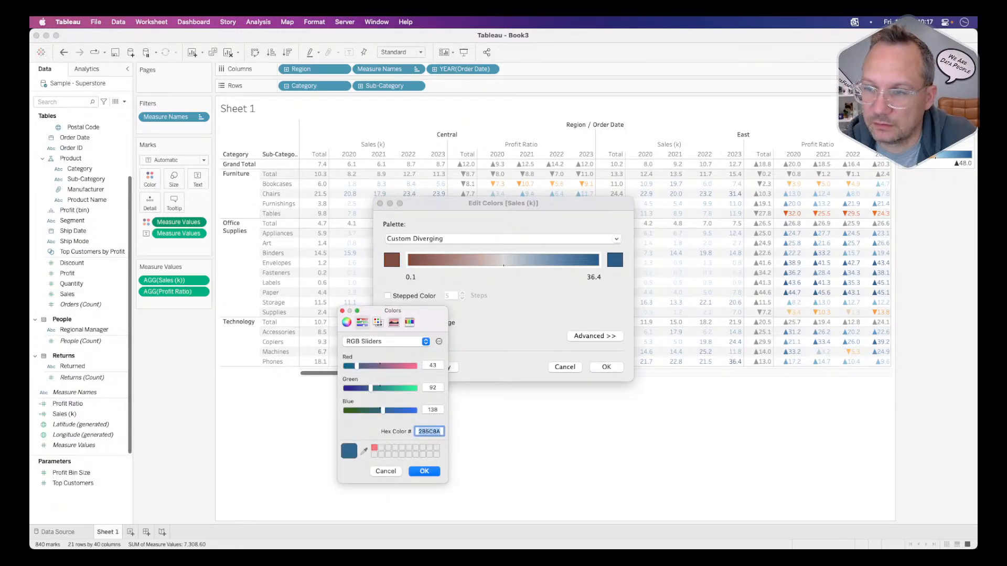
{"action": "right_click", "coordinate": [427, 431]}
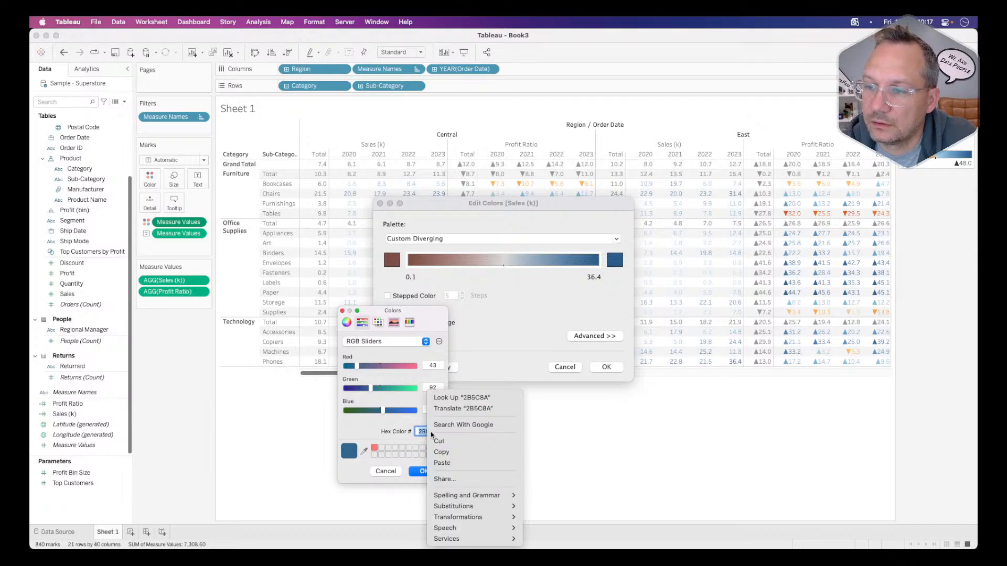
{"action": "left_click", "coordinate": [442, 463]}
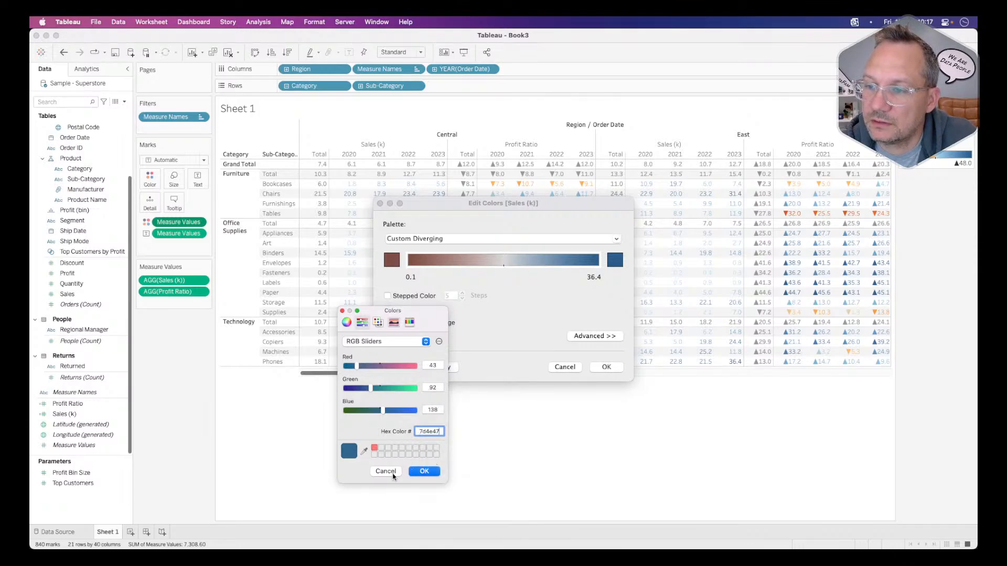
{"action": "left_click", "coordinate": [420, 472]}
Make the Sales (k) palette stepped with 2 steps and apply the colours
{"action": "left_click", "coordinate": [418, 296]}
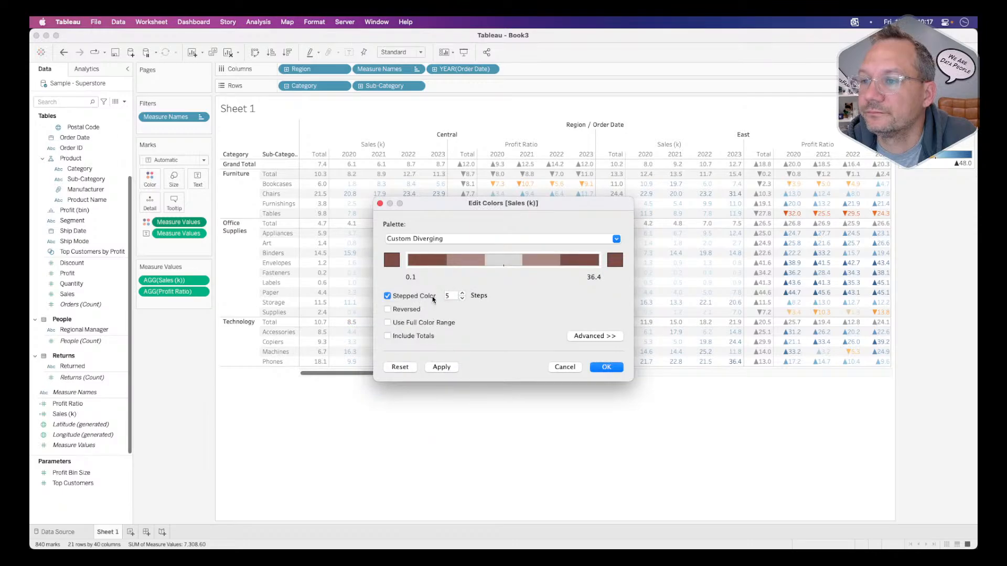
{"action": "left_click", "coordinate": [453, 296]}
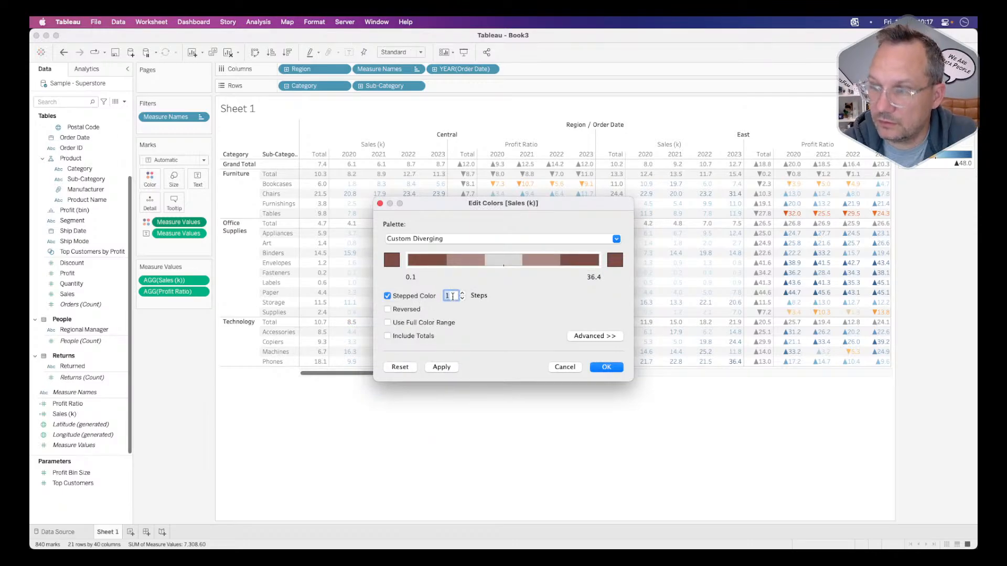
{"action": "type", "text": "2"}
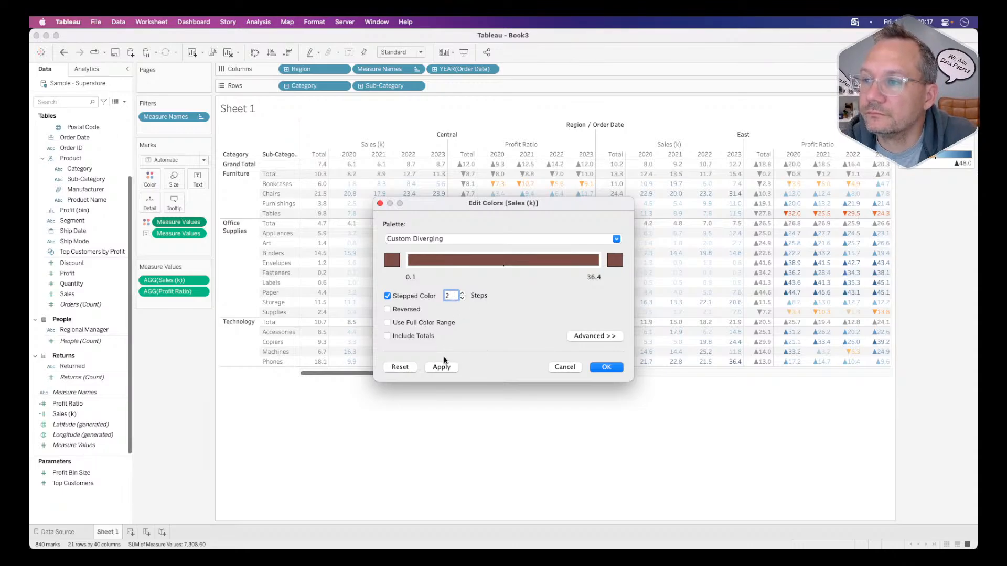
{"action": "left_click", "coordinate": [436, 368]}
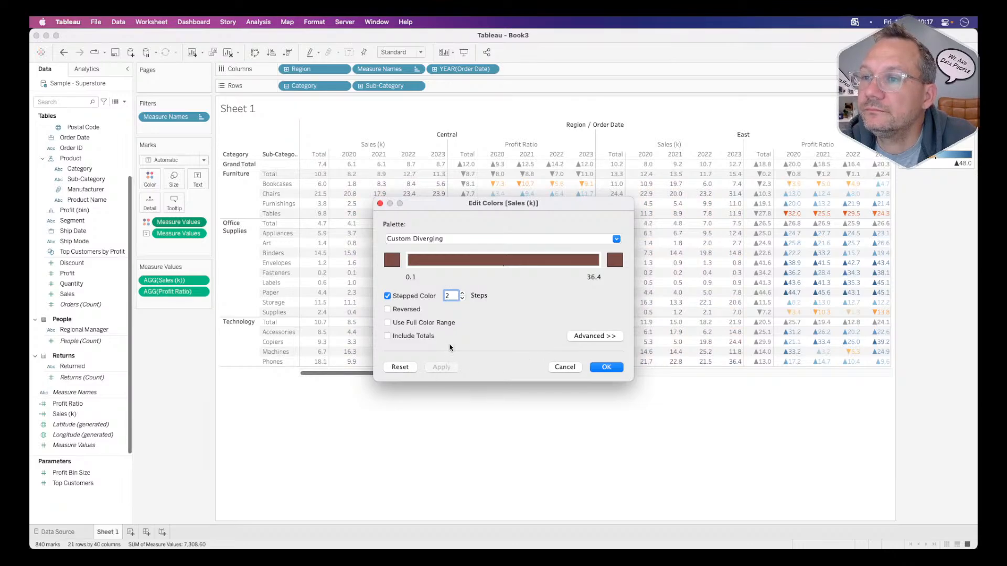
{"action": "left_click", "coordinate": [606, 368]}
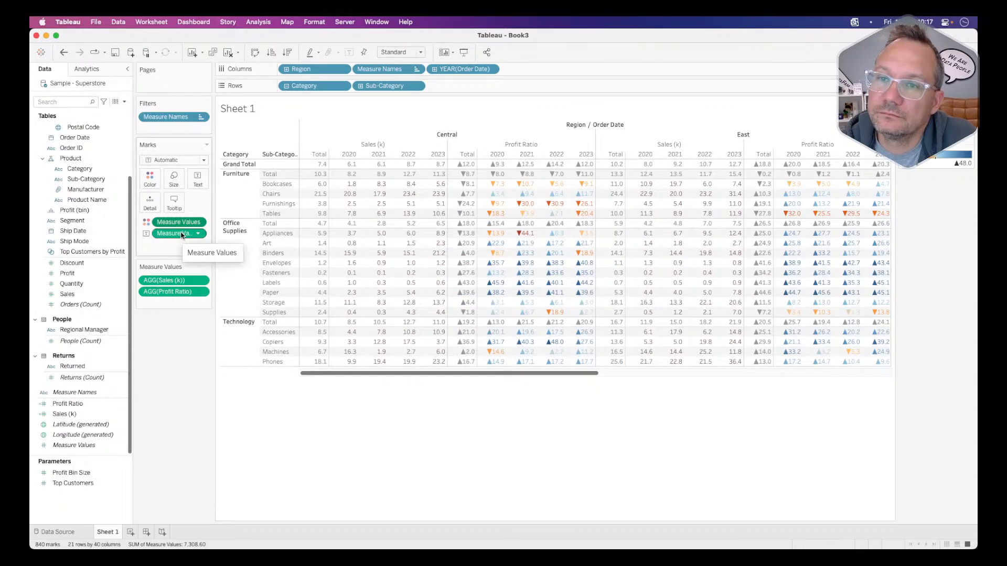
Move Measure Values from Text to Columns to turn the table into bars, and check the marks' opacity setting
{"action": "left_click_drag", "start_coordinate": [189, 233], "coordinate": [544, 70]}
{"action": "key", "text": "super+z"}
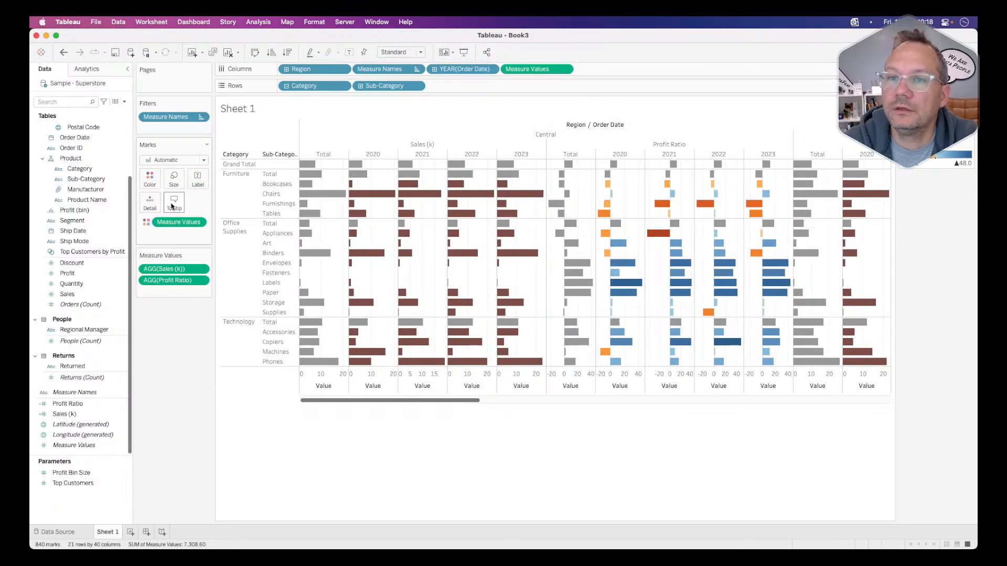
{"action": "left_click", "coordinate": [151, 179]}
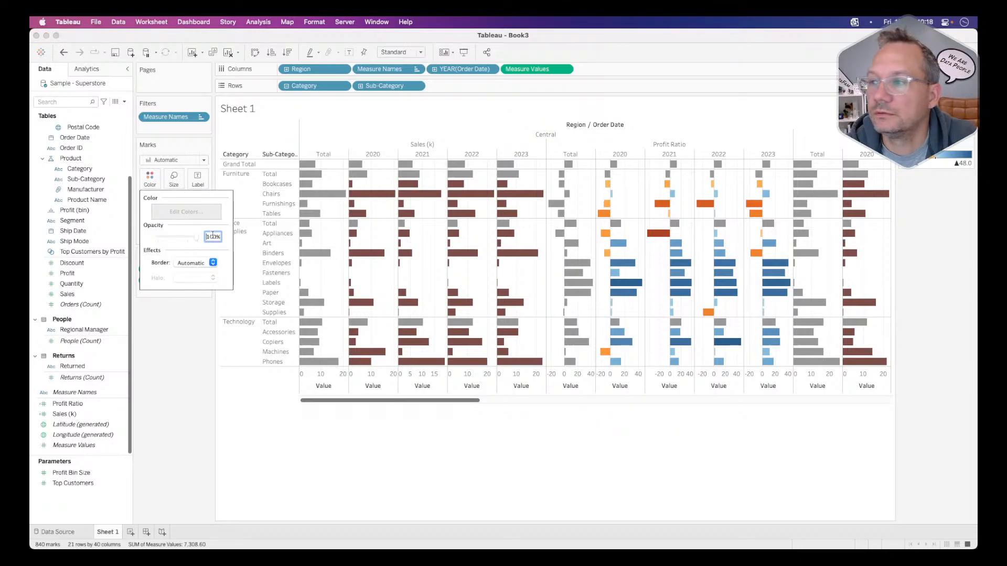
{"action": "left_click", "coordinate": [194, 370]}
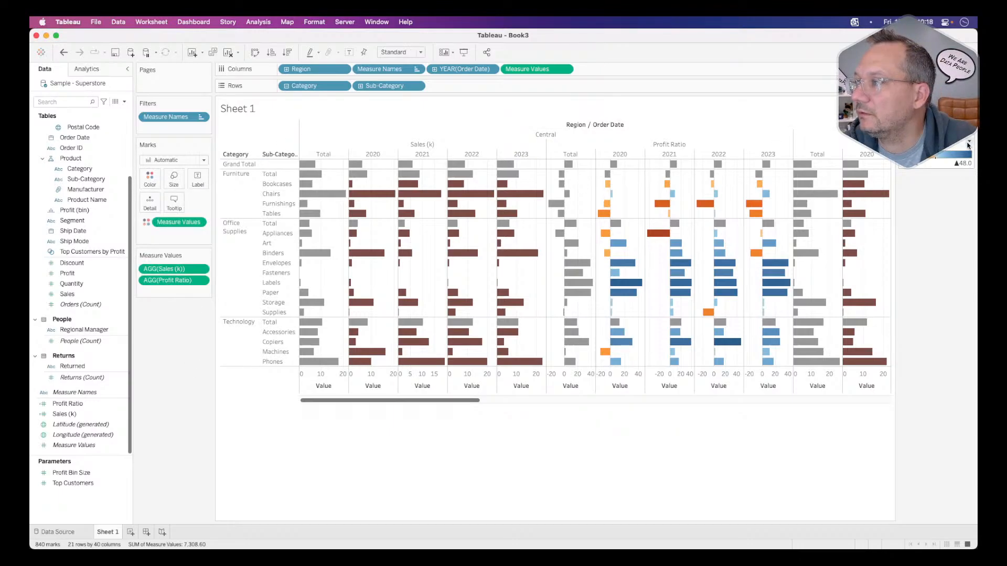
Open the Profit Ratio colour settings and set the palette's high-end colour to hex 7D4E47
{"action": "left_click", "coordinate": [968, 143]}
{"action": "left_click", "coordinate": [913, 158]}
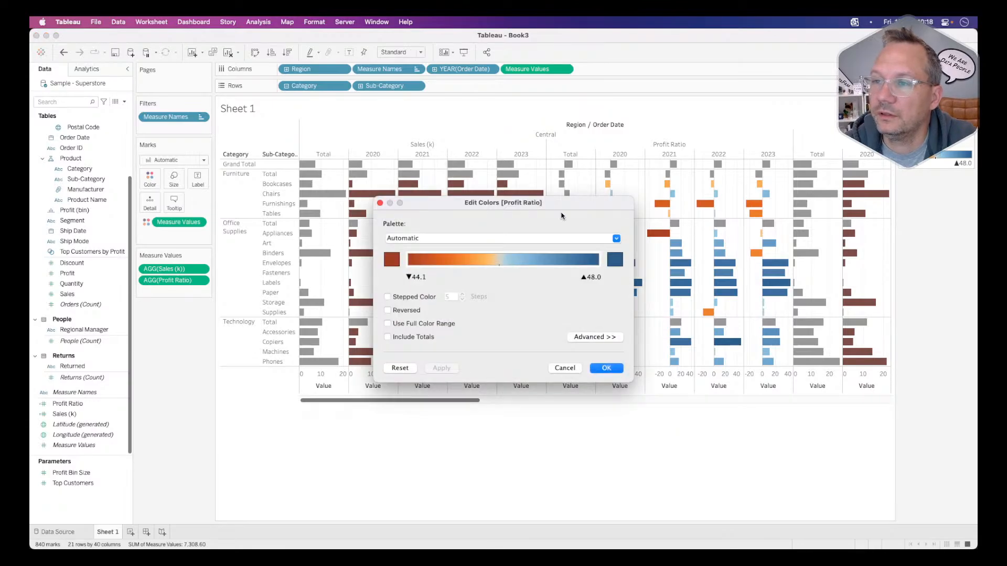
{"action": "left_click", "coordinate": [616, 259]}
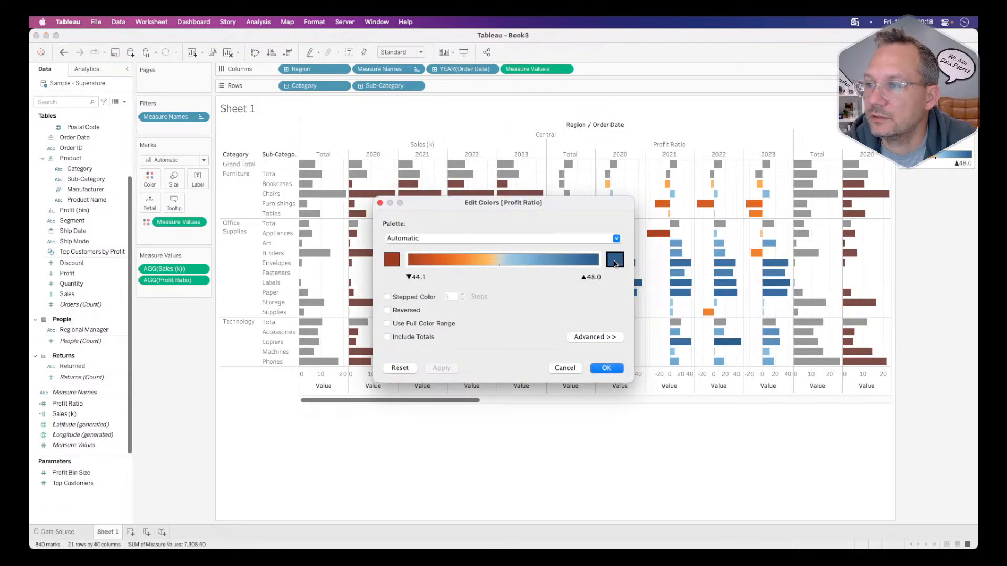
{"action": "right_click", "coordinate": [426, 431]}
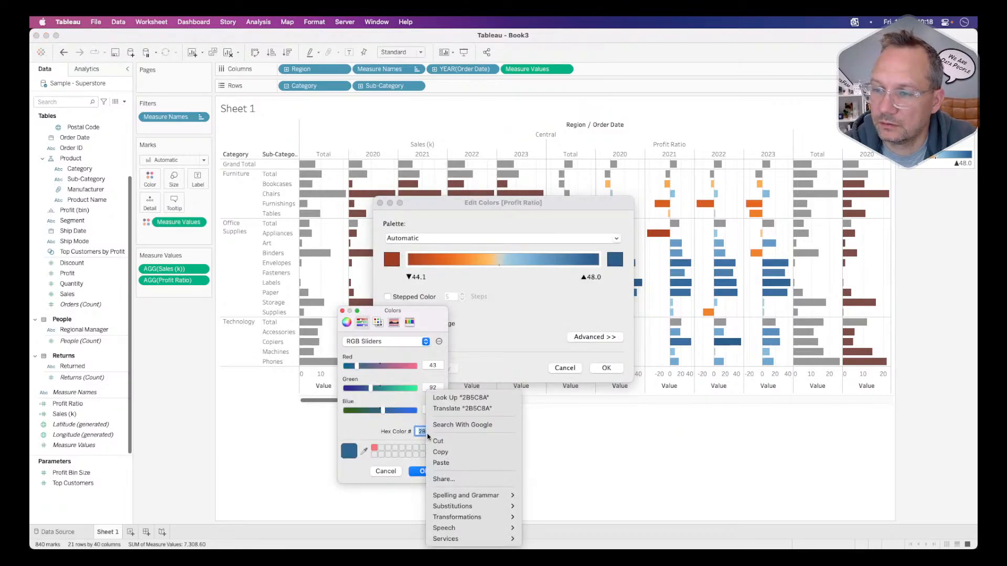
{"action": "left_click", "coordinate": [437, 463]}
{"action": "key", "text": "Return"}
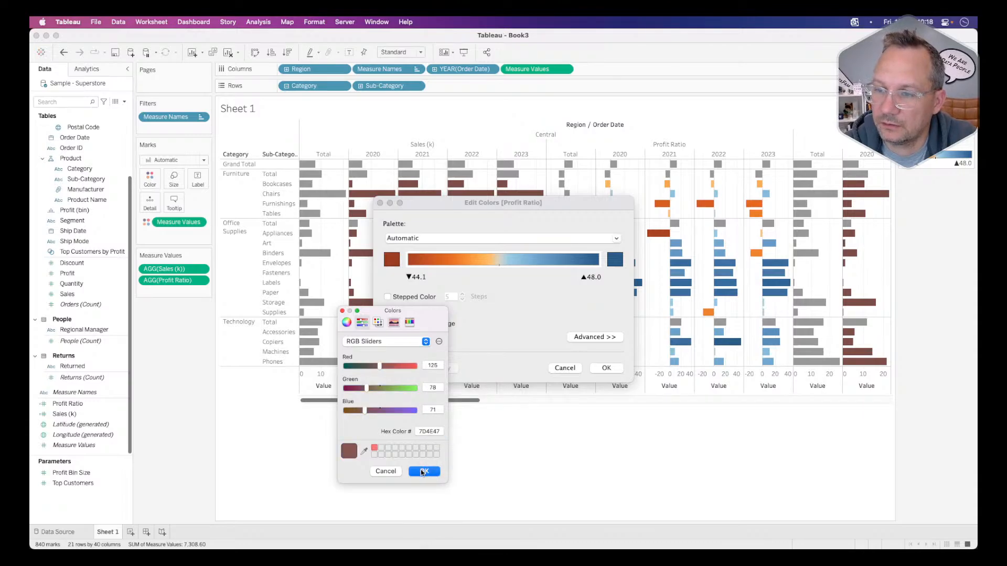
{"action": "left_click", "coordinate": [424, 471]}
Open the low-end colour of the Profit Ratio palette, and copy the negative Profit Ratio font hex code from the challenge requirements in Arc
{"action": "left_click", "coordinate": [393, 261]}
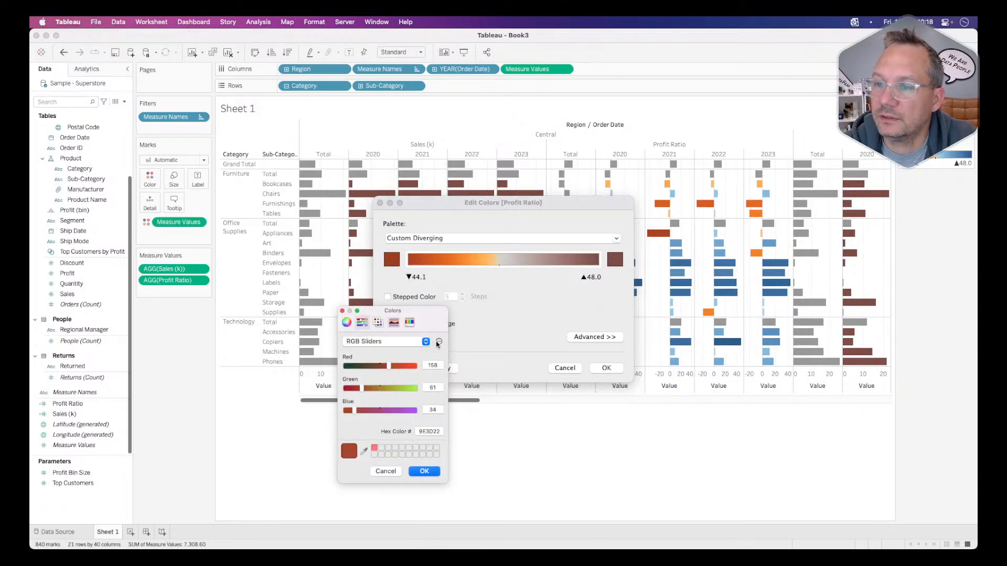
{"action": "key", "text": "super+Tab"}
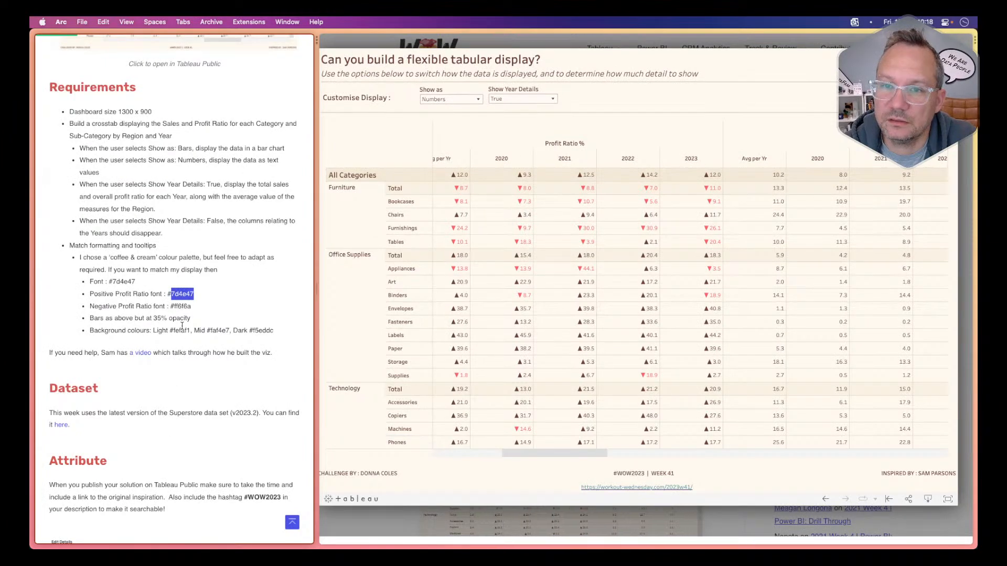
{"action": "left_click_drag", "start_coordinate": [191, 306], "coordinate": [175, 306]}
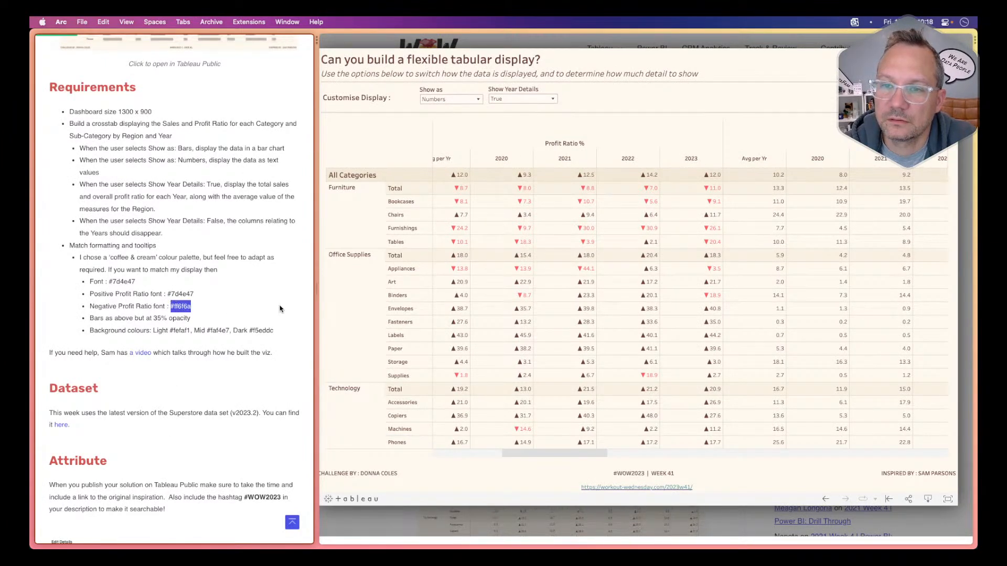
{"action": "left_click", "coordinate": [219, 311]}
{"action": "left_click_drag", "start_coordinate": [192, 307], "coordinate": [175, 306]}
{"action": "key", "text": "super+c"}
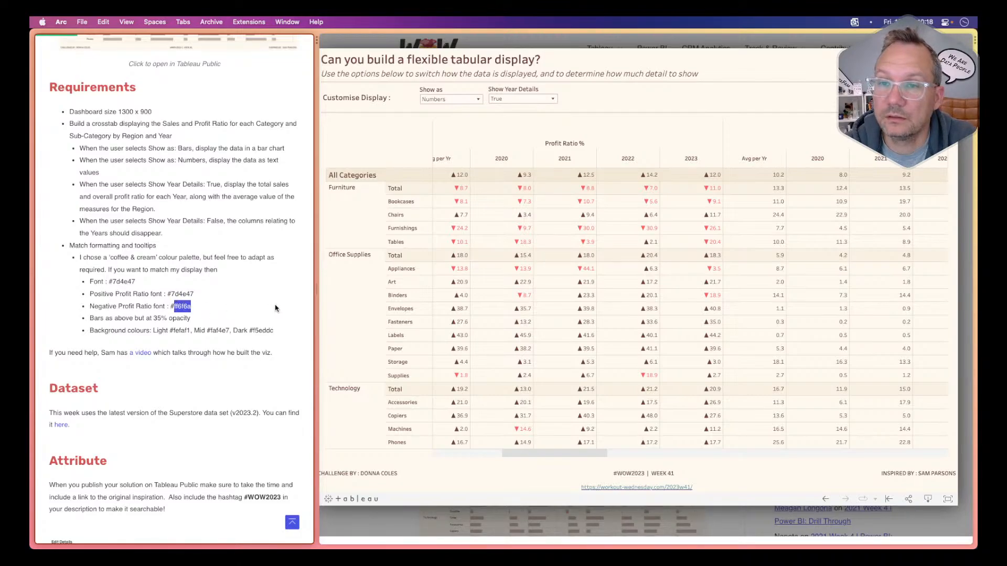
Switch to Tableau and set the low-end colour of the Profit Ratio palette to hex ff6f6a
{"action": "key", "text": "super+Tab"}
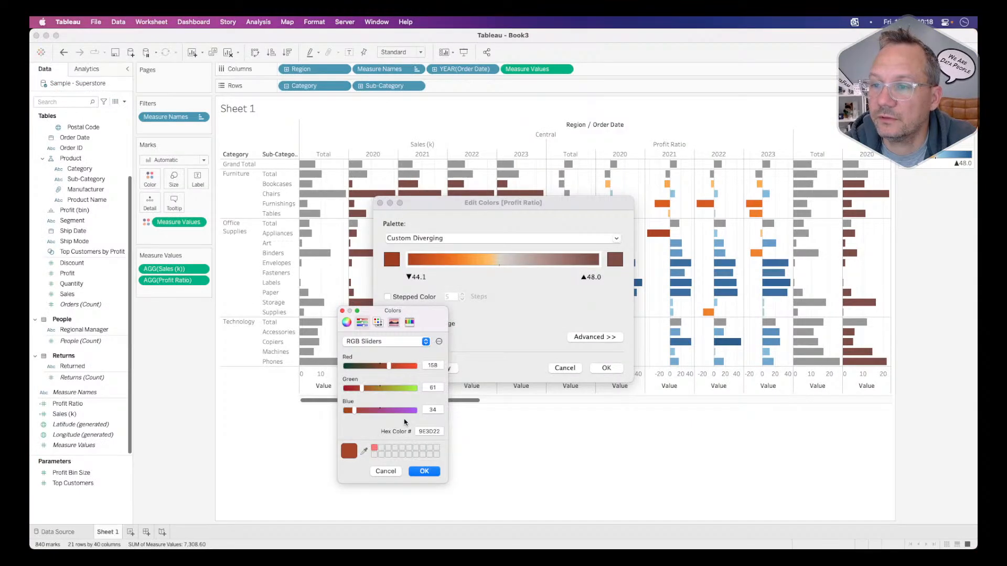
{"action": "double_click", "coordinate": [435, 431]}
{"action": "right_click", "coordinate": [435, 432]}
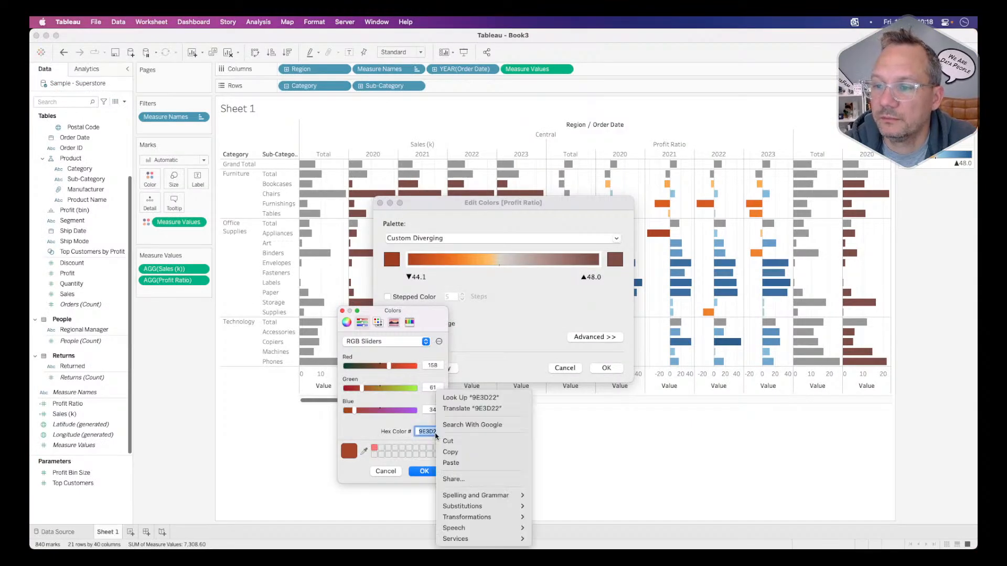
{"action": "left_click", "coordinate": [448, 462]}
{"action": "left_click", "coordinate": [414, 470]}
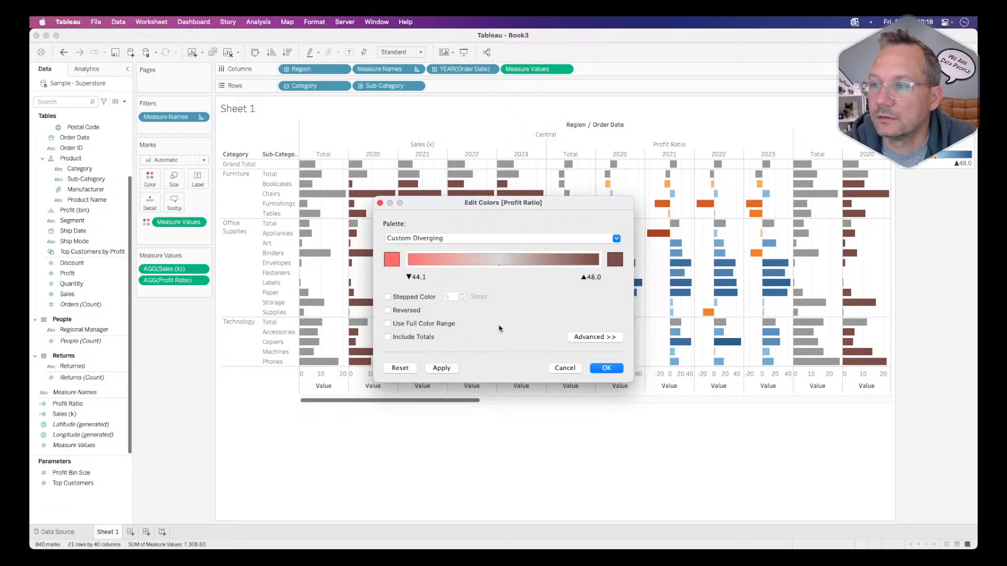
Centre the Profit Ratio colour palette at 0 and apply the colours
{"action": "left_click", "coordinate": [586, 338]}
{"action": "left_click", "coordinate": [409, 392]}
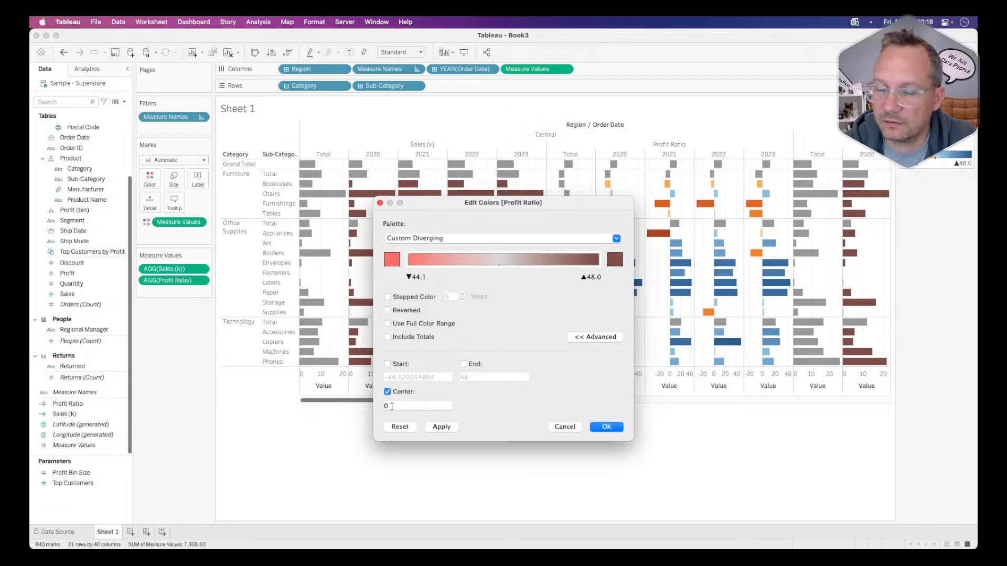
{"action": "left_click", "coordinate": [441, 426]}
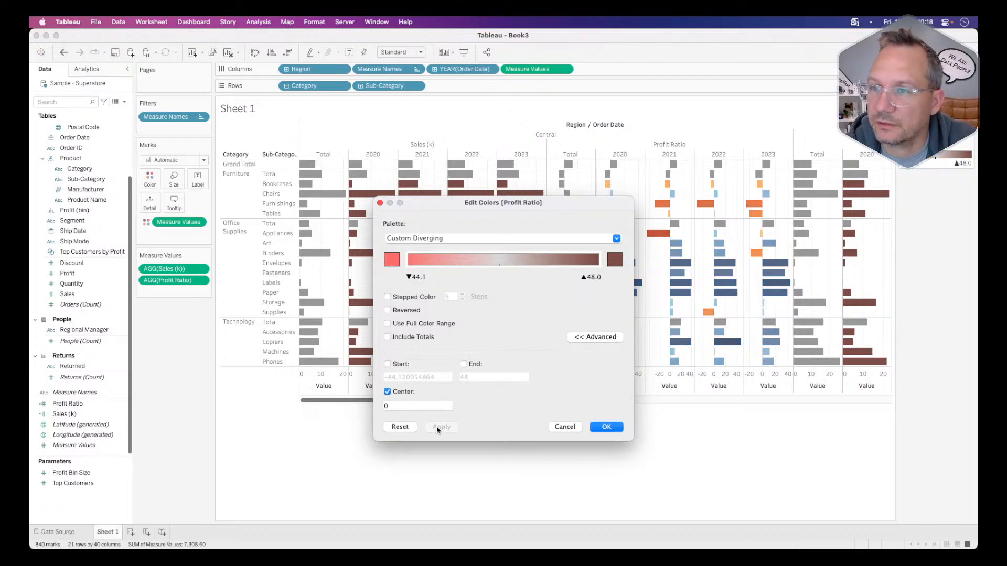
{"action": "left_click", "coordinate": [617, 427]}
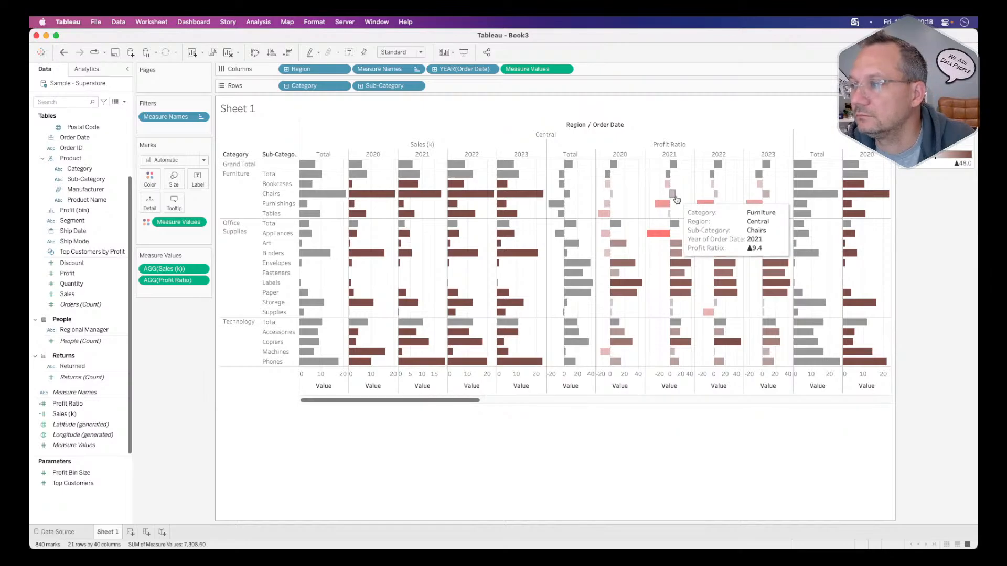
Review the recoloured bars across the regions, and rename the worksheet as Bars
{"action": "scroll", "coordinate": [777, 277], "scroll_direction": "right", "scroll_amount": 2}
{"action": "scroll", "coordinate": [777, 276], "scroll_direction": "right", "scroll_amount": 8}
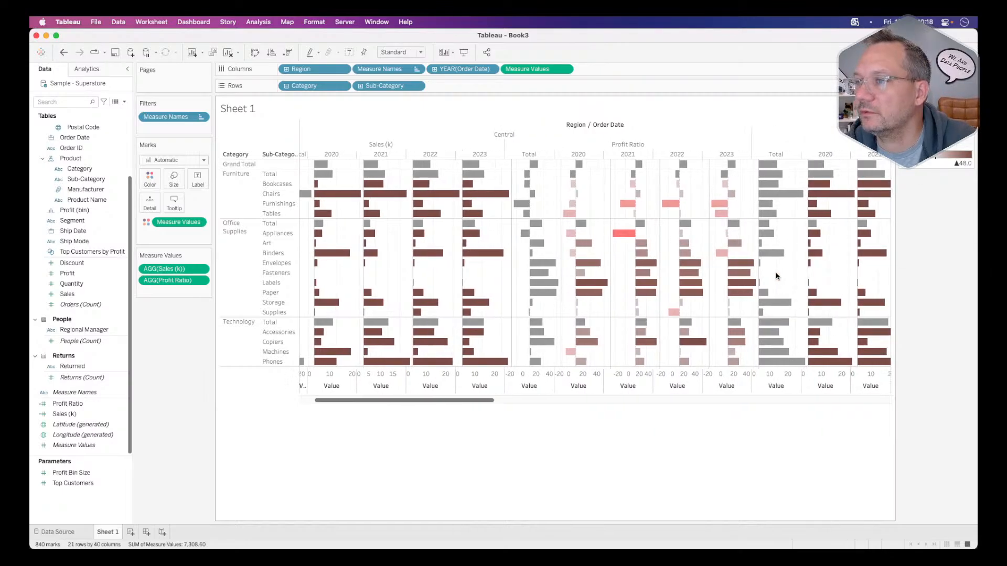
{"action": "scroll", "coordinate": [776, 277], "scroll_direction": "right", "scroll_amount": 10}
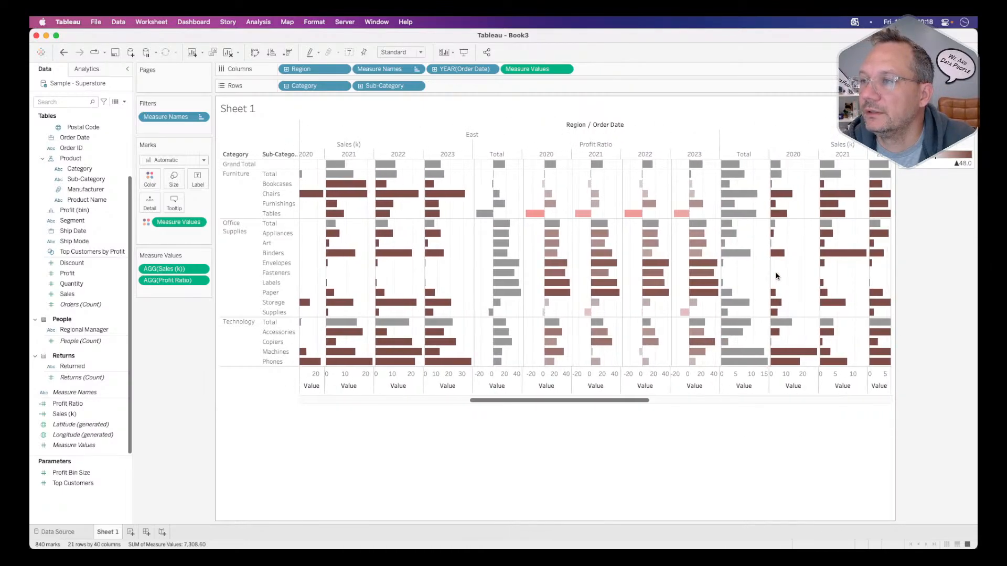
{"action": "scroll", "coordinate": [777, 276], "scroll_direction": "left", "scroll_amount": 15}
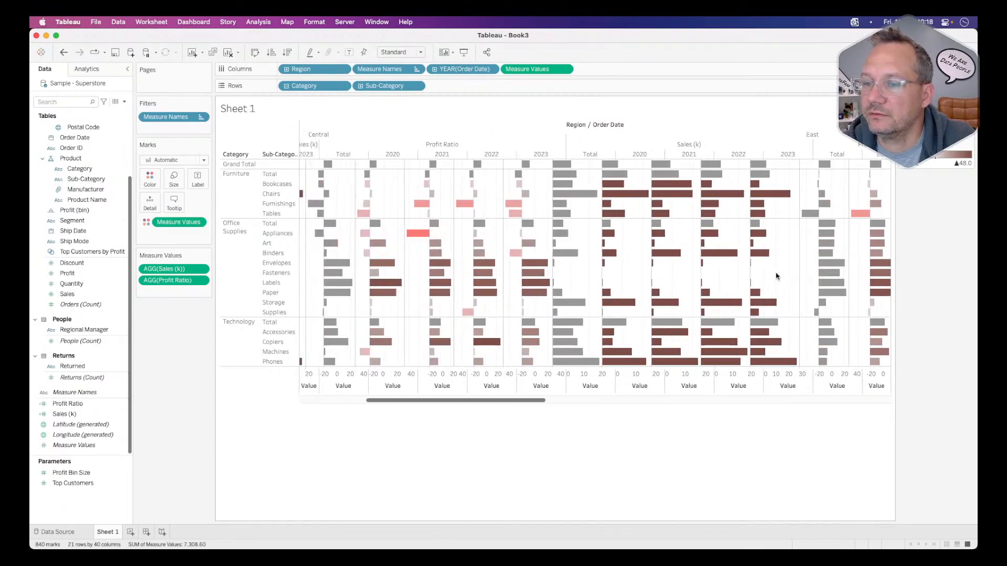
{"action": "double_click", "coordinate": [111, 532]}
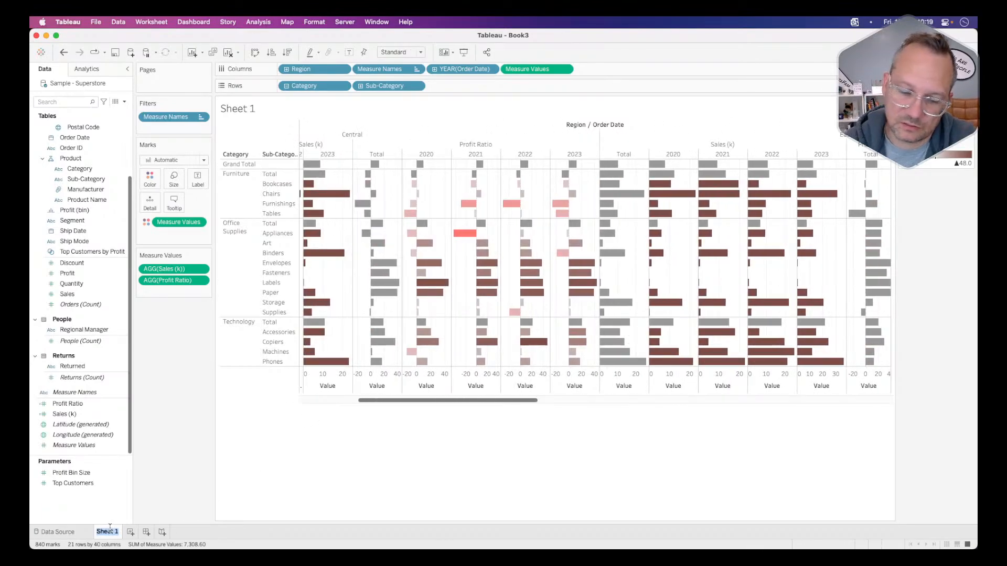
{"action": "type", "text": "Bars"}
{"action": "key", "text": "Return"}
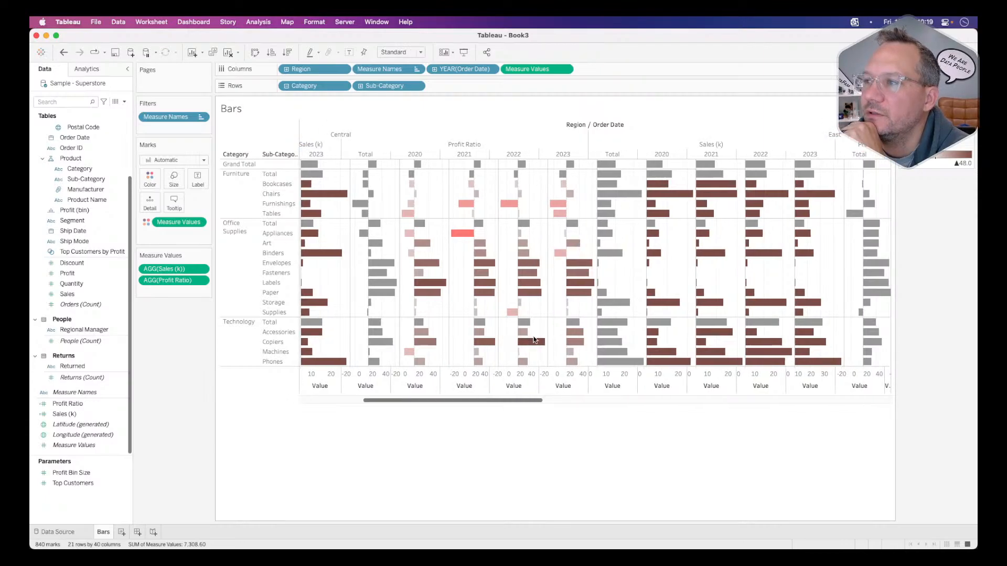
{"action": "scroll", "coordinate": [524, 357], "scroll_direction": "right", "scroll_amount": 2}
{"action": "scroll", "coordinate": [534, 340], "scroll_direction": "left", "scroll_amount": 4}
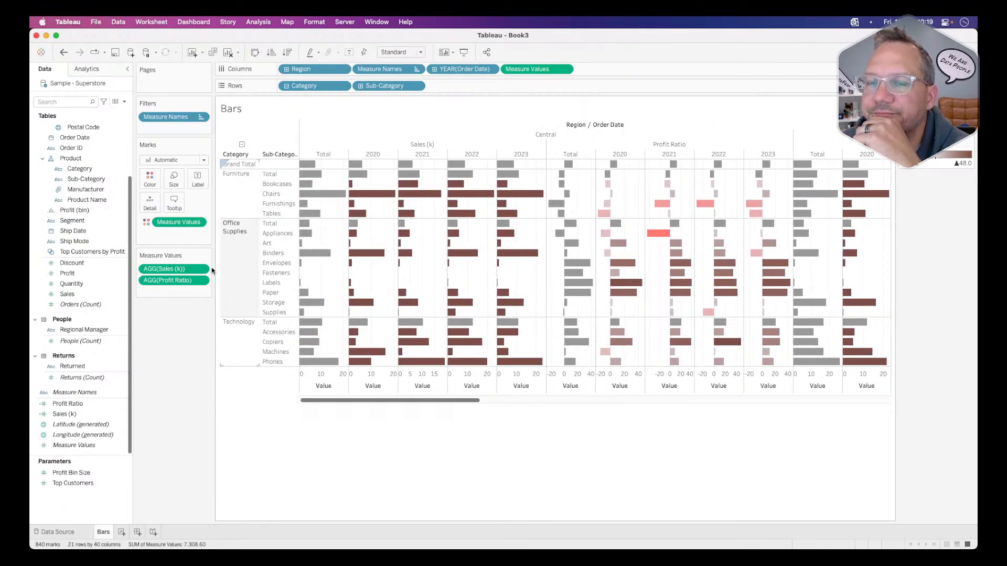
{"action": "left_click", "coordinate": [153, 181]}
{"action": "left_click", "coordinate": [151, 177]}
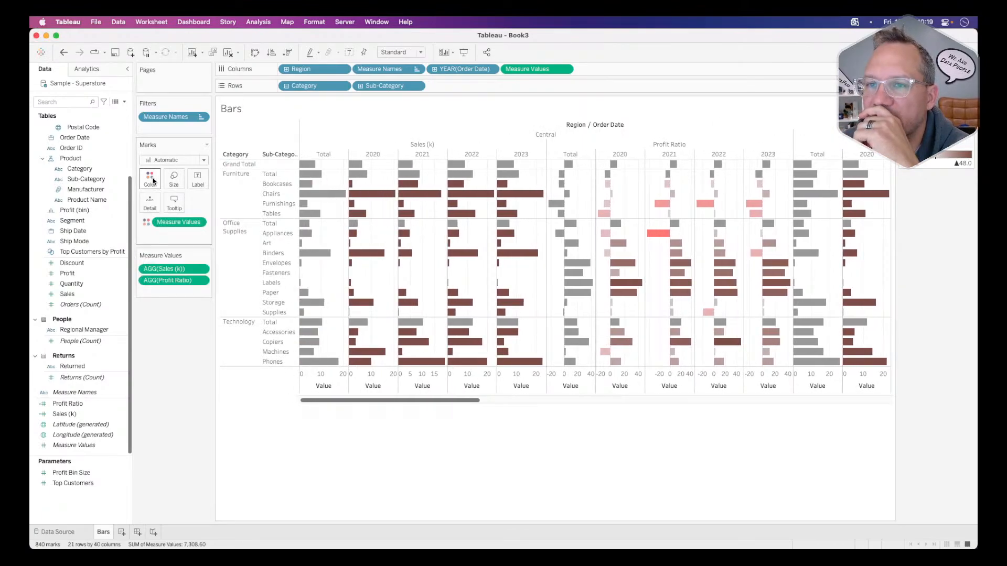
{"action": "left_click", "coordinate": [151, 176]}
{"action": "left_click", "coordinate": [151, 176]}
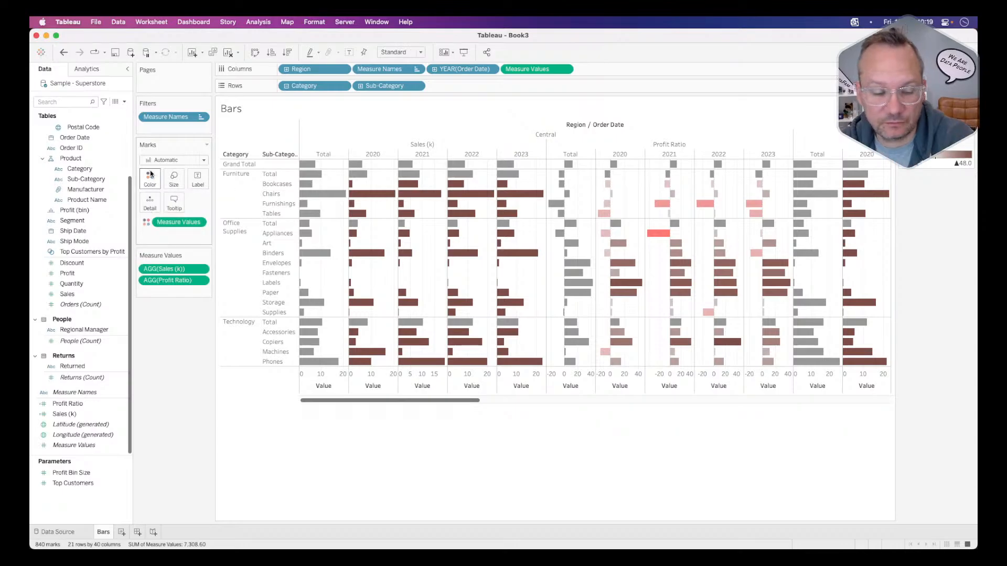
Switch to Arc, check the bar opacity requirement, and show the reference dashboard as Bars
{"action": "key", "text": "super+Tab"}
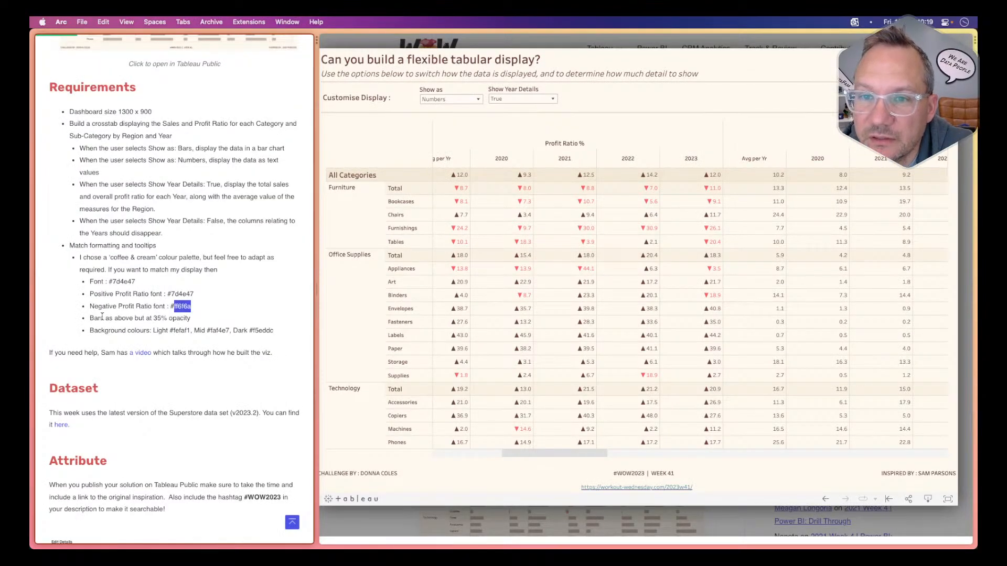
{"action": "left_click_drag", "start_coordinate": [89, 318], "coordinate": [189, 313]}
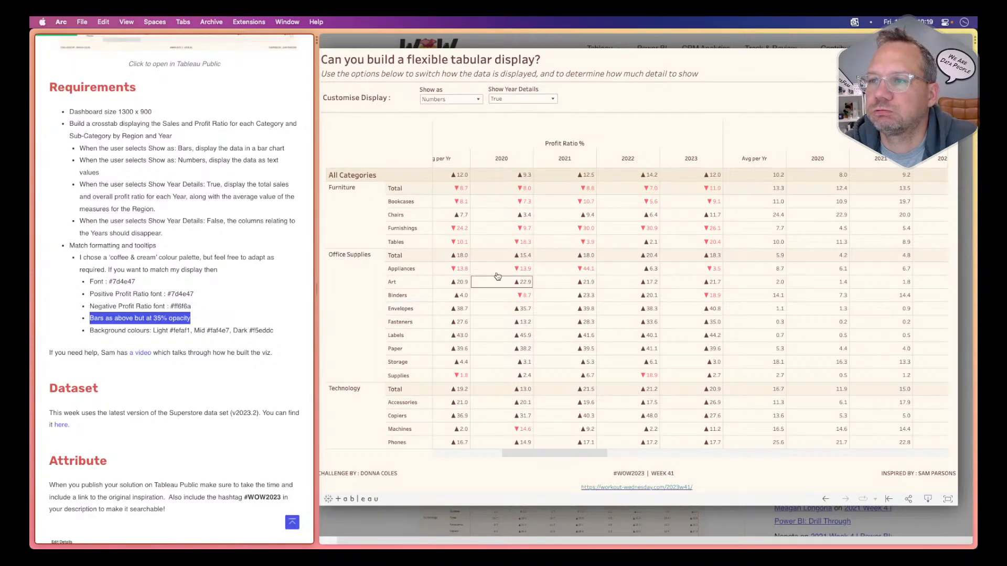
{"action": "scroll", "coordinate": [475, 321], "scroll_direction": "right", "scroll_amount": 2}
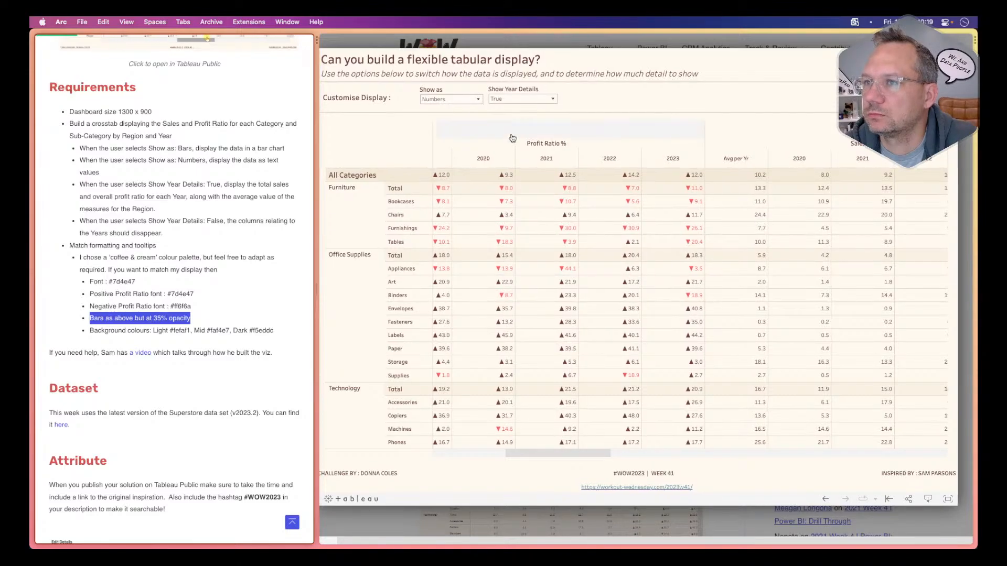
{"action": "left_click", "coordinate": [461, 100]}
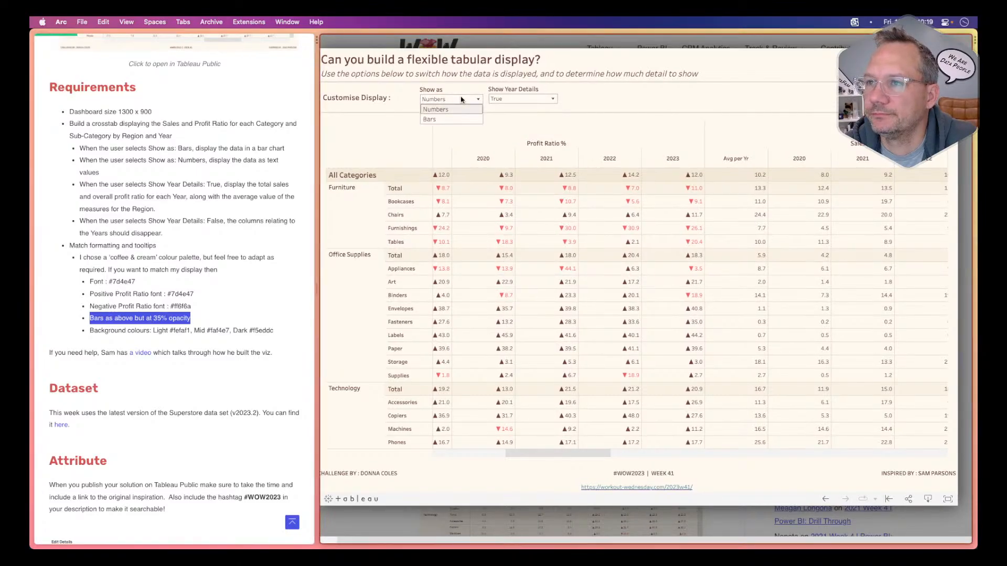
{"action": "left_click", "coordinate": [439, 120]}
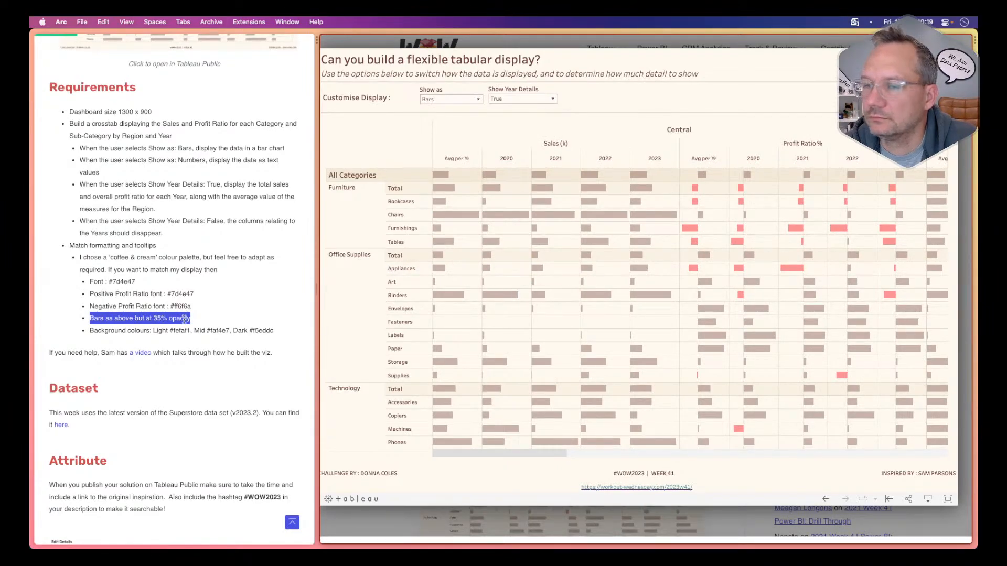
Switch to Tableau and set the opacity of the bar marks to 35%
{"action": "key", "text": "super+Tab"}
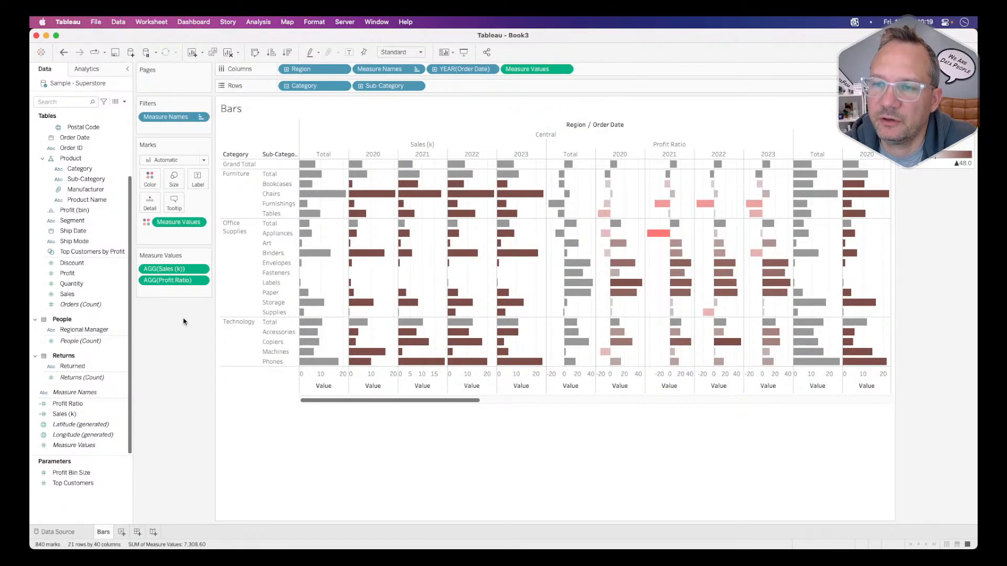
{"action": "left_click", "coordinate": [150, 181]}
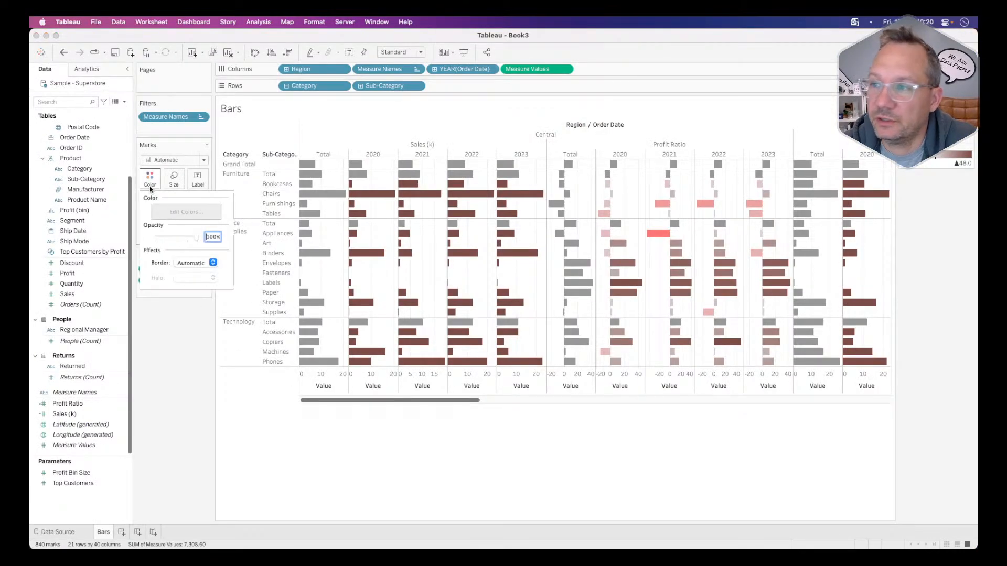
{"action": "left_click", "coordinate": [213, 236]}
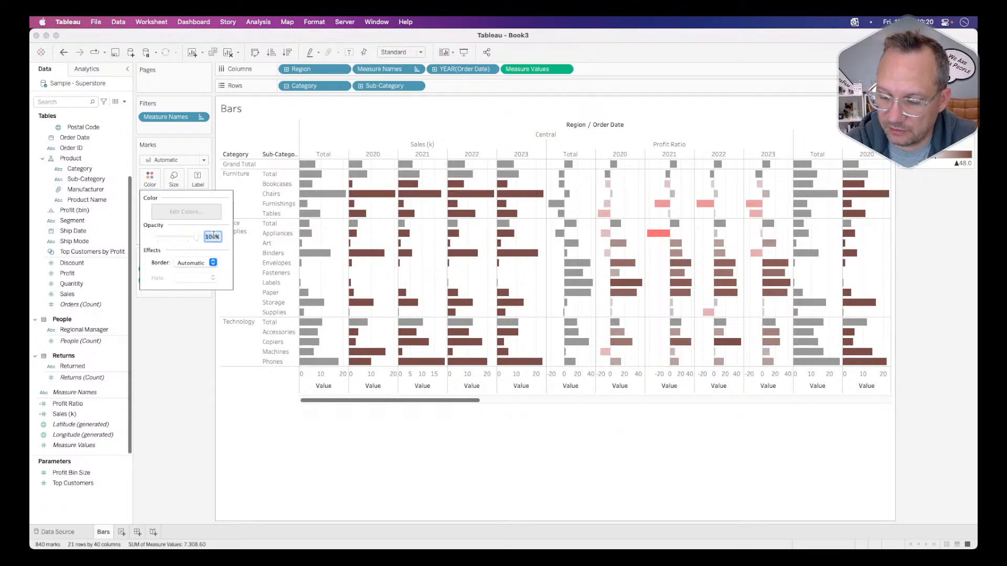
{"action": "type", "text": "35"}
{"action": "key", "text": "Return"}
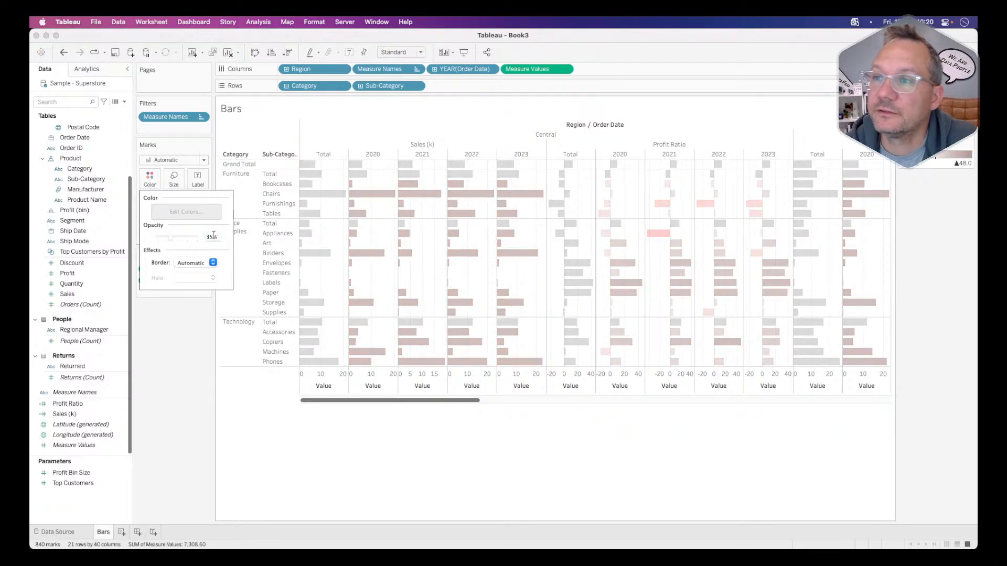
{"action": "left_click", "coordinate": [177, 371]}
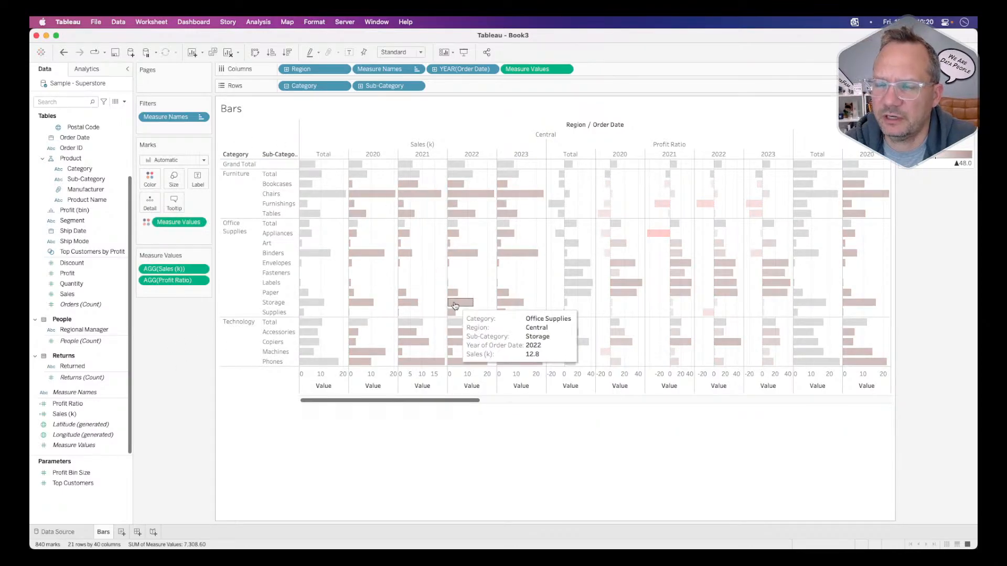
Switch to Arc and copy the Light background hex code fefaf1 from the challenge requirements
{"action": "key", "text": "super+Tab"}
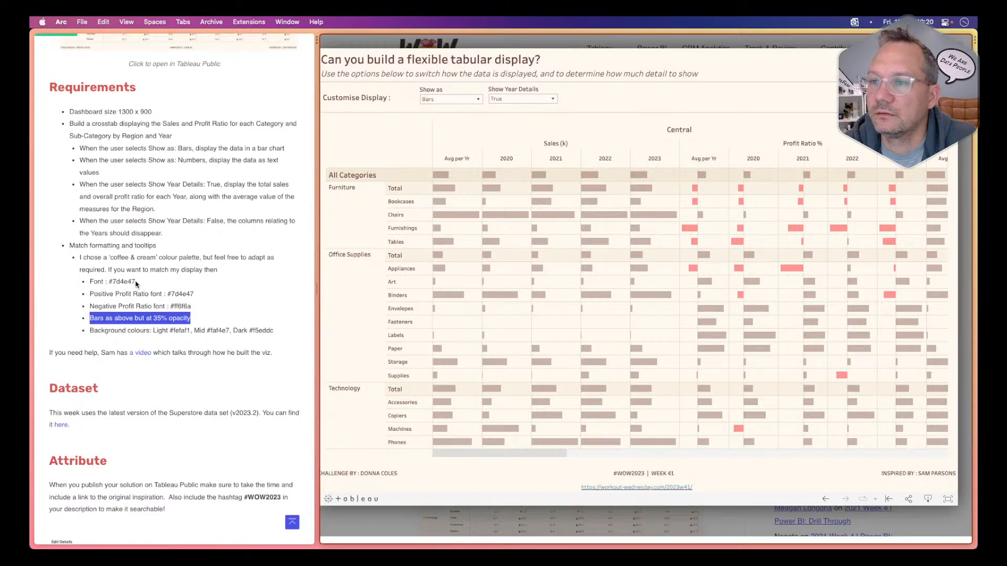
{"action": "left_click_drag", "start_coordinate": [136, 284], "coordinate": [114, 282]}
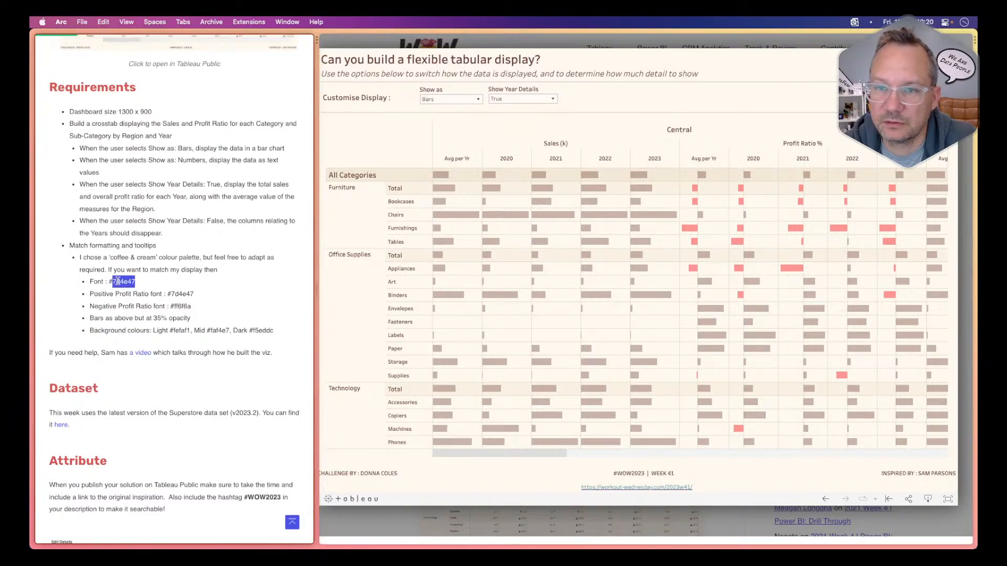
{"action": "left_click", "coordinate": [124, 331]}
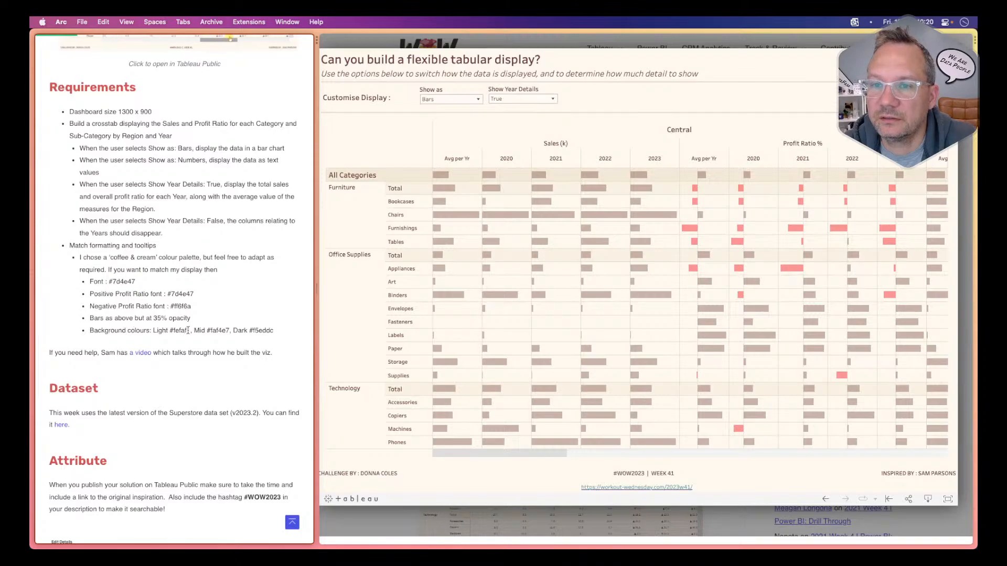
{"action": "left_click_drag", "start_coordinate": [189, 330], "coordinate": [175, 330]}
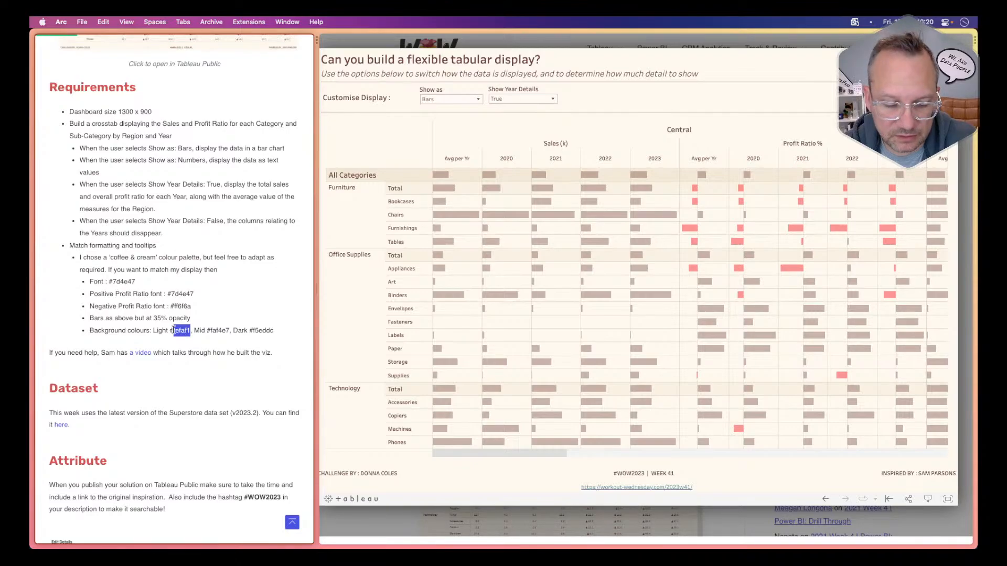
Switch to Tableau and set the default worksheet shading of the Bars sheet to hex fefaf1
{"action": "key", "text": "super+Tab"}
{"action": "right_click", "coordinate": [424, 278]}
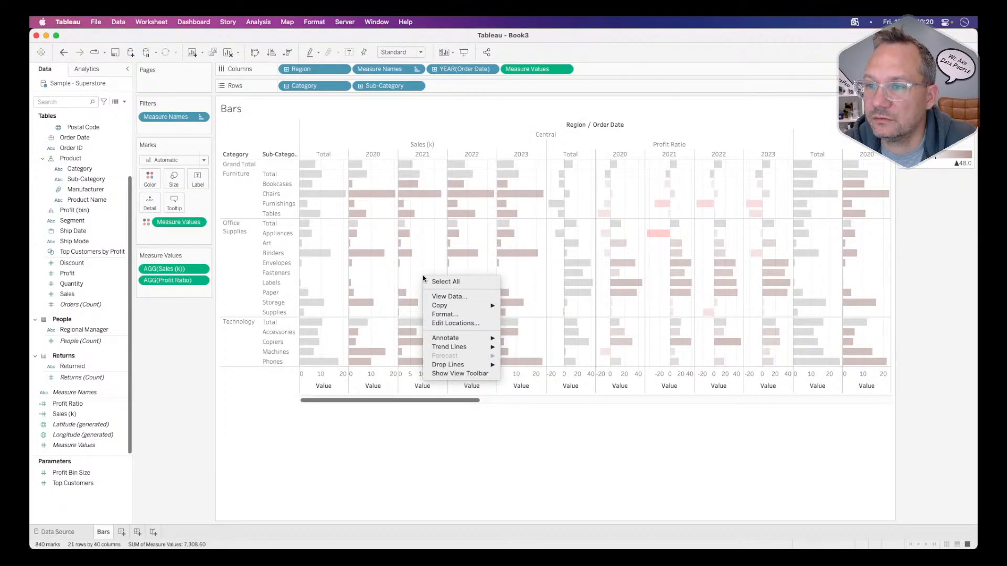
{"action": "left_click", "coordinate": [436, 318]}
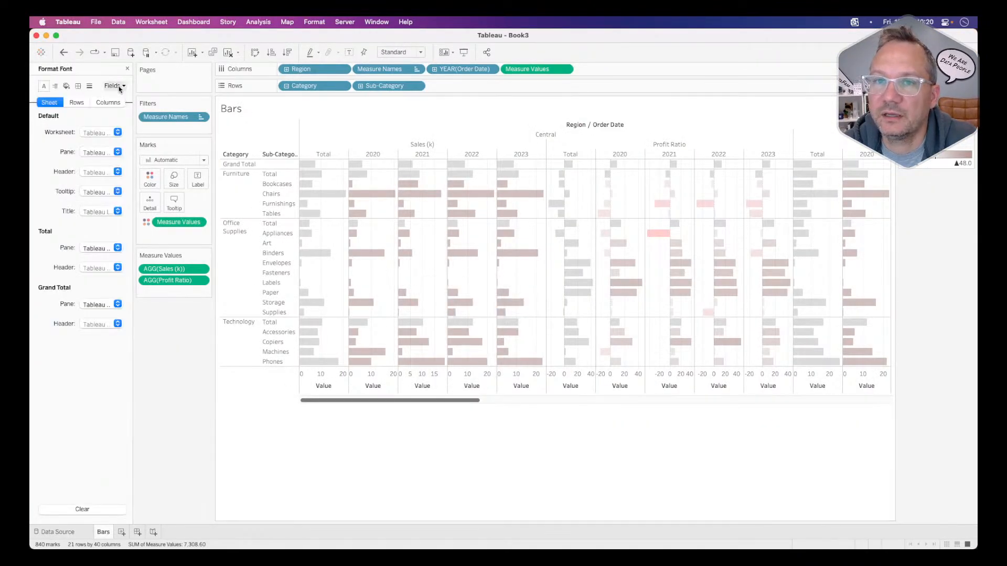
{"action": "left_click", "coordinate": [66, 86]}
{"action": "left_click", "coordinate": [88, 132]}
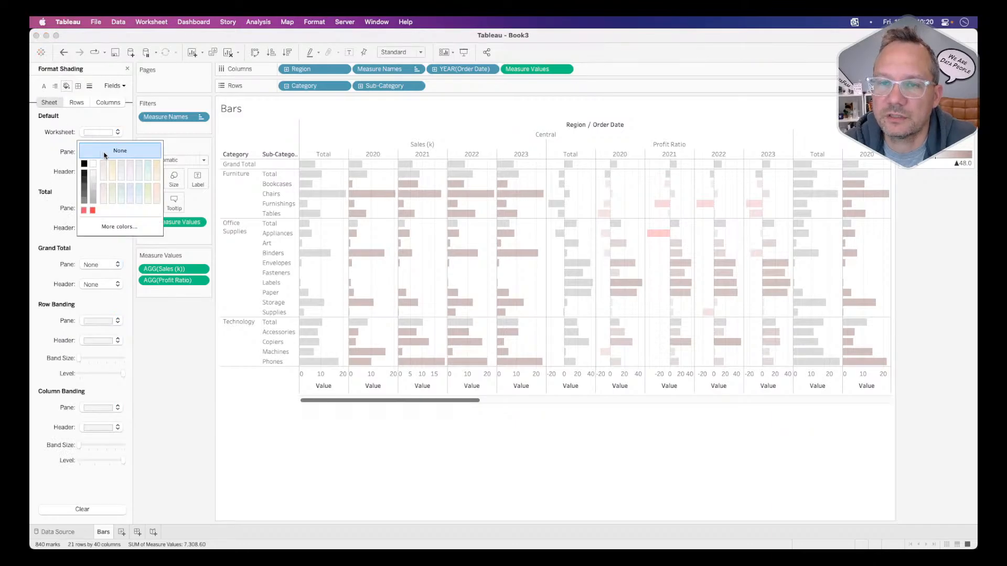
{"action": "left_click", "coordinate": [119, 226]}
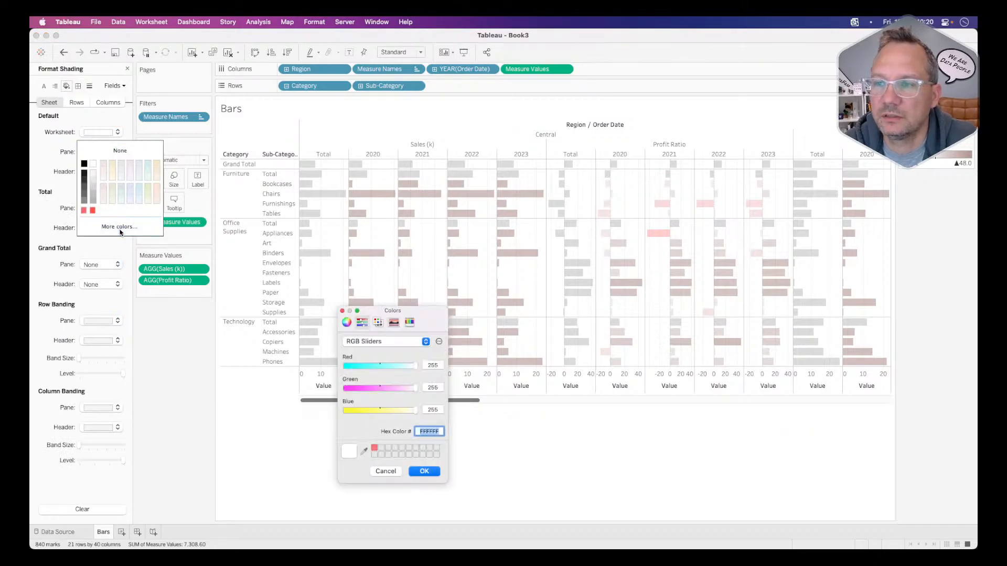
{"action": "right_click", "coordinate": [430, 431]}
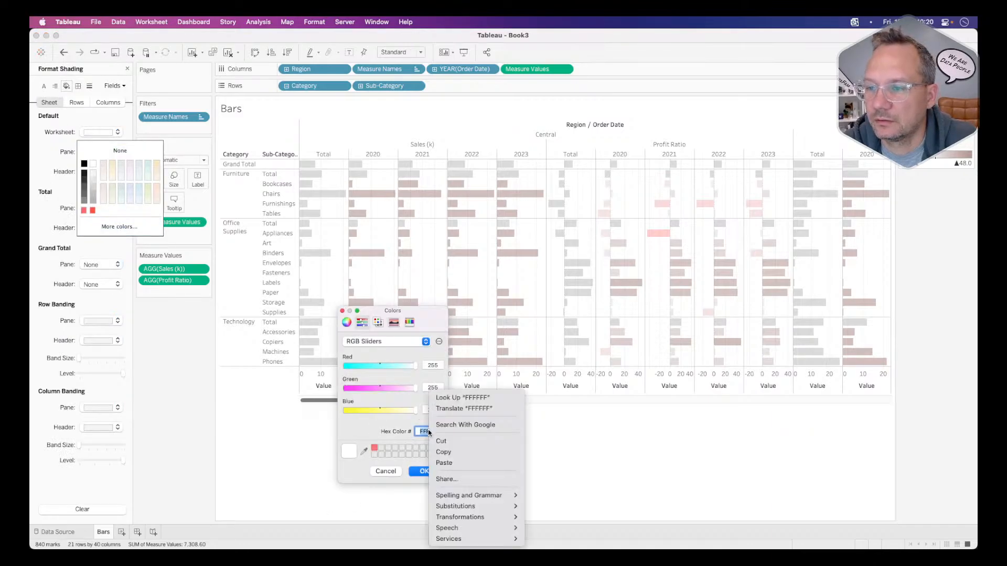
{"action": "left_click", "coordinate": [460, 463]}
{"action": "left_click", "coordinate": [424, 472]}
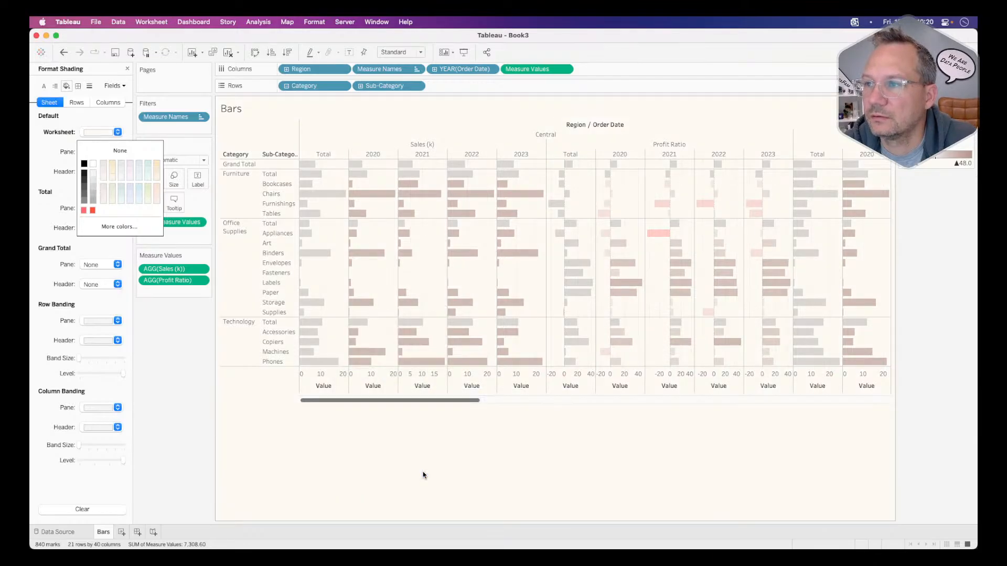
Check the total bars' colouring in the Arc reference dashboard, and in Tableau include totals in the Sales (k) colour scale
{"action": "key", "text": "super+Tab"}
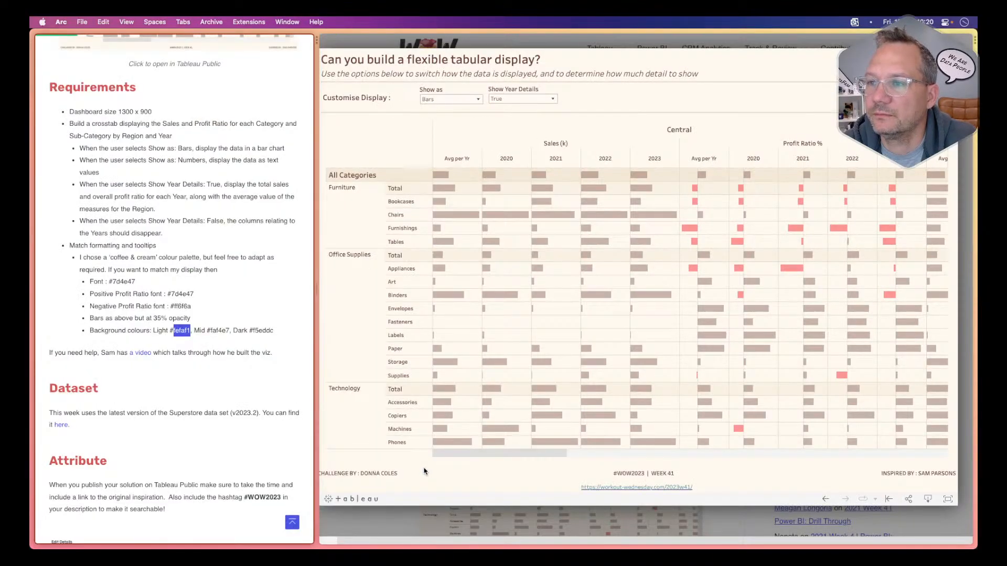
{"action": "scroll", "coordinate": [511, 363], "scroll_direction": "right", "scroll_amount": 2}
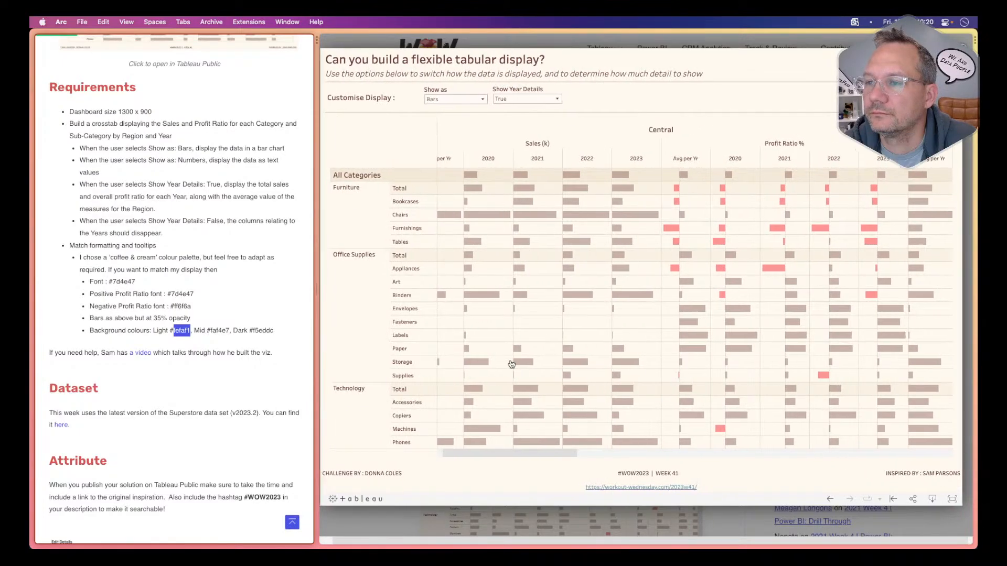
{"action": "key", "text": "super+Tab"}
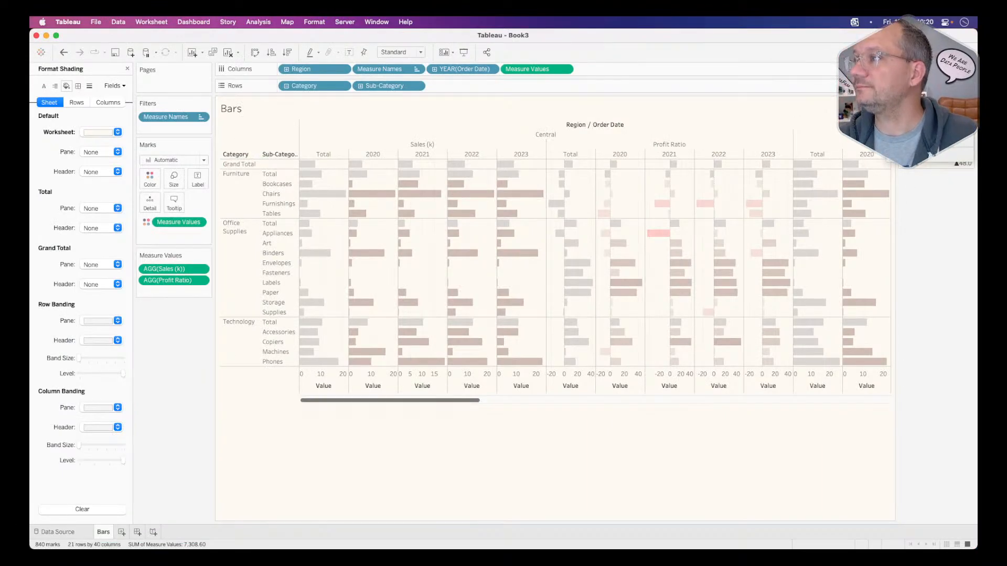
{"action": "double_click", "coordinate": [936, 119]}
{"action": "left_click", "coordinate": [401, 336]}
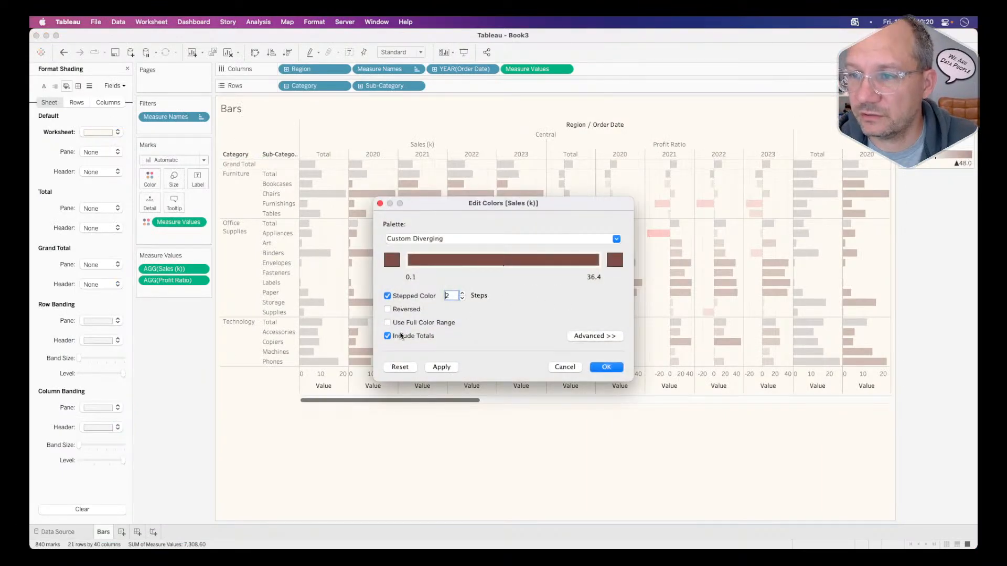
{"action": "left_click", "coordinate": [441, 367]}
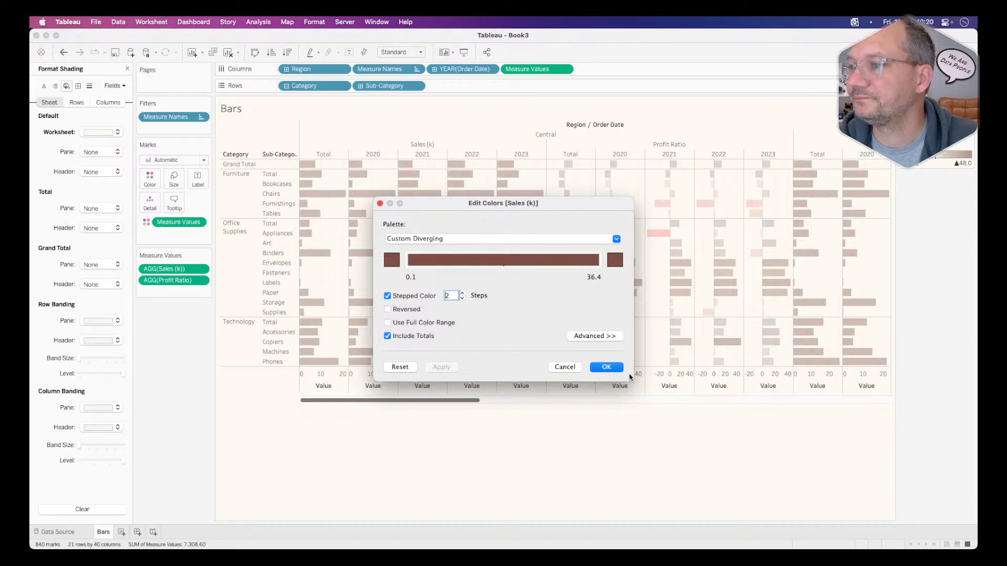
{"action": "left_click", "coordinate": [606, 368]}
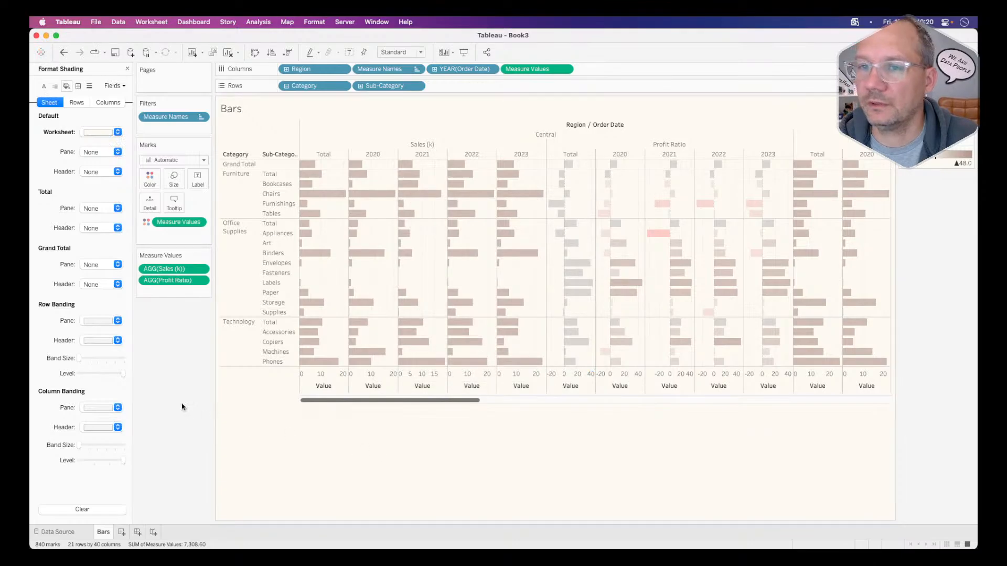
Switch to Arc and check the bar colour requirements and the negative Profit Ratio bars in the reference dashboard
{"action": "key", "text": "super+Tab"}
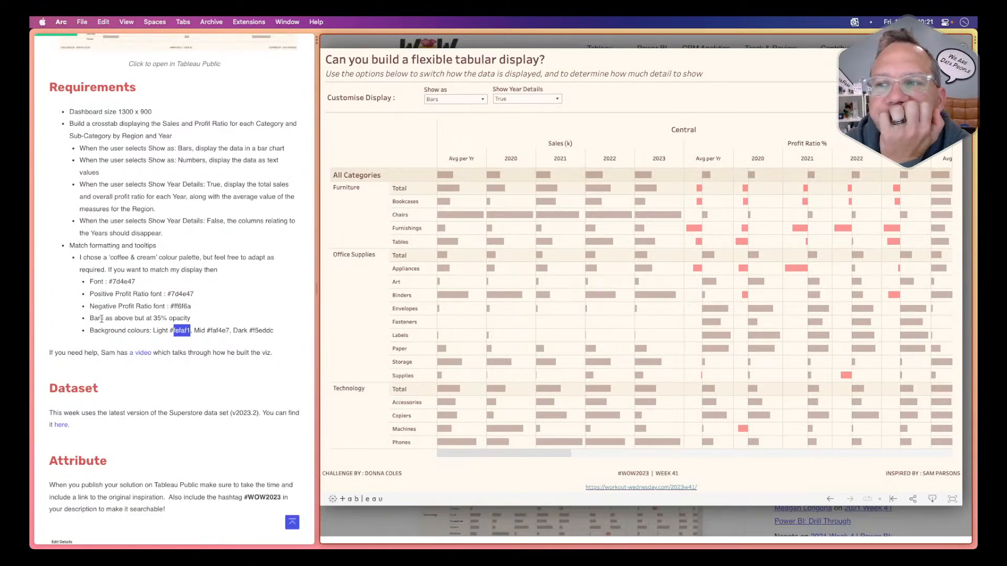
{"action": "left_click", "coordinate": [140, 326]}
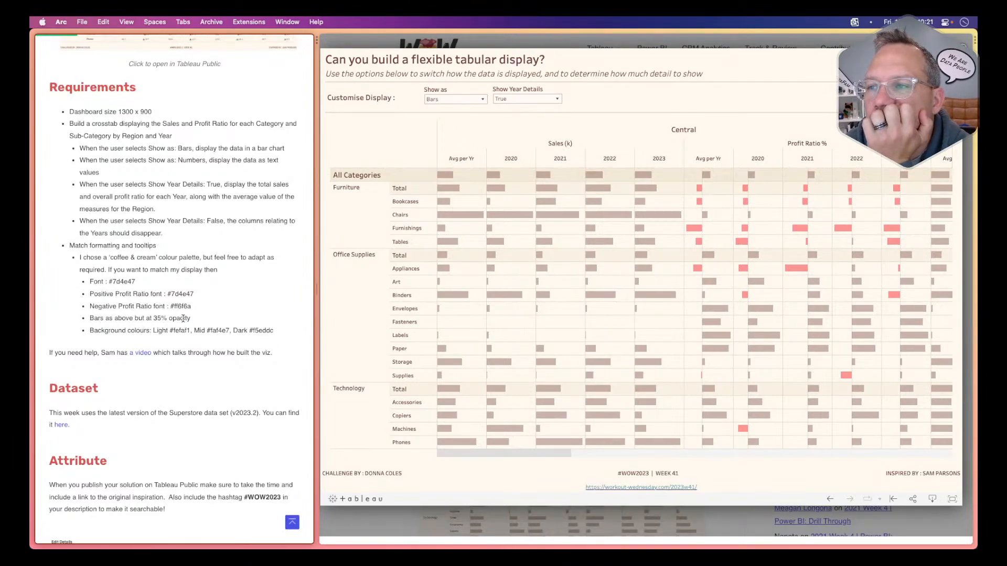
{"action": "mouse_move", "coordinate": [631, 259]}
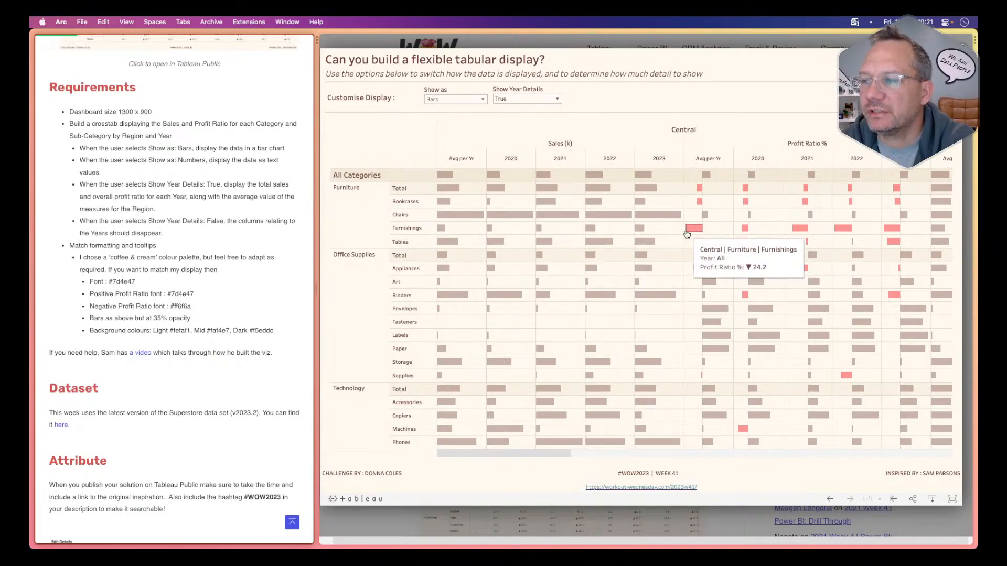
Switch to Tableau and review the Profit Ratio colour settings without changing them
{"action": "key", "text": "super+Tab"}
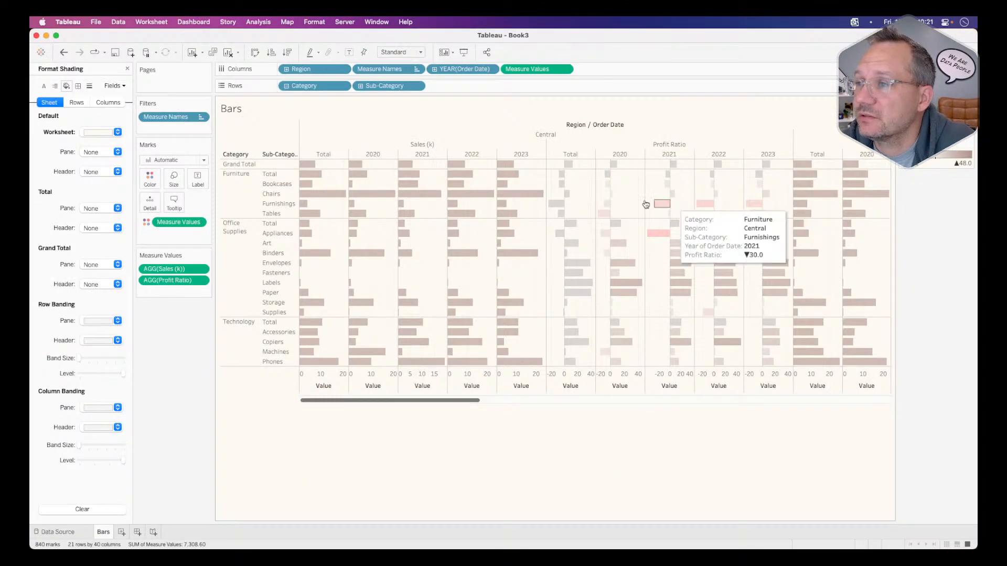
{"action": "left_click", "coordinate": [971, 141]}
{"action": "left_click", "coordinate": [958, 153]}
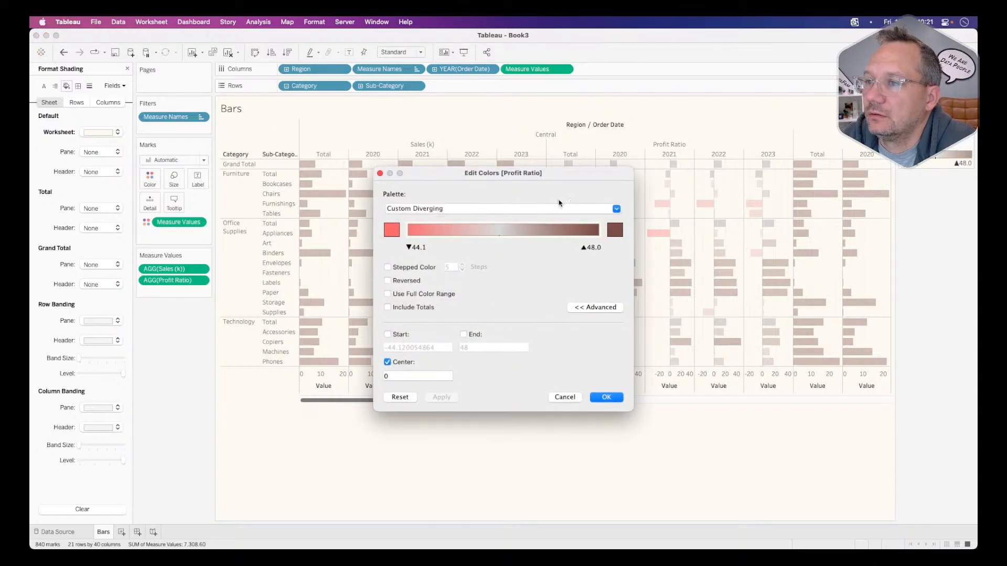
{"action": "left_click", "coordinate": [565, 397]}
{"action": "left_click", "coordinate": [247, 341]}
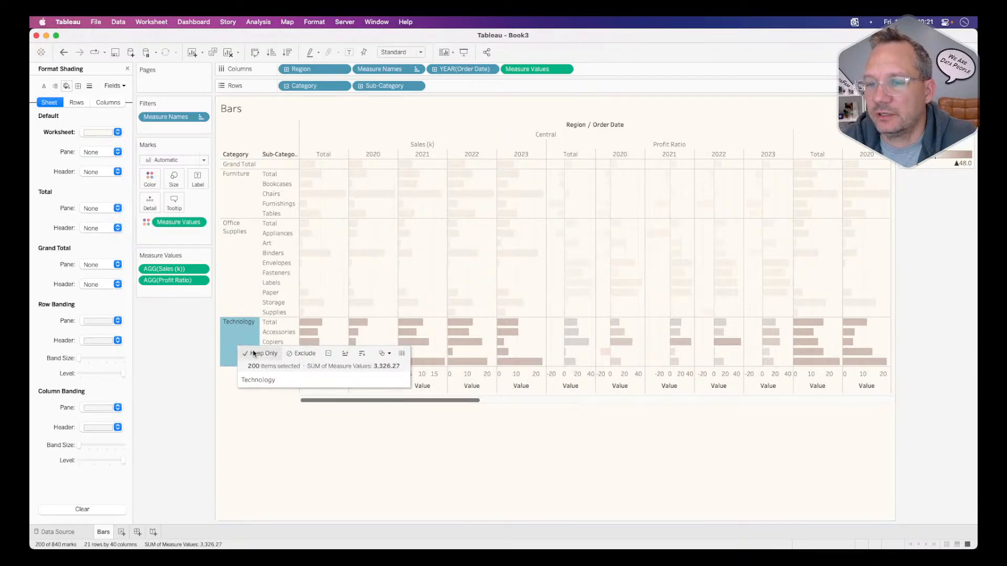
{"action": "left_click", "coordinate": [237, 321]}
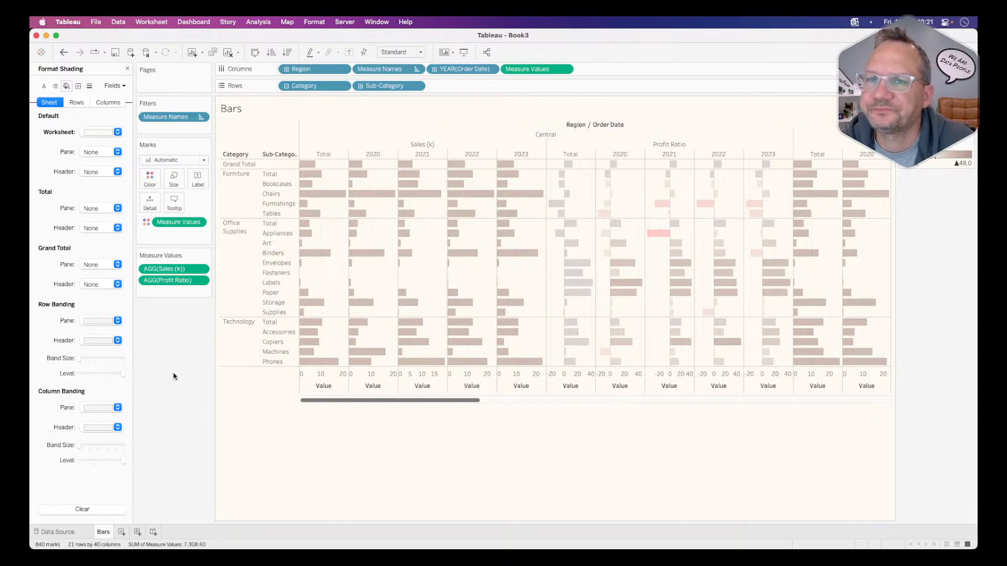
Close the shading format settings, glance at the Arc requirements, and start a new parameter in Tableau
{"action": "left_click", "coordinate": [128, 71]}
{"action": "key", "text": "super+Tab"}
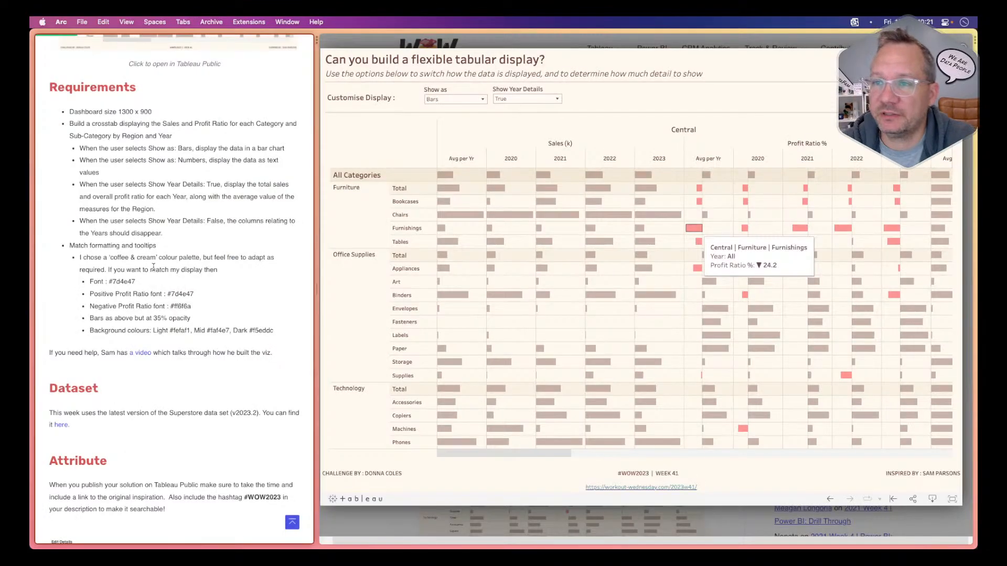
{"action": "key", "text": "super+Tab"}
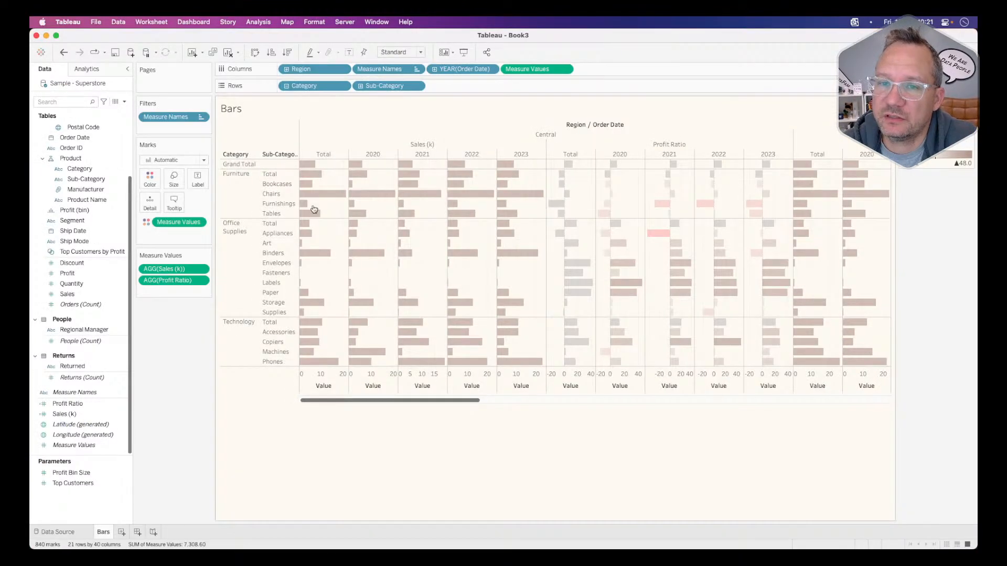
{"action": "right_click", "coordinate": [77, 510]}
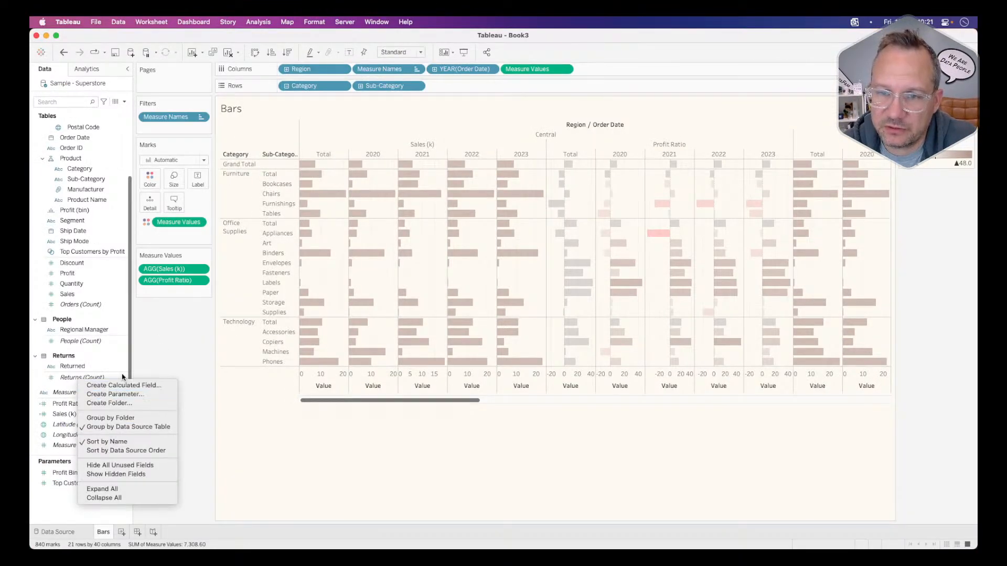
{"action": "left_click", "coordinate": [123, 396]}
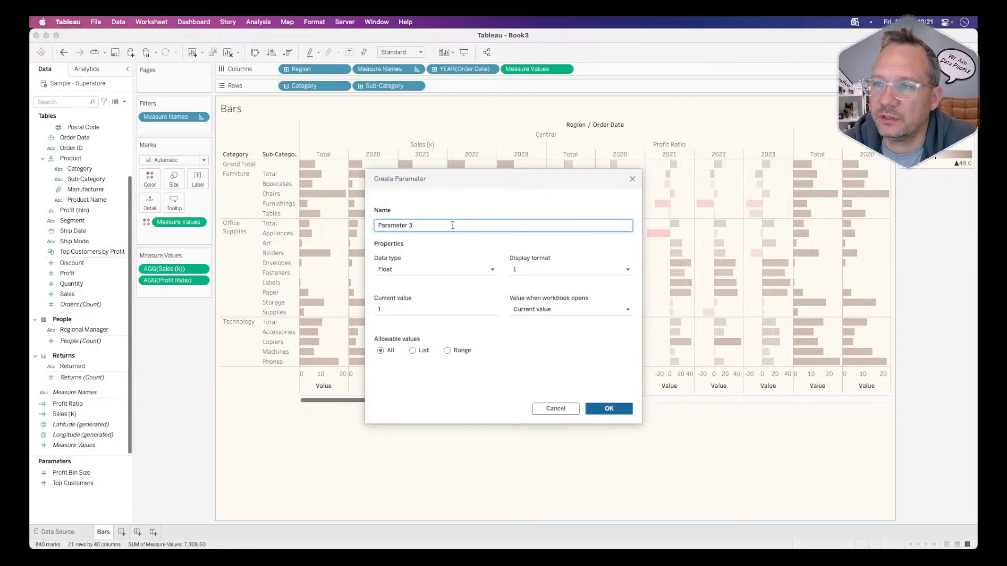
Switch to Arc and examine the options of the Show as and Show Year Details selectors in the reference dashboard
{"action": "key", "text": "super+Tab"}
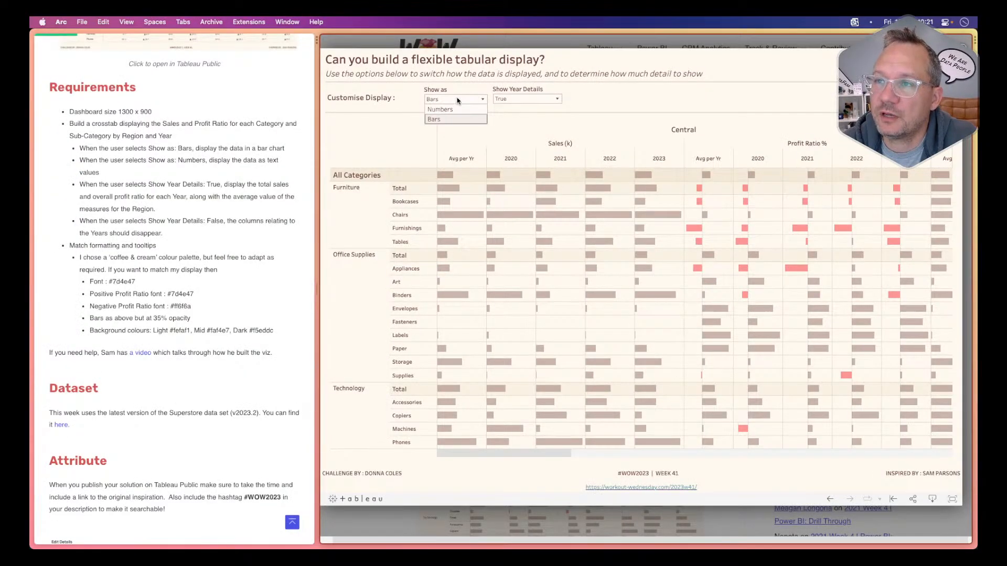
{"action": "left_click", "coordinate": [442, 101]}
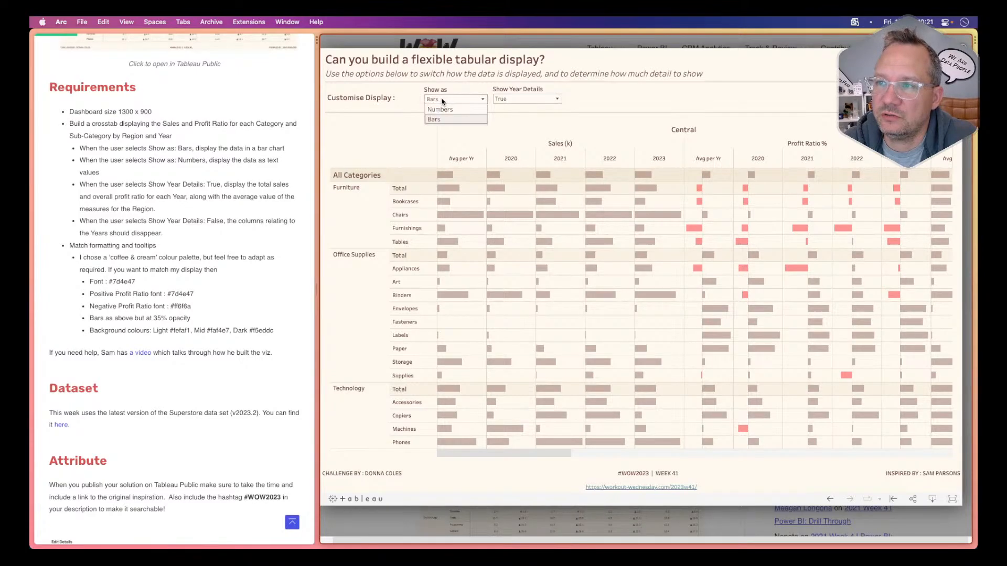
{"action": "left_click", "coordinate": [442, 101]}
{"action": "left_click", "coordinate": [505, 102]}
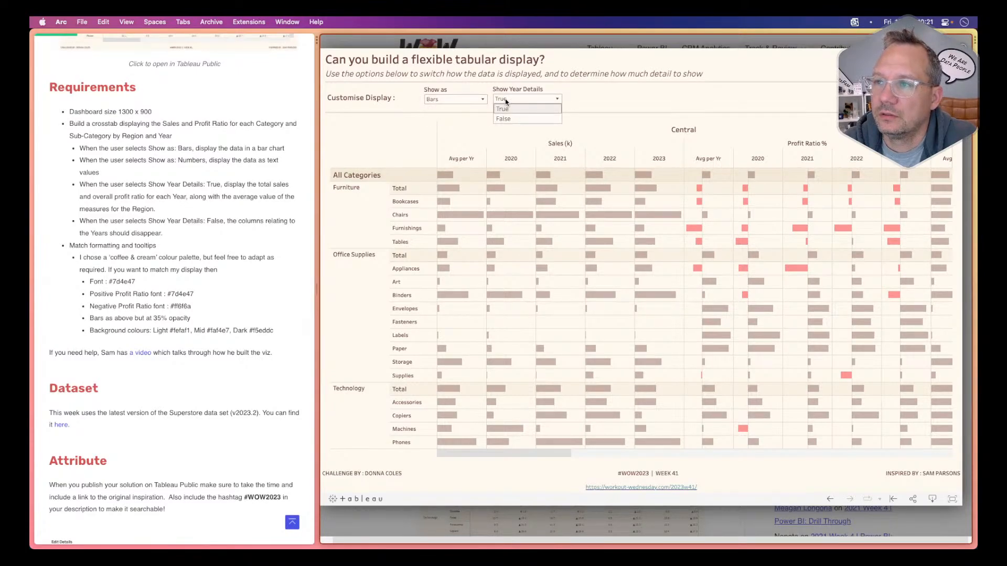
{"action": "left_click", "coordinate": [504, 101]}
{"action": "left_click", "coordinate": [474, 101]}
{"action": "left_click", "coordinate": [474, 101]}
{"action": "left_click", "coordinate": [497, 101]}
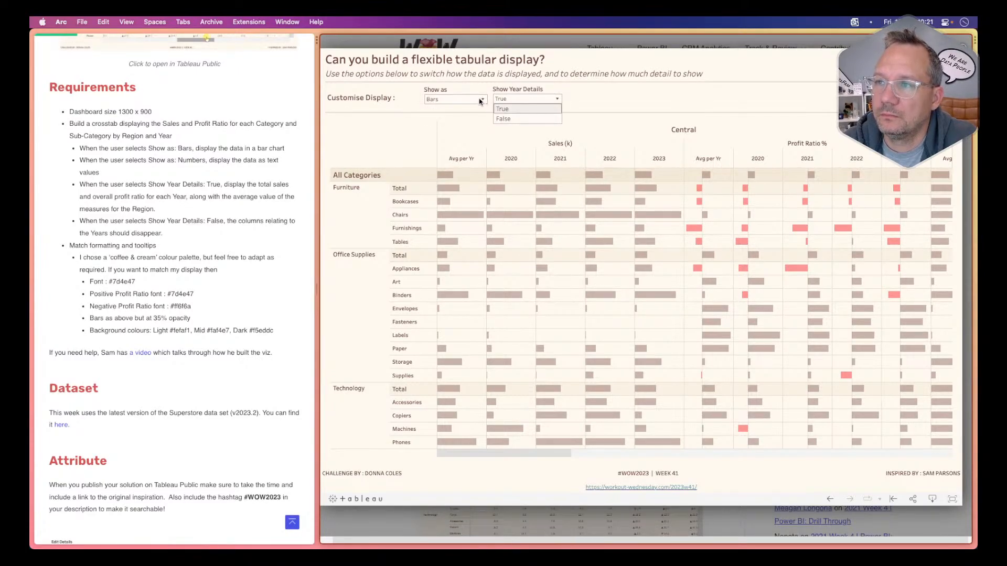
{"action": "left_click", "coordinate": [479, 100]}
{"action": "left_click", "coordinate": [497, 101]}
{"action": "left_click", "coordinate": [479, 101]}
{"action": "left_click", "coordinate": [476, 99]}
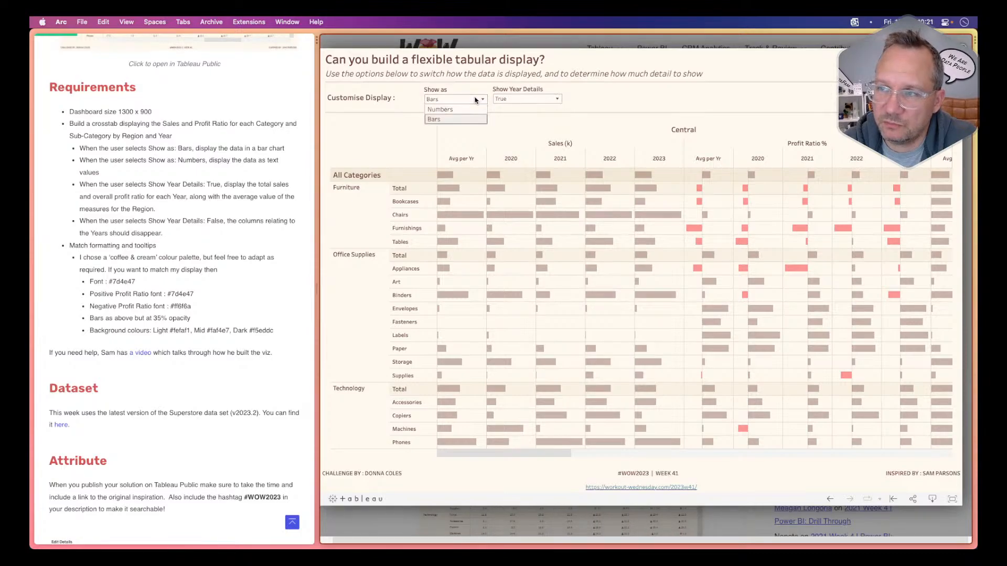
{"action": "left_click", "coordinate": [475, 100]}
Switch to Tableau and name the new parameter "Show as", matching the label's wording in the Arc reference dashboard
{"action": "key", "text": "super+Tab"}
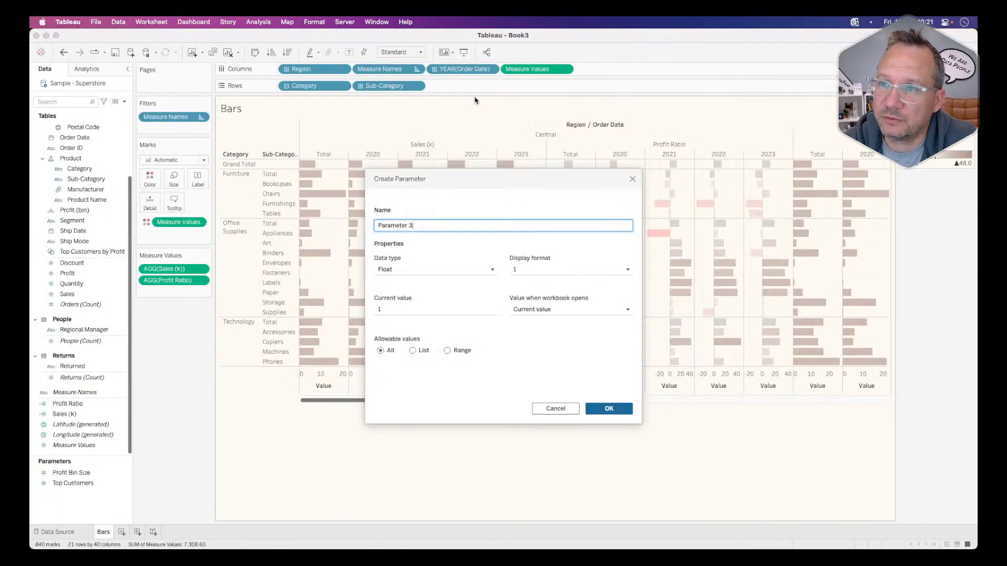
{"action": "triple_click", "coordinate": [422, 226]}
{"action": "left_click", "coordinate": [421, 225]}
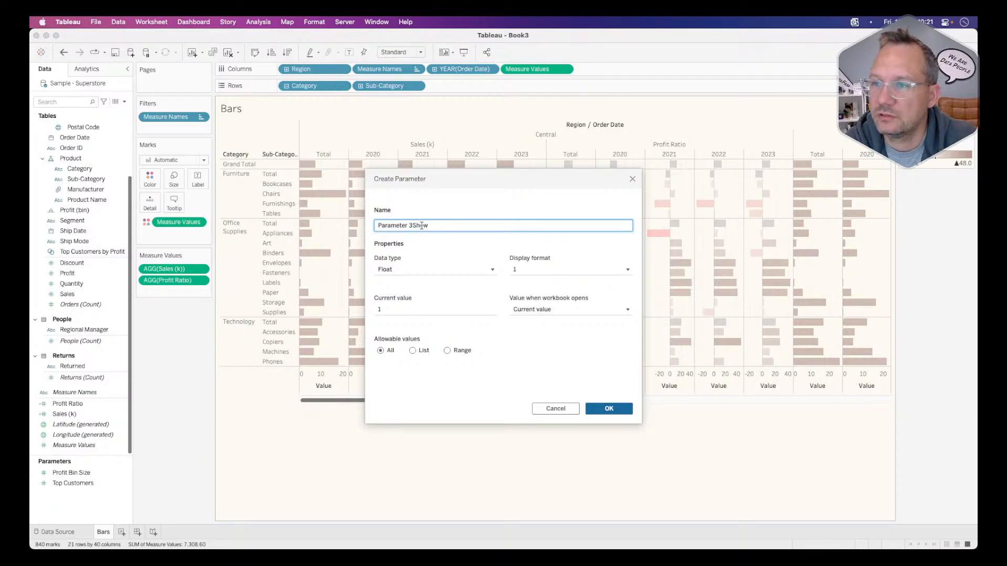
{"action": "triple_click", "coordinate": [422, 226]}
{"action": "type", "text": "Show As"}
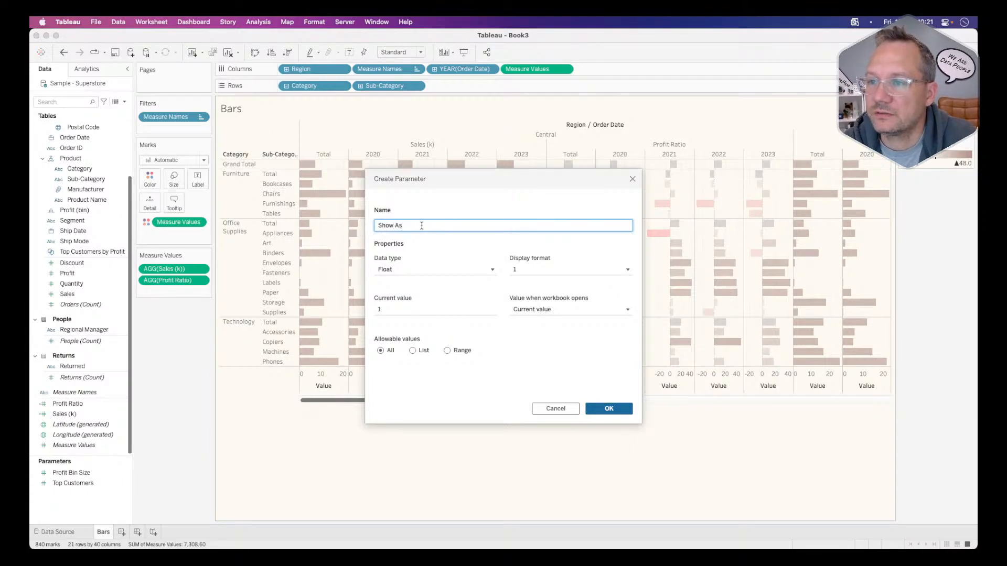
{"action": "key", "text": "super+Tab"}
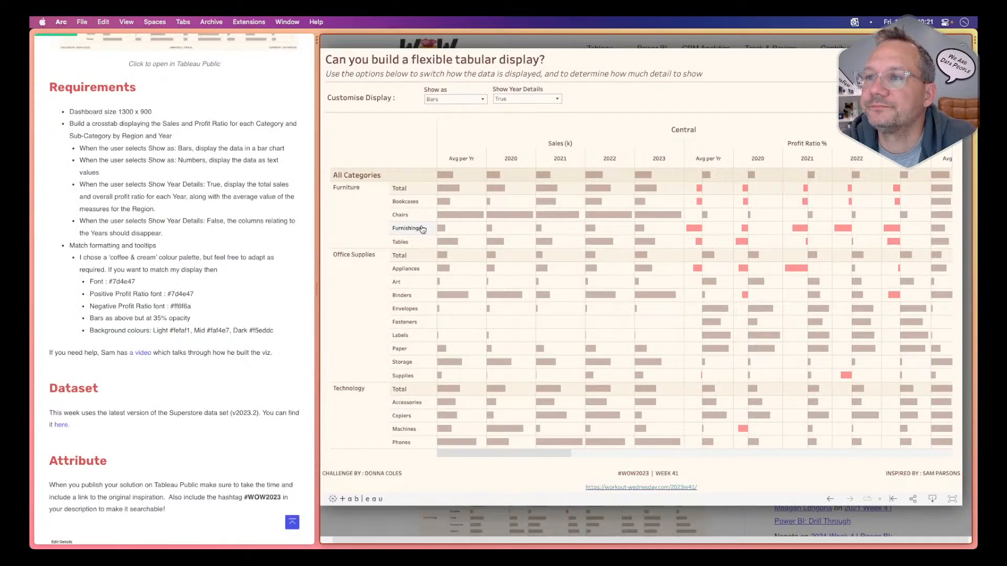
{"action": "key", "text": "super+Tab"}
{"action": "type", "text": "As"}
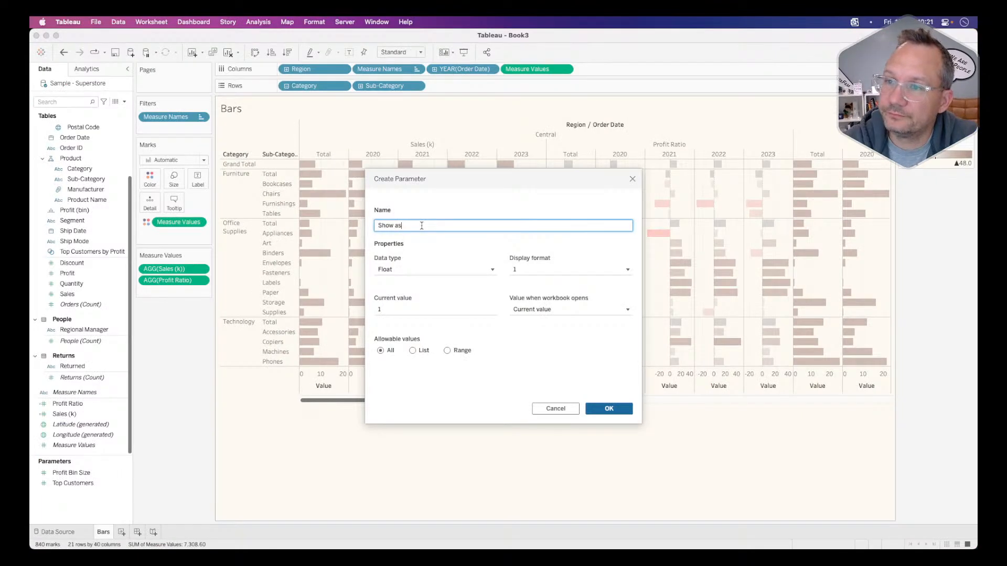
Make the Show as parameter Boolean with the aliases Bars for True and Numbers for False, and create it
{"action": "left_click", "coordinate": [414, 269]}
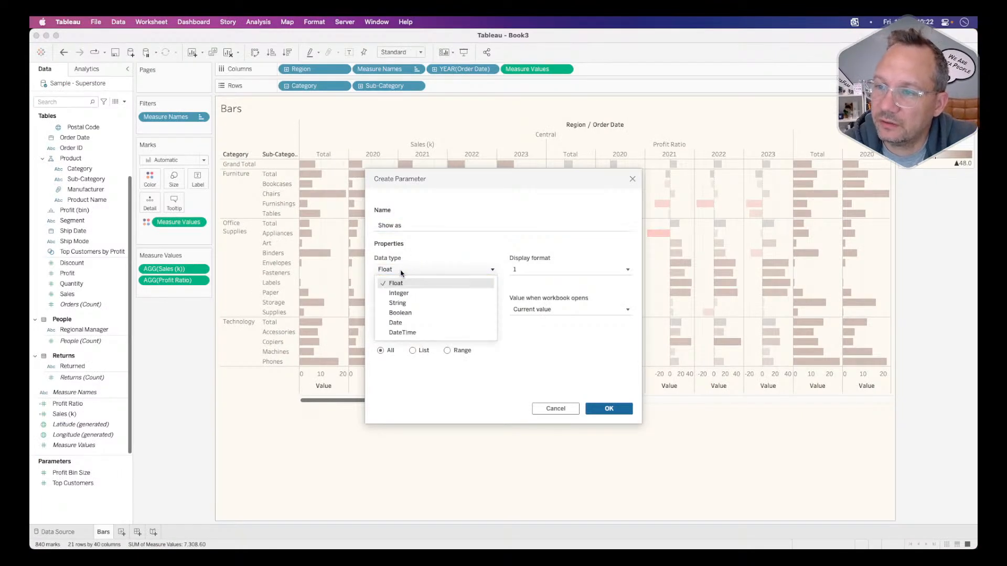
{"action": "left_click", "coordinate": [403, 312]}
{"action": "key", "text": "super+Tab"}
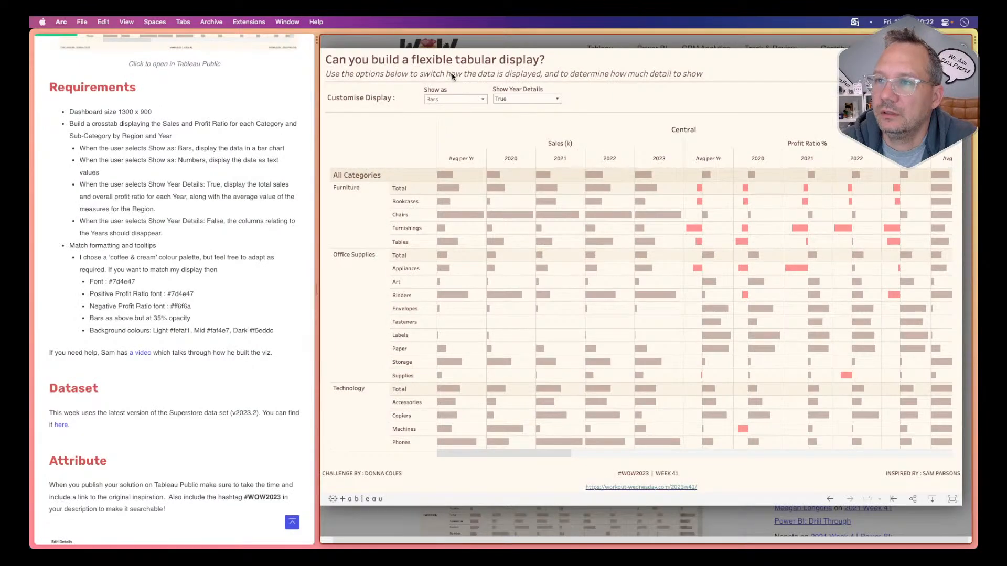
{"action": "key", "text": "super+Tab"}
{"action": "left_click", "coordinate": [414, 355]}
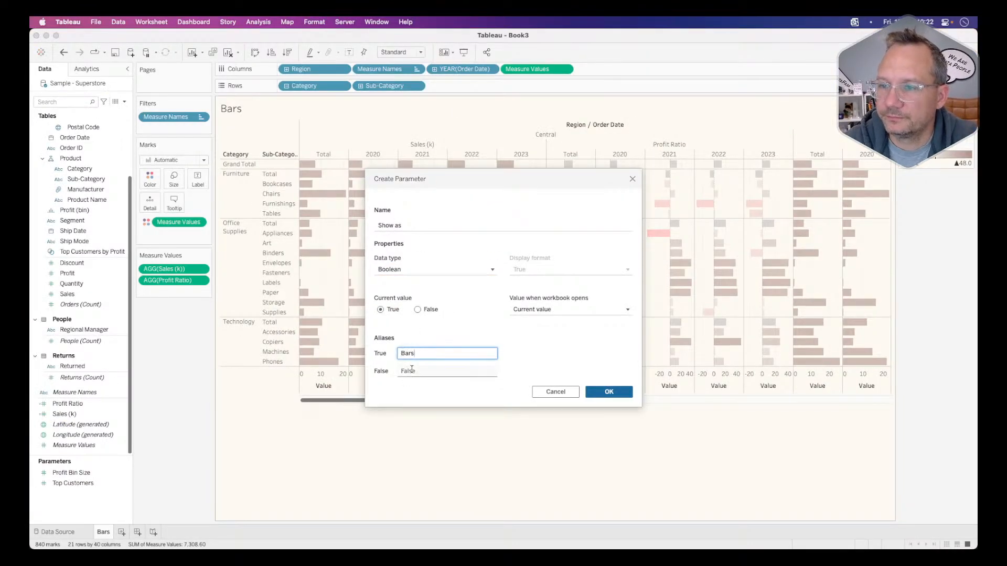
{"action": "left_click", "coordinate": [433, 370]}
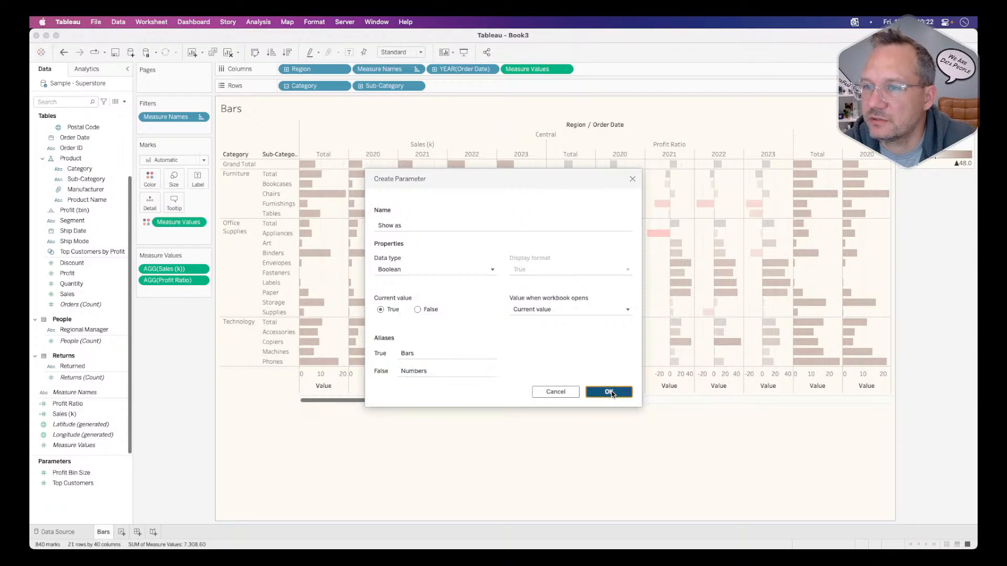
{"action": "left_click", "coordinate": [610, 392]}
Start a Boolean parameter named "Show Year Details" in Tableau, matching the wording of the selector label in the Arc reference dashboard
{"action": "right_click", "coordinate": [81, 505]}
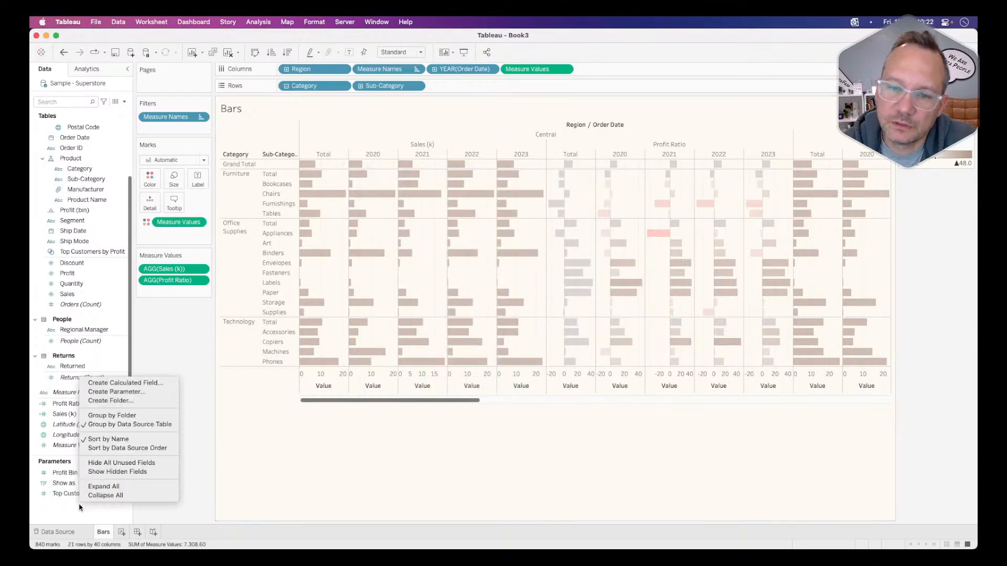
{"action": "left_click", "coordinate": [119, 393]}
{"action": "key", "text": "super+Tab"}
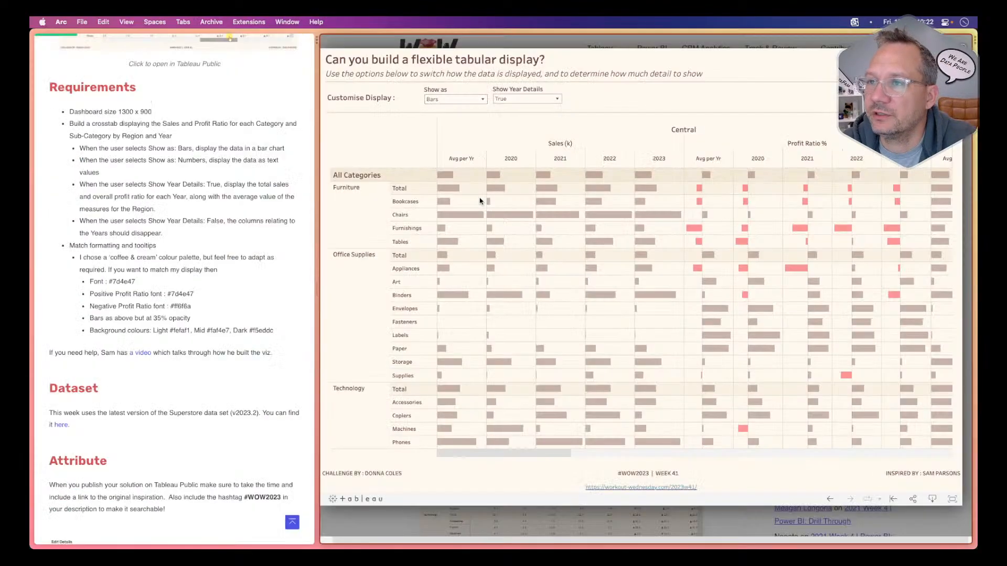
{"action": "key", "text": "super+Tab"}
{"action": "triple_click", "coordinate": [422, 226]}
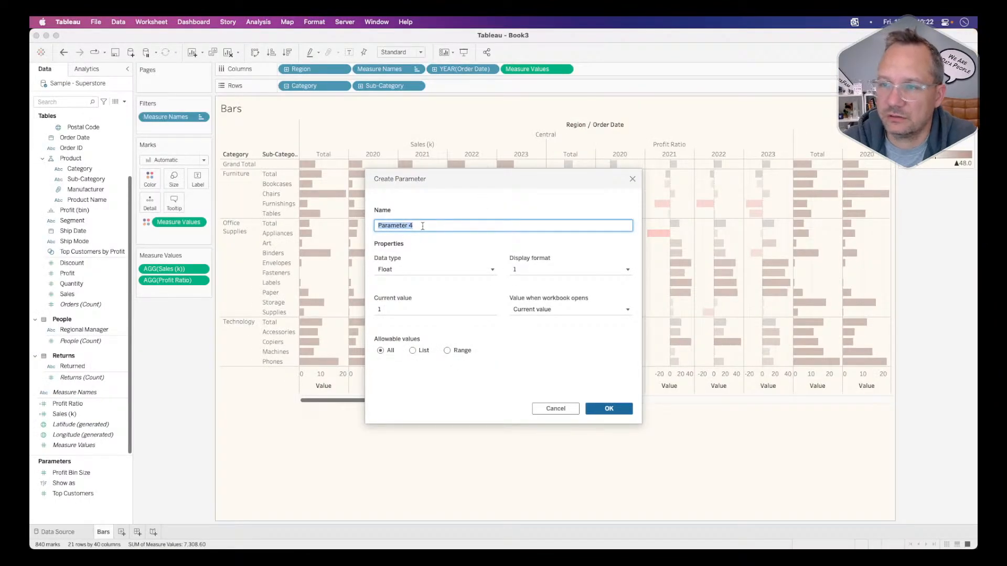
{"action": "type", "text": "Show "}
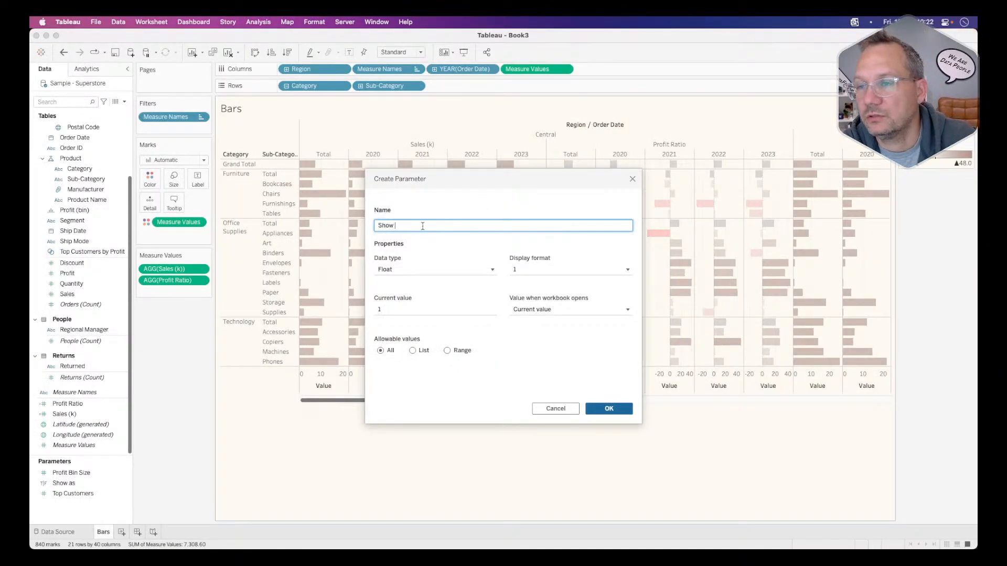
{"action": "type", "text": "Year Details"}
{"action": "key", "text": "Tab"}
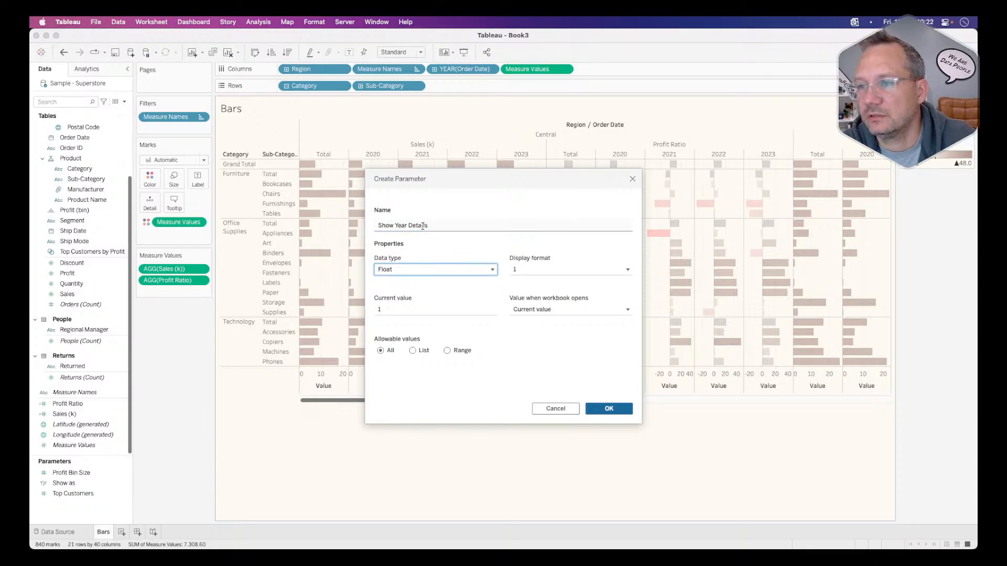
{"action": "left_click", "coordinate": [423, 269]}
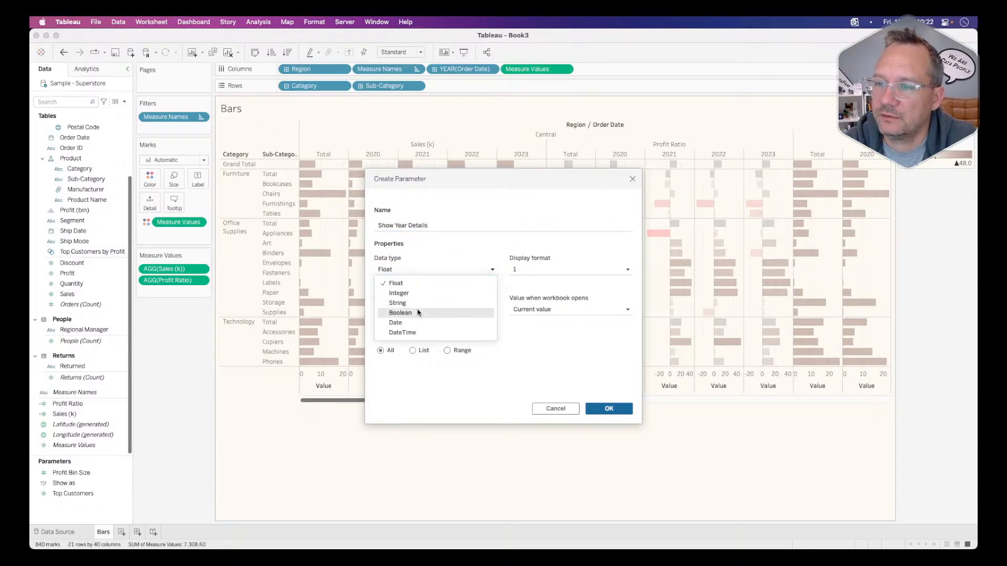
{"action": "left_click", "coordinate": [420, 310]}
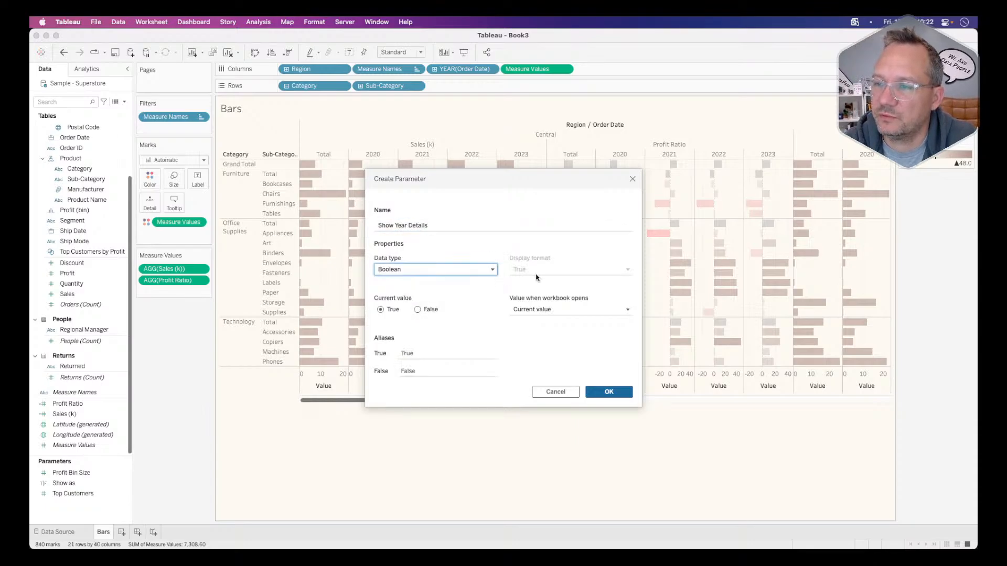
Try swapping the parameter's aliases, using False for True and True for False
{"action": "left_click", "coordinate": [420, 354]}
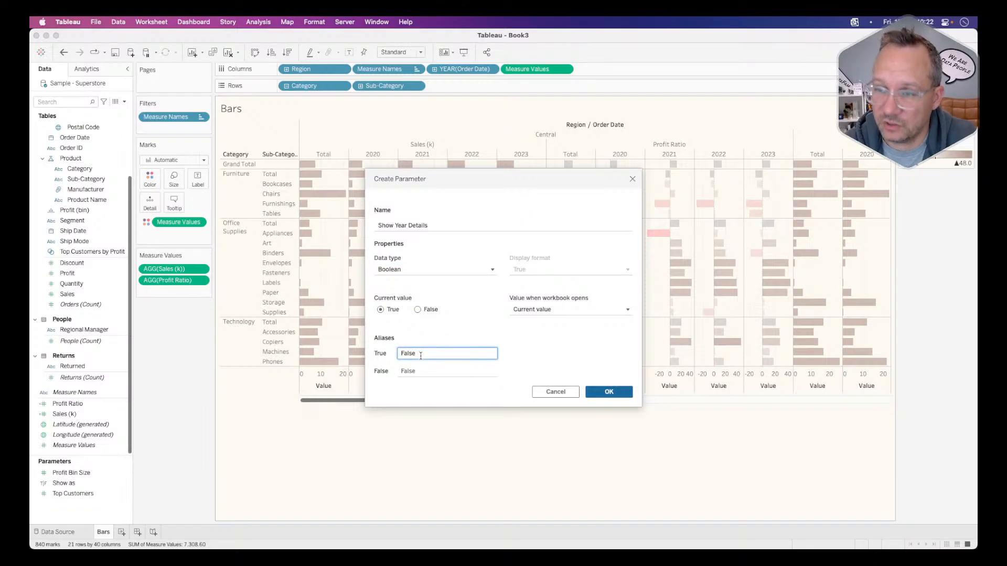
{"action": "left_click", "coordinate": [416, 370]}
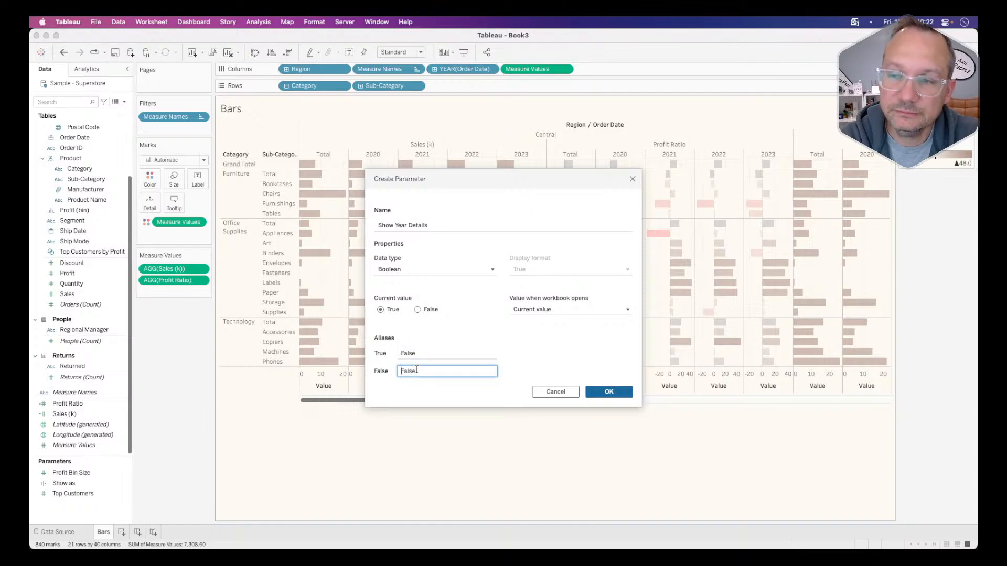
Switch to Arc, examine the Show Year Details options in the reference dashboard, and set the selector to False
{"action": "key", "text": "super+Tab"}
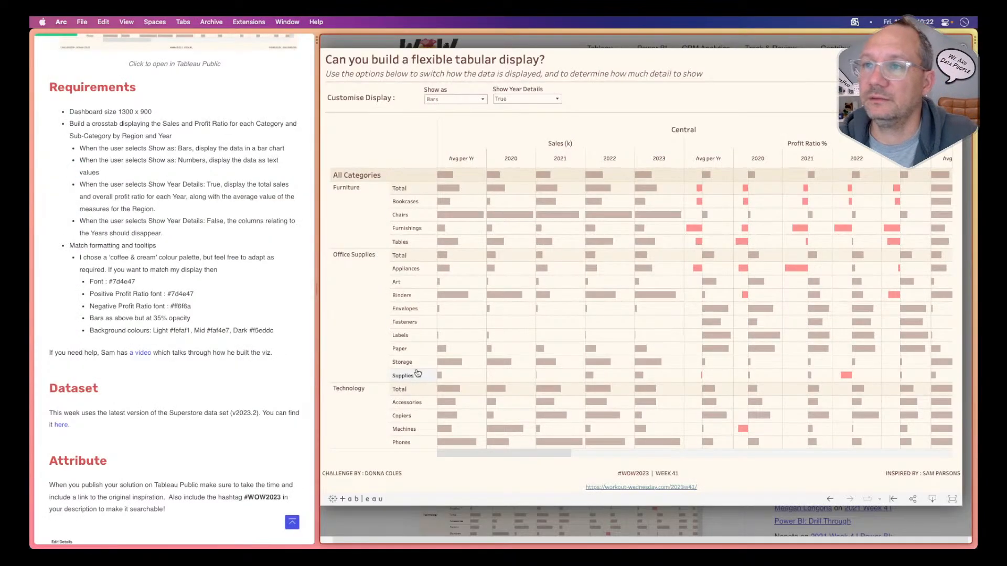
{"action": "left_click", "coordinate": [521, 101]}
{"action": "left_click", "coordinate": [521, 101]}
{"action": "left_click", "coordinate": [521, 101]}
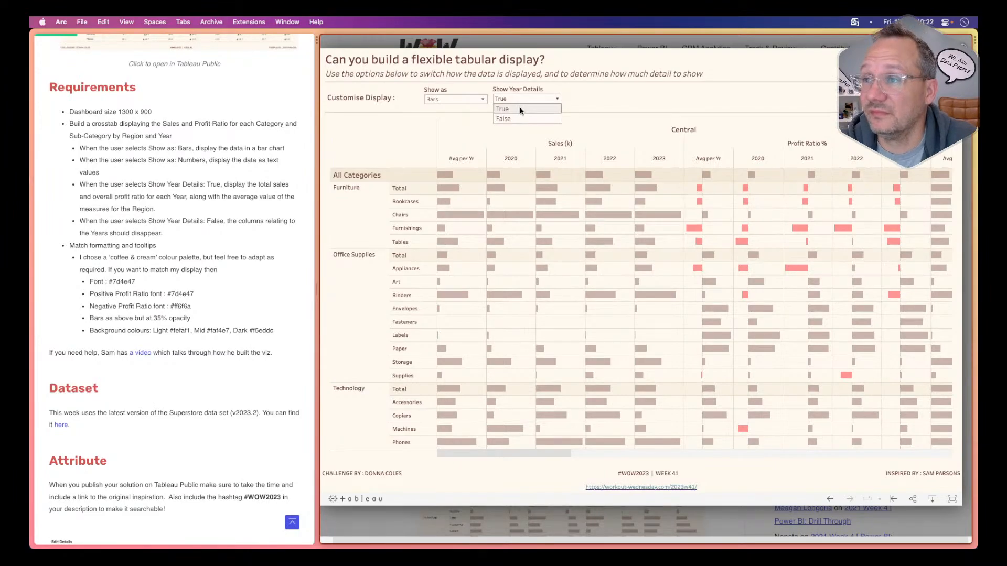
{"action": "left_click", "coordinate": [518, 118]}
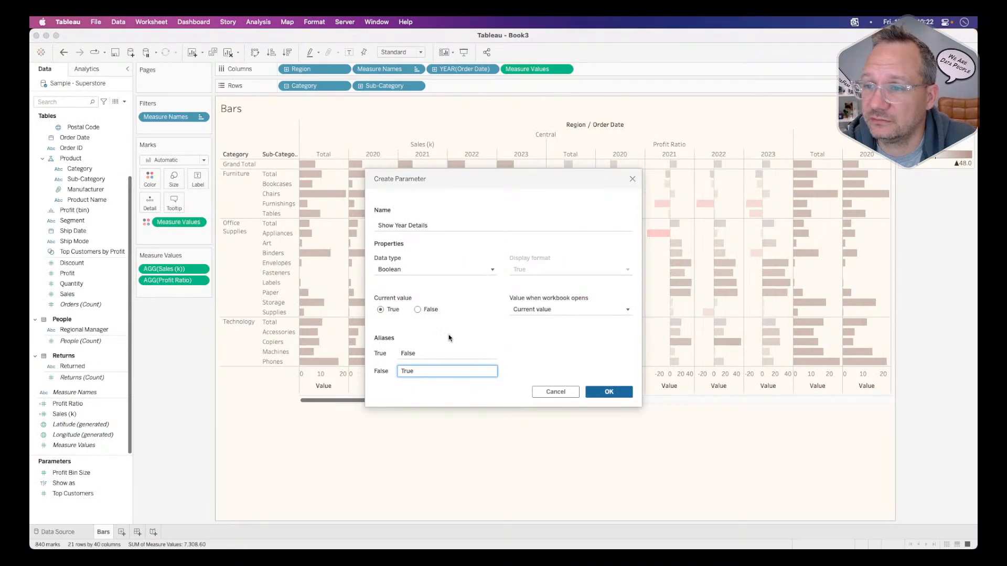
Switch to Tableau and create Show Year Details with False as its current value and the aliases restored to True and False
{"action": "left_click", "coordinate": [417, 310]}
{"action": "left_click", "coordinate": [416, 372]}
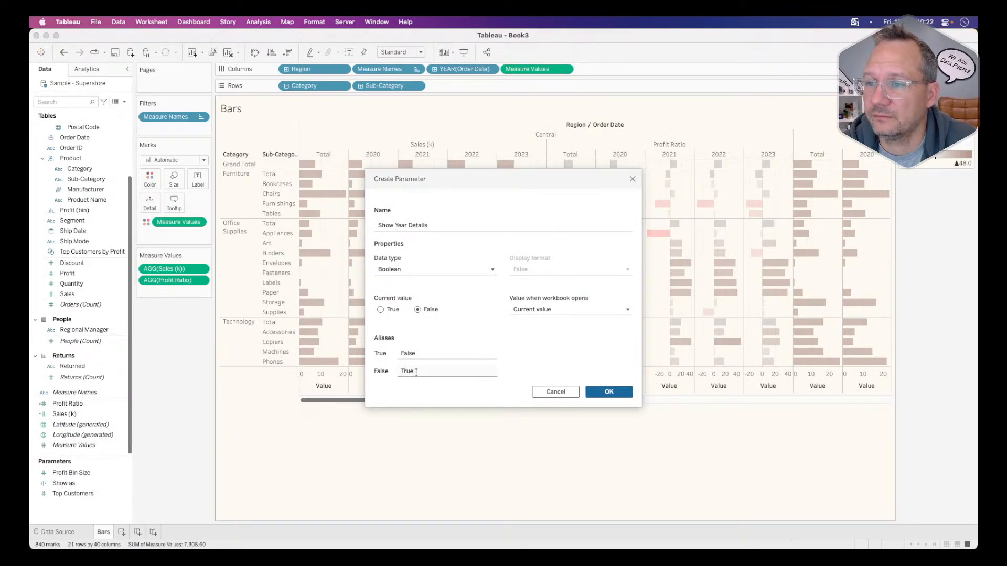
{"action": "left_click", "coordinate": [438, 353]}
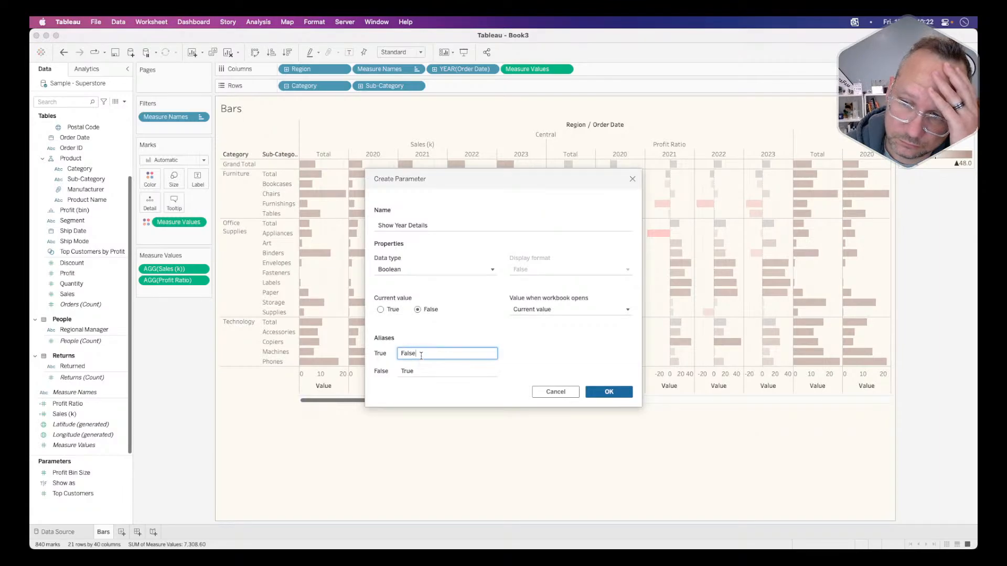
{"action": "double_click", "coordinate": [421, 355]}
{"action": "type", "text": "True"}
{"action": "double_click", "coordinate": [419, 371]}
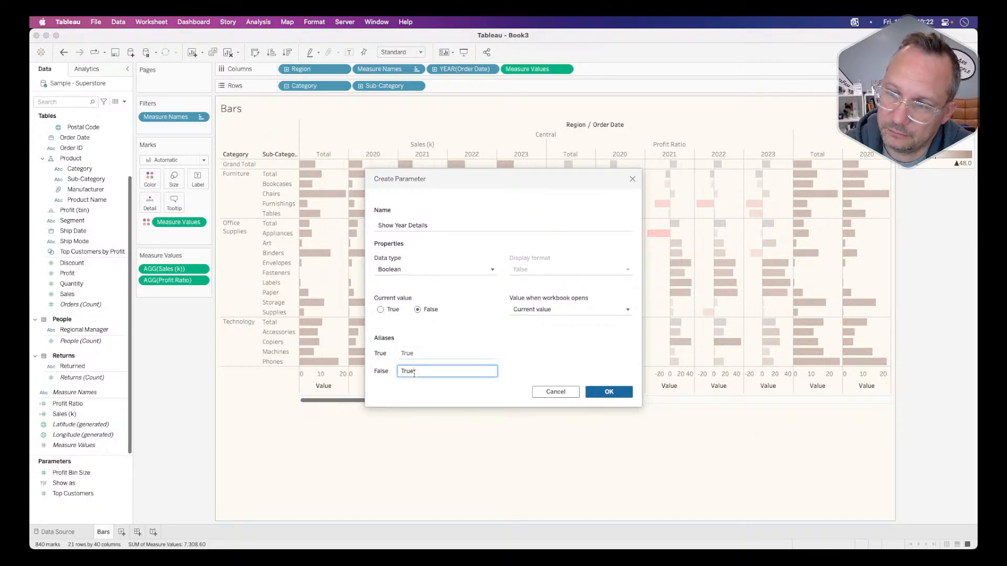
{"action": "type", "text": "False"}
{"action": "left_click", "coordinate": [468, 340]}
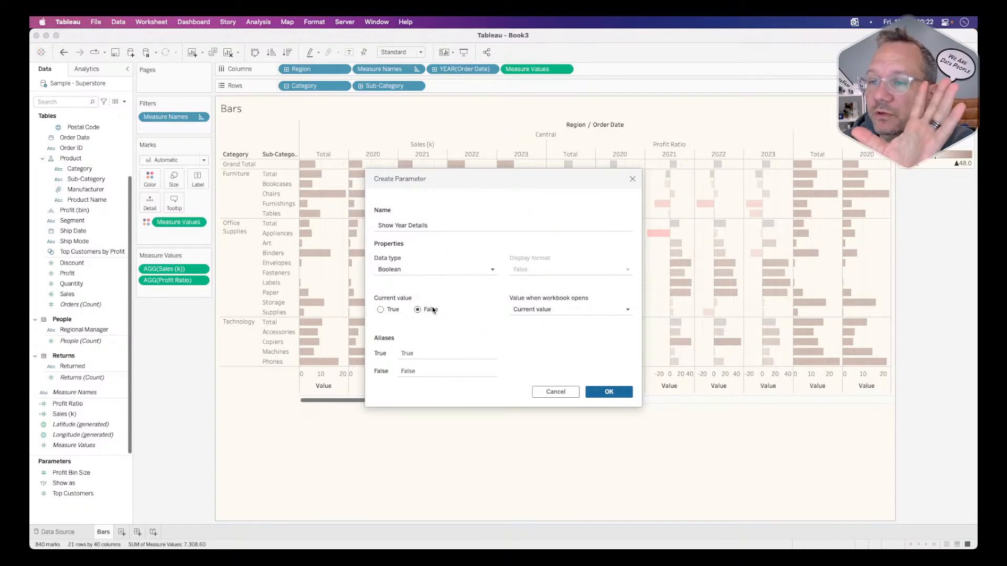
{"action": "left_click", "coordinate": [607, 392]}
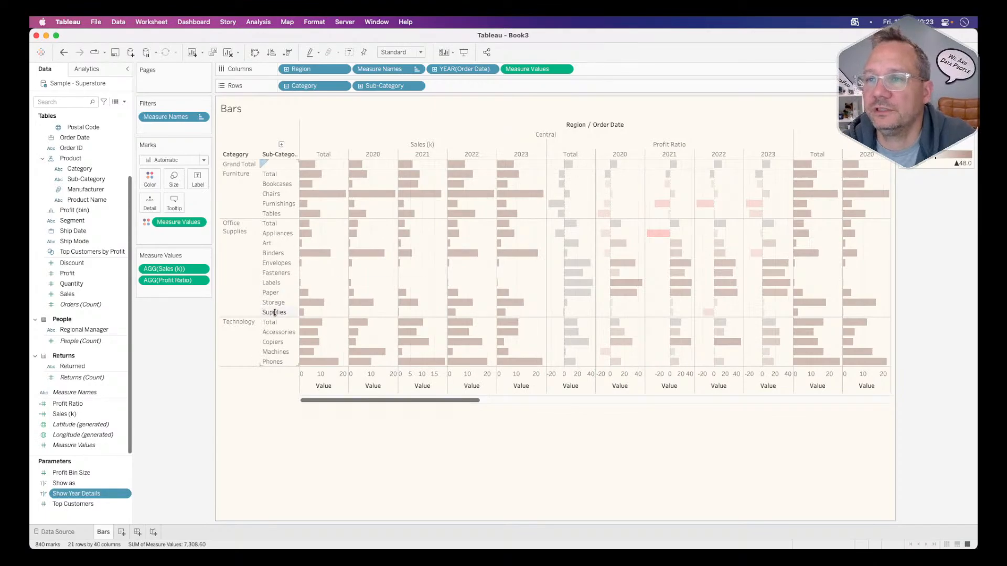
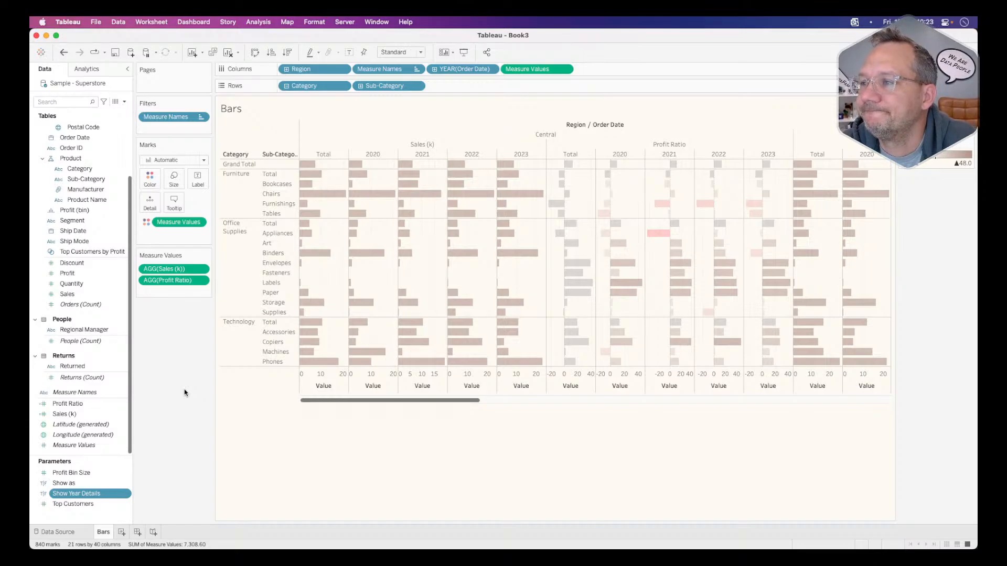
Glance at the Arc reference, and in Tableau include totals in the Profit Ratio color scale
{"action": "key", "text": "super+Tab"}
{"action": "key", "text": "super+Tab"}
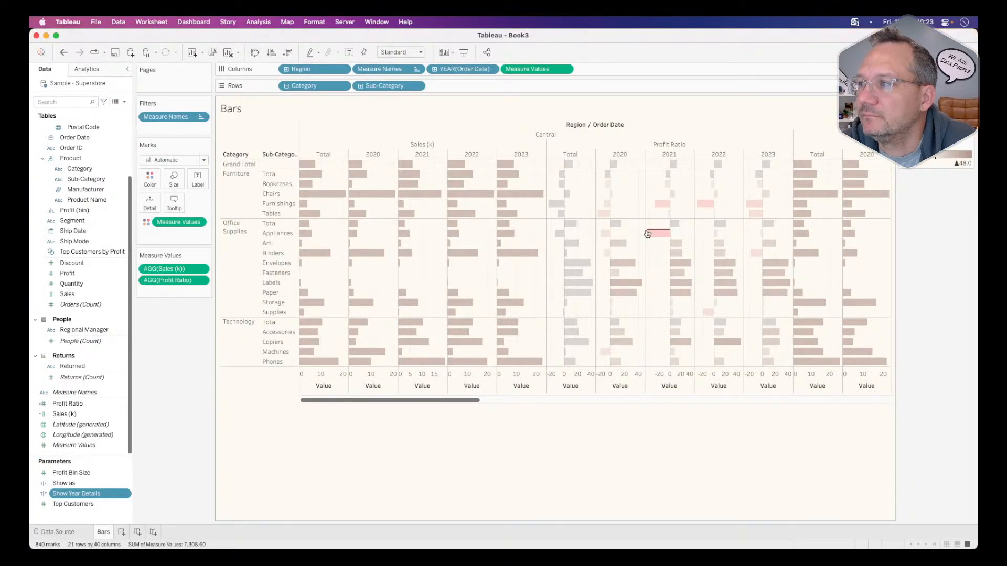
{"action": "left_click", "coordinate": [969, 142]}
{"action": "left_click", "coordinate": [955, 152]}
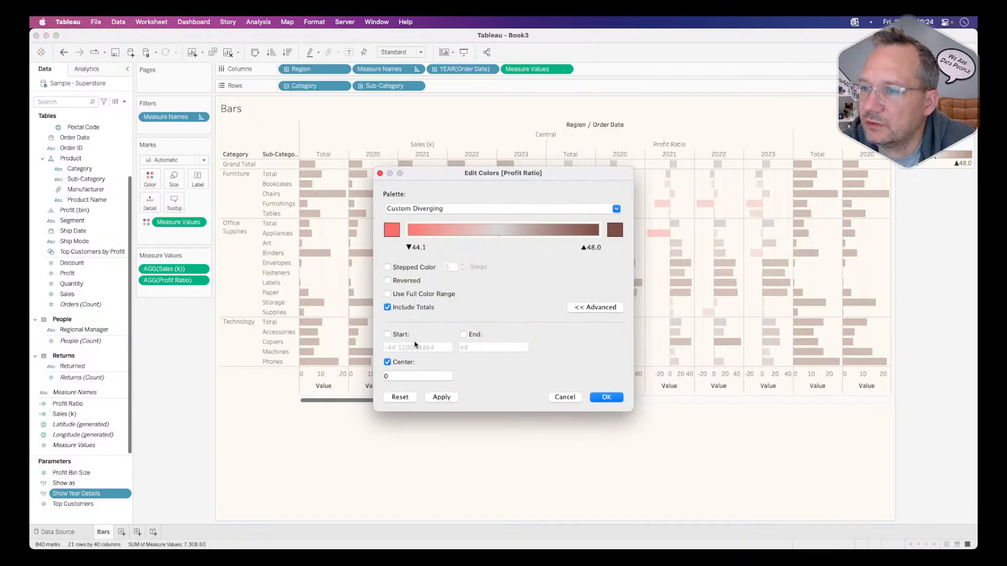
{"action": "left_click", "coordinate": [446, 398]}
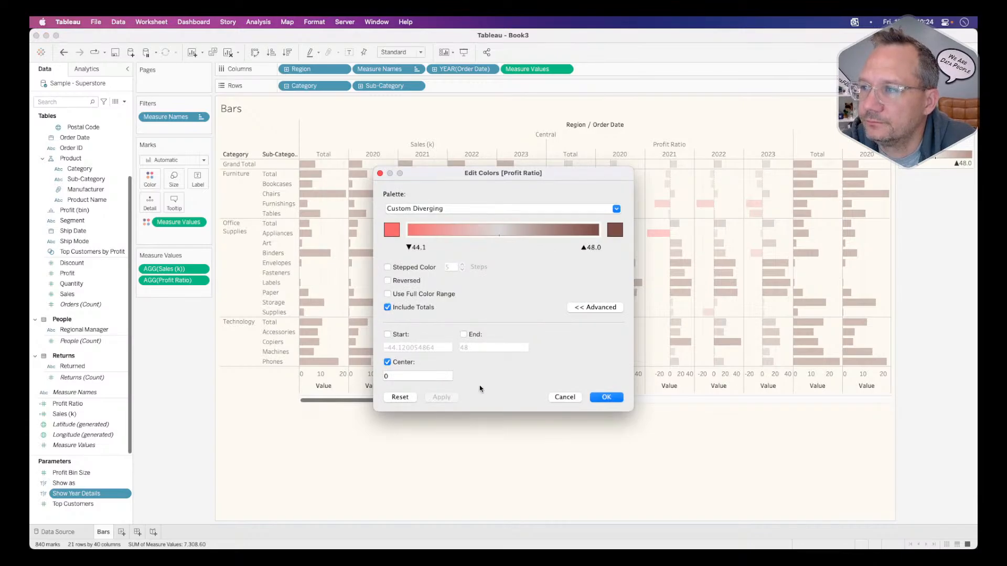
{"action": "left_click", "coordinate": [613, 396]}
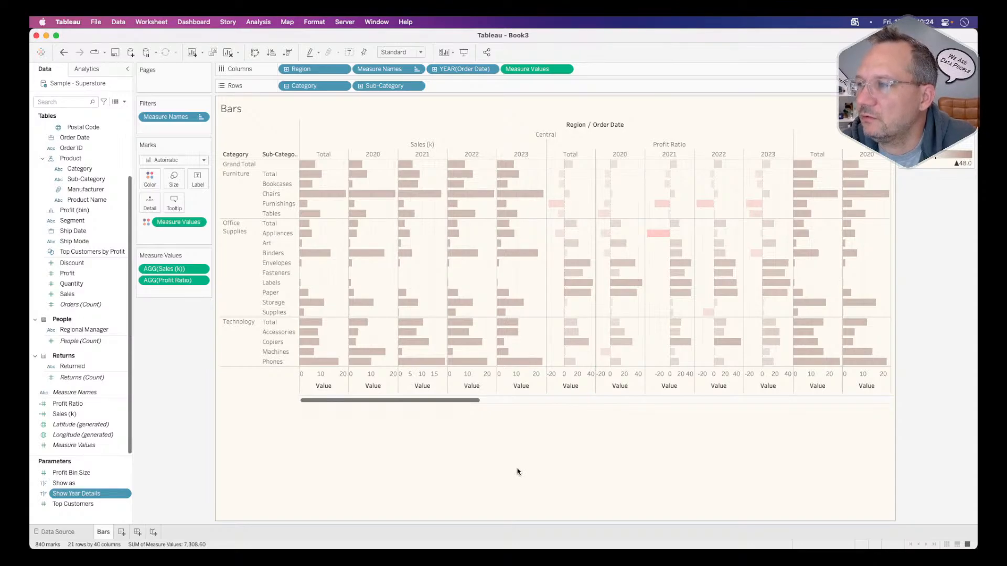
Set the opacity of the bar marks to 65%
{"action": "scroll", "coordinate": [579, 308], "scroll_direction": "right", "scroll_amount": 8}
{"action": "scroll", "coordinate": [579, 309], "scroll_direction": "left", "scroll_amount": 8}
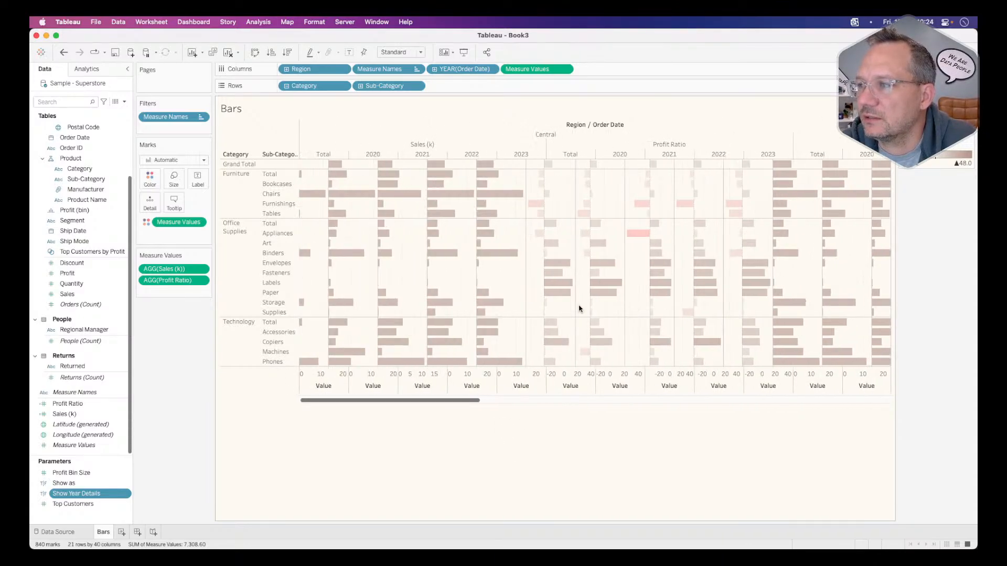
{"action": "left_click", "coordinate": [151, 178]}
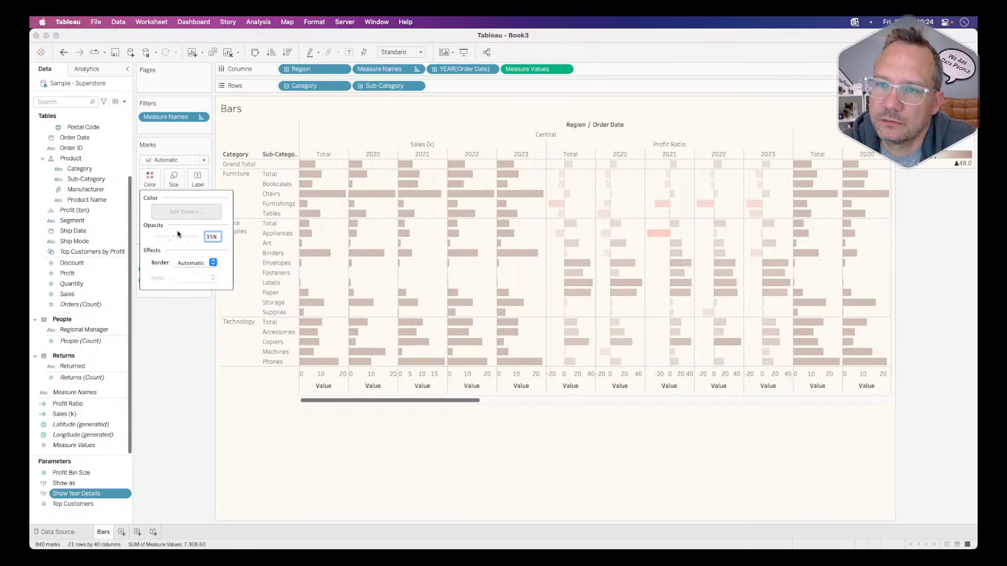
{"action": "double_click", "coordinate": [209, 235]}
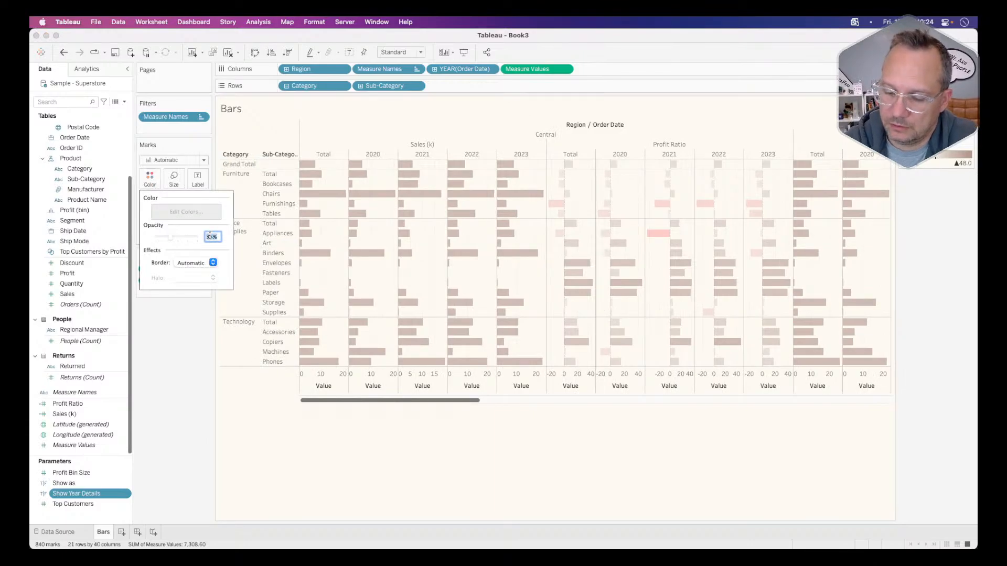
{"action": "type", "text": "65"}
{"action": "key", "text": "Return"}
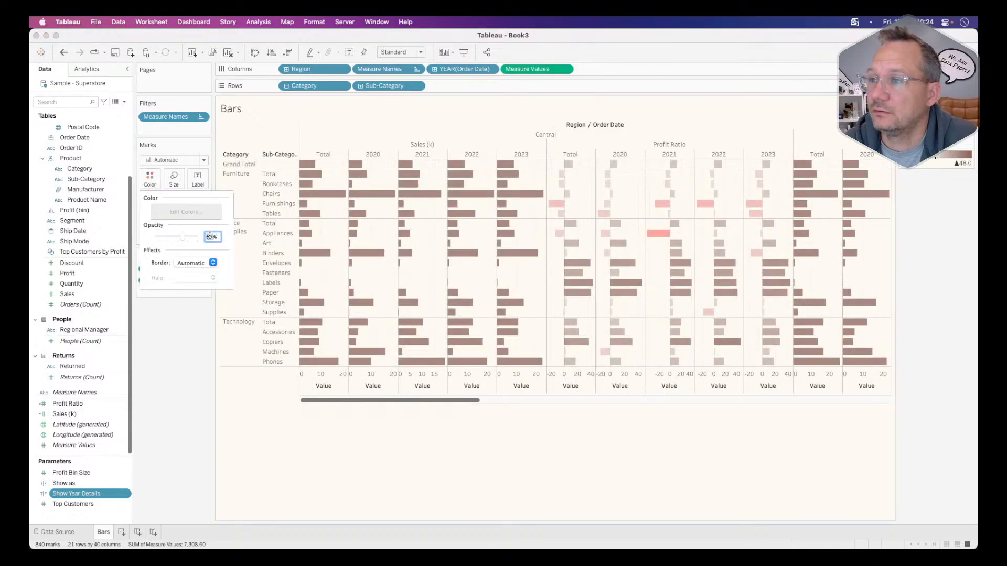
{"action": "left_click", "coordinate": [269, 409]}
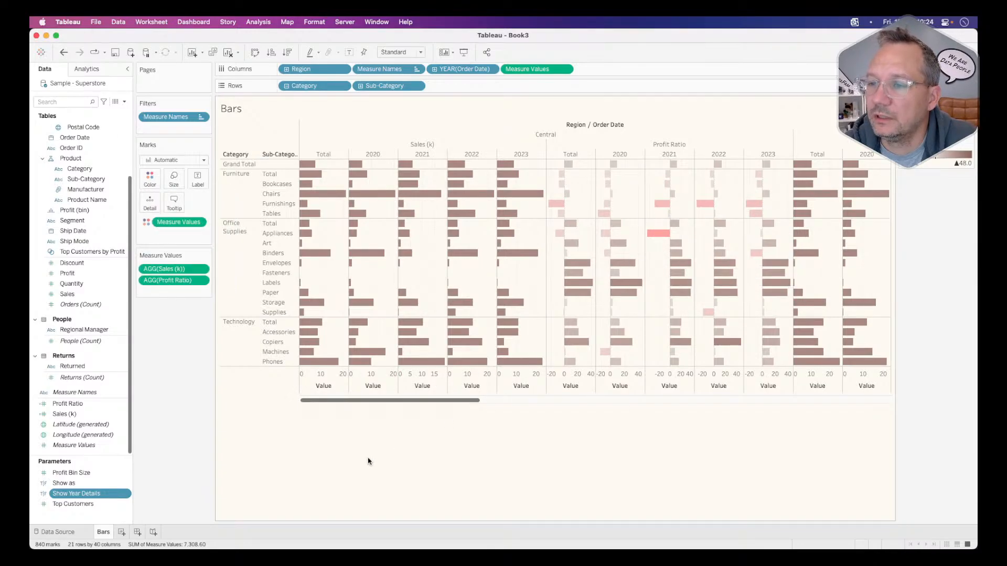
Check the year-free layout in the Arc reference, and in Tableau hide the 2020 to 2023 columns of the Bars sheet
{"action": "key", "text": "super+Tab"}
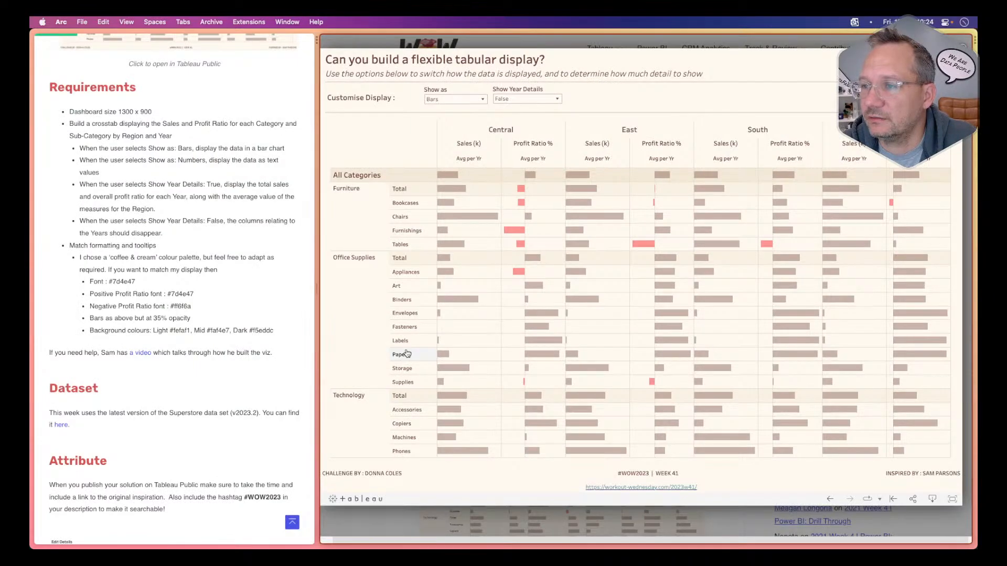
{"action": "key", "text": "super+Tab"}
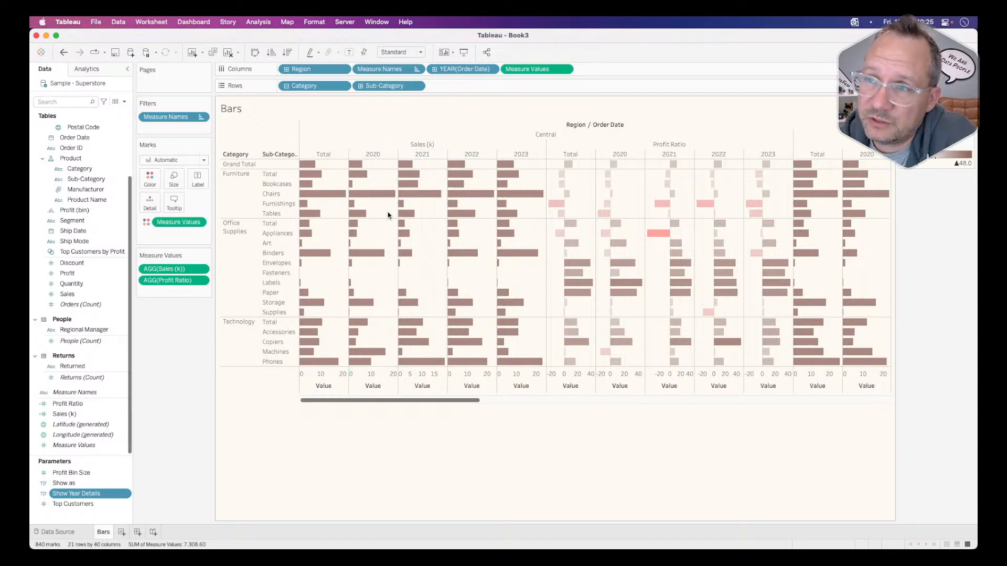
{"action": "left_click", "coordinate": [375, 156]}
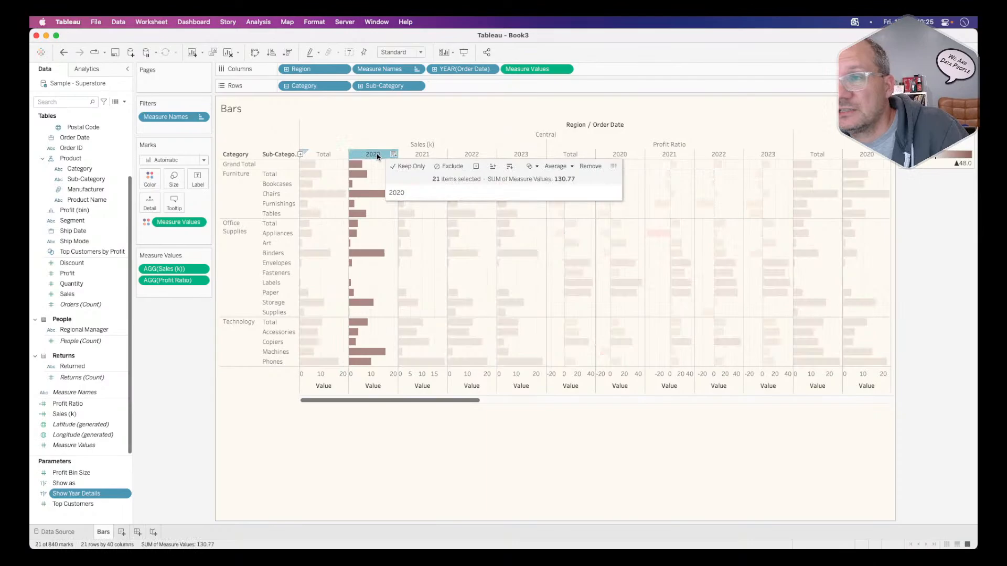
{"action": "left_click", "coordinate": [513, 155], "text": "shift"}
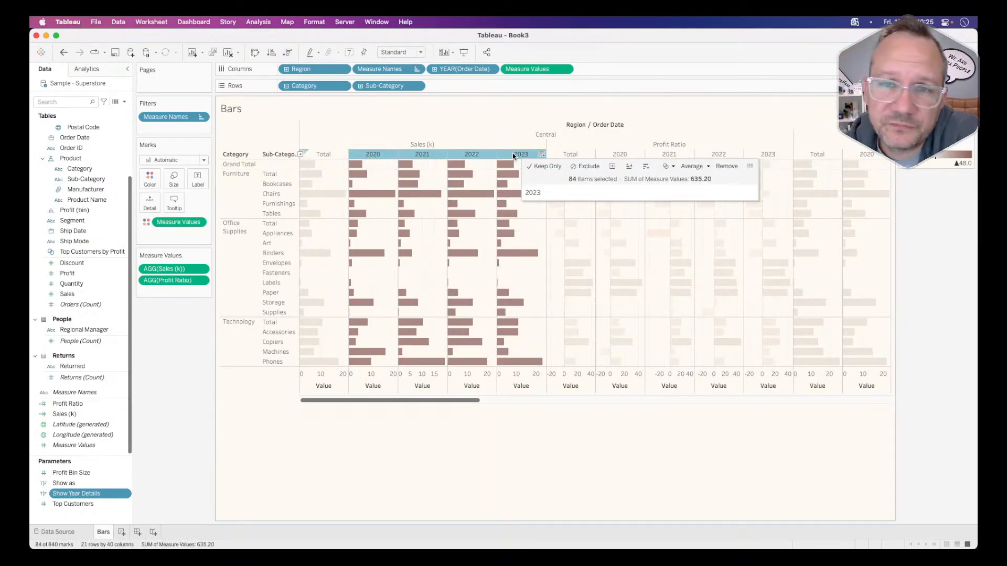
{"action": "right_click", "coordinate": [513, 156]}
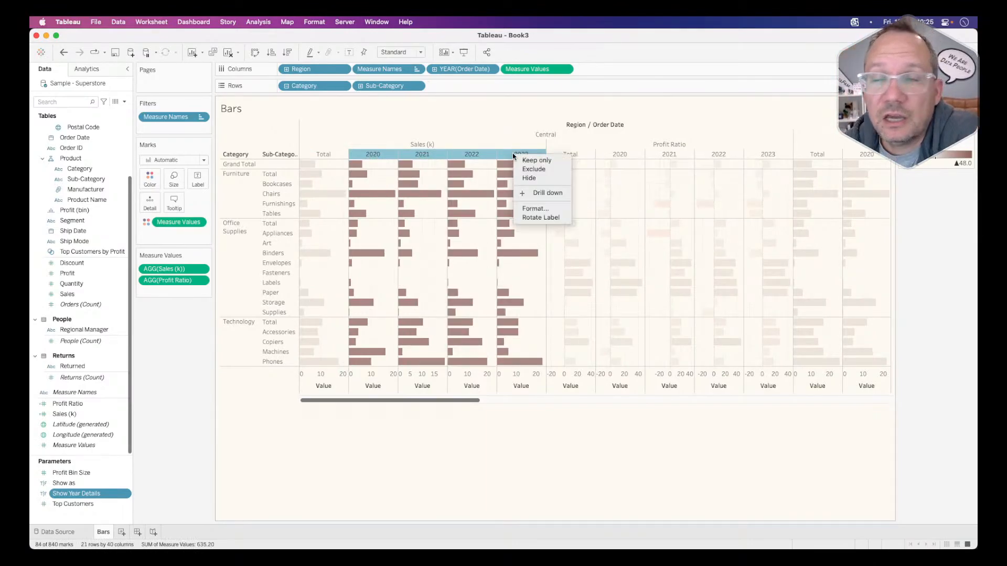
{"action": "left_click", "coordinate": [535, 178]}
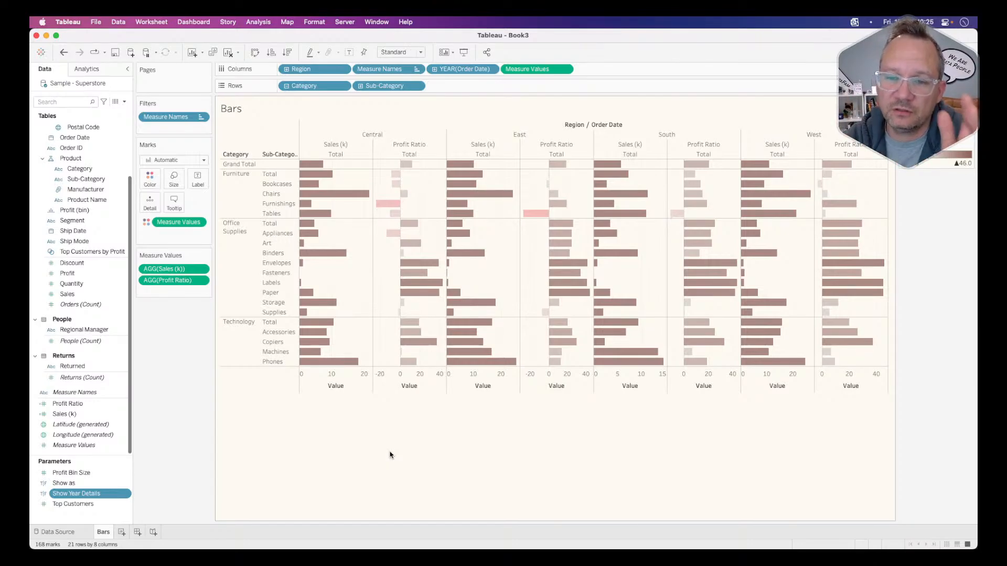
Create a new worksheet and lay out Order Date by year and quarter across its columns
{"action": "left_click", "coordinate": [122, 532]}
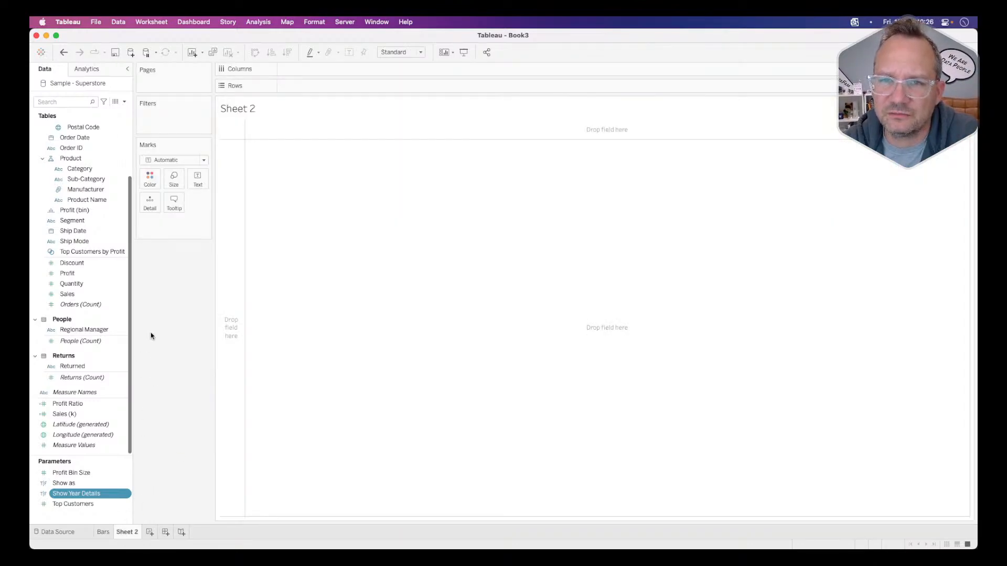
{"action": "left_click", "coordinate": [84, 159]}
{"action": "left_click", "coordinate": [84, 138]}
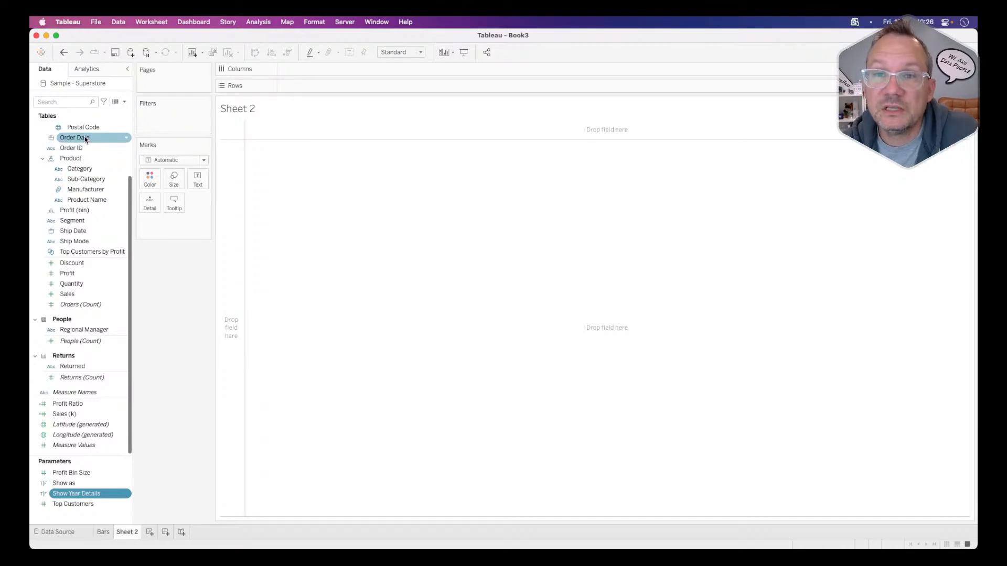
{"action": "left_click_drag", "start_coordinate": [85, 138], "coordinate": [305, 68]}
{"action": "left_click", "coordinate": [287, 70]}
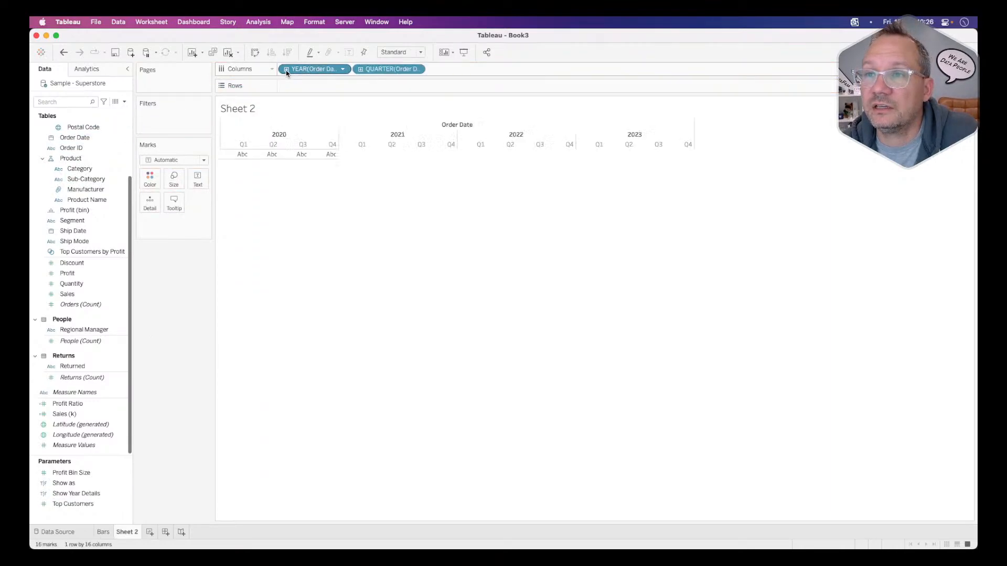
{"action": "left_click", "coordinate": [417, 70]}
{"action": "left_click", "coordinate": [417, 71]}
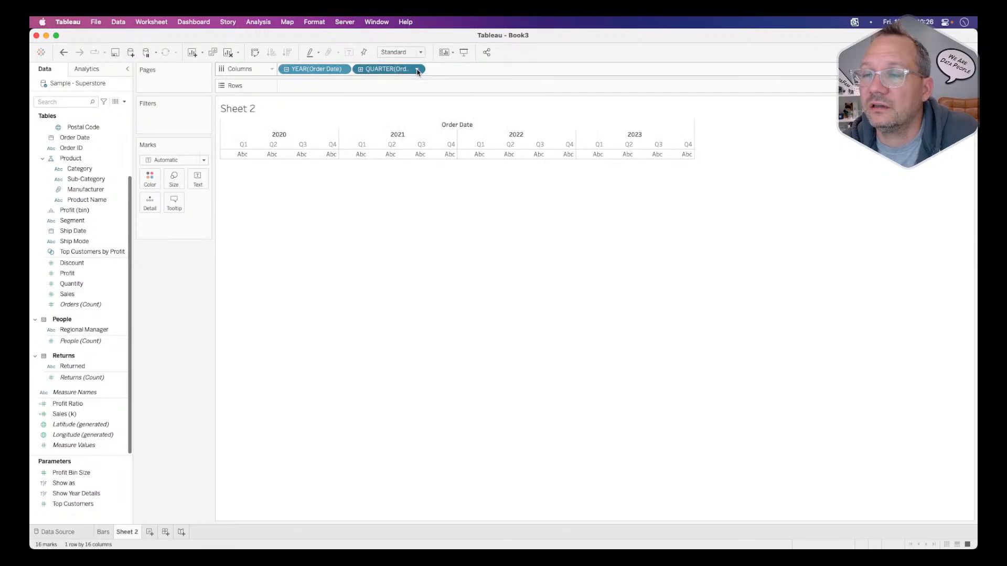
Plot Sales (k) on the rows of Sheet 2 and apply the Year Over Year Growth quick table calculation
{"action": "left_click", "coordinate": [77, 425]}
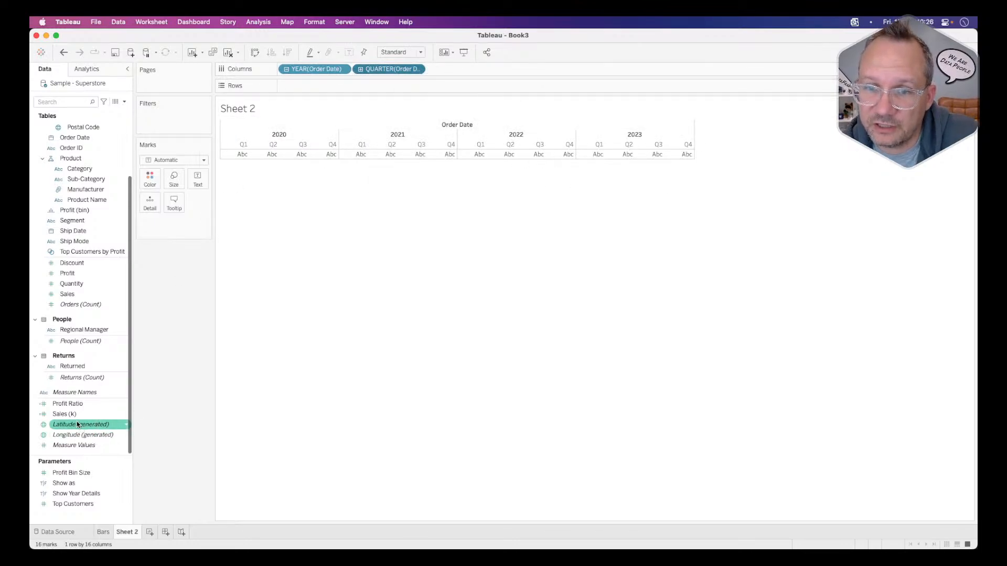
{"action": "left_click_drag", "start_coordinate": [74, 414], "coordinate": [305, 89]}
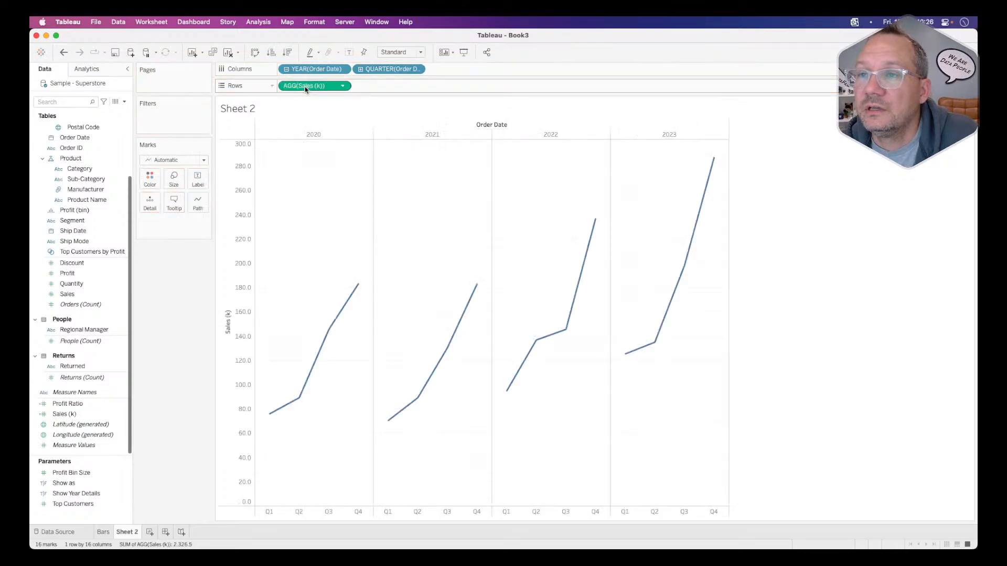
{"action": "left_click", "coordinate": [344, 86]}
{"action": "mouse_move", "coordinate": [336, 217]}
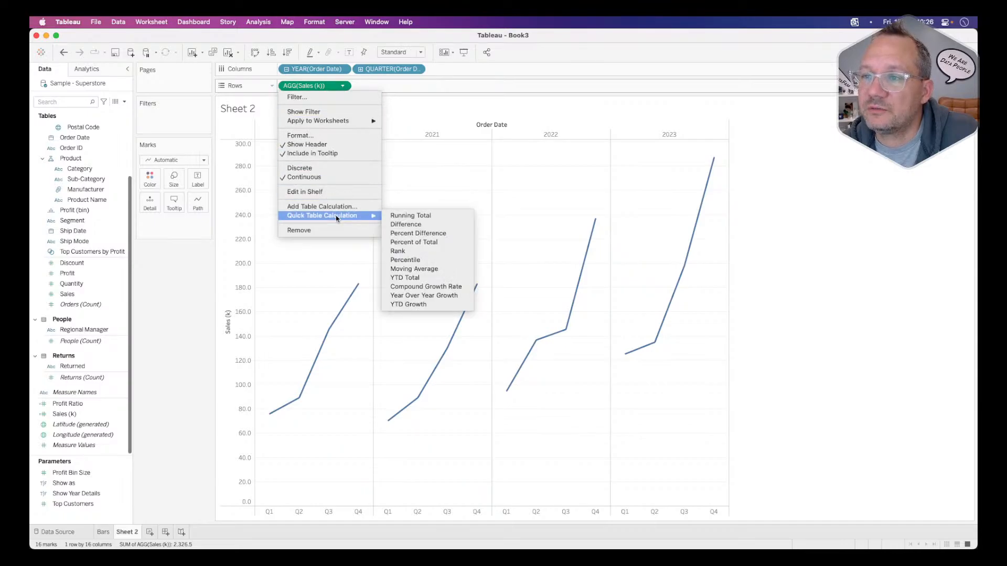
{"action": "left_click", "coordinate": [435, 296]}
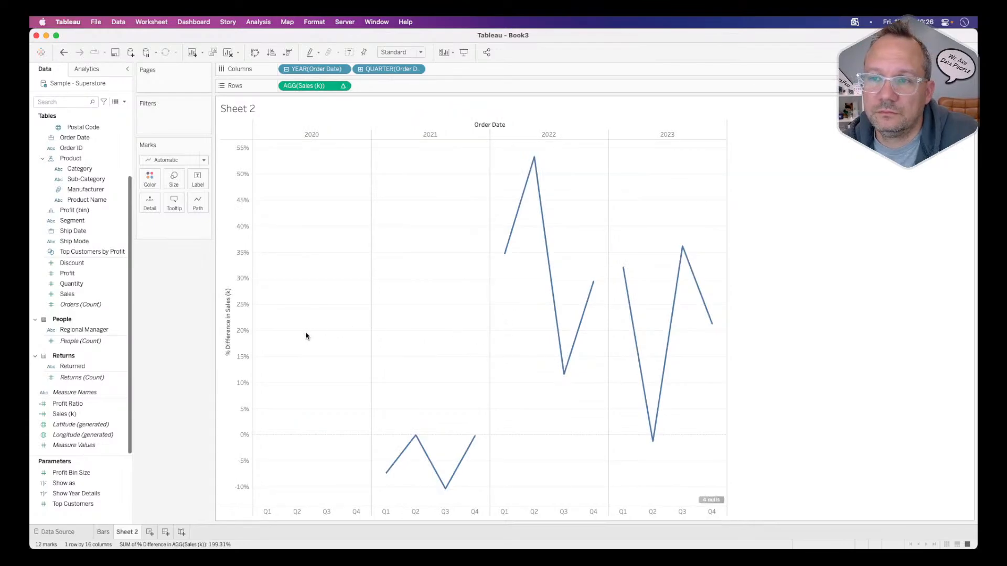
Filter the Order Date years in Sheet 2 to only 2022 and 2023
{"action": "left_click", "coordinate": [344, 69]}
{"action": "left_click", "coordinate": [338, 82]}
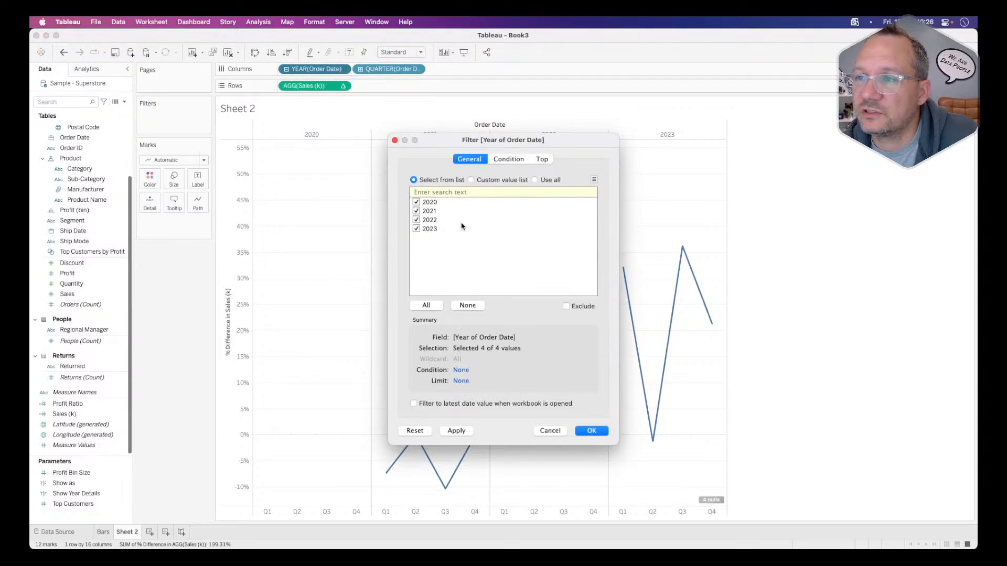
{"action": "left_click", "coordinate": [416, 211]}
{"action": "left_click", "coordinate": [417, 203]}
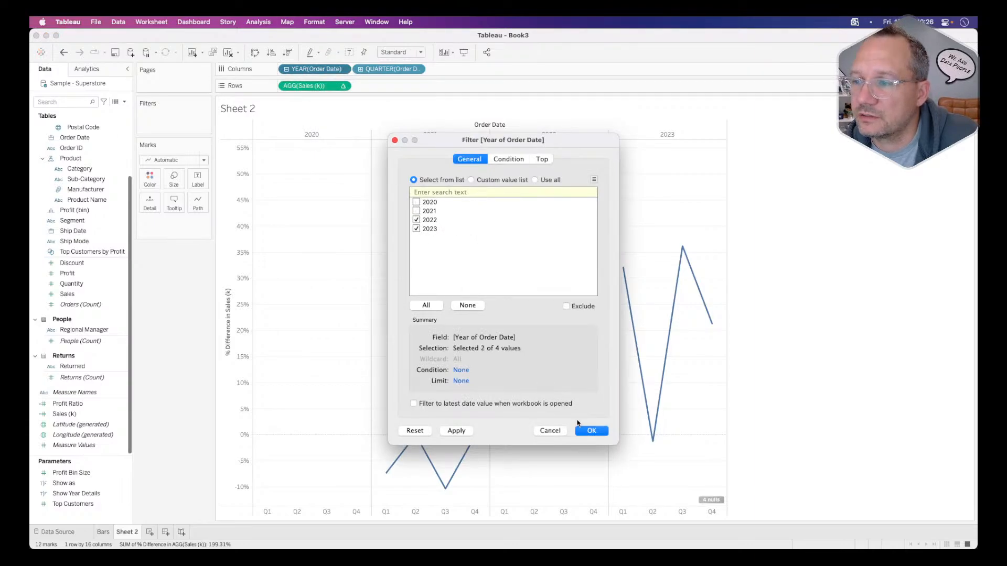
{"action": "left_click", "coordinate": [591, 431]}
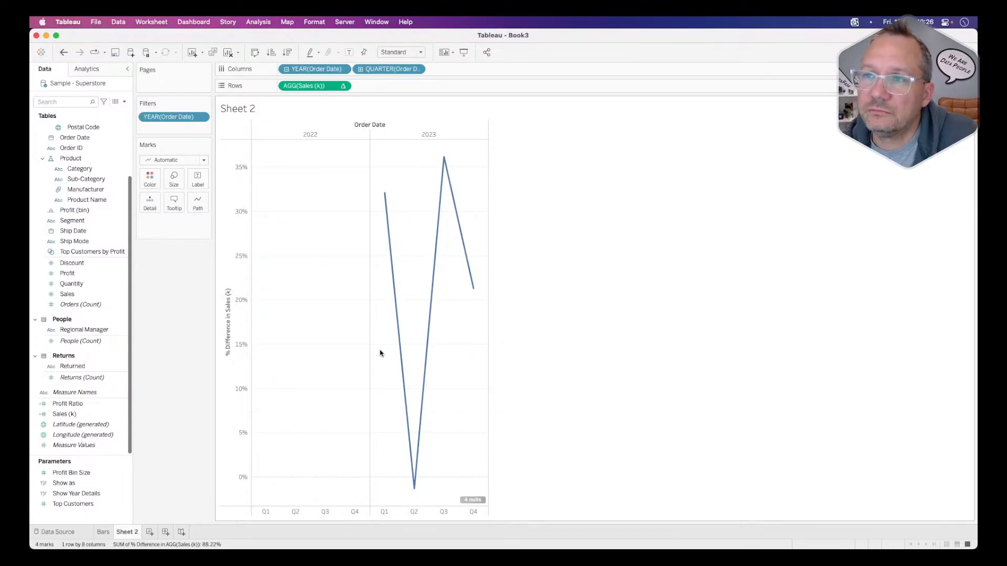
Change the Order Date quarters in Sheet 2 to months and display the growth values as bars
{"action": "left_click", "coordinate": [417, 69]}
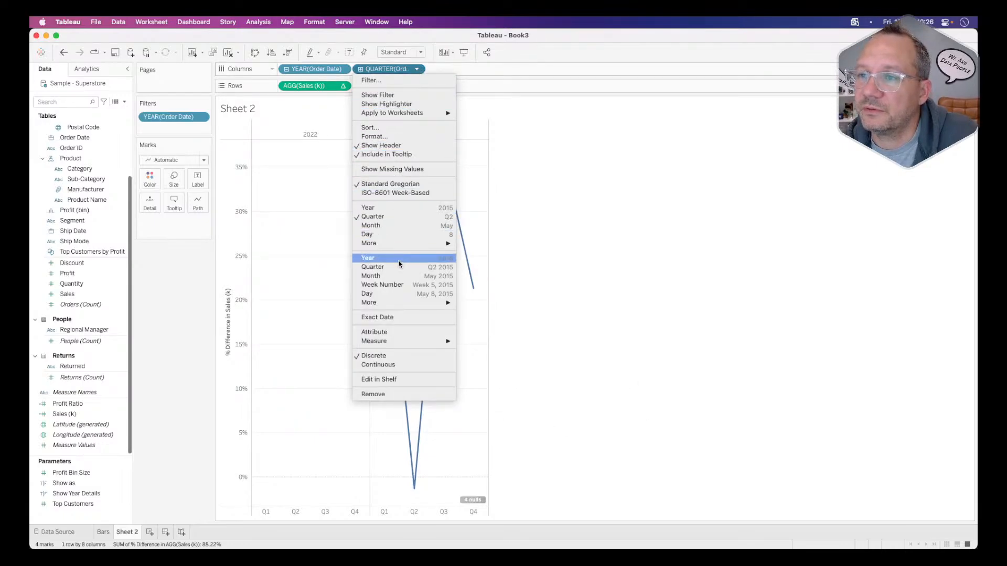
{"action": "left_click", "coordinate": [385, 226]}
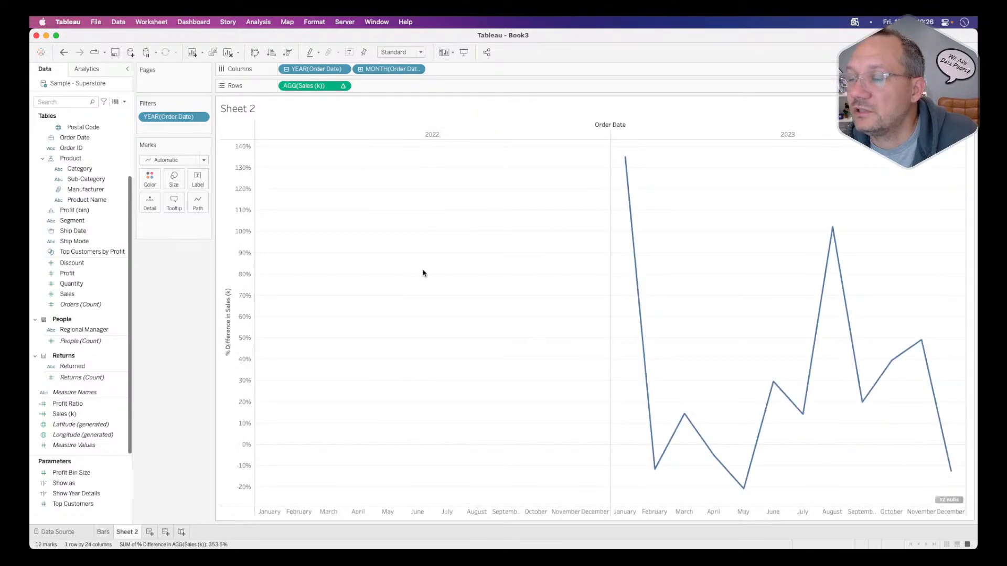
{"action": "left_click", "coordinate": [168, 160]}
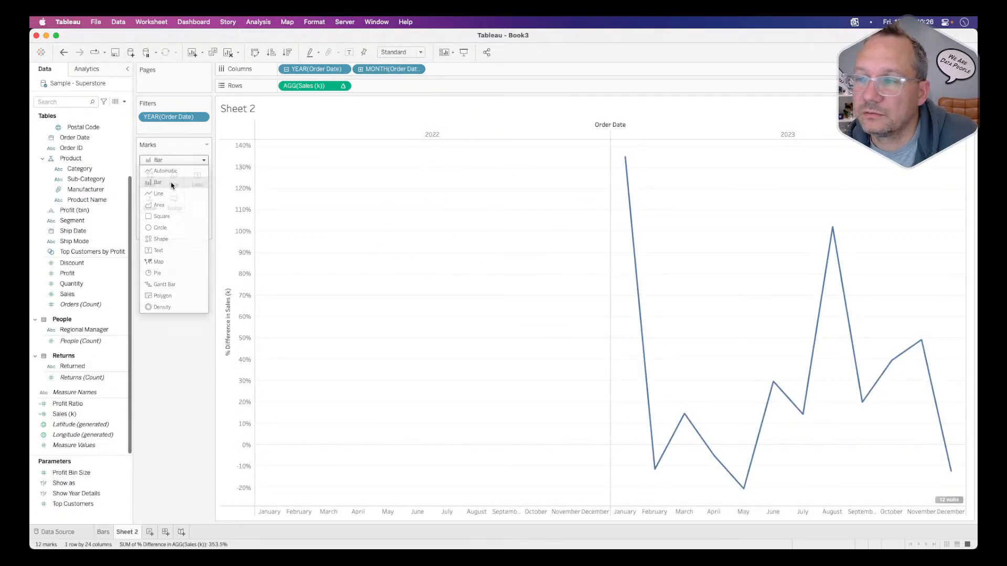
{"action": "left_click", "coordinate": [171, 184]}
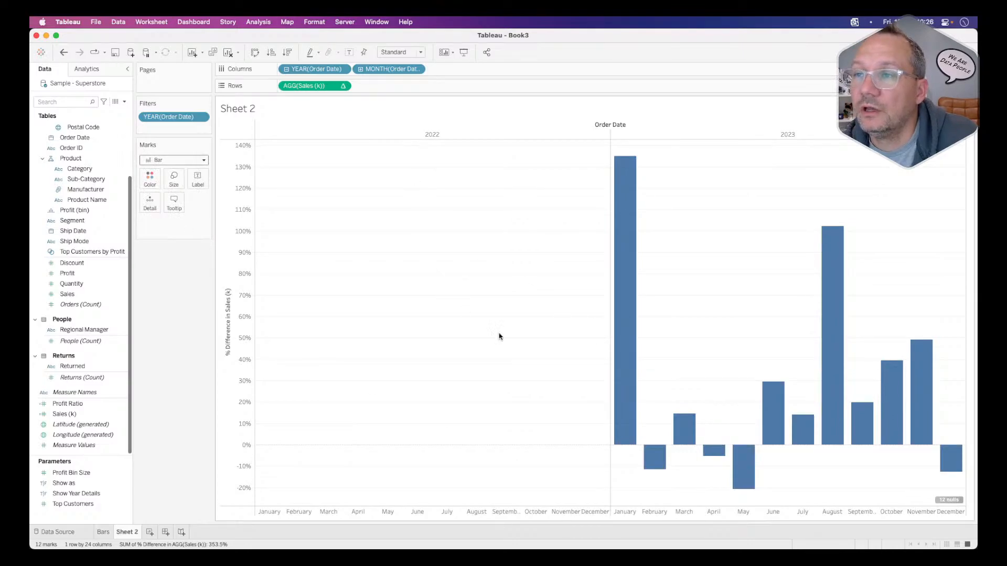
{"action": "mouse_move", "coordinate": [636, 350]}
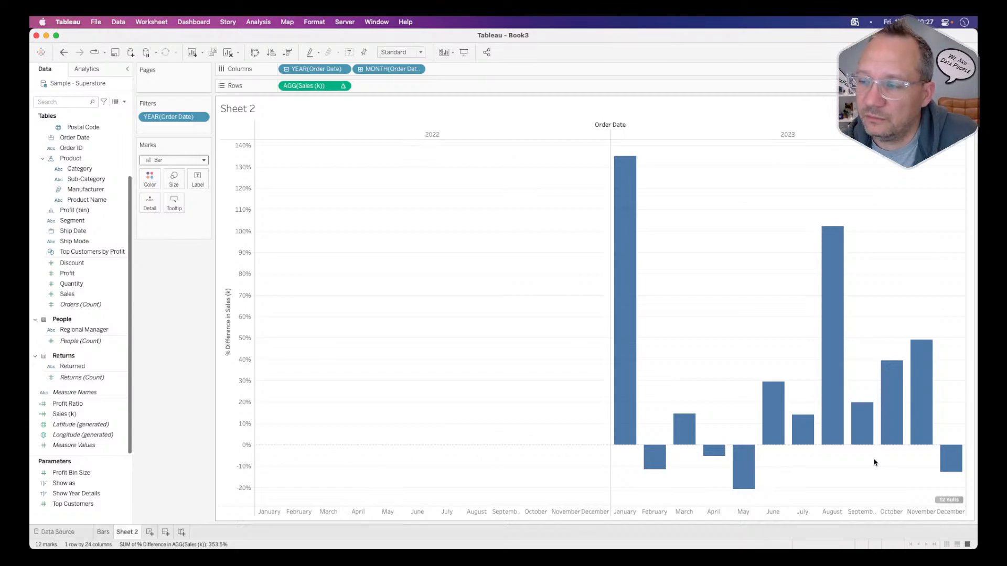
Try excluding the 2022 column from the growth chart, and undo the exclusion
{"action": "right_click", "coordinate": [374, 135]}
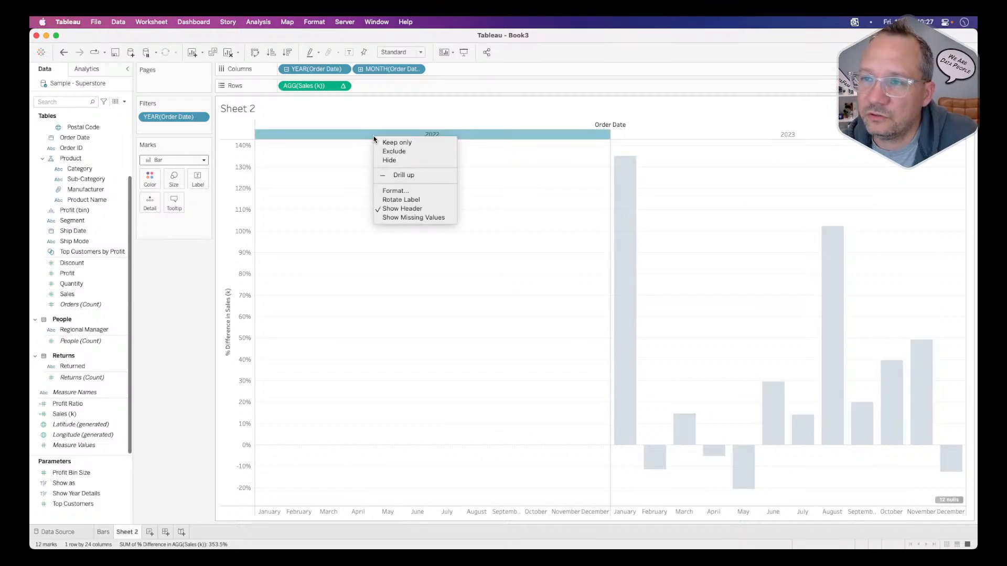
{"action": "left_click", "coordinate": [405, 152]}
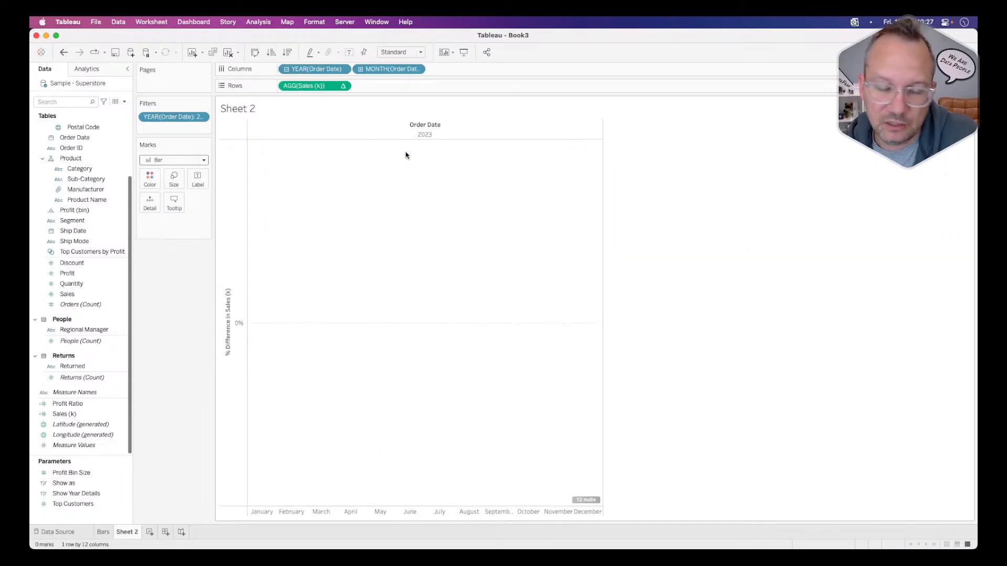
{"action": "key", "text": "super+z"}
Hide the 2022 column in the growth chart, and delete Sheet 2
{"action": "right_click", "coordinate": [408, 135]}
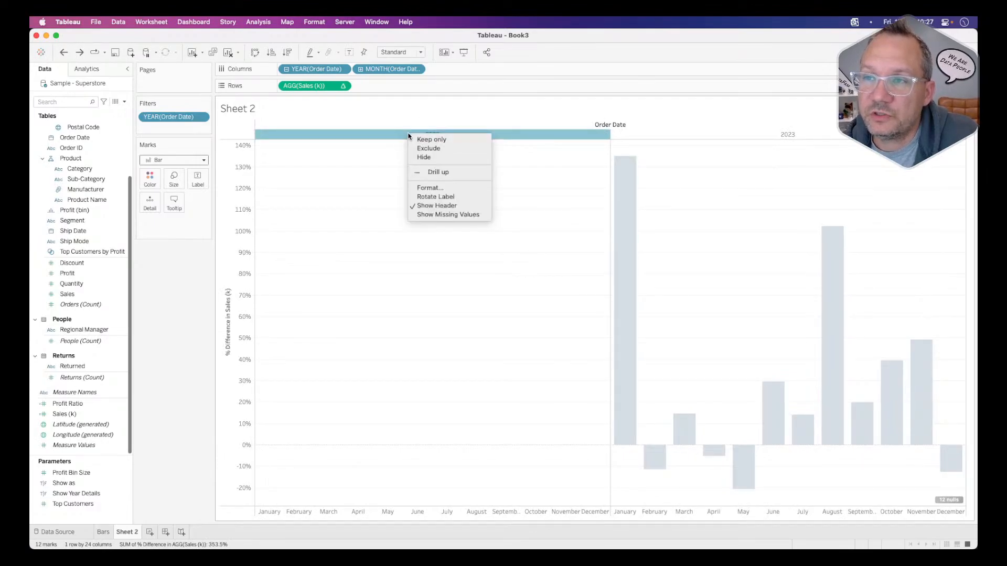
{"action": "left_click", "coordinate": [429, 157]}
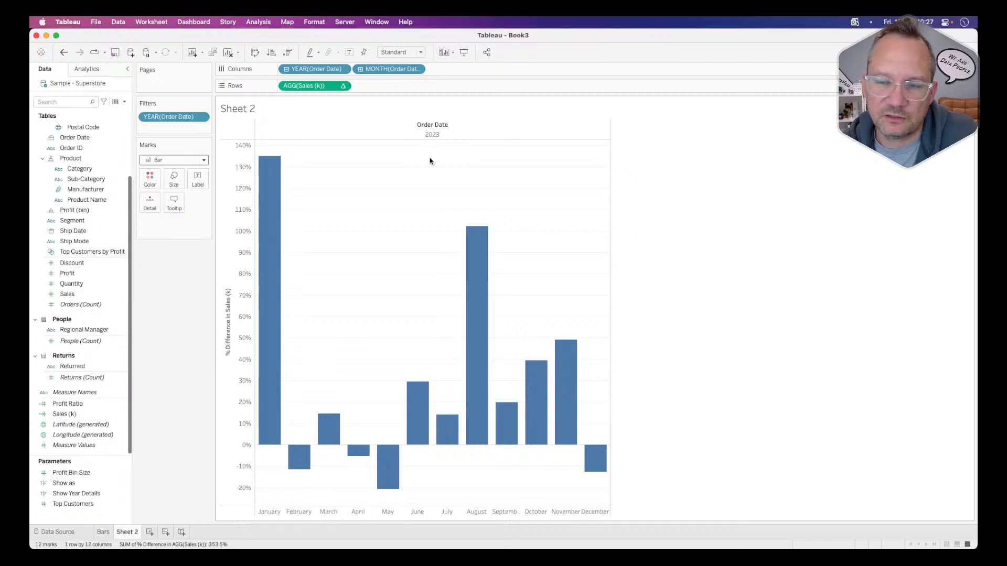
{"action": "right_click", "coordinate": [126, 532]}
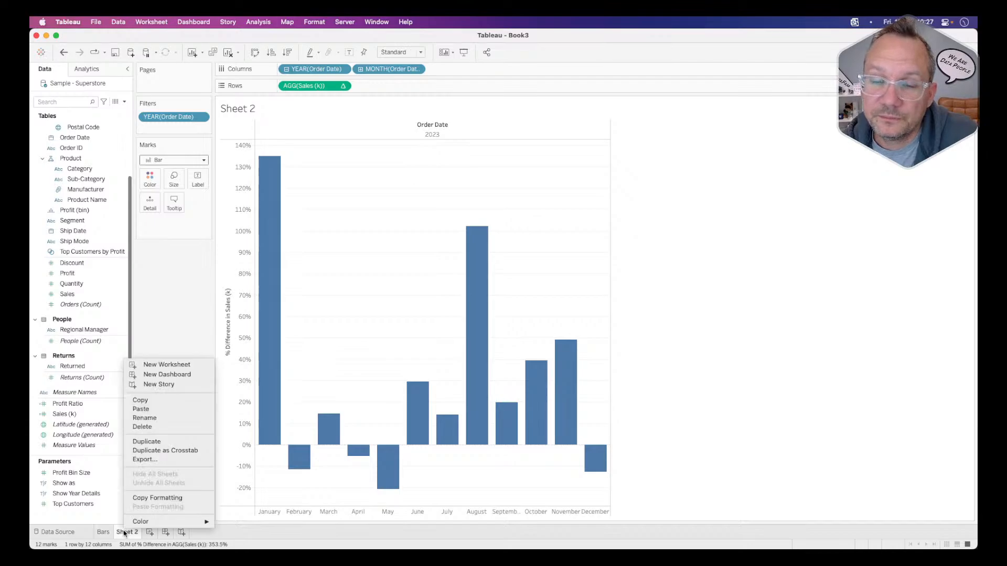
{"action": "left_click", "coordinate": [151, 424]}
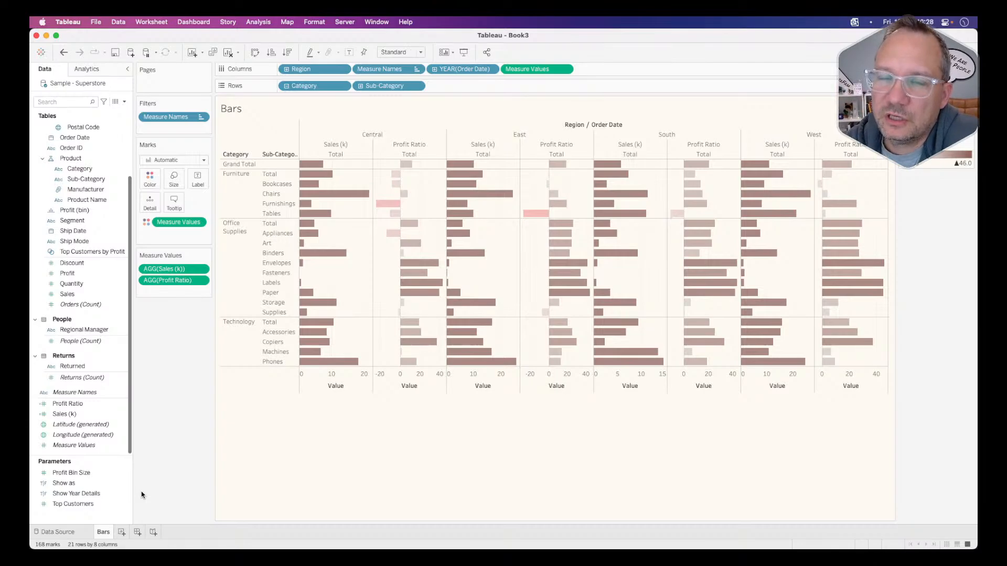
Start a new calculated field named Show/Hide Years
{"action": "left_click", "coordinate": [124, 102]}
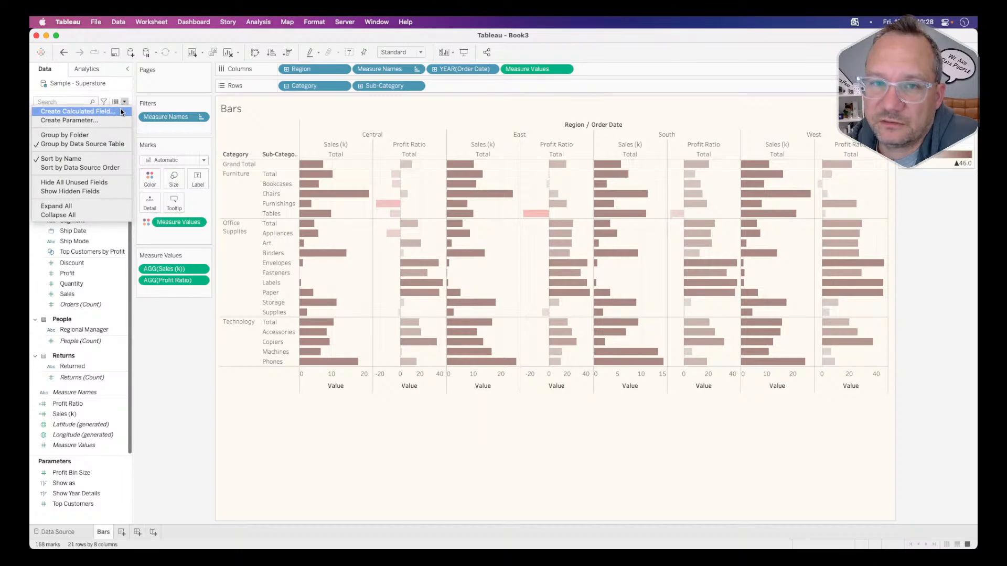
{"action": "left_click", "coordinate": [121, 112]}
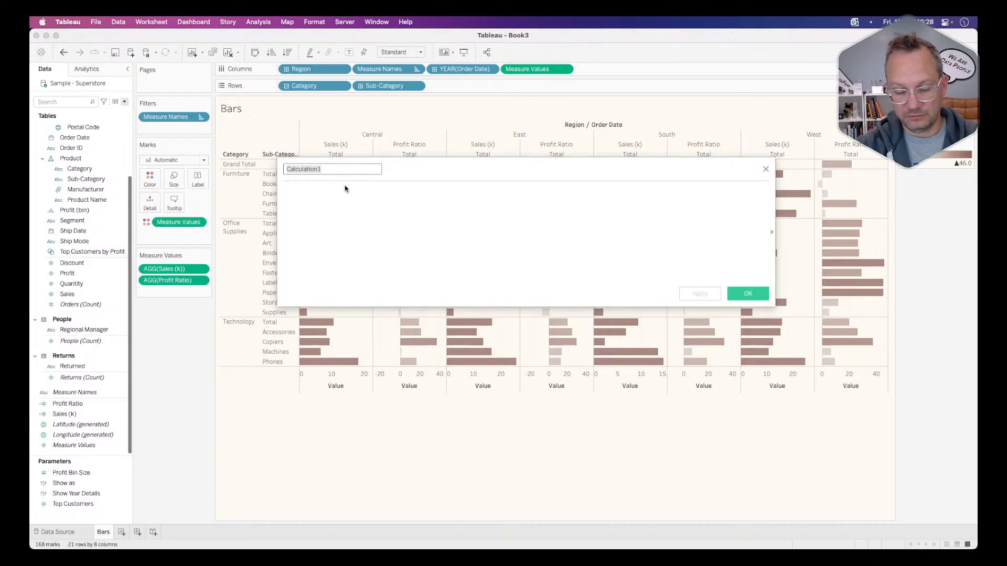
{"action": "type", "text": "Show"}
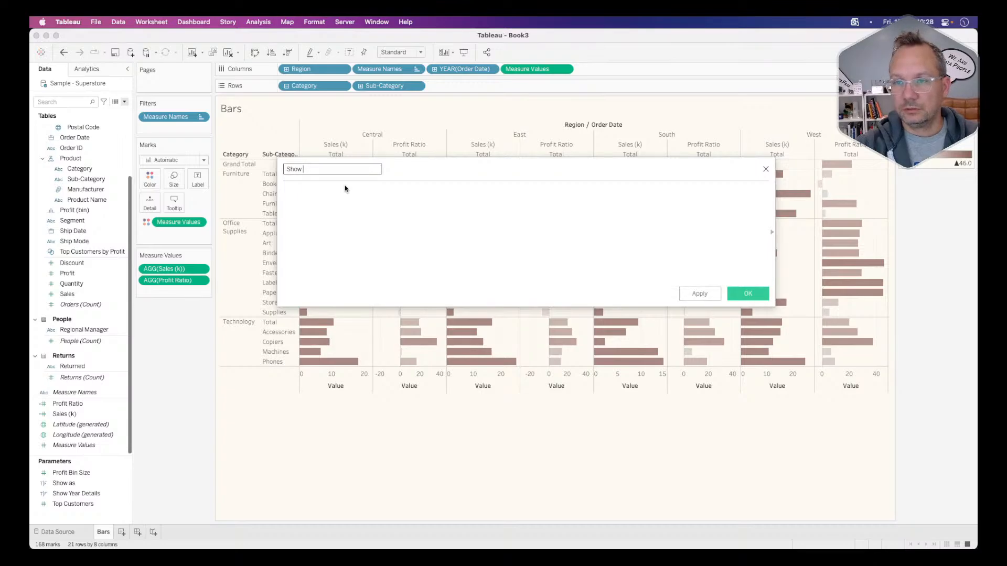
{"action": "type", "text": "/"}
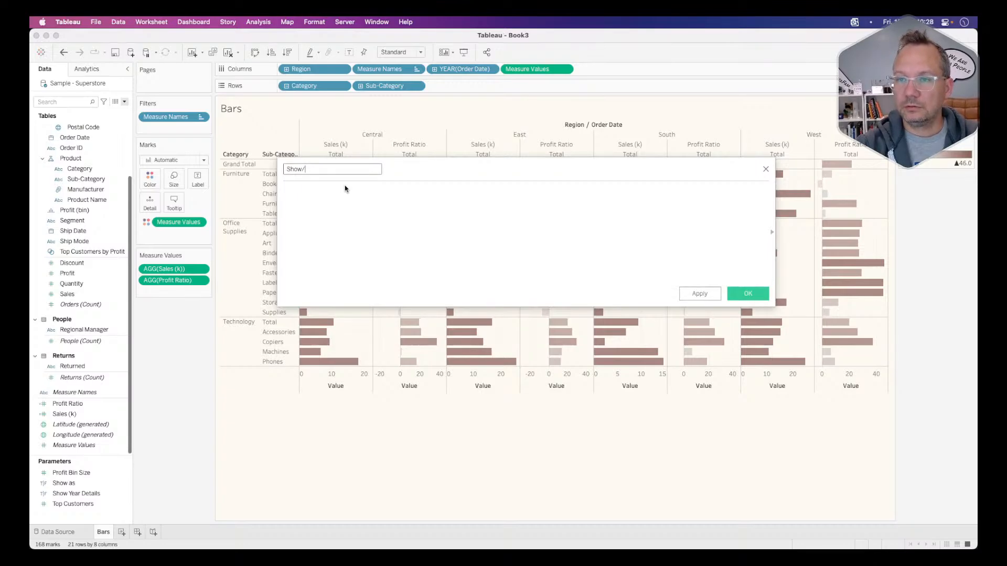
{"action": "type", "text": "Hide Years"}
{"action": "left_click", "coordinate": [344, 188]}
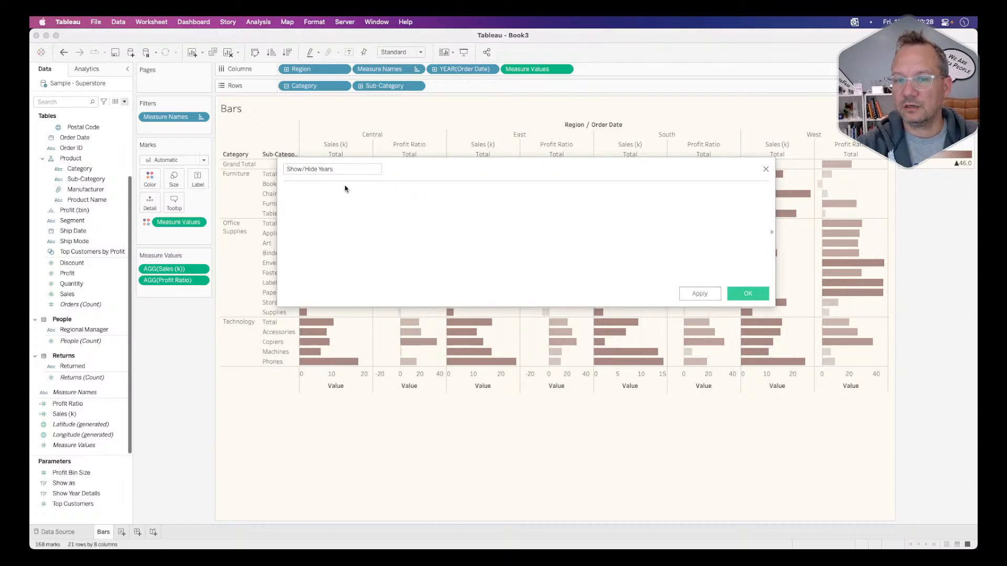
Define the Show/Hide Years calculation as if [Show Year Details] then "Show" else "Hide" END, and save it
{"action": "type", "text": "if "}
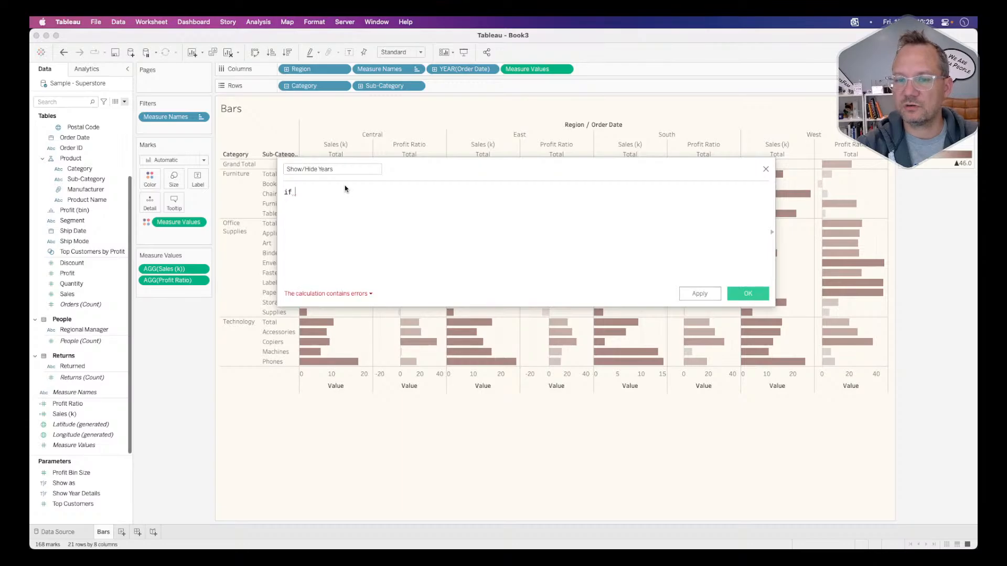
{"action": "type", "text": "show"}
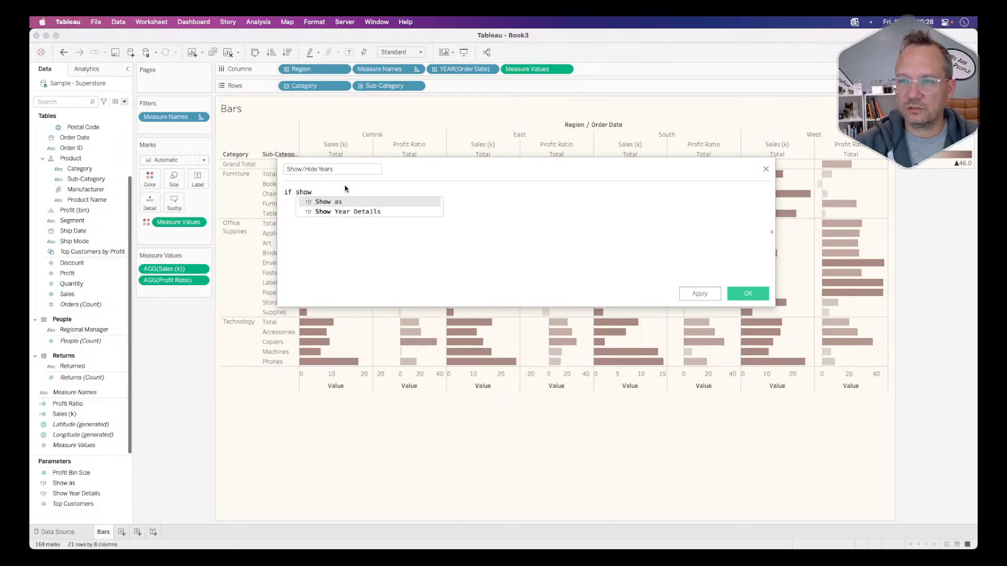
{"action": "key", "text": "Return"}
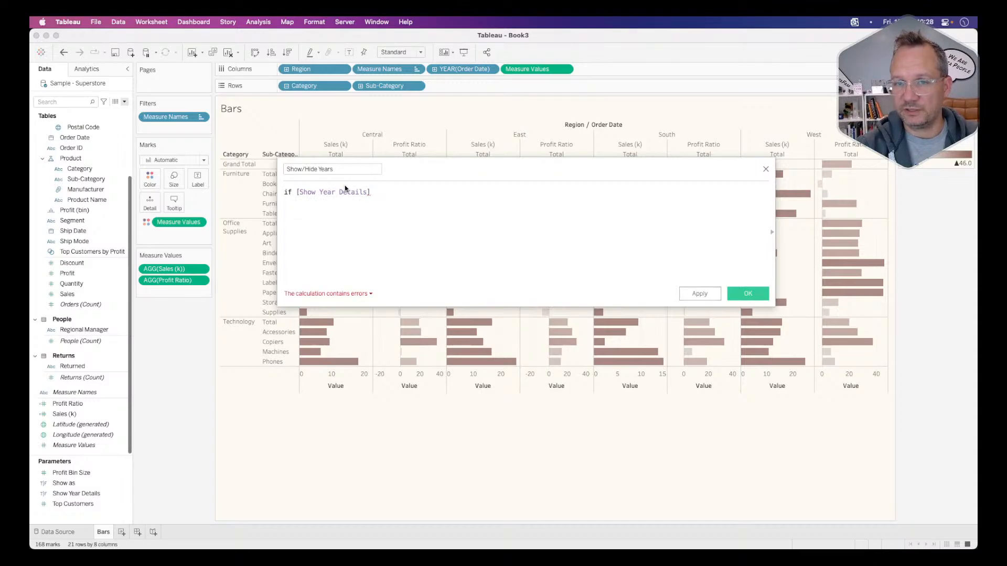
{"action": "type", "text": "th"}
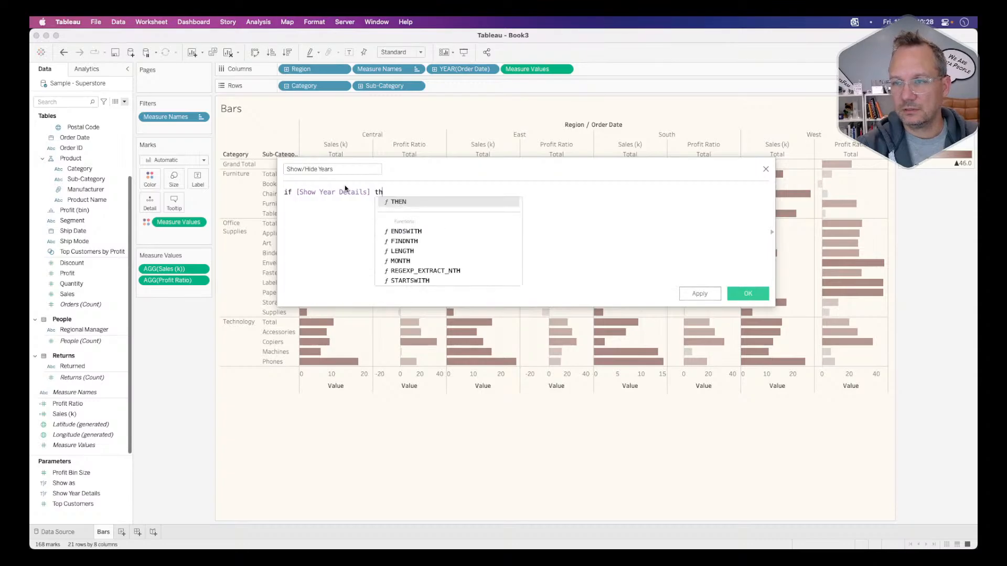
{"action": "type", "text": "en \"Show\" else \"hide"}
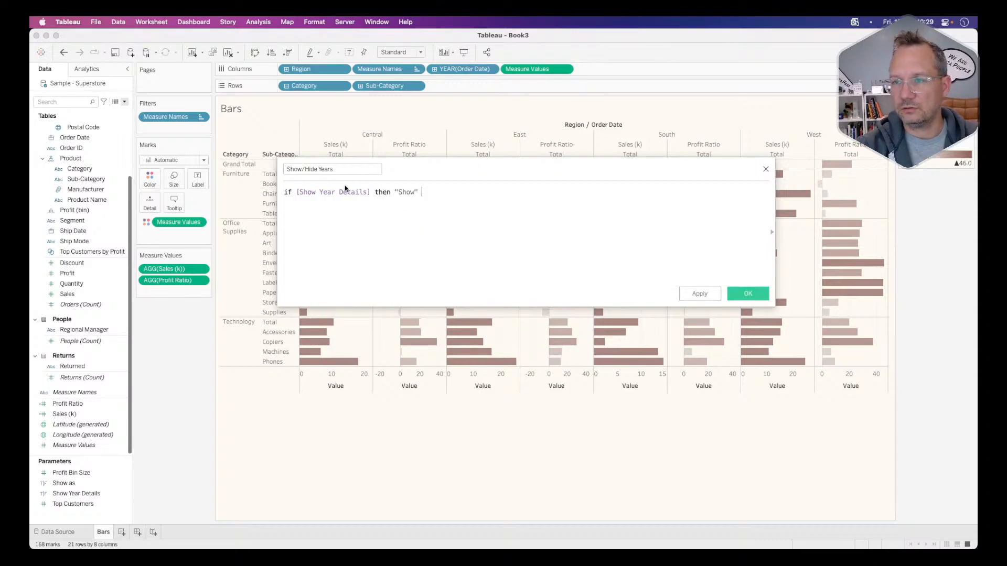
{"action": "key", "text": "BackSpace"}
{"action": "key", "text": "BackSpace"}
{"action": "key", "text": "BackSpace"}
{"action": "key", "text": "BackSpace"}
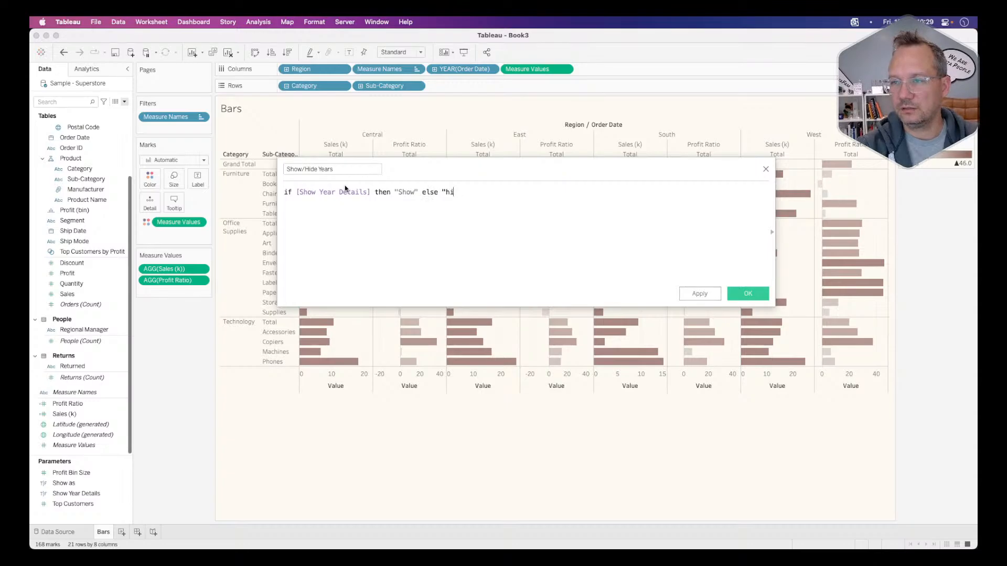
{"action": "type", "text": "Hide\""}
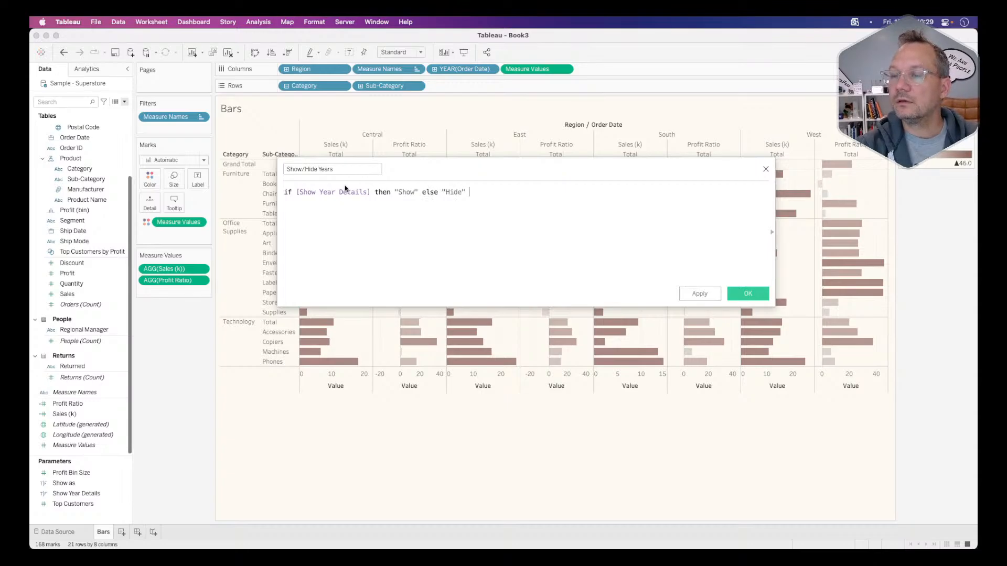
{"action": "type", "text": " END"}
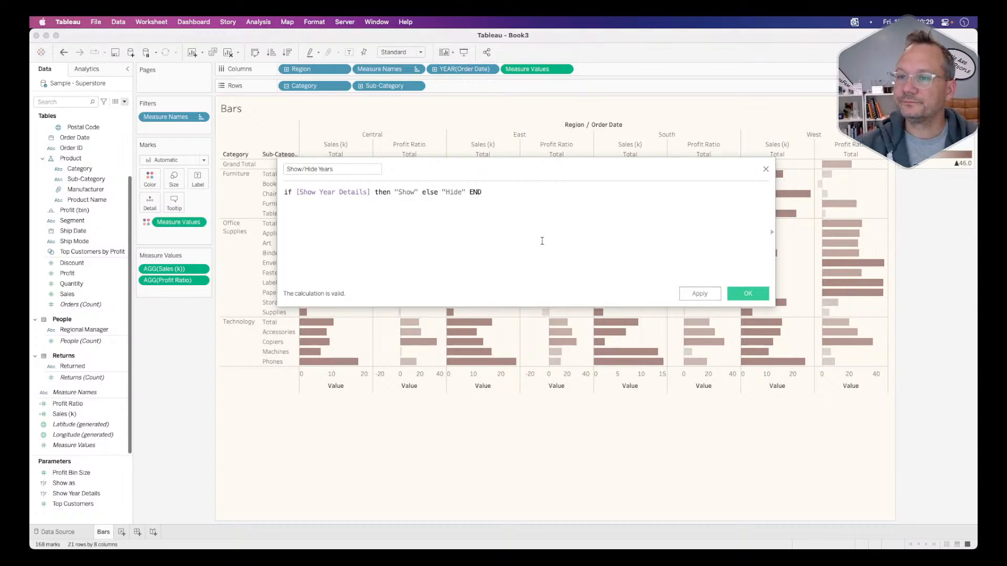
{"action": "left_click", "coordinate": [749, 294]}
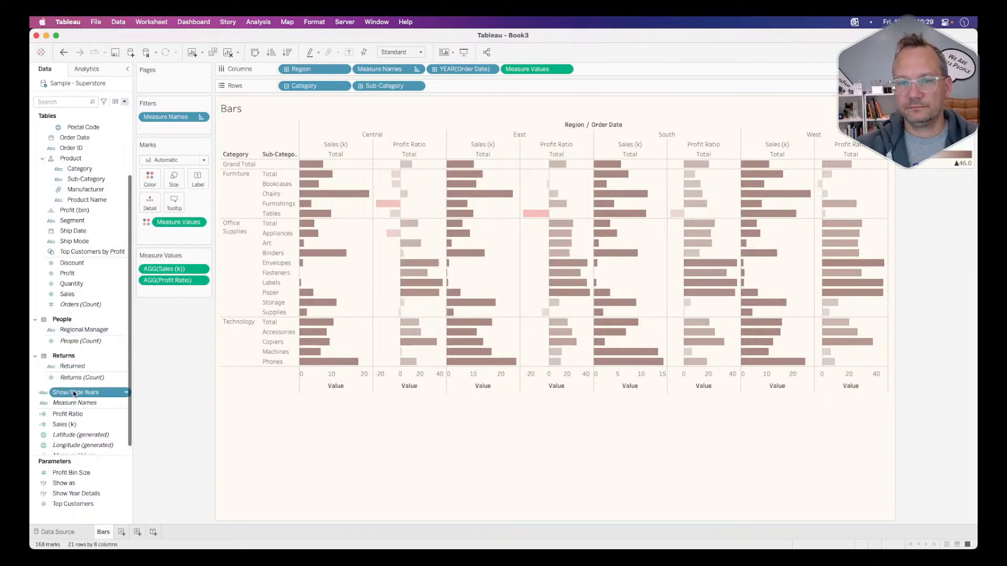
Add Show/Hide Years to the columns after YEAR(Order Date), and display the Show Year Details parameter set to True
{"action": "mouse_move", "coordinate": [74, 396]}
{"action": "left_mouse_down"}
{"action": "mouse_move", "coordinate": [233, 294]}
{"action": "mouse_move", "coordinate": [490, 99]}
{"action": "mouse_move", "coordinate": [495, 74]}
{"action": "left_mouse_up"}
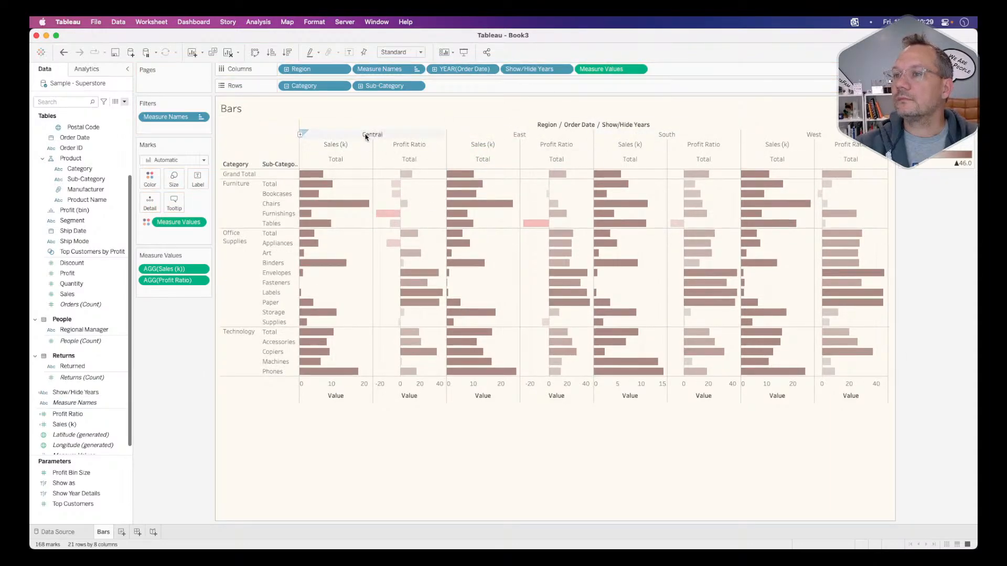
{"action": "left_click", "coordinate": [94, 493]}
{"action": "right_click", "coordinate": [93, 494]}
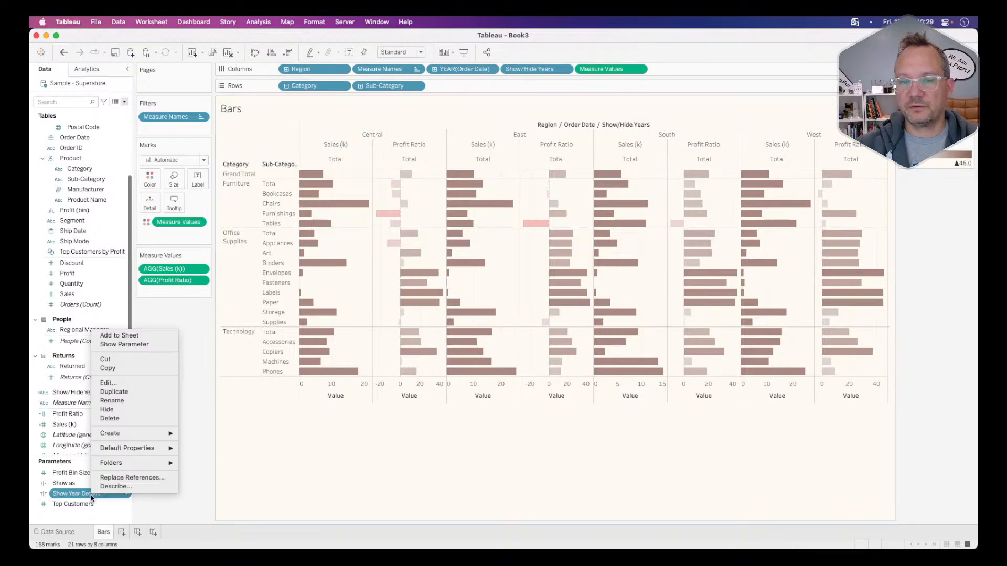
{"action": "left_click", "coordinate": [157, 344]}
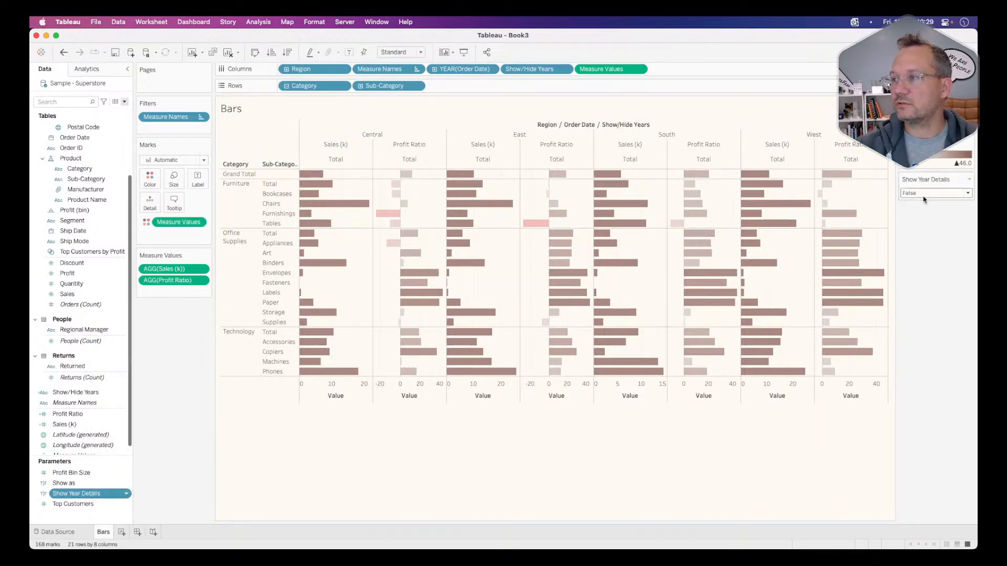
{"action": "left_click", "coordinate": [938, 193]}
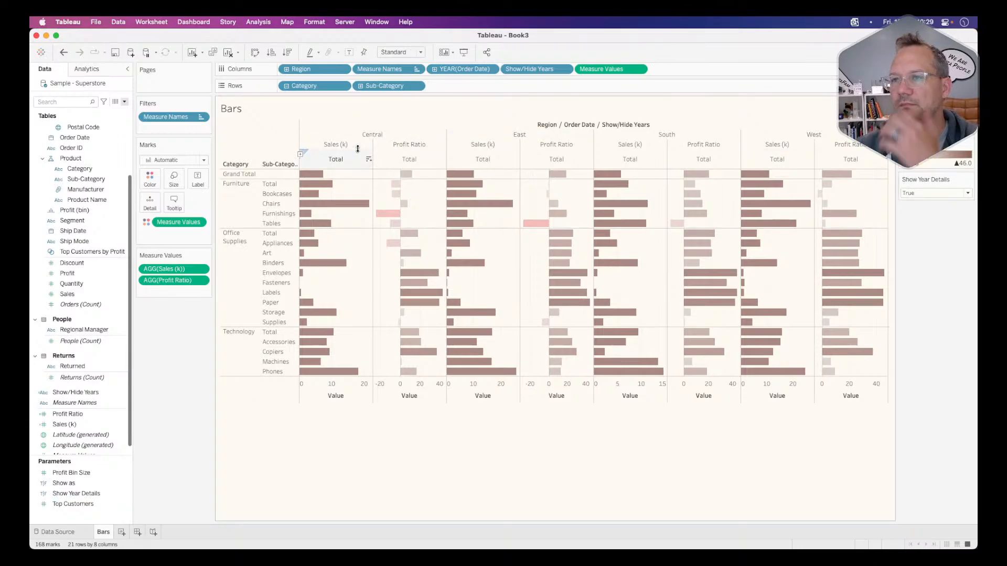
Place Show/Hide Years before YEAR(Order Date) in the columns, and show the hidden data of the year field
{"action": "left_click_drag", "start_coordinate": [522, 68], "coordinate": [429, 69]}
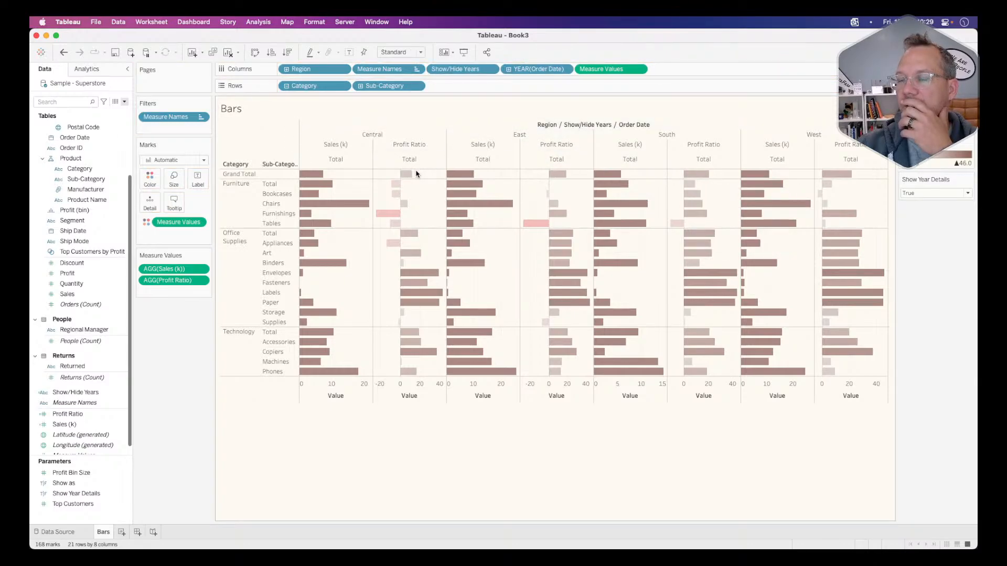
{"action": "left_click", "coordinate": [566, 70]}
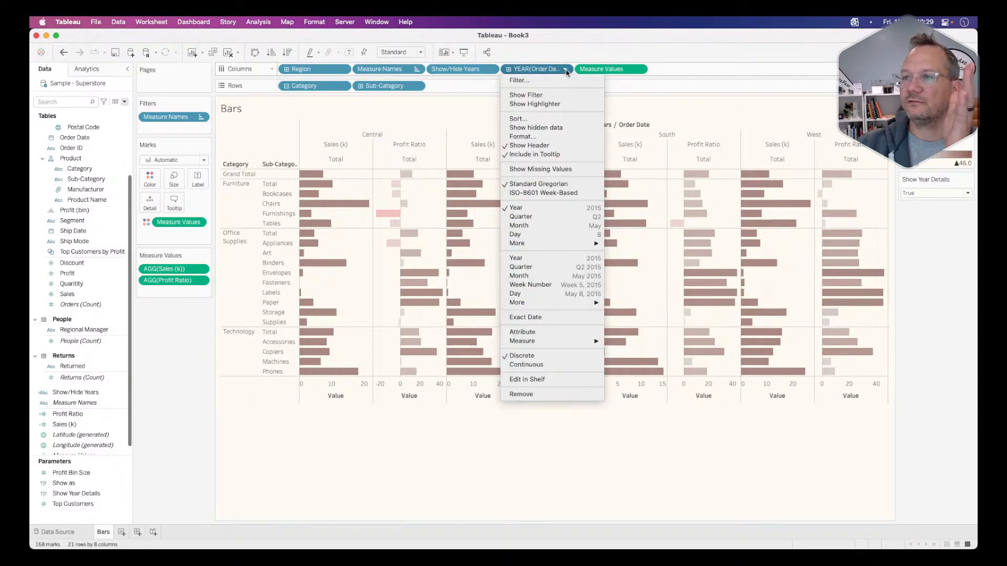
{"action": "left_click", "coordinate": [536, 127]}
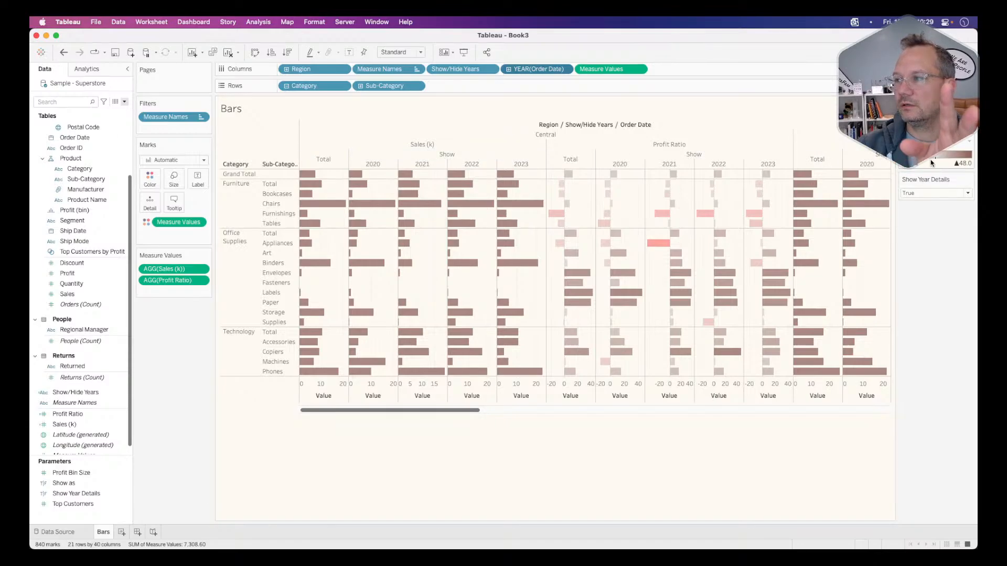
Set Show Year Details to False and hide the column group labelled Hide
{"action": "left_click", "coordinate": [936, 193]}
{"action": "left_click", "coordinate": [923, 211]}
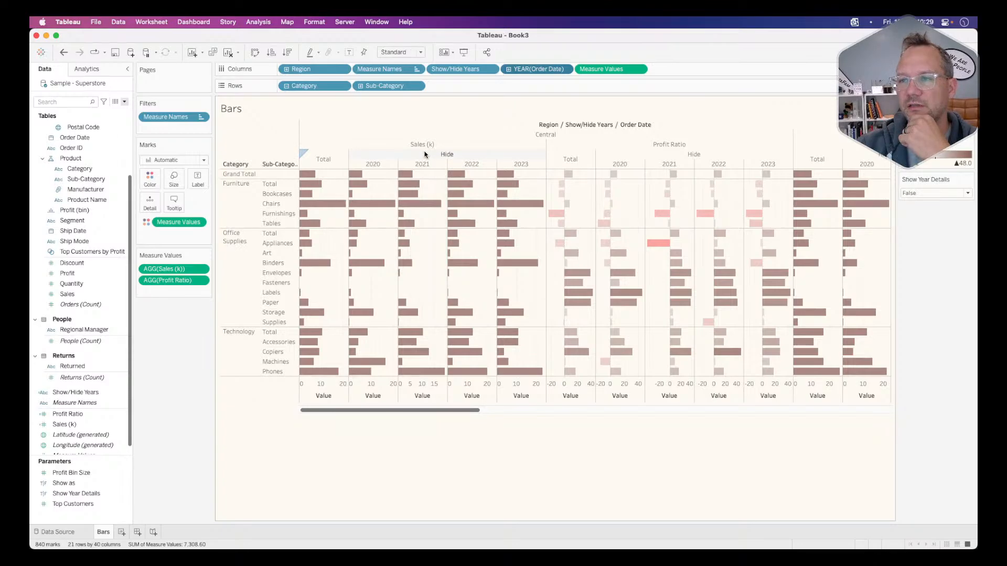
{"action": "right_click", "coordinate": [425, 154]}
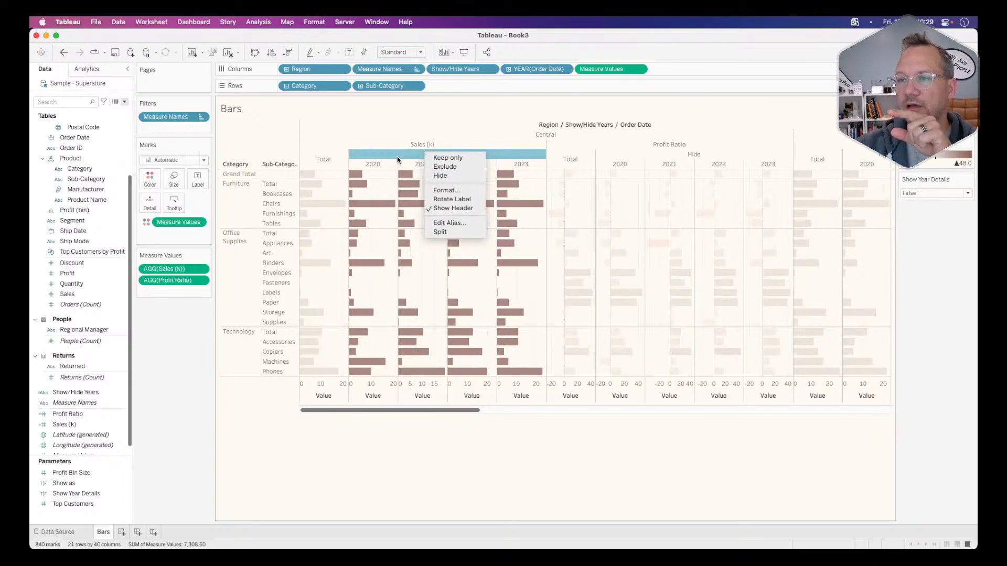
{"action": "left_click", "coordinate": [397, 160]}
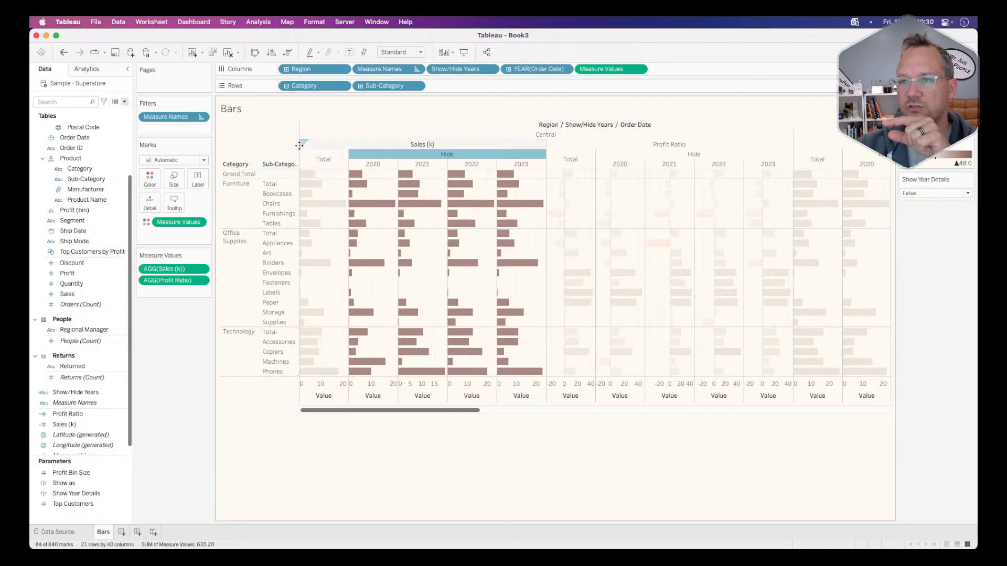
{"action": "right_click", "coordinate": [439, 155]}
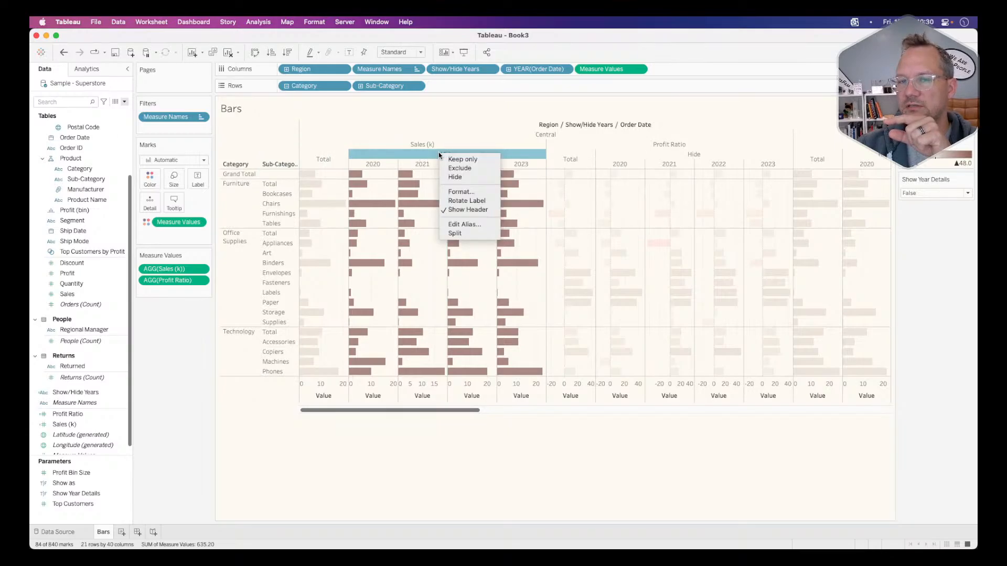
{"action": "left_click", "coordinate": [461, 178]}
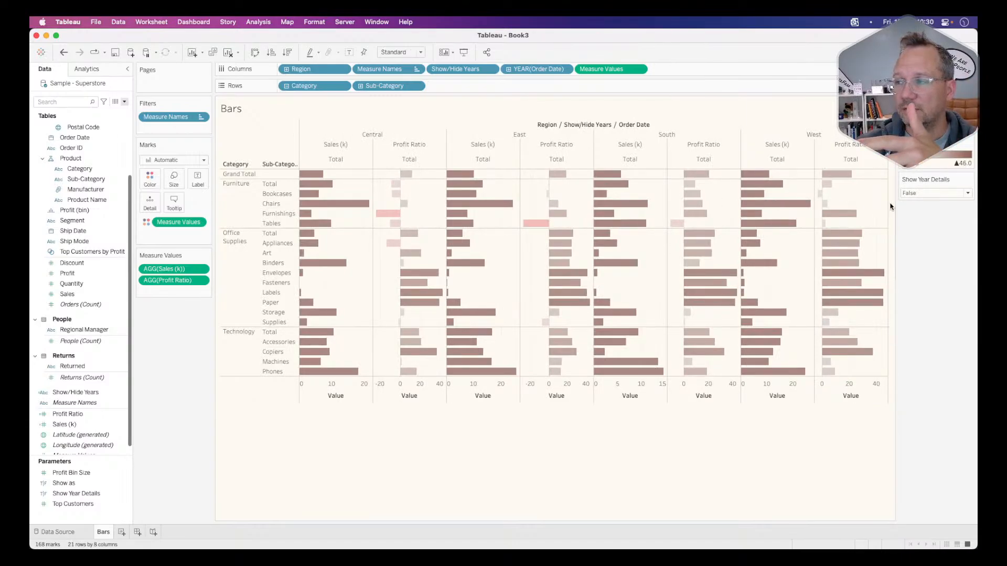
Set Show Year Details to True and turn off the header of the Show/Hide Years field
{"action": "left_click", "coordinate": [918, 195]}
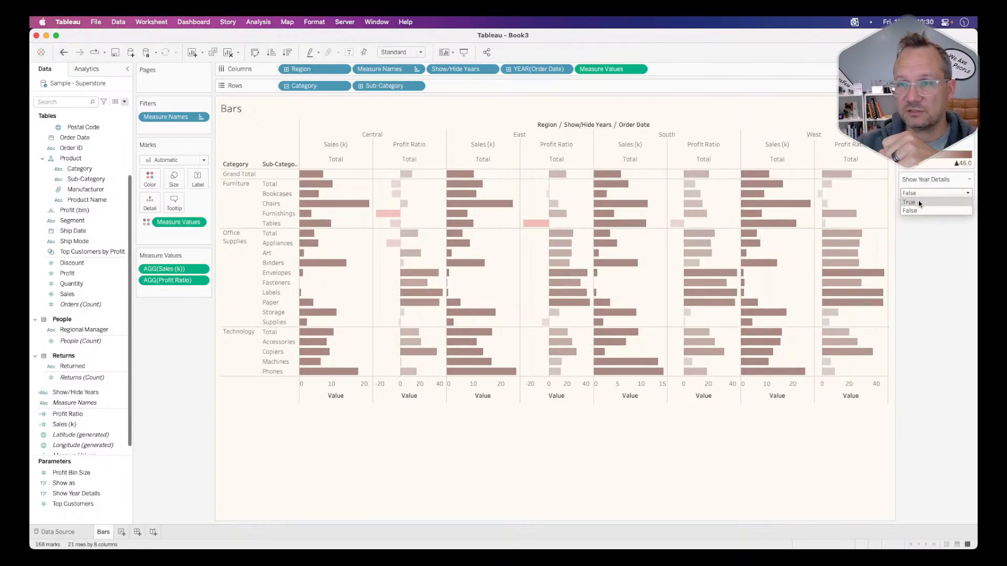
{"action": "left_click", "coordinate": [919, 203]}
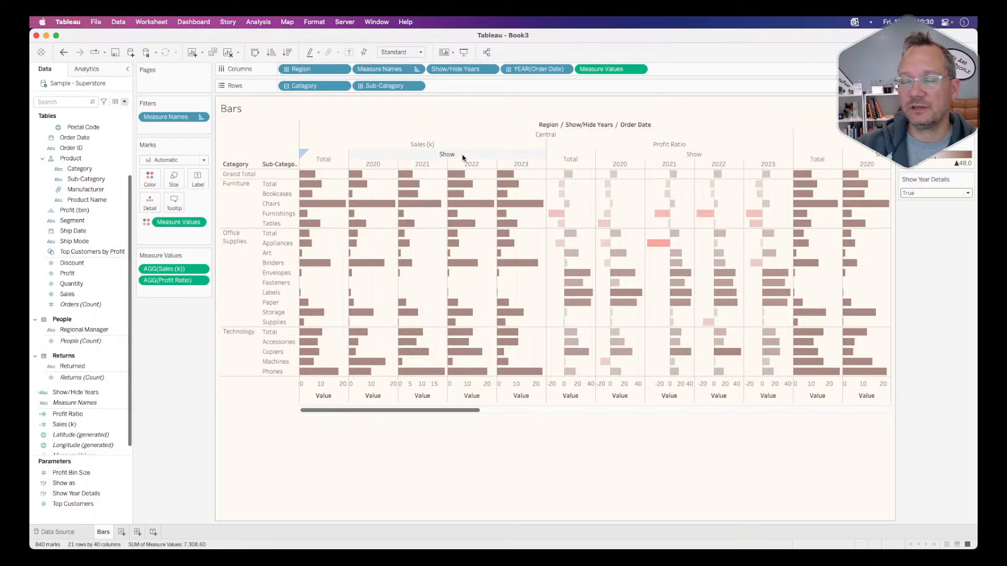
{"action": "left_click", "coordinate": [492, 71]}
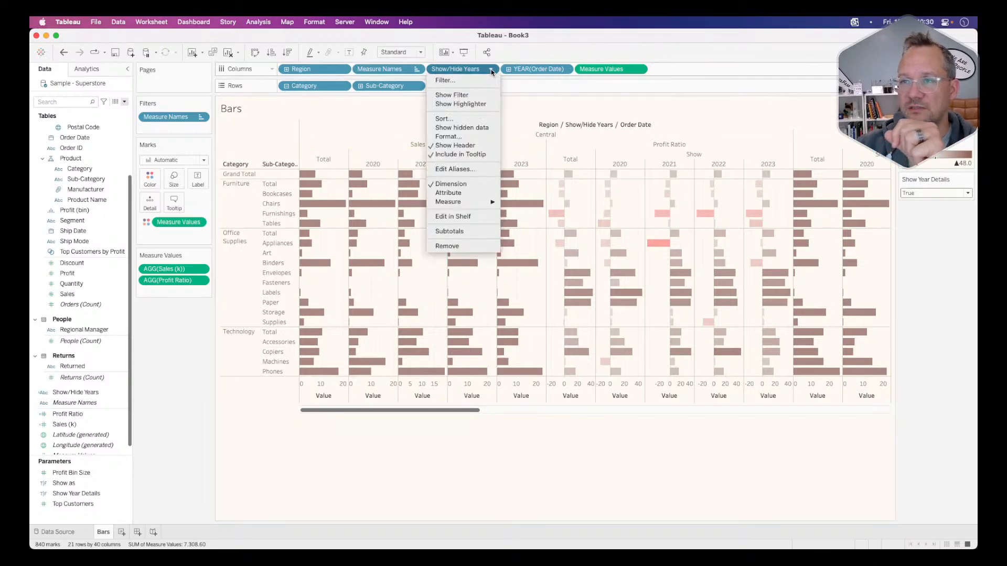
{"action": "left_click", "coordinate": [470, 146]}
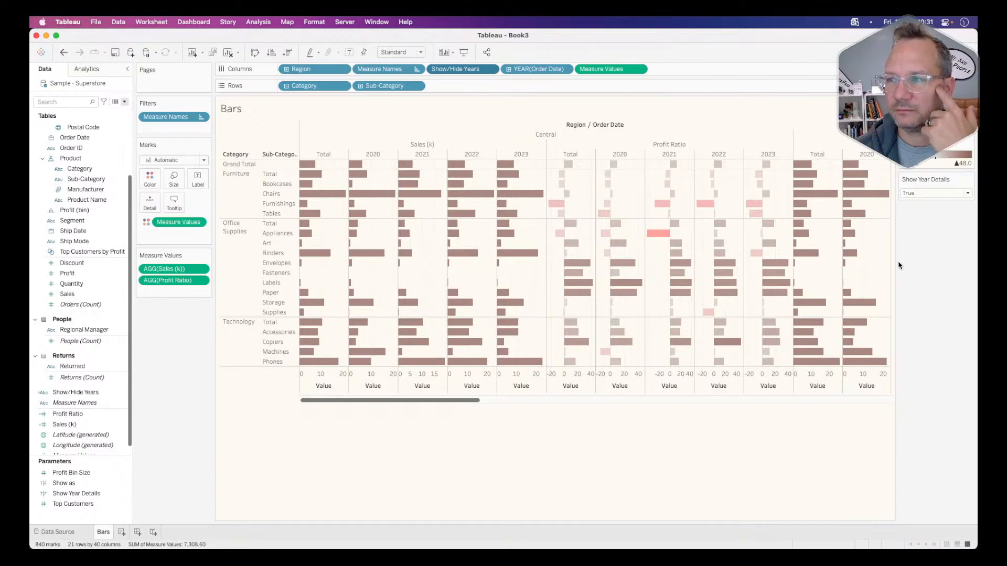
Set Show Year Details to False and compare the Total column headings with the reference dashboard in the Arc browser
{"action": "left_click", "coordinate": [934, 195]}
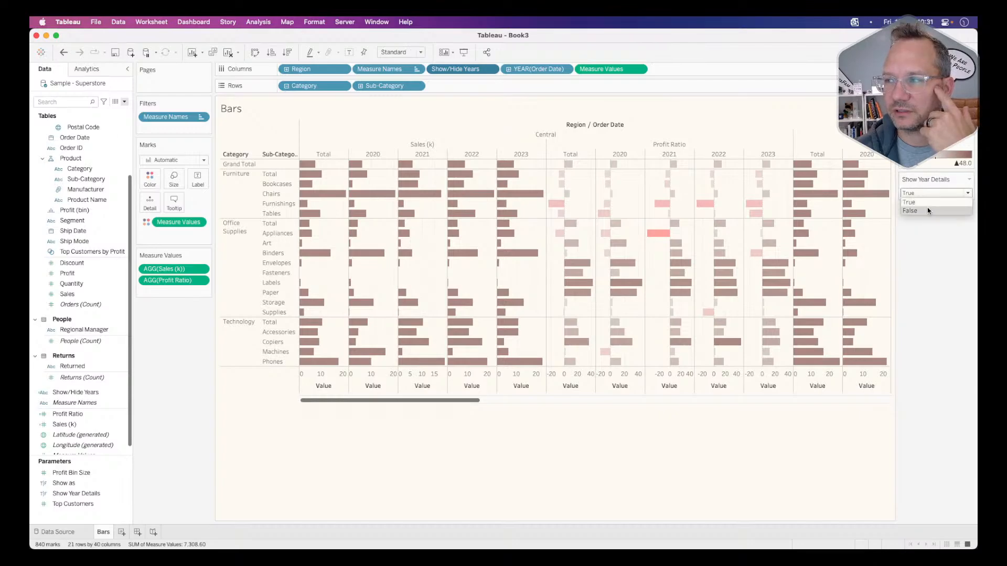
{"action": "left_click", "coordinate": [927, 210]}
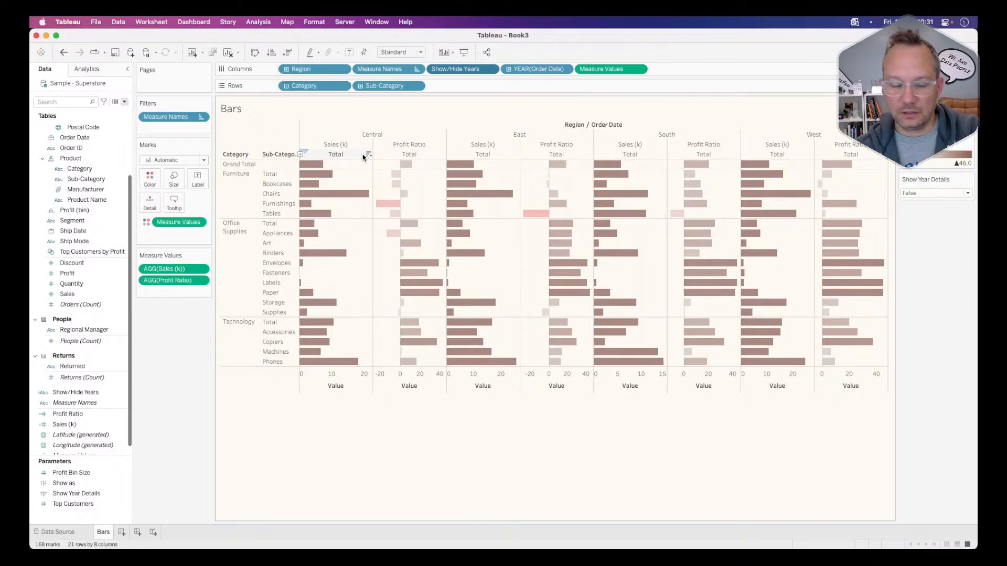
{"action": "key", "text": "super+Tab"}
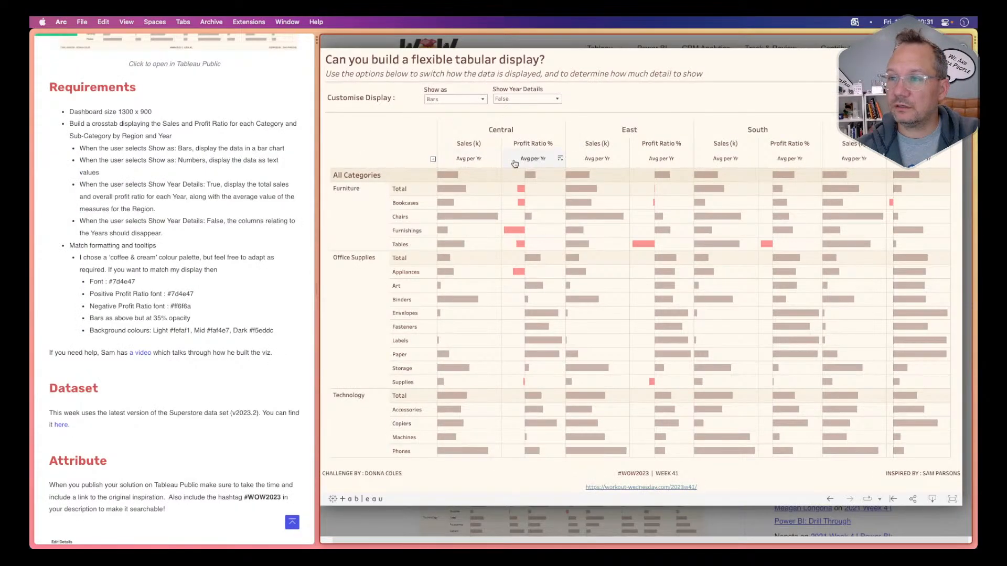
{"action": "key", "text": "super+Tab"}
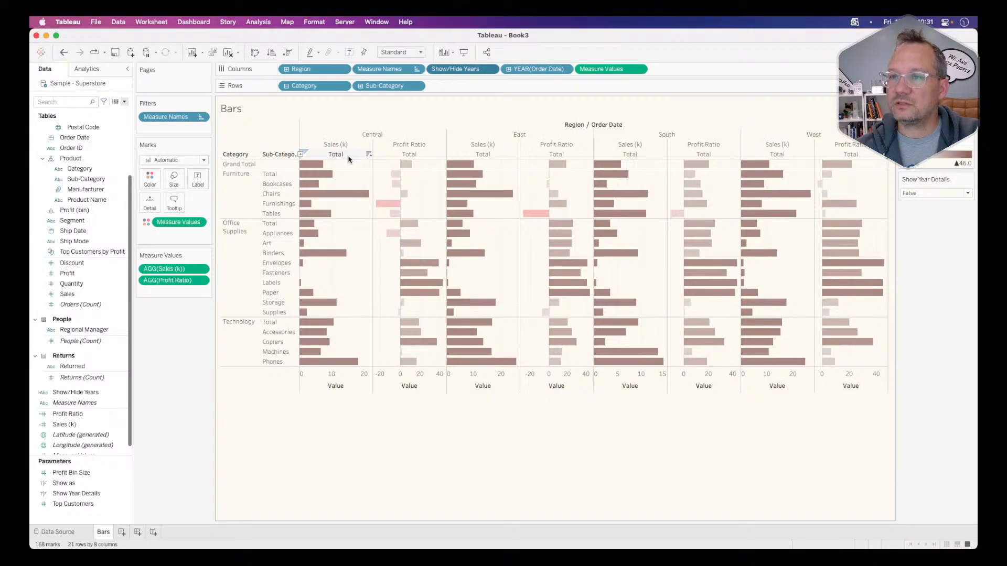
{"action": "key", "text": "super+Tab"}
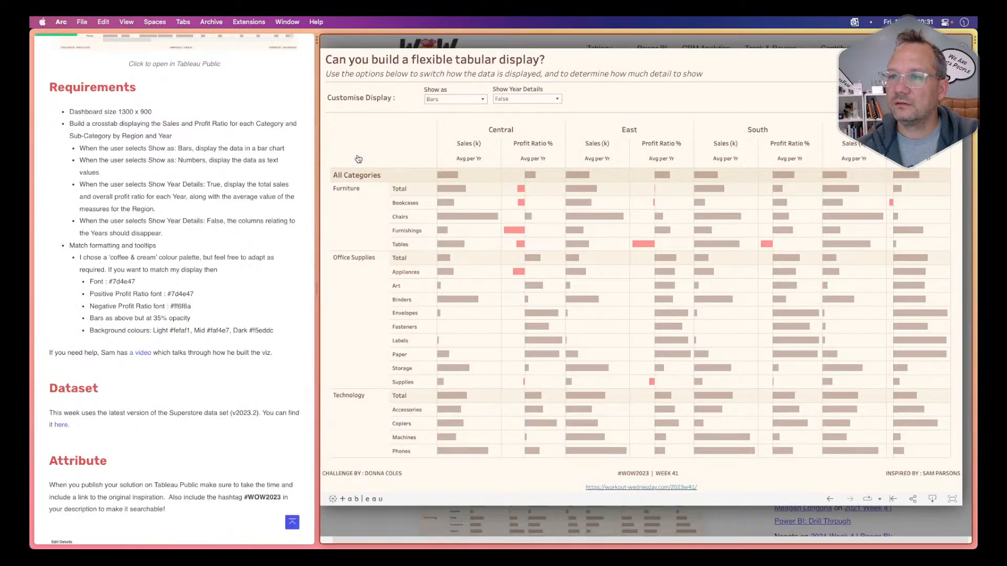
{"action": "key", "text": "super+Tab"}
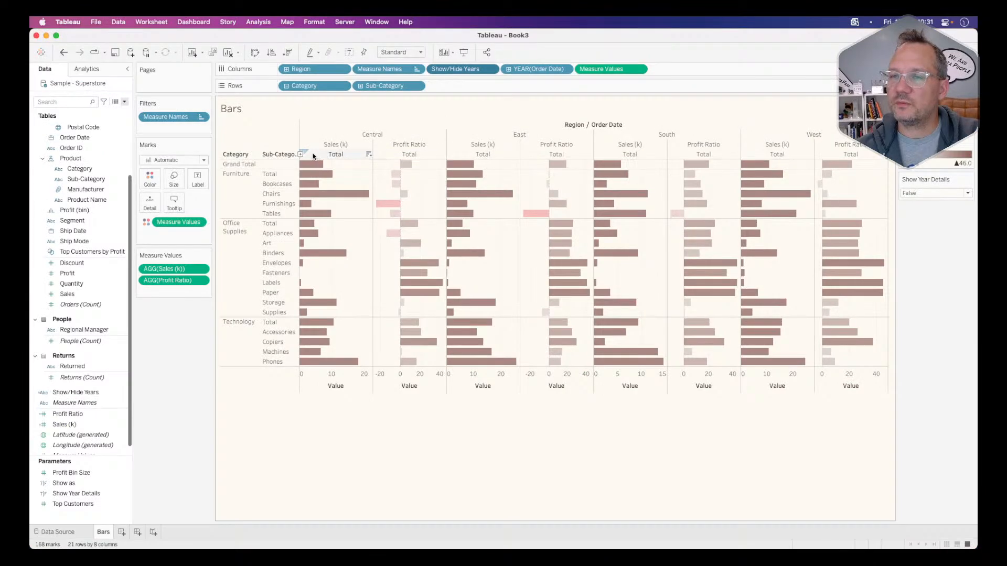
{"action": "right_click", "coordinate": [337, 152]}
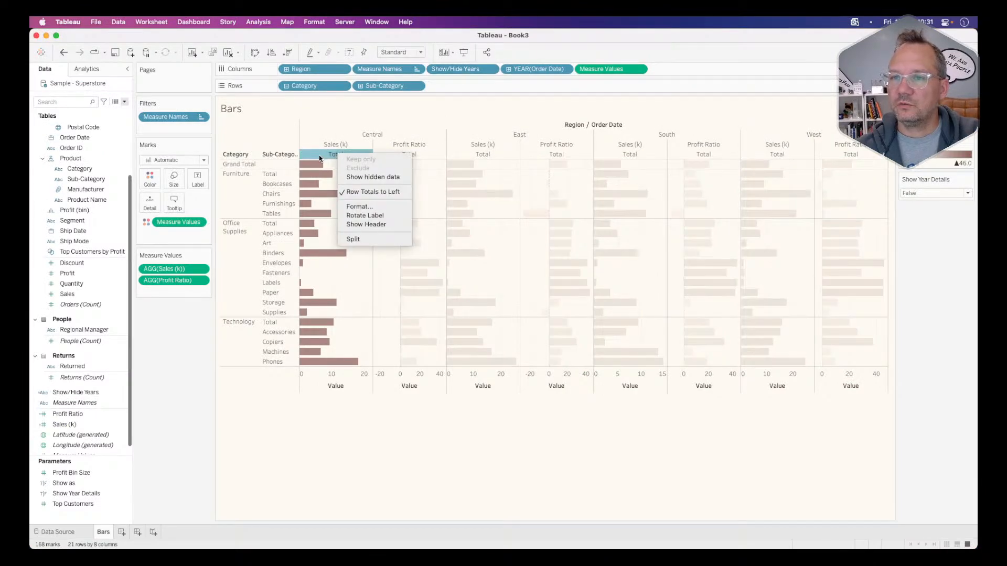
{"action": "key", "text": "super+Tab"}
{"action": "key", "text": "super+Tab"}
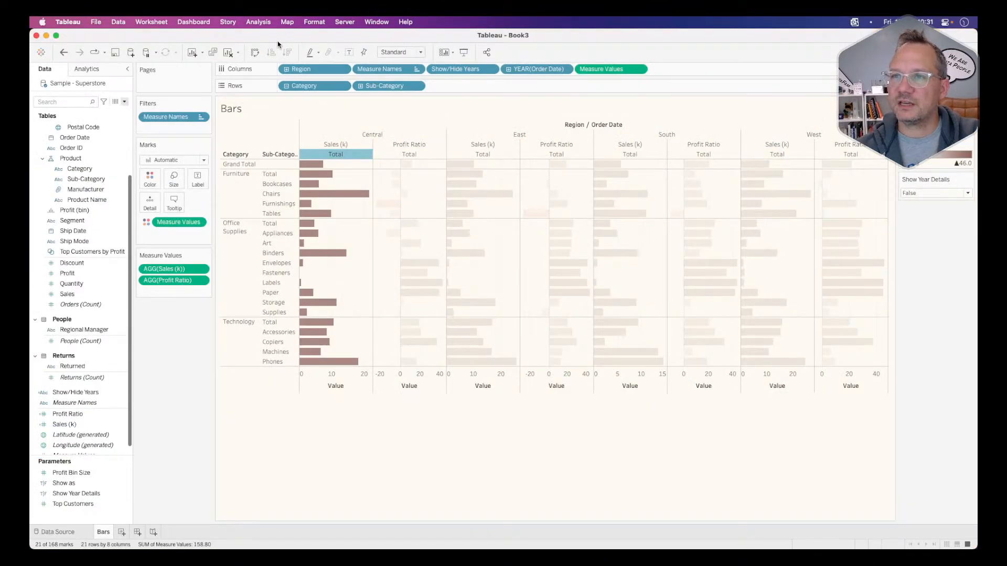
Set the colour of all workbook fonts to #7D4E47, copying the font hex code from the challenge requirements in the Arc browser
{"action": "left_click", "coordinate": [314, 22]}
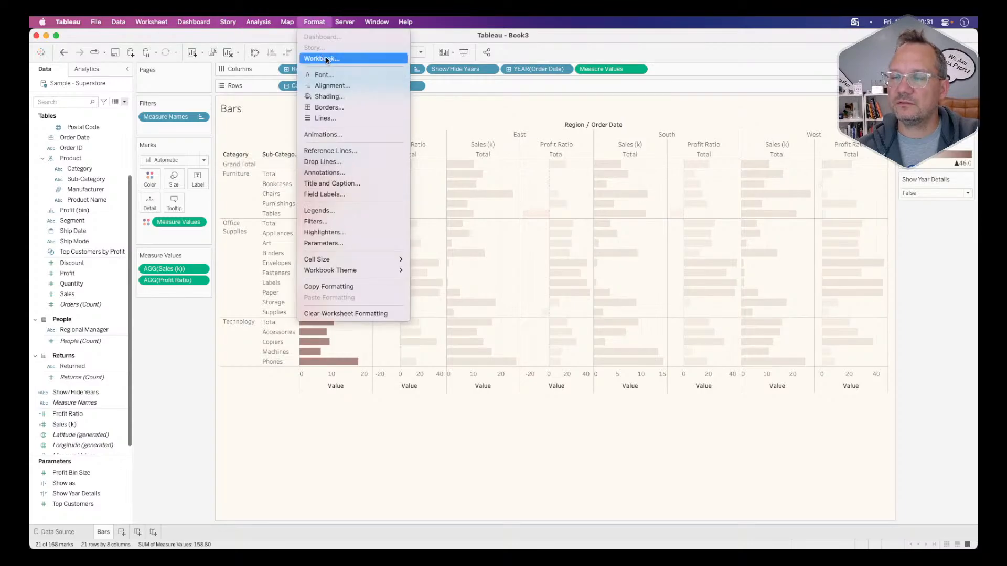
{"action": "left_click", "coordinate": [326, 58]}
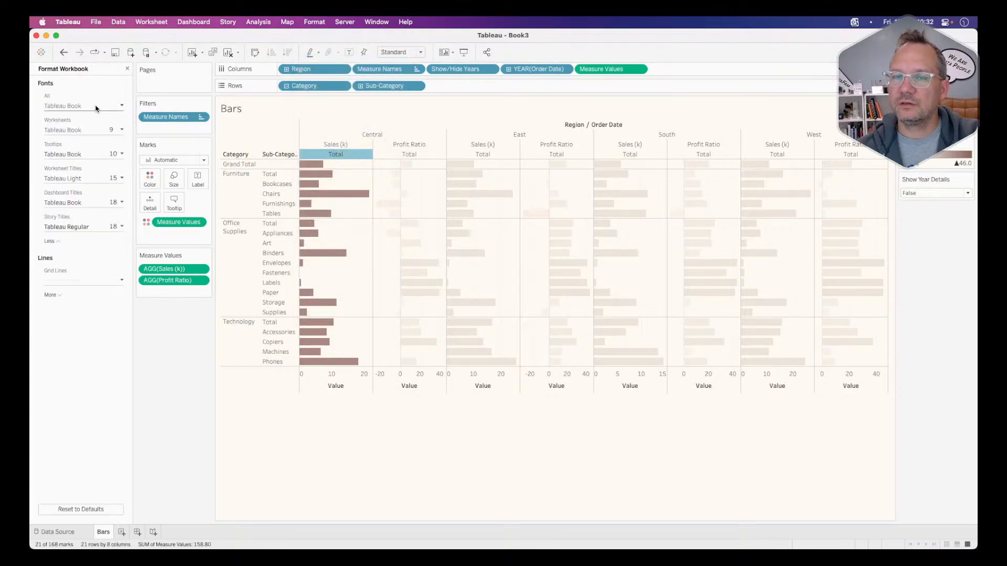
{"action": "left_click", "coordinate": [96, 107]}
{"action": "left_click", "coordinate": [82, 215]}
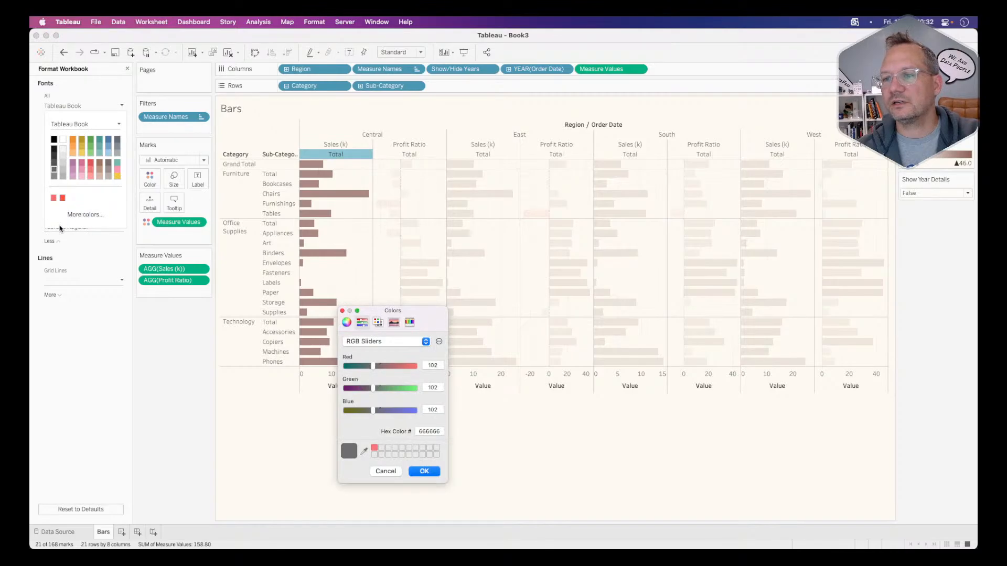
{"action": "key", "text": "super+Tab"}
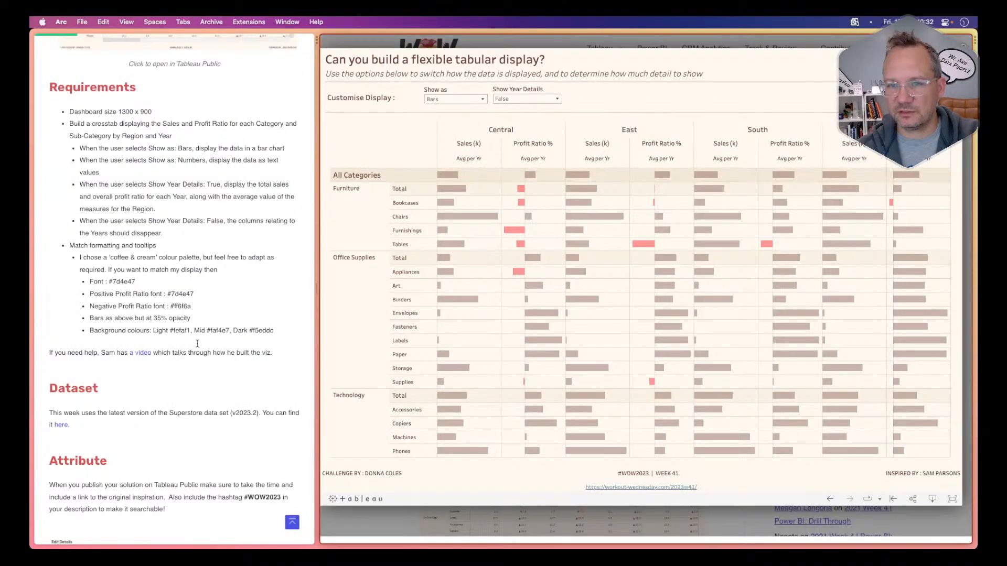
{"action": "left_click_drag", "start_coordinate": [135, 282], "coordinate": [113, 282]}
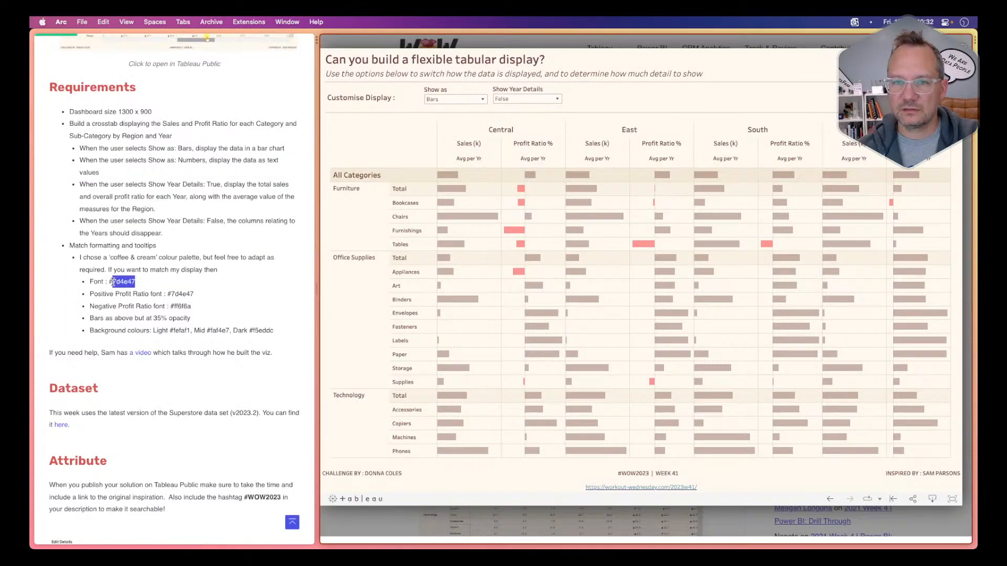
{"action": "key", "text": "super+Tab"}
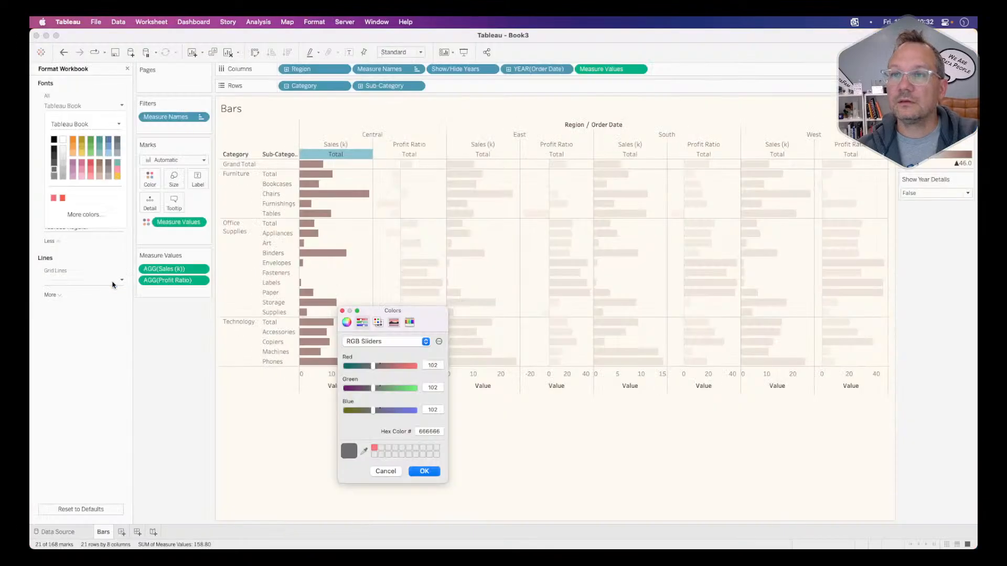
{"action": "double_click", "coordinate": [428, 431]}
{"action": "right_click", "coordinate": [428, 431]}
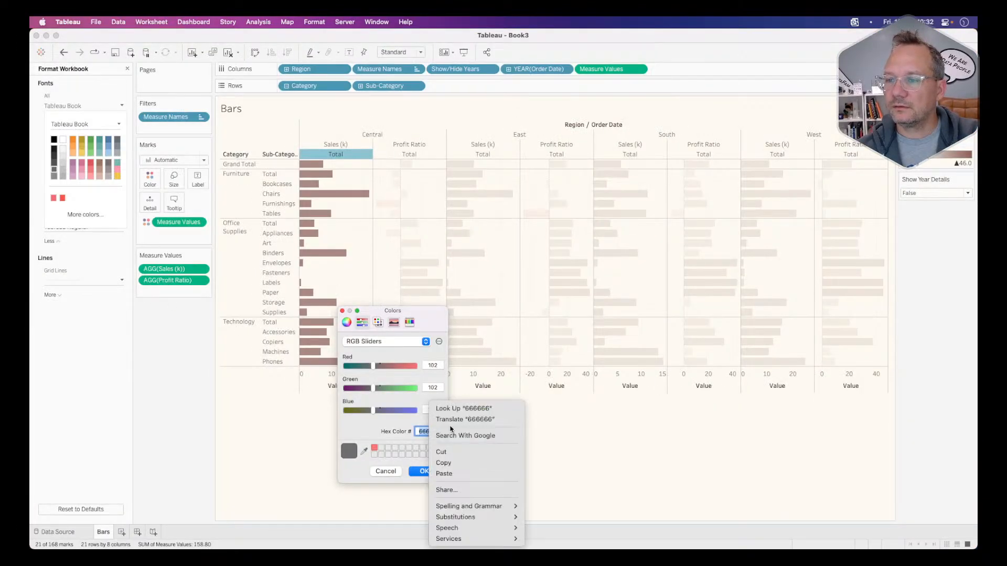
{"action": "left_click", "coordinate": [450, 475]}
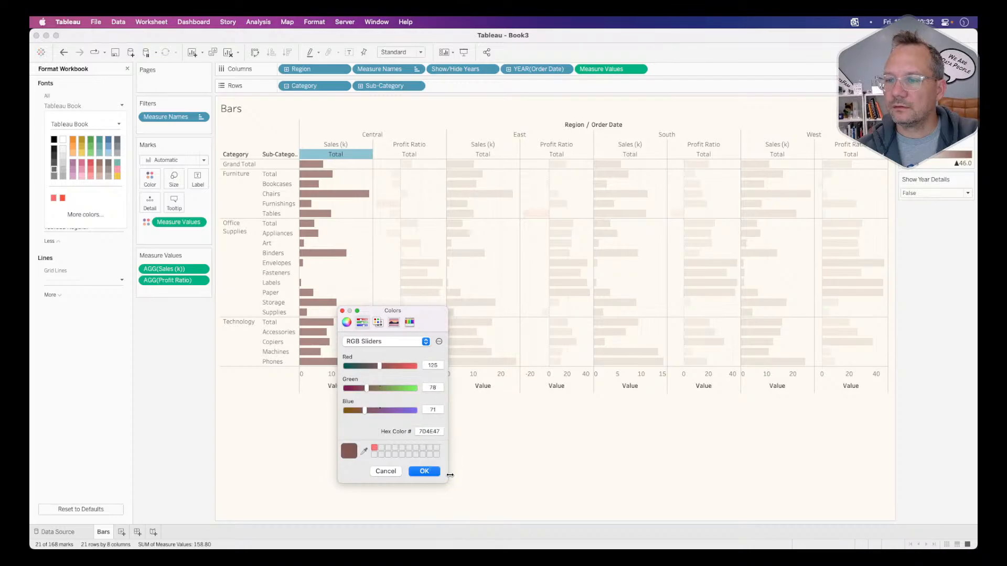
{"action": "left_click", "coordinate": [424, 472]}
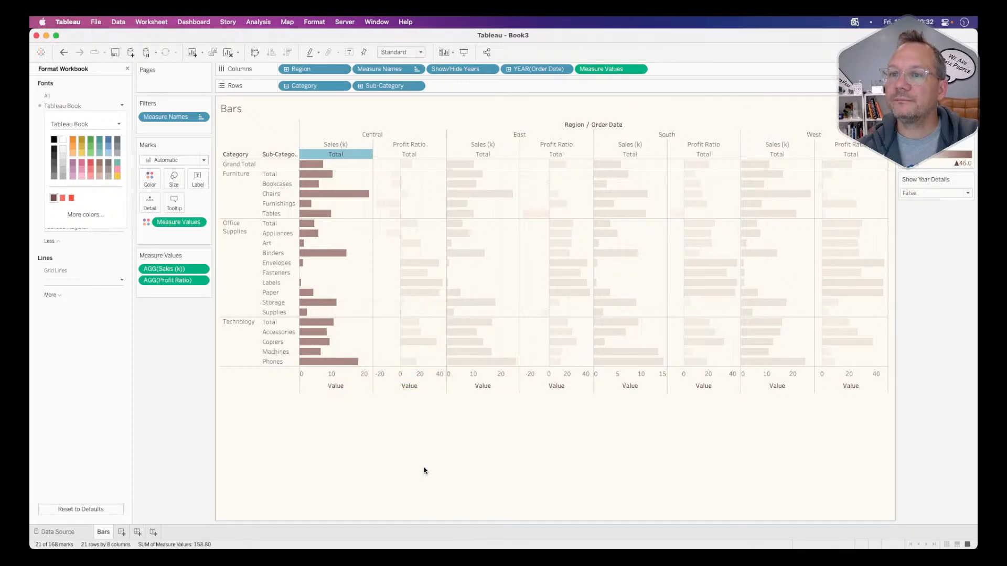
Relabel the totals of the Show/Hide Years field as "Avg per Yr", matching the column headings of the reference dashboard in the Arc browser
{"action": "key", "text": "super+Tab"}
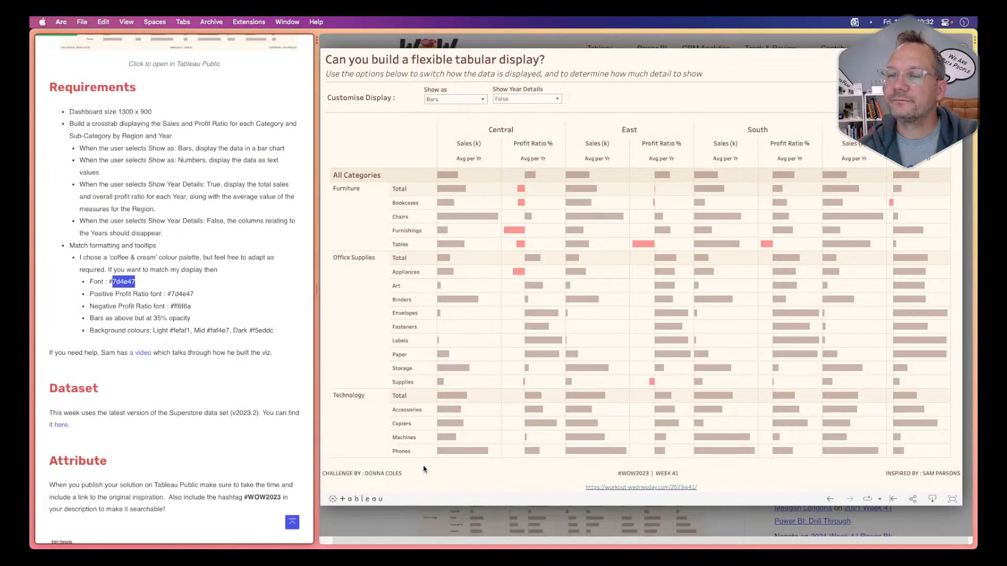
{"action": "key", "text": "super+Tab"}
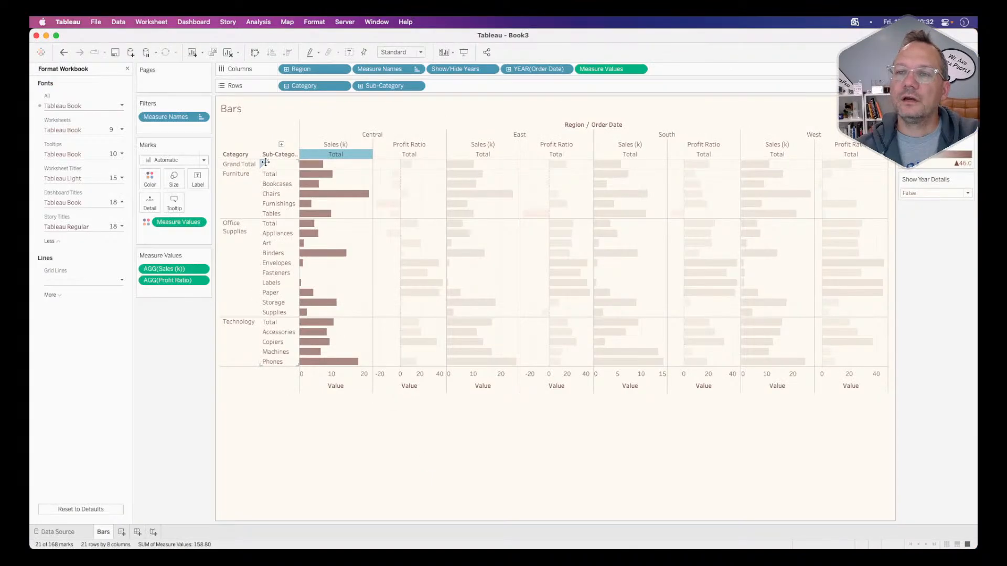
{"action": "key", "text": "super+Tab"}
{"action": "key", "text": "super+Tab"}
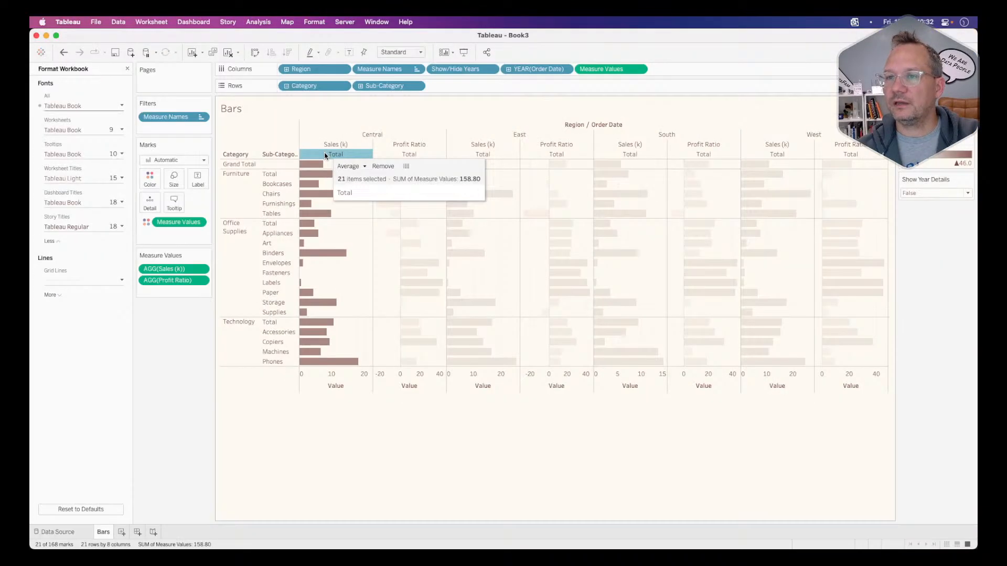
{"action": "right_click", "coordinate": [325, 155]}
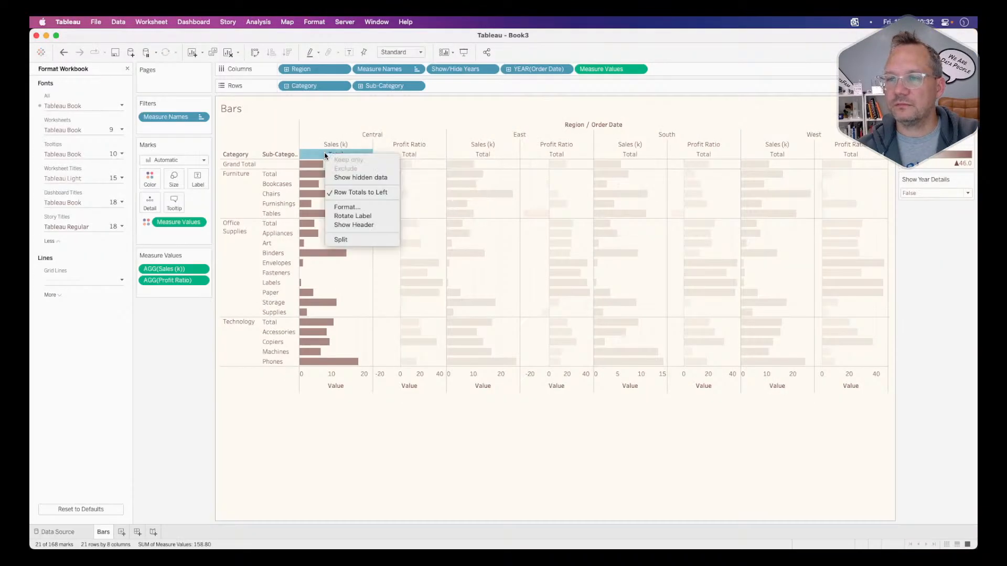
{"action": "left_click", "coordinate": [347, 209]}
{"action": "left_click", "coordinate": [98, 265]}
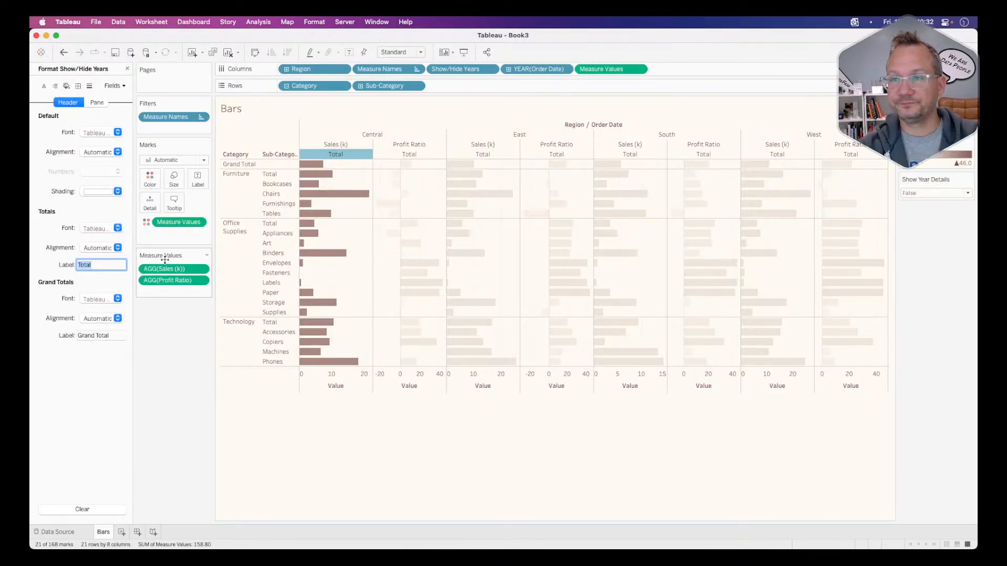
{"action": "key", "text": "super+Tab"}
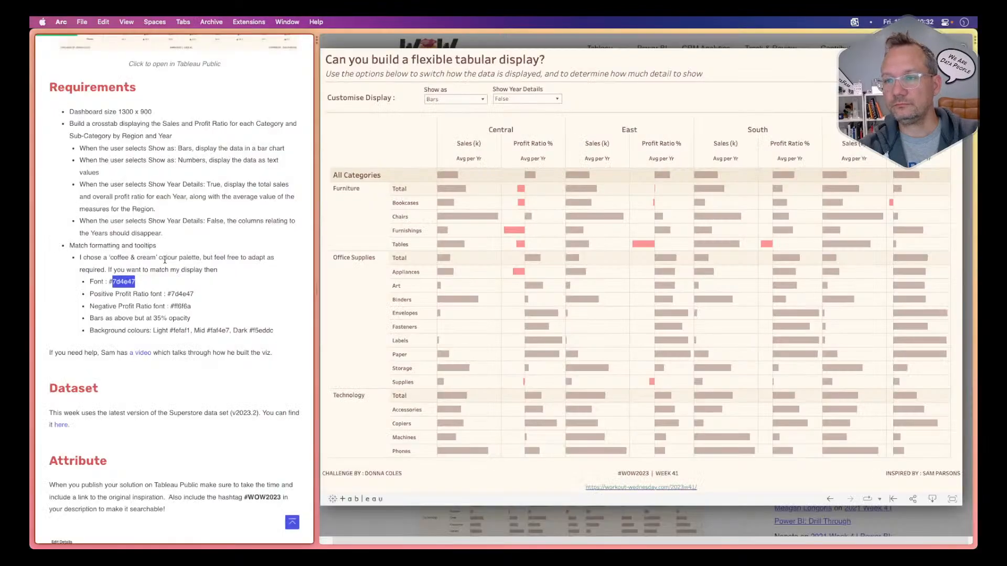
{"action": "key", "text": "super+Tab"}
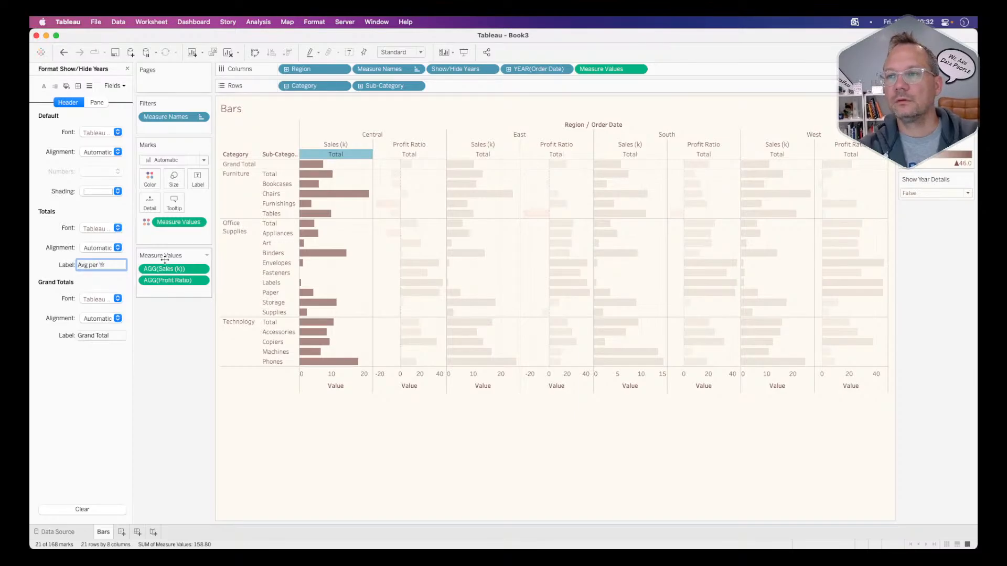
{"action": "key", "text": "Return"}
Check the top row's label in the reference dashboard in Arc and relabel the Category field's grand total as "All Categories"
{"action": "key", "text": "super+Tab"}
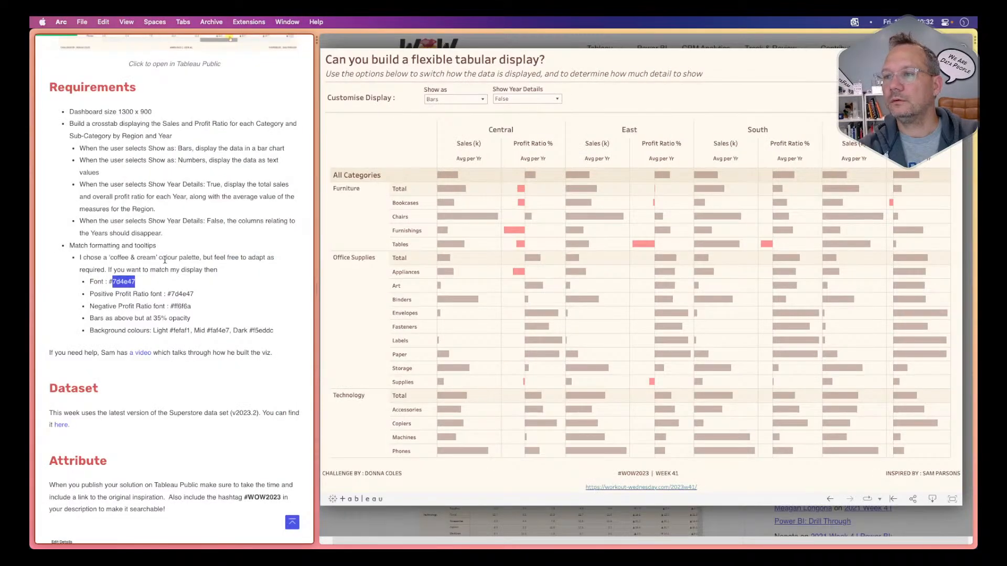
{"action": "key", "text": "super+Tab"}
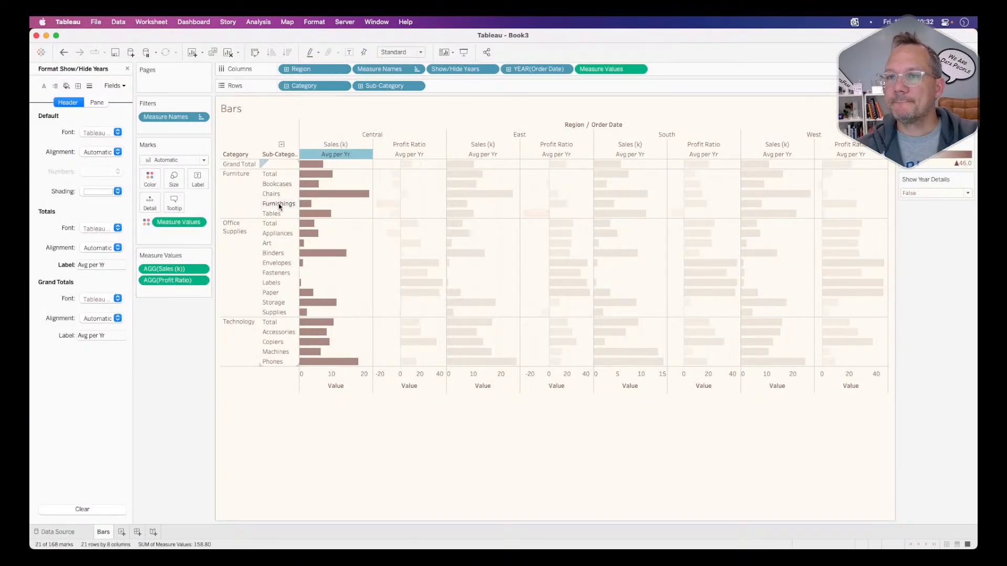
{"action": "left_click", "coordinate": [234, 163]}
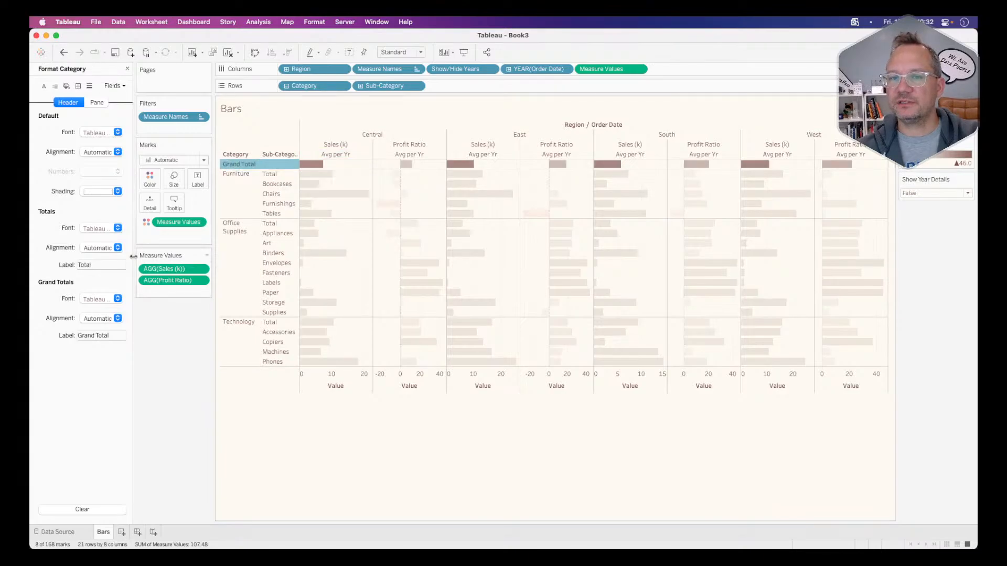
{"action": "left_click", "coordinate": [101, 336]}
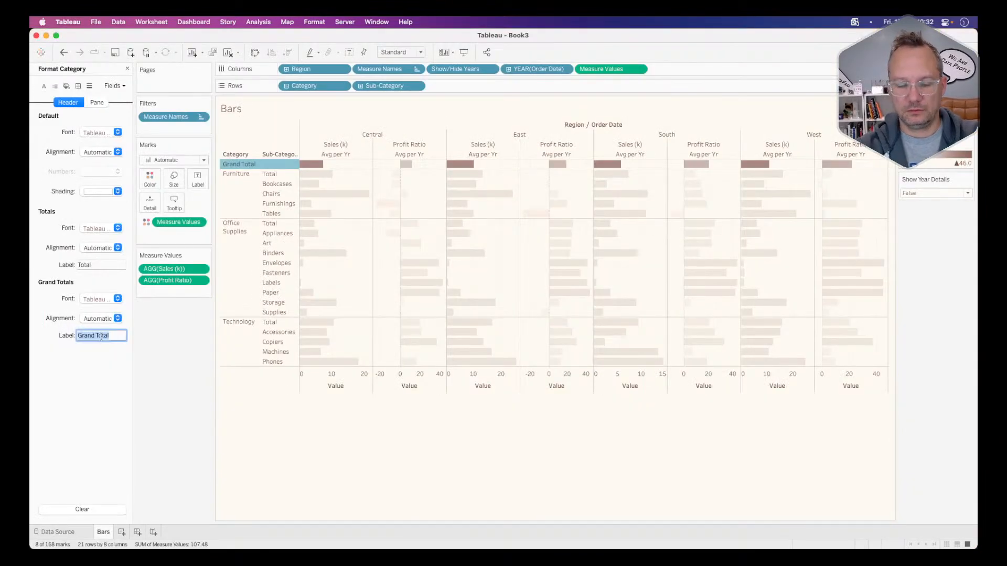
{"action": "type", "text": "All Ca"}
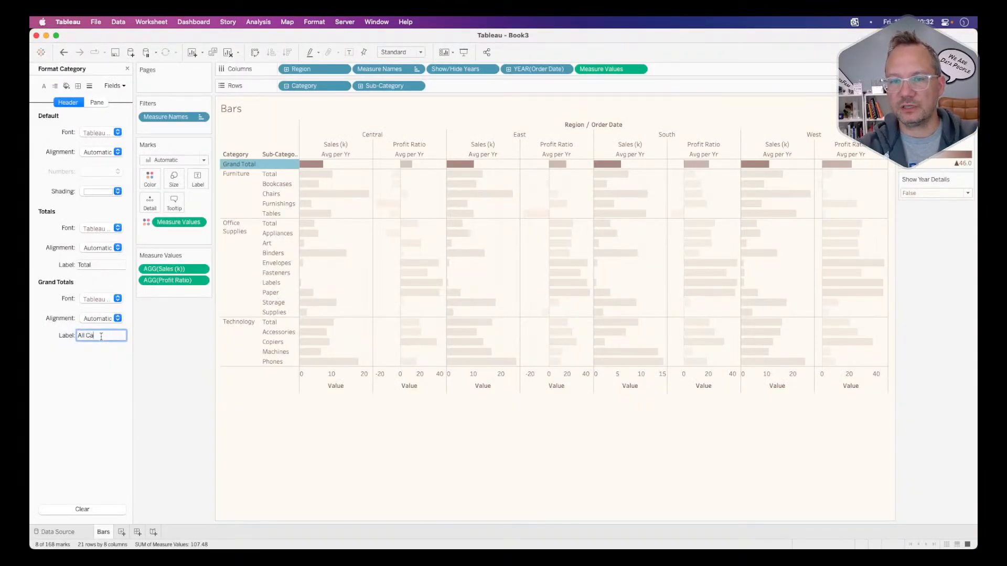
{"action": "type", "text": "tegories"}
{"action": "key", "text": "Return"}
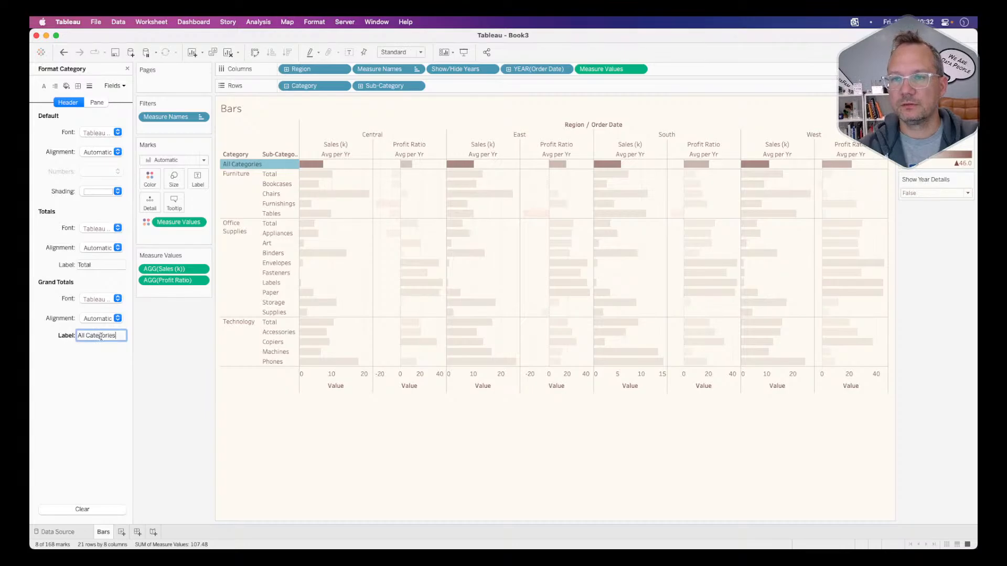
Check the challenge page in Arc, return to Tableau, and open the shading format settings for the whole sheet
{"action": "key", "text": "super+Tab"}
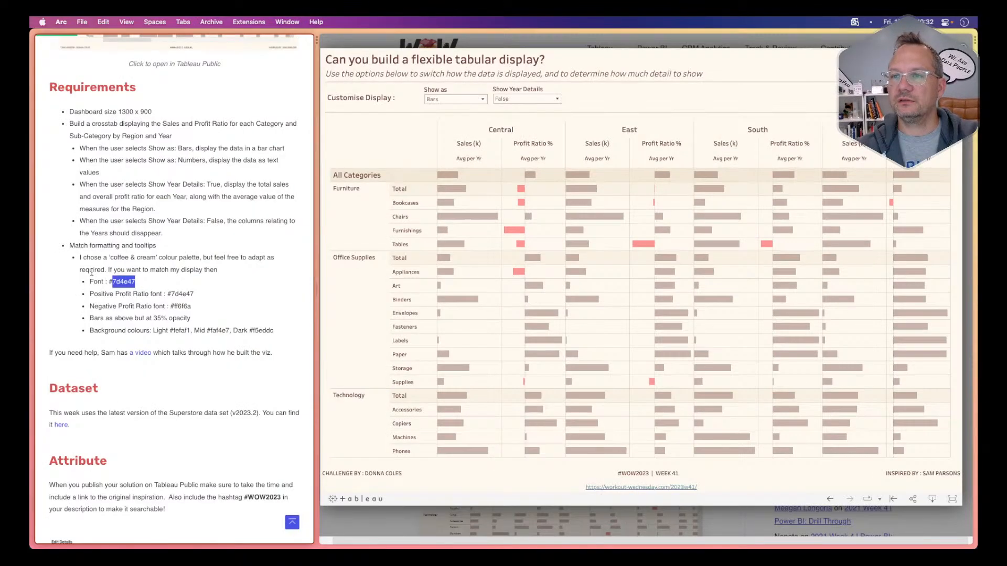
{"action": "key", "text": "super+Tab"}
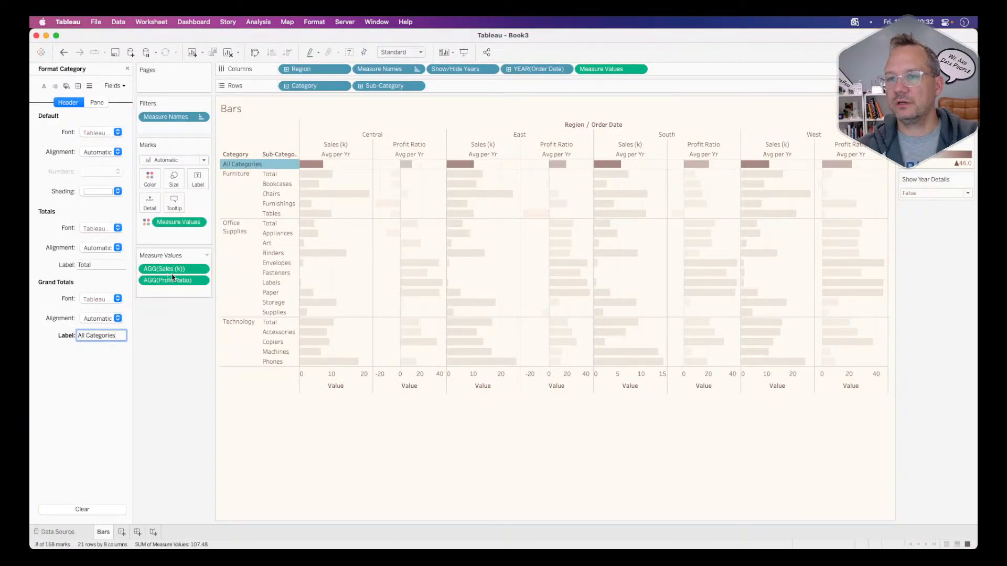
{"action": "left_click", "coordinate": [346, 273]}
{"action": "right_click", "coordinate": [346, 273]}
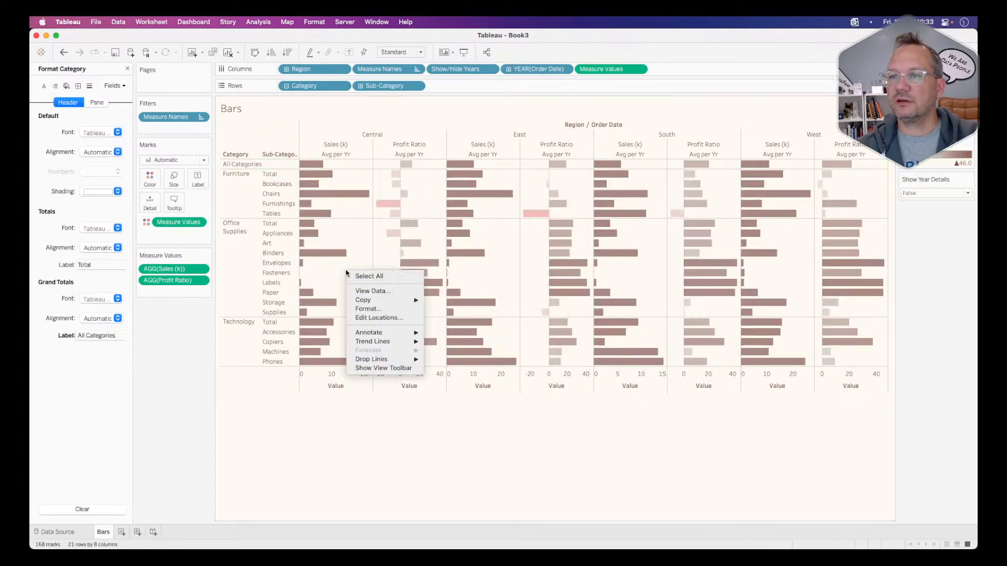
{"action": "left_click", "coordinate": [361, 308]}
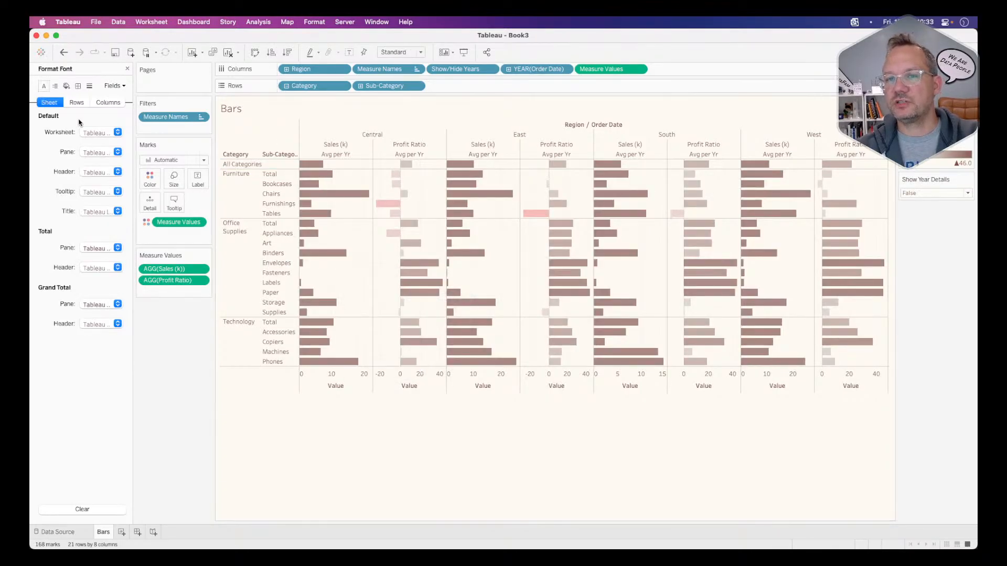
{"action": "left_click", "coordinate": [66, 86]}
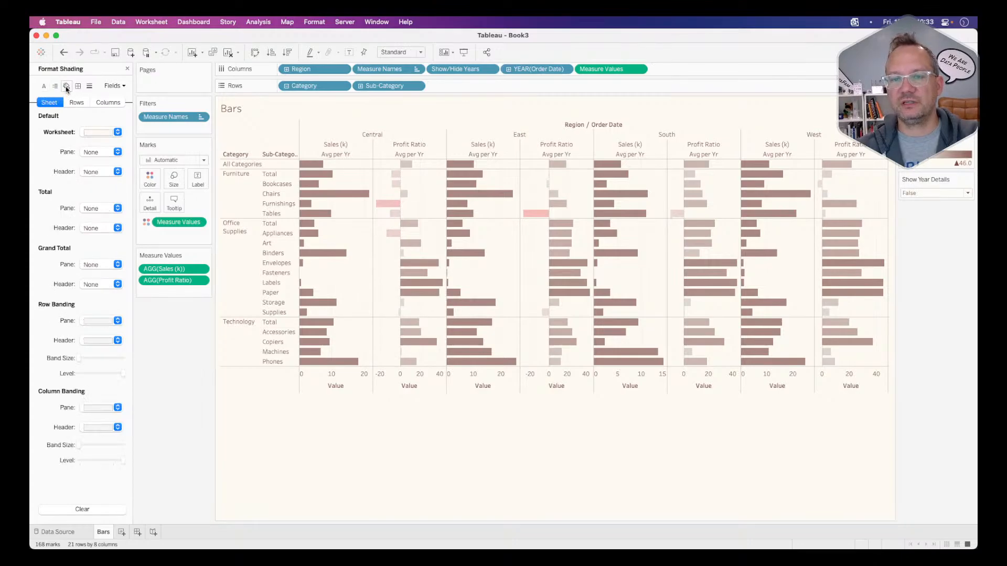
Try different row banding sizes on the sheet, comparing them with the reference dashboard in Arc
{"action": "left_click", "coordinate": [87, 360]}
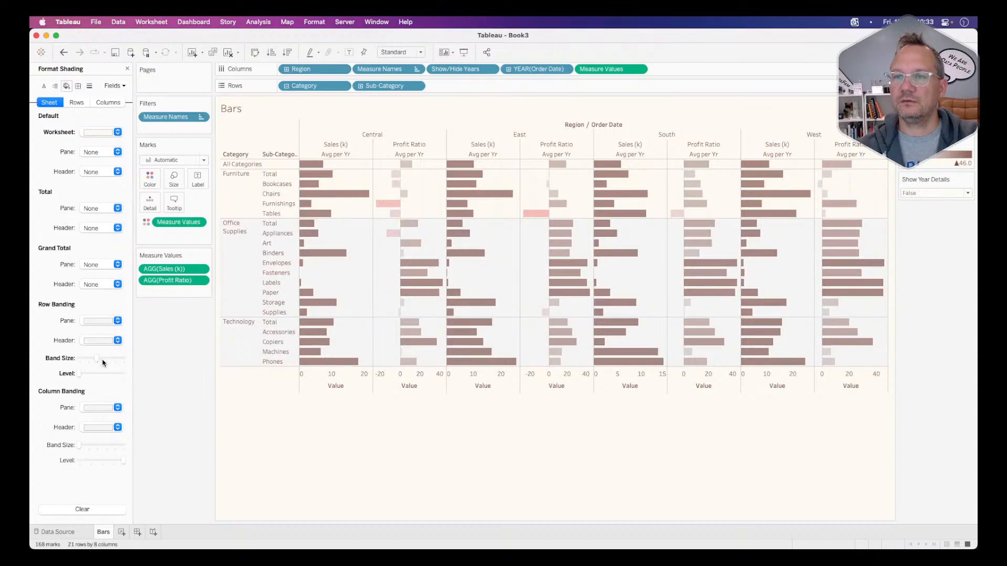
{"action": "mouse_move", "coordinate": [103, 362]}
{"action": "left_mouse_down"}
{"action": "mouse_move", "coordinate": [124, 361]}
{"action": "mouse_move", "coordinate": [84, 362]}
{"action": "left_mouse_up"}
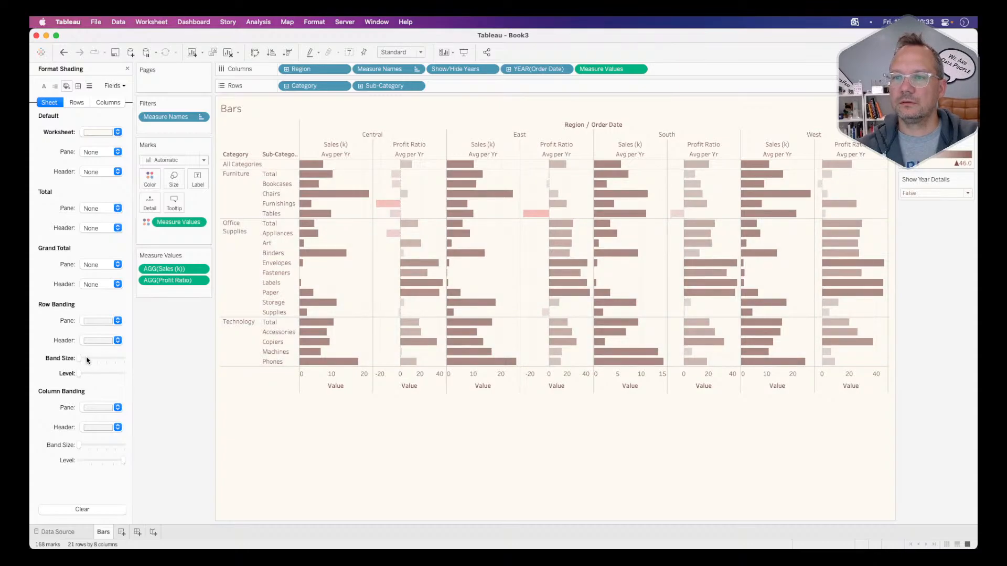
{"action": "key", "text": "super+Tab"}
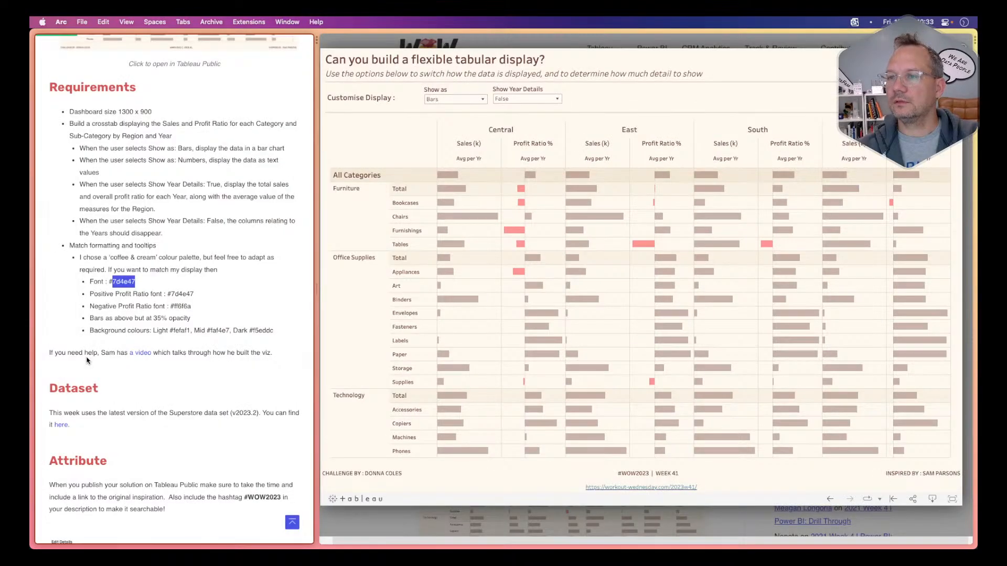
{"action": "key", "text": "super+Tab"}
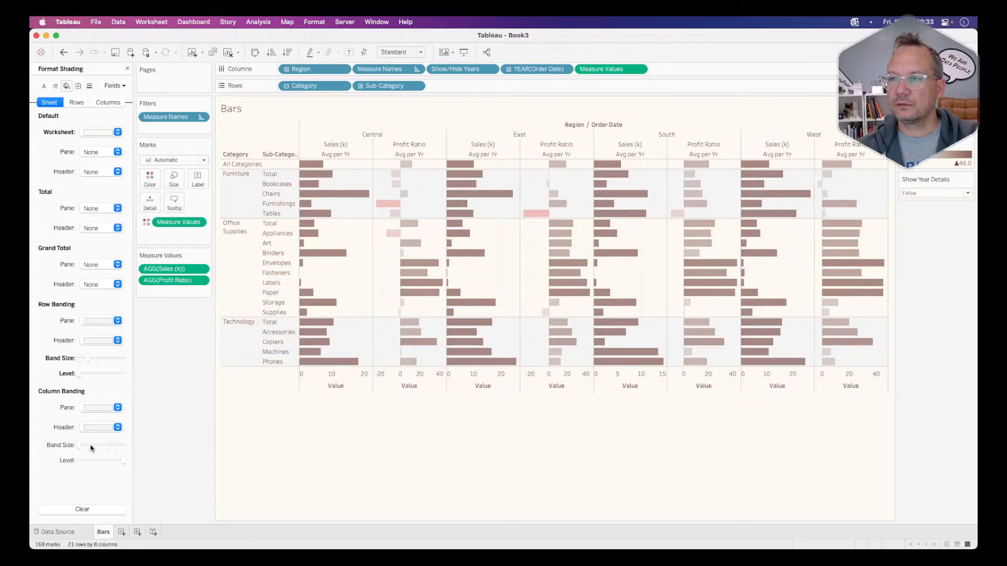
{"action": "key", "text": "super+Tab"}
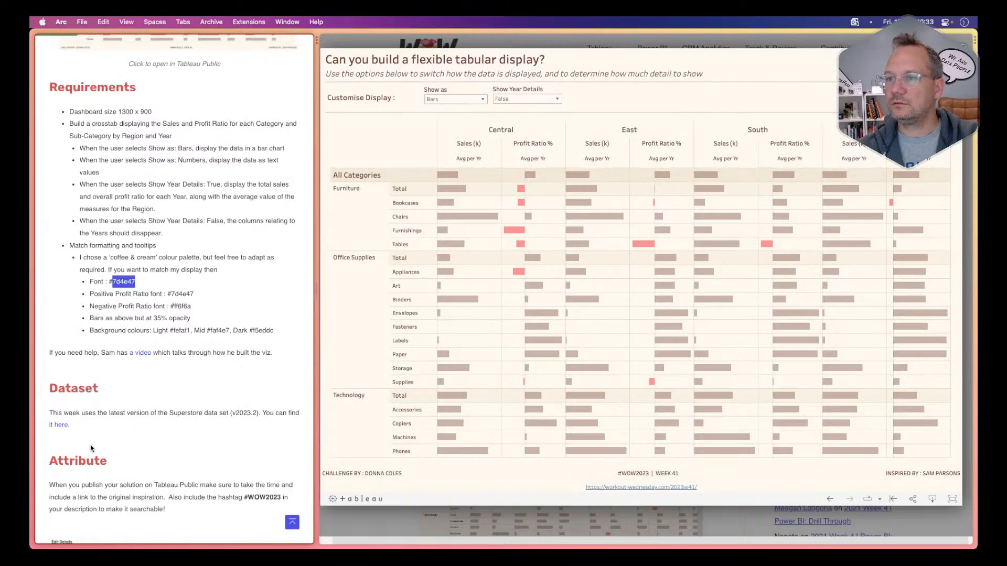
{"action": "key", "text": "super+Tab"}
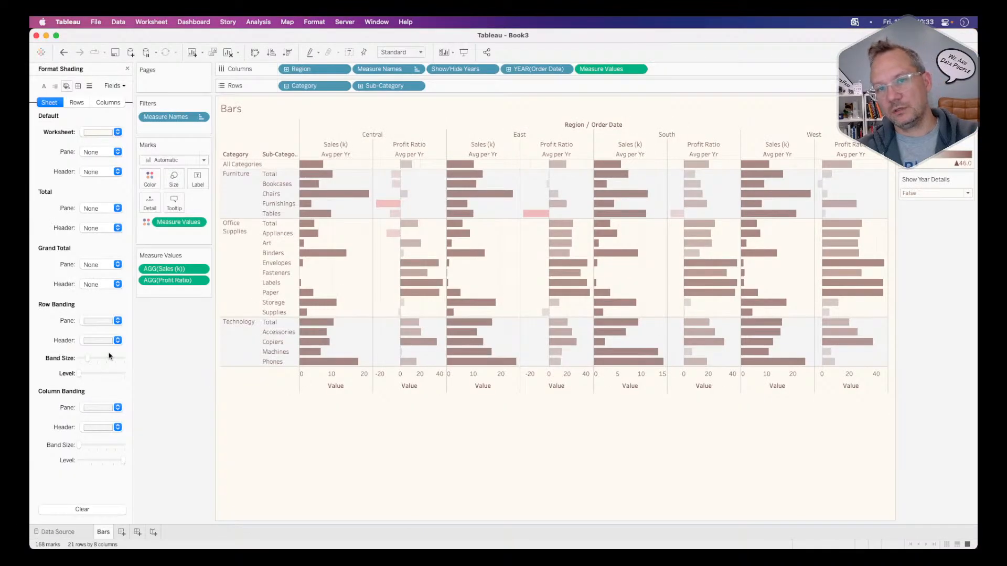
{"action": "left_click", "coordinate": [94, 321]}
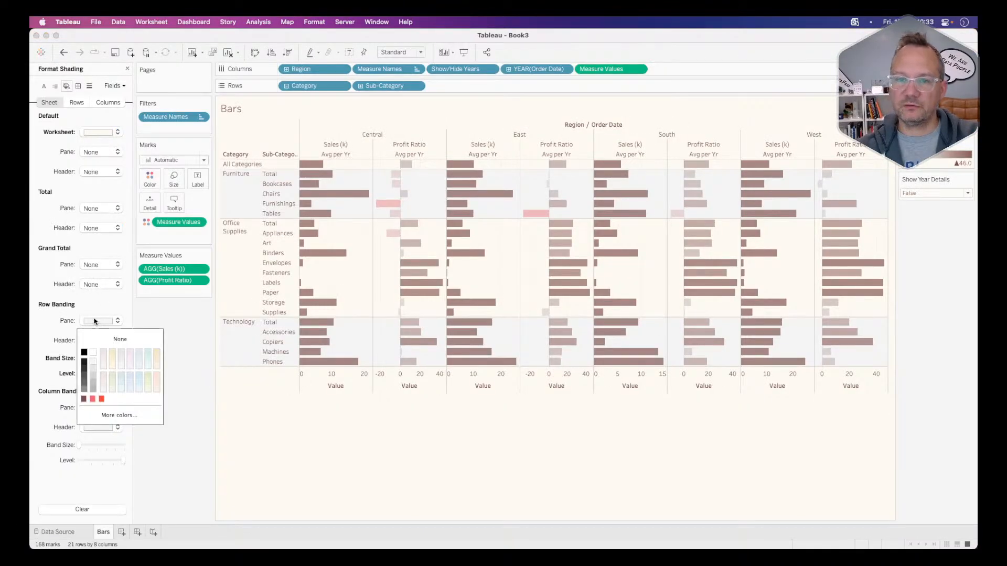
{"action": "left_click", "coordinate": [71, 322]}
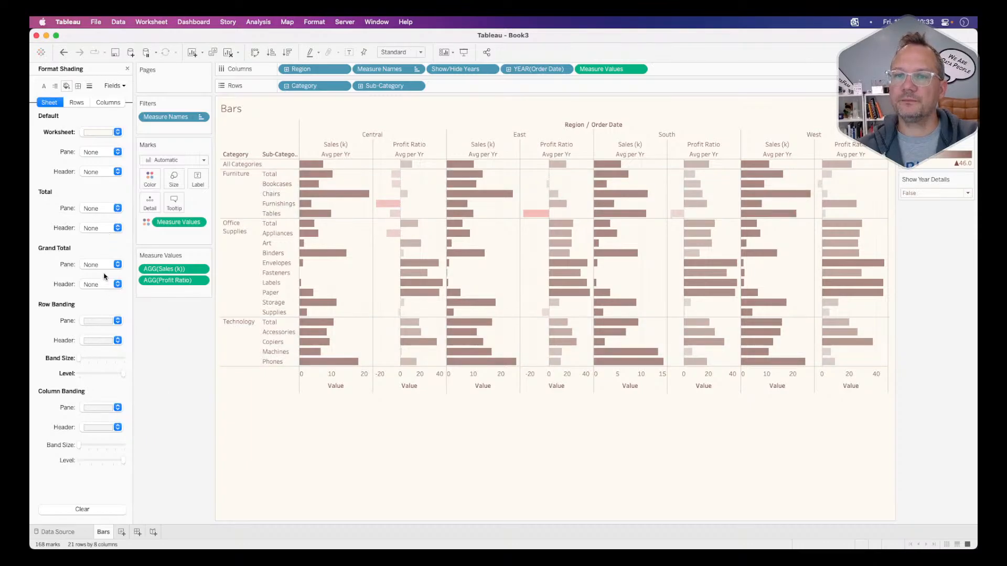
Copy the dark background hex code f5eddc from the challenge requirements in Arc and return to Tableau
{"action": "left_click", "coordinate": [90, 210]}
{"action": "key", "text": "super+Tab"}
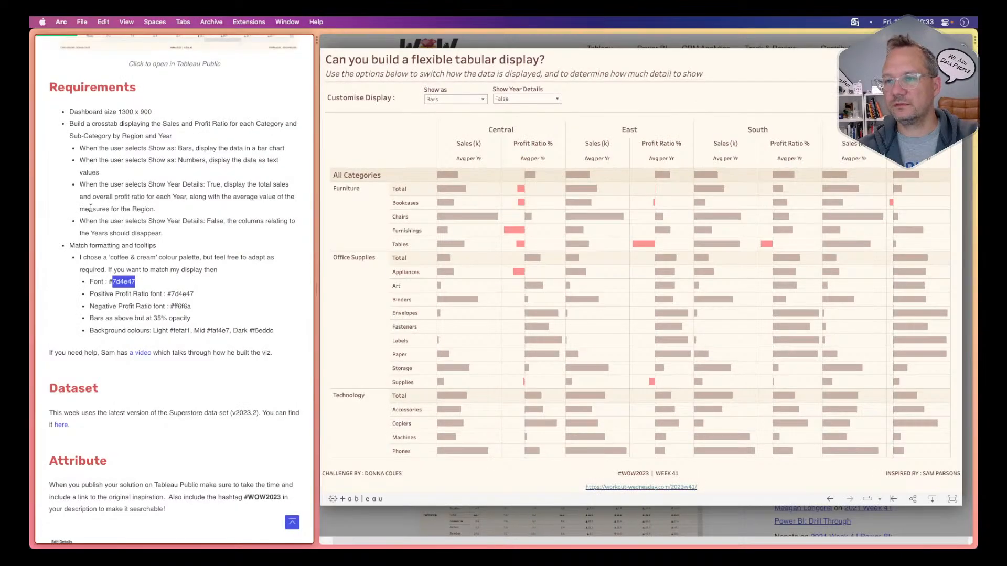
{"action": "key", "text": "super+Tab"}
{"action": "key", "text": "super+Tab"}
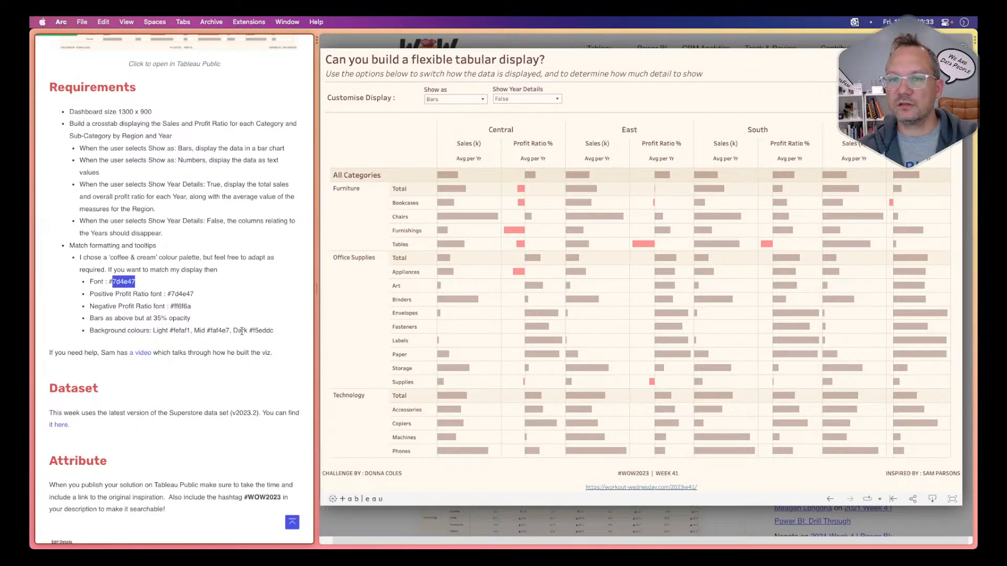
{"action": "left_click_drag", "start_coordinate": [253, 331], "coordinate": [279, 334]}
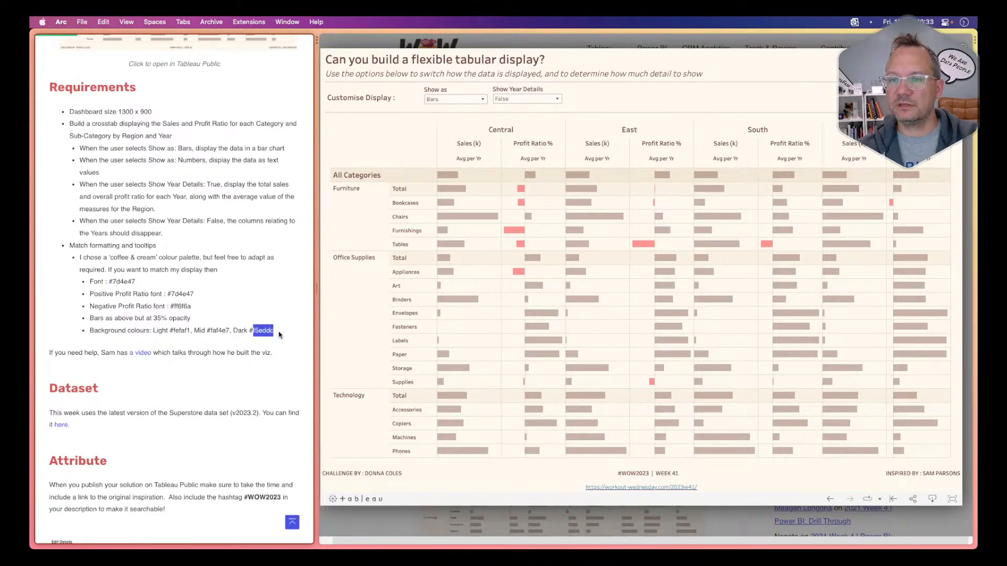
{"action": "key", "text": "super+Tab"}
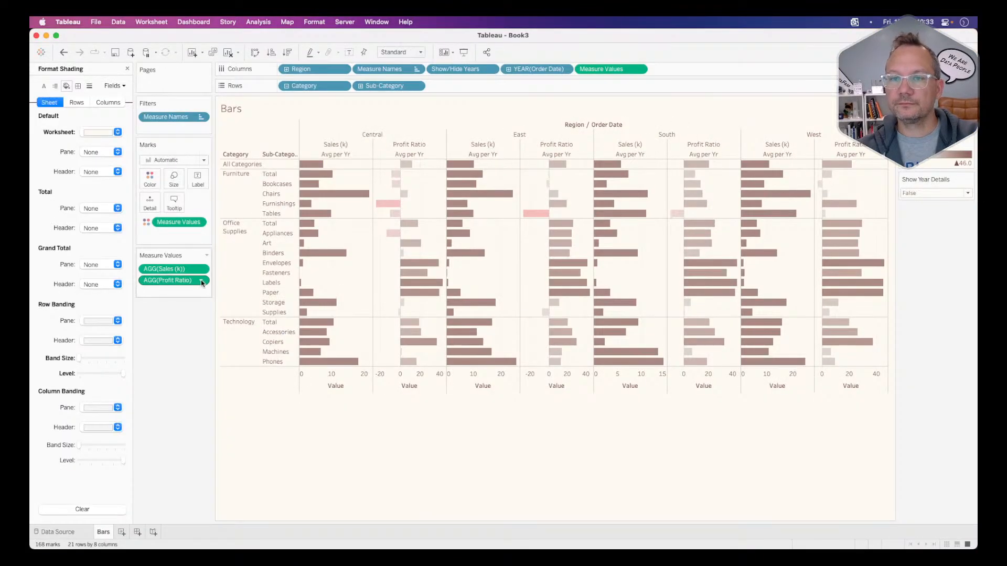
Set the Grand Total pane shading to the copied dark background colour, hex F5EDDC
{"action": "left_click", "coordinate": [98, 267]}
{"action": "left_click", "coordinate": [120, 359]}
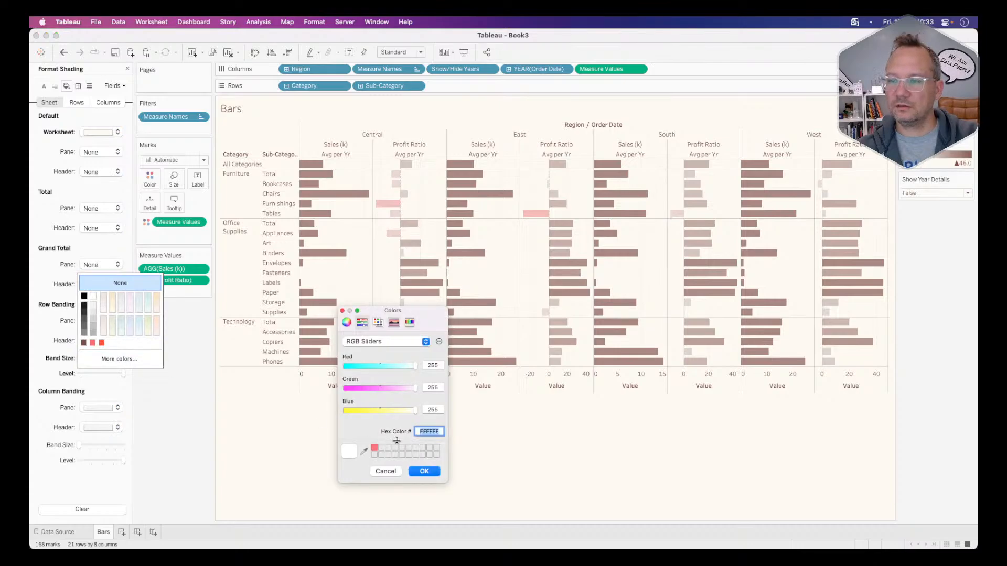
{"action": "right_click", "coordinate": [429, 431]}
{"action": "left_click", "coordinate": [449, 463]}
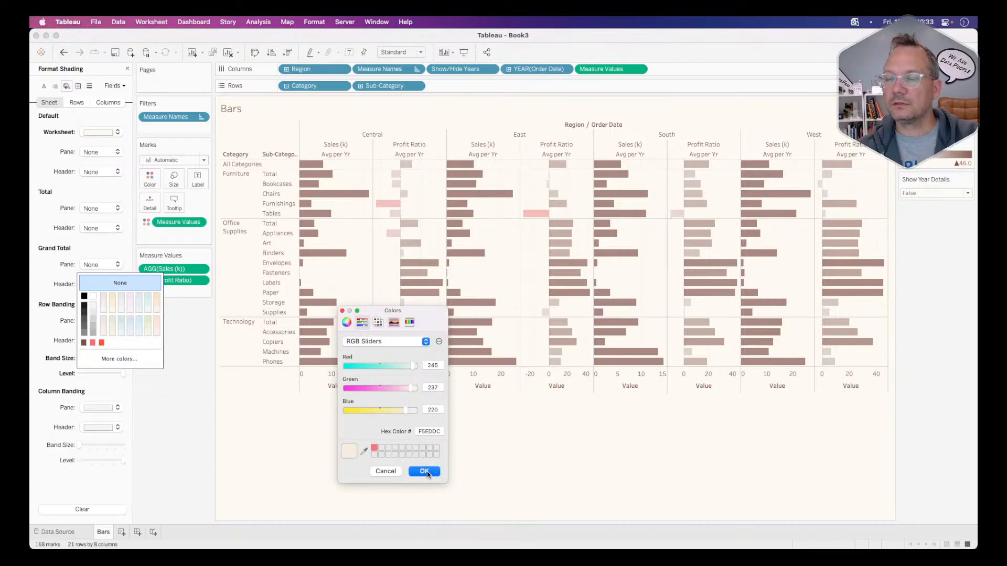
{"action": "left_click", "coordinate": [424, 471]}
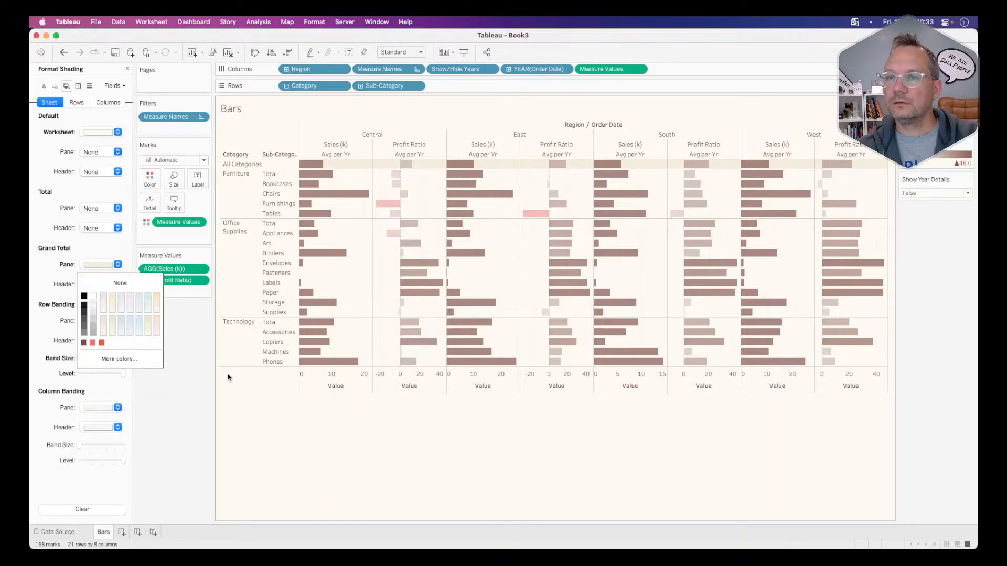
Set the Grand Total header shading to the custom hex colour F5EDDC, matching its pane
{"action": "left_click", "coordinate": [53, 271]}
{"action": "left_click", "coordinate": [102, 285]}
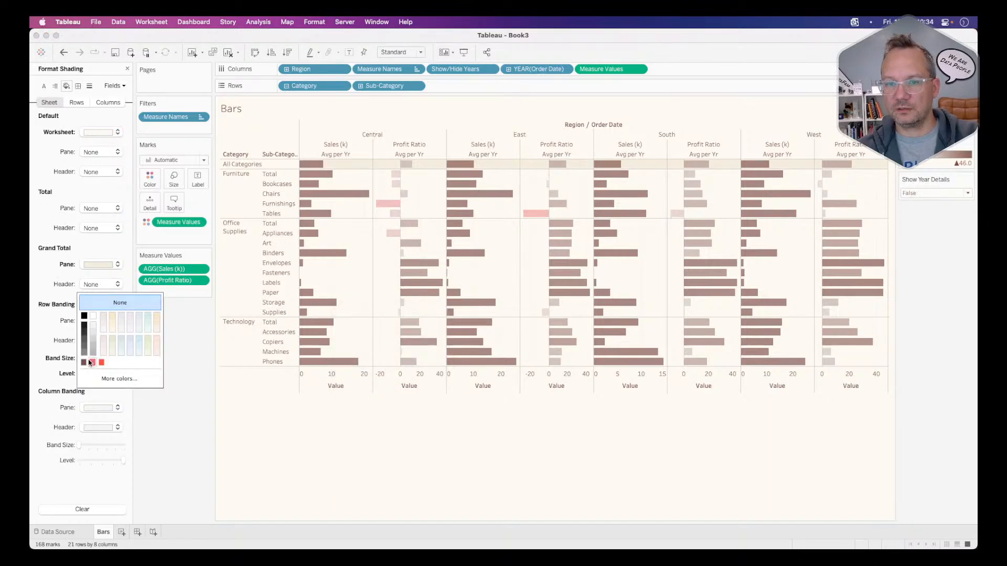
{"action": "left_click", "coordinate": [119, 379]}
{"action": "right_click", "coordinate": [433, 435]}
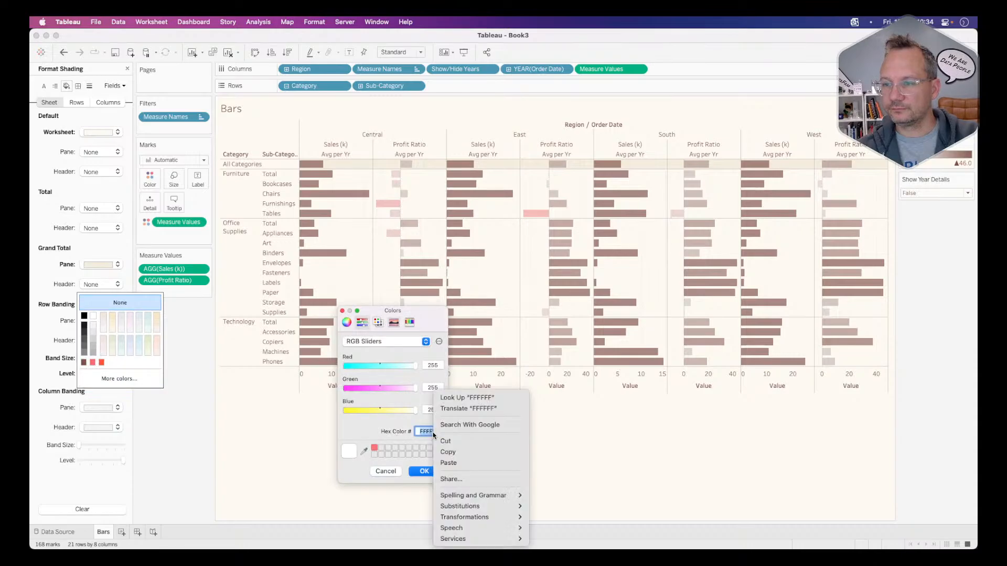
{"action": "left_click", "coordinate": [448, 463]}
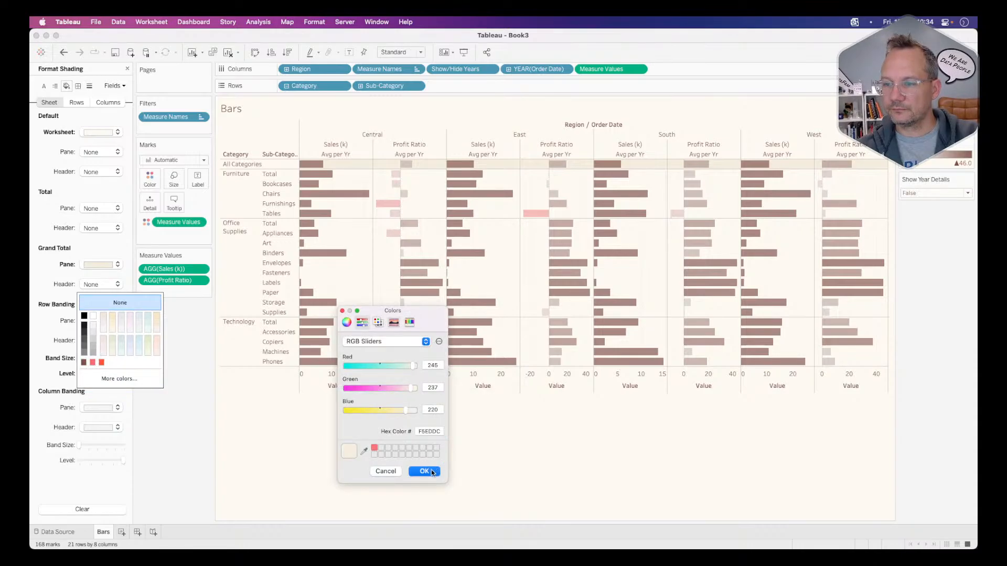
{"action": "left_click", "coordinate": [425, 472]}
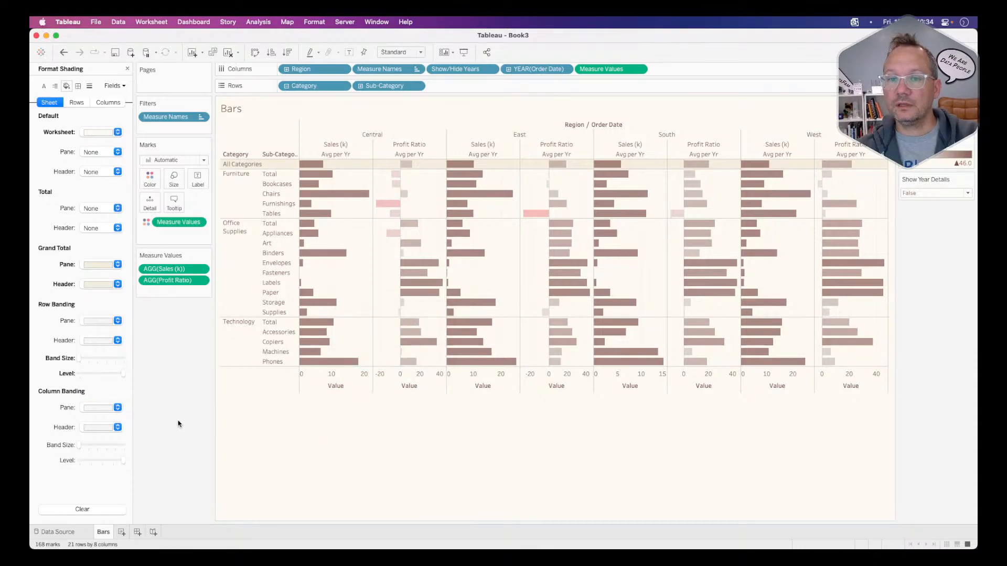
Copy the mid background hex code faf4e7 from the challenge requirements in Arc and return to Tableau
{"action": "left_click", "coordinate": [99, 209]}
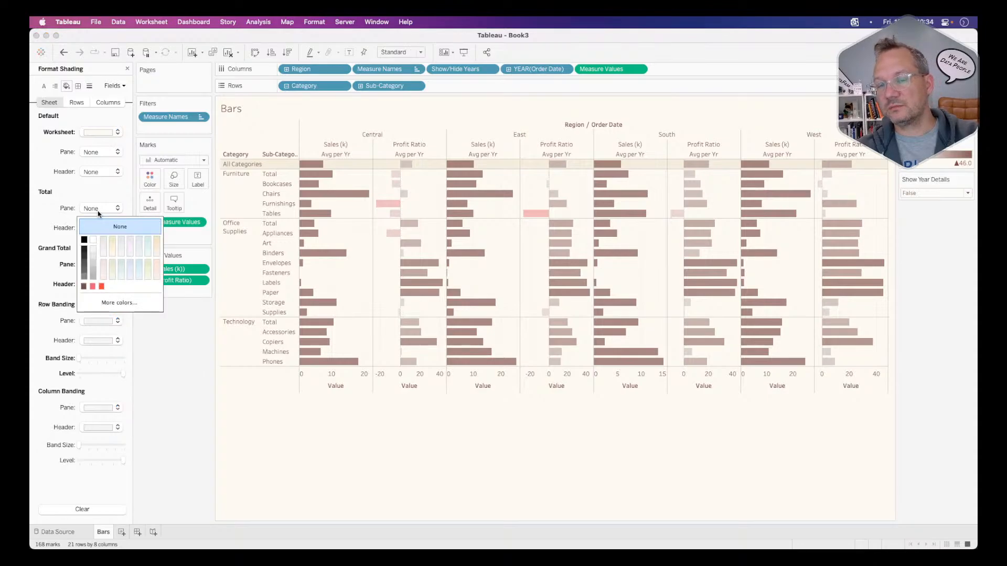
{"action": "key", "text": "super+Tab"}
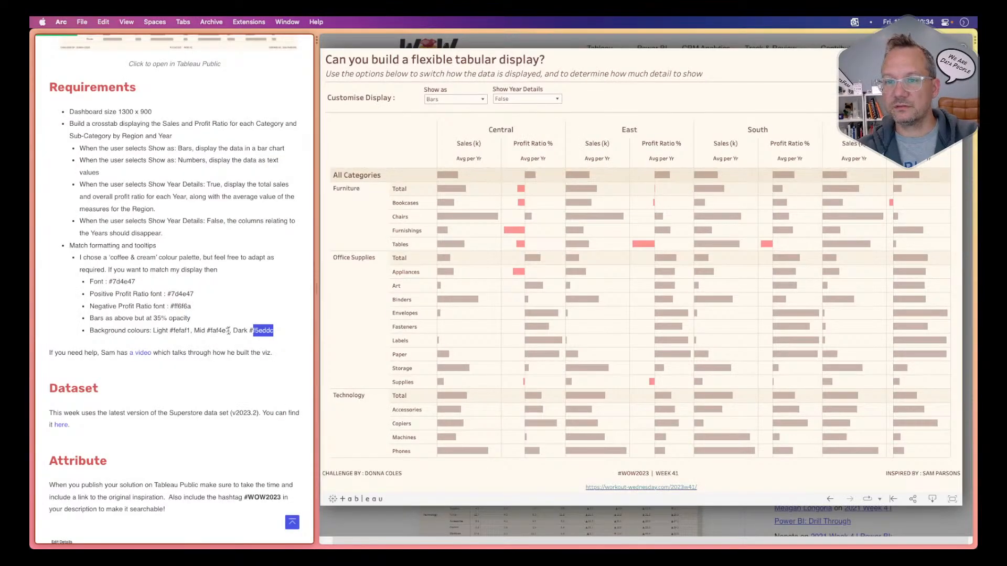
{"action": "left_click_drag", "start_coordinate": [230, 331], "coordinate": [209, 330]}
{"action": "key", "text": "super+c"}
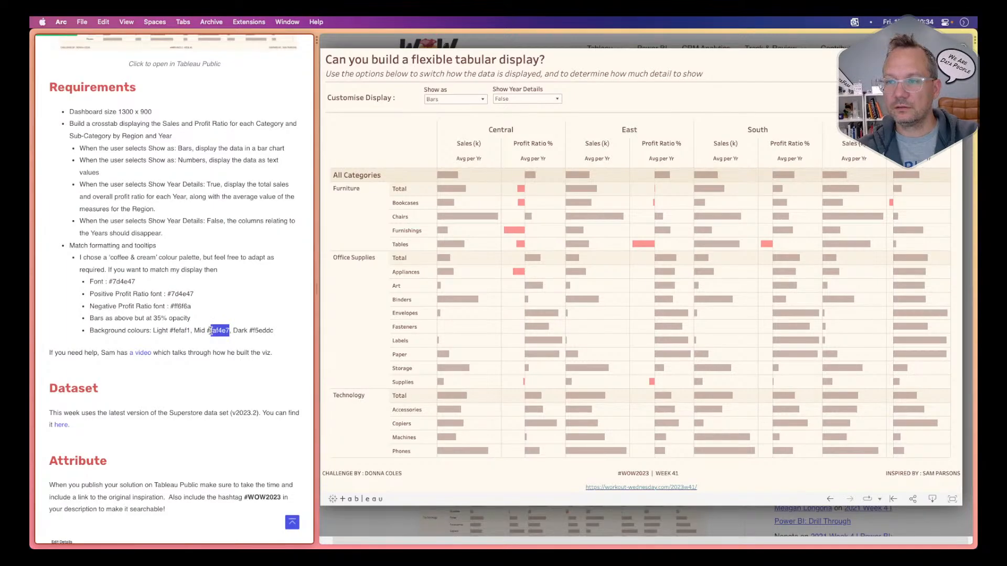
{"action": "key", "text": "super+Tab"}
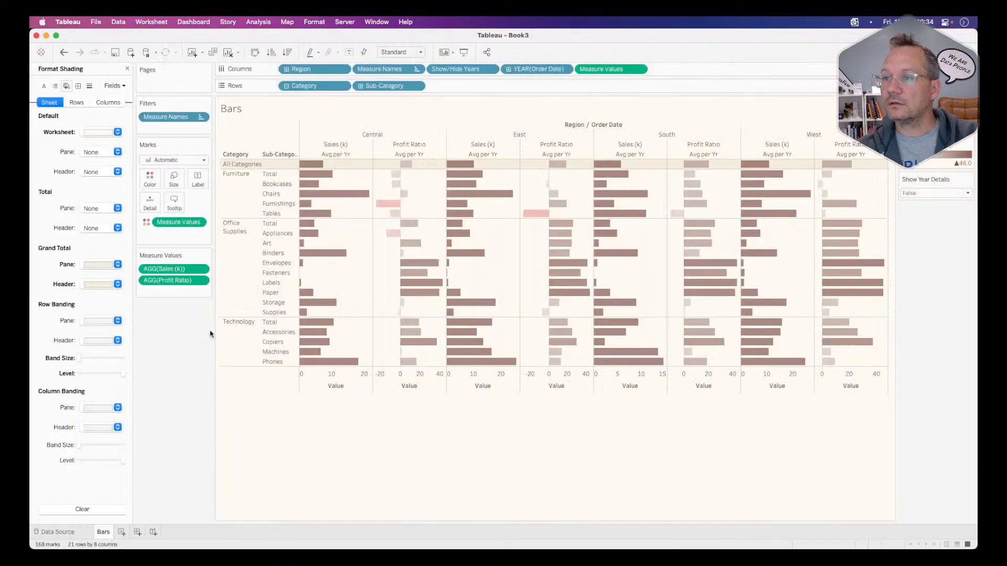
Set the Row Banding pane shading to the copied mid background colour, hex FAF4E7
{"action": "left_click", "coordinate": [95, 321]}
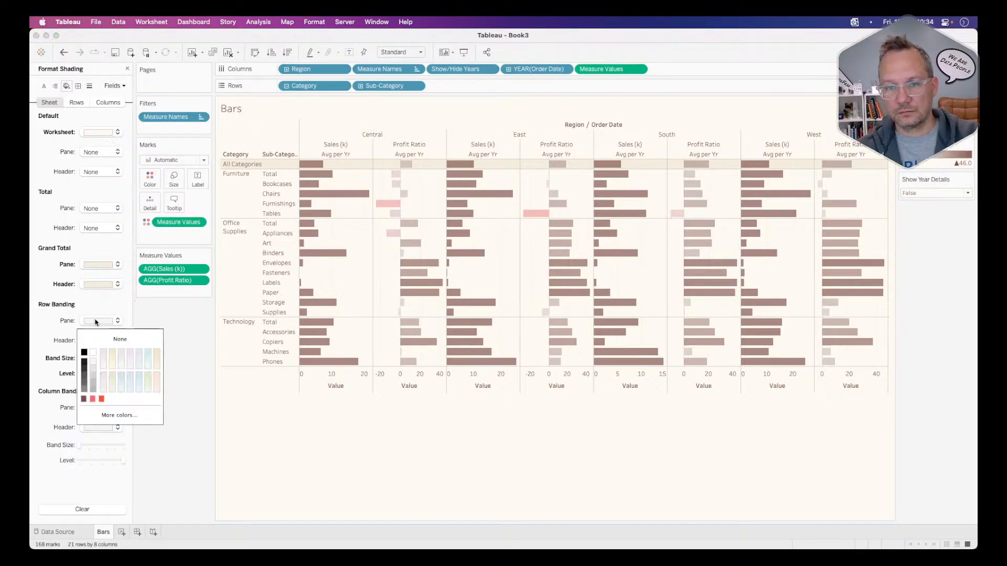
{"action": "left_click", "coordinate": [112, 415]}
{"action": "double_click", "coordinate": [429, 431]}
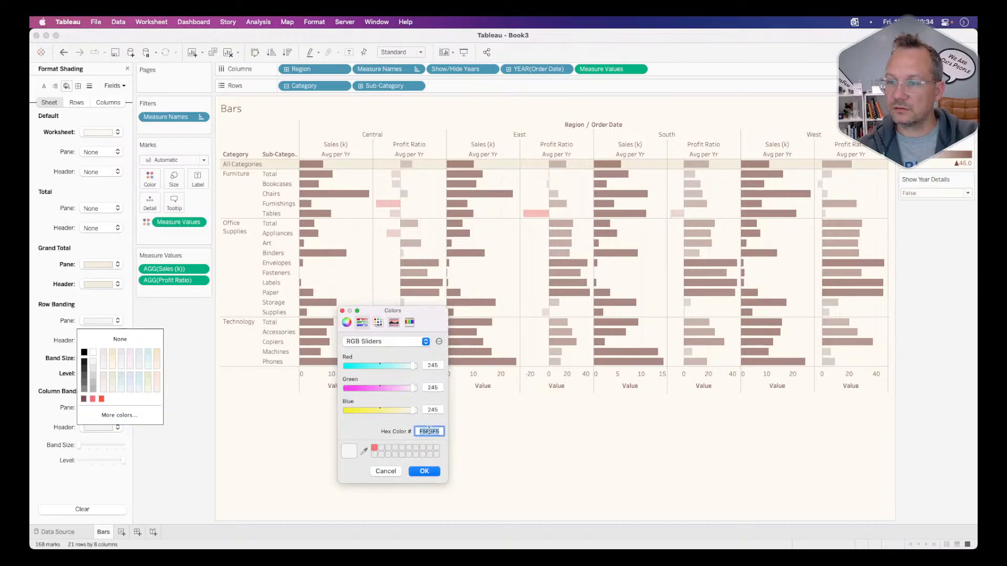
{"action": "right_click", "coordinate": [430, 433]}
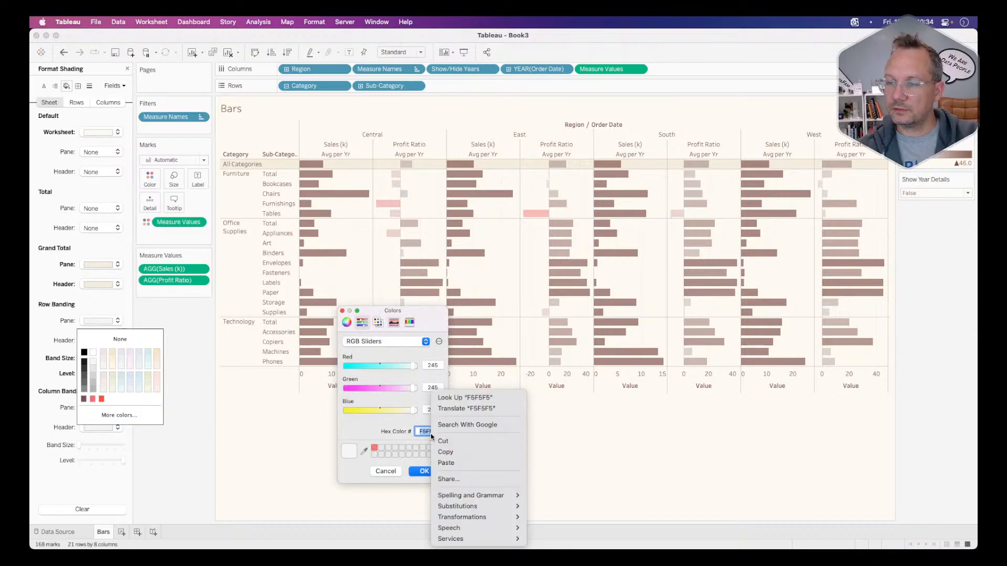
{"action": "left_click", "coordinate": [446, 461]}
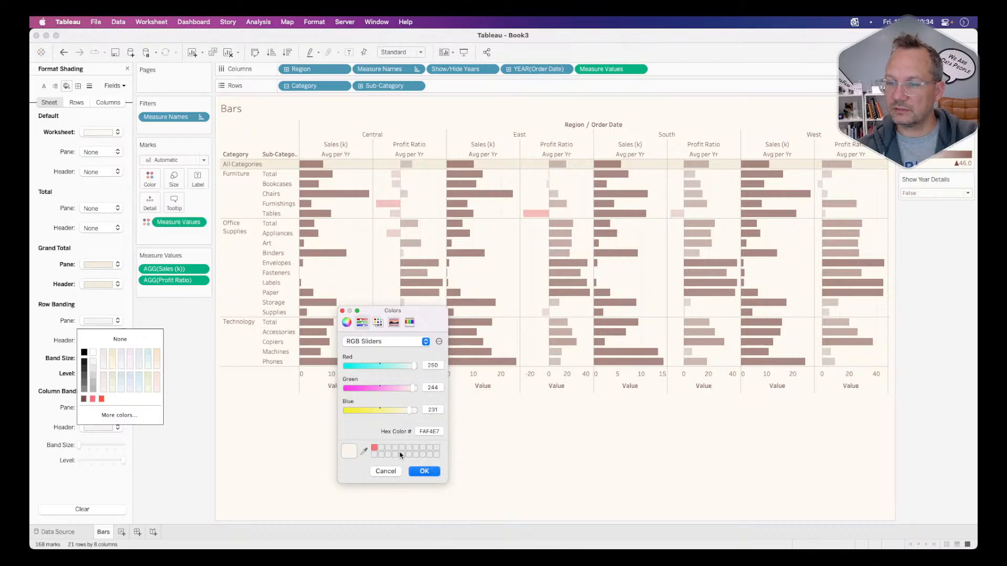
{"action": "left_click", "coordinate": [424, 471]}
{"action": "left_click", "coordinate": [58, 338]}
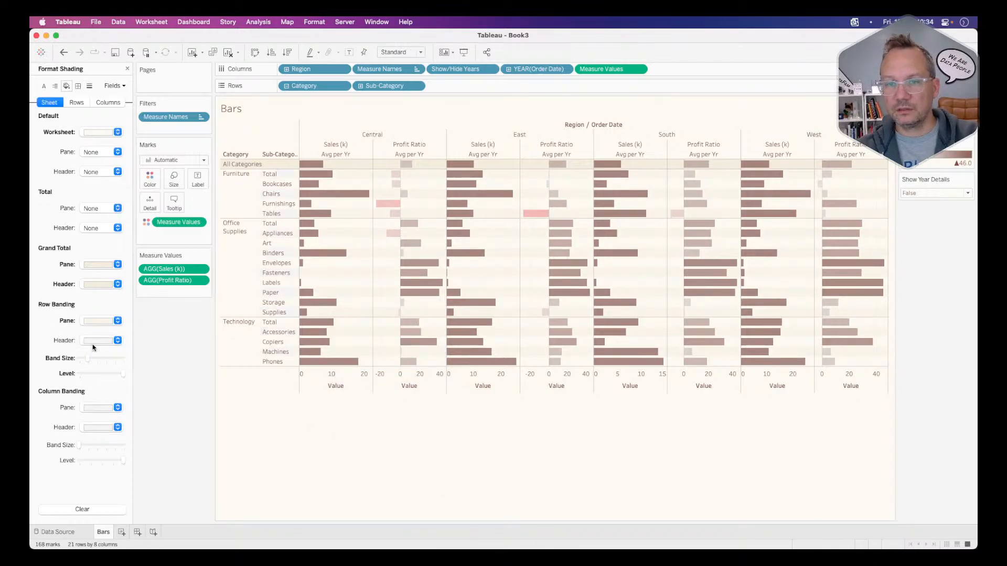
Set the Row Banding header shading to the copied mid background colour, hex FAF4E7
{"action": "left_click", "coordinate": [98, 340]}
{"action": "left_click", "coordinate": [114, 434]}
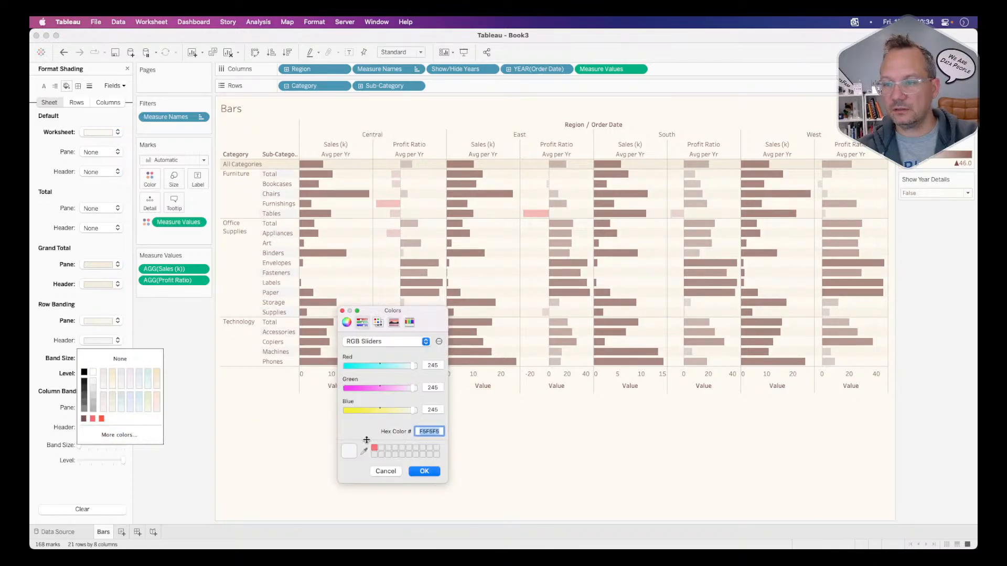
{"action": "right_click", "coordinate": [437, 431]}
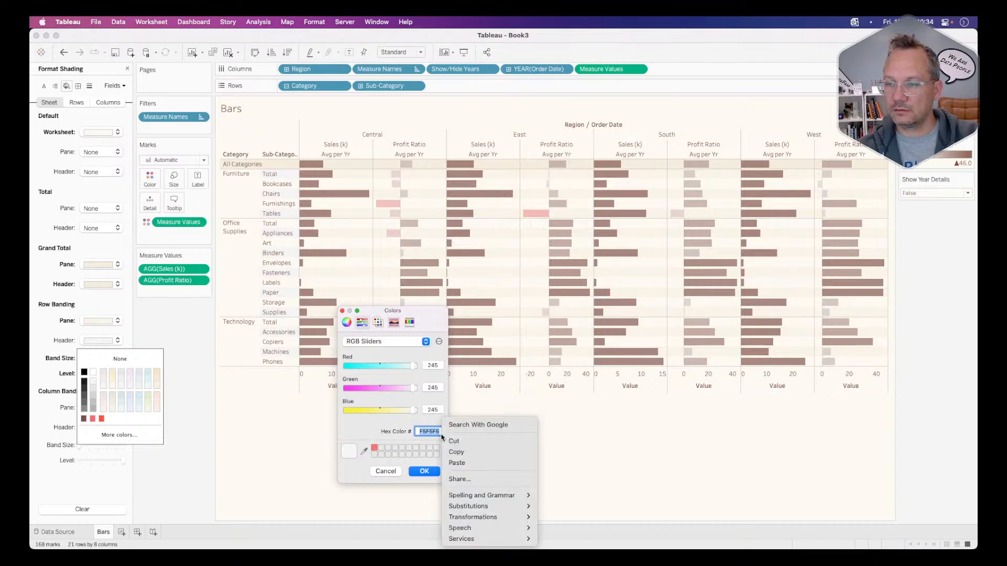
{"action": "left_click", "coordinate": [456, 463]}
{"action": "left_click", "coordinate": [424, 470]}
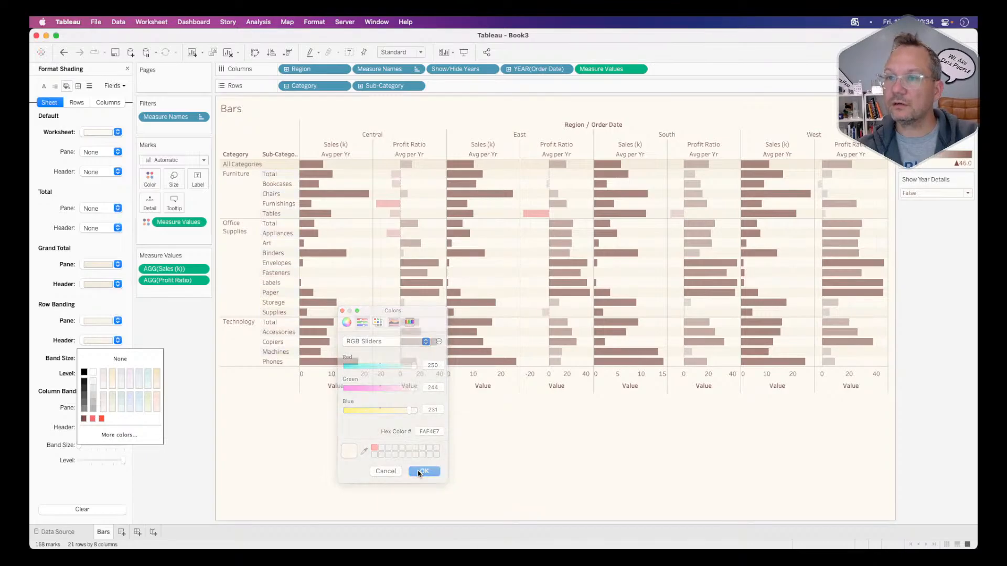
{"action": "left_click", "coordinate": [358, 461]}
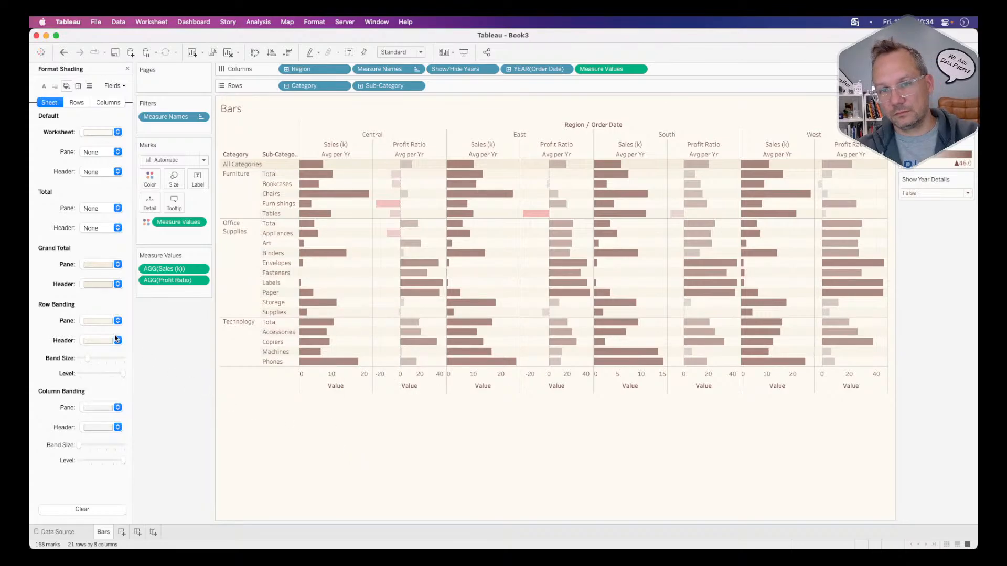
Clear the custom shading from both the Row Banding pane and the Row Banding header
{"action": "left_click", "coordinate": [97, 321]}
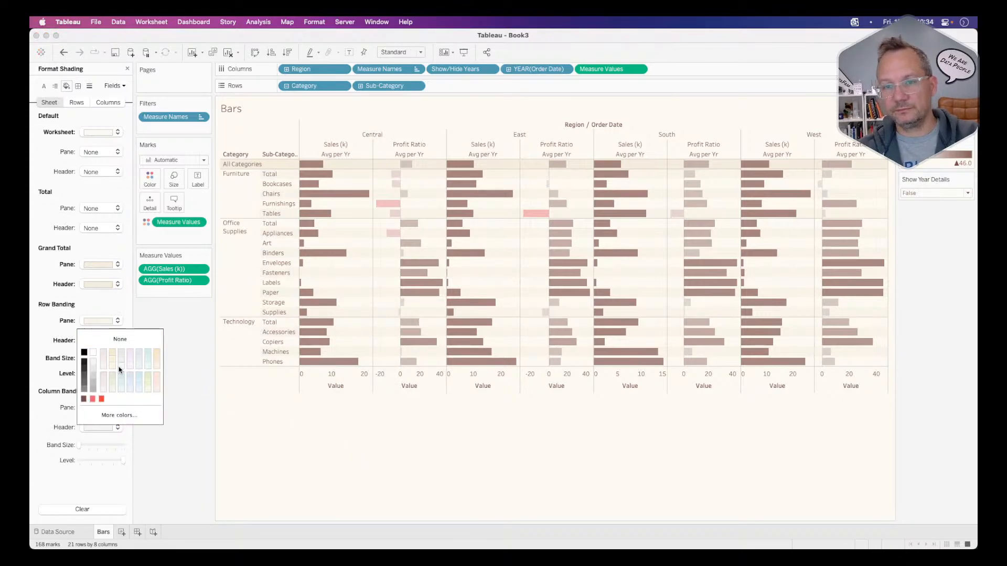
{"action": "left_click", "coordinate": [120, 339]}
{"action": "right_click", "coordinate": [64, 326]}
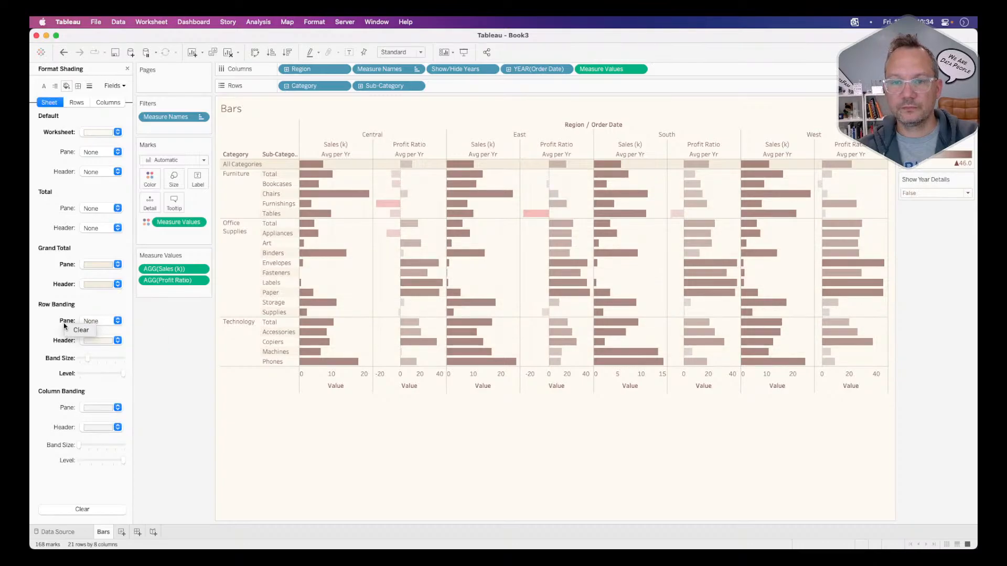
{"action": "left_click", "coordinate": [74, 331]}
{"action": "right_click", "coordinate": [58, 341]}
{"action": "left_click", "coordinate": [70, 347]}
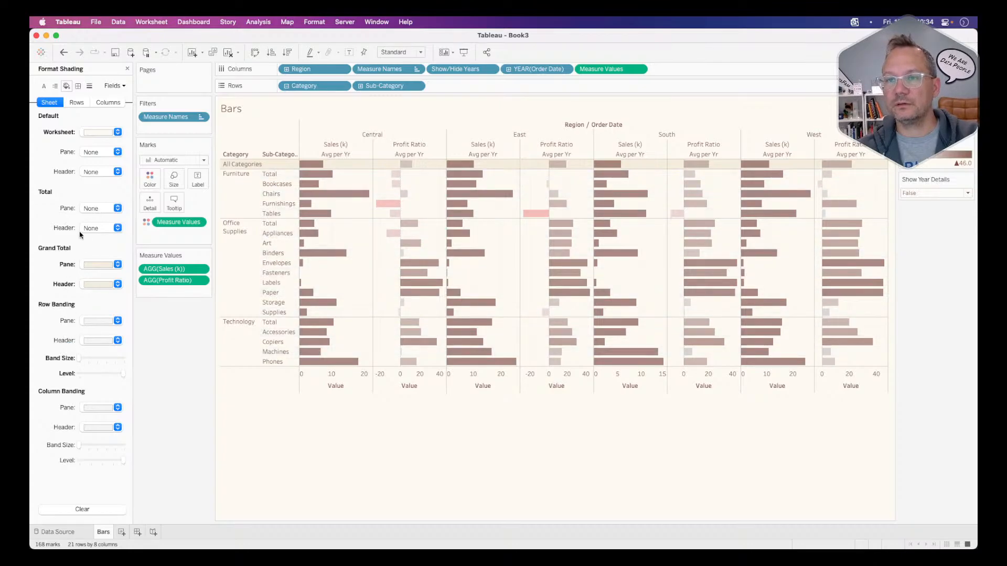
Set the Total pane shading to the copied mid background colour, hex FAF4E7
{"action": "left_click", "coordinate": [93, 210]}
{"action": "left_click", "coordinate": [112, 302]}
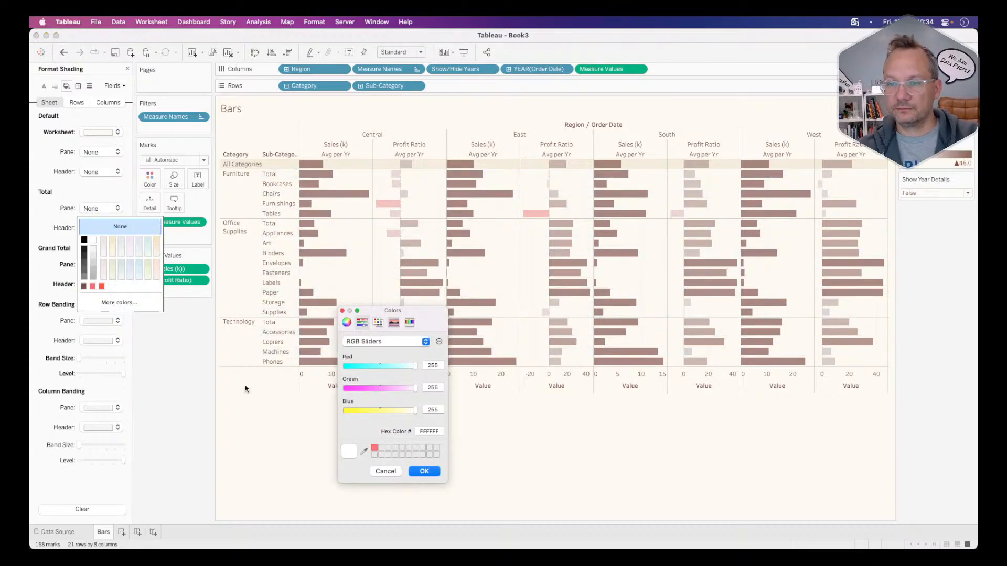
{"action": "right_click", "coordinate": [428, 434]}
{"action": "left_click", "coordinate": [444, 463]}
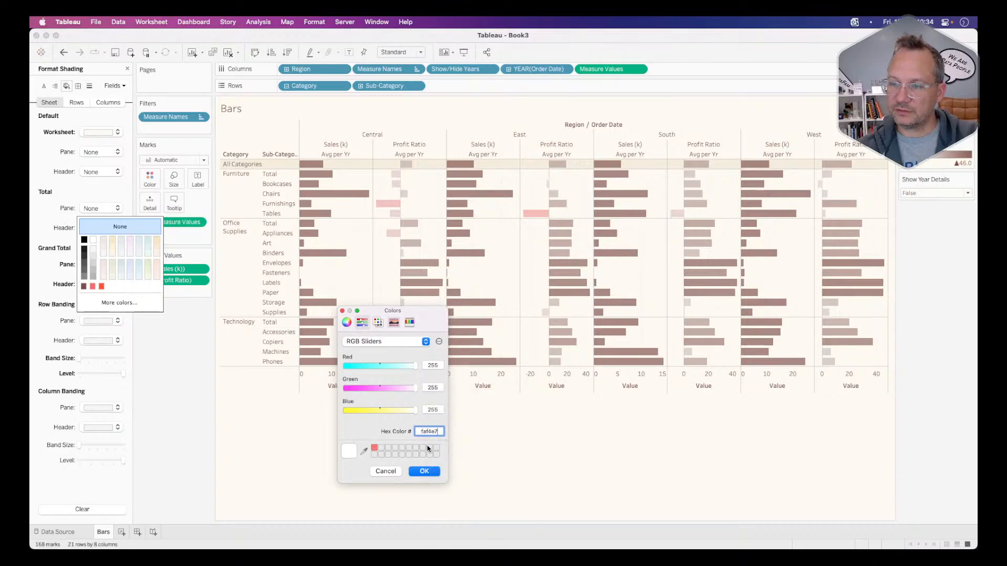
{"action": "left_click", "coordinate": [424, 471]}
{"action": "left_click", "coordinate": [65, 215]}
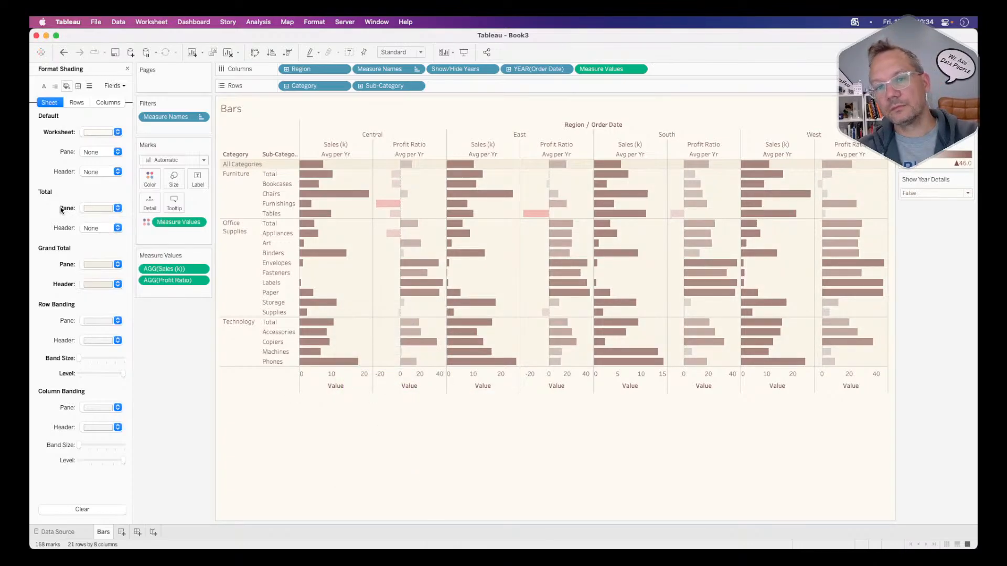
Set the Total header shading to the same custom colour as its pane, hex FAF4E7
{"action": "left_click", "coordinate": [91, 234]}
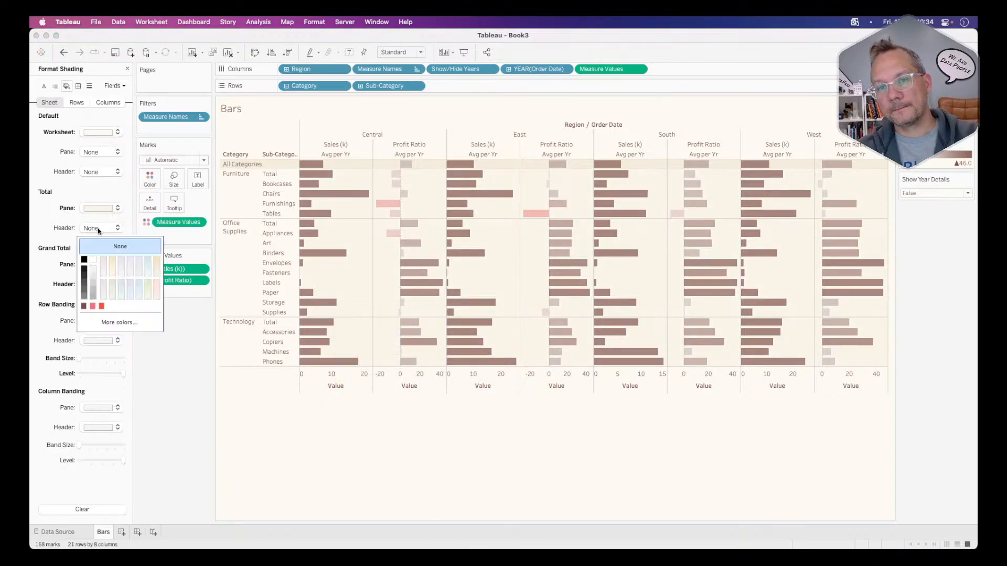
{"action": "left_click", "coordinate": [109, 322]}
{"action": "right_click", "coordinate": [428, 430]}
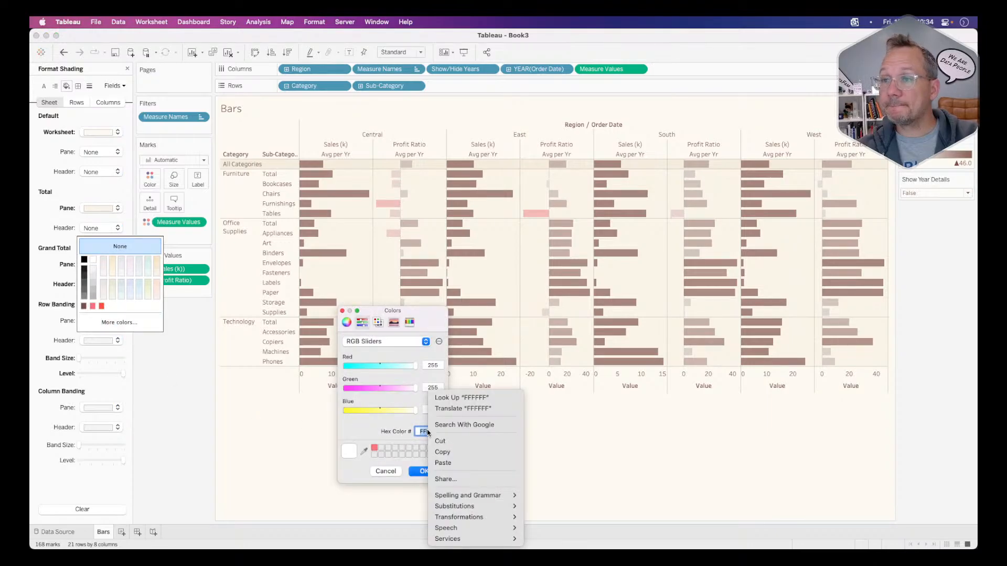
{"action": "left_click", "coordinate": [455, 462]}
{"action": "left_click", "coordinate": [425, 472]}
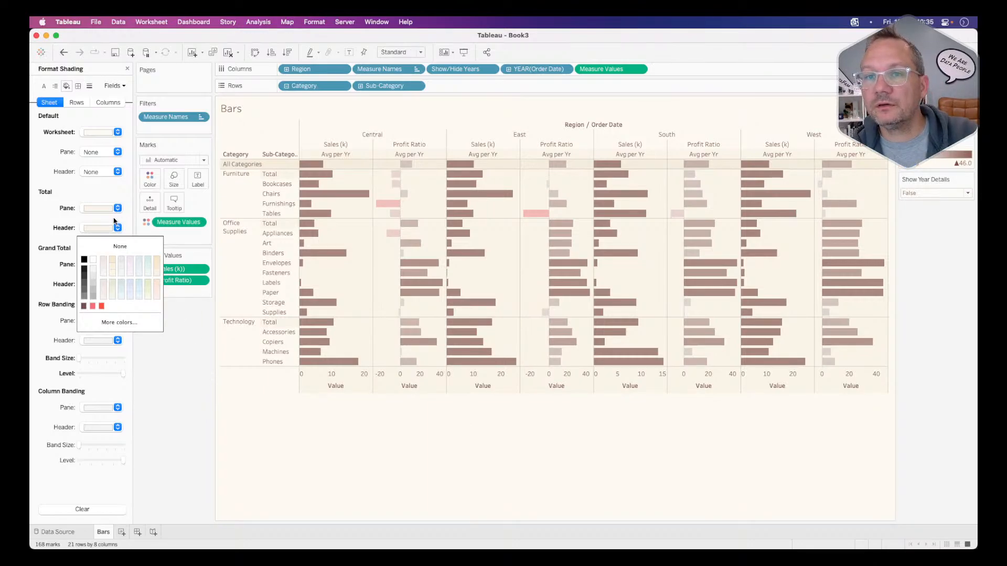
{"action": "left_click", "coordinate": [94, 232]}
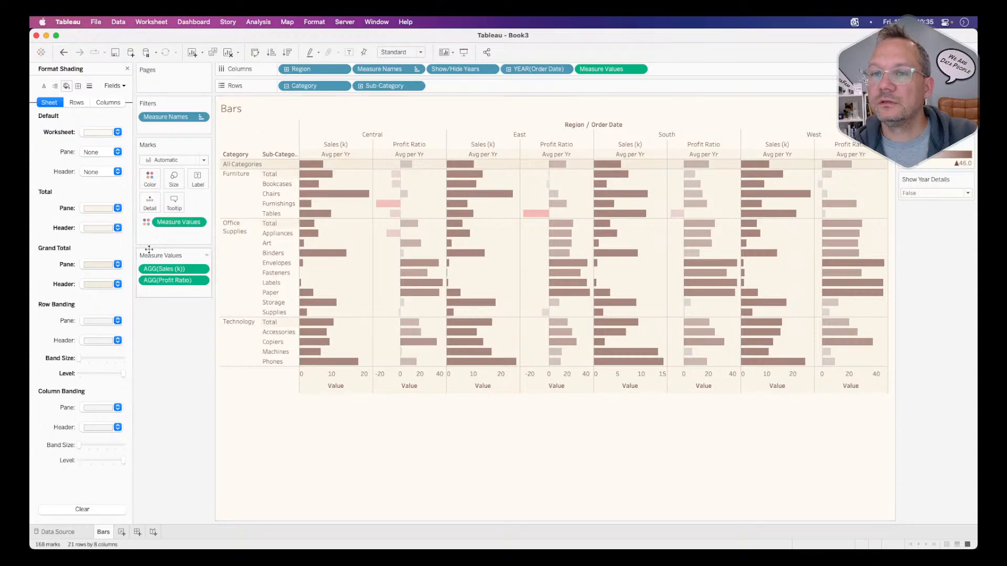
Clear the custom shading from the Total header
{"action": "left_click", "coordinate": [70, 233]}
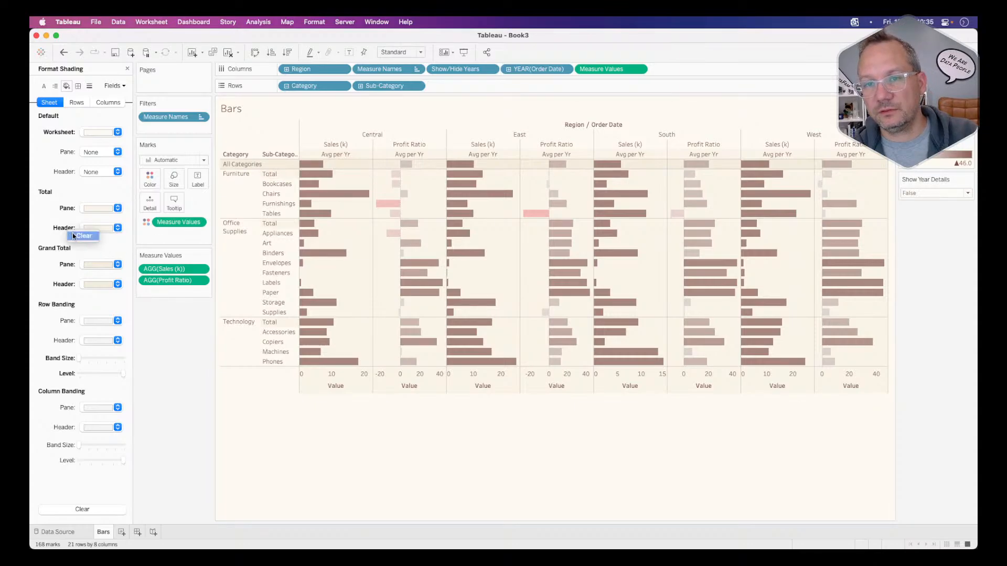
{"action": "left_click", "coordinate": [73, 233]}
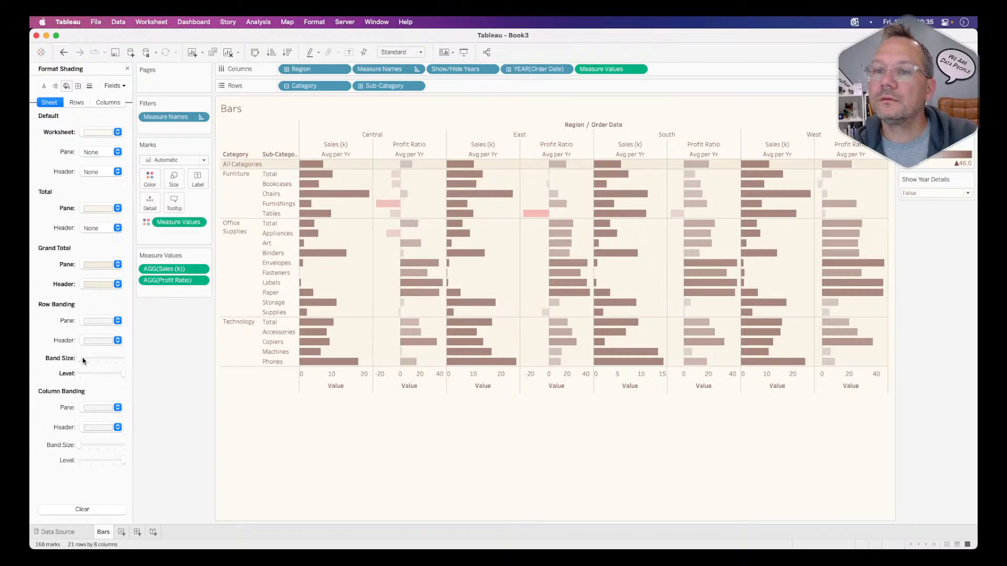
{"action": "left_click_drag", "start_coordinate": [82, 374], "coordinate": [124, 375]}
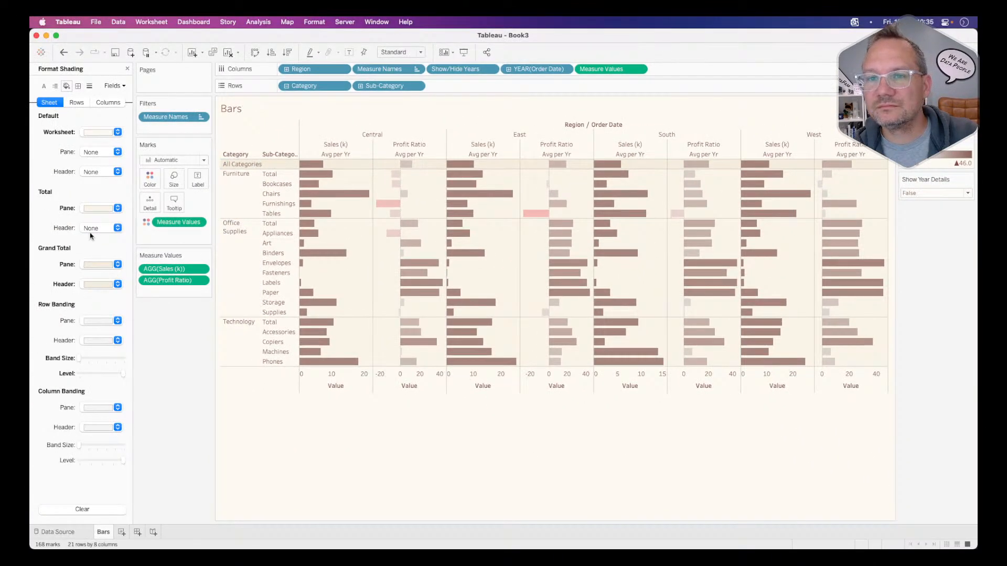
Reapply the mid background colour, hex FAF4E7, to the Total header shading
{"action": "left_click", "coordinate": [93, 227]}
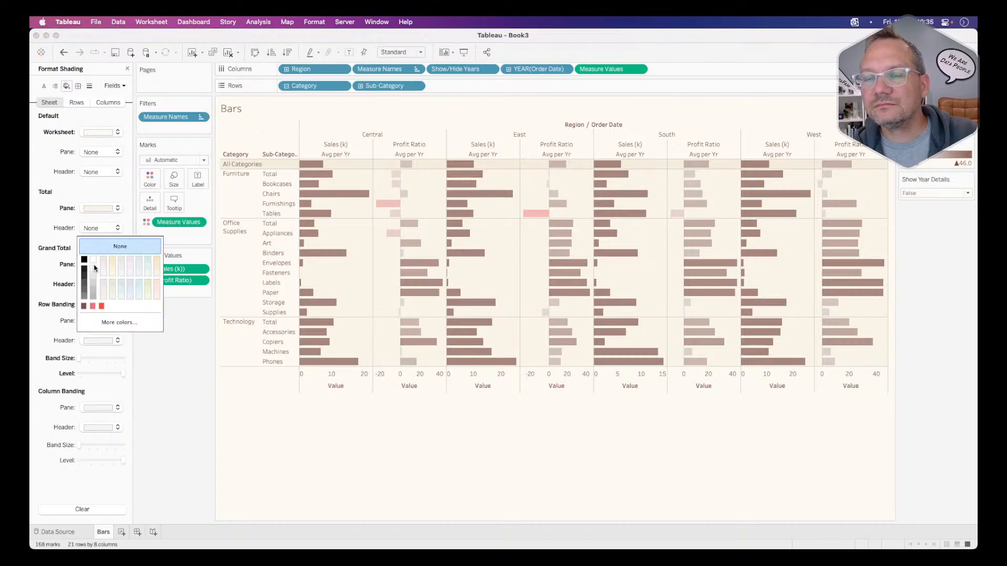
{"action": "left_click", "coordinate": [115, 322]}
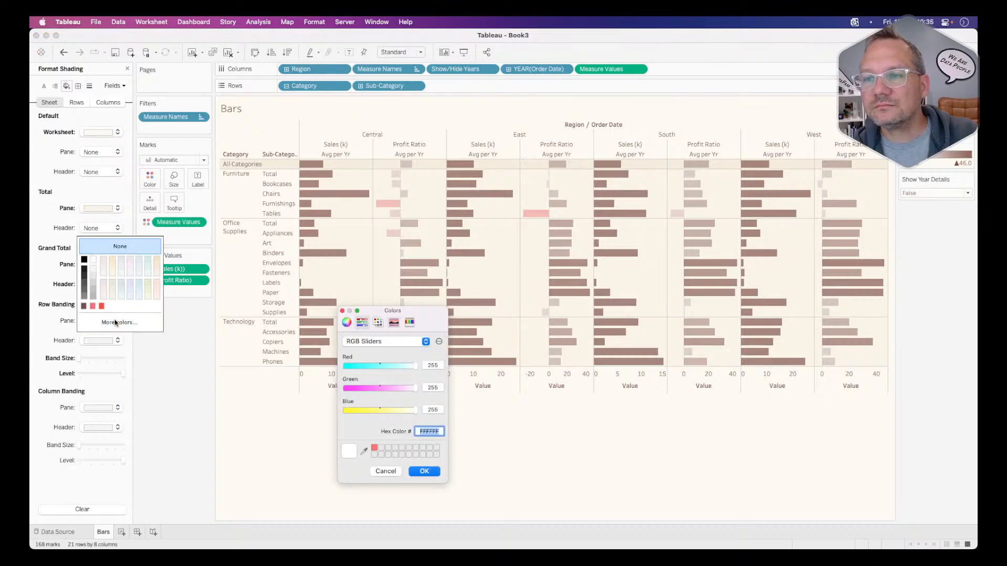
{"action": "right_click", "coordinate": [429, 429]}
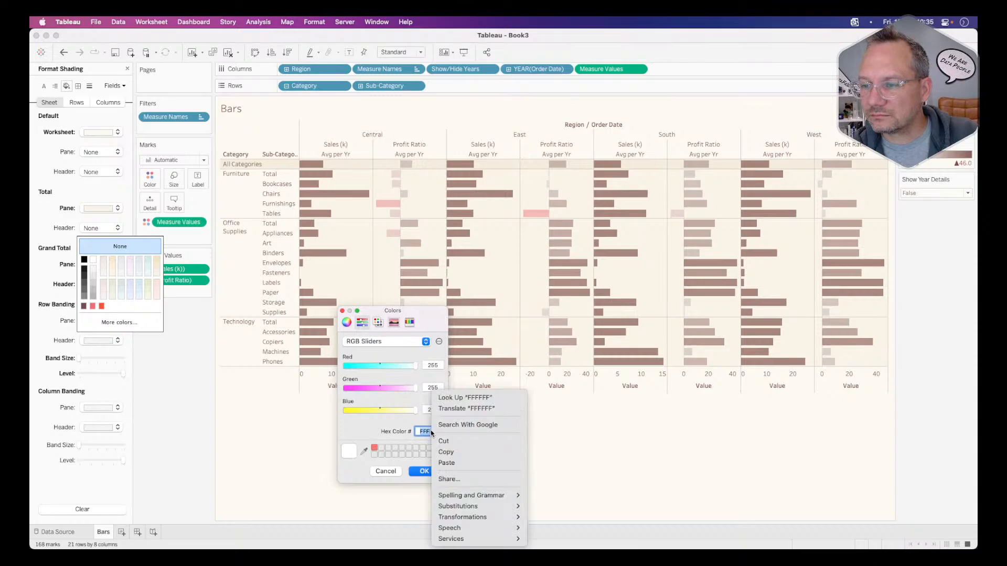
{"action": "left_click", "coordinate": [443, 464]}
{"action": "key", "text": "Return"}
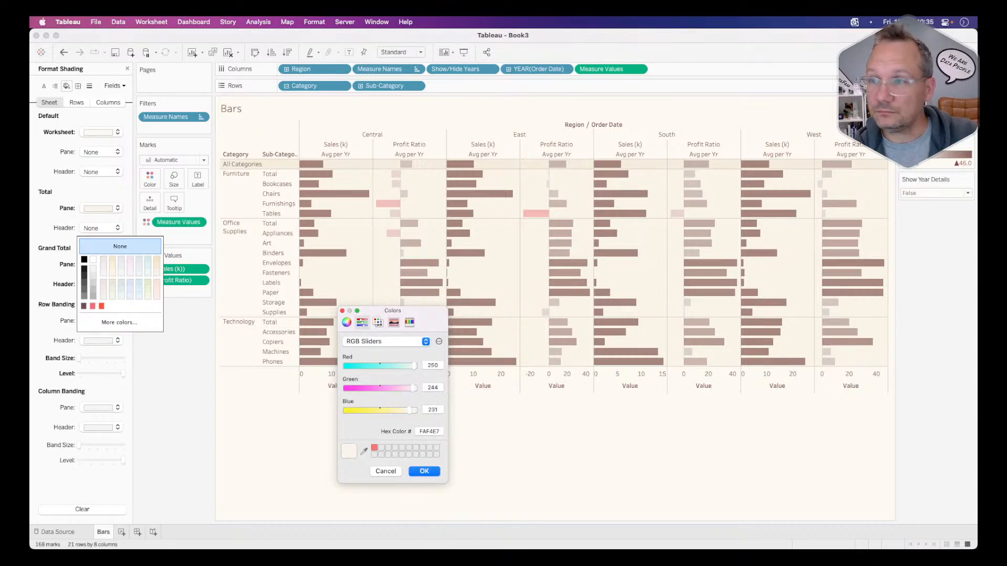
{"action": "left_click", "coordinate": [418, 472]}
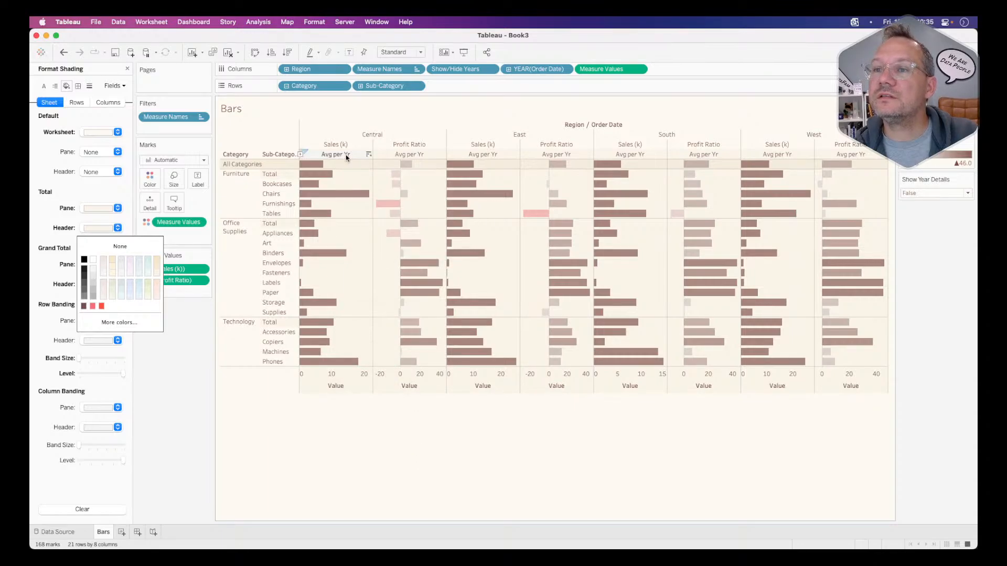
Compare with the challenge display in Arc, then return to Tableau and open the custom header shading colour for the Avg per Yr field
{"action": "key", "text": "super+Tab"}
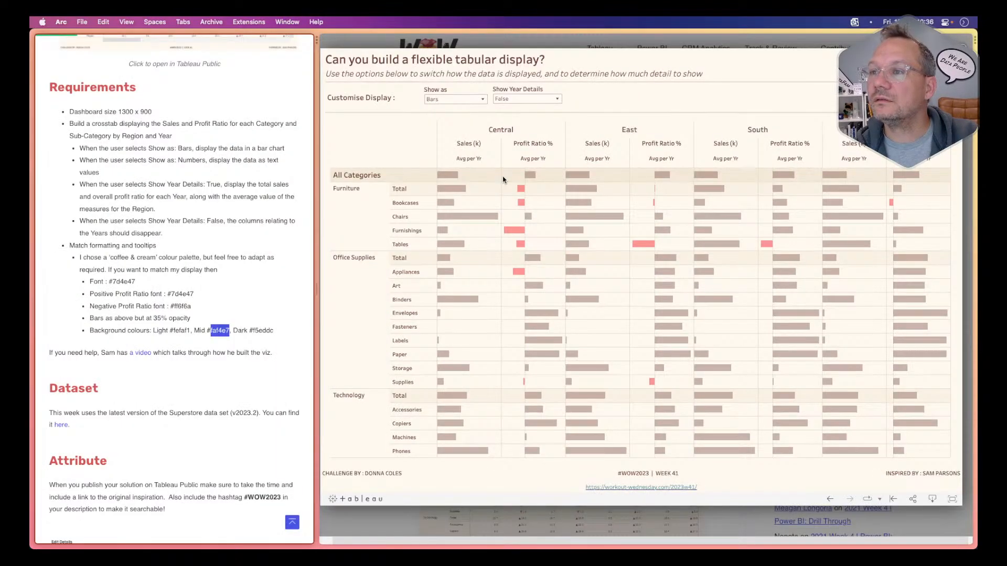
{"action": "key", "text": "super+Tab"}
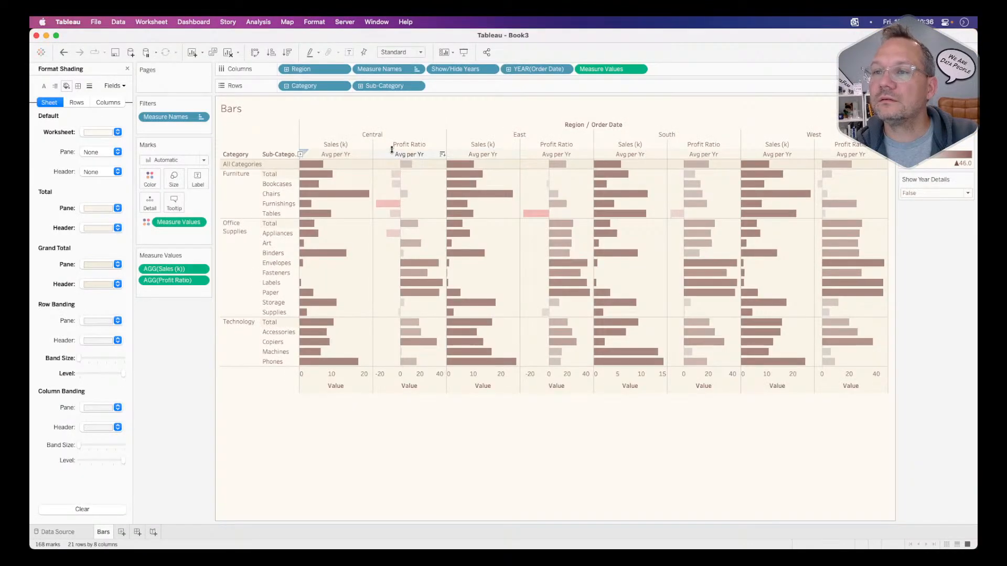
{"action": "right_click", "coordinate": [349, 155]}
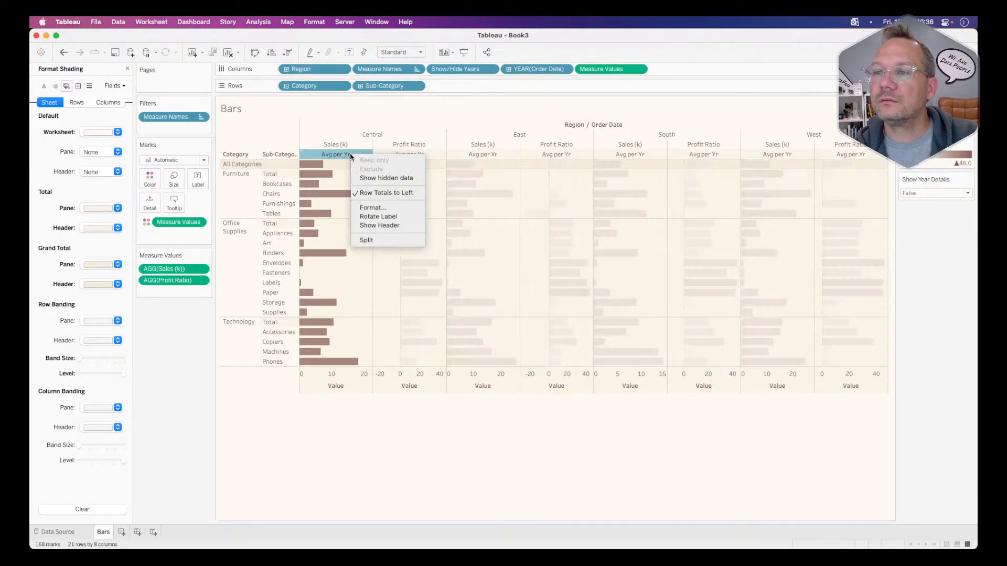
{"action": "left_click", "coordinate": [373, 207]}
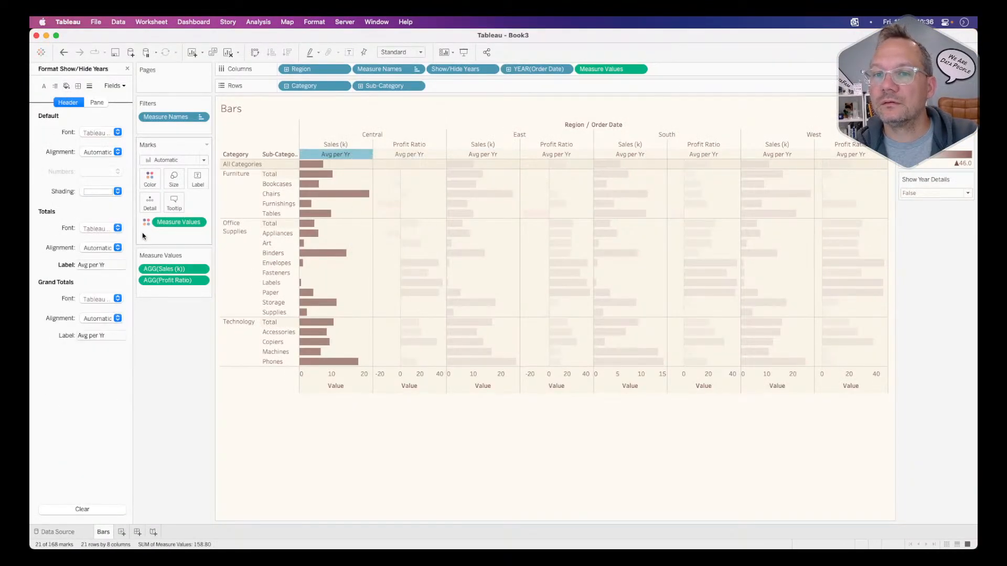
{"action": "left_click", "coordinate": [91, 192]}
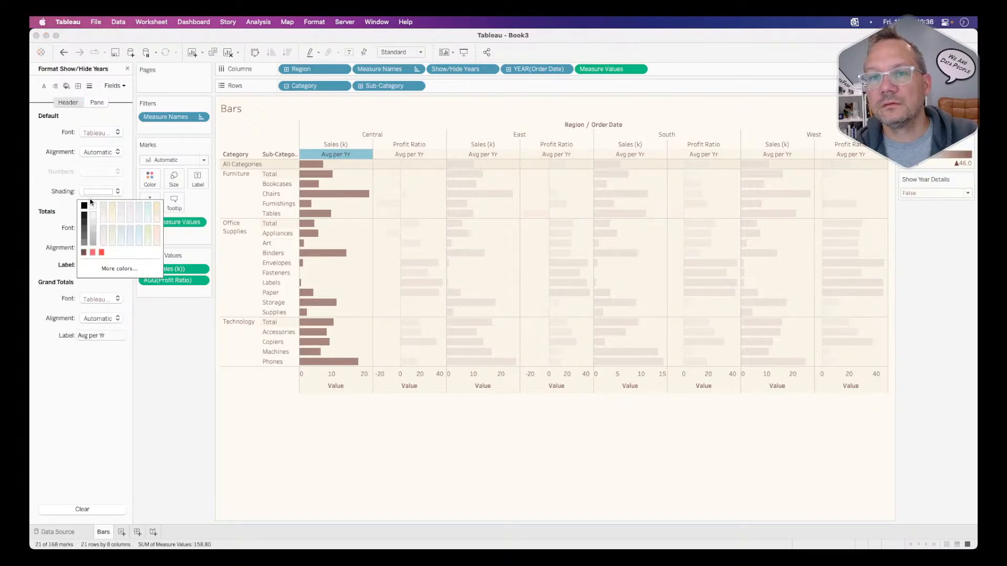
{"action": "left_click", "coordinate": [111, 269]}
Copy the light background hex code #fefaf1 from the challenge requirements in Arc and return to Tableau
{"action": "key", "text": "super+Tab"}
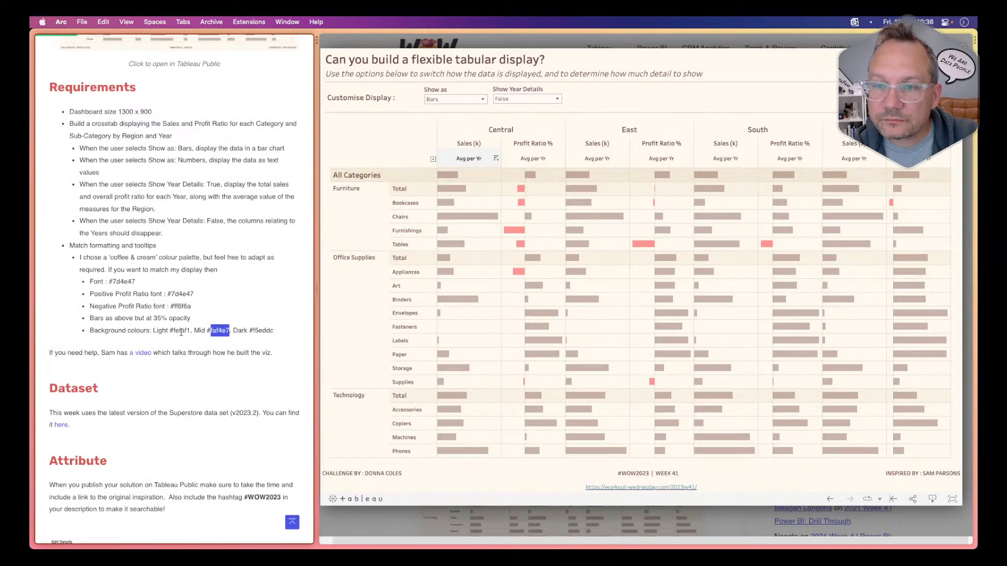
{"action": "left_click_drag", "start_coordinate": [190, 331], "coordinate": [170, 331]}
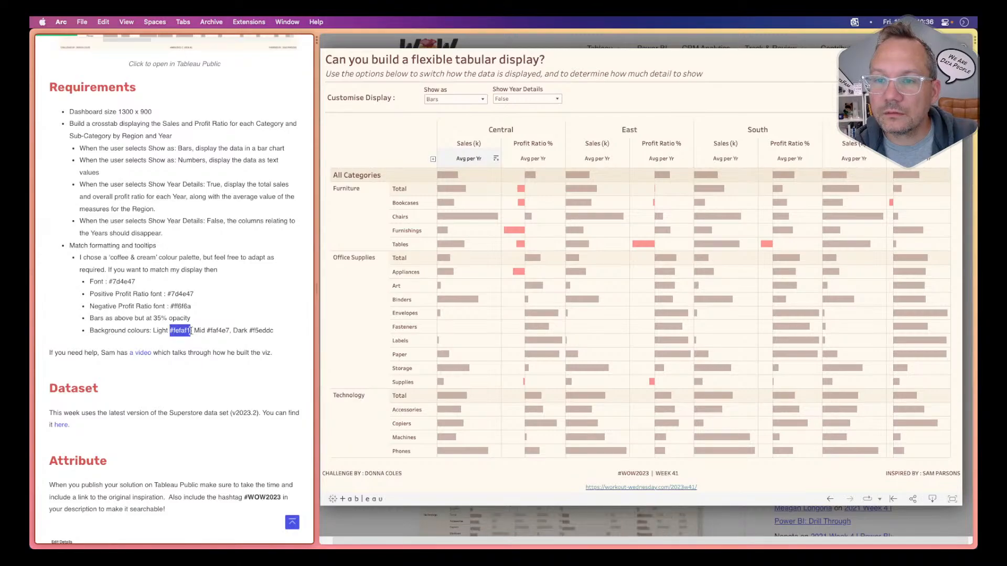
{"action": "key", "text": "super+c"}
{"action": "key", "text": "super+Tab"}
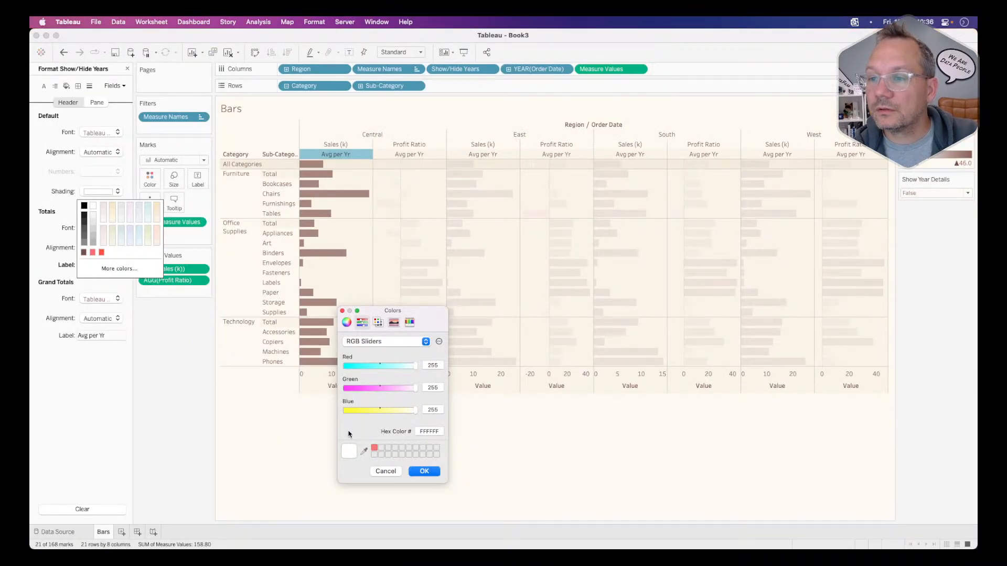
Set the Show/Hide Years default header shading to the copied light background colour, hex FEFAF1
{"action": "left_click", "coordinate": [426, 431]}
{"action": "right_click", "coordinate": [426, 433]}
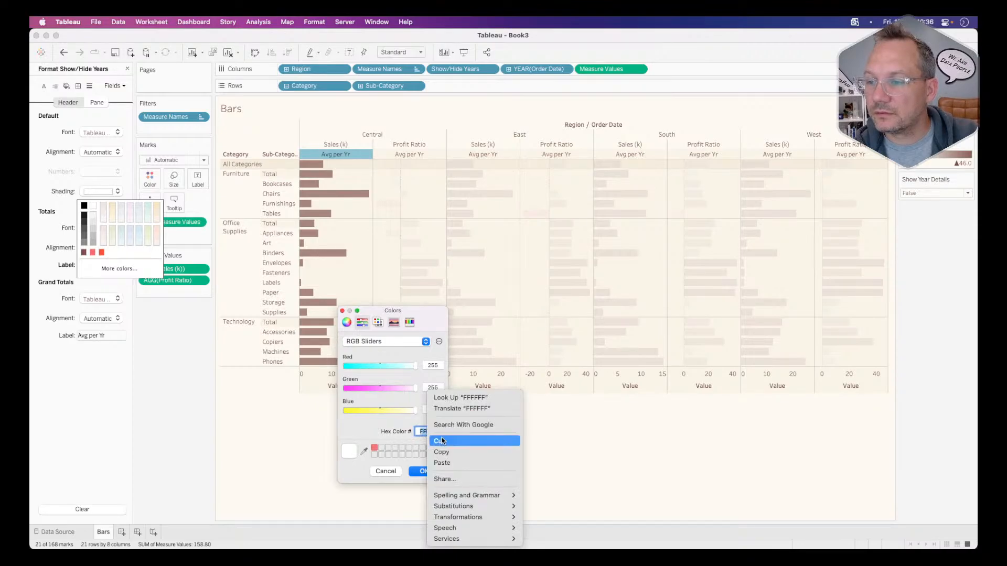
{"action": "left_click", "coordinate": [442, 462]}
{"action": "left_click", "coordinate": [434, 471]}
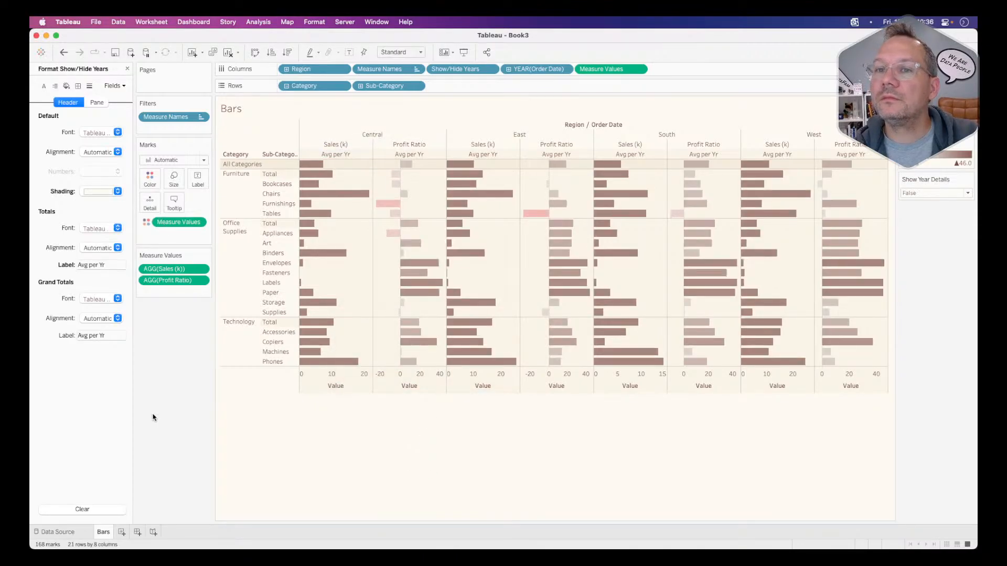
Clear the Show/Hide Years header shading and compare the sheet with the challenge display in Arc
{"action": "left_click", "coordinate": [96, 192]}
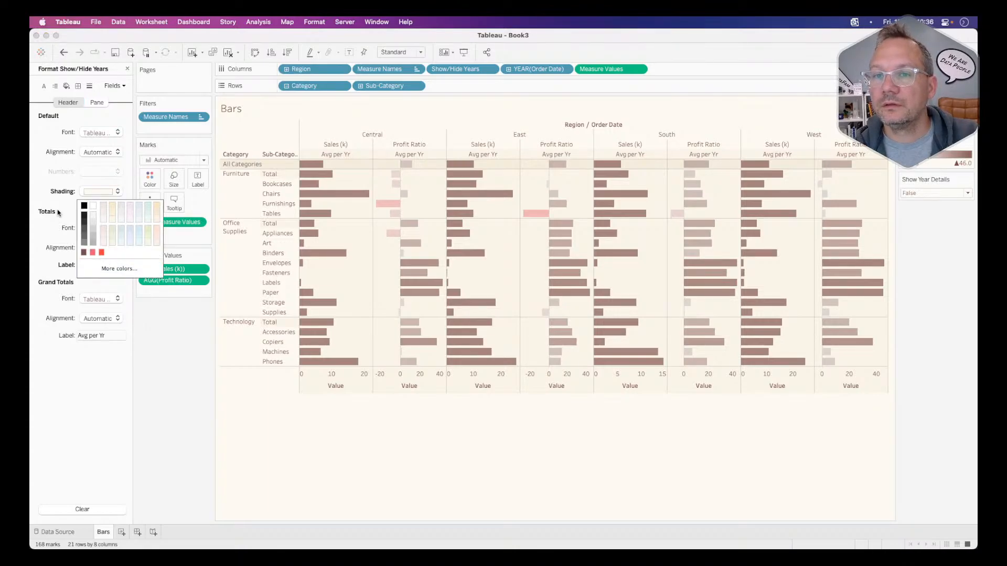
{"action": "left_click", "coordinate": [55, 186]}
{"action": "right_click", "coordinate": [65, 194]}
{"action": "left_click", "coordinate": [79, 198]}
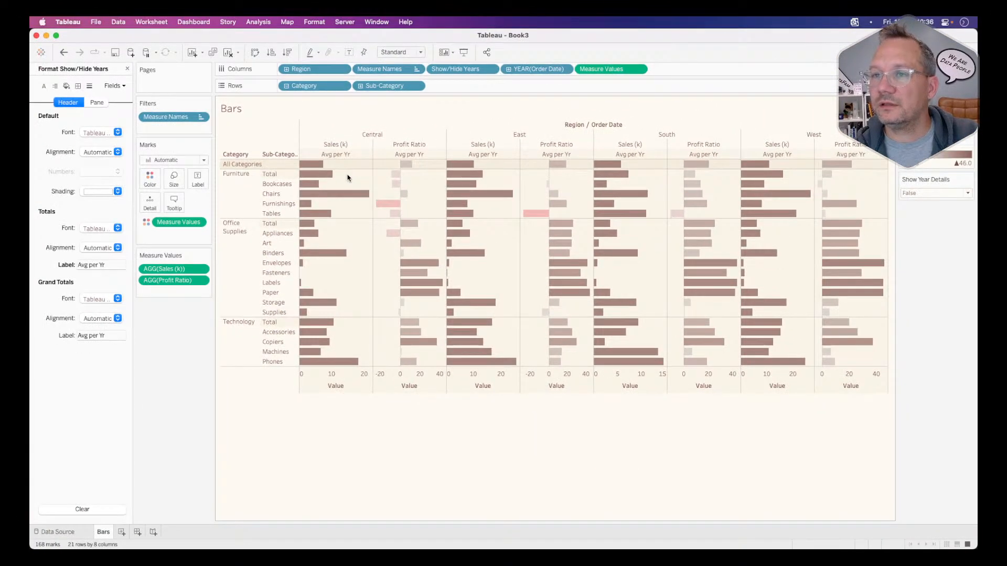
{"action": "key", "text": "super+Tab"}
{"action": "key", "text": "super+Tab"}
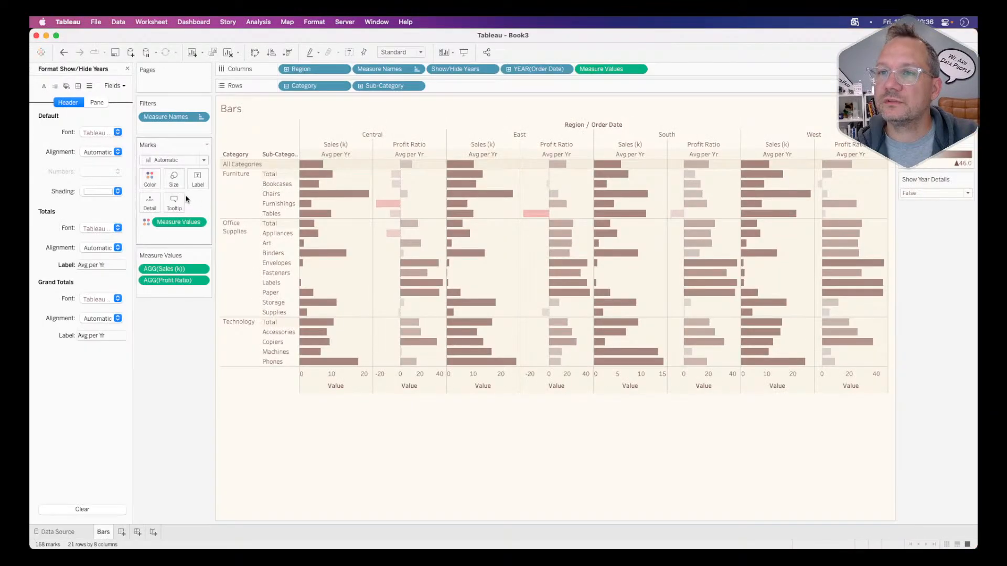
Hide the field labels for both rows and columns on the Bars sheet
{"action": "right_click", "coordinate": [239, 131]}
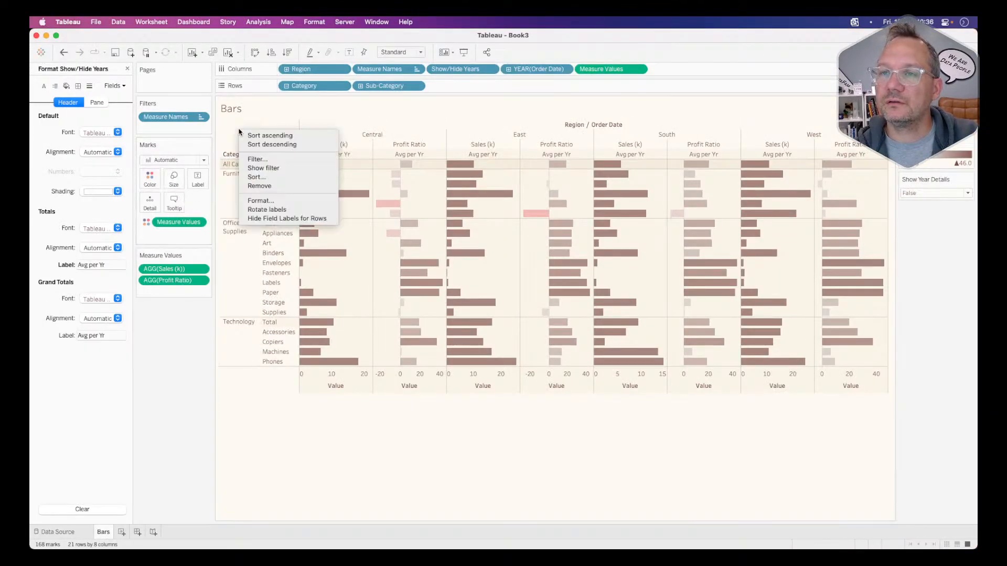
{"action": "left_click", "coordinate": [269, 218]}
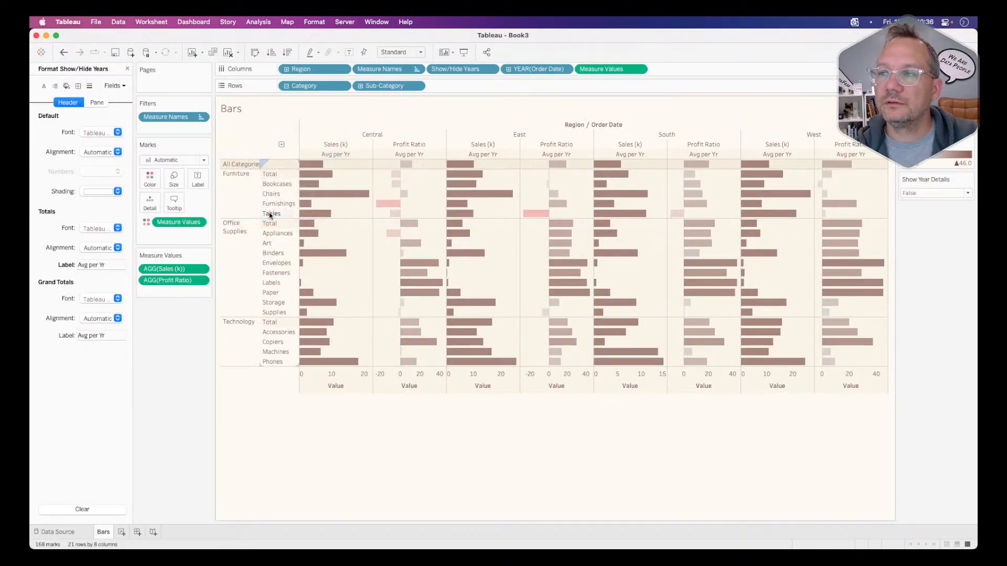
{"action": "right_click", "coordinate": [531, 124]}
{"action": "left_click", "coordinate": [540, 157]}
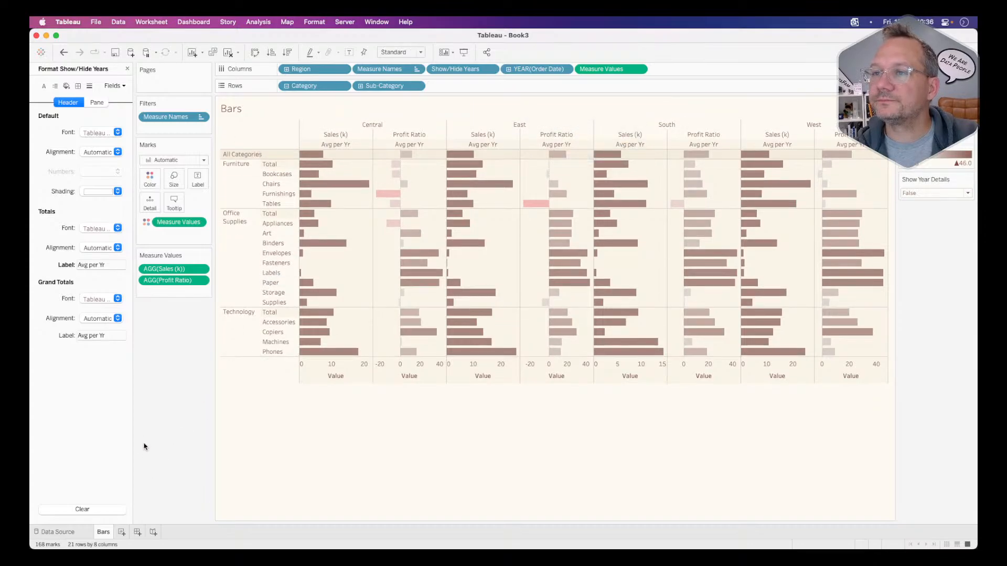
Compare with the challenge display in Arc, then return to Tableau and hide the Value axis header beneath the bars
{"action": "key", "text": "super+Tab"}
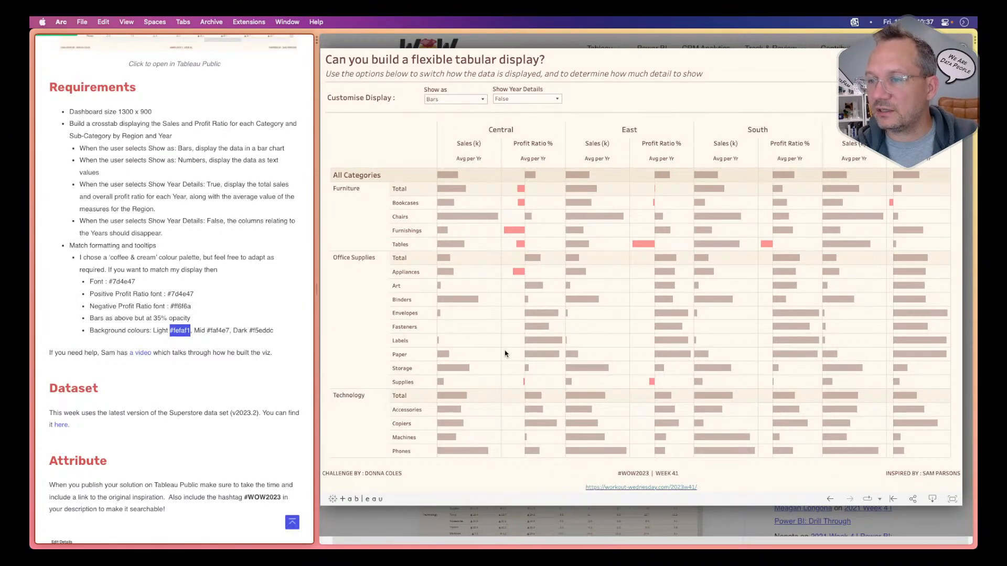
{"action": "key", "text": "super+Tab"}
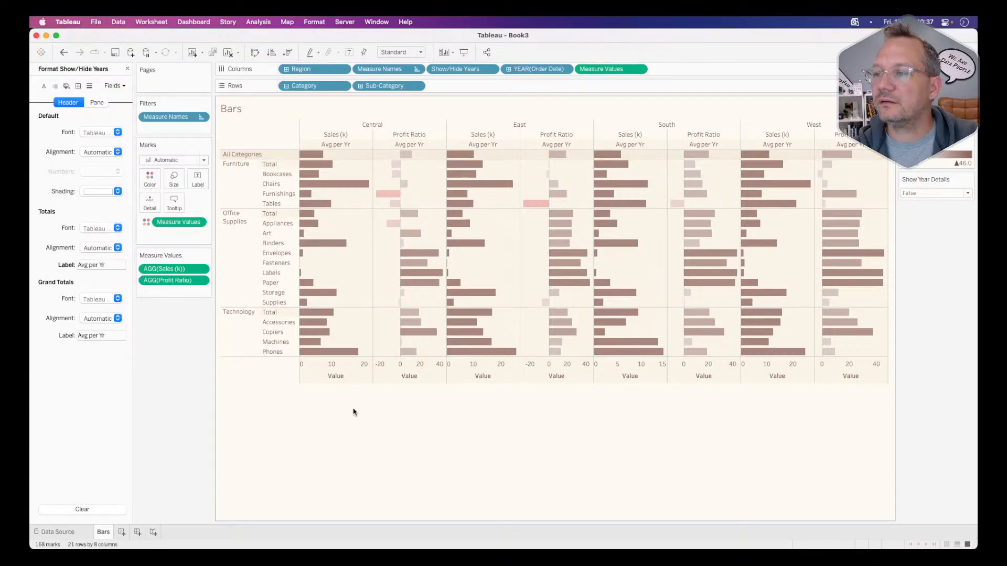
{"action": "right_click", "coordinate": [354, 377]}
{"action": "right_click", "coordinate": [354, 375]}
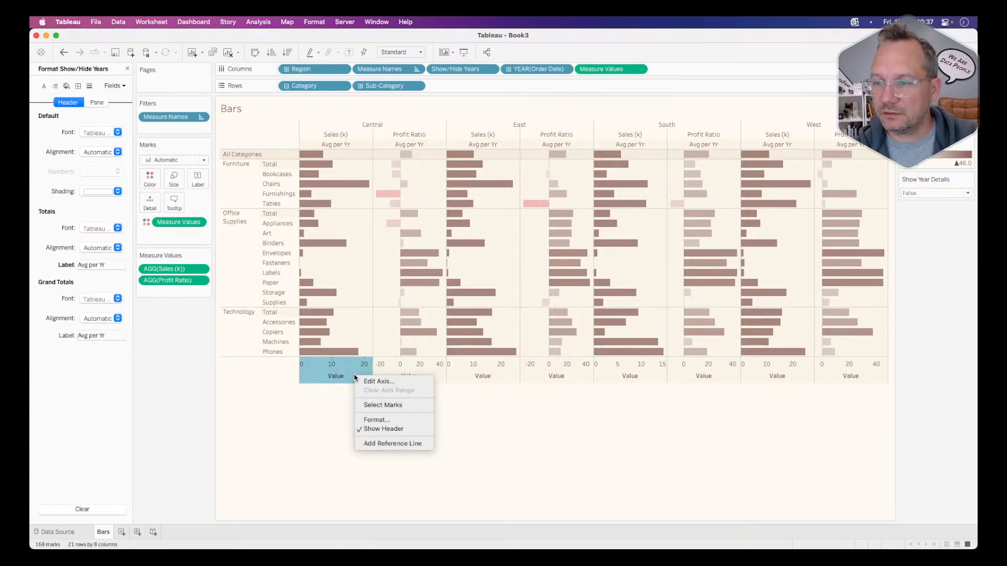
{"action": "left_click", "coordinate": [377, 429]}
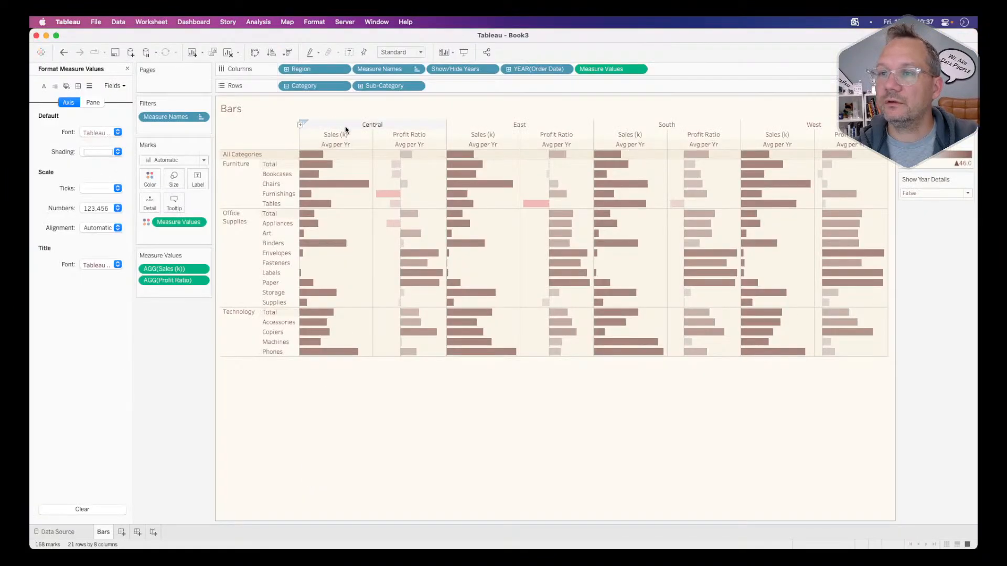
Set the default header font of the Region field to size 11 and bold
{"action": "left_click", "coordinate": [362, 126]}
{"action": "left_click", "coordinate": [97, 134]}
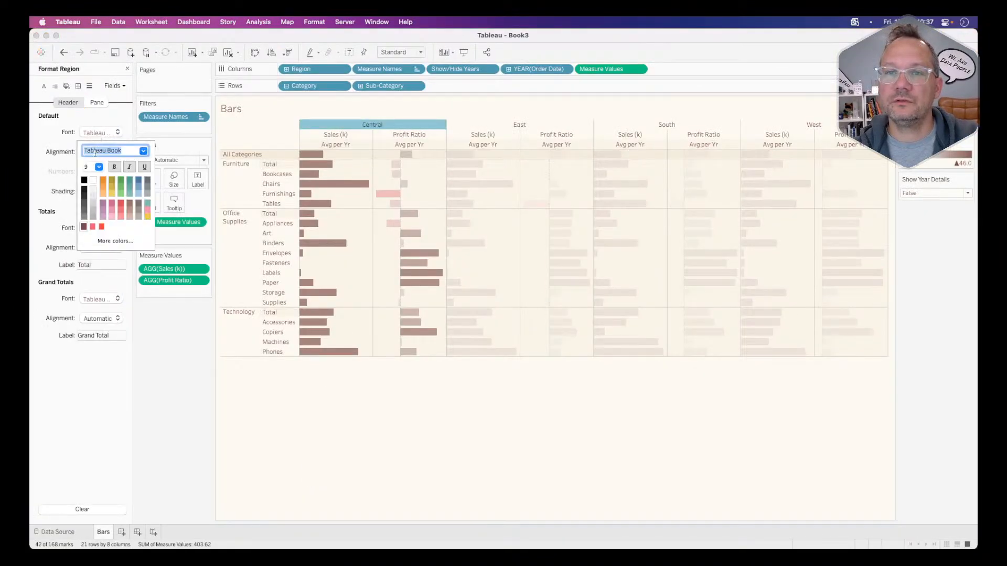
{"action": "left_click", "coordinate": [100, 167]}
{"action": "left_click", "coordinate": [95, 194]}
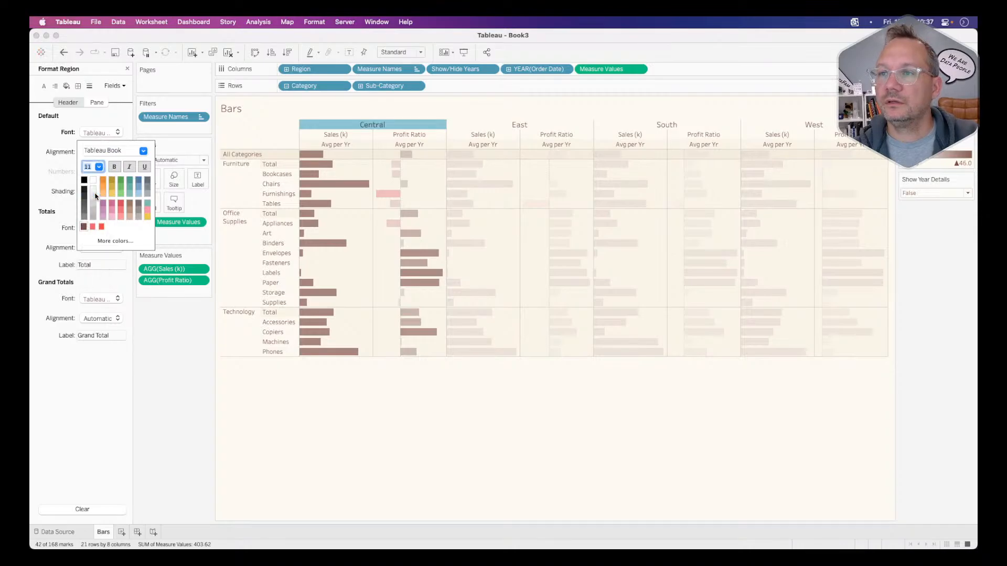
{"action": "left_click", "coordinate": [117, 167]}
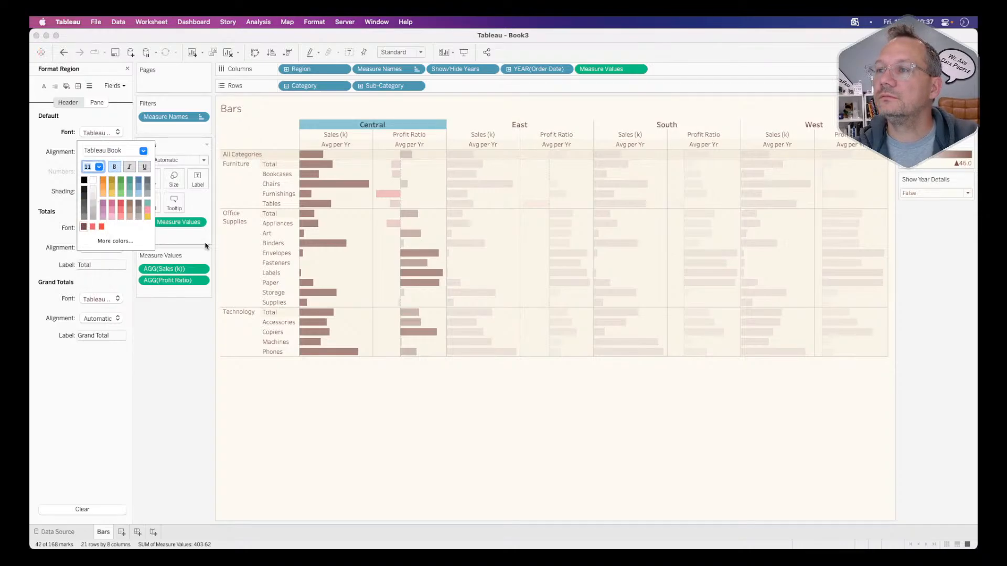
{"action": "left_click", "coordinate": [187, 411]}
Check the challenge display in Arc, then return to Tableau and make the Measure Names header font bold
{"action": "key", "text": "super+Tab"}
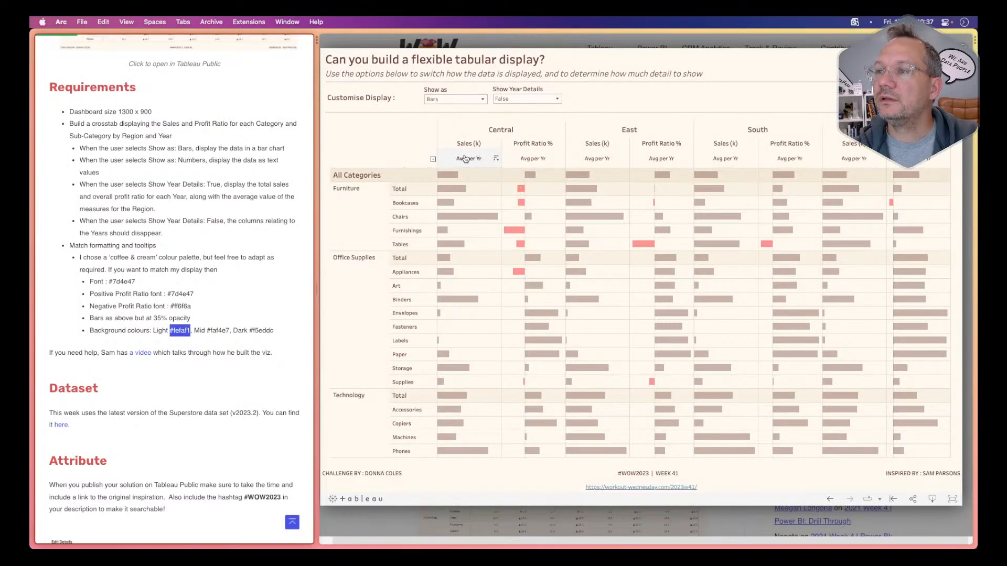
{"action": "key", "text": "super+Tab"}
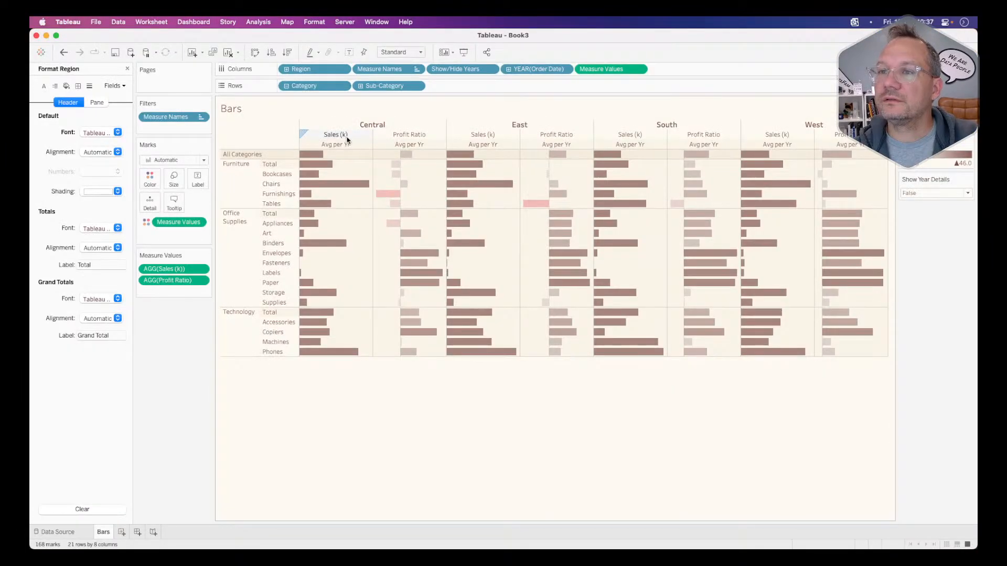
{"action": "left_click", "coordinate": [328, 135]}
{"action": "left_click", "coordinate": [100, 133]}
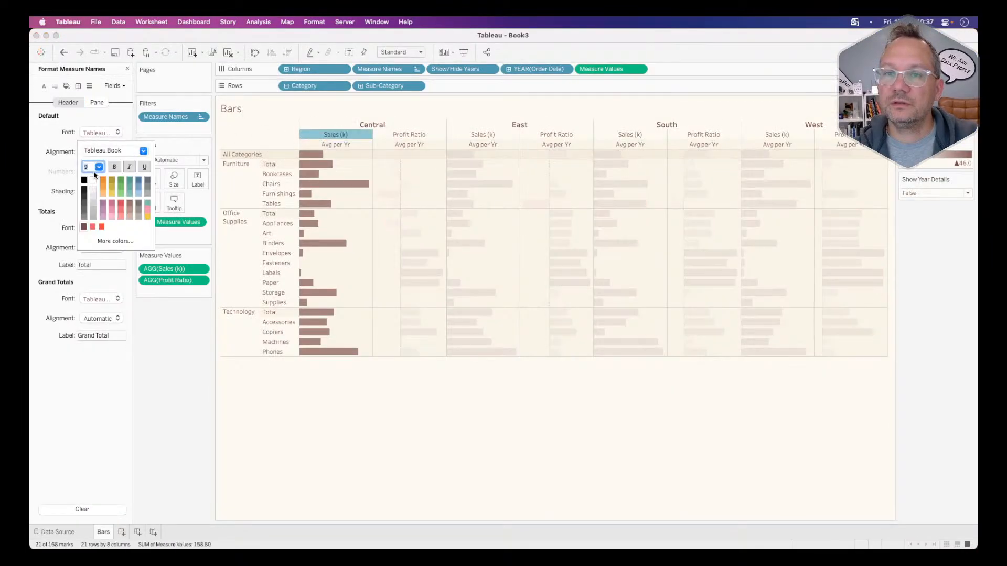
{"action": "left_click", "coordinate": [114, 167]}
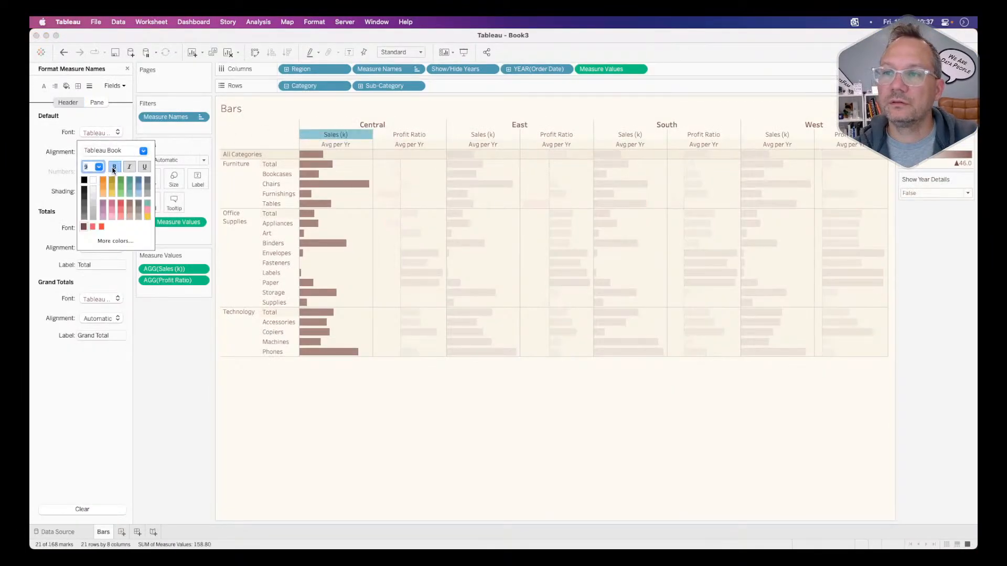
Set the Avg per Yr header font, from the Show/Hide Years field, to bold size 8 after checking the challenge display
{"action": "left_click", "coordinate": [318, 145]}
{"action": "left_click", "coordinate": [183, 368]}
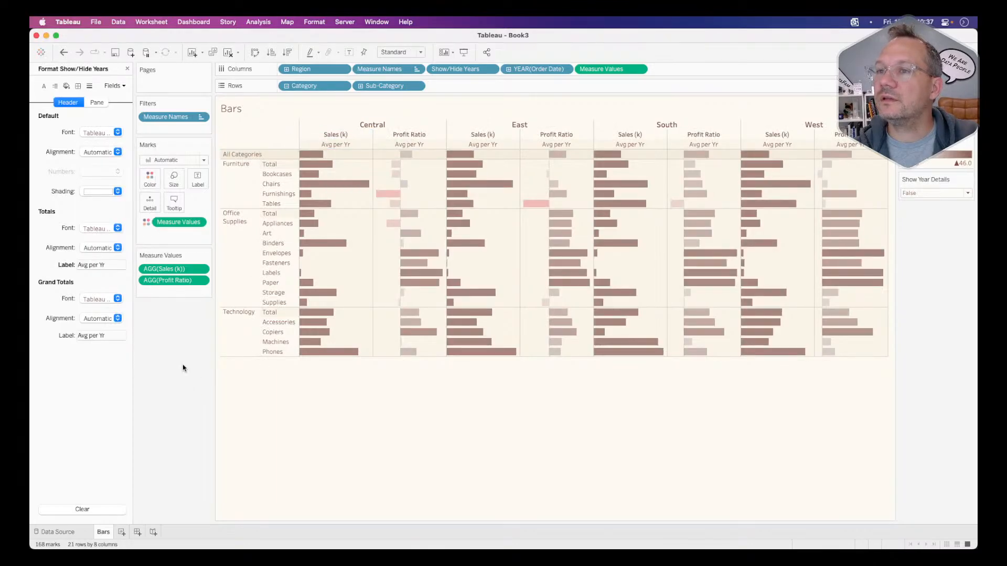
{"action": "key", "text": "super+Tab"}
{"action": "key", "text": "super+Tab"}
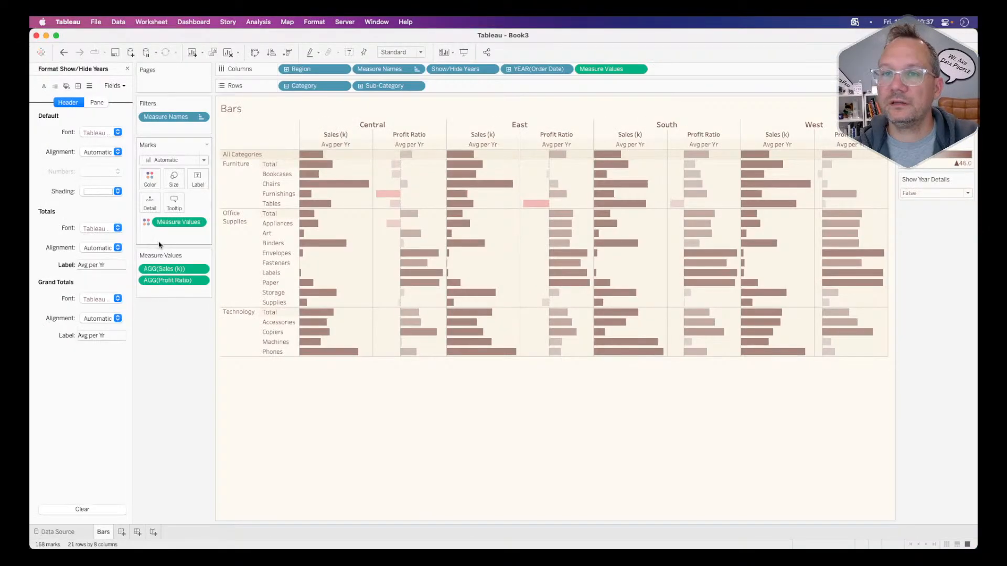
{"action": "left_click", "coordinate": [102, 134]}
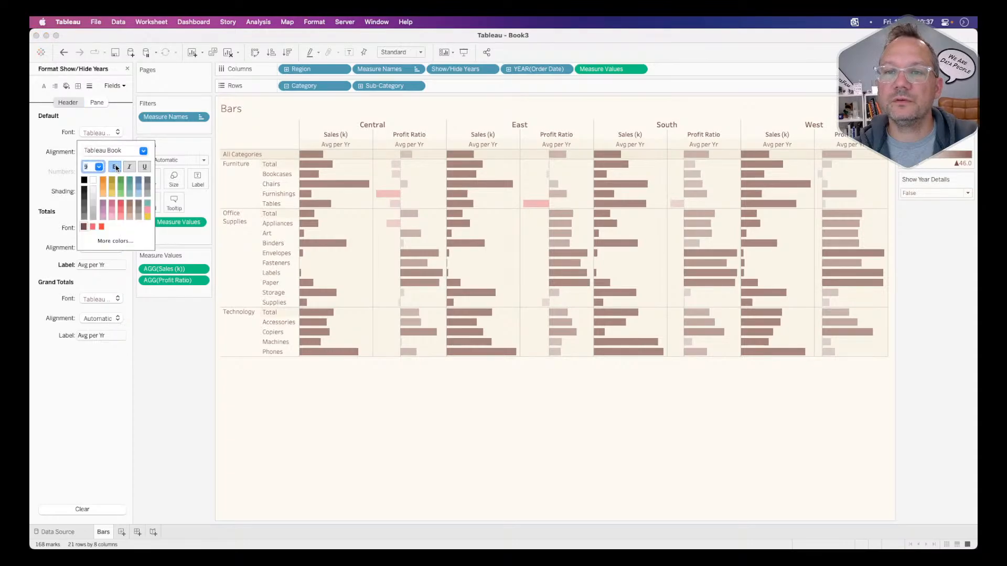
{"action": "left_click", "coordinate": [96, 167]}
{"action": "left_click", "coordinate": [90, 180]}
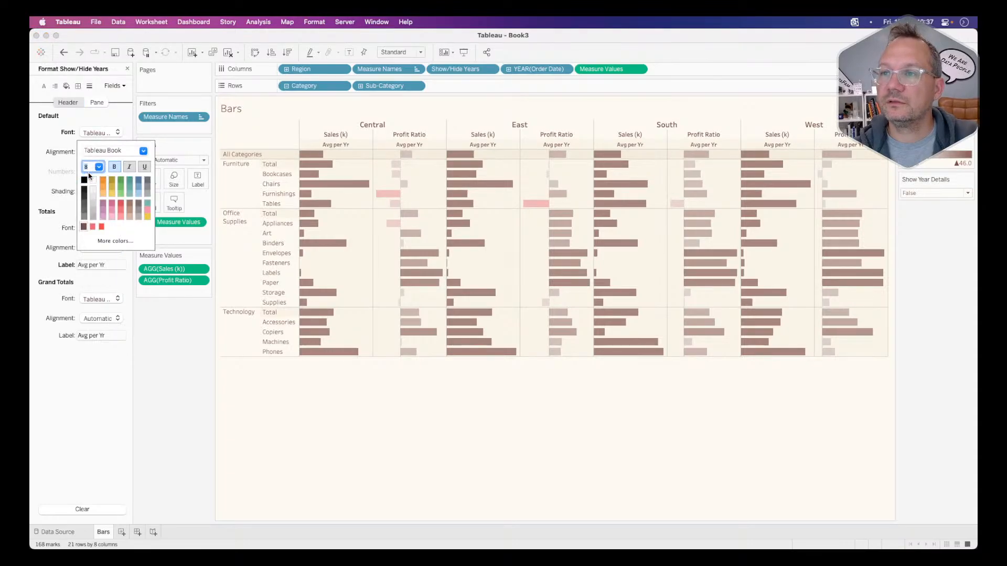
{"action": "left_click", "coordinate": [178, 387]}
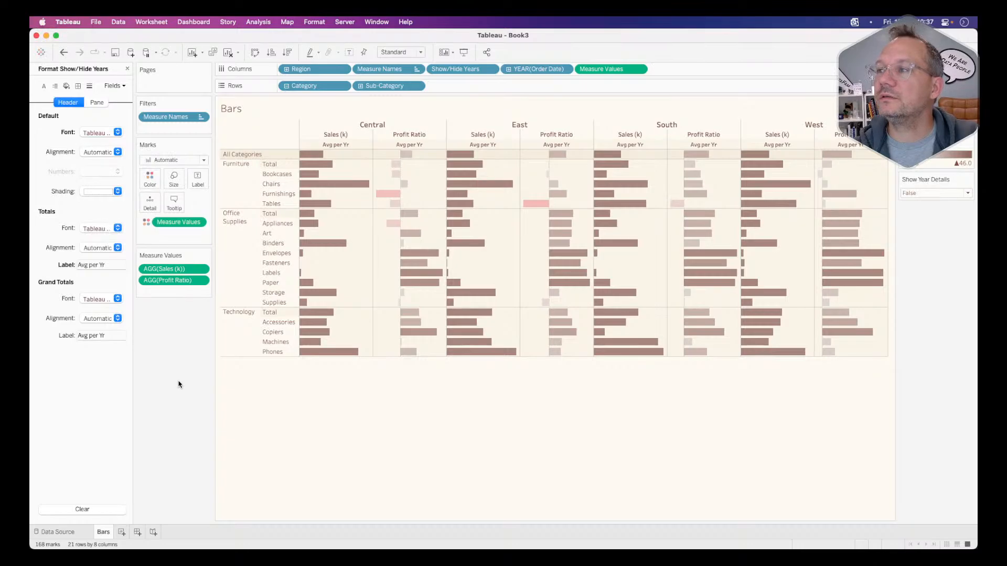
Compare the row headers with the challenge display in Arc, then return to Tableau and set the Category header font to bold size 10
{"action": "key", "text": "super+Tab"}
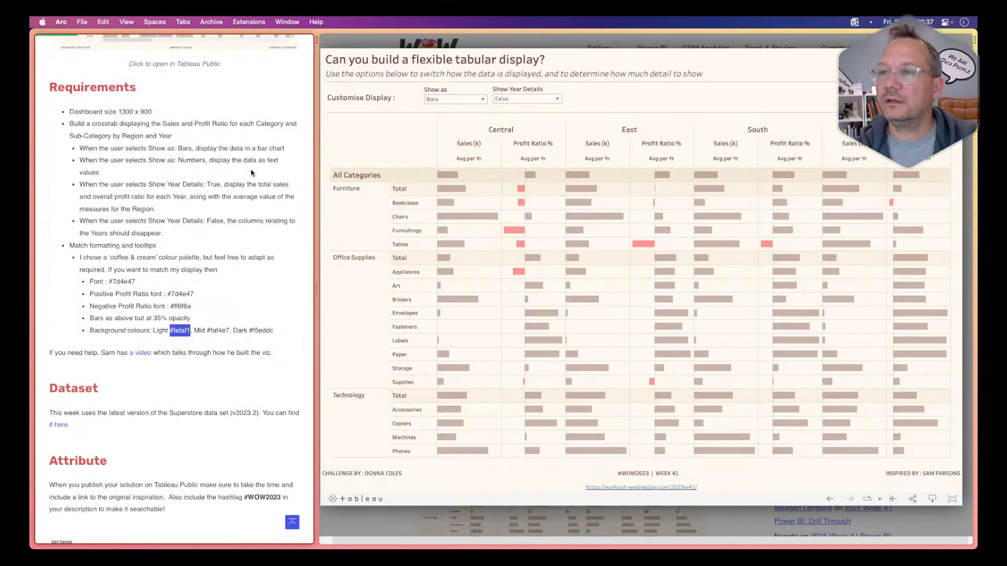
{"action": "key", "text": "super+Tab"}
{"action": "left_click", "coordinate": [240, 176]}
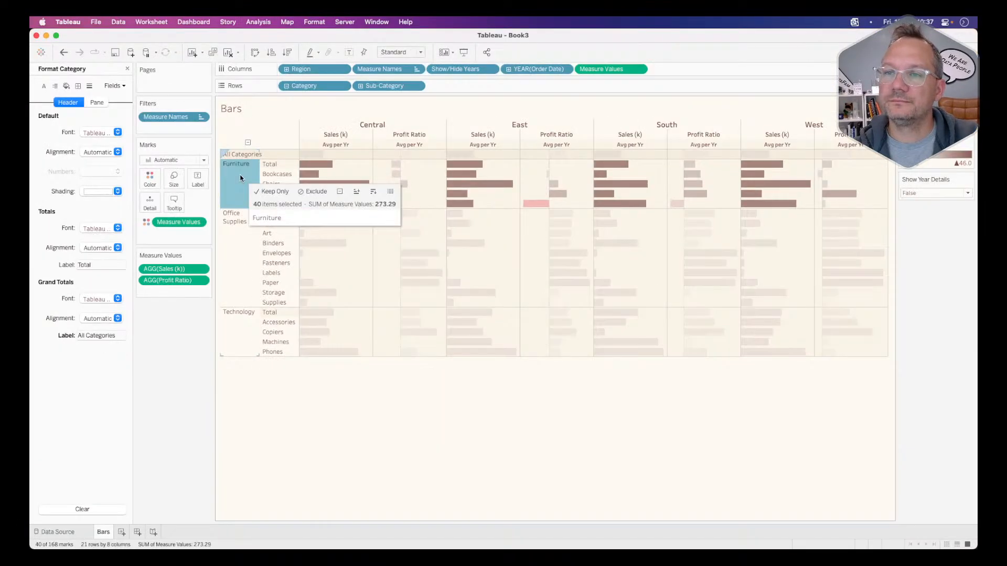
{"action": "left_click", "coordinate": [240, 176]}
{"action": "left_click", "coordinate": [241, 175]}
{"action": "left_click", "coordinate": [240, 176]}
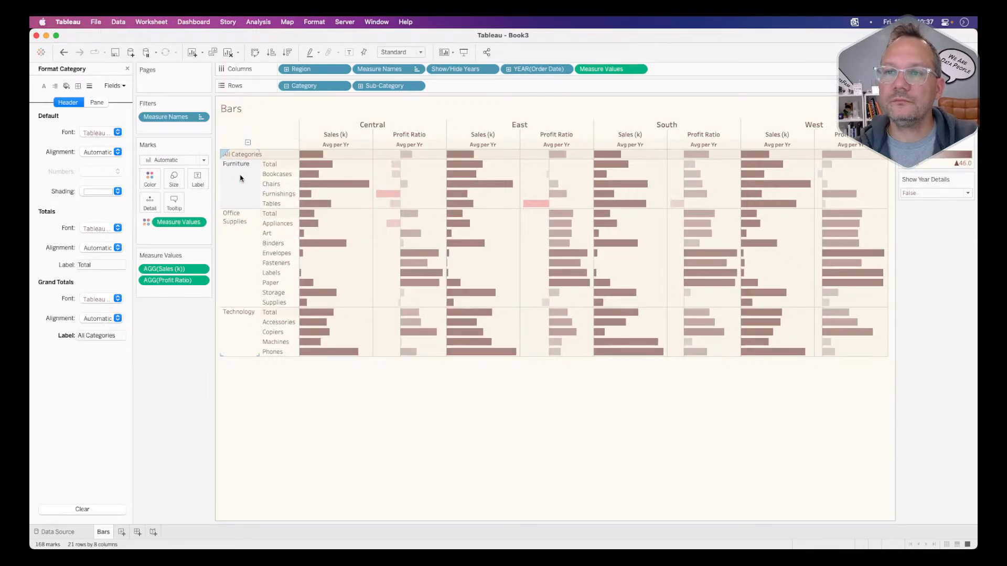
{"action": "key", "text": "super+Tab"}
{"action": "key", "text": "super+Tab"}
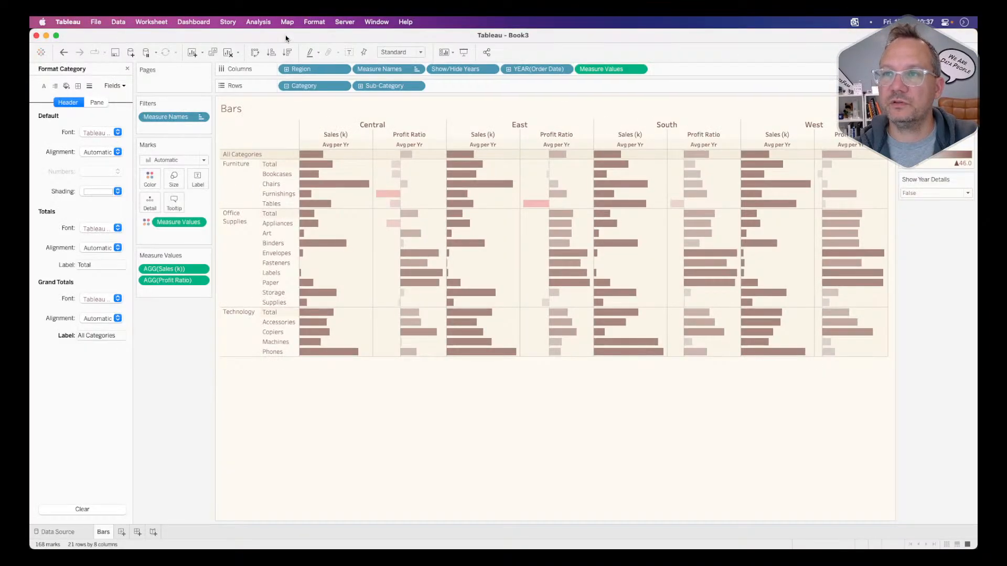
{"action": "left_click", "coordinate": [97, 152]}
{"action": "left_click", "coordinate": [97, 133]}
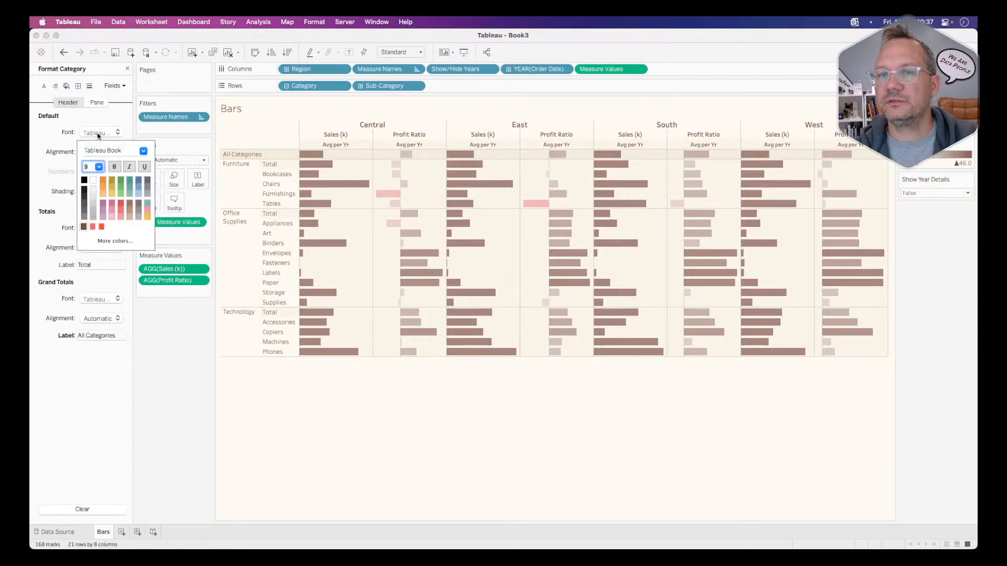
{"action": "left_click", "coordinate": [113, 166]}
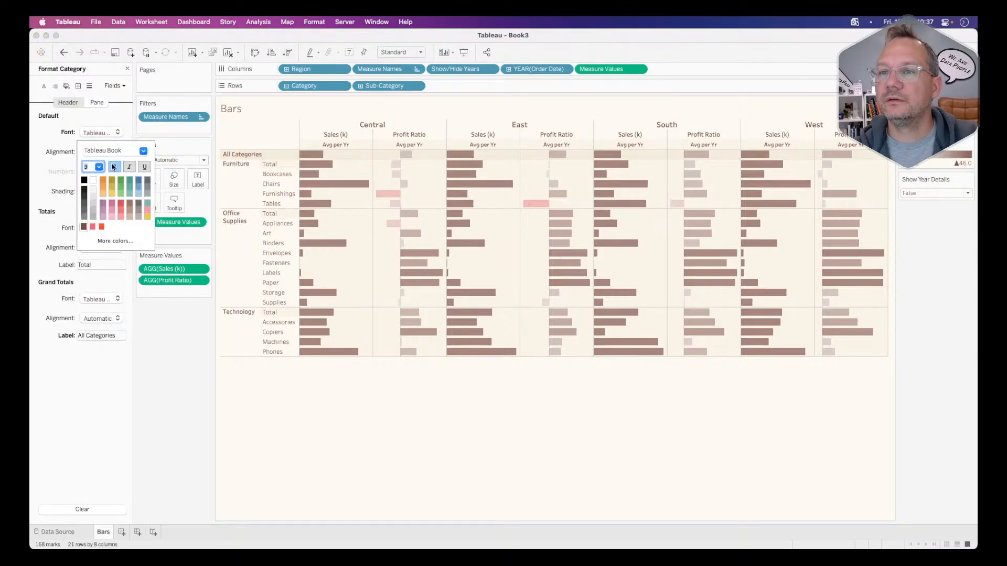
{"action": "left_click", "coordinate": [98, 166]}
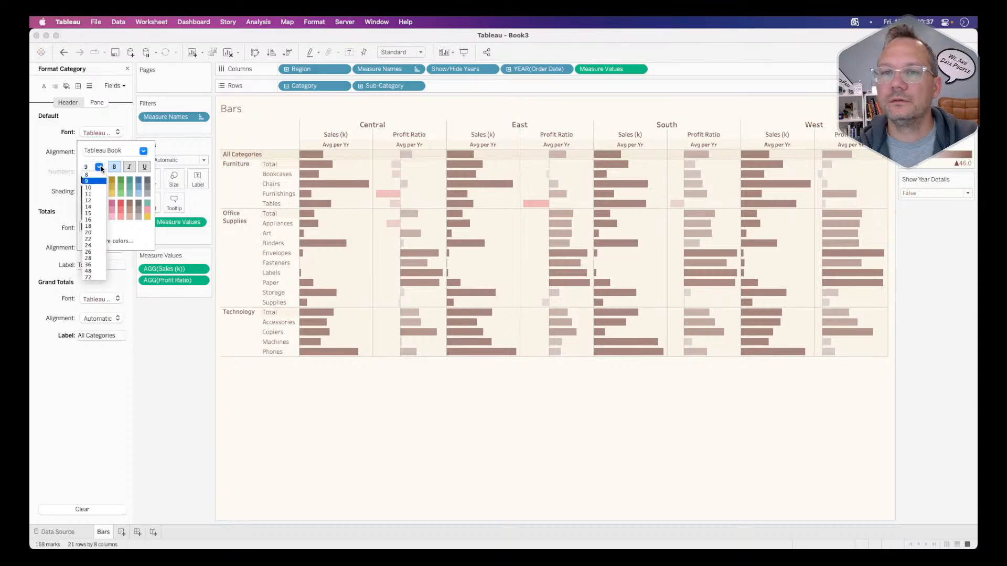
{"action": "left_click", "coordinate": [93, 186]}
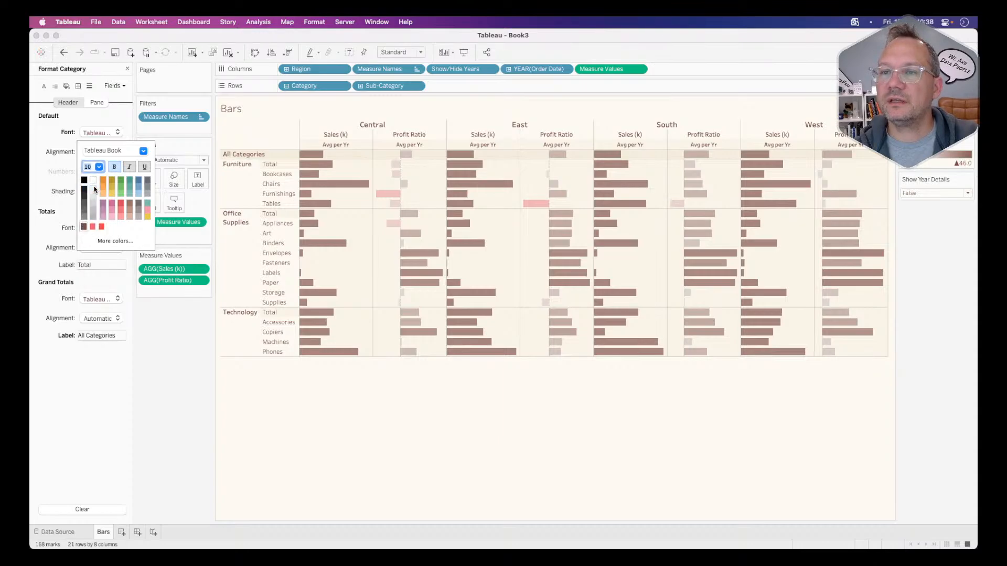
Set the default header font of the Sub-Category field to bold size 8
{"action": "left_click", "coordinate": [276, 174]}
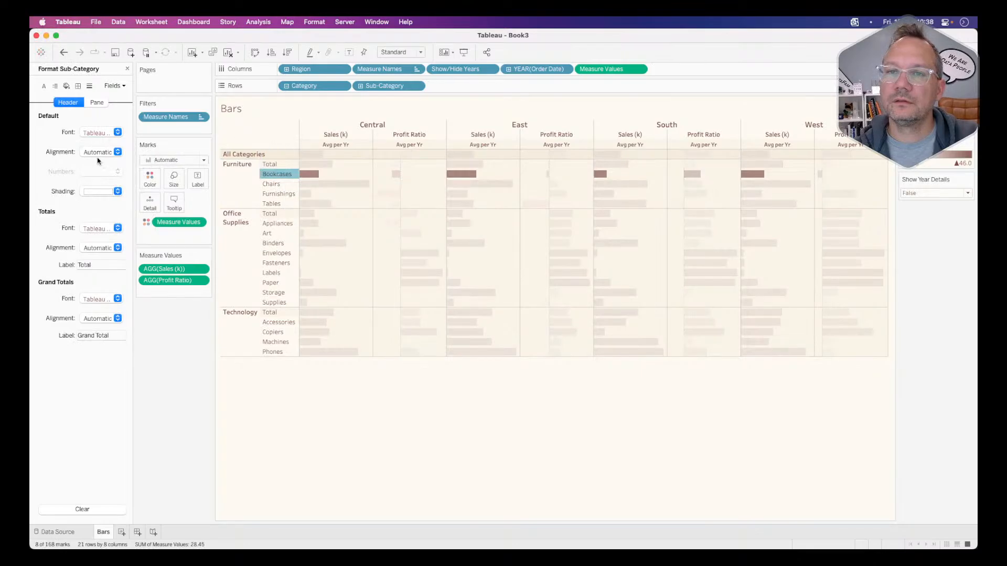
{"action": "left_click", "coordinate": [96, 133]}
{"action": "left_click", "coordinate": [119, 167]}
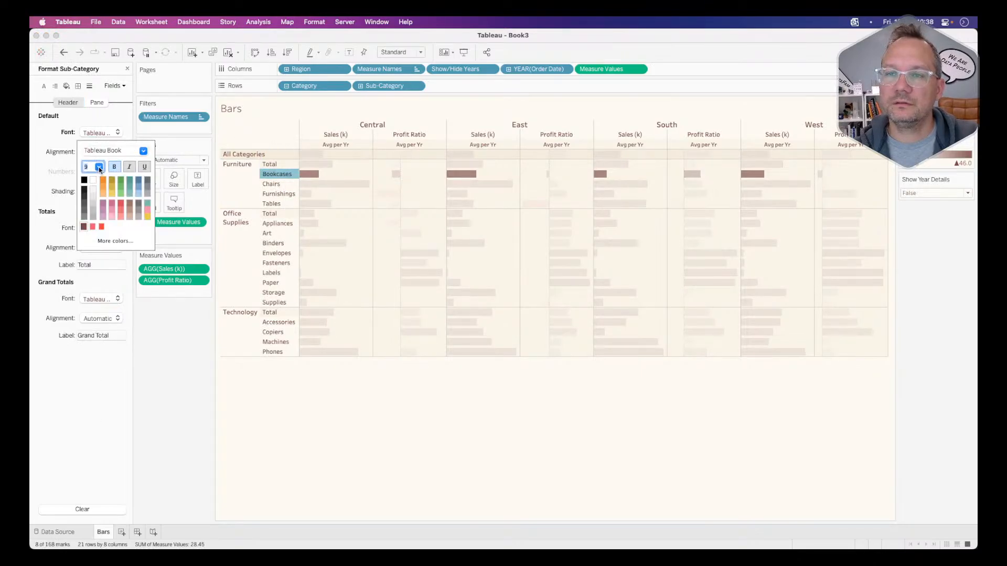
{"action": "left_click", "coordinate": [98, 167]}
{"action": "left_click", "coordinate": [107, 176]}
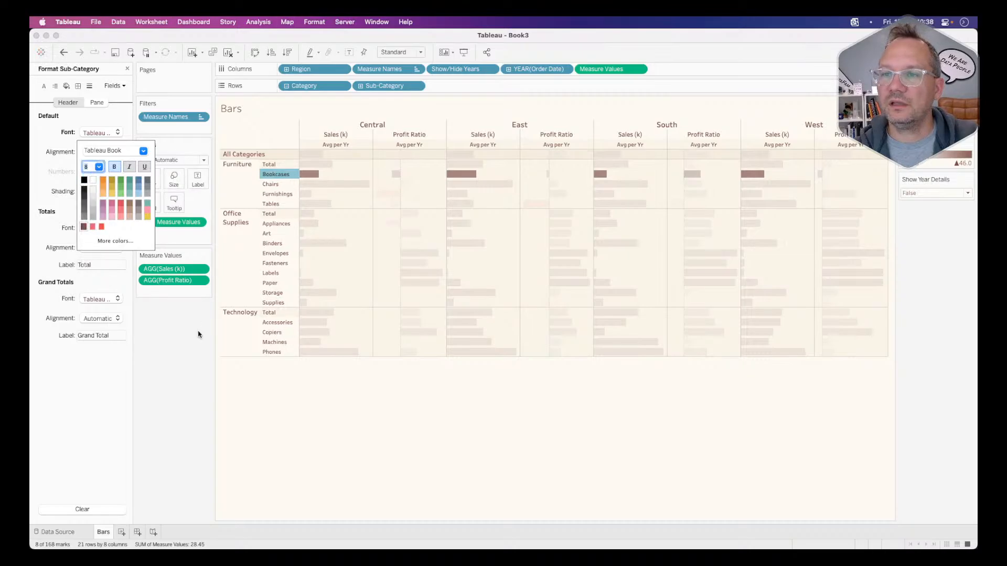
Try size 11 for the Category header font, then restore it to size 10
{"action": "left_click", "coordinate": [239, 155]}
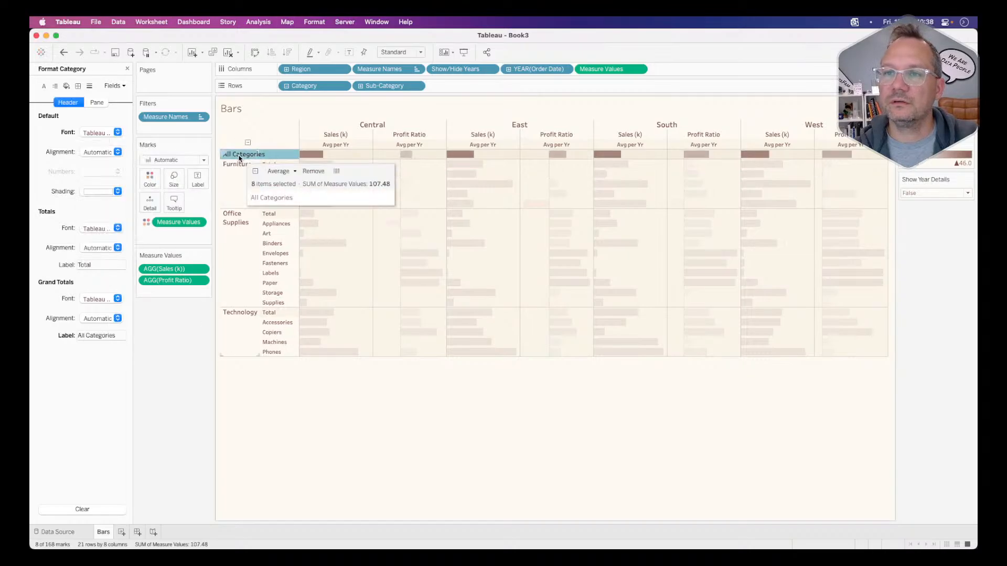
{"action": "left_click", "coordinate": [117, 132]}
{"action": "left_click", "coordinate": [99, 167]}
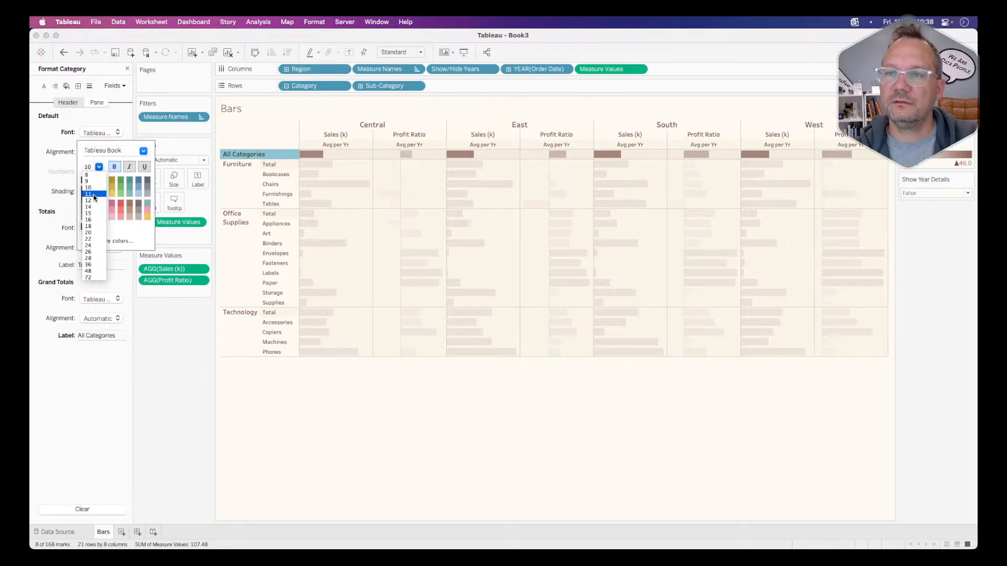
{"action": "left_click", "coordinate": [94, 194]}
{"action": "left_click", "coordinate": [99, 167]}
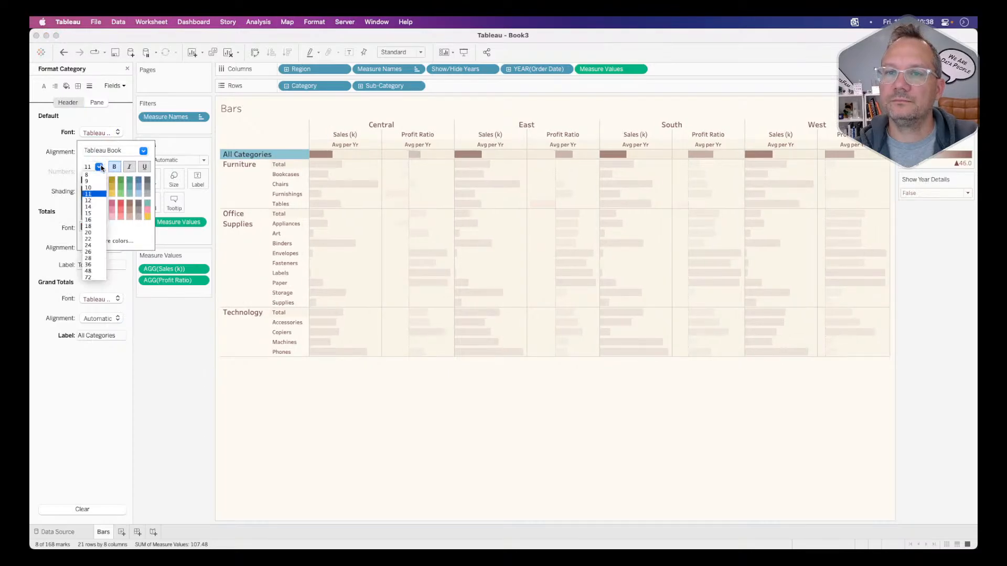
{"action": "left_click", "coordinate": [93, 184]}
{"action": "left_click", "coordinate": [194, 352]}
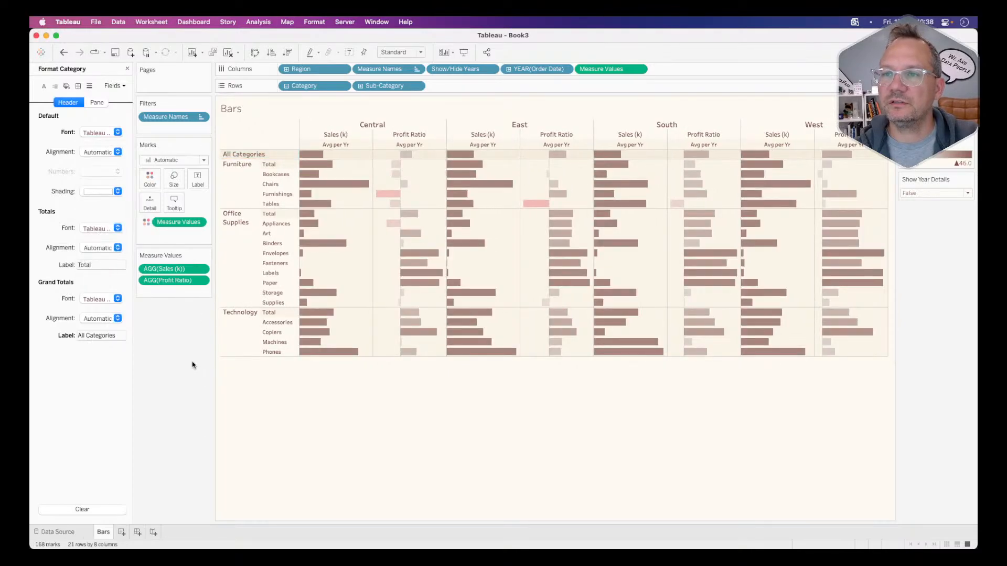
Compare the worksheet with the challenge display in Arc, then return to Tableau and raise the sheet's Row Divider level to its maximum
{"action": "key", "text": "super+Tab"}
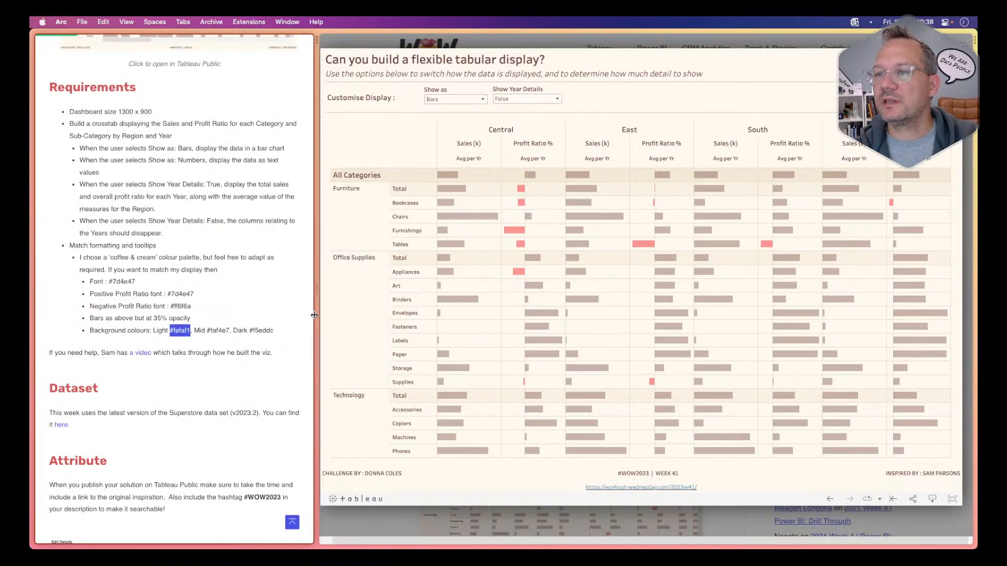
{"action": "key", "text": "super+Tab"}
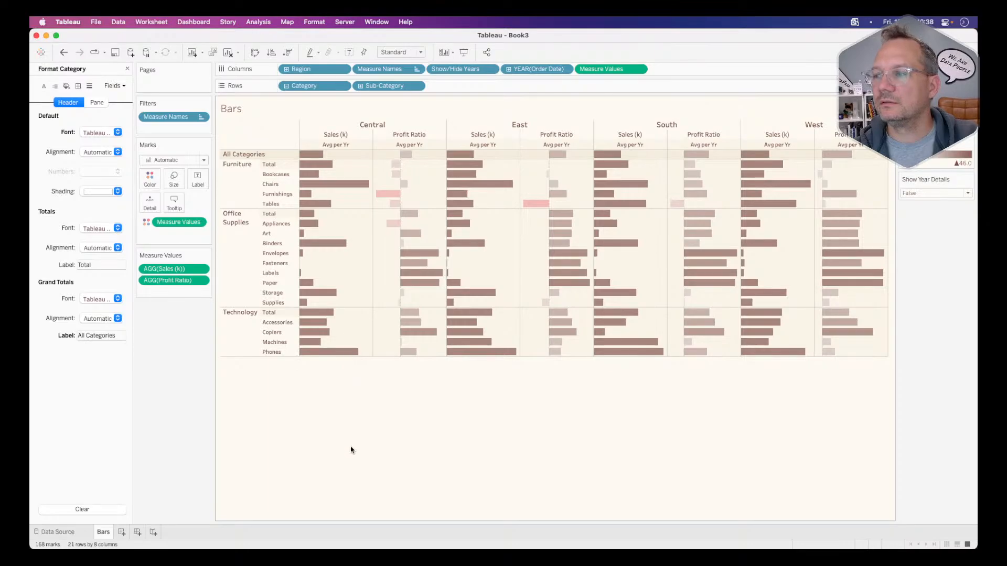
{"action": "key", "text": "super+Tab"}
{"action": "key", "text": "super+Tab"}
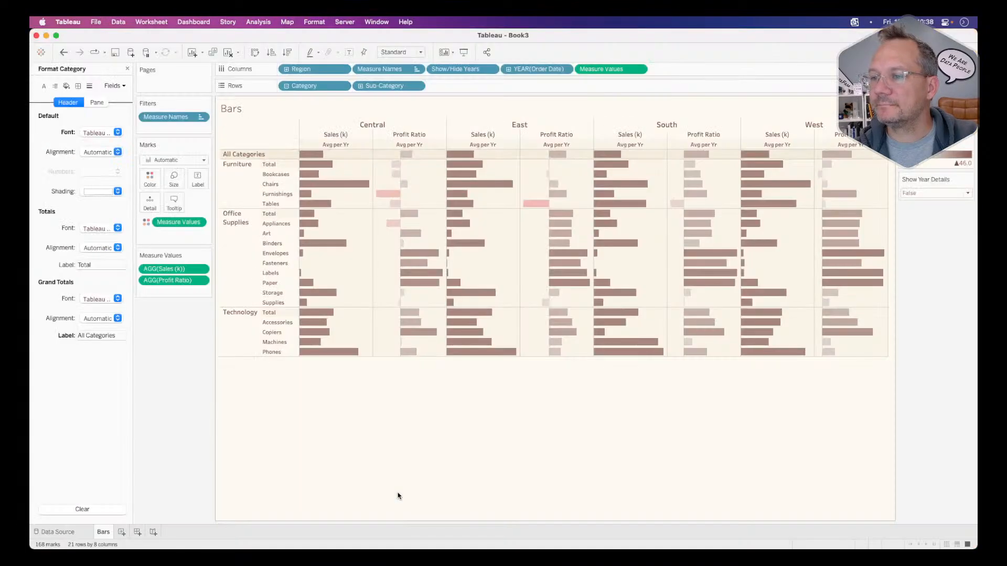
{"action": "right_click", "coordinate": [364, 316]}
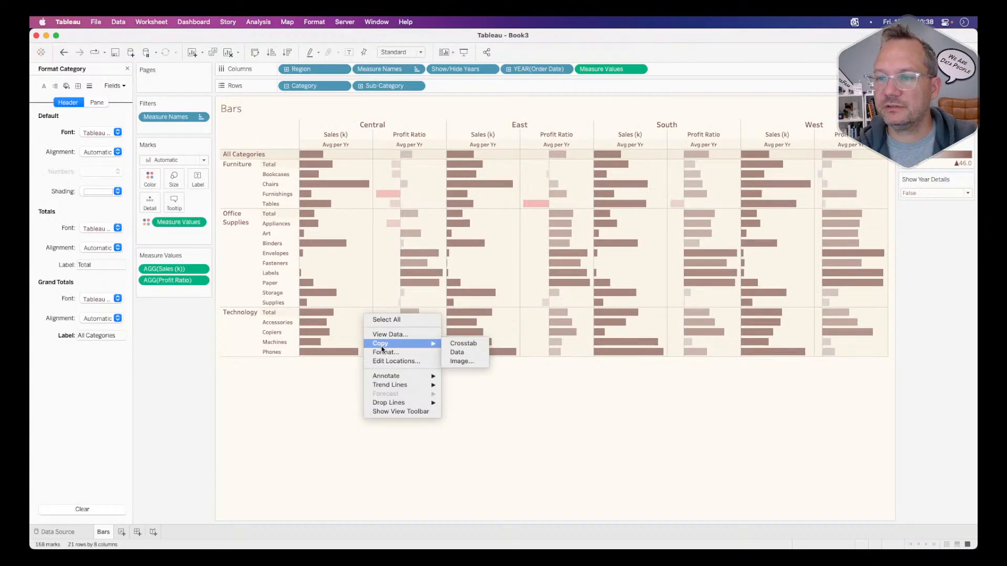
{"action": "left_click", "coordinate": [383, 352]}
{"action": "left_click", "coordinate": [78, 86]}
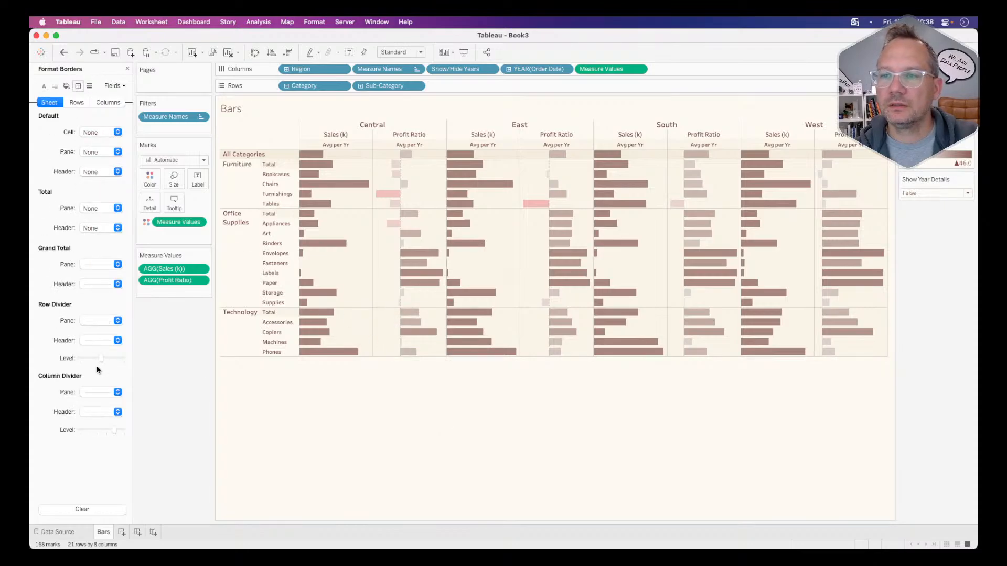
{"action": "left_click", "coordinate": [116, 359]}
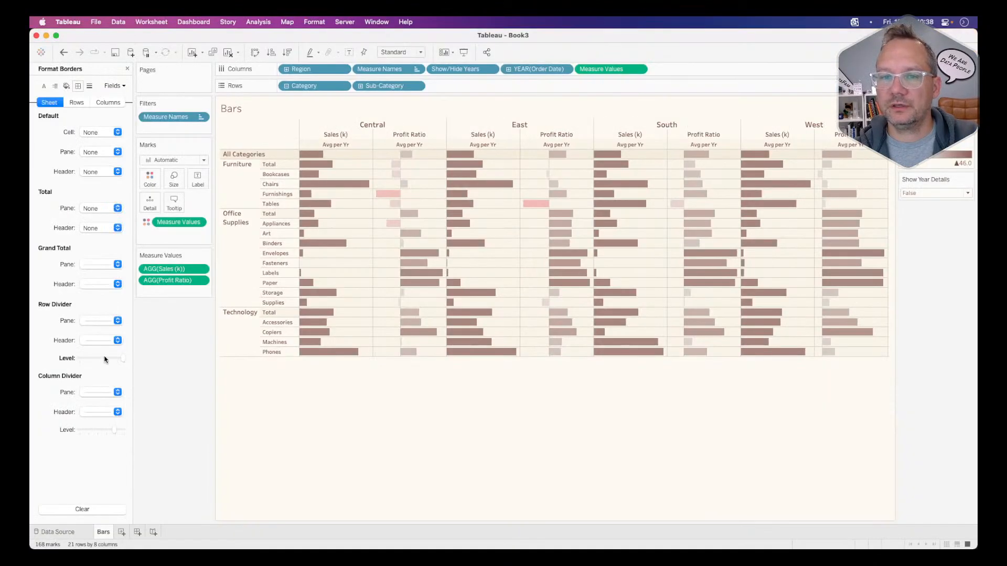
Try setting the Row Divider header line to None at different divider levels, checking the challenge display, then undo the removal
{"action": "left_click", "coordinate": [94, 342]}
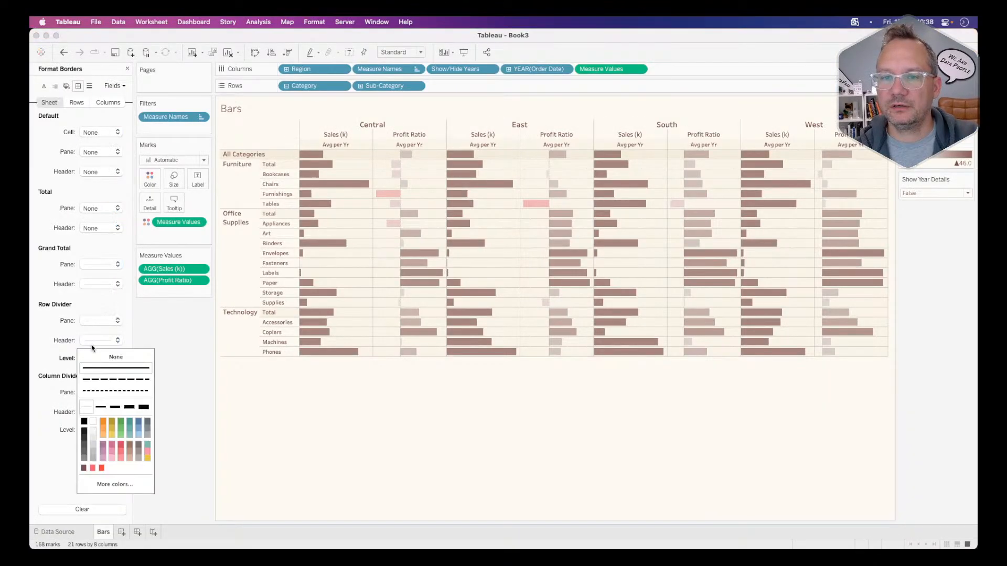
{"action": "left_click", "coordinate": [92, 357]}
{"action": "key", "text": "super+Tab"}
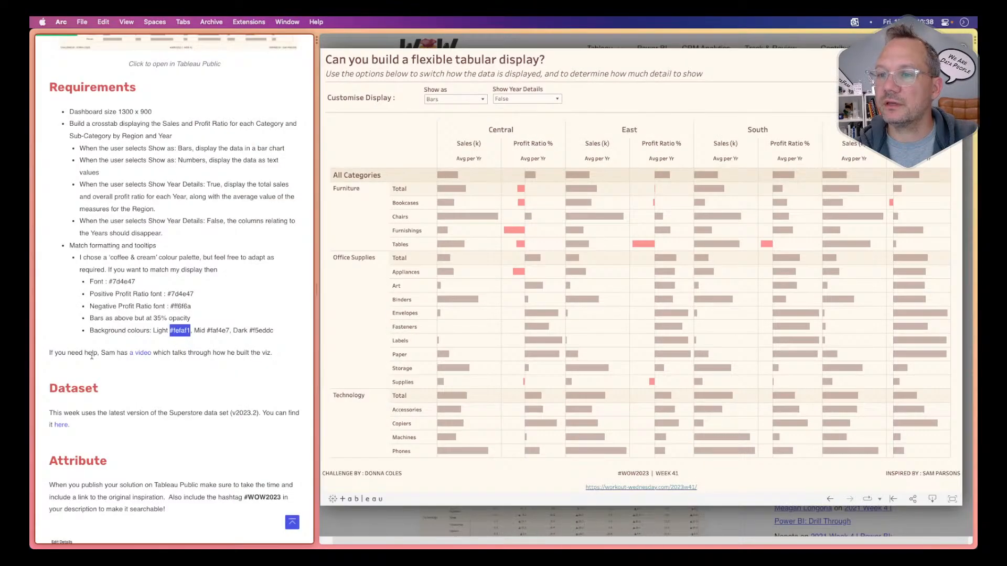
{"action": "key", "text": "super+Tab"}
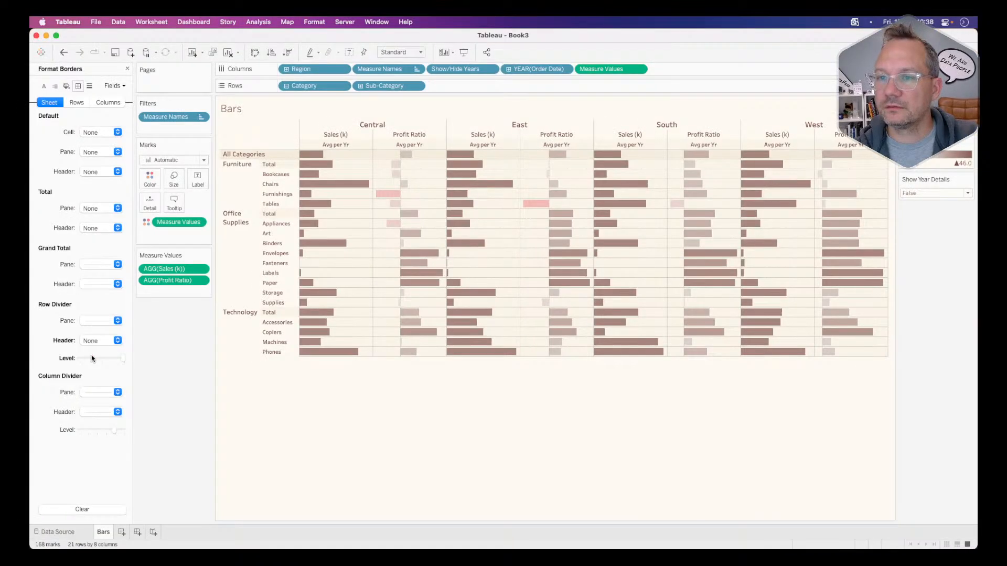
{"action": "left_click_drag", "start_coordinate": [91, 358], "coordinate": [103, 360]}
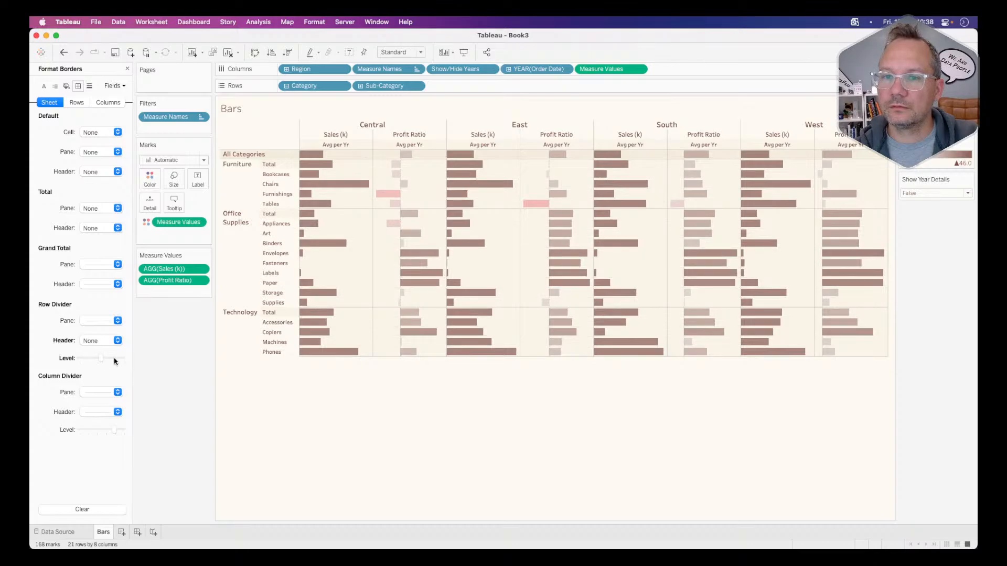
{"action": "left_click", "coordinate": [115, 360]}
{"action": "left_click", "coordinate": [103, 345]}
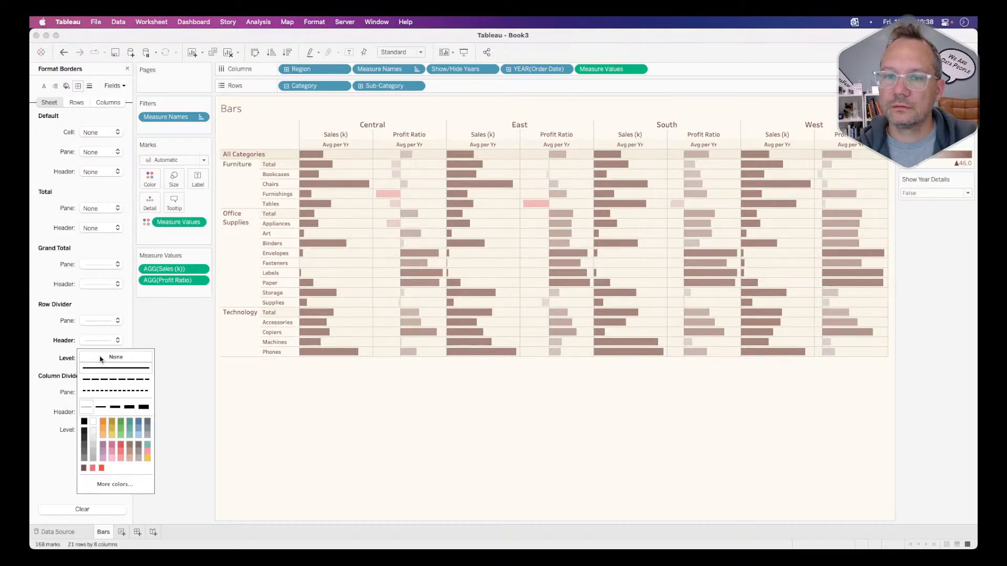
{"action": "left_click", "coordinate": [100, 359]}
{"action": "left_click", "coordinate": [59, 353]}
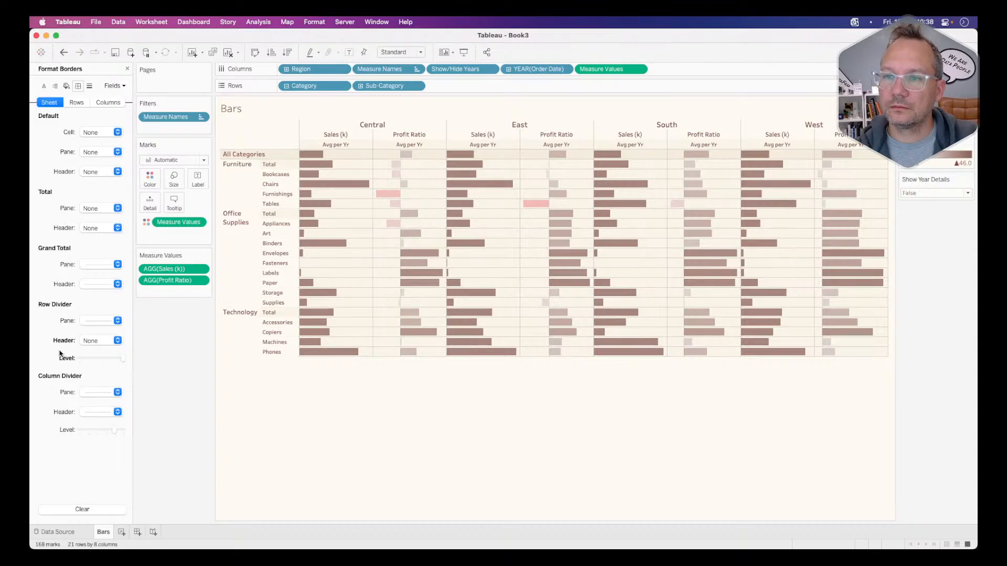
{"action": "key", "text": "super+z"}
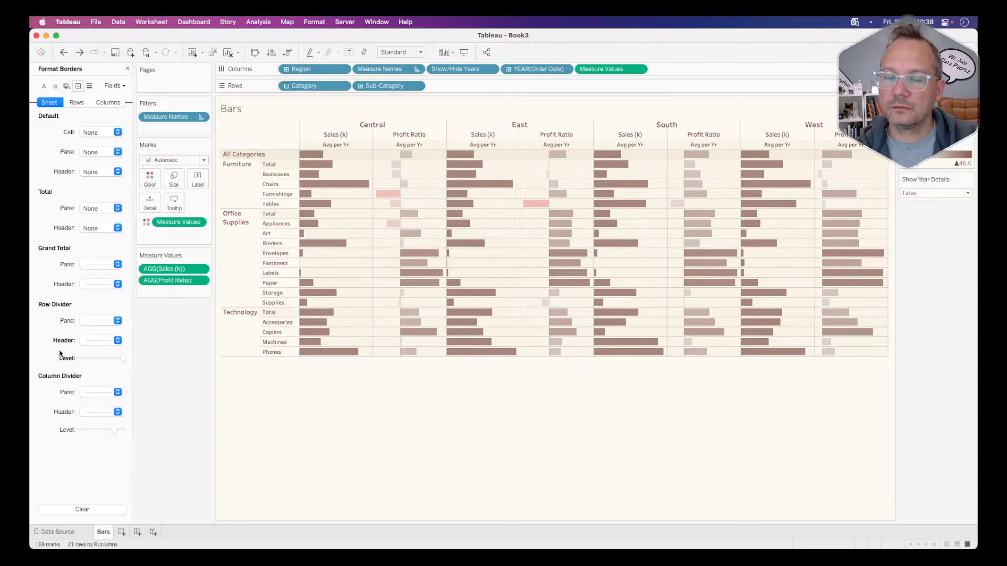
Try setting the Column Divider pane line to None, compare with the challenge display in Arc, then clear that override
{"action": "left_click", "coordinate": [99, 393]}
{"action": "left_click", "coordinate": [93, 408]}
{"action": "left_click", "coordinate": [147, 385]}
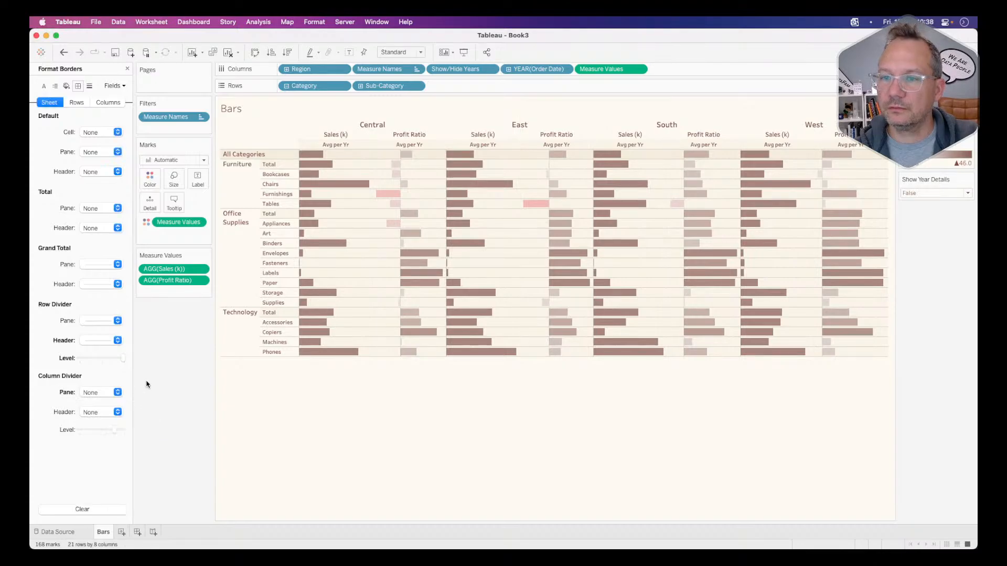
{"action": "key", "text": "super+Tab"}
{"action": "key", "text": "super+Tab"}
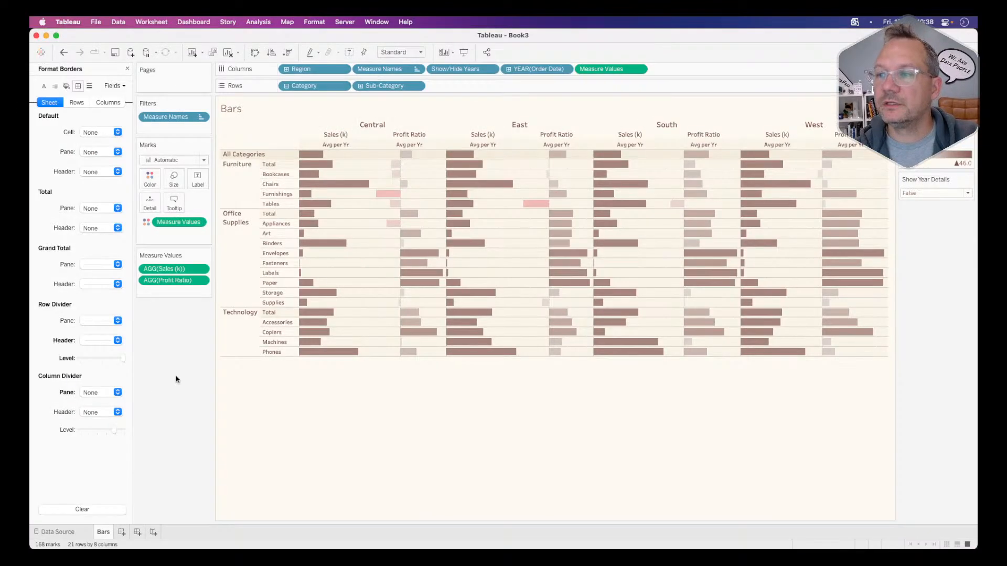
{"action": "key", "text": "super+Tab"}
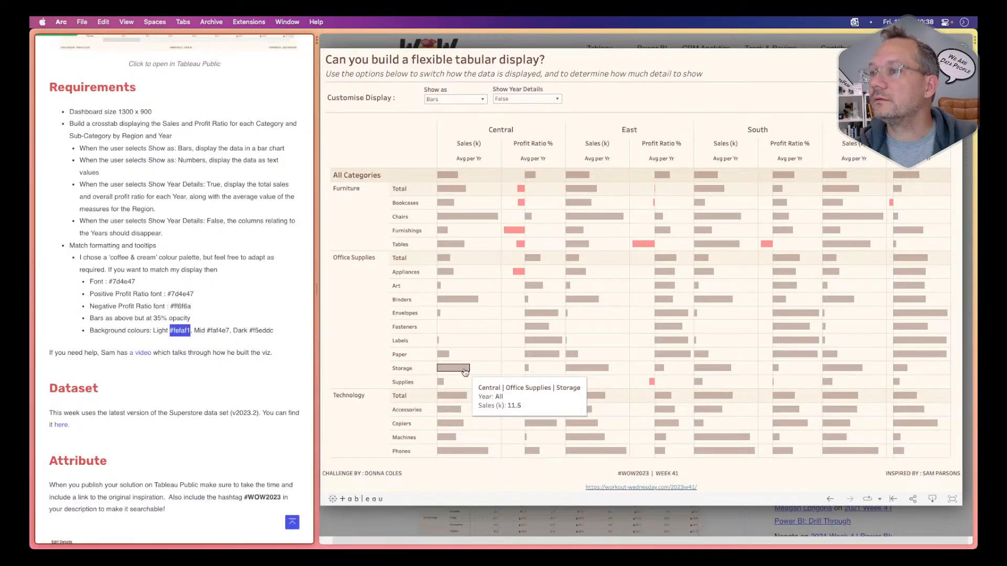
{"action": "key", "text": "super+Tab"}
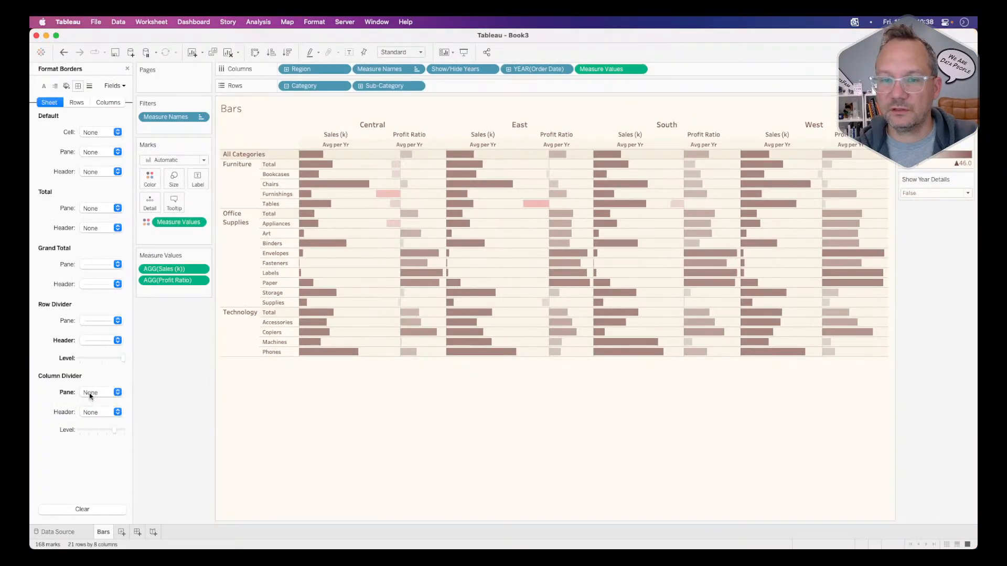
{"action": "right_click", "coordinate": [70, 394]}
{"action": "left_click", "coordinate": [76, 397]}
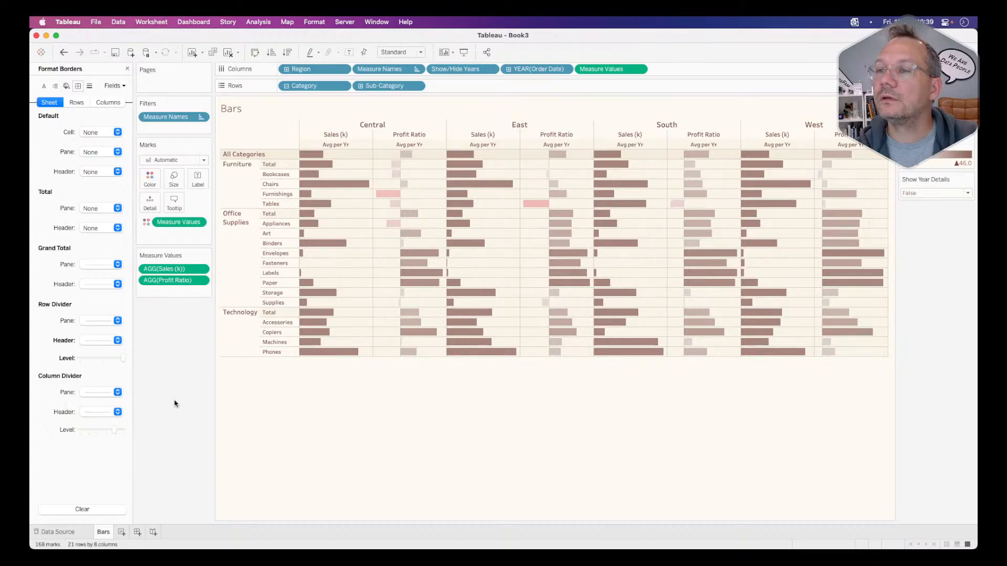
Compare the row and column divider lines with the challenge display in Arc, then return to Tableau
{"action": "key", "text": "super+Tab"}
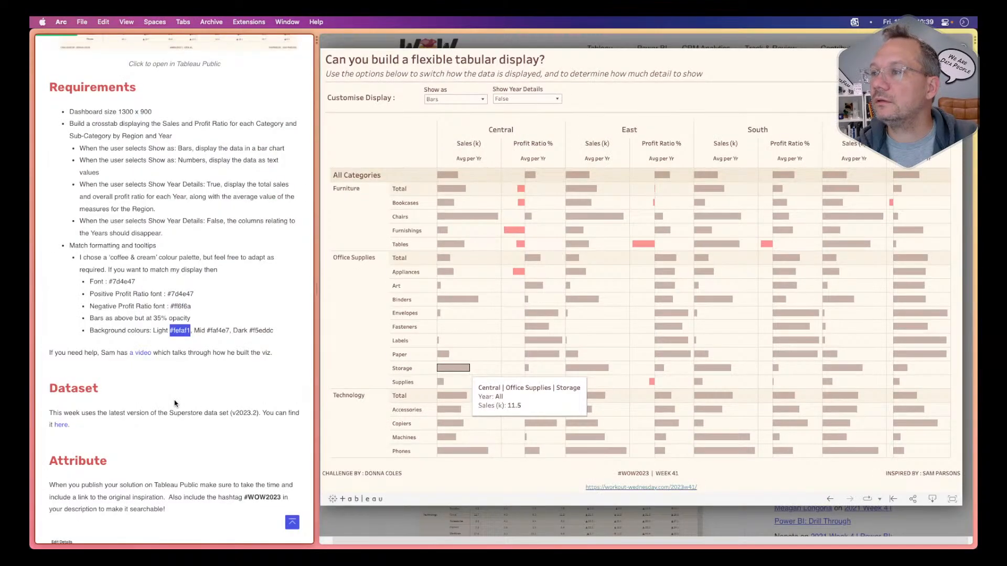
{"action": "key", "text": "super+Tab"}
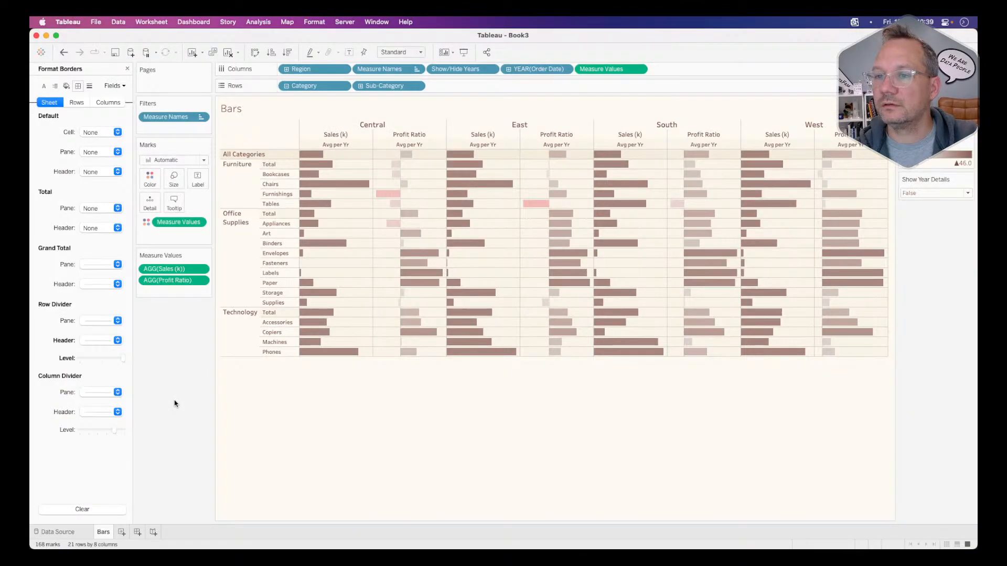
{"action": "key", "text": "super+Tab"}
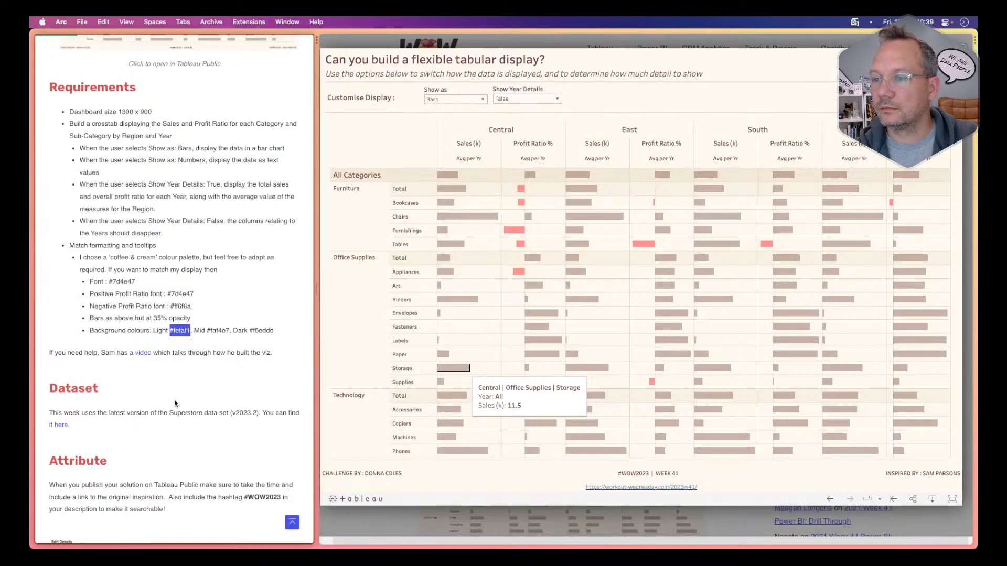
{"action": "key", "text": "super+Tab"}
{"action": "key", "text": "super+Tab"}
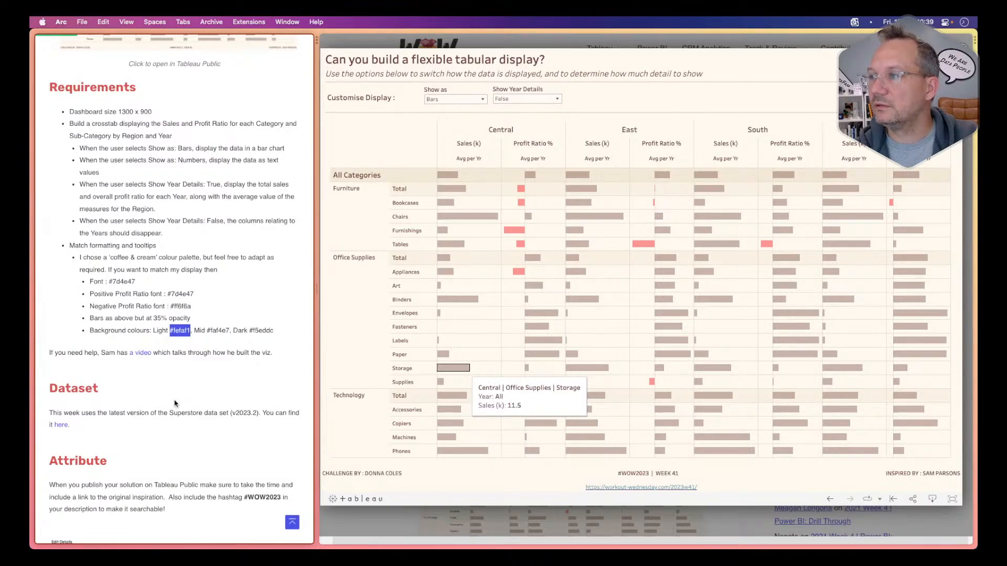
{"action": "key", "text": "super+Tab"}
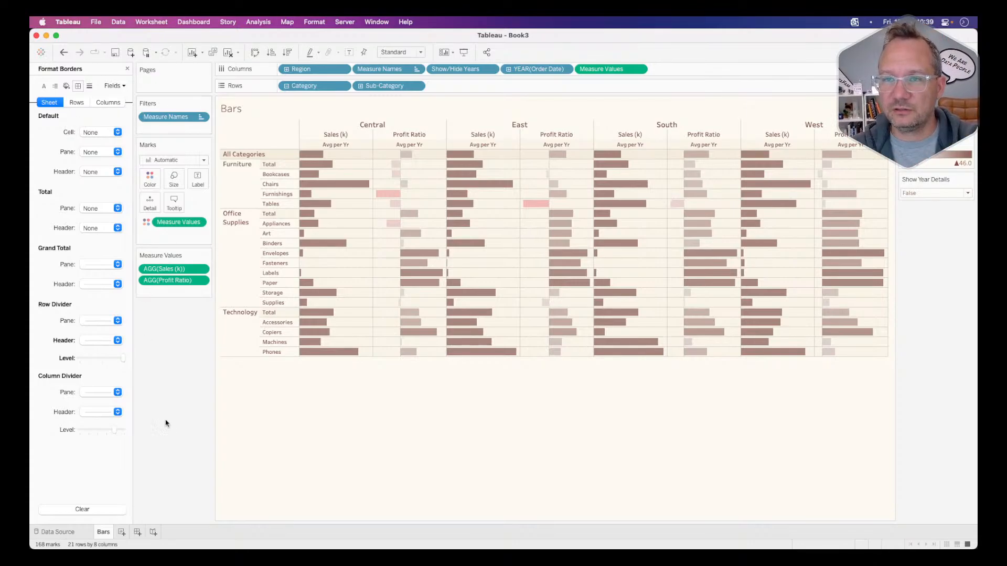
Clear the sheet's Total shading for both the pane and the header
{"action": "left_click", "coordinate": [77, 103]}
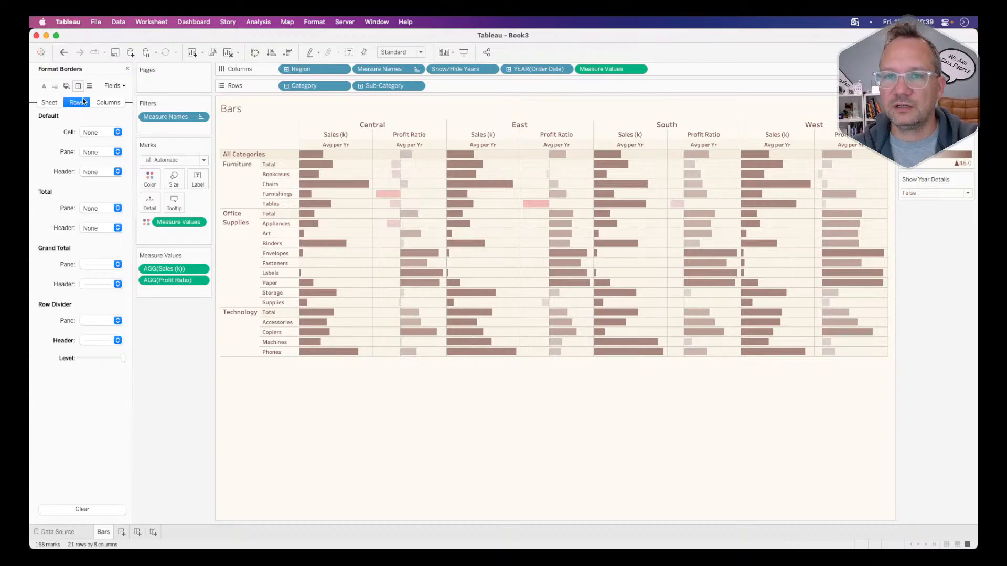
{"action": "left_click", "coordinate": [67, 86]}
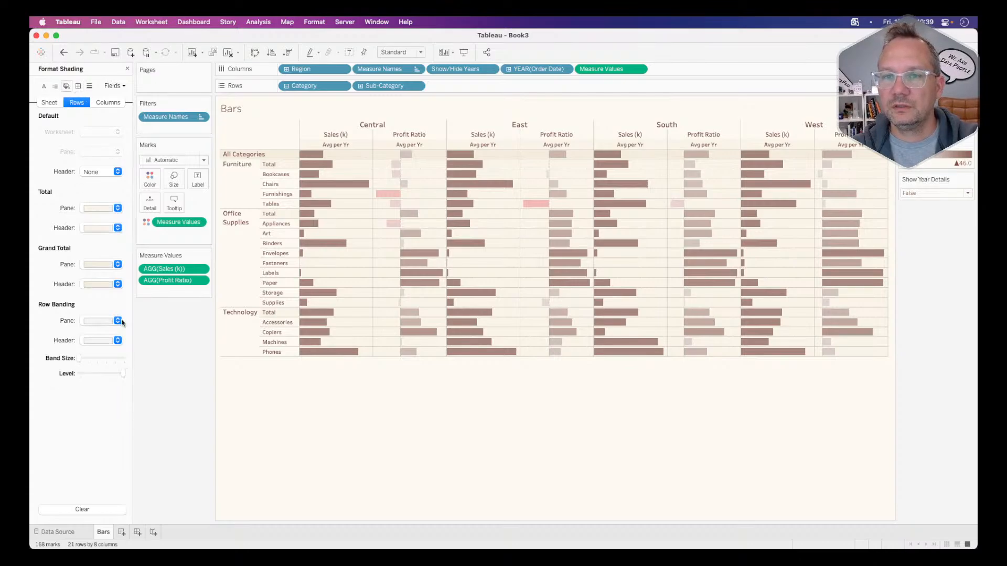
{"action": "left_click", "coordinate": [48, 103]}
{"action": "left_click", "coordinate": [98, 208]}
{"action": "left_click", "coordinate": [72, 211]}
{"action": "right_click", "coordinate": [72, 211]}
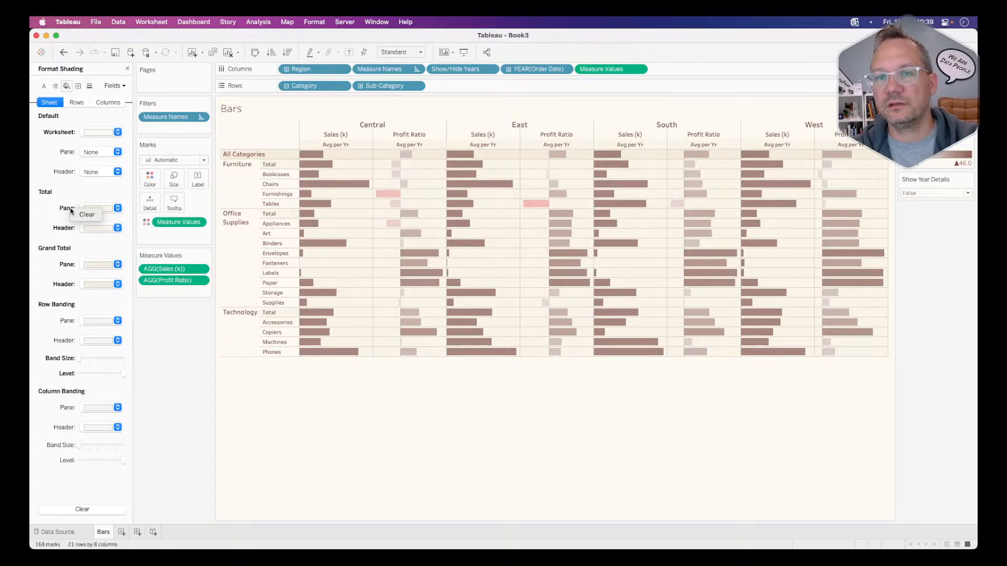
{"action": "left_click", "coordinate": [80, 215]}
{"action": "right_click", "coordinate": [66, 229]}
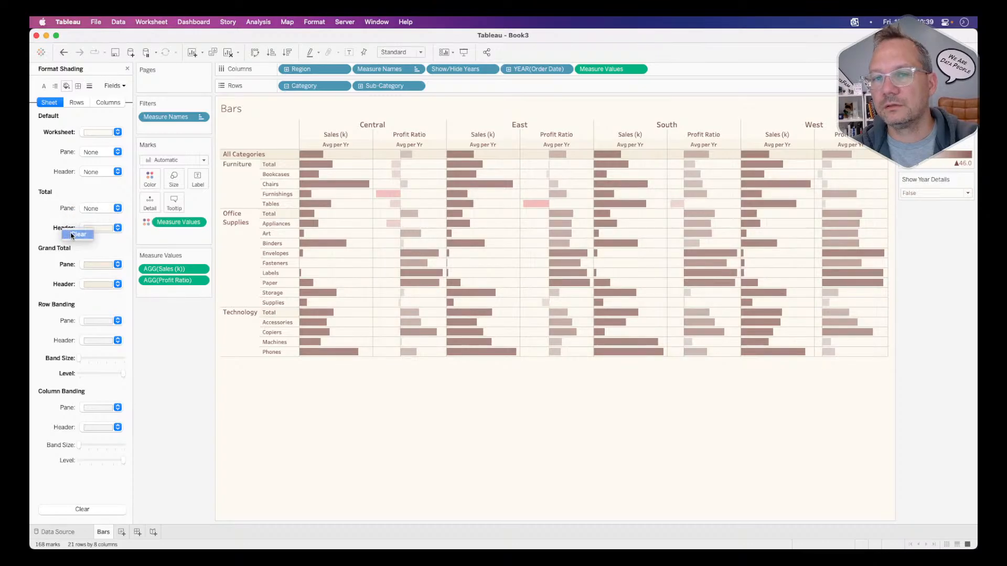
{"action": "left_click", "coordinate": [77, 234]}
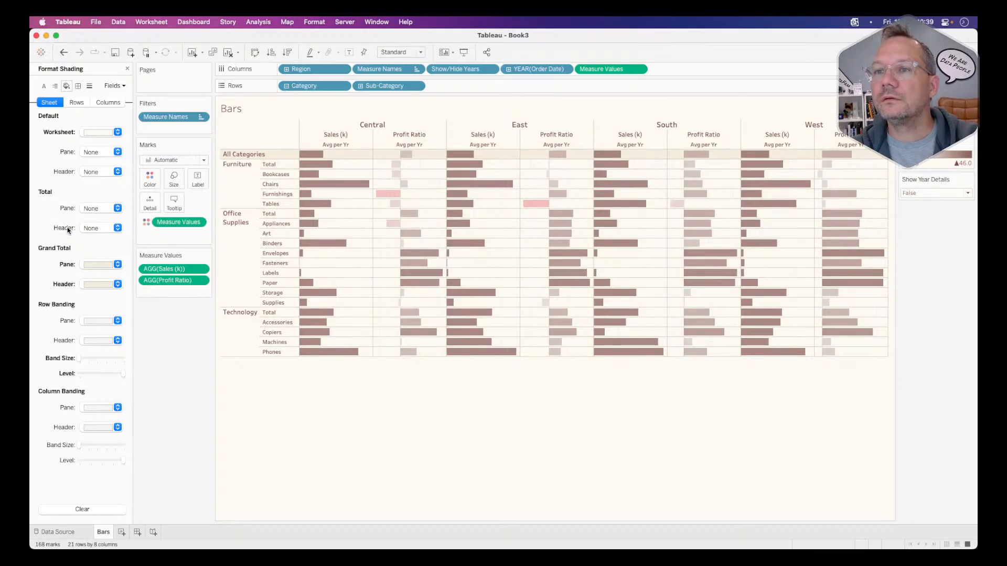
Try clearing the Grand Total pane and header shading, then undo it
{"action": "right_click", "coordinate": [67, 266]}
{"action": "left_click", "coordinate": [75, 275]}
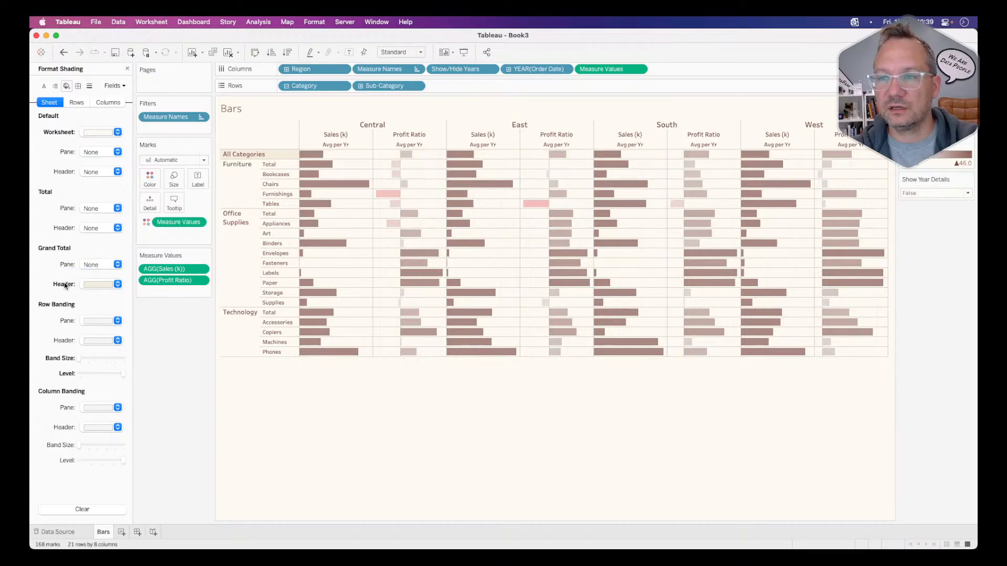
{"action": "right_click", "coordinate": [64, 286]}
{"action": "left_click", "coordinate": [78, 290]}
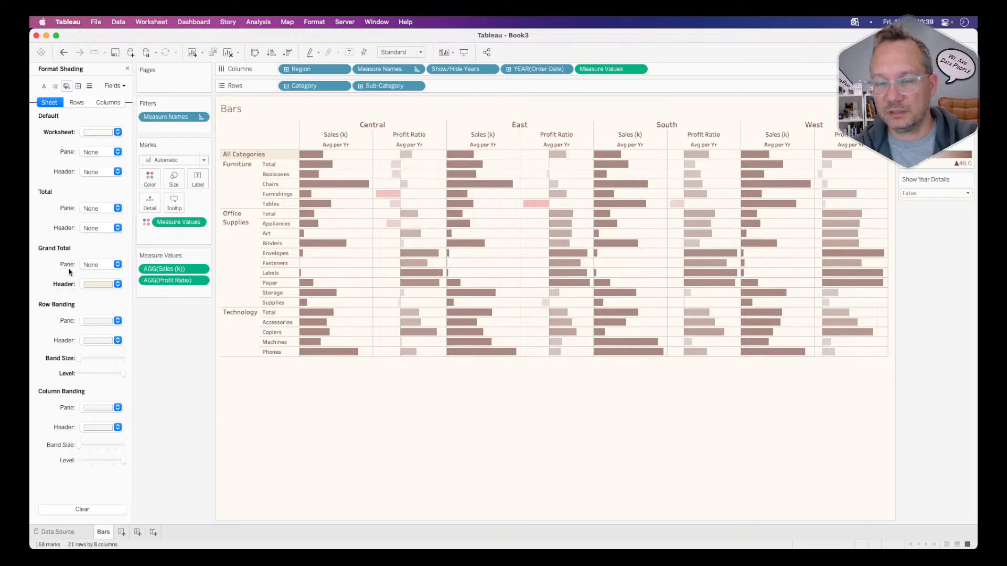
{"action": "key", "text": "super+z"}
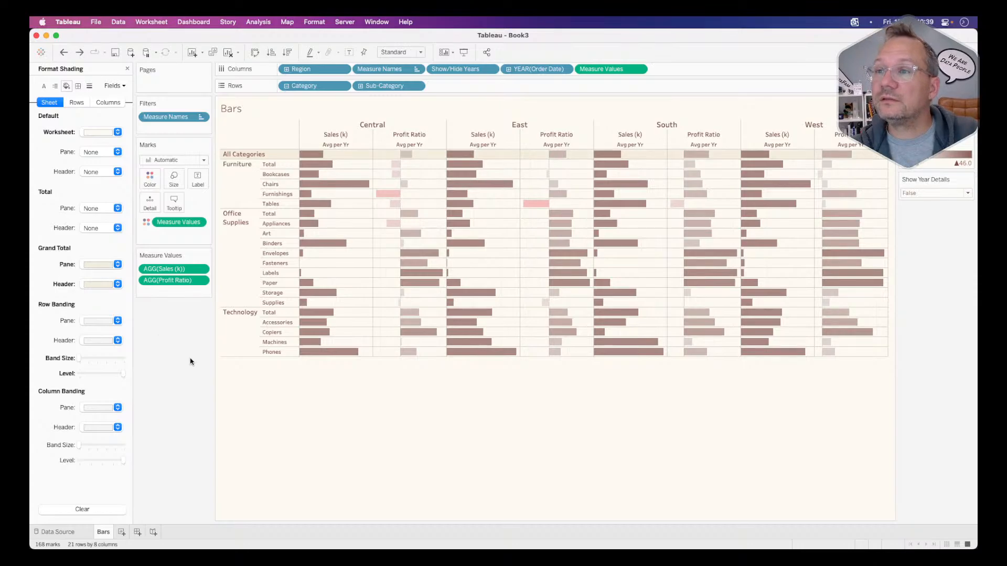
Open the row-level shading settings and compare the bar colors with the challenge display in Arc, then return to Tableau
{"action": "left_click", "coordinate": [73, 105]}
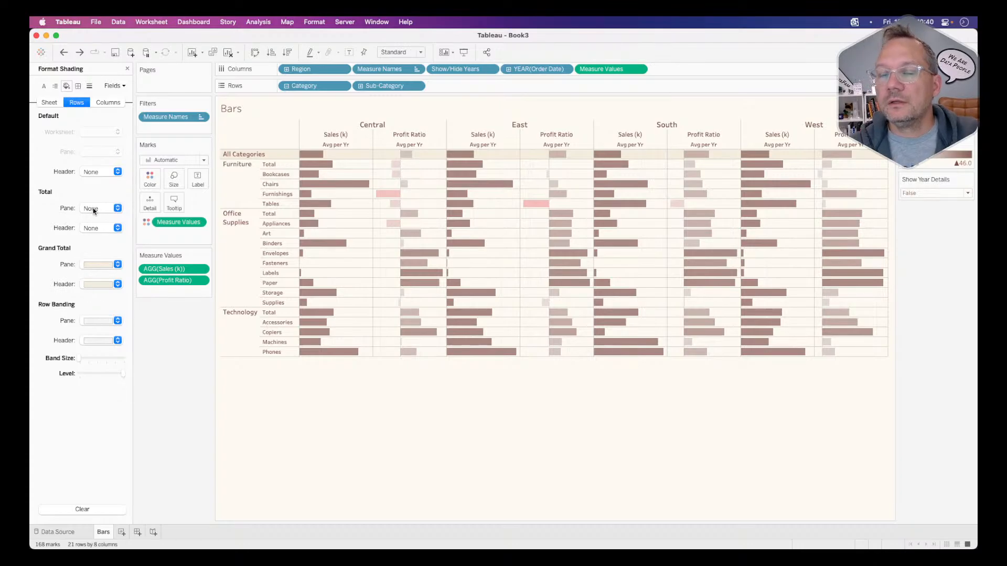
{"action": "key", "text": "super+Tab"}
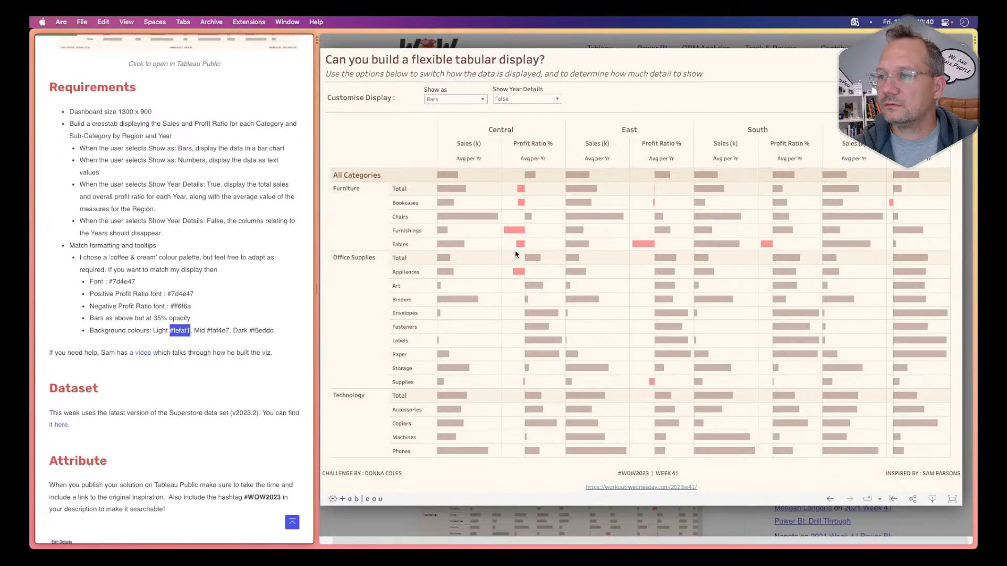
{"action": "key", "text": "super+Tab"}
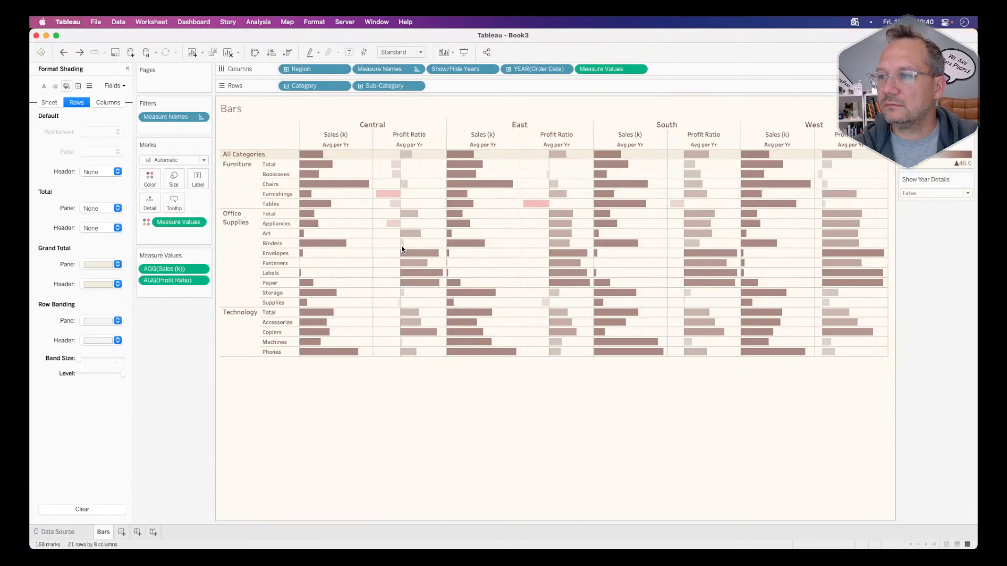
Try the bars' mark color at 35% opacity, then at 100%
{"action": "left_click", "coordinate": [150, 179]}
{"action": "double_click", "coordinate": [213, 237]}
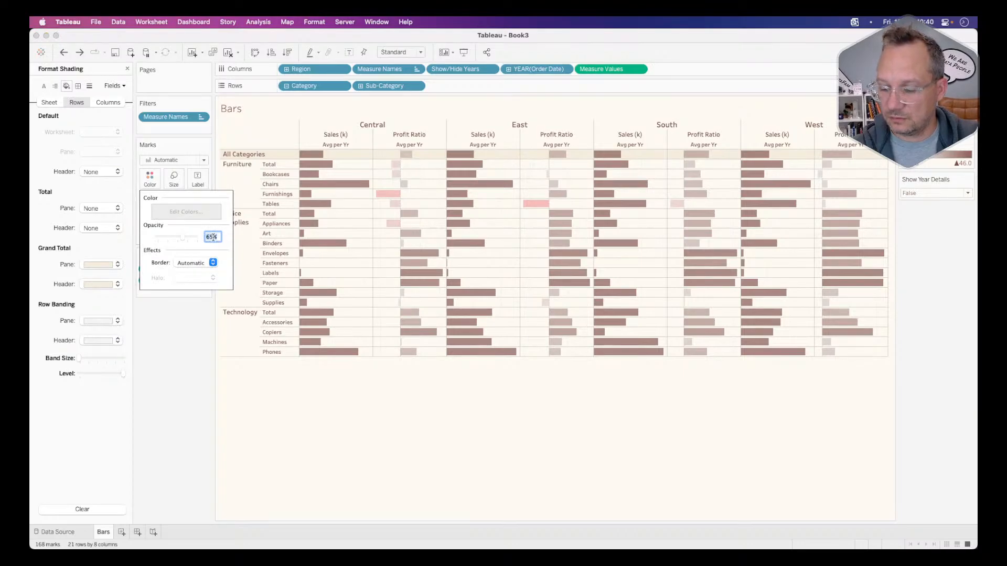
{"action": "type", "text": "35"}
{"action": "key", "text": "Return"}
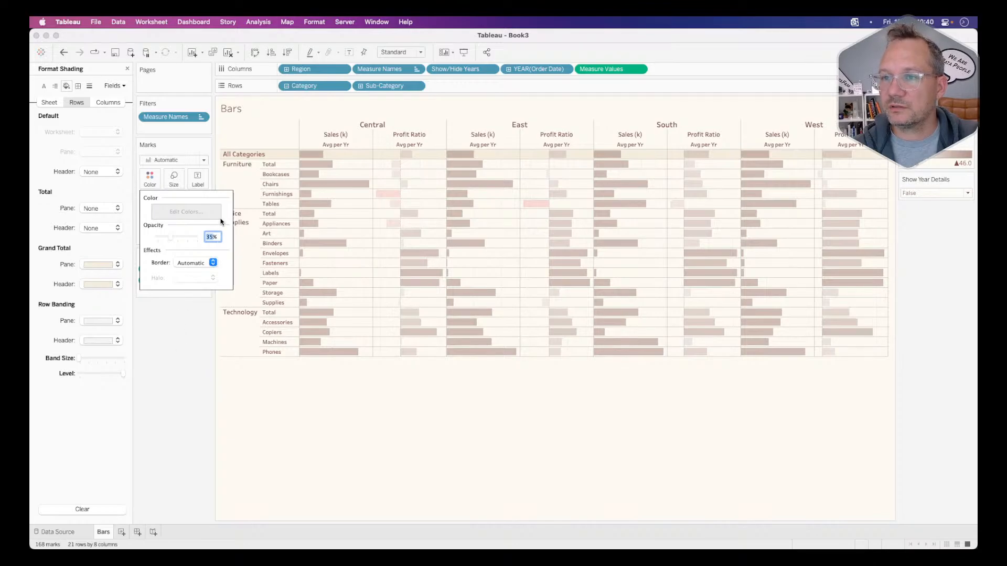
{"action": "type", "text": "100"}
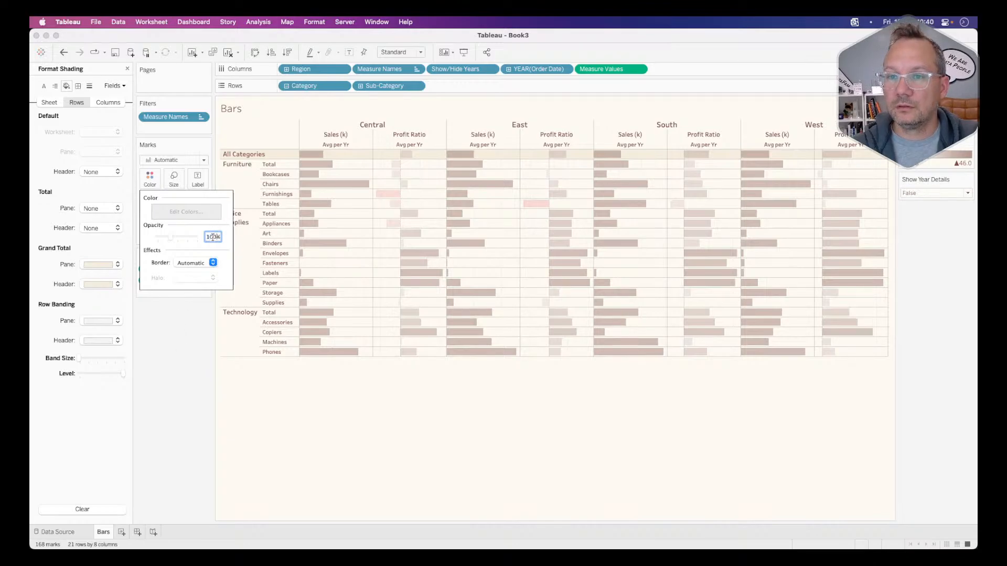
{"action": "key", "text": "Return"}
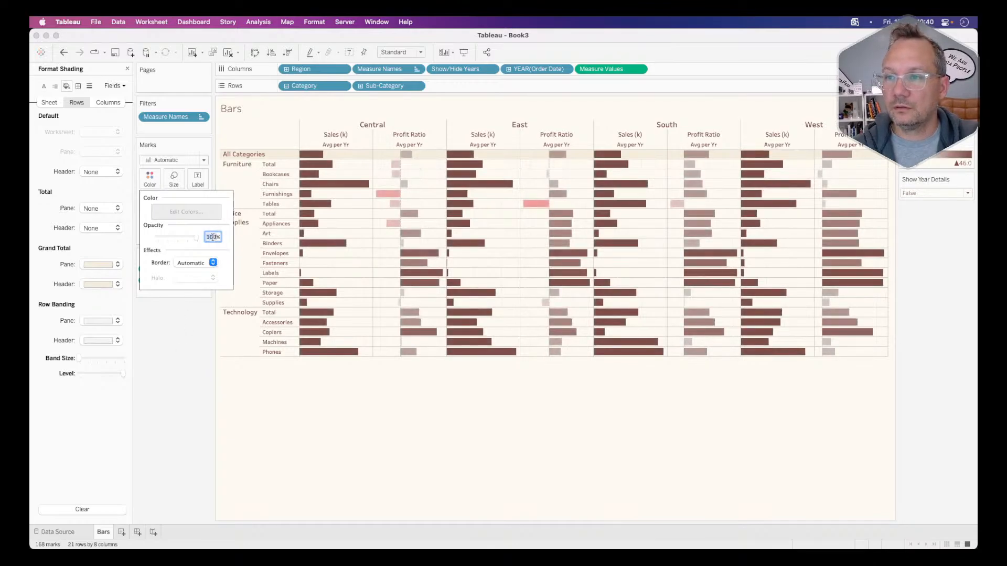
{"action": "left_click", "coordinate": [184, 367]}
Check the bar colors in the Arc challenge display, then reduce the Profit Ratio stepped color palette to 2 steps in Tableau
{"action": "key", "text": "super+Tab"}
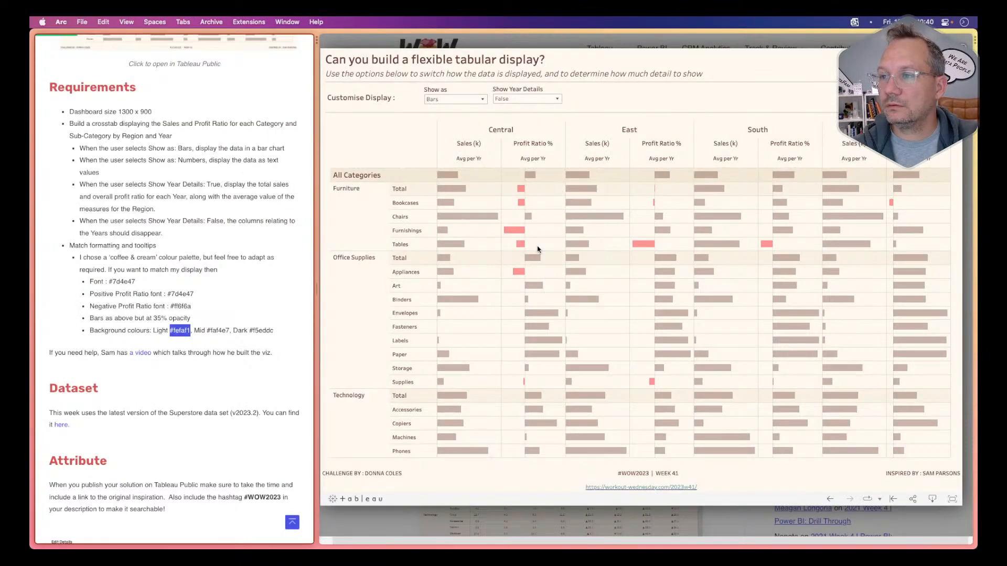
{"action": "key", "text": "super+Tab"}
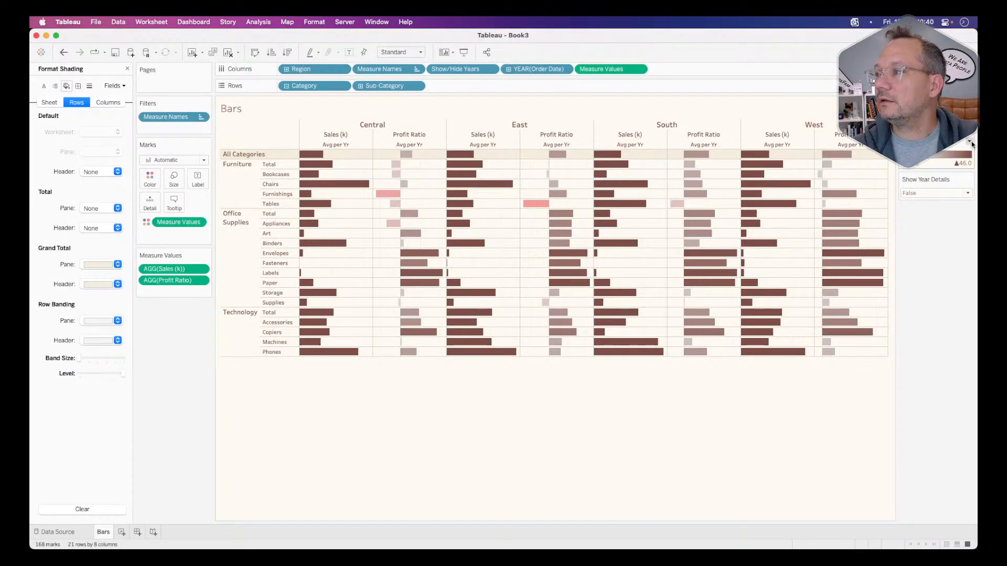
{"action": "left_click", "coordinate": [969, 143]}
{"action": "left_click", "coordinate": [915, 174]}
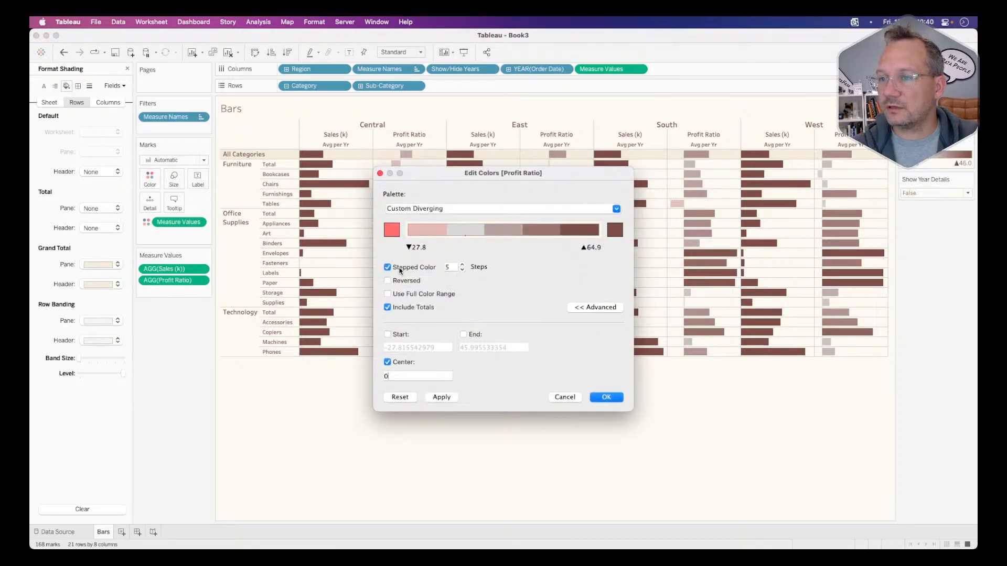
{"action": "double_click", "coordinate": [448, 267]}
{"action": "type", "text": "2"}
{"action": "key", "text": "Return"}
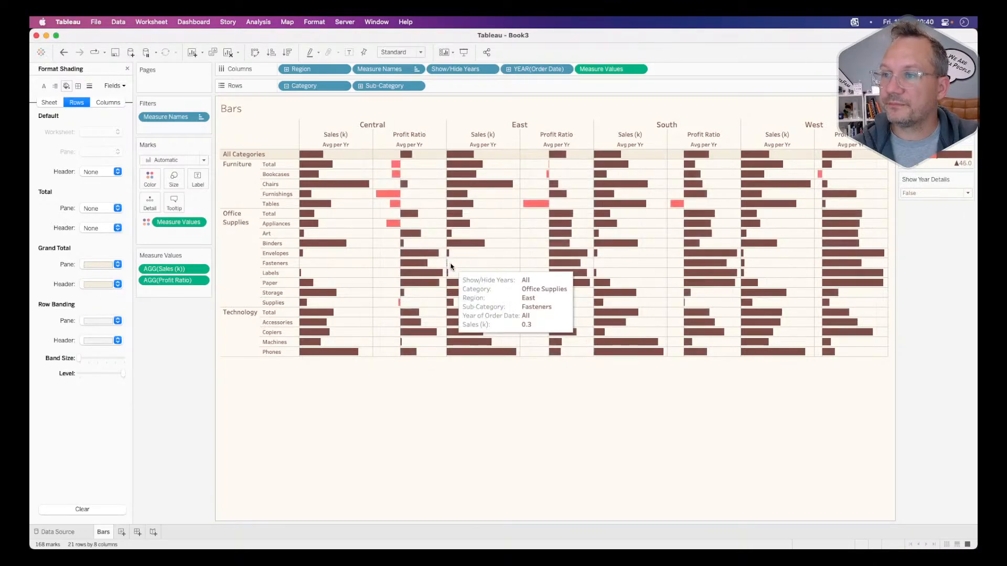
Try reducing the opacity of all bars to 35%
{"action": "left_click", "coordinate": [150, 178]}
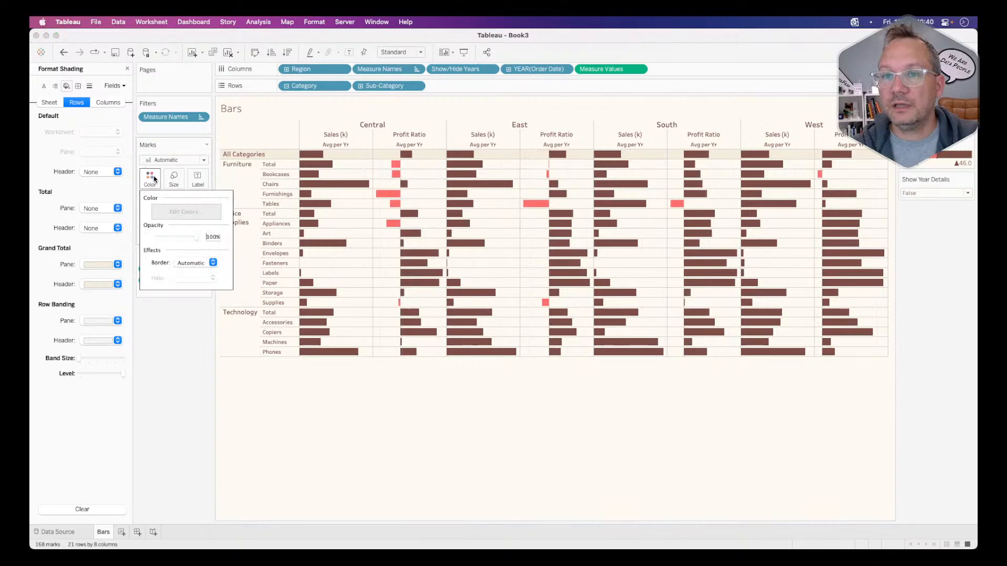
{"action": "double_click", "coordinate": [213, 237]}
{"action": "type", "text": "35"}
{"action": "key", "text": "Return"}
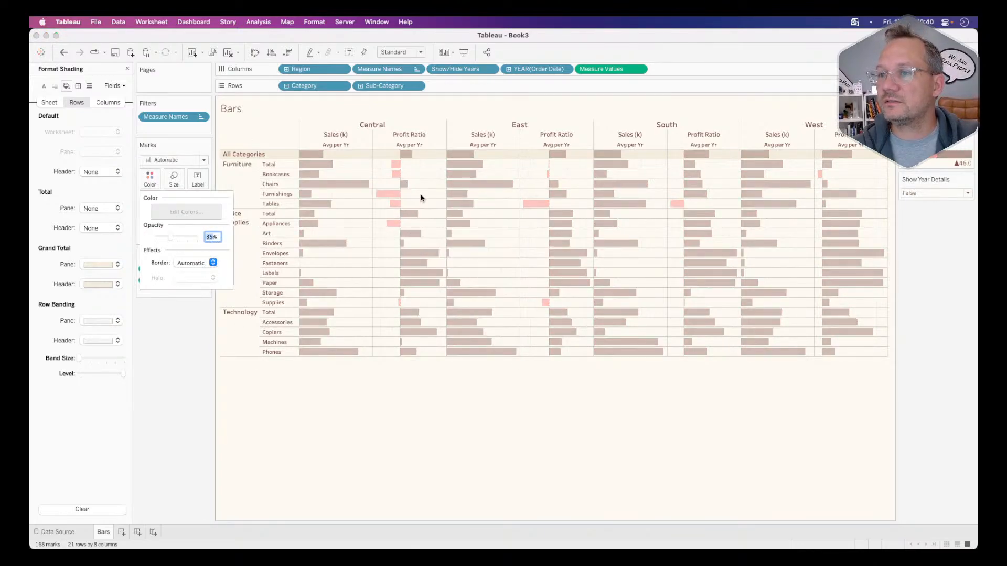
{"action": "left_click", "coordinate": [398, 351]}
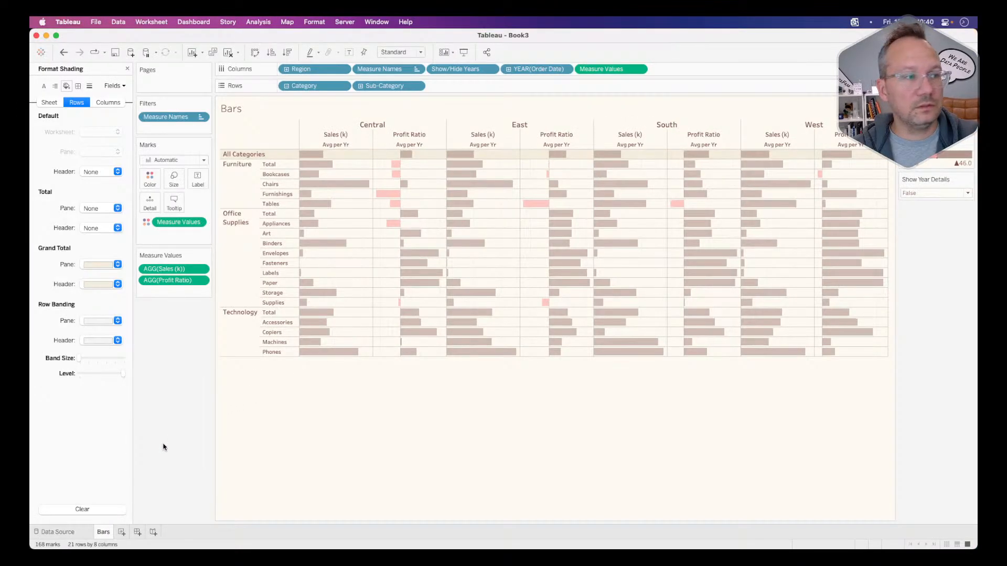
Set the bars' opacity to 65% and compare the result with the challenge display in Arc before returning to Tableau
{"action": "left_click", "coordinate": [150, 179]}
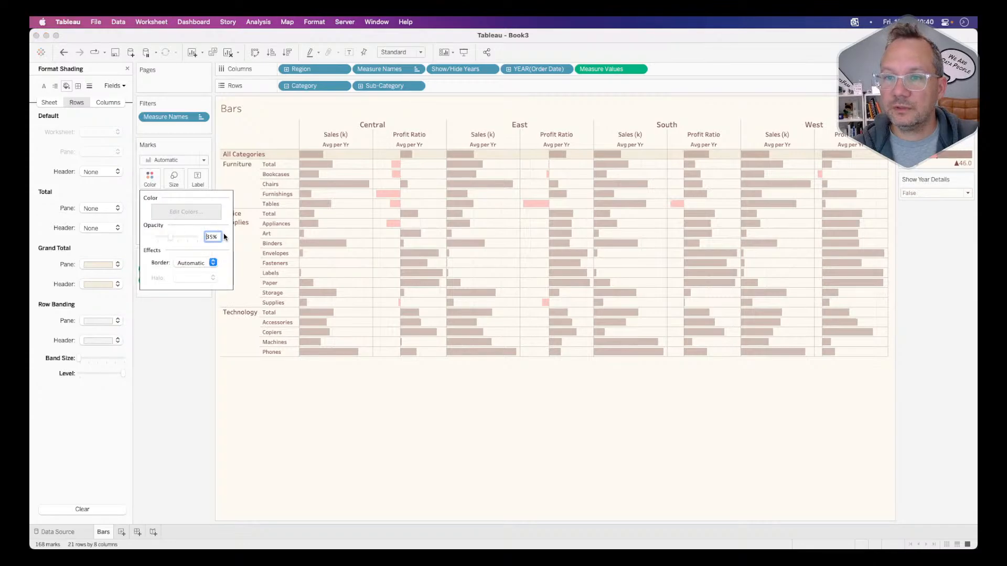
{"action": "type", "text": "65"}
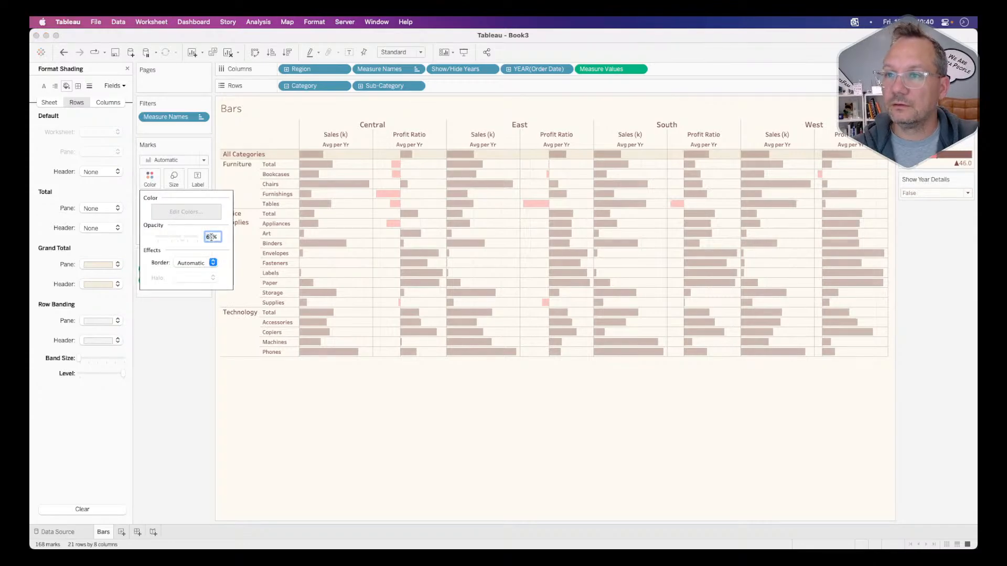
{"action": "key", "text": "Return"}
{"action": "key", "text": "super+Tab"}
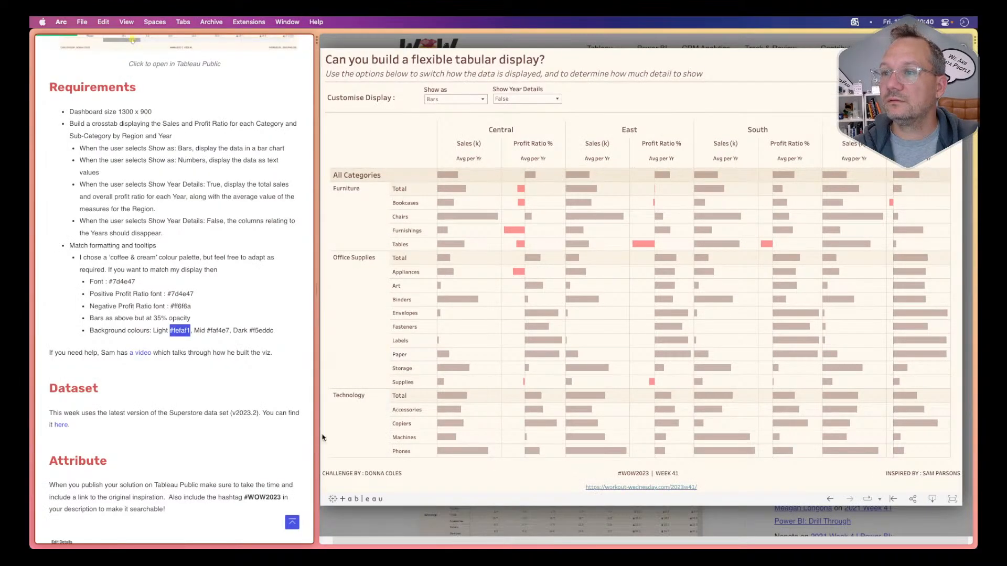
{"action": "key", "text": "super+Tab"}
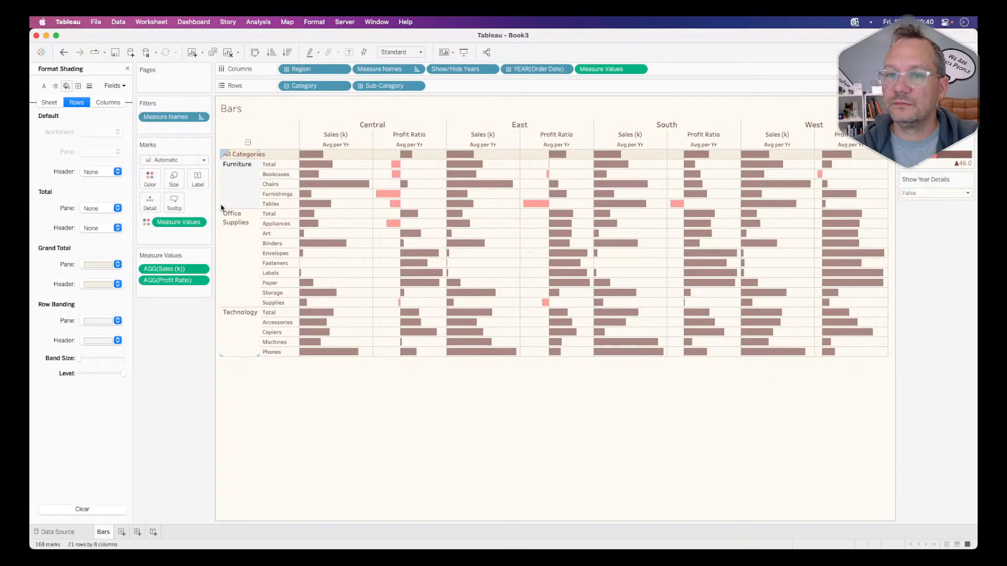
Shade the row Total pane with the Mid background color #faf4e7, copied from the challenge requirements in Arc
{"action": "left_click", "coordinate": [111, 208]}
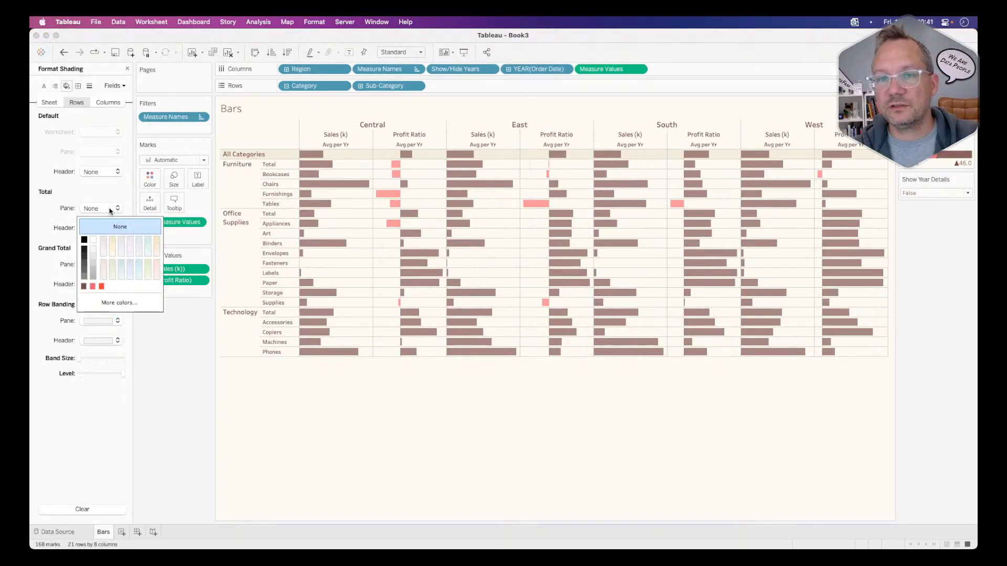
{"action": "left_click", "coordinate": [126, 303]}
{"action": "key", "text": "super+Tab"}
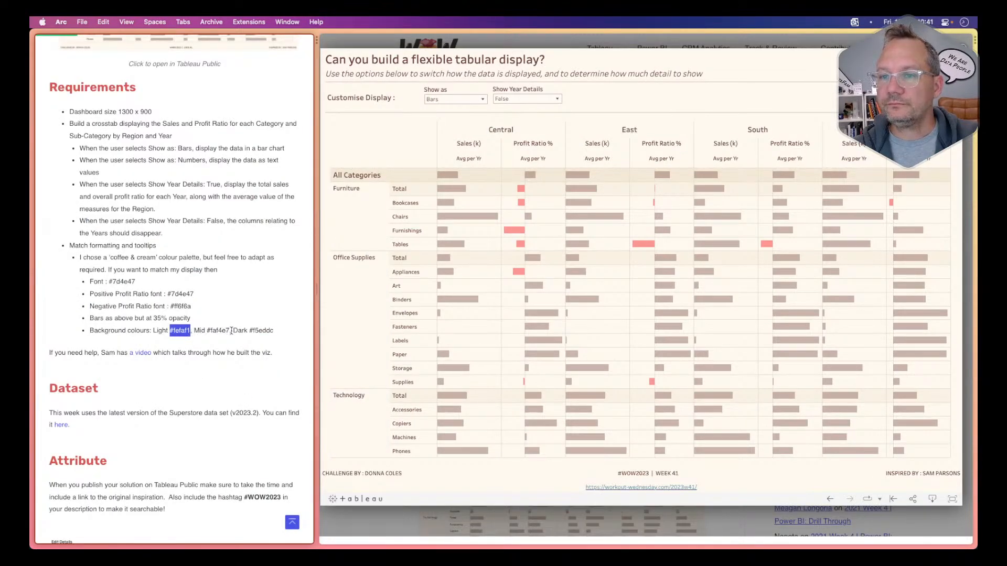
{"action": "left_click_drag", "start_coordinate": [229, 330], "coordinate": [208, 329]}
{"action": "key", "text": "super+c"}
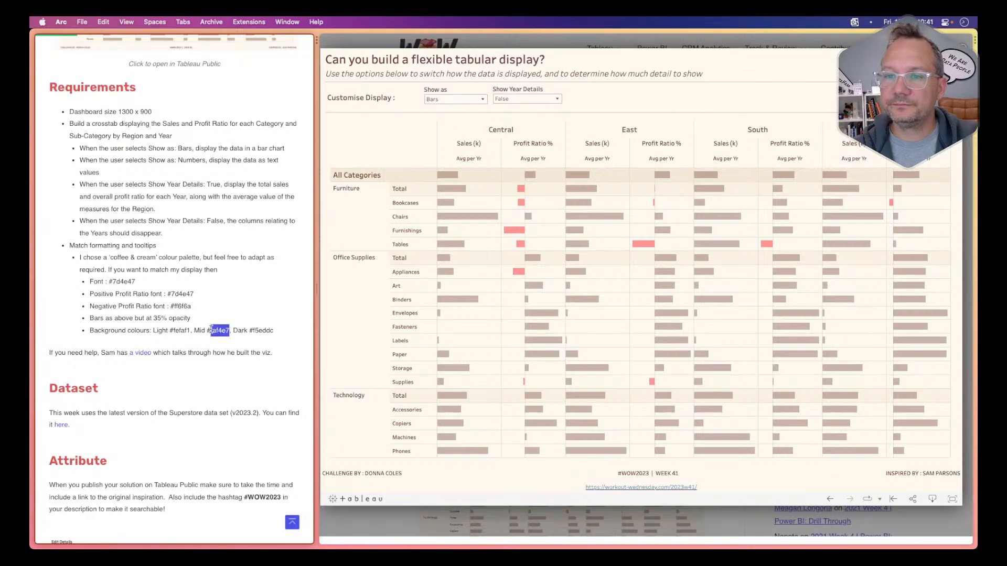
{"action": "key", "text": "super+Tab"}
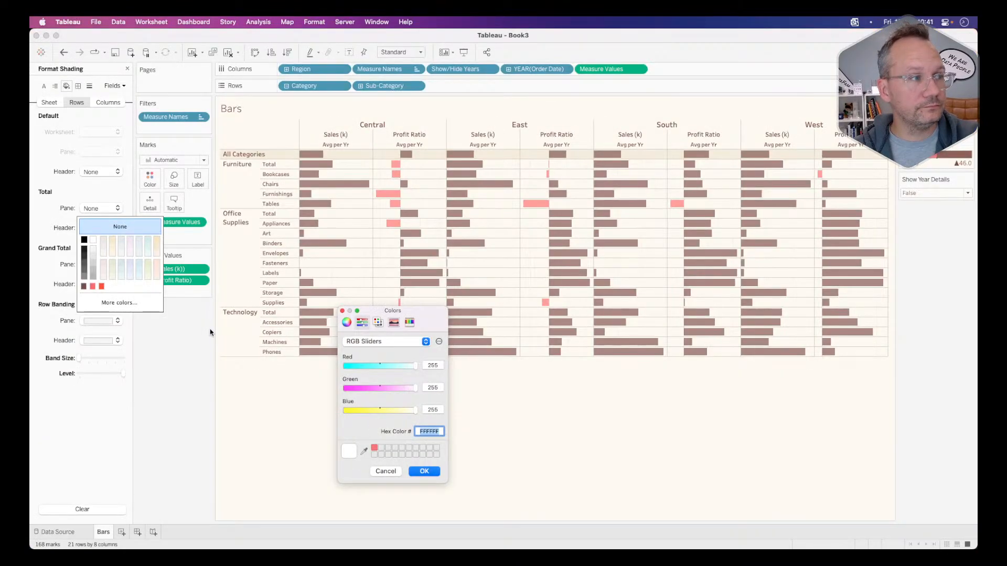
{"action": "right_click", "coordinate": [431, 430]}
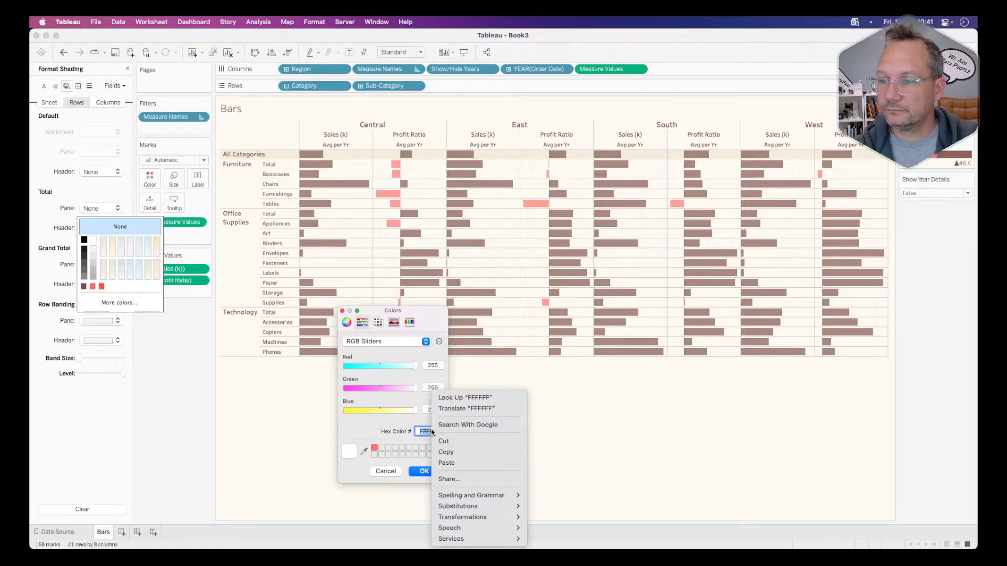
{"action": "left_click", "coordinate": [450, 460]}
{"action": "key", "text": "Return"}
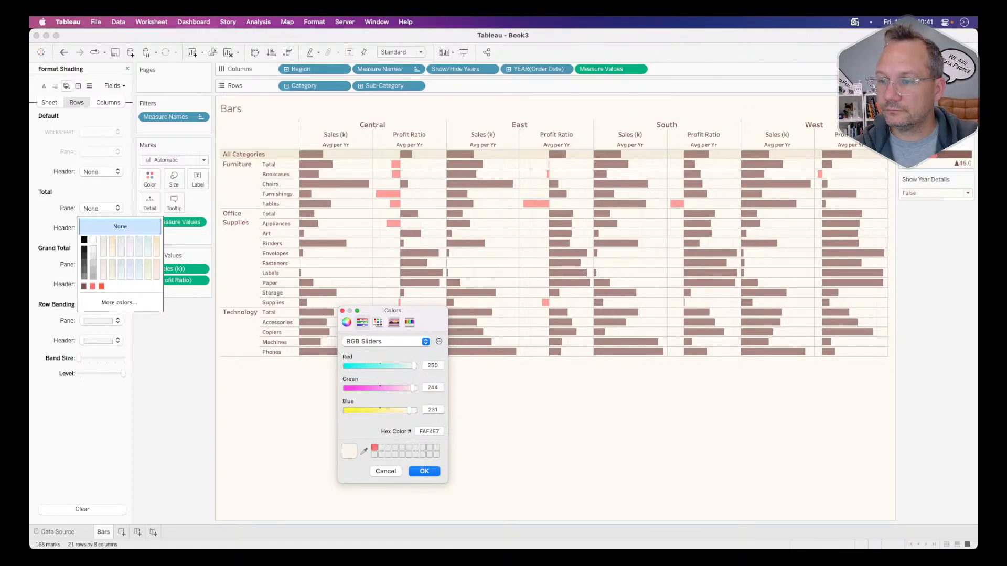
{"action": "left_click", "coordinate": [425, 471]}
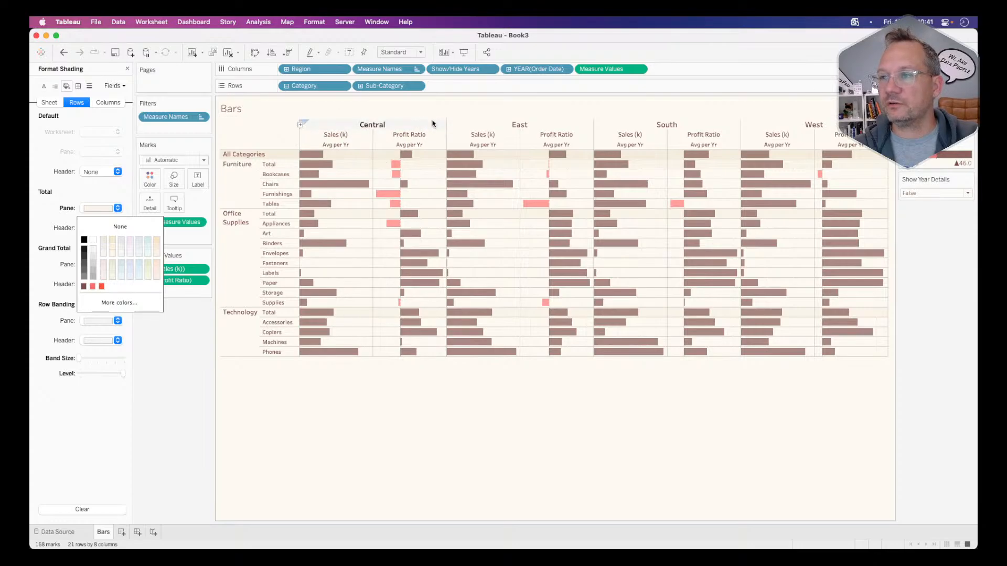
{"action": "left_click", "coordinate": [192, 382]}
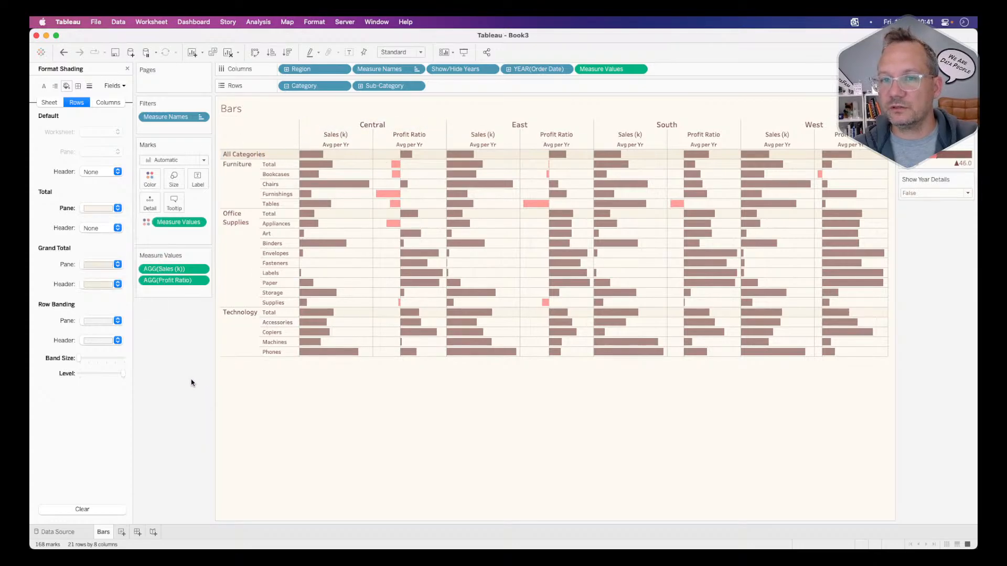
Apply the same copied #faf4e7 shading to the row Total header
{"action": "left_click", "coordinate": [99, 228]}
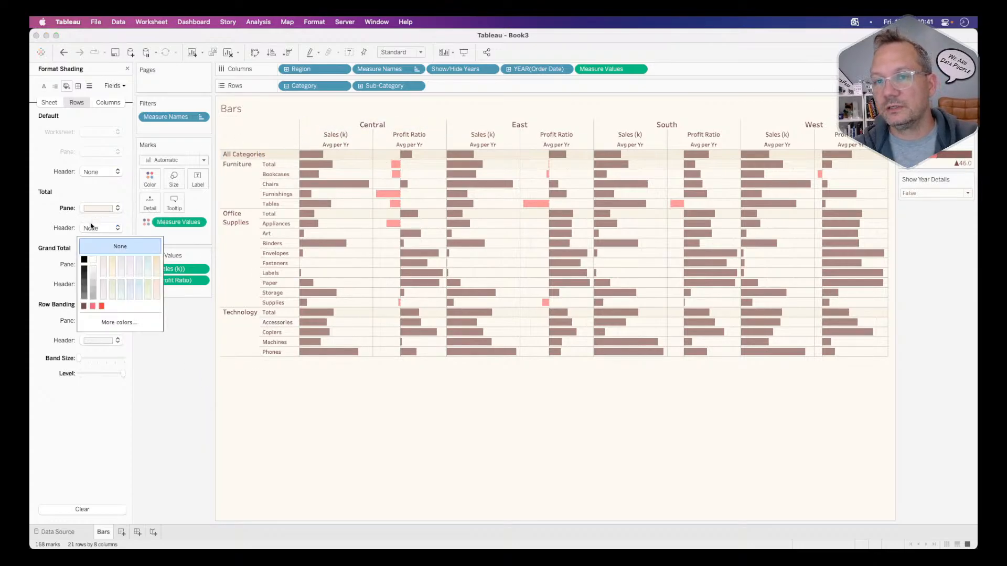
{"action": "left_click", "coordinate": [116, 322]}
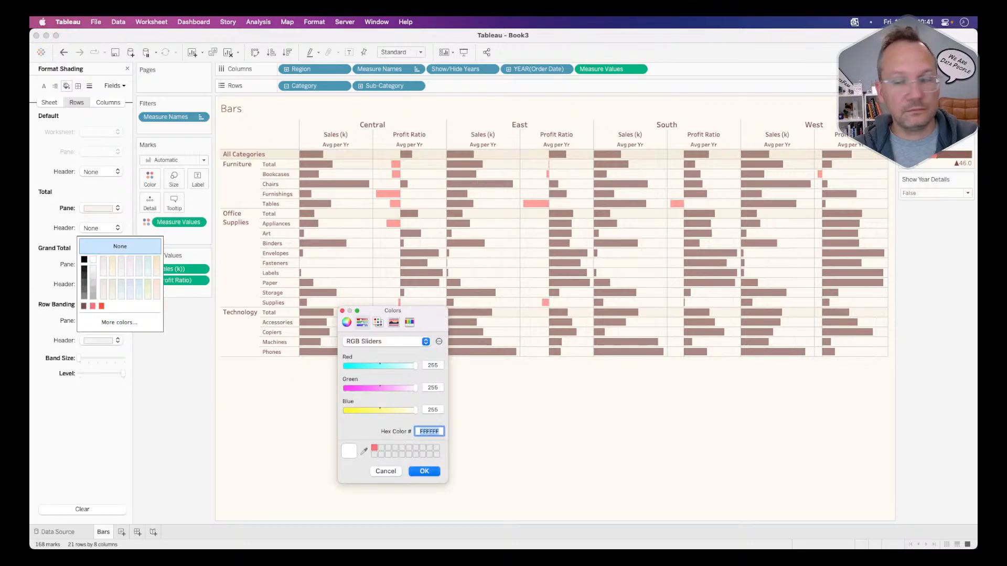
{"action": "right_click", "coordinate": [438, 431]}
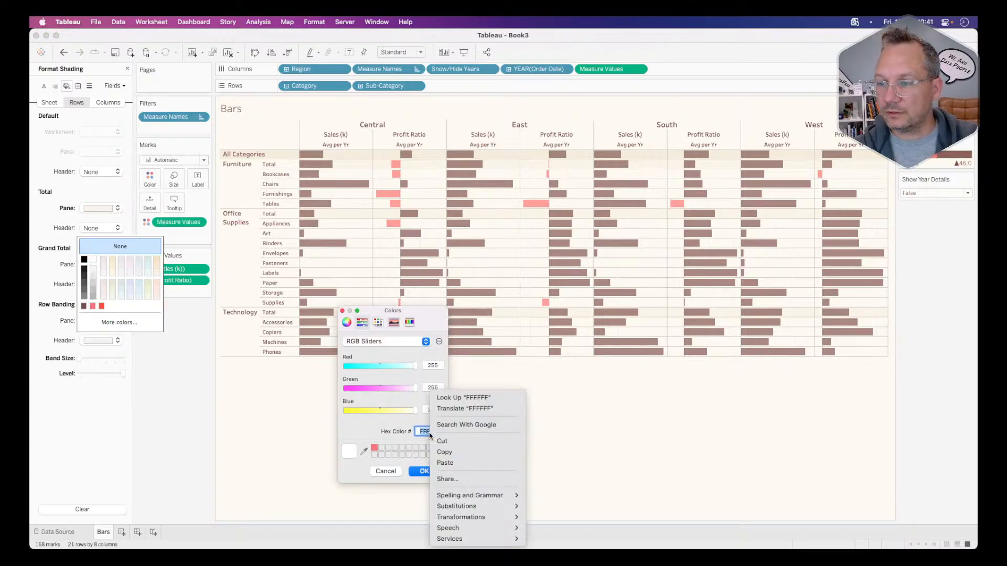
{"action": "left_click", "coordinate": [440, 465]}
{"action": "left_click", "coordinate": [424, 471]}
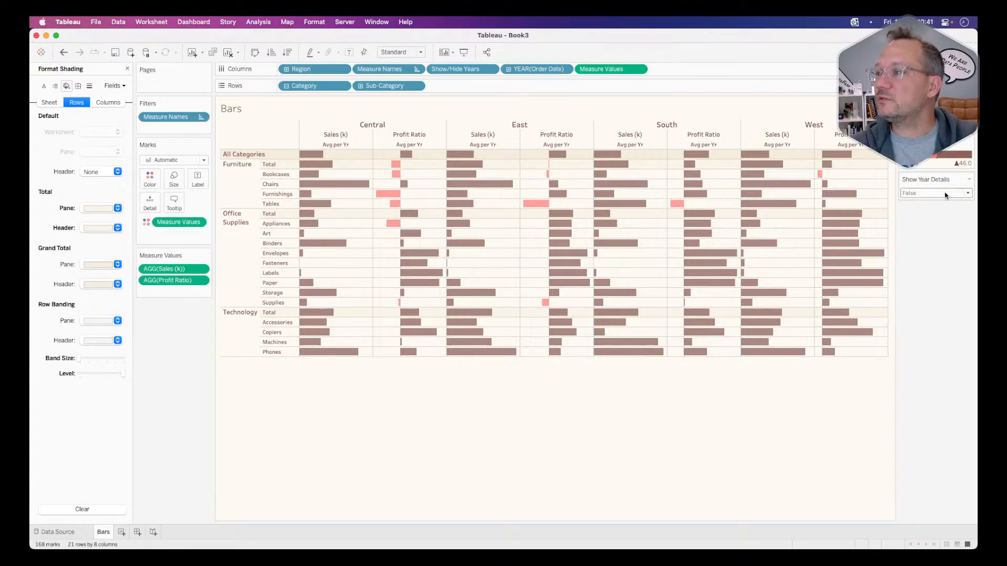
Preview the formatting with Show Year Details set to True, then switch the parameter back to False
{"action": "left_click", "coordinate": [932, 194]}
{"action": "left_click", "coordinate": [931, 201]}
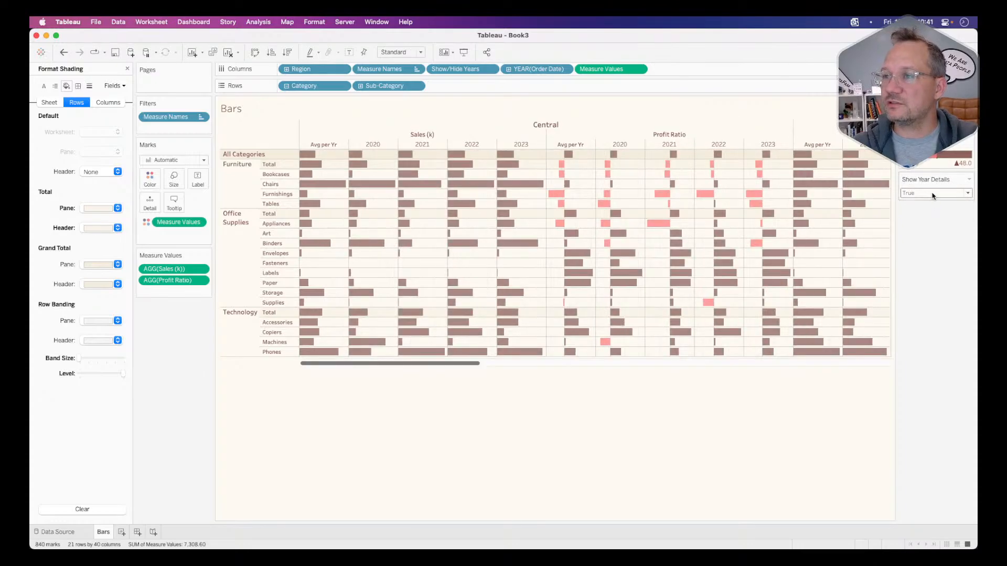
{"action": "left_click", "coordinate": [932, 194]}
{"action": "left_click", "coordinate": [926, 211]}
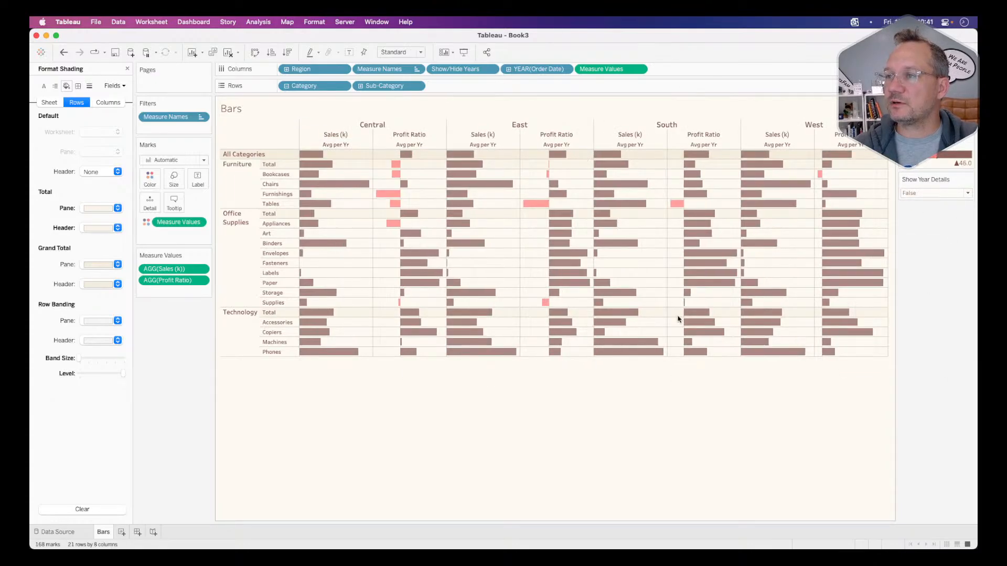
Duplicate the Bars worksheet and move Measure Values from Columns onto the marks' label to make a text table
{"action": "right_click", "coordinate": [106, 532]}
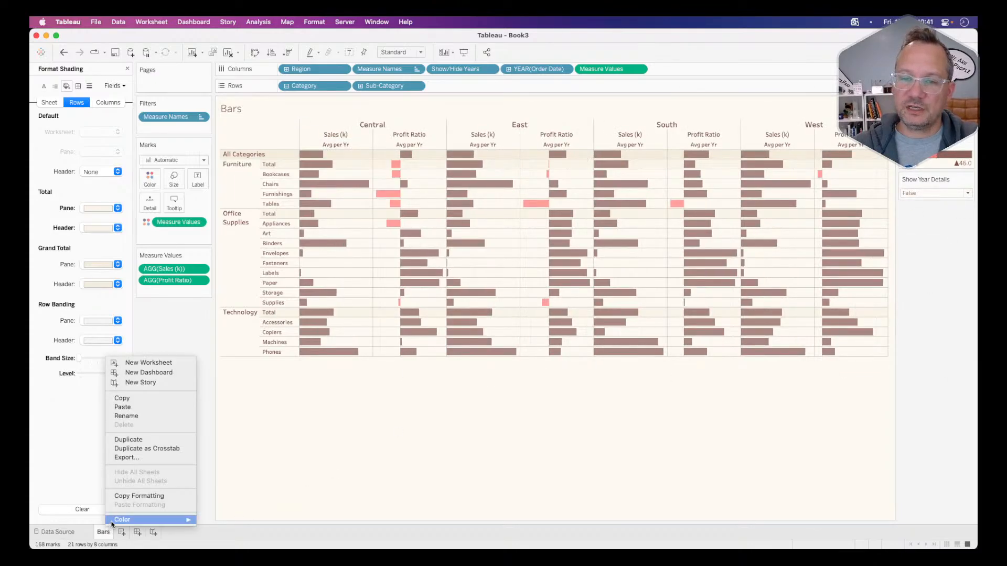
{"action": "left_click", "coordinate": [143, 440]}
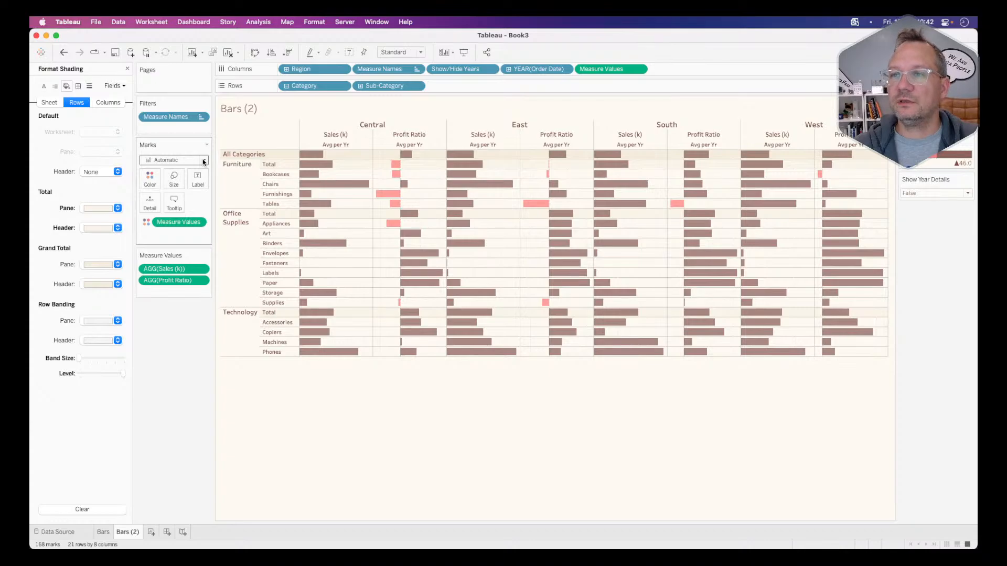
{"action": "left_click_drag", "start_coordinate": [613, 66], "coordinate": [199, 177]}
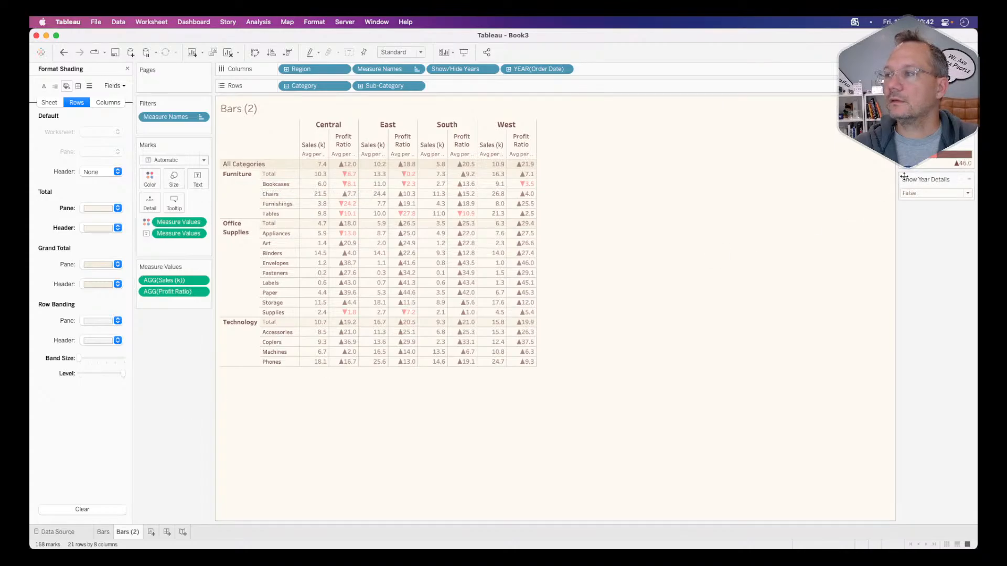
Set Show Year Details to True on the duplicated sheet and widen the columns so the Avg per Yr headers fit
{"action": "left_click", "coordinate": [932, 193]}
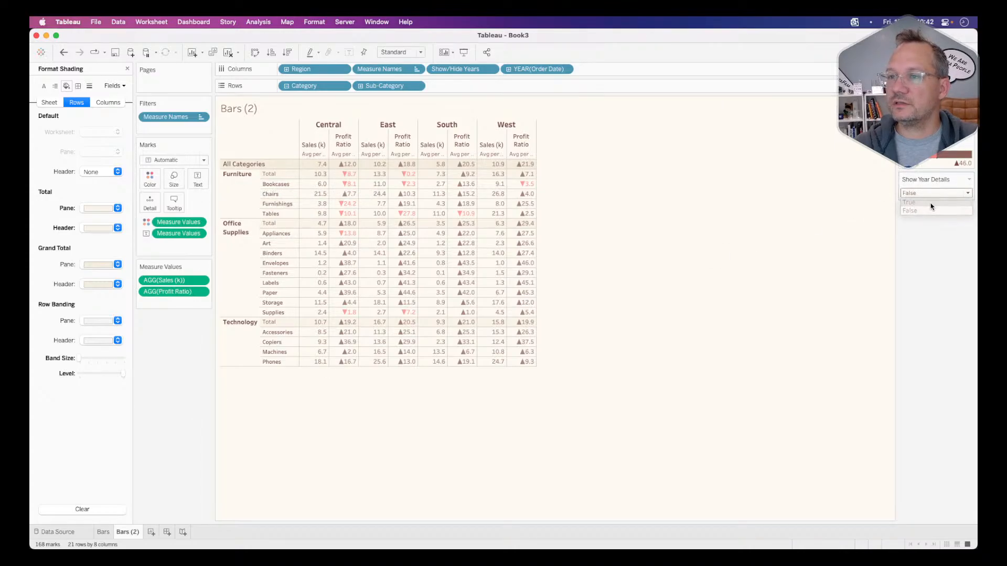
{"action": "left_click", "coordinate": [931, 203]}
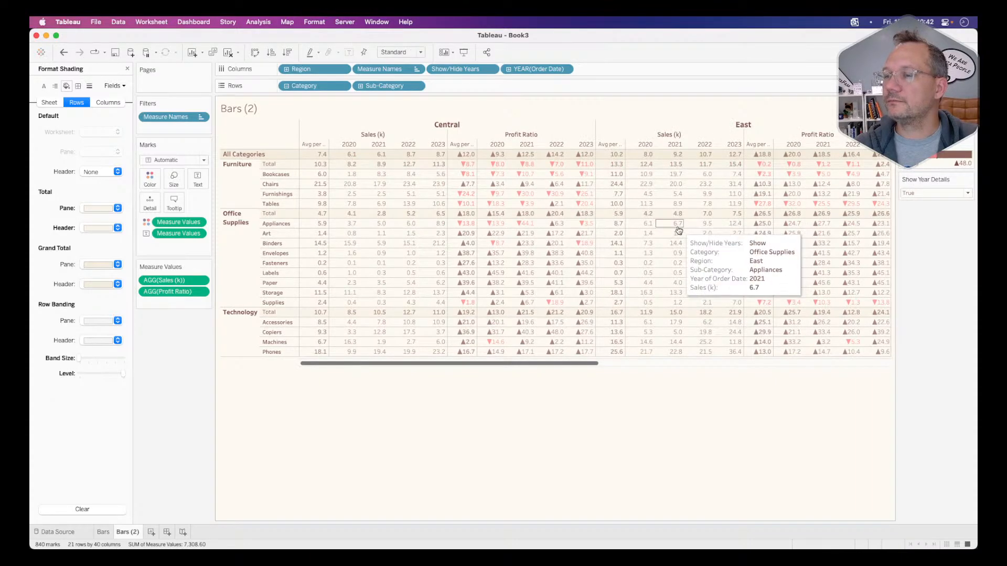
{"action": "scroll", "coordinate": [676, 229], "scroll_direction": "right", "scroll_amount": 5}
{"action": "scroll", "coordinate": [678, 229], "scroll_direction": "left", "scroll_amount": 5}
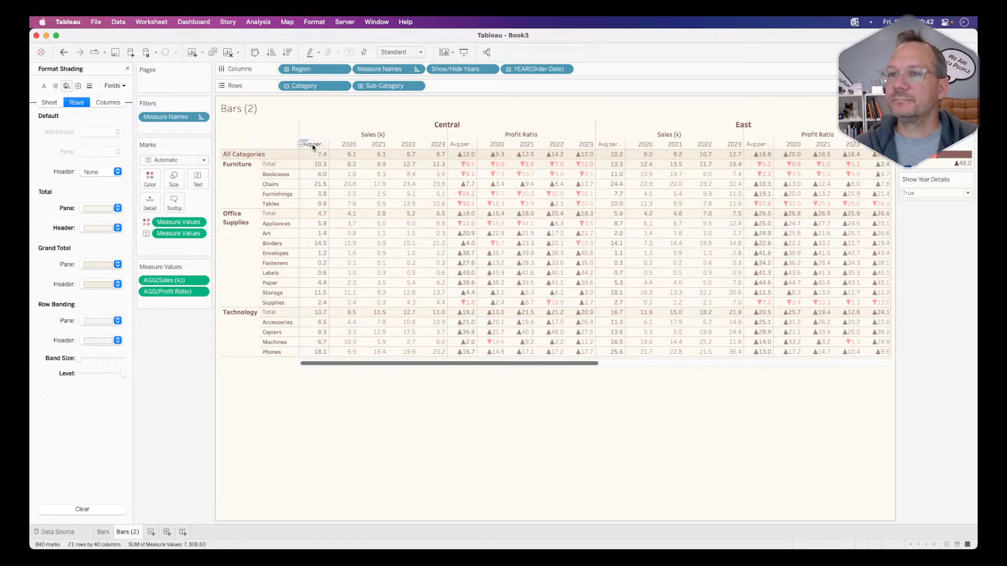
{"action": "left_click_drag", "start_coordinate": [327, 147], "coordinate": [337, 145]}
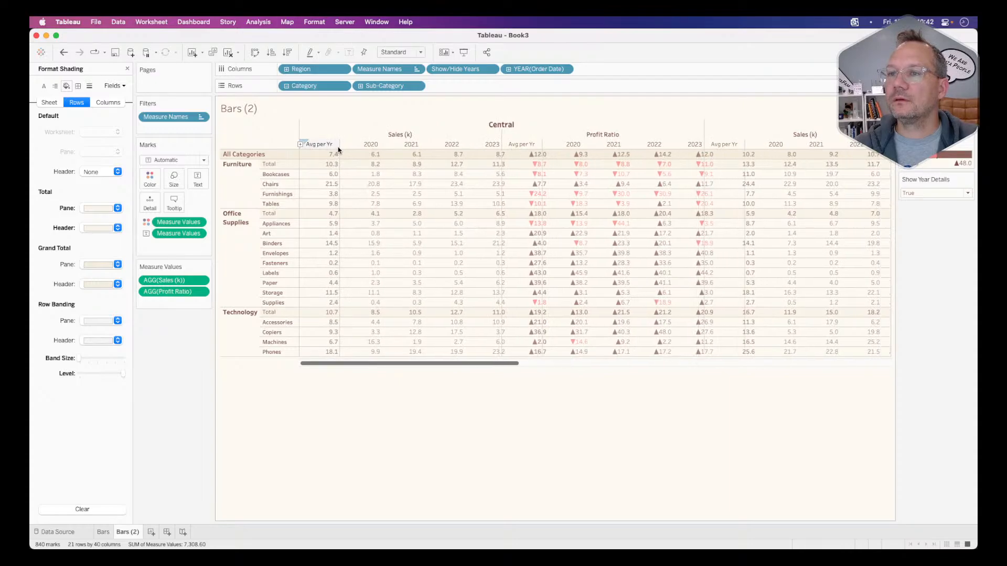
Check the widened table in both layouts by toggling Show Year Details between False and True, ending on False
{"action": "left_click", "coordinate": [930, 193]}
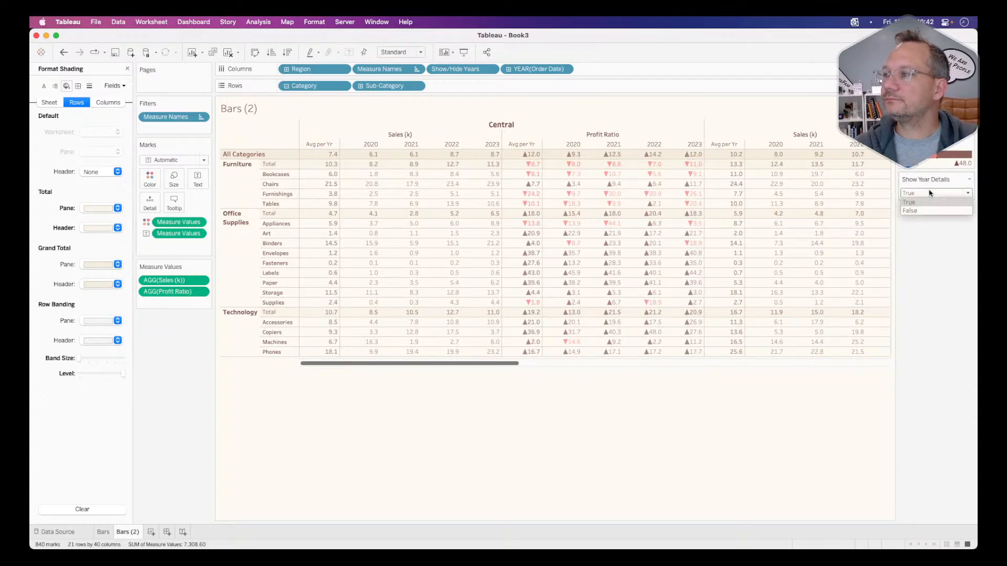
{"action": "left_click", "coordinate": [924, 208]}
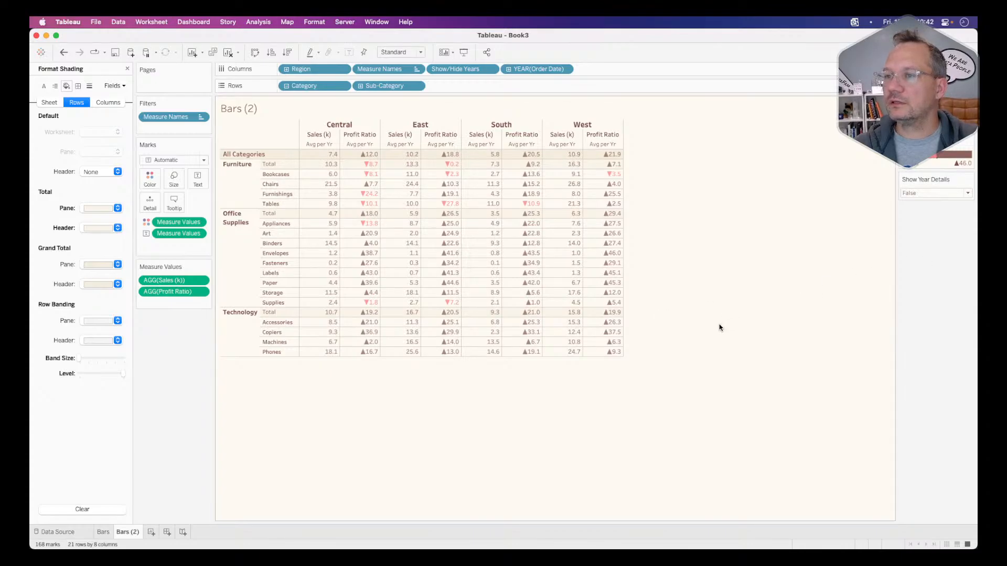
{"action": "left_click", "coordinate": [924, 194]}
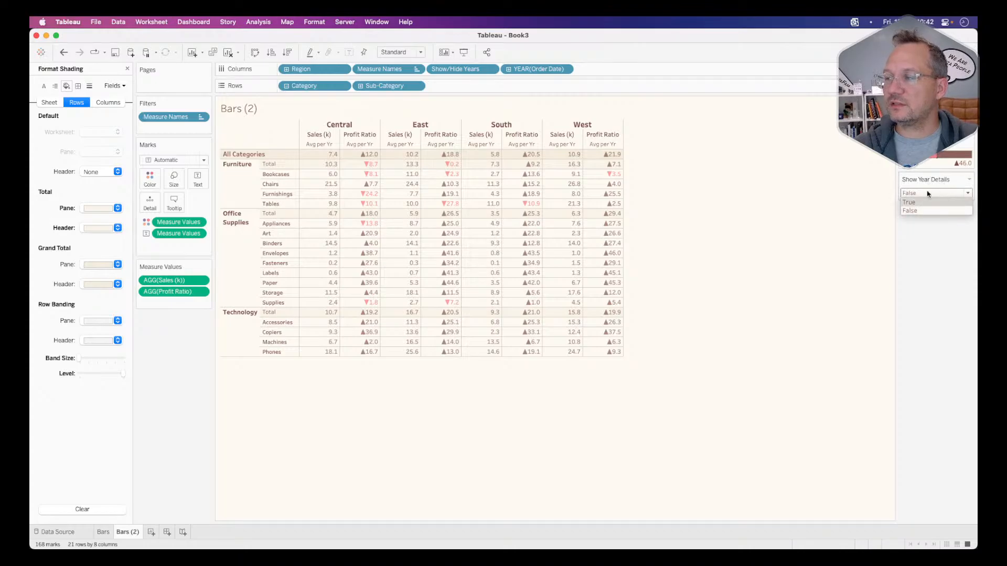
{"action": "left_click", "coordinate": [925, 202]}
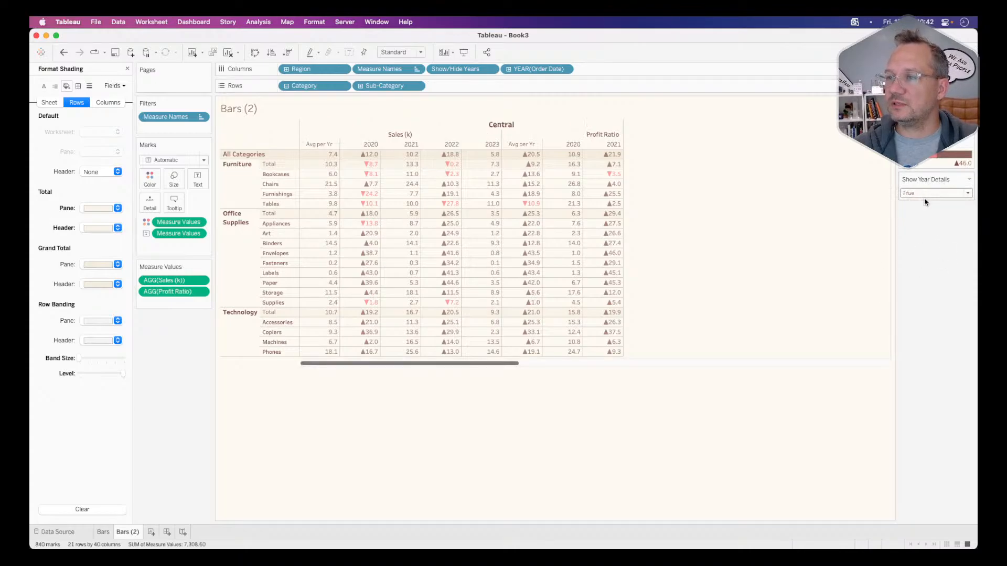
{"action": "left_click", "coordinate": [925, 196]}
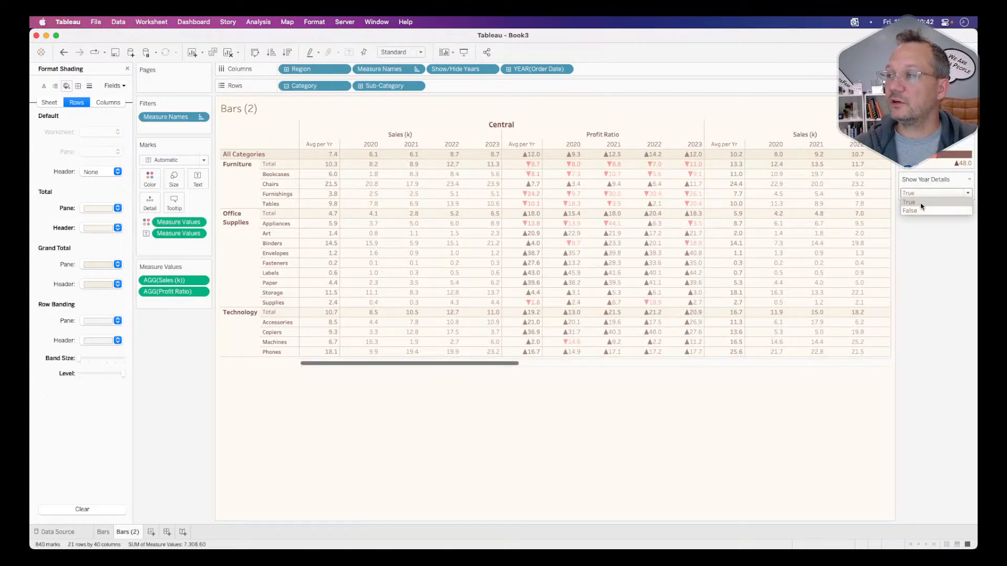
{"action": "left_click", "coordinate": [921, 210]}
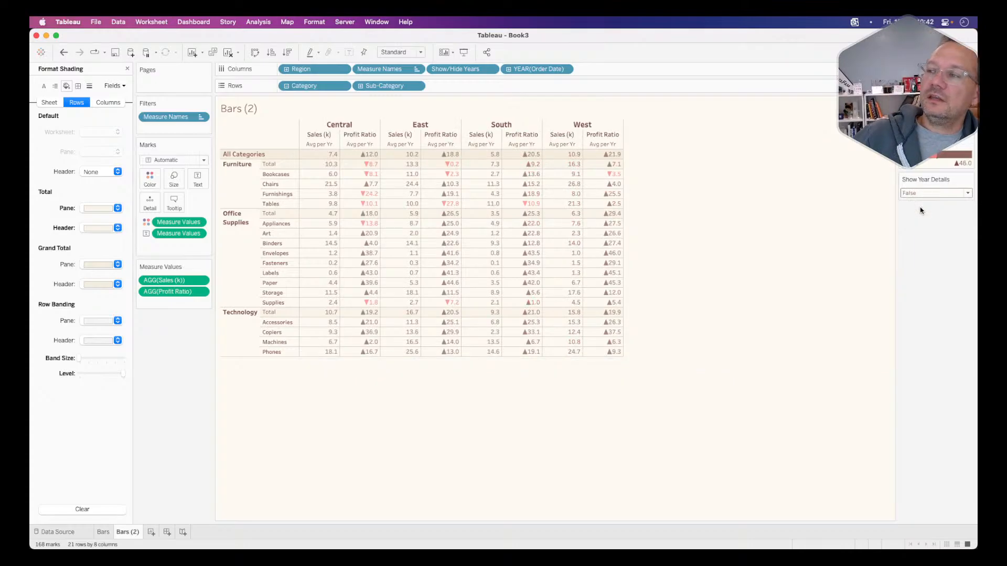
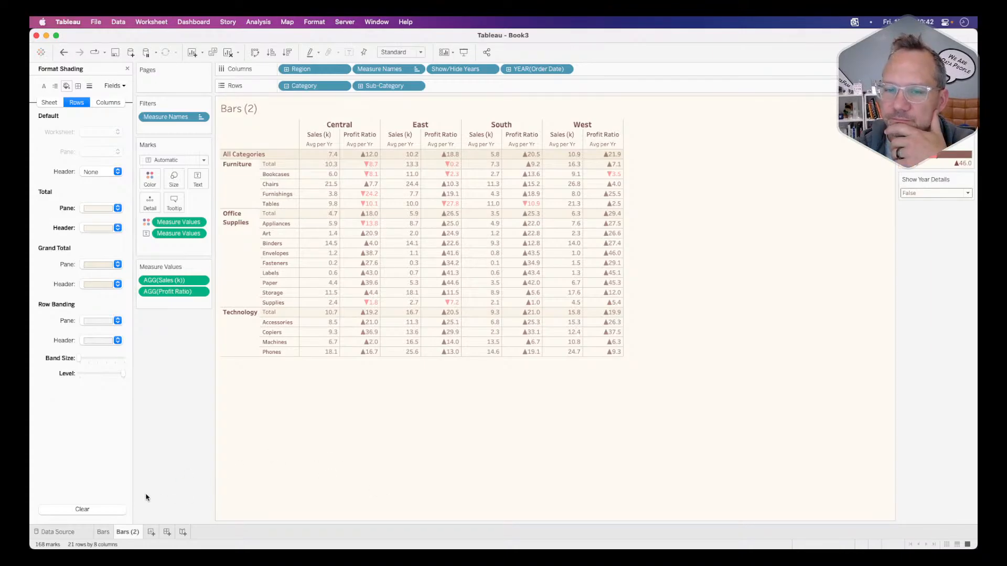
Rename the Bars (2) worksheet as Numbers and add a new dashboard to the workbook
{"action": "double_click", "coordinate": [125, 531]}
{"action": "type", "text": "Numbers"}
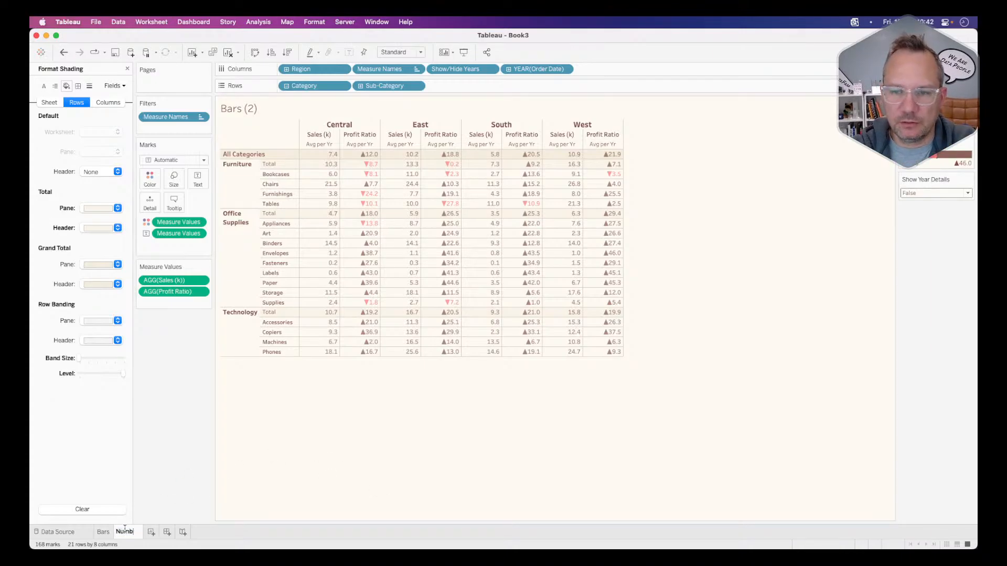
{"action": "key", "text": "Return"}
{"action": "left_click", "coordinate": [170, 532]}
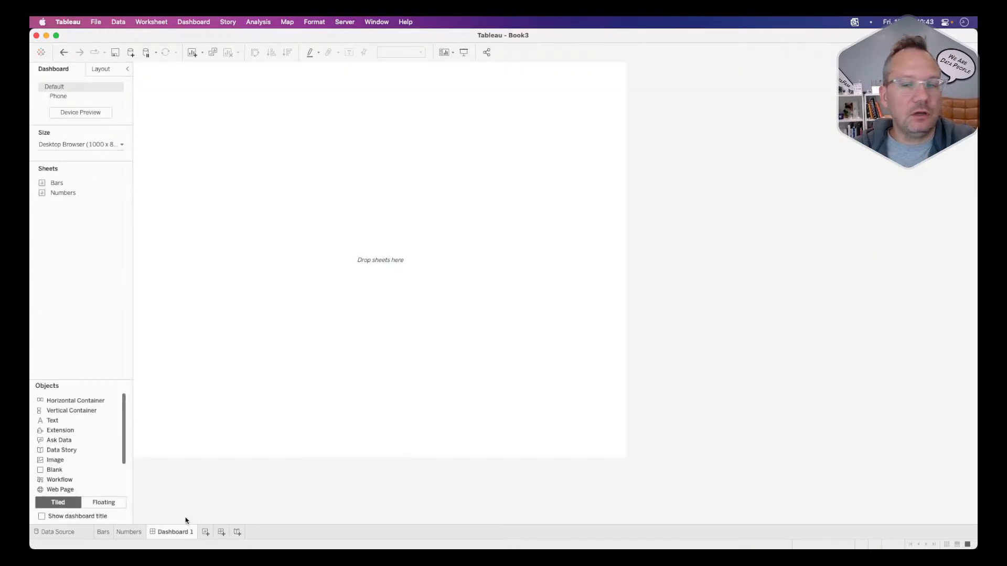
Set the mark color opacity on the Numbers worksheet to 100%
{"action": "left_click", "coordinate": [129, 532]}
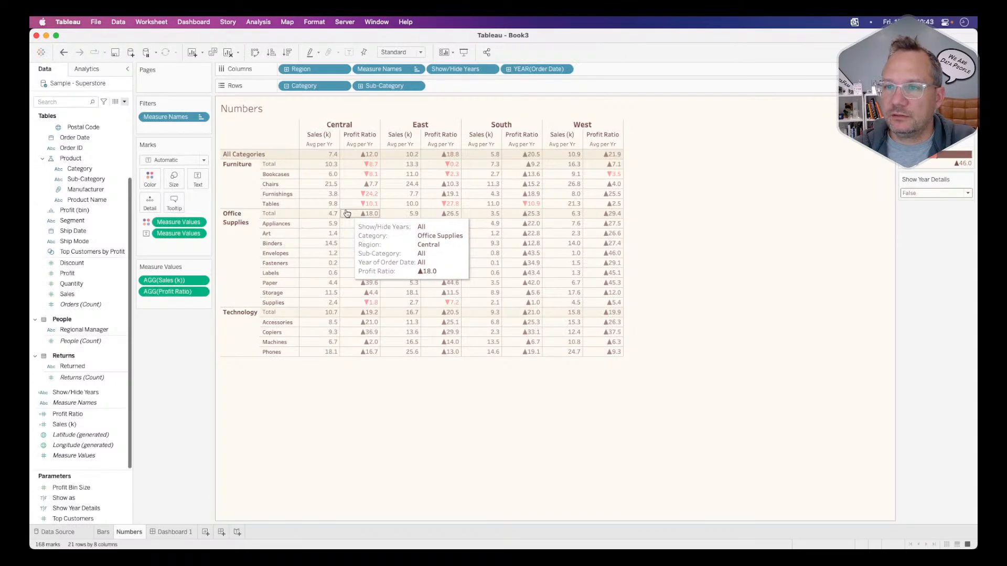
{"action": "left_click", "coordinate": [150, 179]}
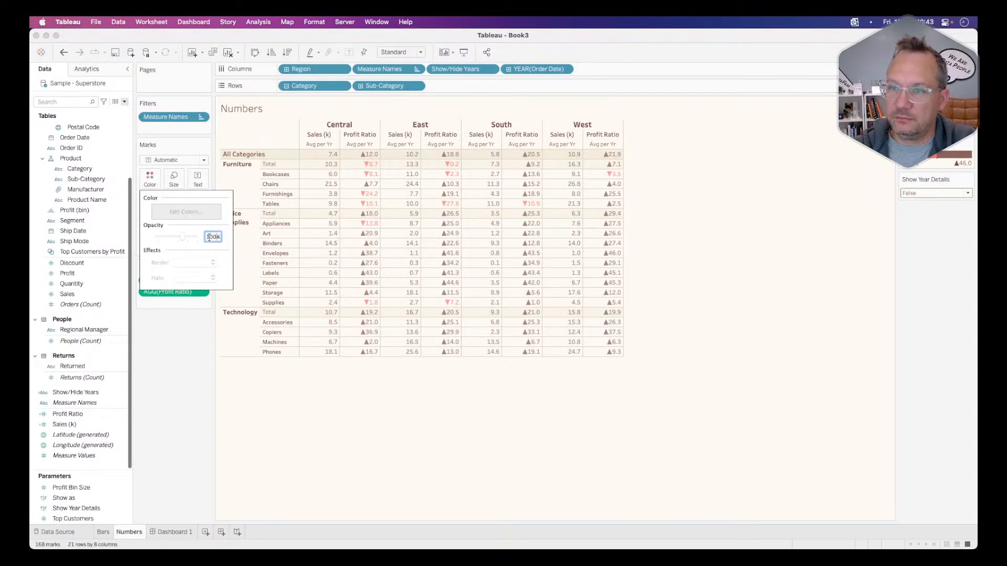
{"action": "key", "text": "Return"}
{"action": "left_click", "coordinate": [279, 417]}
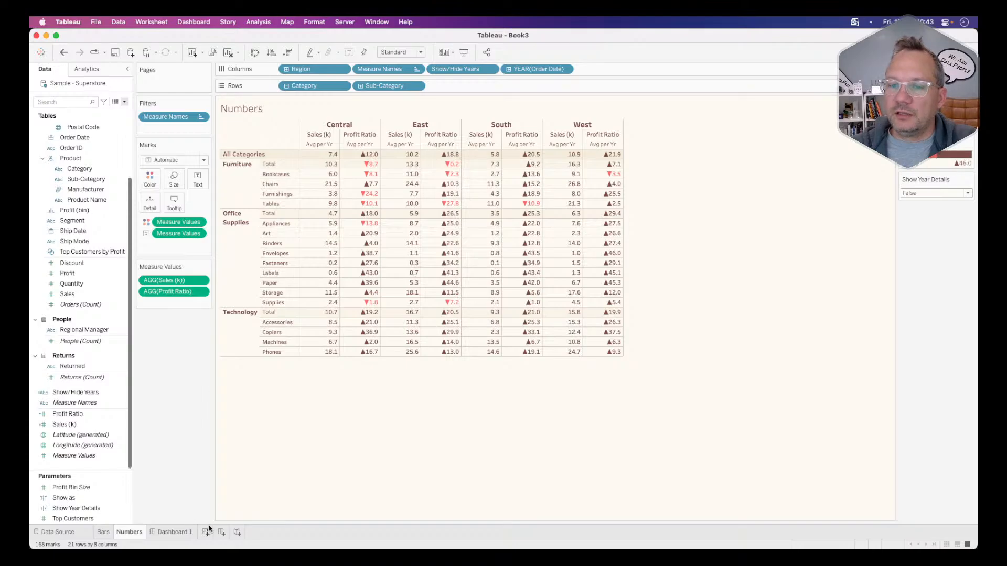
Set the dashboard to a fixed size of 1300 x 900 px per the requirements in Arc and fill it with a vertical container
{"action": "left_click", "coordinate": [172, 533]}
{"action": "left_click", "coordinate": [90, 145]}
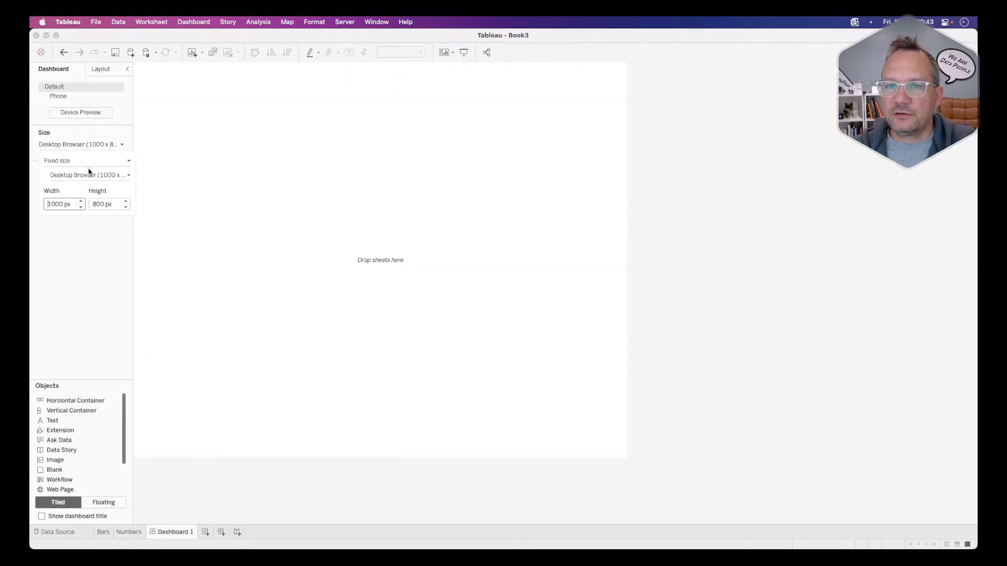
{"action": "triple_click", "coordinate": [81, 201]}
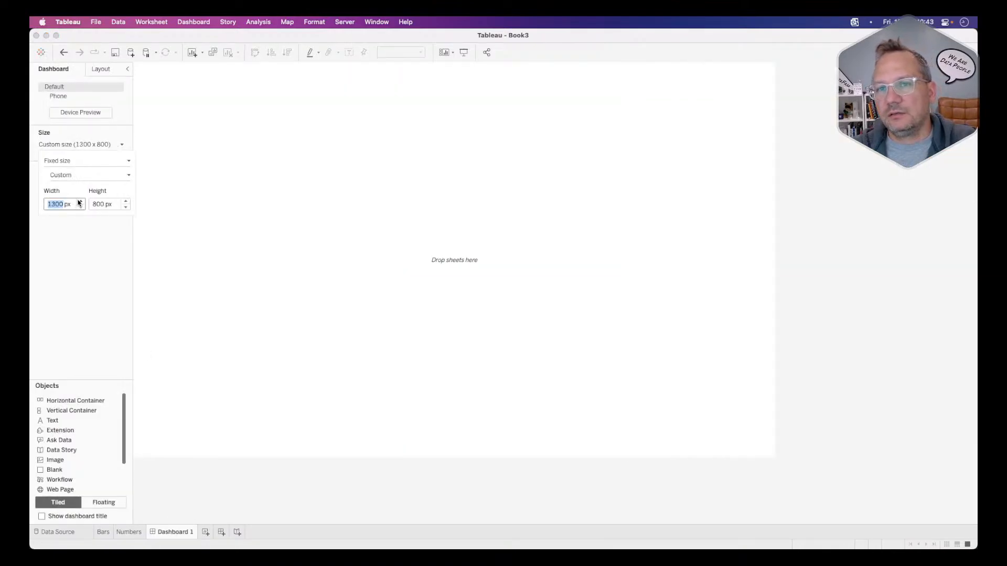
{"action": "left_click", "coordinate": [126, 201]}
{"action": "key", "text": "super+Tab"}
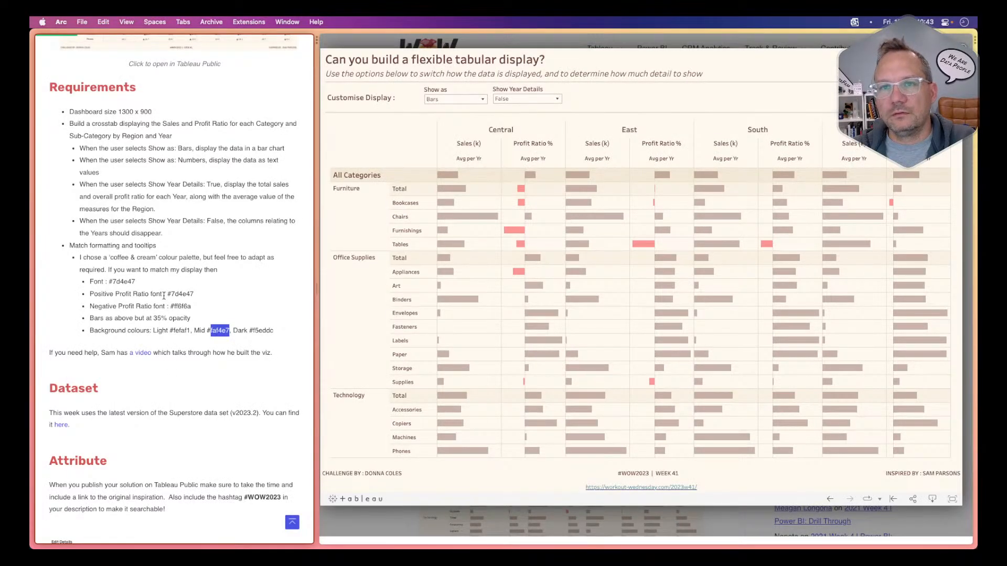
{"action": "key", "text": "super+Tab"}
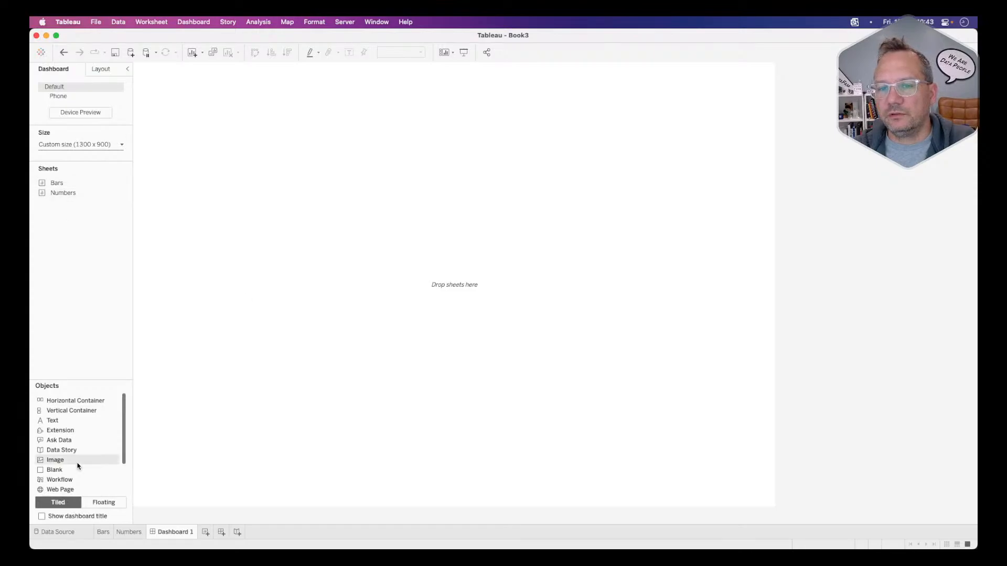
{"action": "left_click_drag", "start_coordinate": [84, 405], "coordinate": [348, 302]}
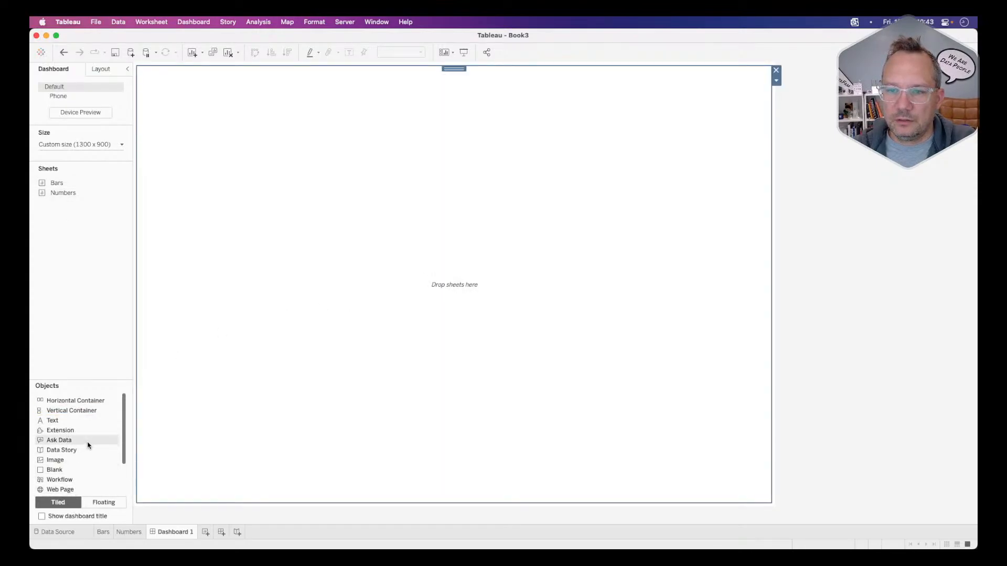
{"action": "left_click", "coordinate": [149, 505]}
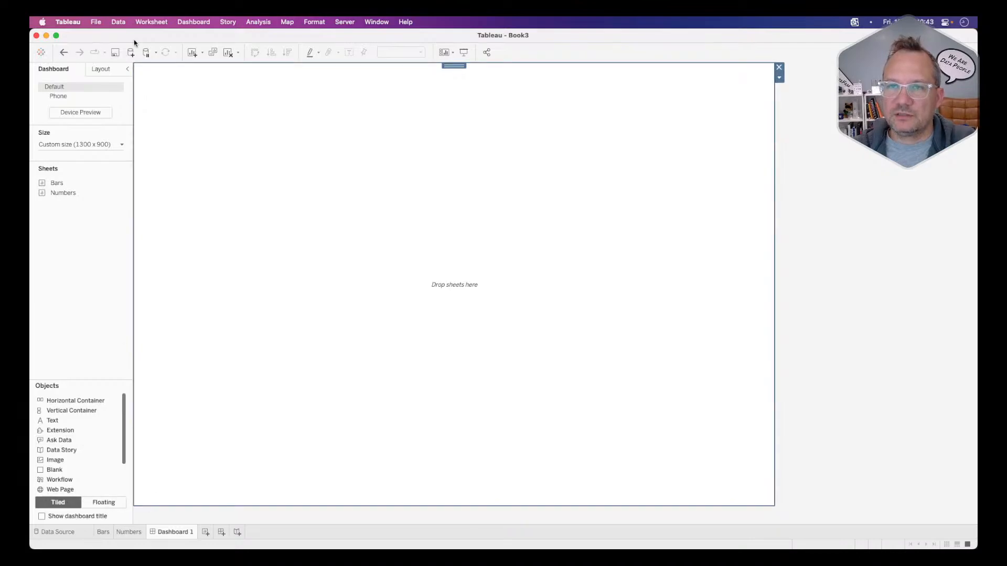
Set the default dashboard shading to the Light background color #fefaf1, copied from the challenge requirements in Arc
{"action": "left_click", "coordinate": [313, 22]}
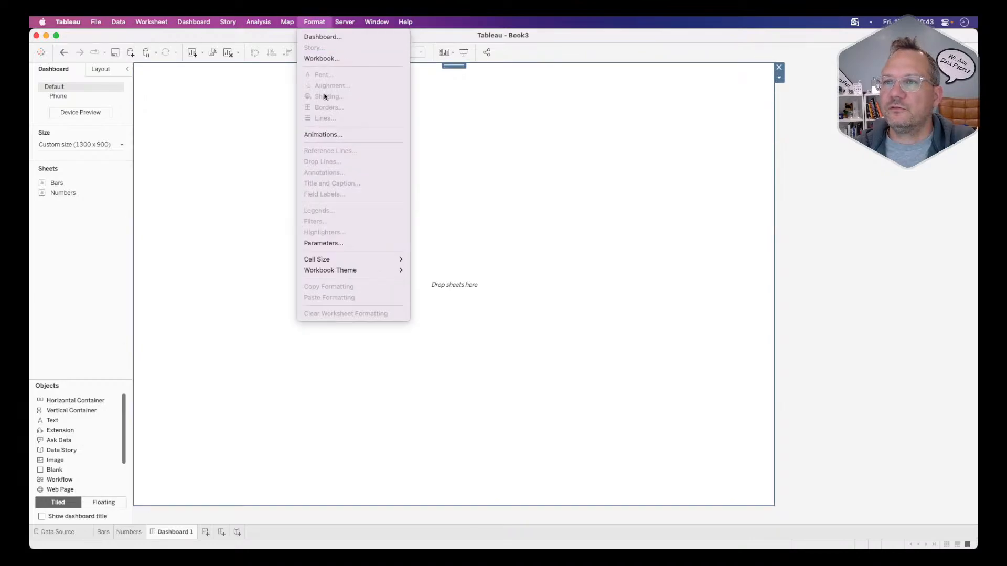
{"action": "left_click", "coordinate": [325, 37]}
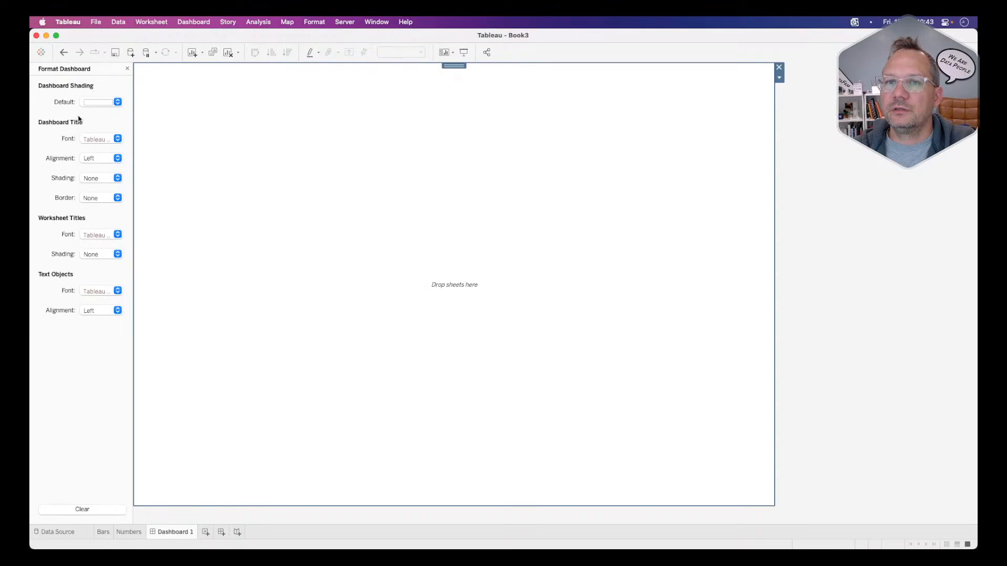
{"action": "left_click", "coordinate": [97, 103]}
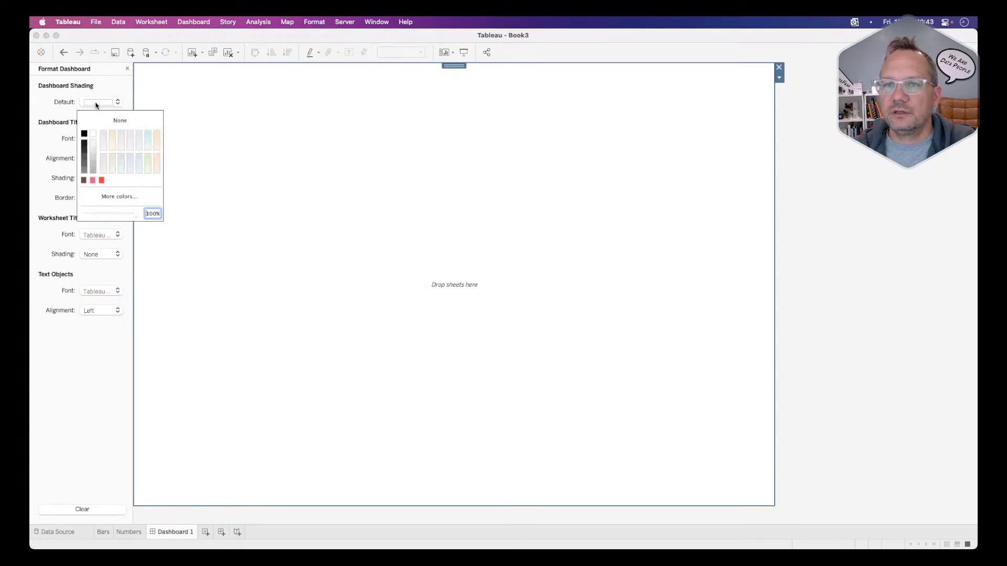
{"action": "left_click", "coordinate": [113, 198]}
{"action": "key", "text": "super+Tab"}
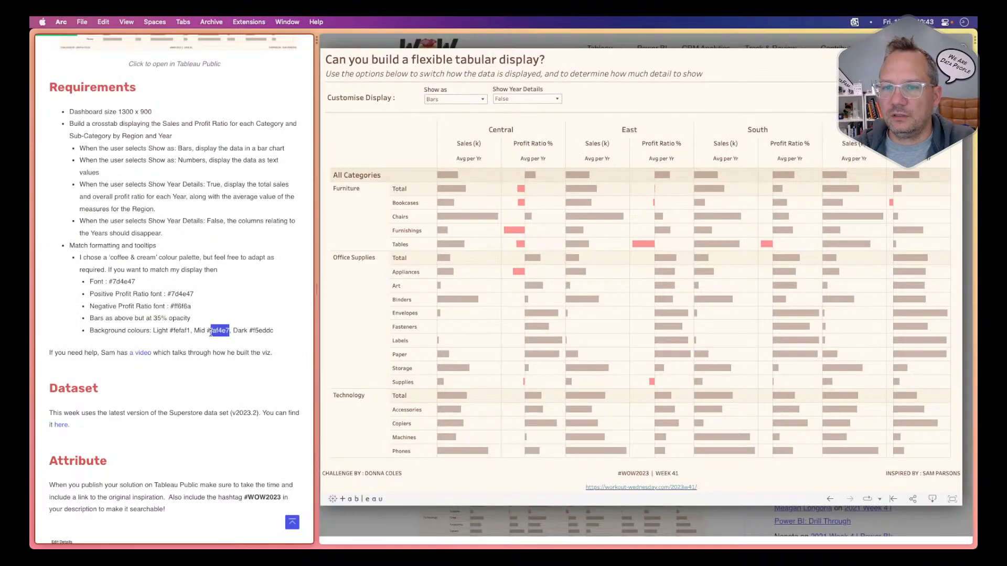
{"action": "left_click_drag", "start_coordinate": [191, 331], "coordinate": [173, 329]}
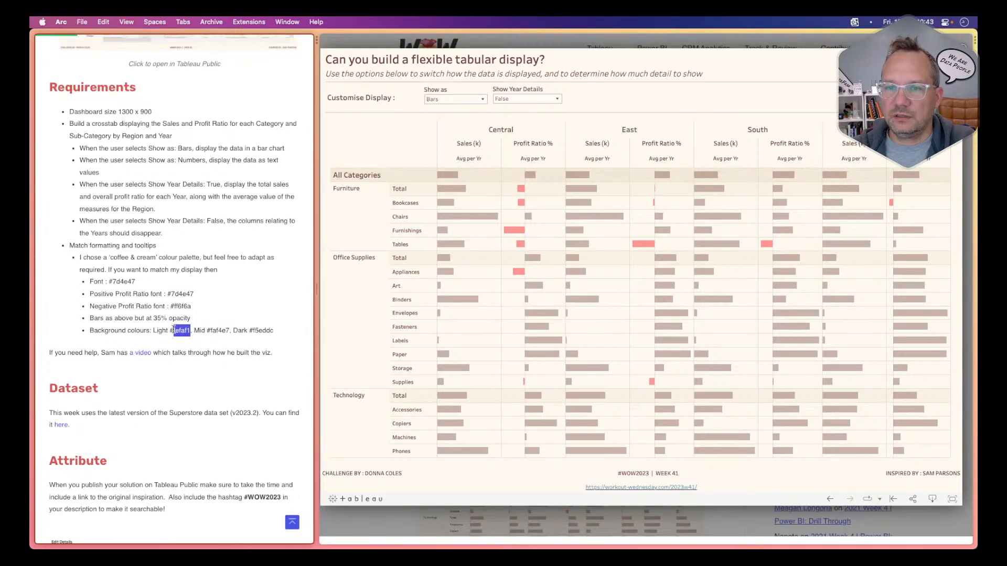
{"action": "key", "text": "super+c"}
{"action": "key", "text": "super+Tab"}
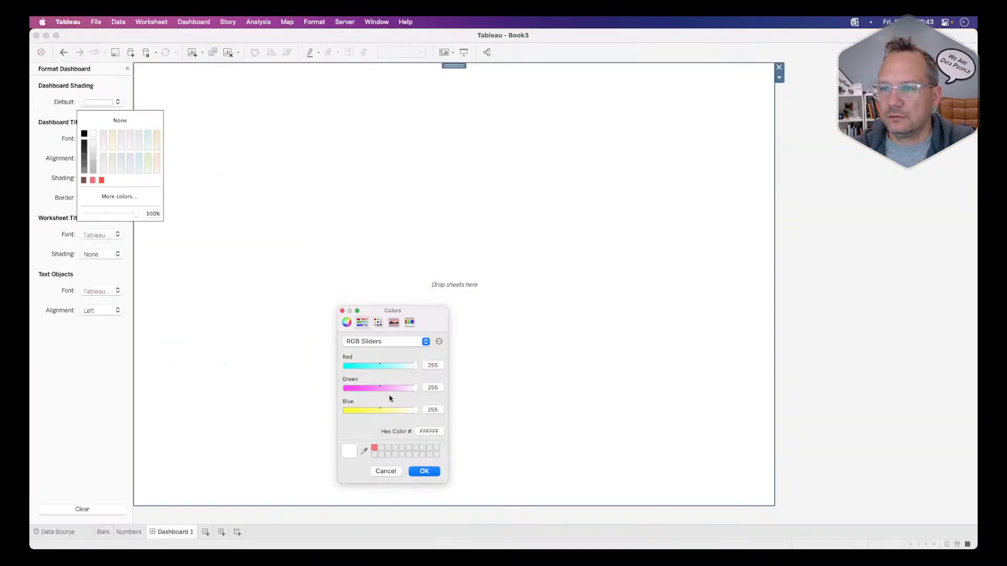
{"action": "left_click", "coordinate": [429, 431]}
{"action": "right_click", "coordinate": [428, 432]}
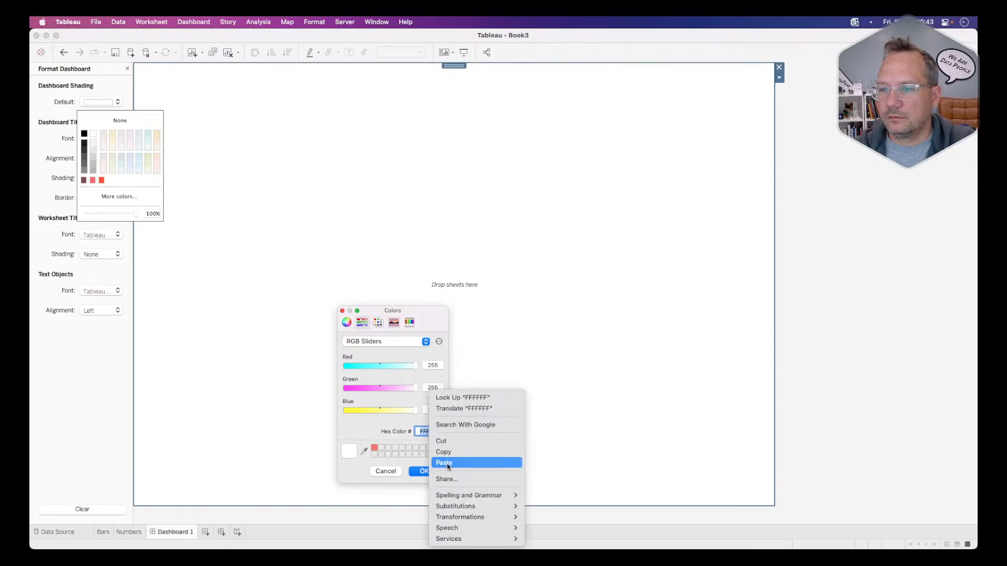
{"action": "left_click", "coordinate": [447, 462]}
{"action": "left_click", "coordinate": [423, 471]}
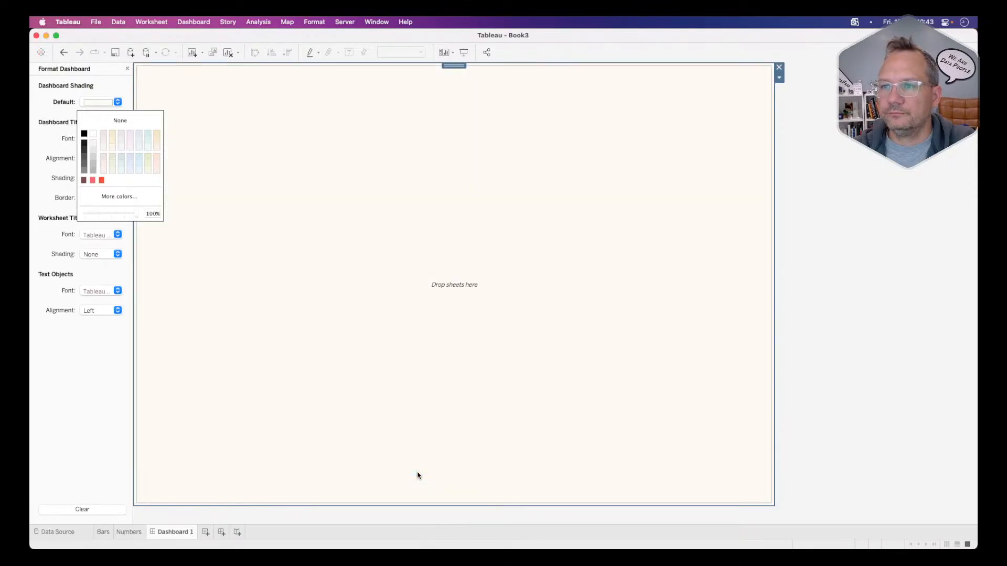
{"action": "left_click", "coordinate": [109, 400]}
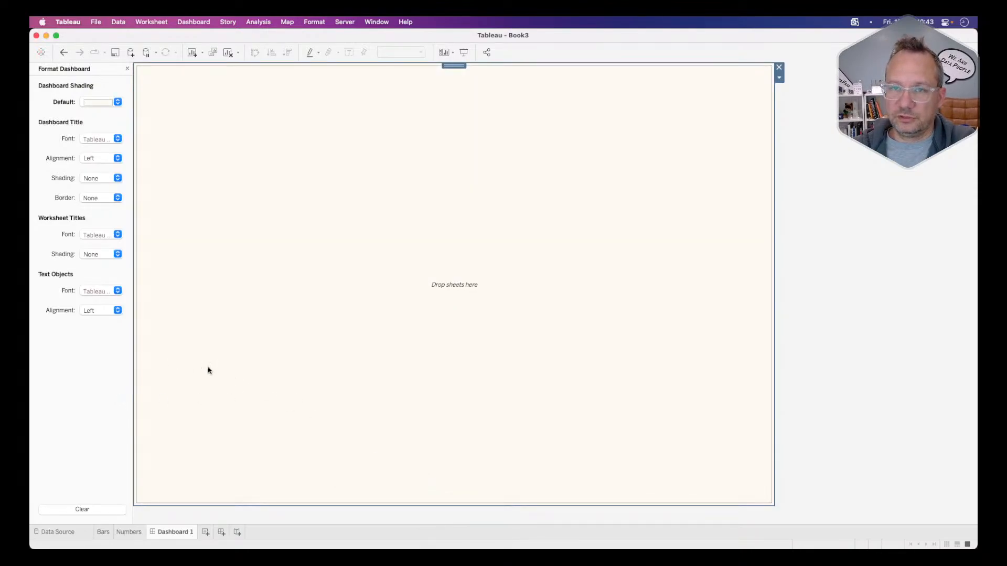
{"action": "left_click", "coordinate": [127, 68]}
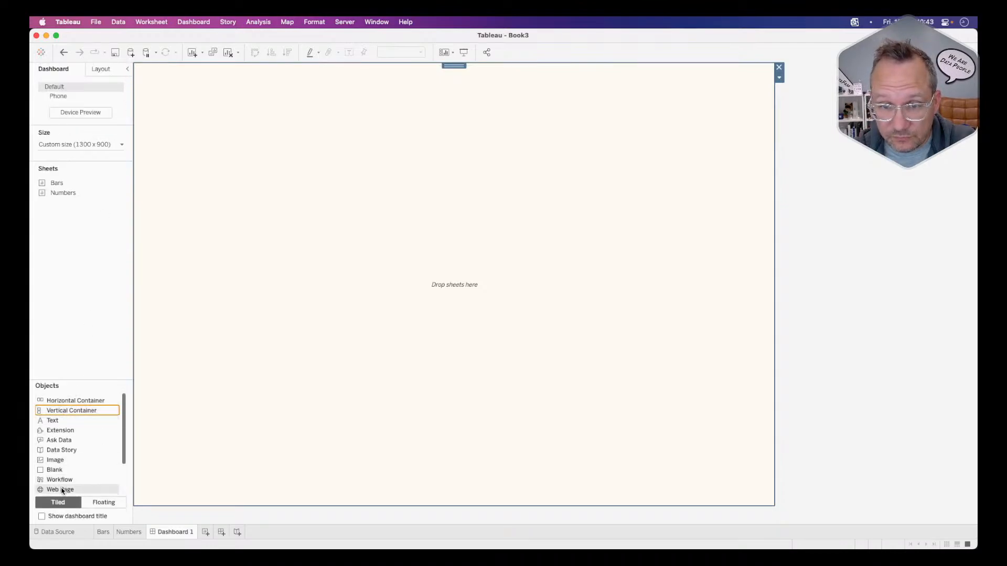
Place a Blank object inside the vertical container and check the reference dashboard's layout in Arc
{"action": "left_click_drag", "start_coordinate": [54, 468], "coordinate": [308, 351]}
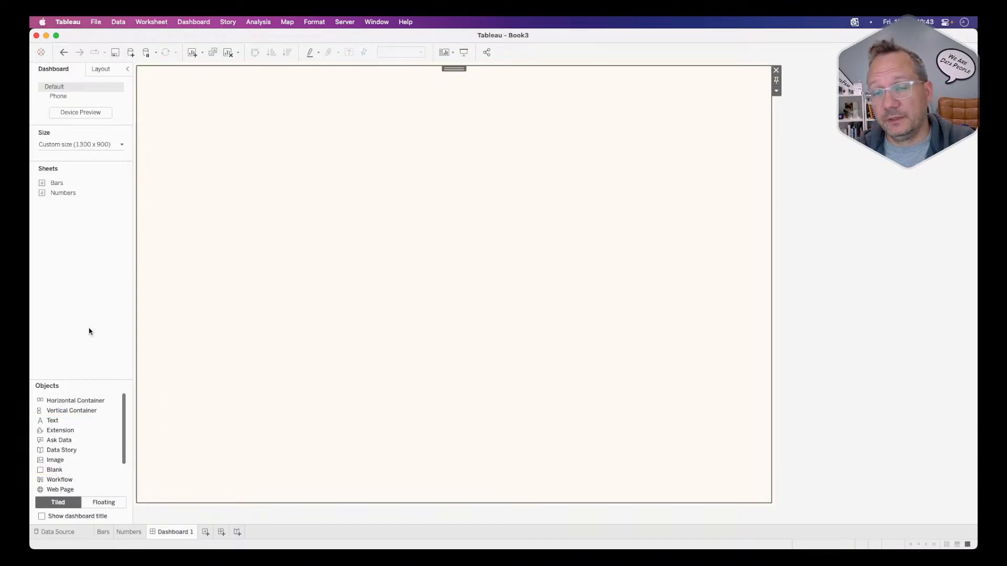
{"action": "key", "text": "super+Tab"}
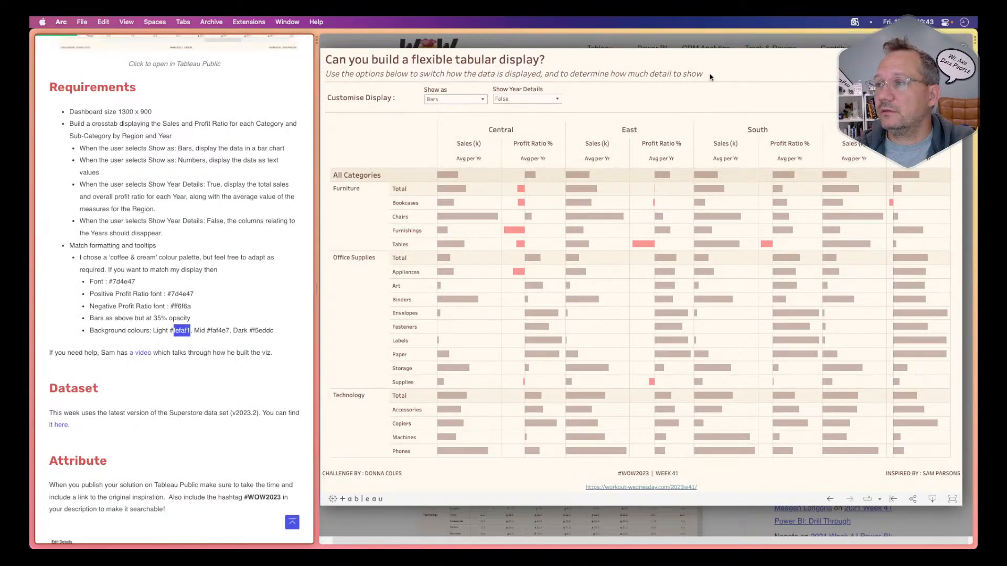
{"action": "key", "text": "super+Tab"}
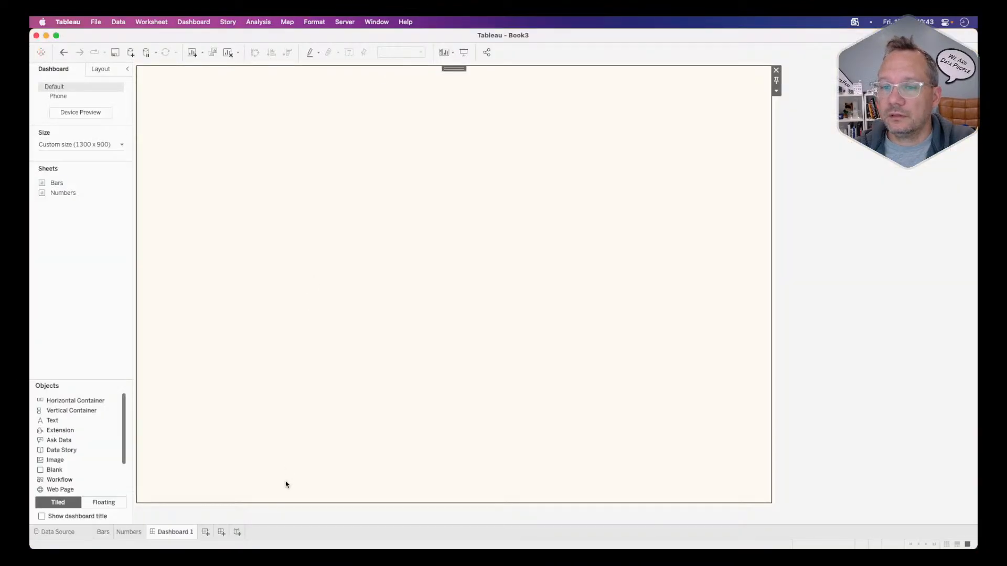
Show the dashboard title, open it for editing, and check the title wording on the reference dashboard in Arc
{"action": "left_click", "coordinate": [48, 517]}
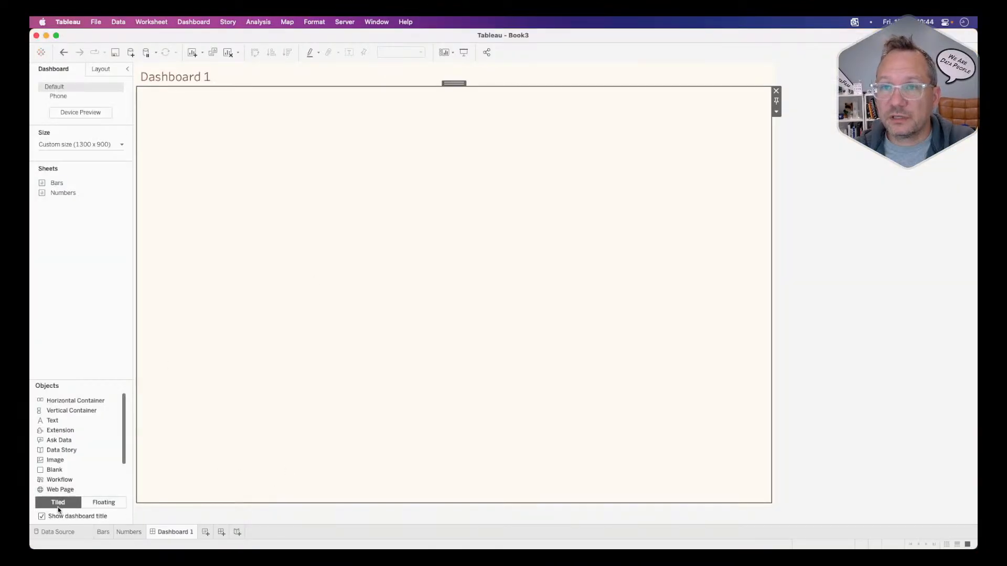
{"action": "left_click", "coordinate": [234, 83]}
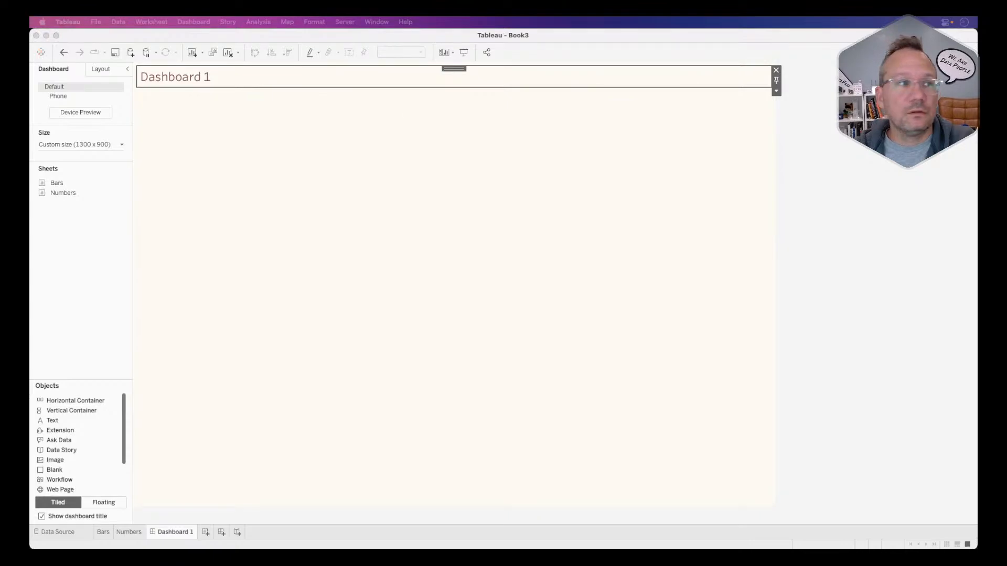
{"action": "left_click_drag", "start_coordinate": [318, 209], "coordinate": [418, 200]}
{"action": "key", "text": "super+Tab"}
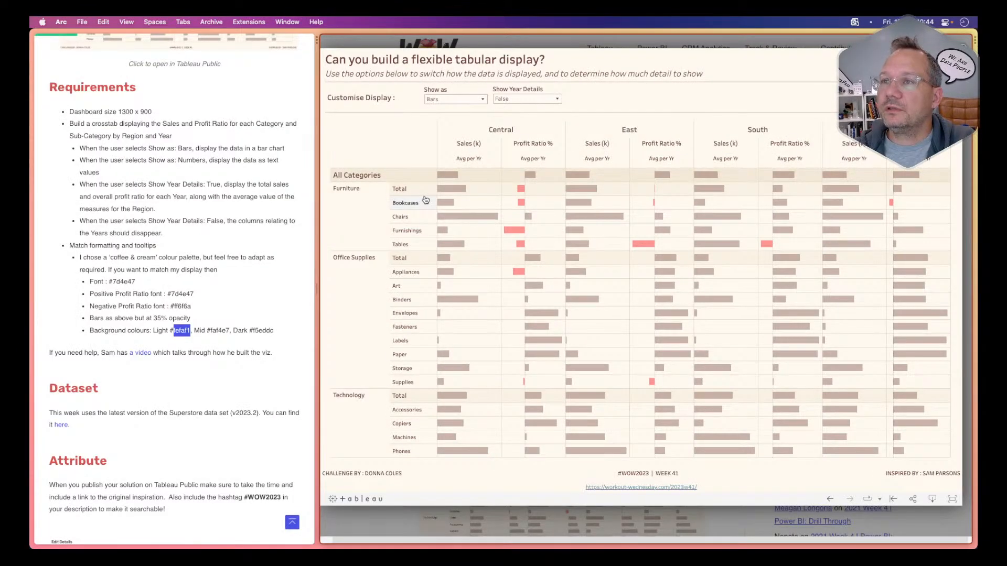
{"action": "key", "text": "super+Tab"}
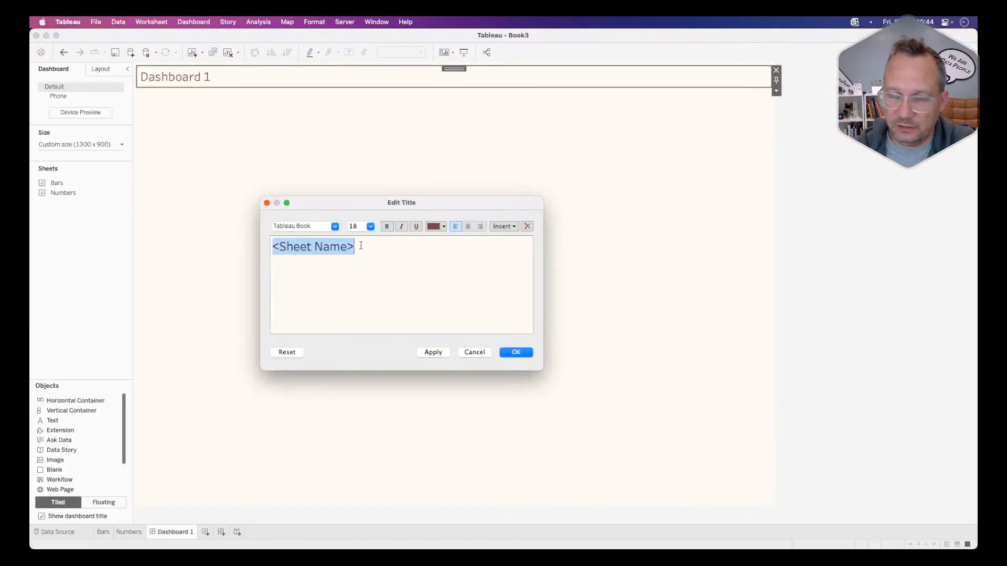
{"action": "type", "text": "Can you"}
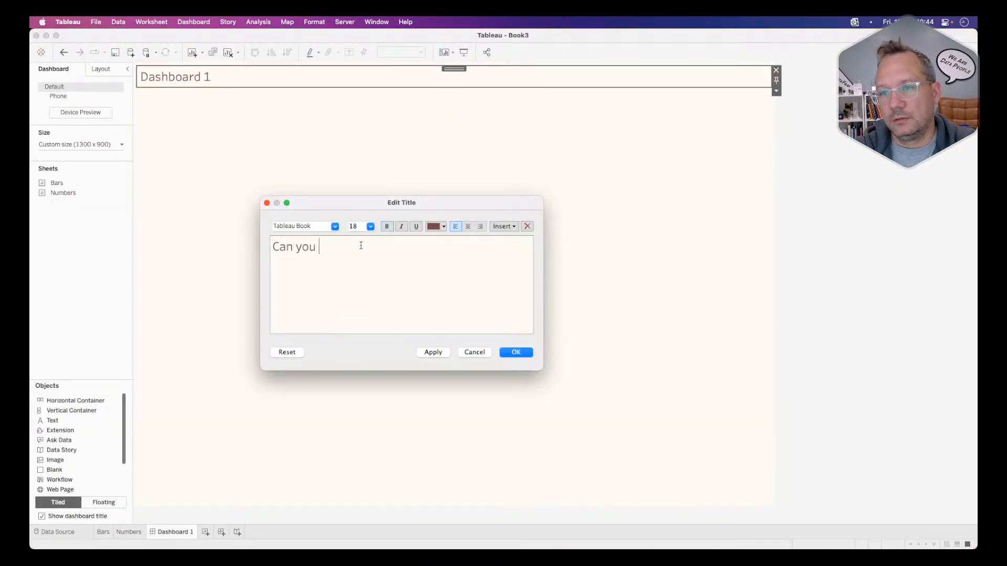
{"action": "key", "text": "BackSpace"}
{"action": "key", "text": "BackSpace"}
{"action": "key", "text": "BackSpace"}
{"action": "key", "text": "BackSpace"}
{"action": "key", "text": "BackSpace"}
{"action": "key", "text": "BackSpace"}
{"action": "key", "text": "BackSpace"}
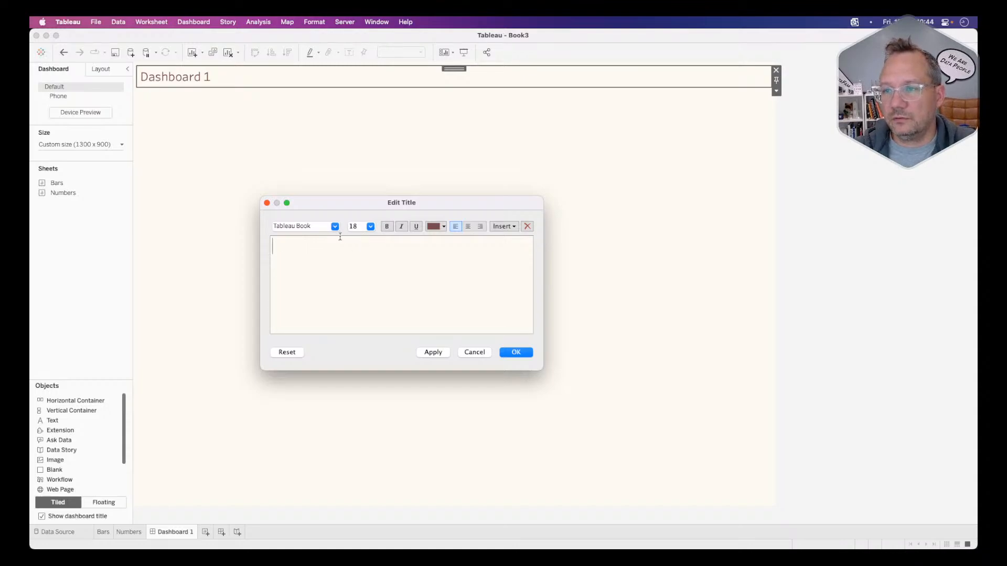
Enter "Can you build a flexible crosstab display?" in bold as the dashboard title's first line
{"action": "left_click", "coordinate": [387, 227]}
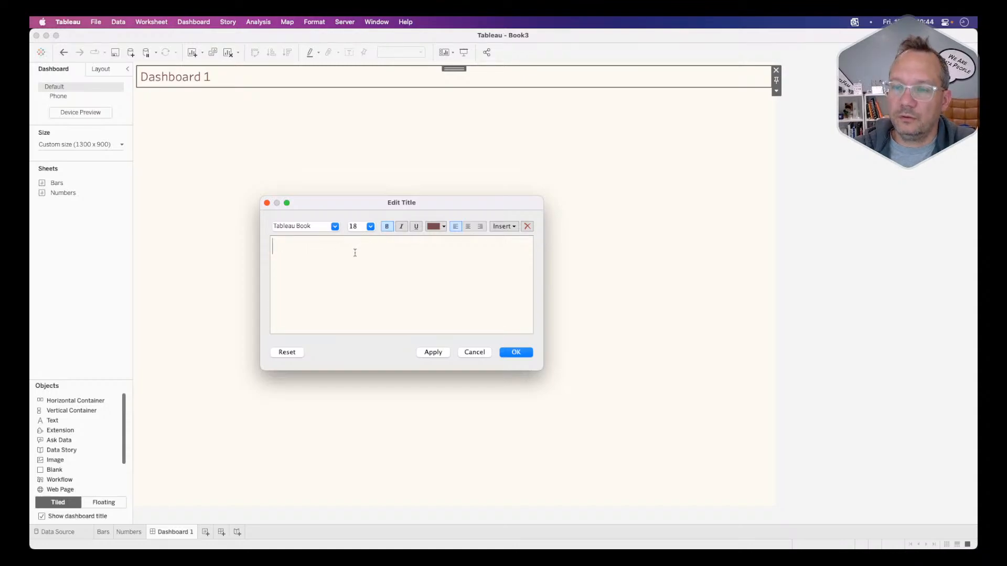
{"action": "type", "text": "Can you "}
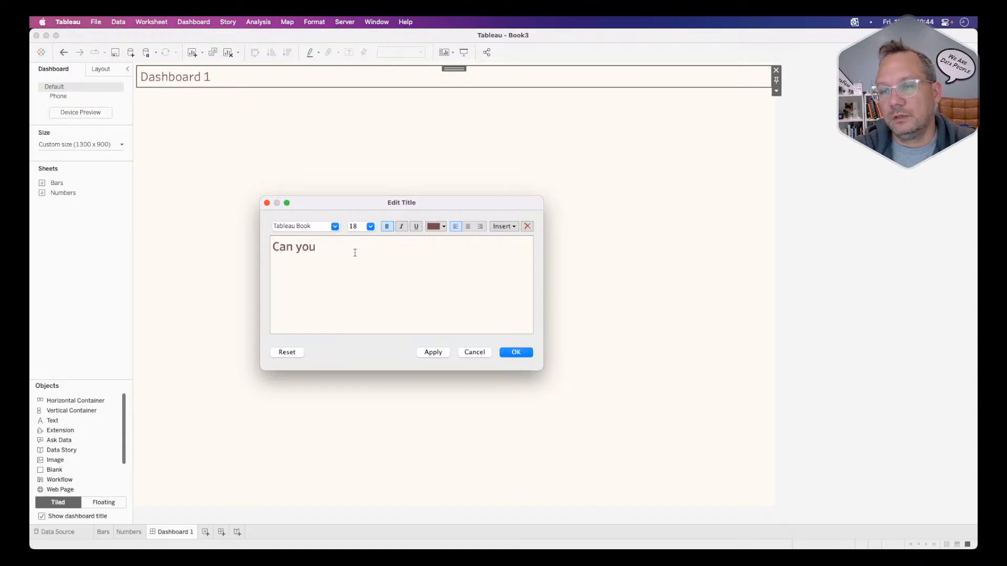
{"action": "type", "text": "build a "}
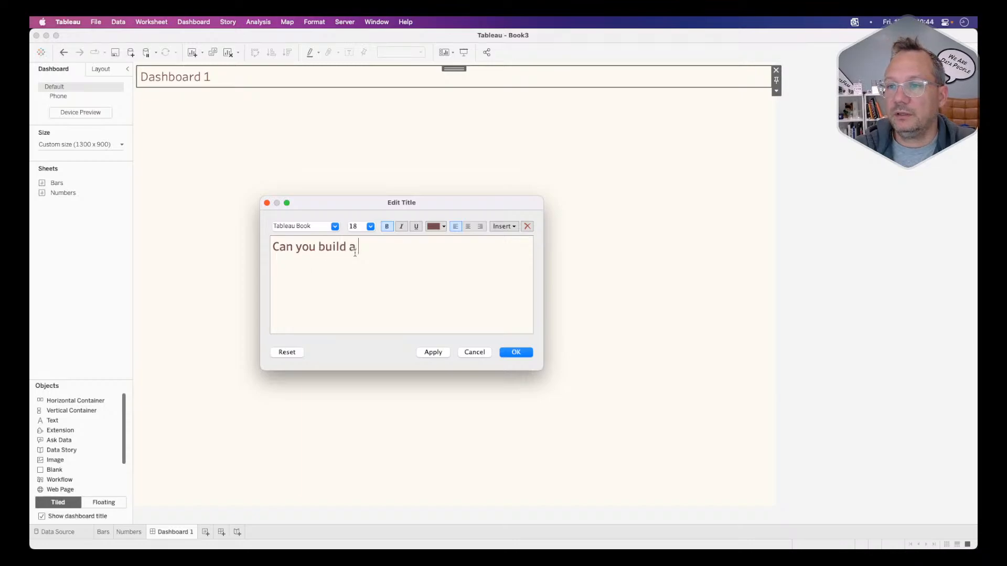
{"action": "type", "text": "flexibl"}
{"action": "key", "text": "BackSpace"}
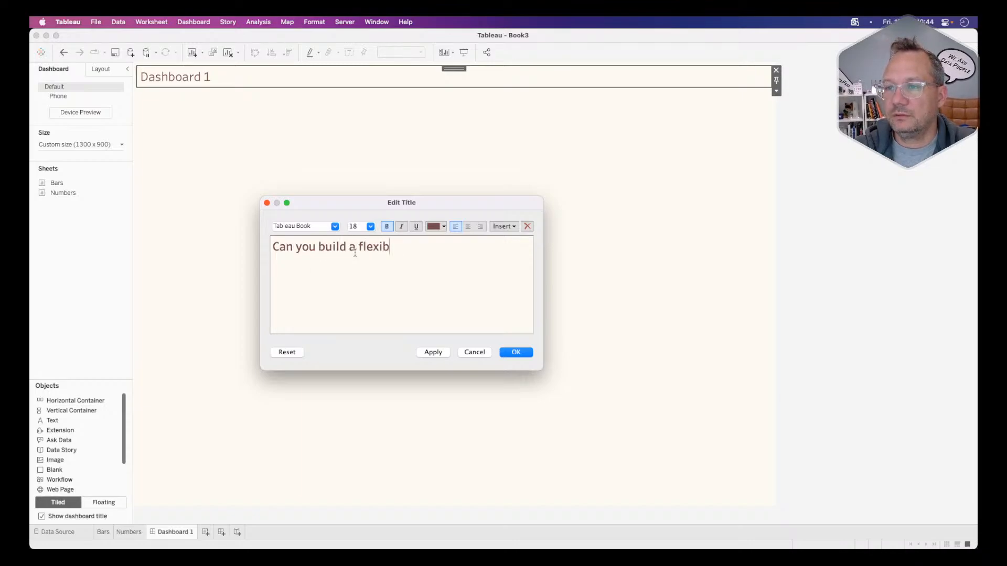
{"action": "type", "text": "le cr"}
{"action": "key", "text": "BackSpace"}
{"action": "key", "text": "BackSpace"}
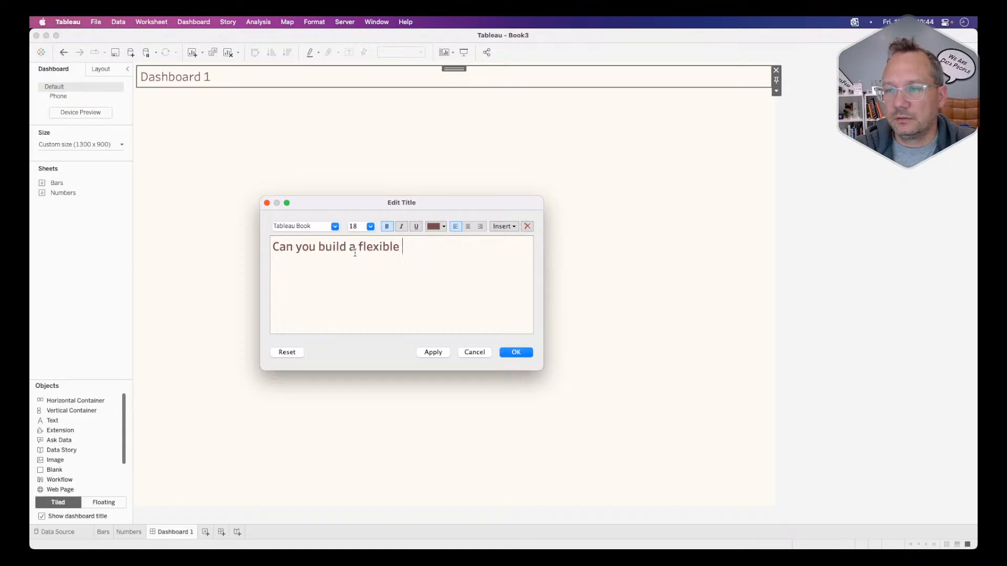
{"action": "type", "text": "cross"}
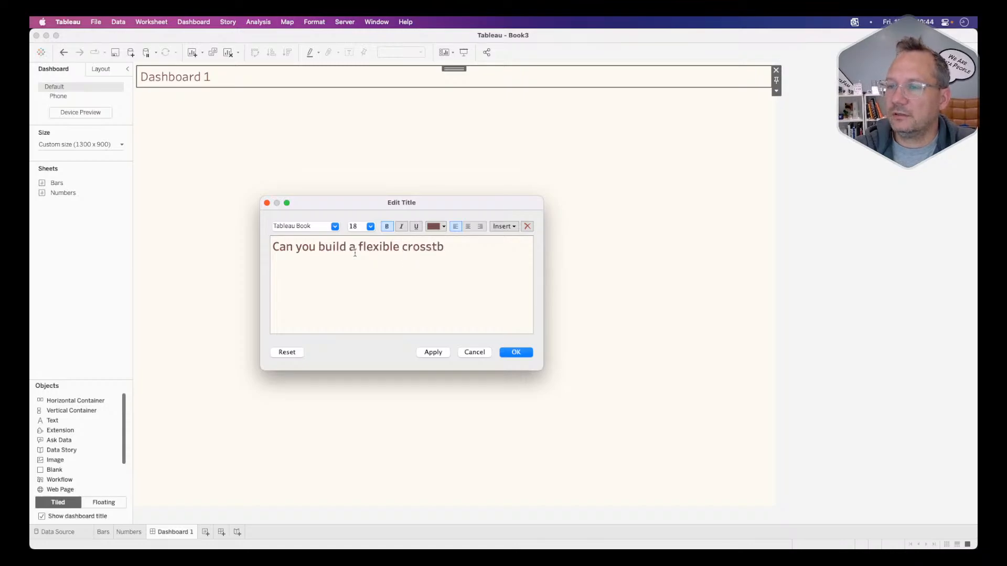
{"action": "type", "text": "tab display?"}
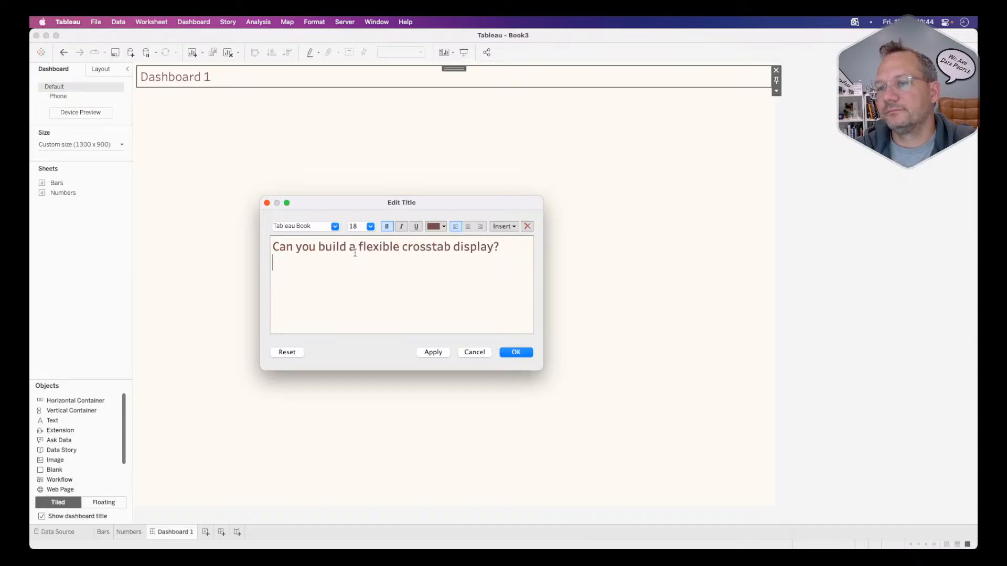
Add a second title line: "use the options below to switch how the data is displayed, and to determine how much detail to show"
{"action": "key", "text": "super+Tab"}
{"action": "key", "text": "super+Tab"}
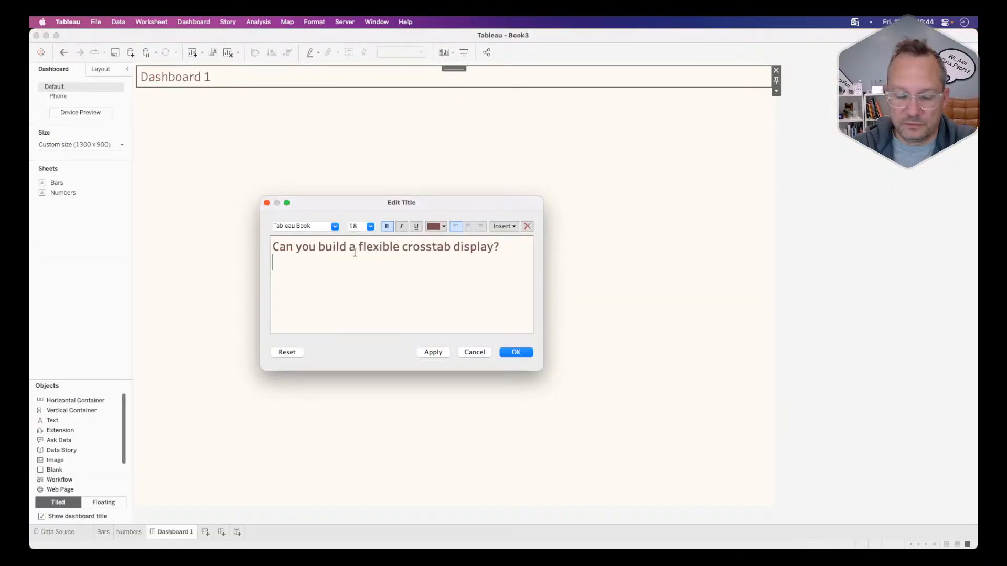
{"action": "key", "text": "Return"}
{"action": "type", "text": "use the opt"}
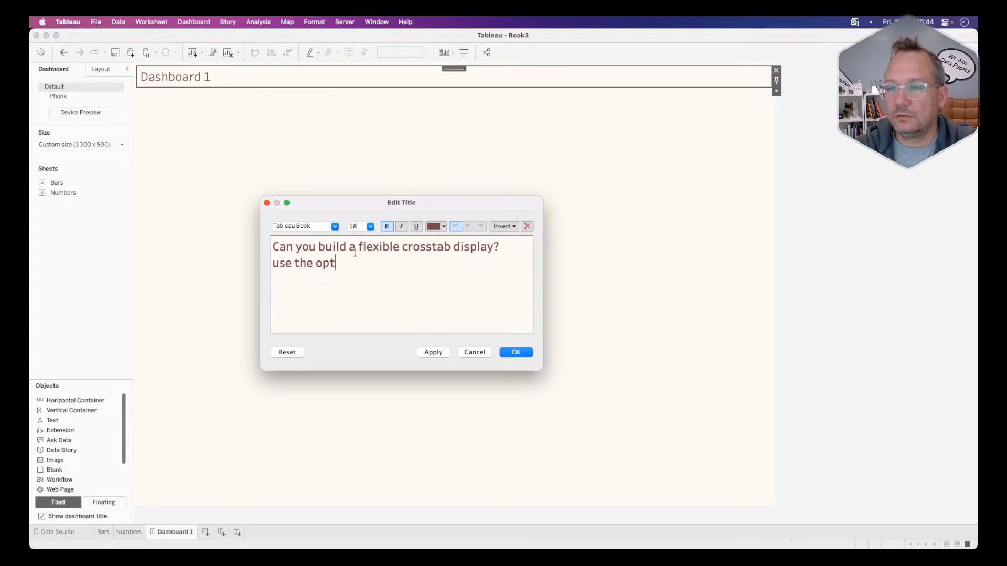
{"action": "type", "text": "ions below to"}
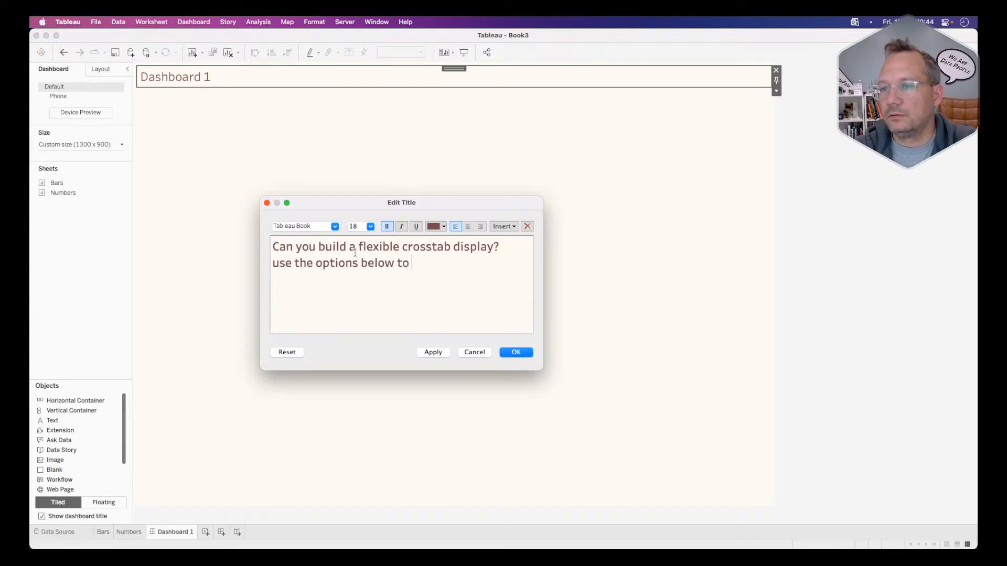
{"action": "key", "text": "super+Tab"}
{"action": "key", "text": "super+Tab"}
{"action": "type", "text": "swith"}
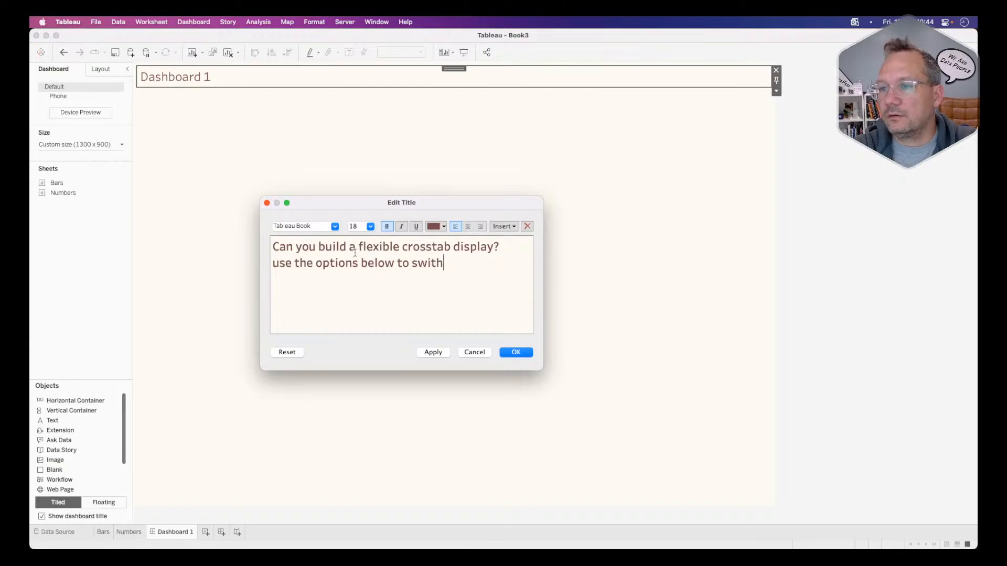
{"action": "key", "text": "BackSpace"}
{"action": "type", "text": "ch "}
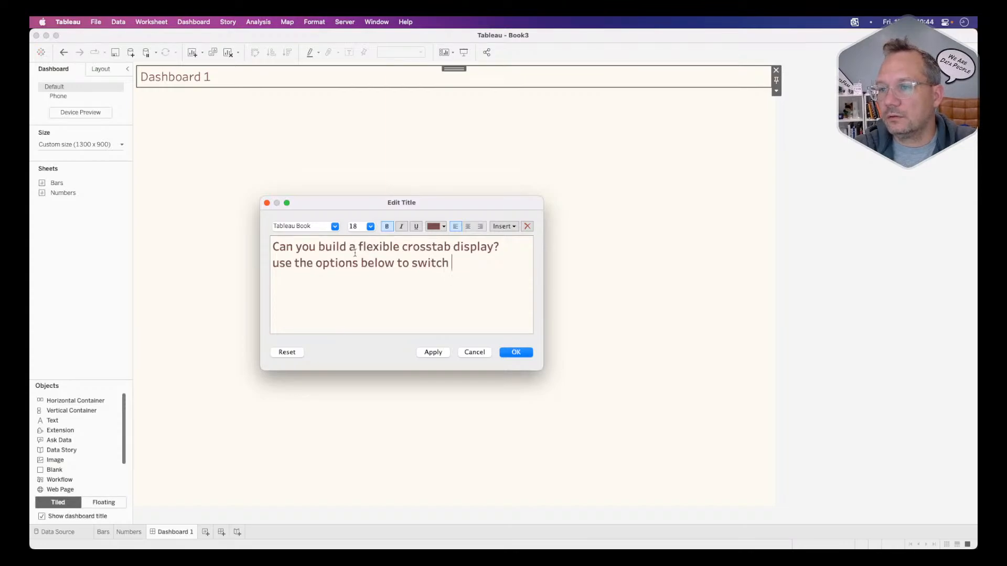
{"action": "type", "text": "how the data is "}
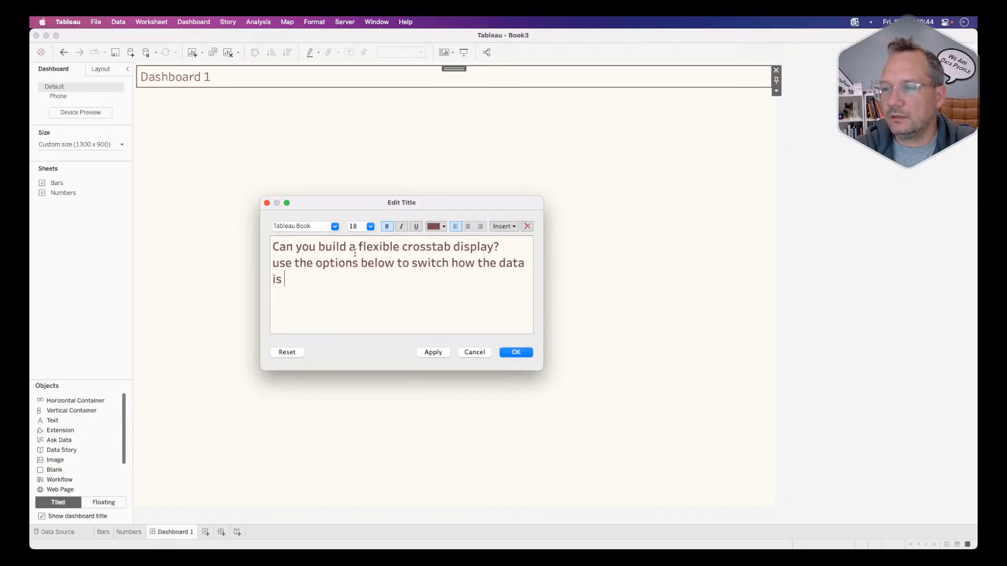
{"action": "type", "text": "desp"}
{"action": "key", "text": "BackSpace"}
{"action": "key", "text": "BackSpace"}
{"action": "key", "text": "BackSpace"}
{"action": "type", "text": "isp"}
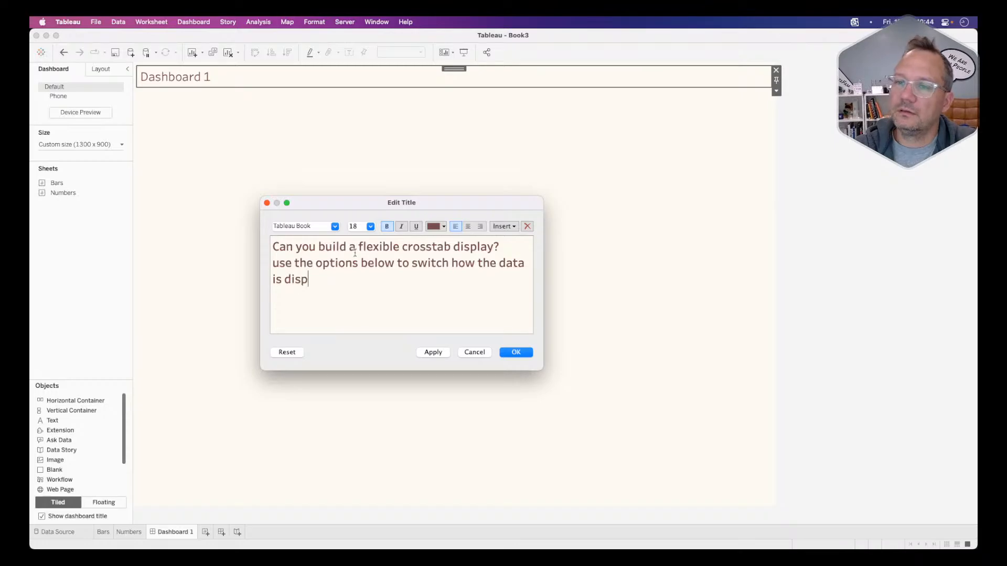
{"action": "type", "text": "layed"}
{"action": "key", "text": "super+Tab"}
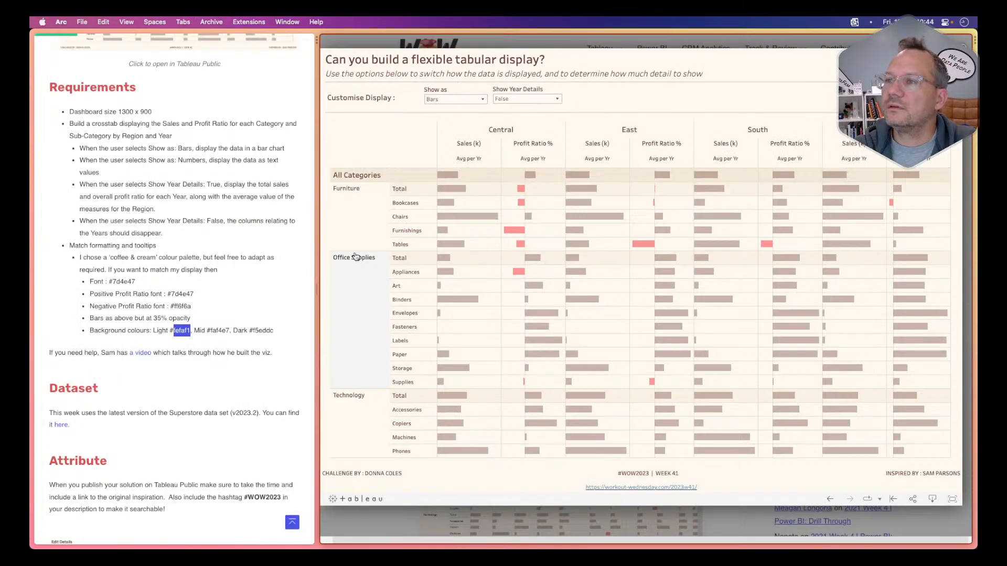
{"action": "key", "text": "super+Tab"}
{"action": "type", "text": "yed, and to de"}
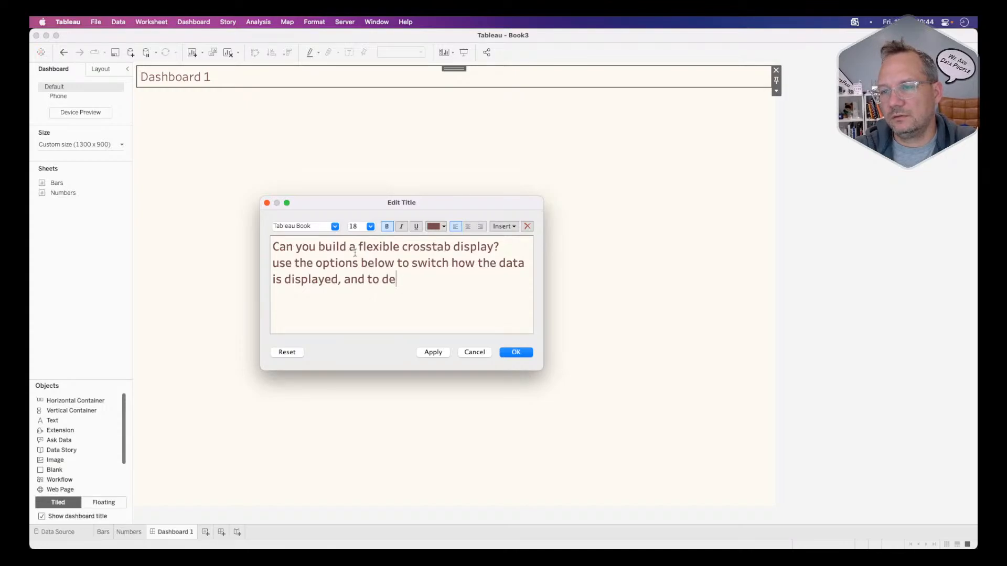
{"action": "type", "text": "termine how m"}
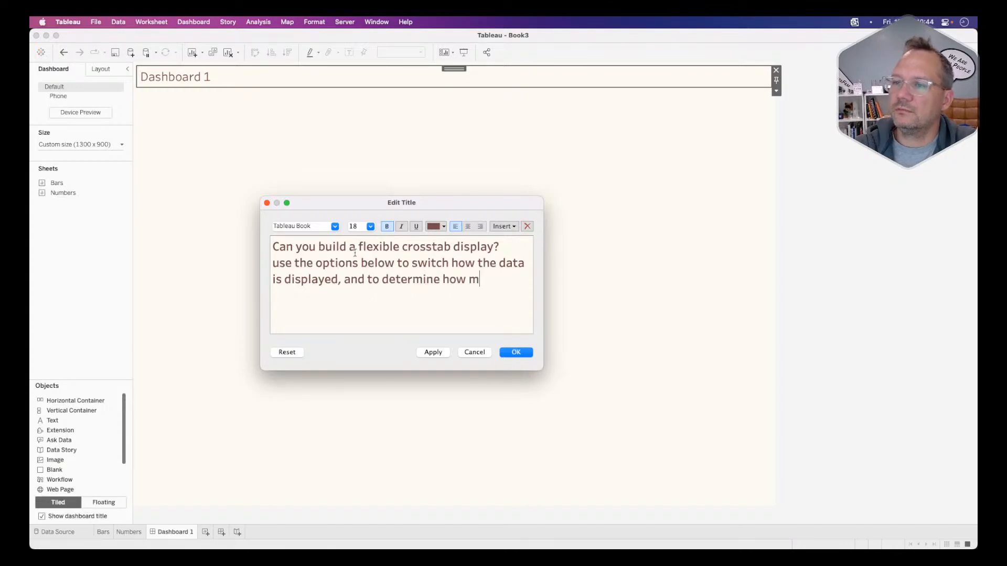
{"action": "type", "text": "uch detail"}
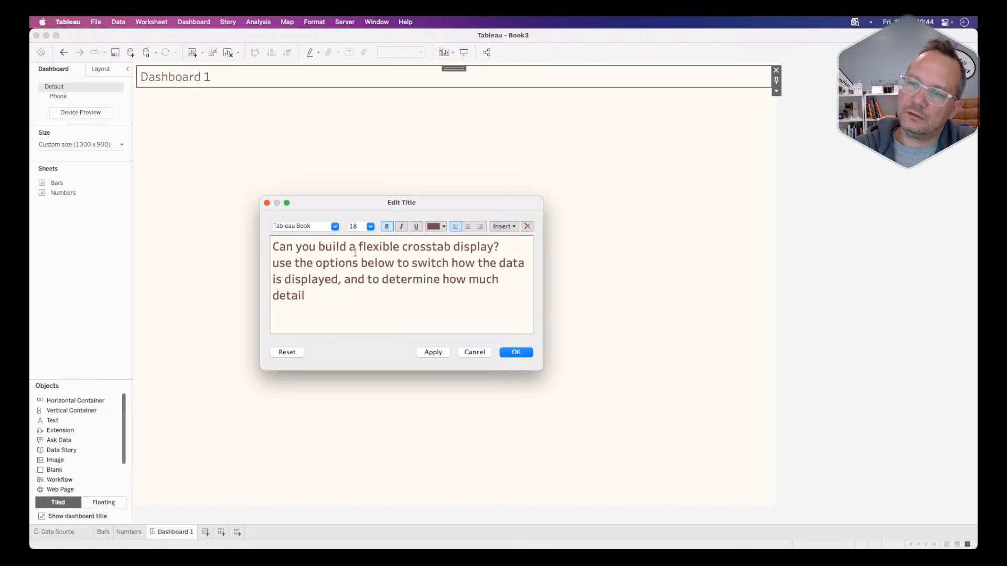
{"action": "type", "text": " to show"}
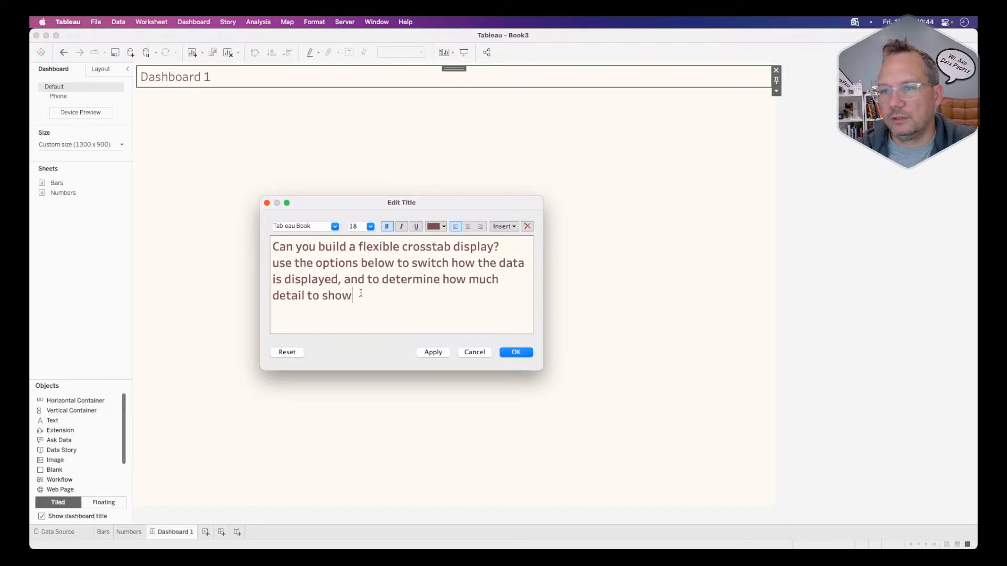
Format the title's second line as 12 pt italic without bold and apply the title changes
{"action": "left_click_drag", "start_coordinate": [361, 294], "coordinate": [243, 252]}
{"action": "left_click", "coordinate": [337, 297]}
{"action": "left_click_drag", "start_coordinate": [361, 299], "coordinate": [274, 265]}
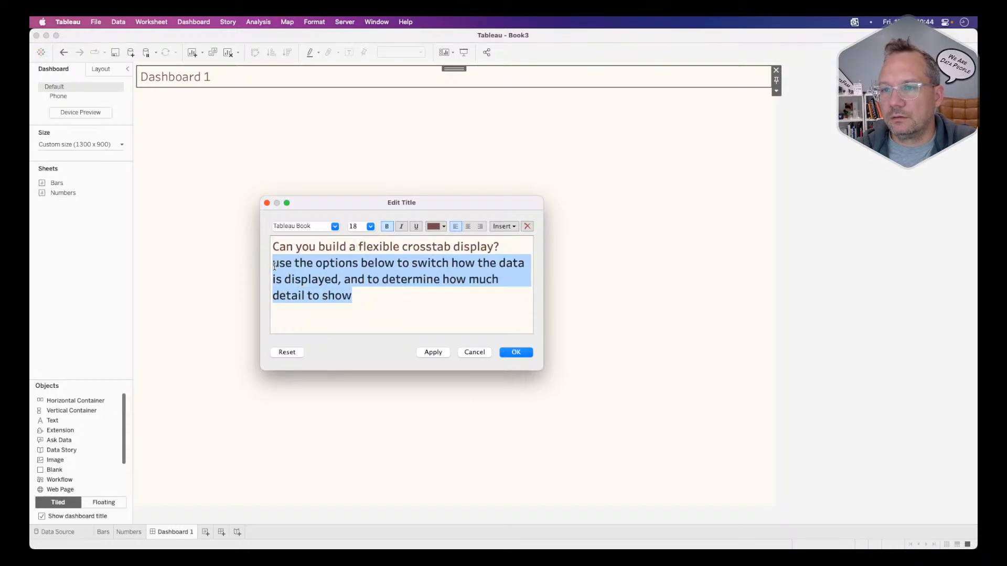
{"action": "left_click", "coordinate": [371, 226]}
{"action": "left_click", "coordinate": [367, 261]}
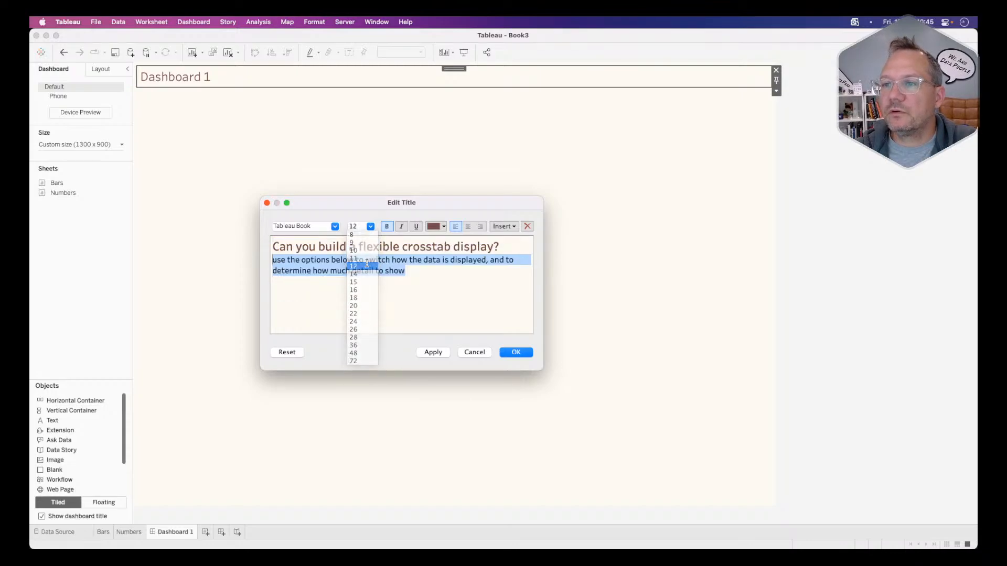
{"action": "left_click", "coordinate": [401, 226]}
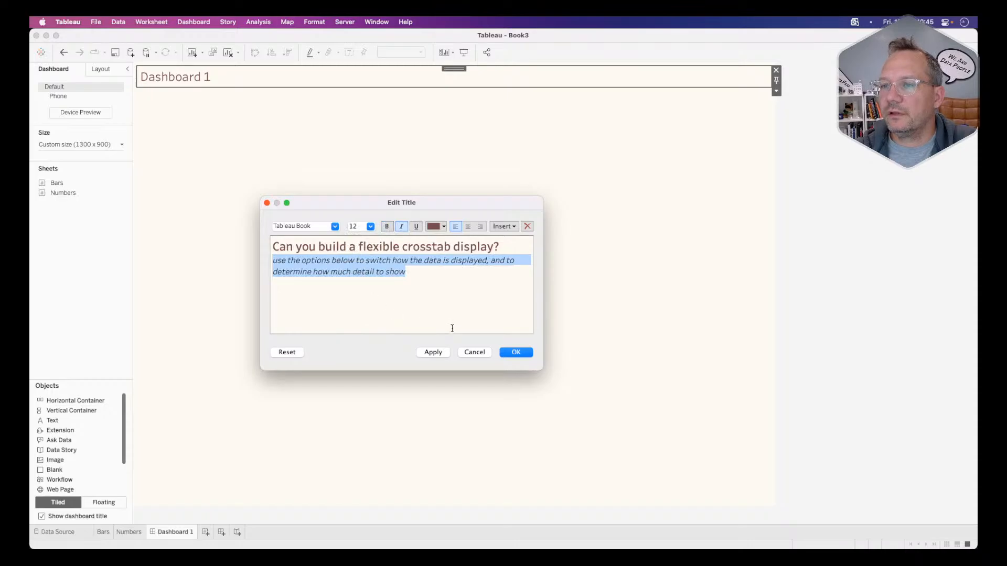
{"action": "left_click", "coordinate": [515, 353]}
Check the area under the reference dashboard's title in Arc and place a Blank object directly below the dashboard title
{"action": "key", "text": "super+Tab"}
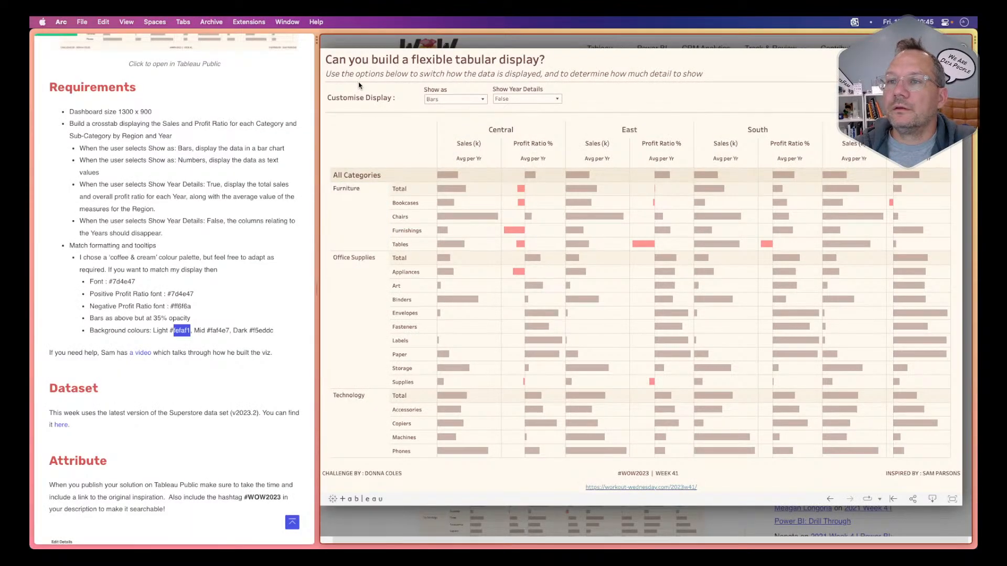
{"action": "key", "text": "super+Tab"}
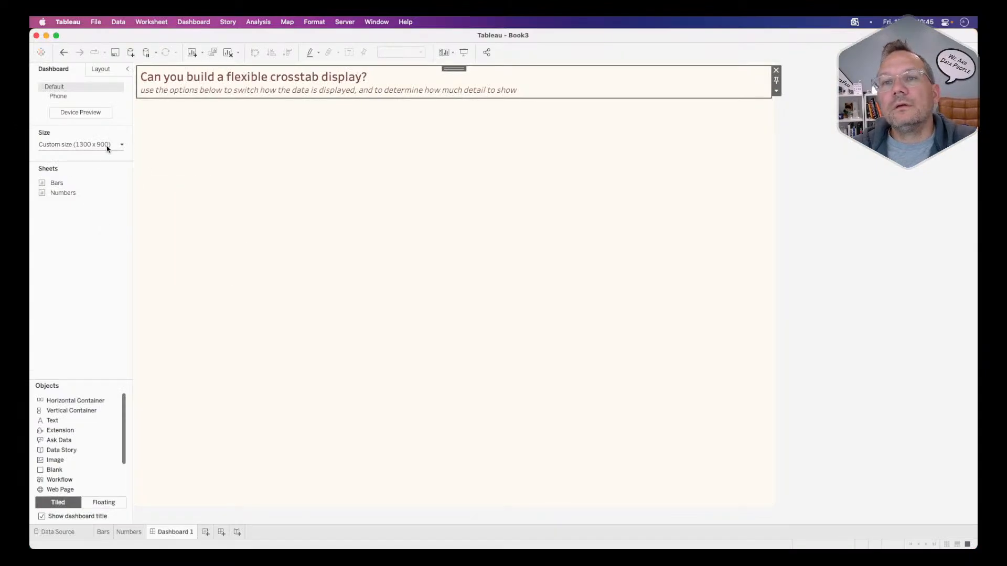
{"action": "left_click", "coordinate": [101, 71]}
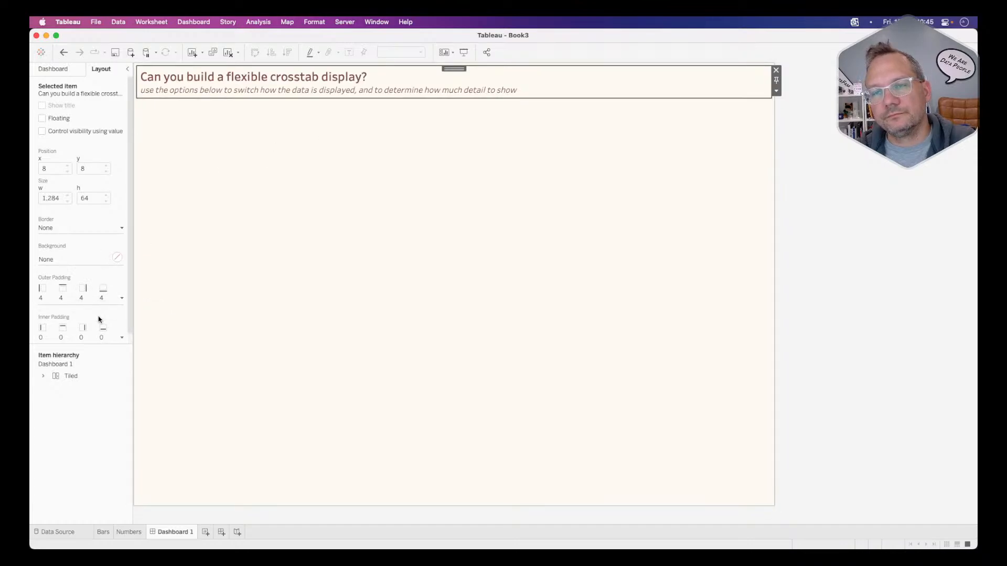
{"action": "left_click", "coordinate": [53, 70]}
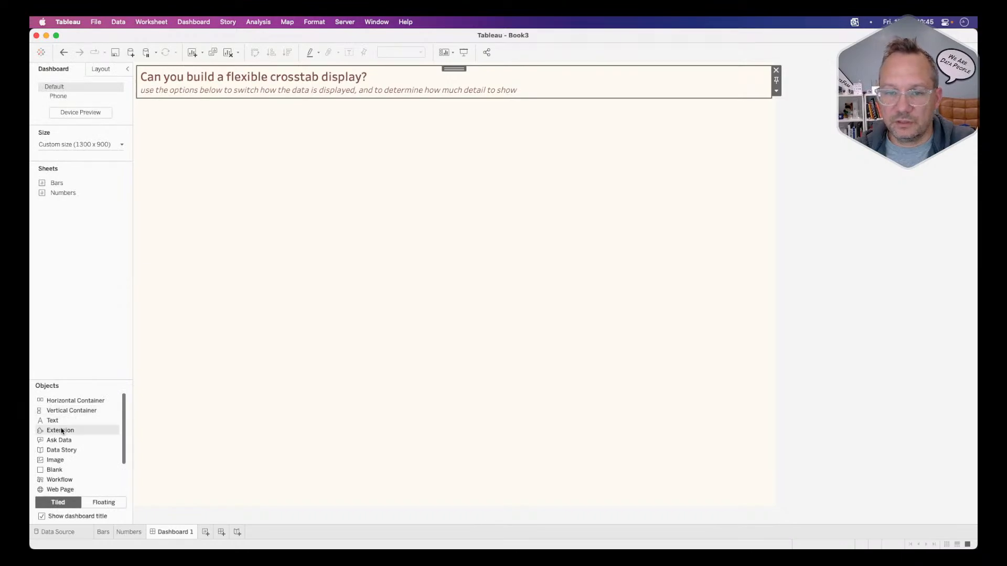
{"action": "left_click_drag", "start_coordinate": [55, 461], "coordinate": [401, 102]}
Set the Blank object's outer padding to 2 on all sides
{"action": "left_click", "coordinate": [107, 69]}
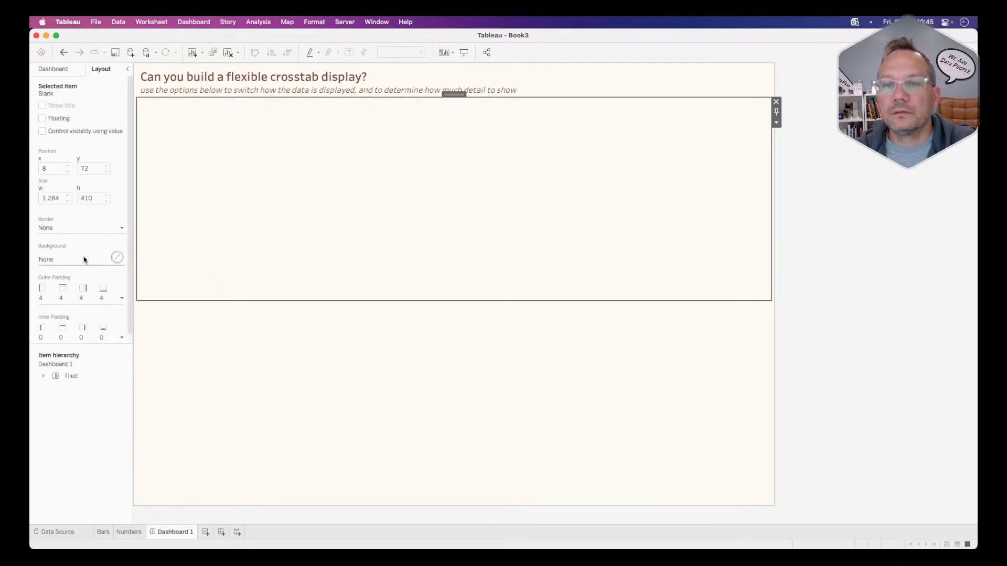
{"action": "left_click", "coordinate": [60, 297]}
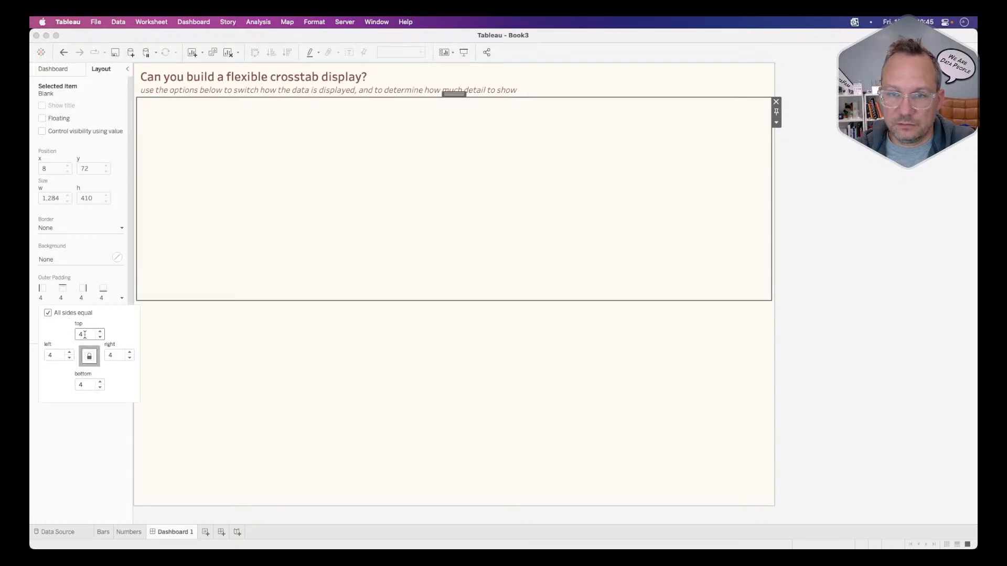
{"action": "type", "text": "2"}
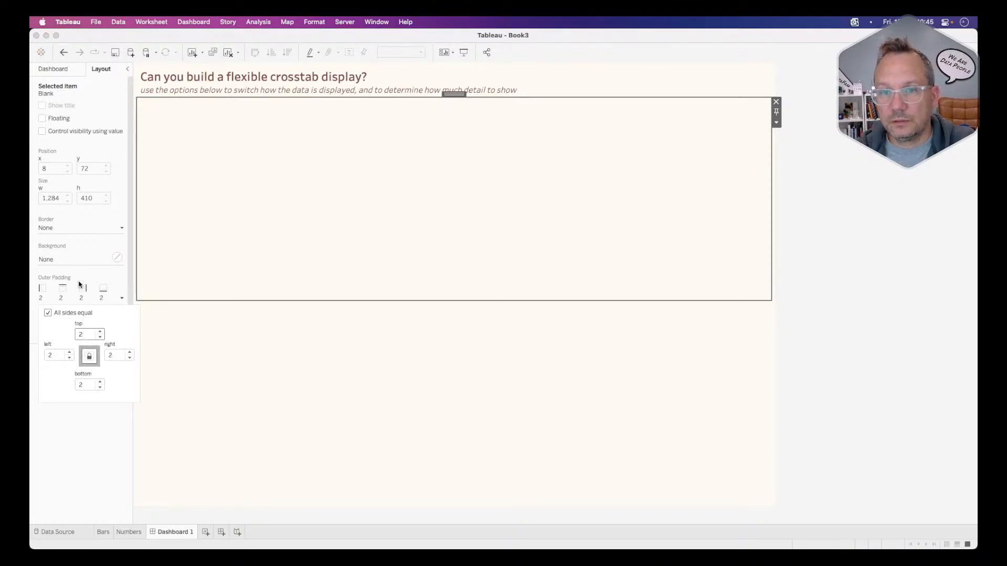
Copy the dark background colour code f5eddc from the challenge requirements in Arc and return to Tableau
{"action": "left_click", "coordinate": [71, 260]}
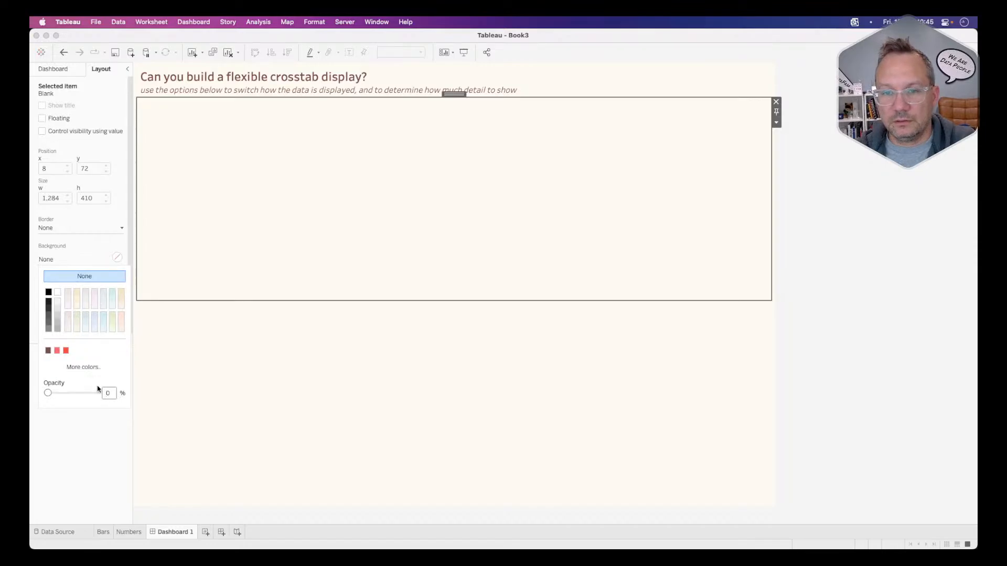
{"action": "key", "text": "super+Tab"}
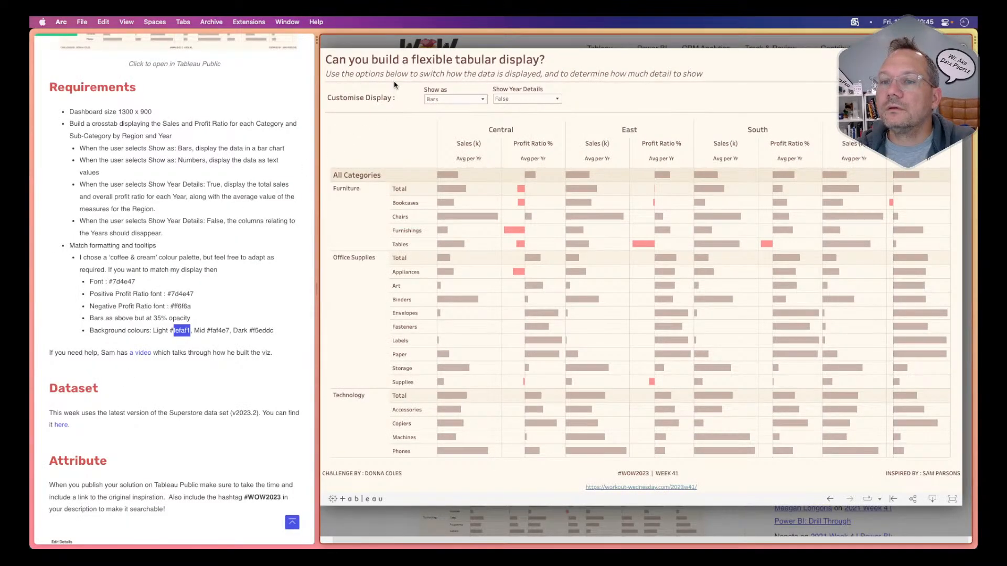
{"action": "left_click", "coordinate": [242, 328]}
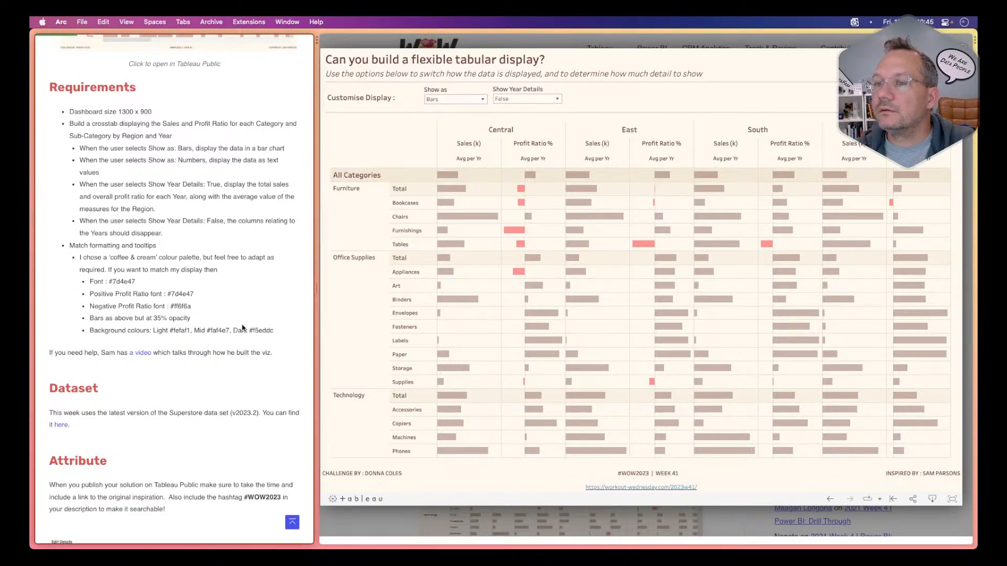
{"action": "mouse_move", "coordinate": [254, 328]}
{"action": "left_mouse_down"}
{"action": "mouse_move", "coordinate": [275, 328]}
{"action": "mouse_move", "coordinate": [252, 329]}
{"action": "left_mouse_up"}
{"action": "left_click", "coordinate": [271, 327]}
{"action": "key", "text": "super+c"}
{"action": "key", "text": "super+Tab"}
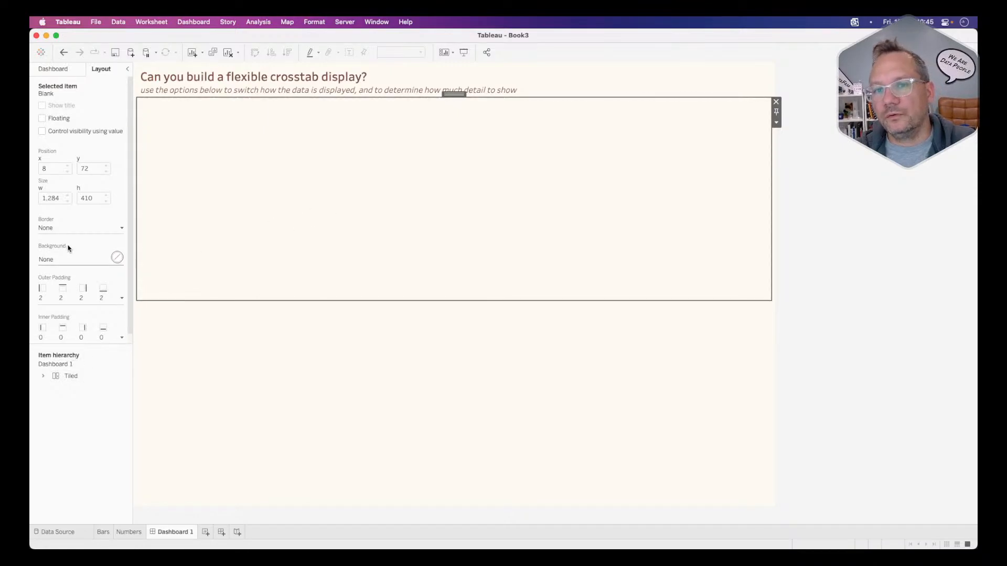
Enter the copied hex code f5eddc as a custom background colour for the Blank object
{"action": "left_click", "coordinate": [55, 260]}
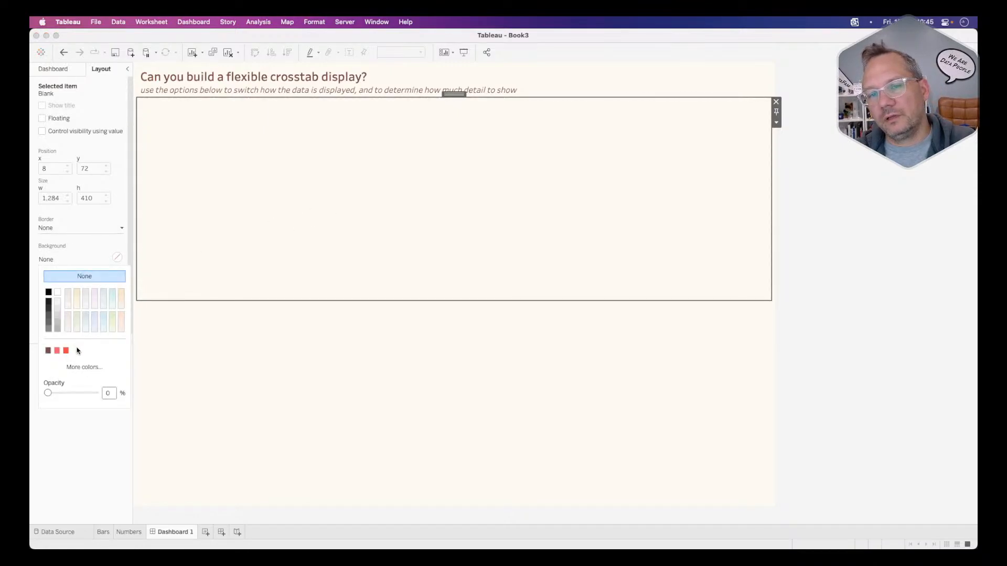
{"action": "left_click", "coordinate": [82, 367]}
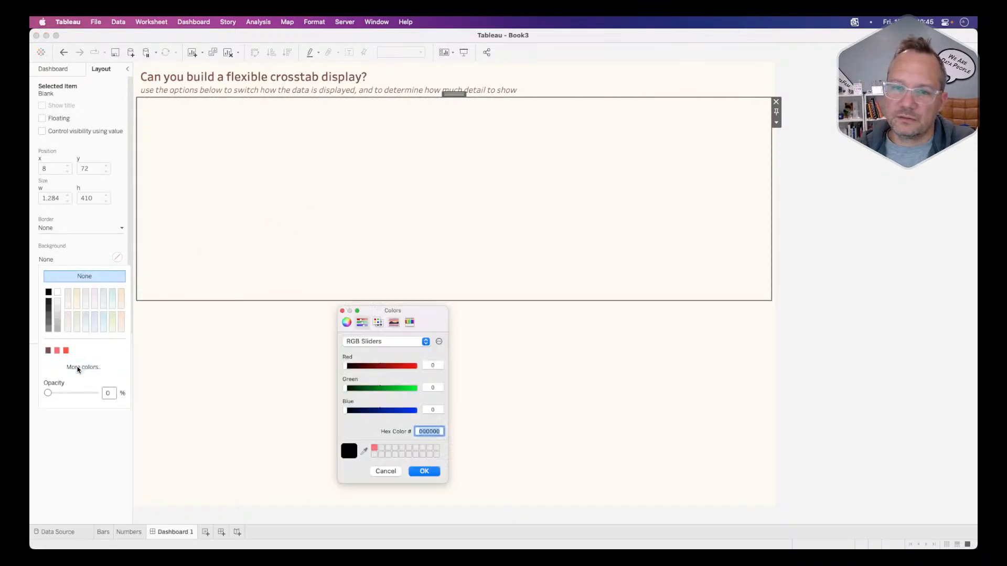
{"action": "right_click", "coordinate": [411, 431]}
{"action": "left_click", "coordinate": [426, 471]}
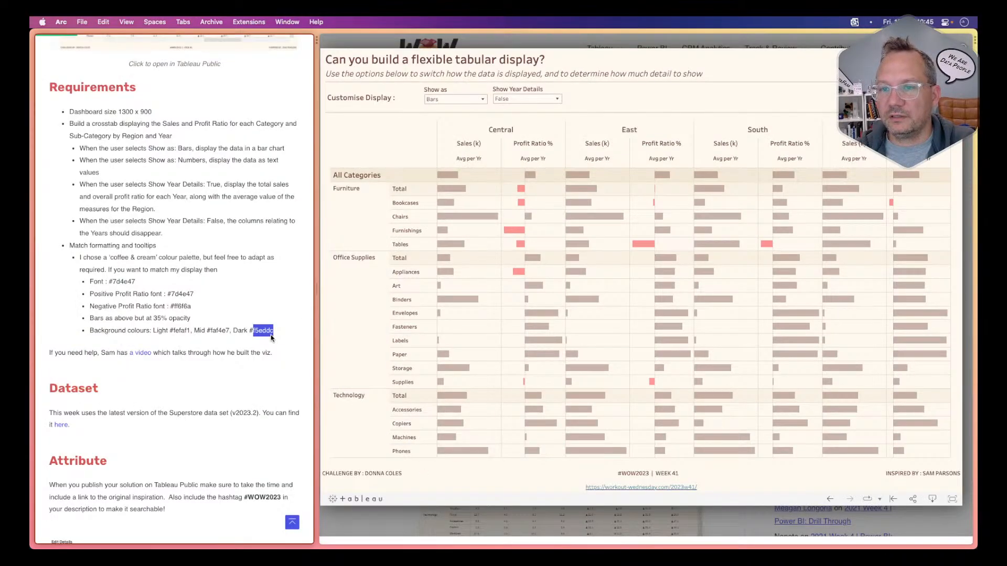
{"action": "right_click", "coordinate": [264, 331]}
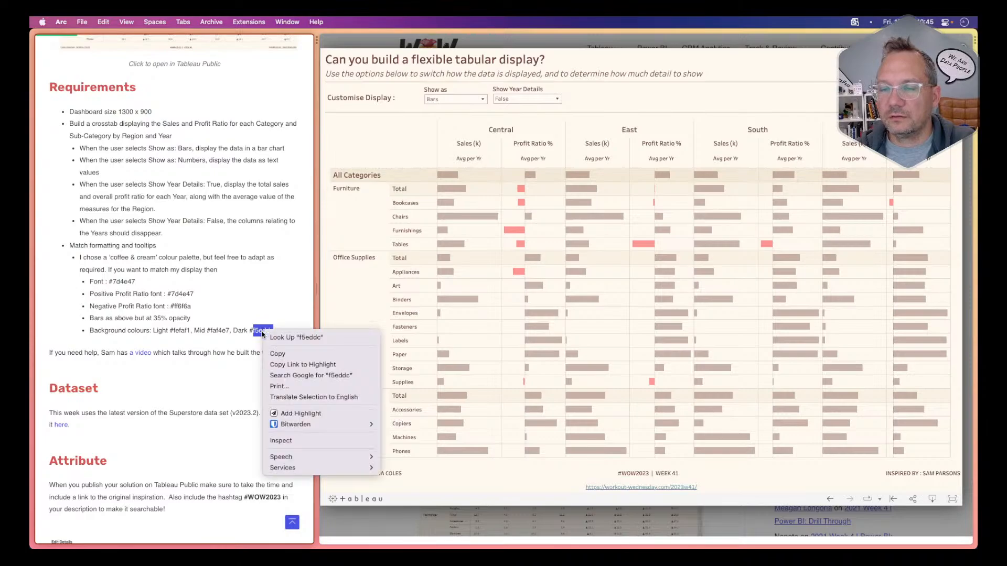
{"action": "left_click", "coordinate": [278, 354]}
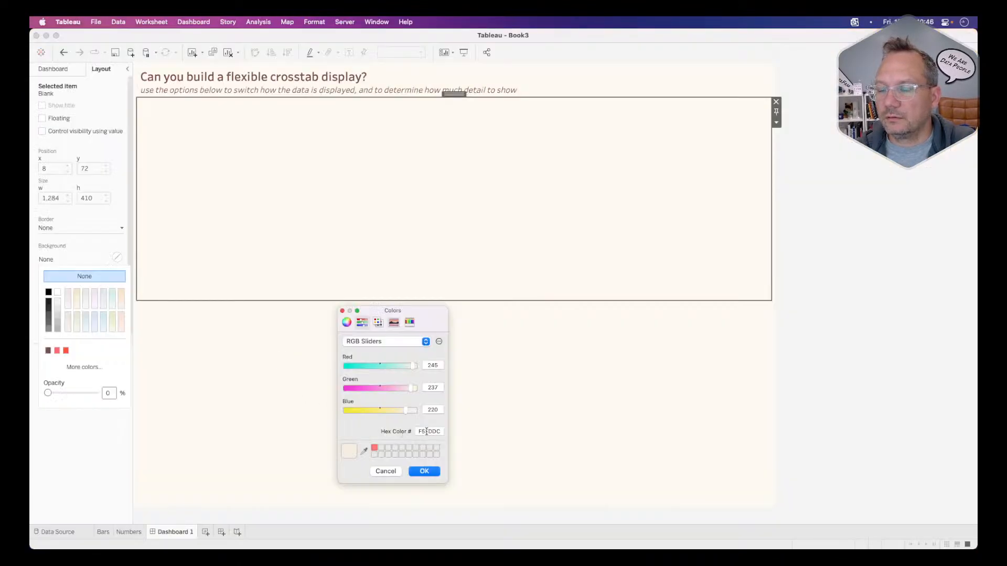
{"action": "left_click", "coordinate": [426, 431]}
{"action": "right_click", "coordinate": [427, 431]}
{"action": "left_click", "coordinate": [441, 464]}
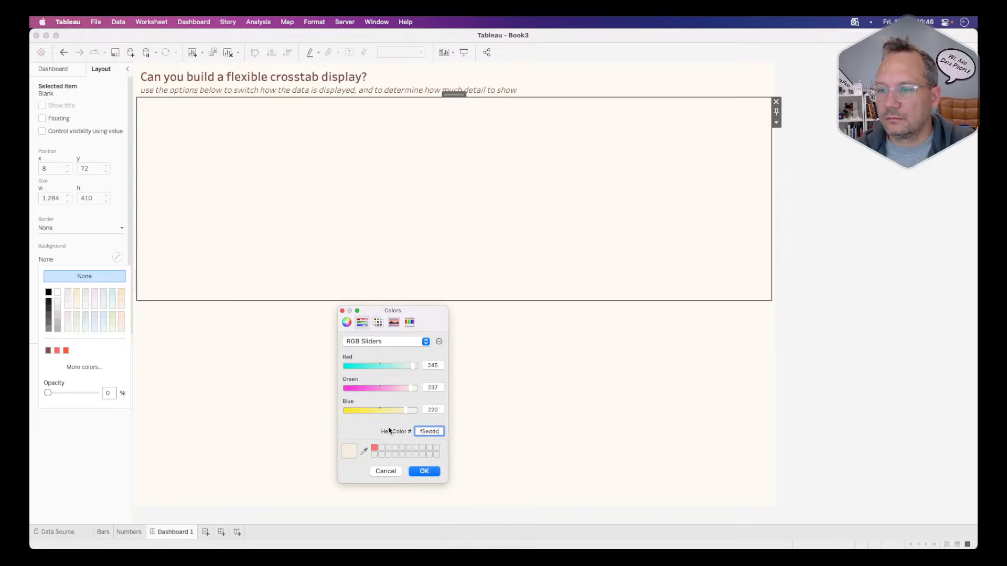
Copy colour code 7d4e47 from the requirements in Arc and apply it as the Blank object's background in Tableau
{"action": "key", "text": "super+Tab"}
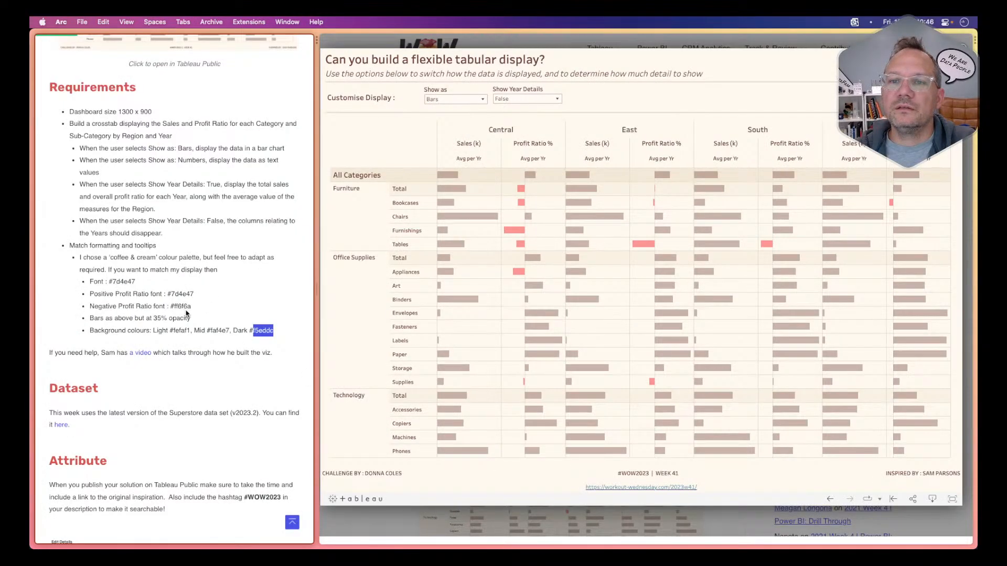
{"action": "left_click_drag", "start_coordinate": [193, 295], "coordinate": [170, 294]}
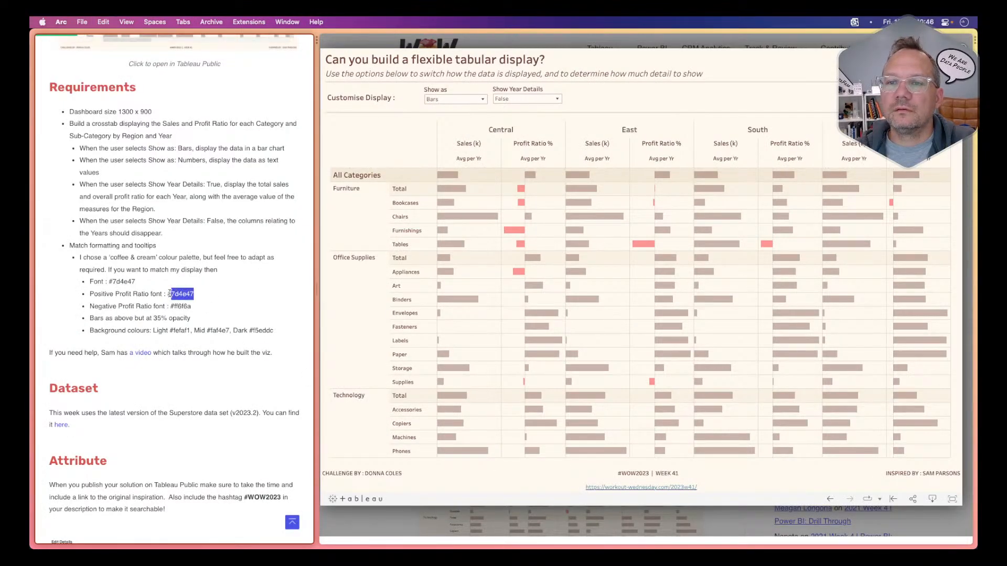
{"action": "key", "text": "super+Tab"}
{"action": "right_click", "coordinate": [428, 440]}
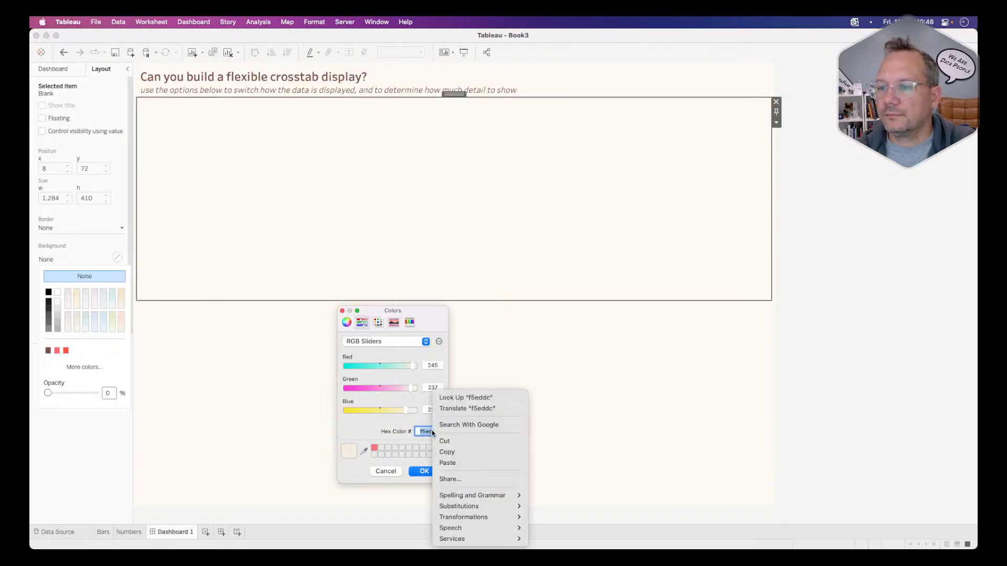
{"action": "left_click", "coordinate": [446, 464]}
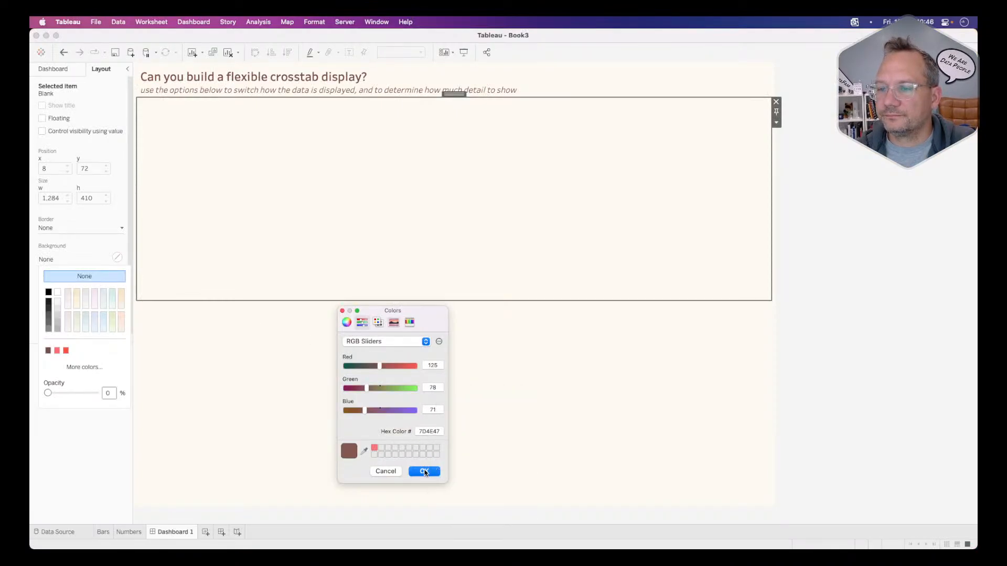
{"action": "left_click", "coordinate": [420, 473]}
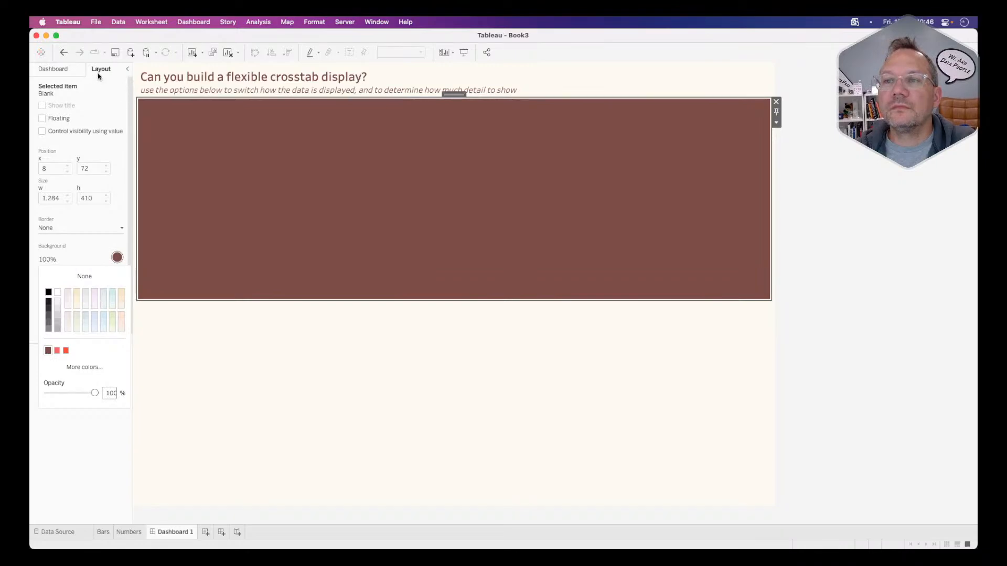
Try to set the Blank object's height to 2 pixels
{"action": "left_click", "coordinate": [776, 122]}
{"action": "left_click", "coordinate": [776, 122]}
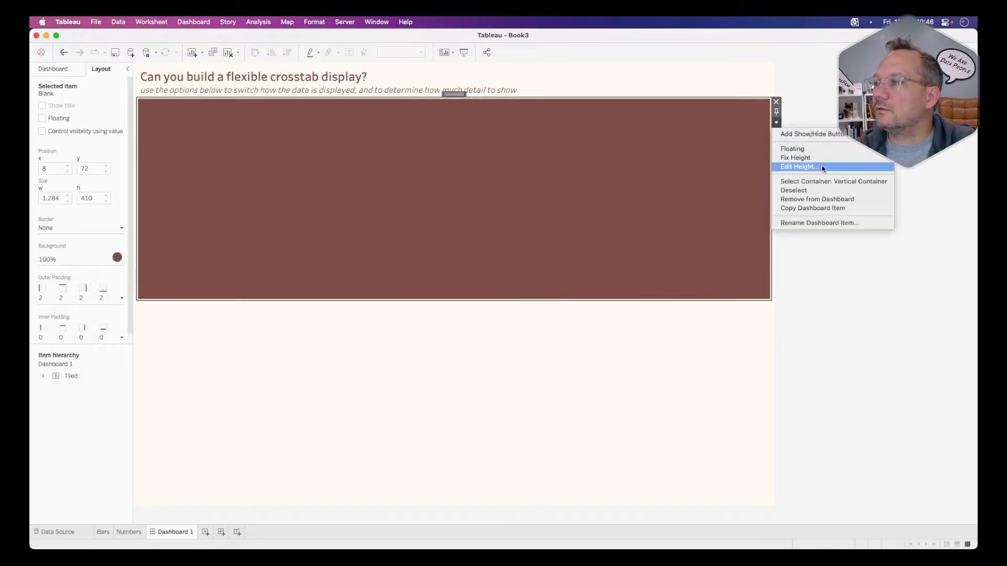
{"action": "left_click", "coordinate": [850, 166]}
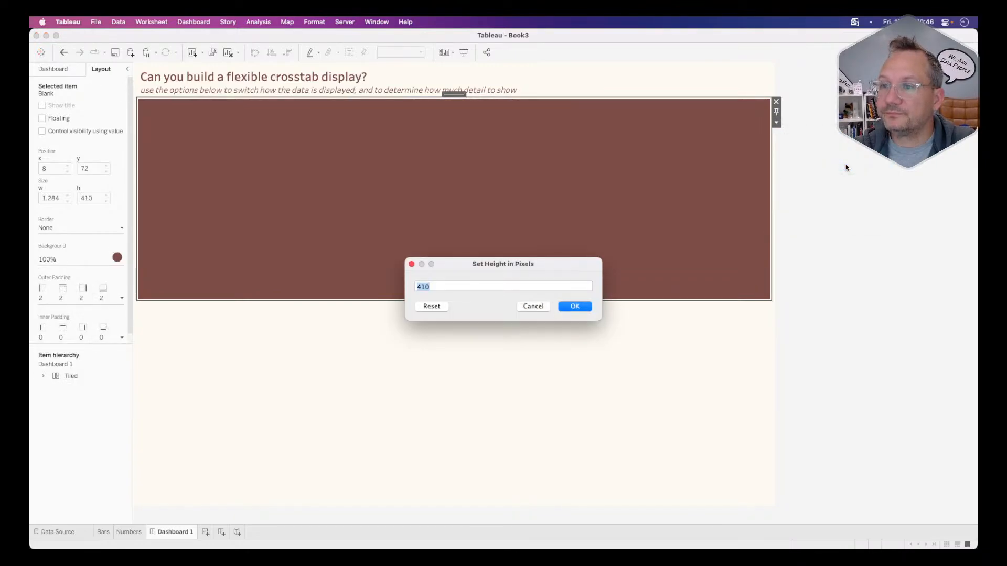
{"action": "type", "text": "2"}
{"action": "key", "text": "Return"}
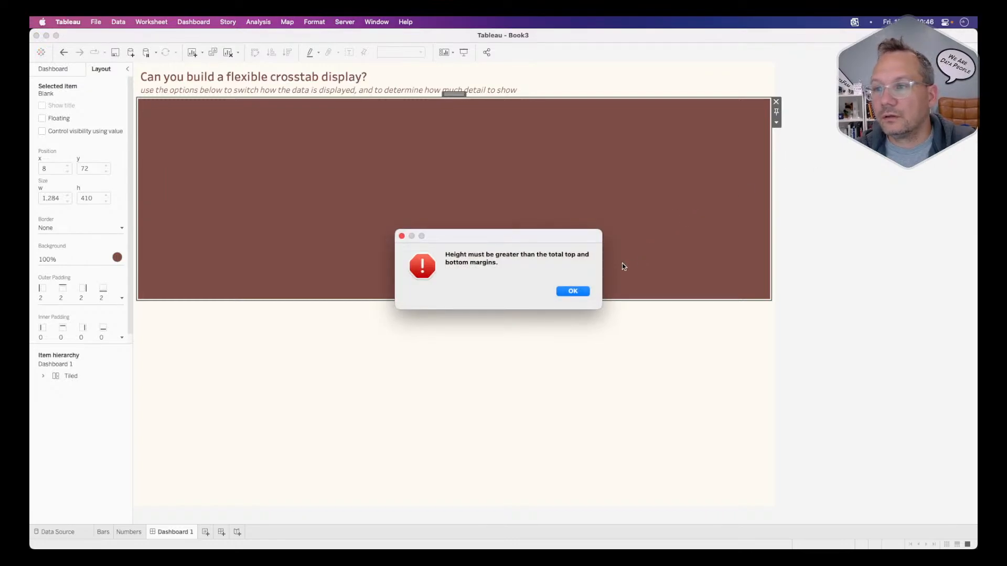
{"action": "left_click", "coordinate": [573, 291]}
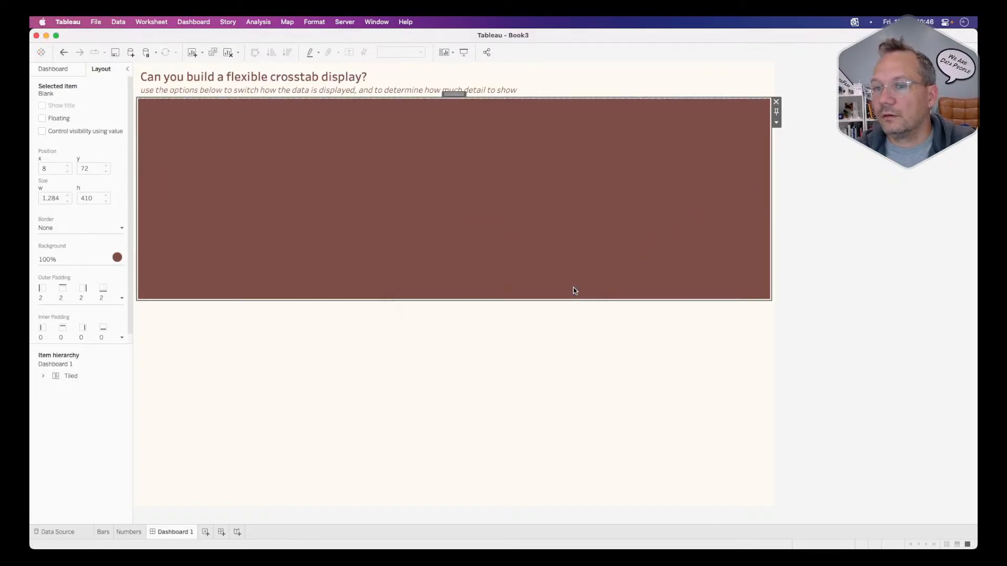
Reduce the Blank object's outer padding to 1 on all sides and retry the height change
{"action": "left_click", "coordinate": [78, 300]}
{"action": "type", "text": "1"}
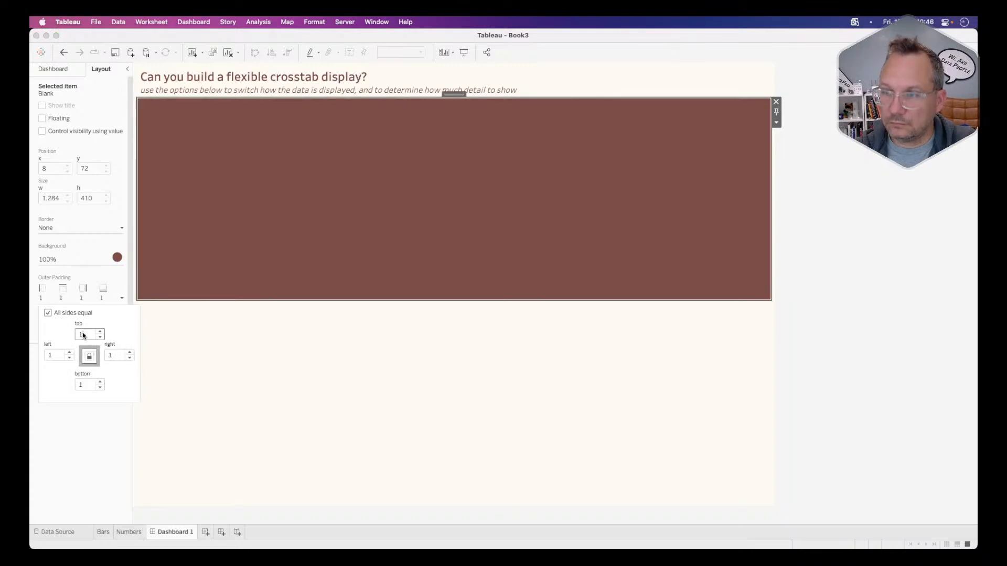
{"action": "left_click", "coordinate": [776, 122]}
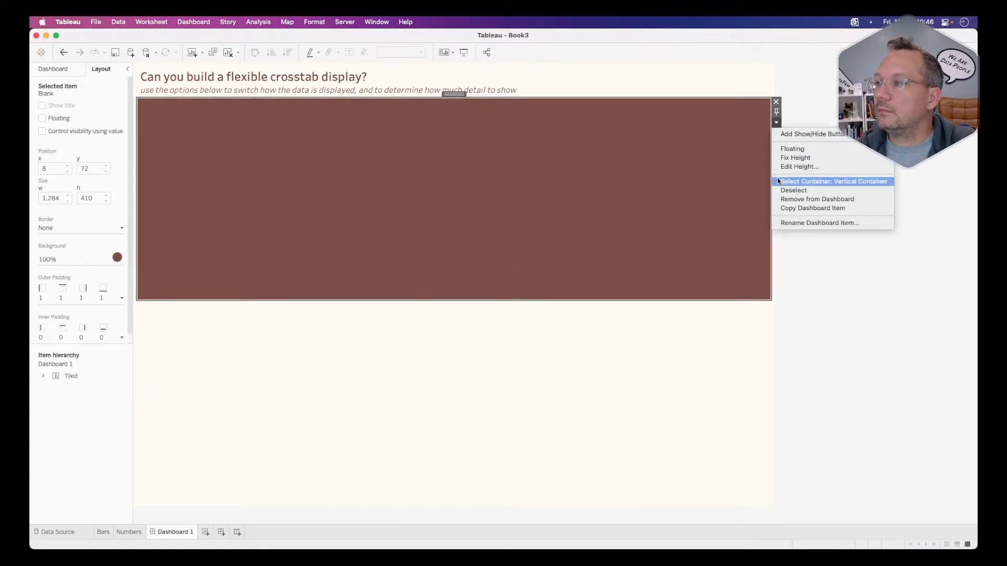
{"action": "left_click", "coordinate": [799, 166]}
{"action": "key", "text": "Return"}
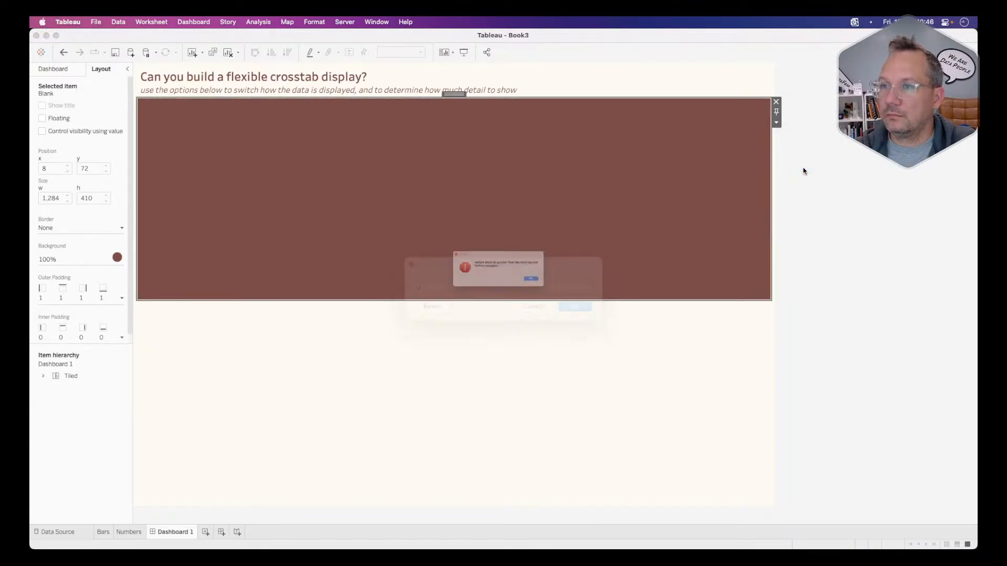
{"action": "left_click", "coordinate": [577, 292]}
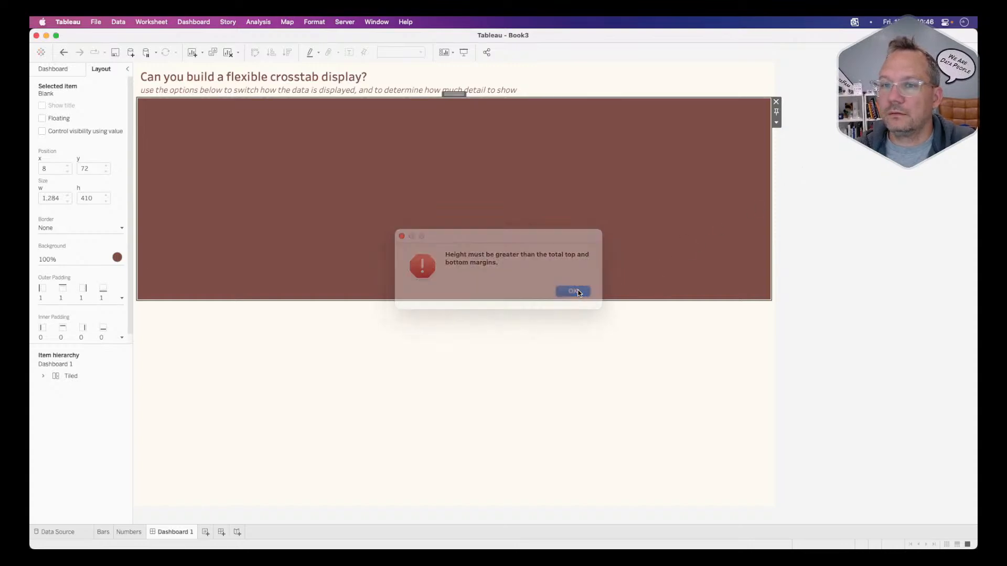
Set the Blank object's outer padding to 0 on all sides and its height to 2 pixels
{"action": "left_click", "coordinate": [73, 299]}
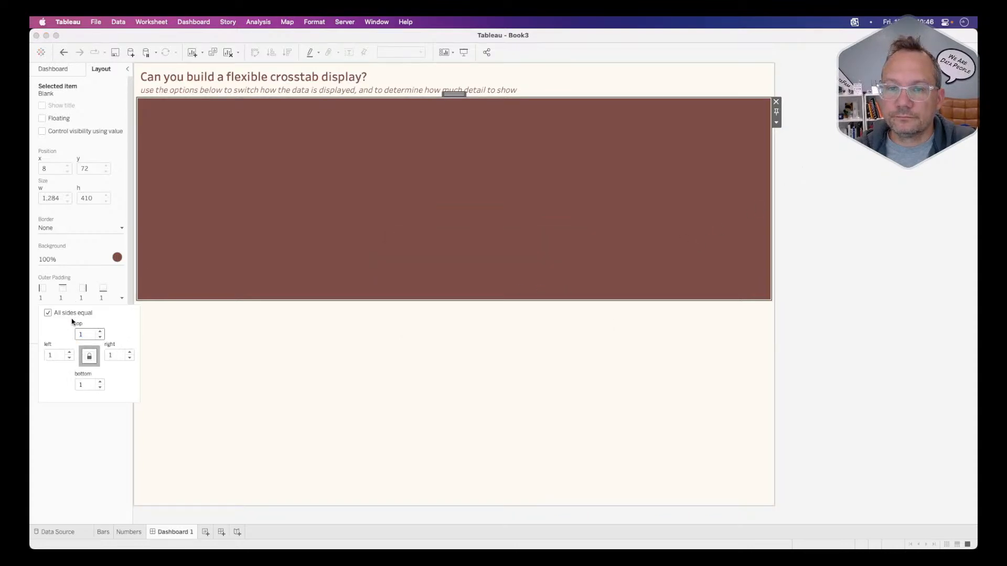
{"action": "type", "text": "0"}
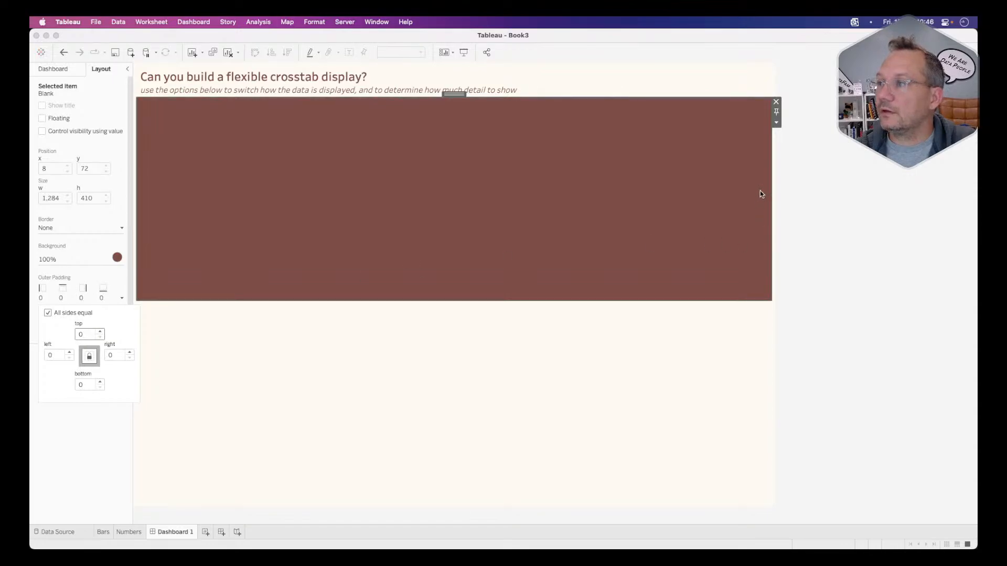
{"action": "left_click", "coordinate": [776, 122]}
{"action": "left_click", "coordinate": [799, 167]}
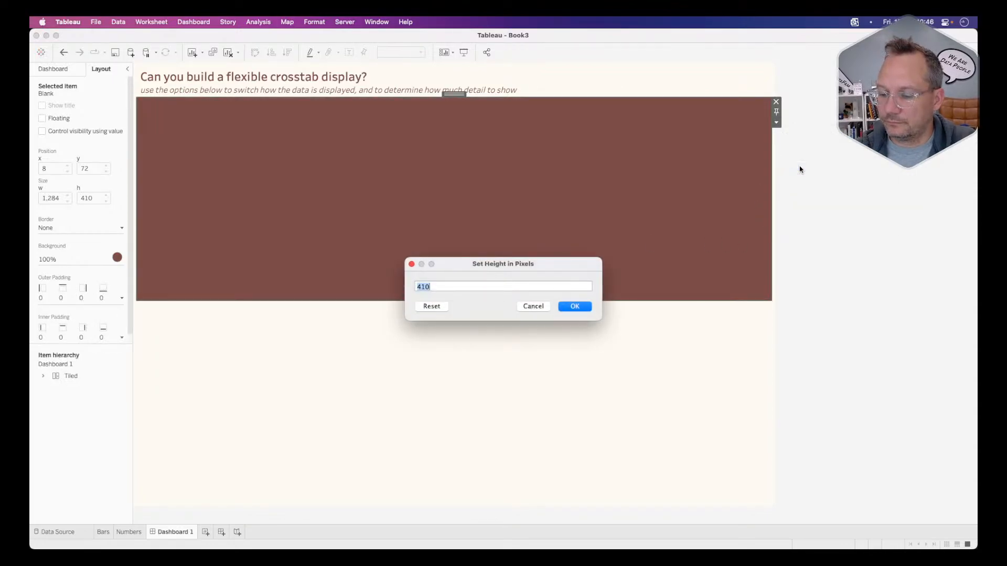
{"action": "type", "text": "2"}
{"action": "key", "text": "Return"}
{"action": "left_click", "coordinate": [799, 169]}
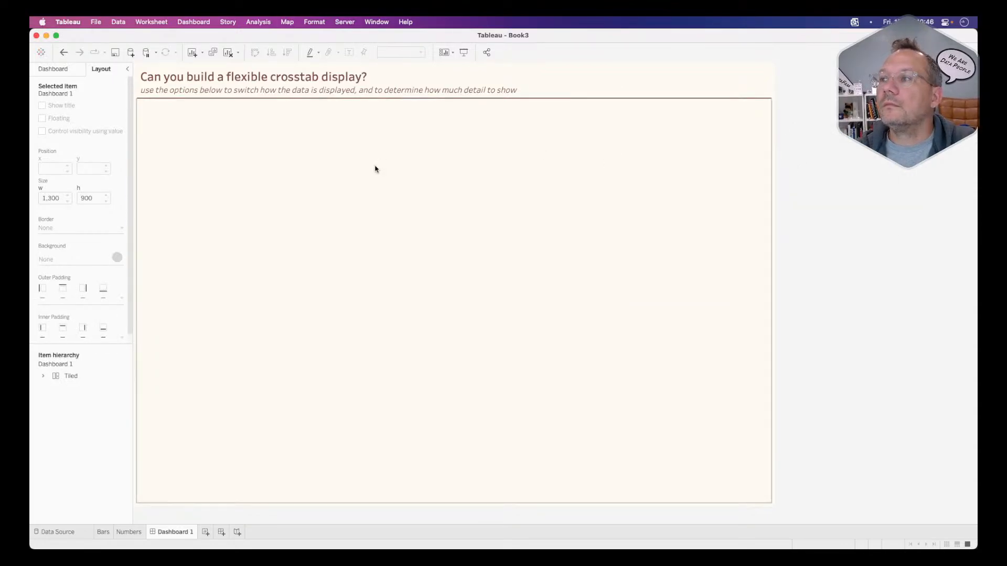
Check the reference dashboard in Arc and place a layout container under the Tableau dashboard's title area
{"action": "key", "text": "super+Tab"}
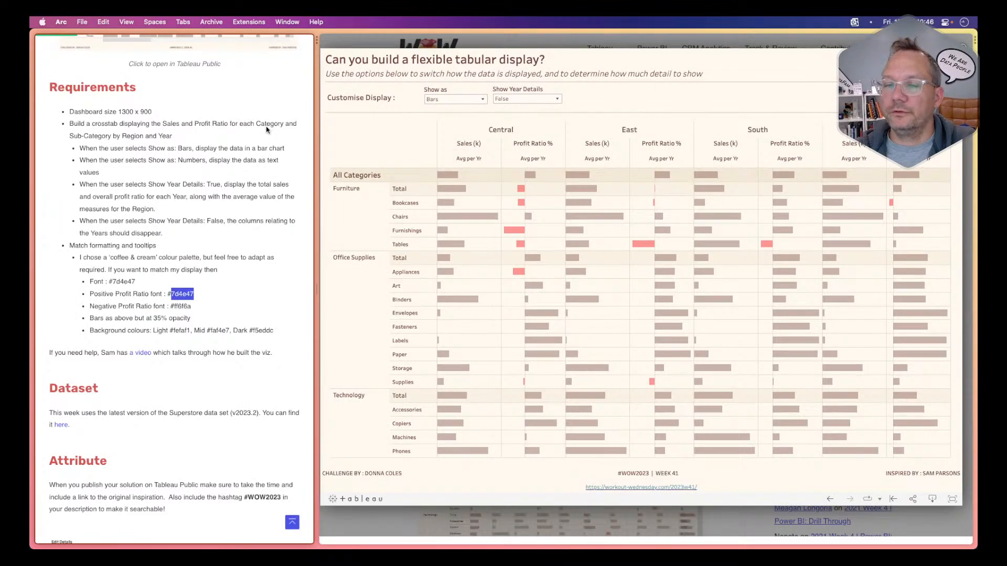
{"action": "key", "text": "super+Tab"}
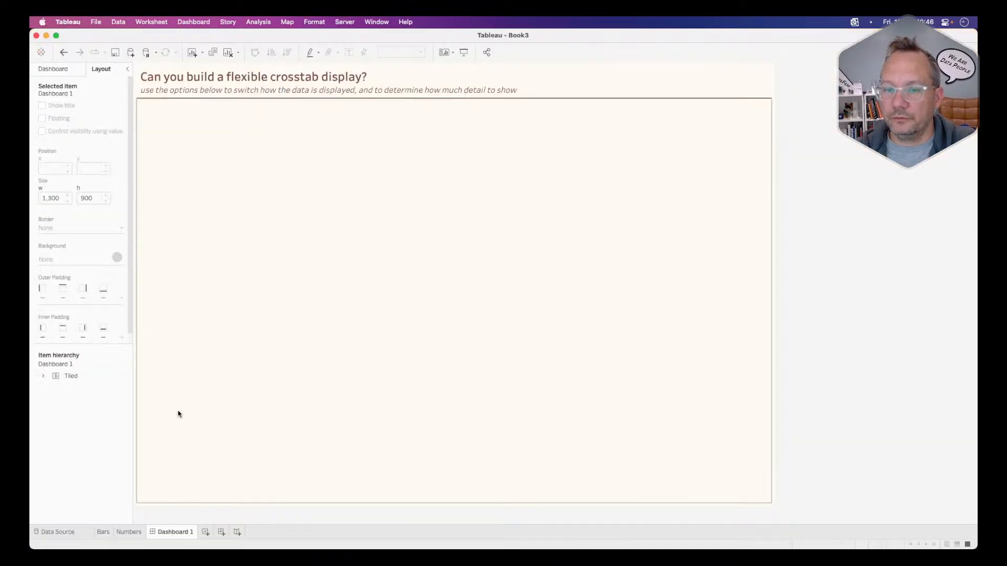
{"action": "left_click", "coordinate": [52, 69]}
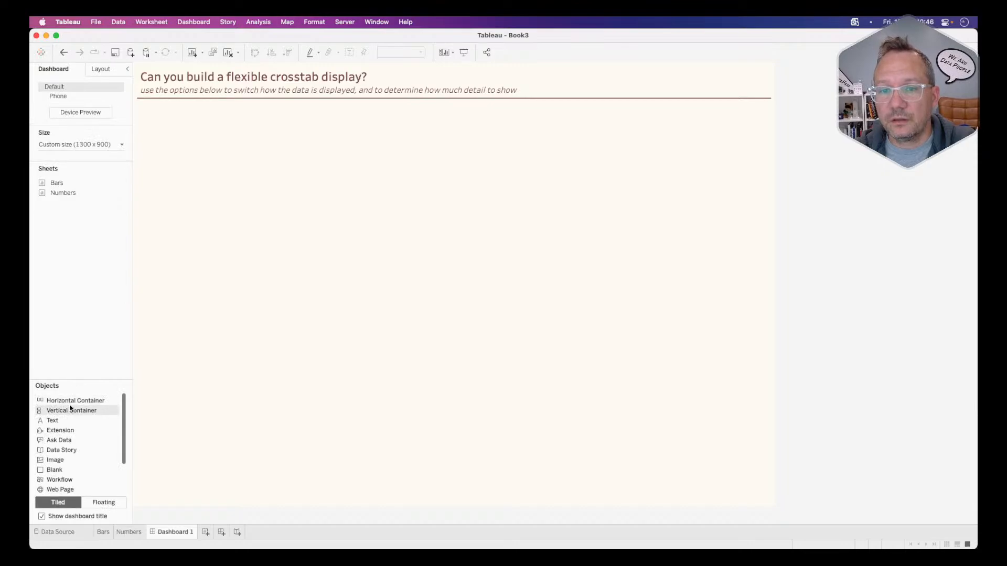
{"action": "left_click_drag", "start_coordinate": [70, 408], "coordinate": [354, 103]}
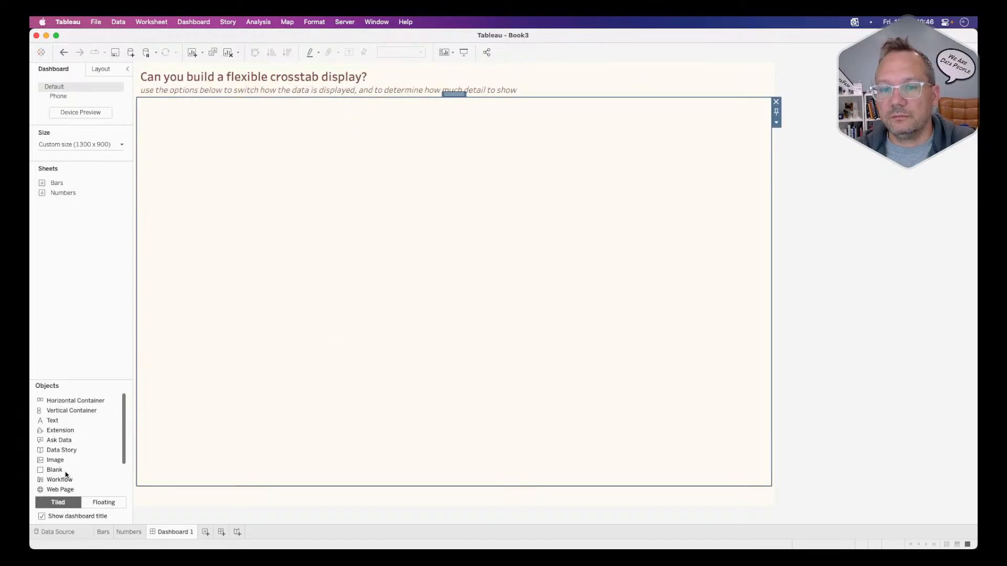
Add a text object reading "Customize Display:" to the new container, formatted as 11 pt bold
{"action": "left_click_drag", "start_coordinate": [52, 421], "coordinate": [473, 268]}
{"action": "type", "text": "Customize Display:"}
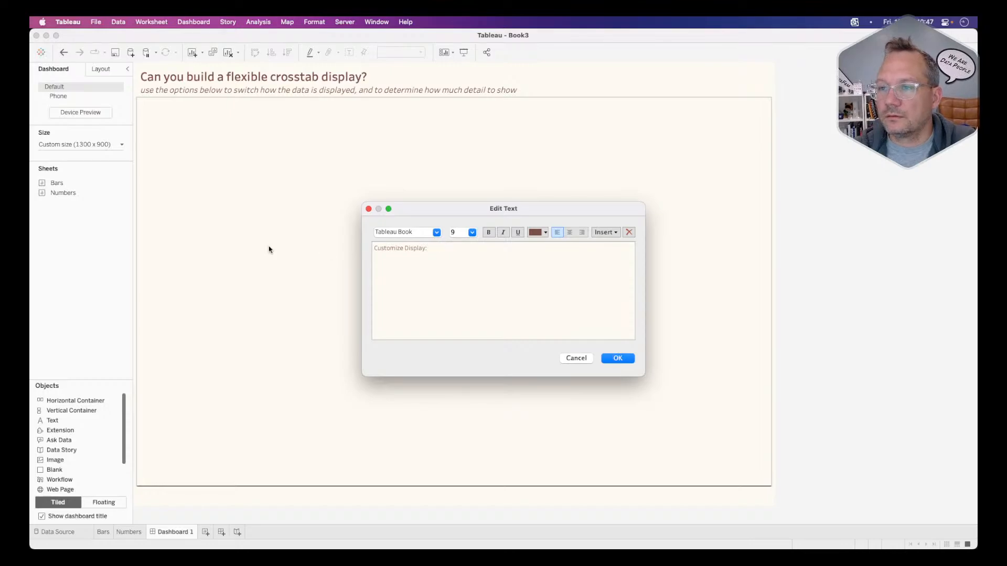
{"action": "left_click_drag", "start_coordinate": [443, 249], "coordinate": [332, 252]}
{"action": "left_click", "coordinate": [472, 234]}
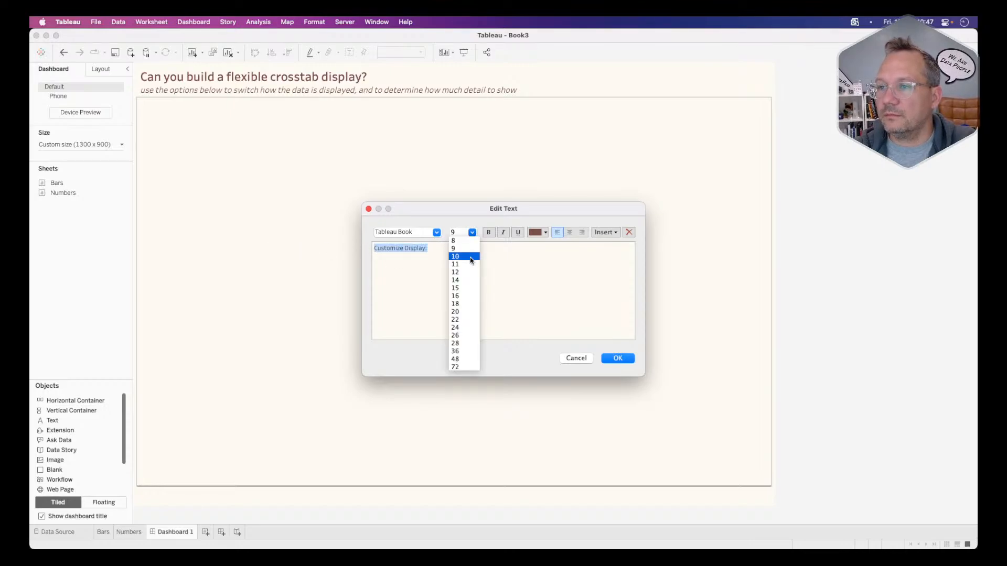
{"action": "left_click", "coordinate": [468, 266]}
{"action": "left_click", "coordinate": [489, 232]}
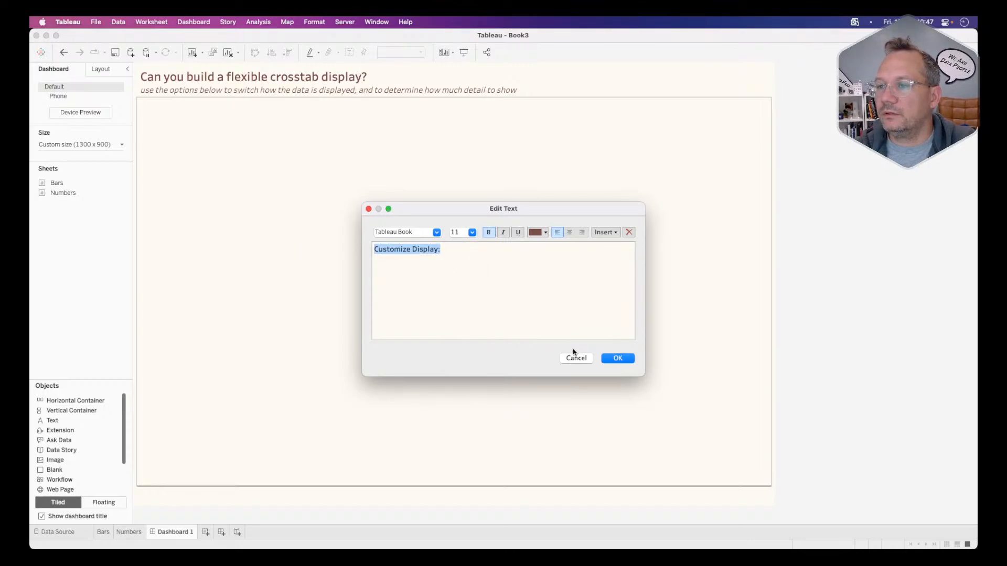
{"action": "left_click", "coordinate": [614, 359]}
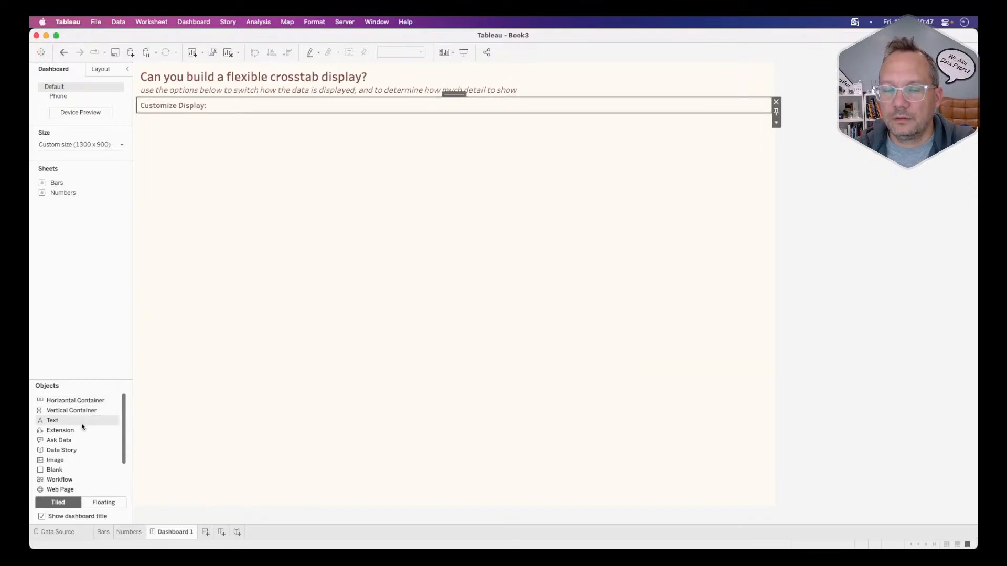
Move the thin Blank divider so it sits between the dashboard title and the "Customize Display:" container
{"action": "left_click", "coordinate": [290, 230]}
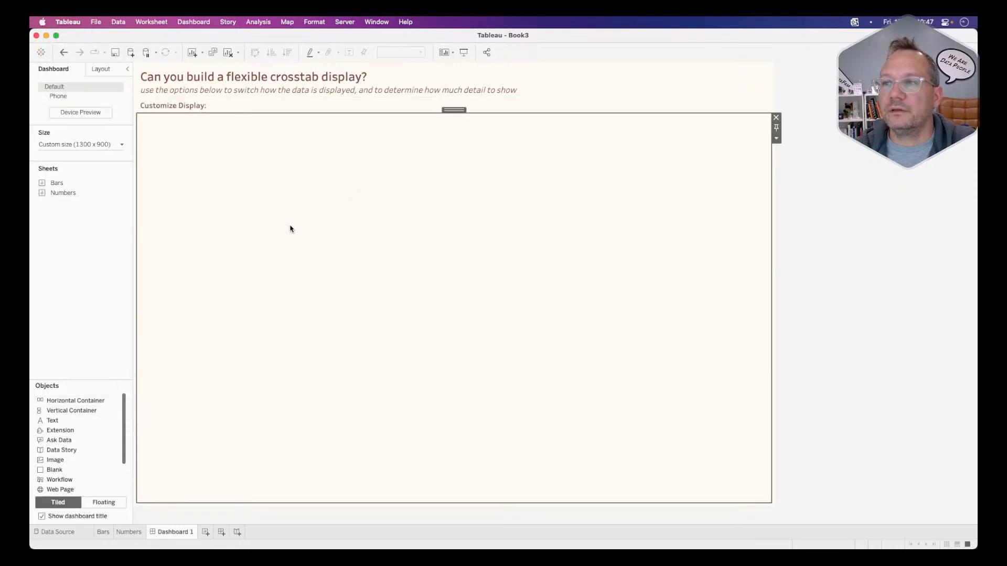
{"action": "left_click", "coordinate": [794, 433]}
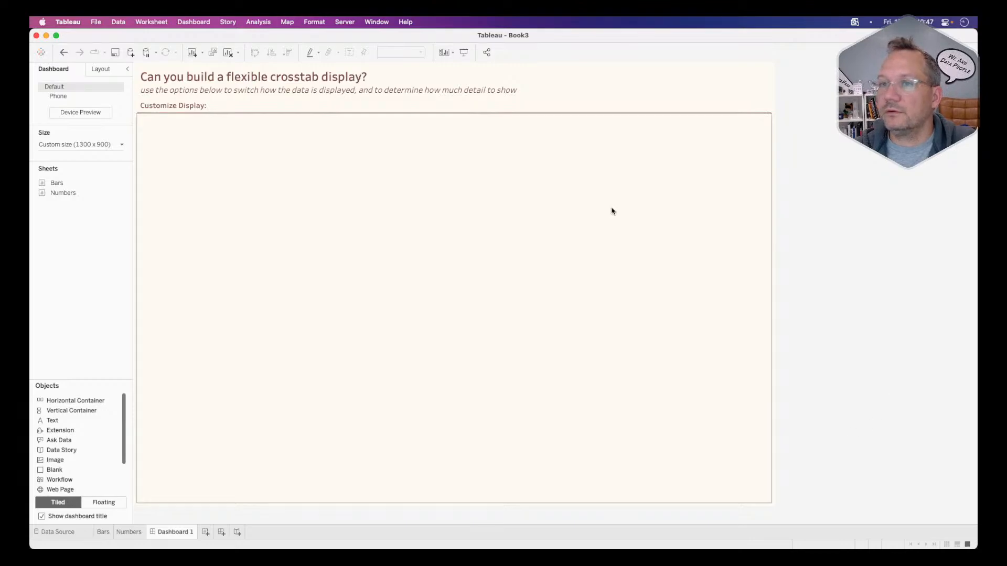
{"action": "left_click", "coordinate": [101, 70]}
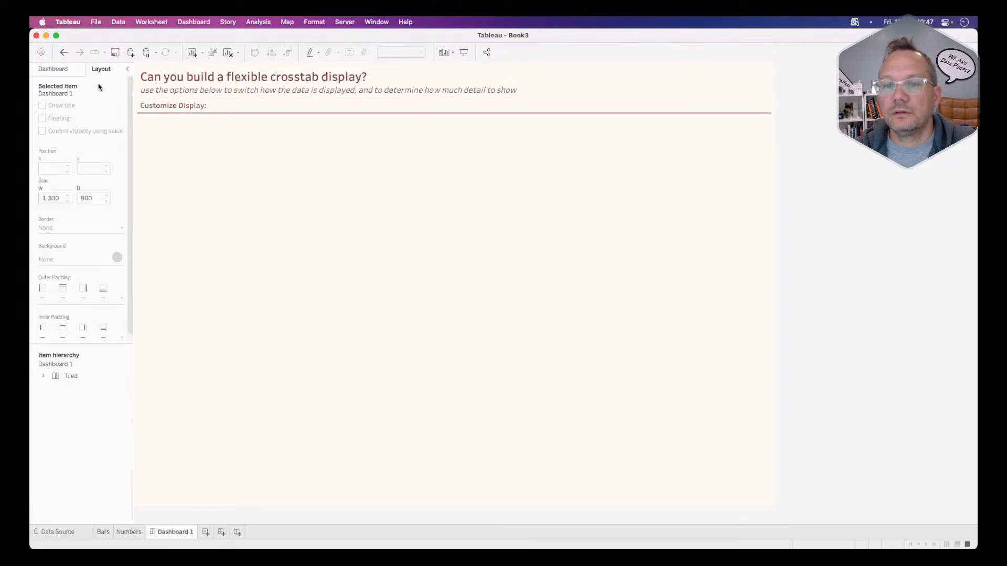
{"action": "left_click", "coordinate": [44, 376]}
{"action": "left_click", "coordinate": [53, 388]}
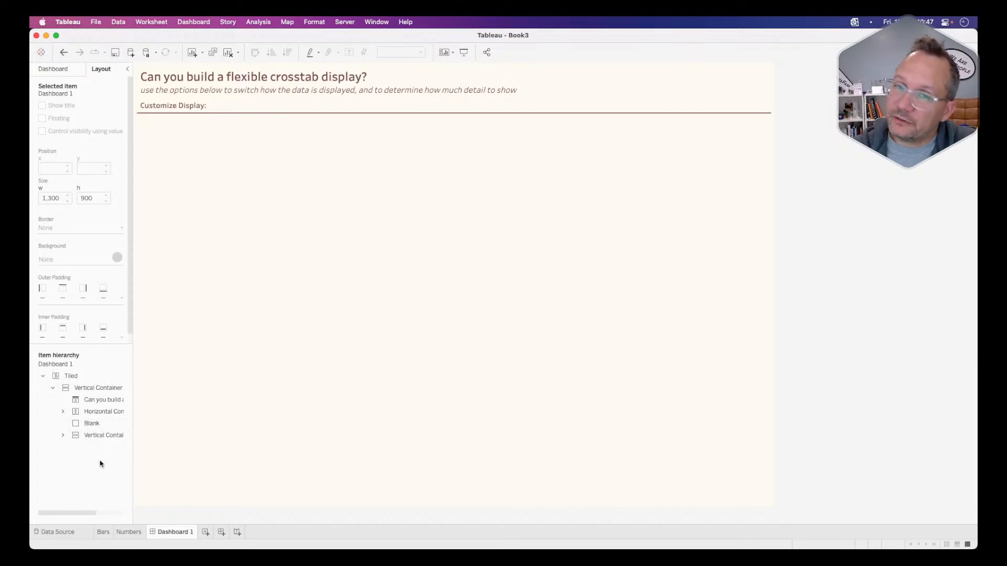
{"action": "left_click", "coordinate": [92, 423]}
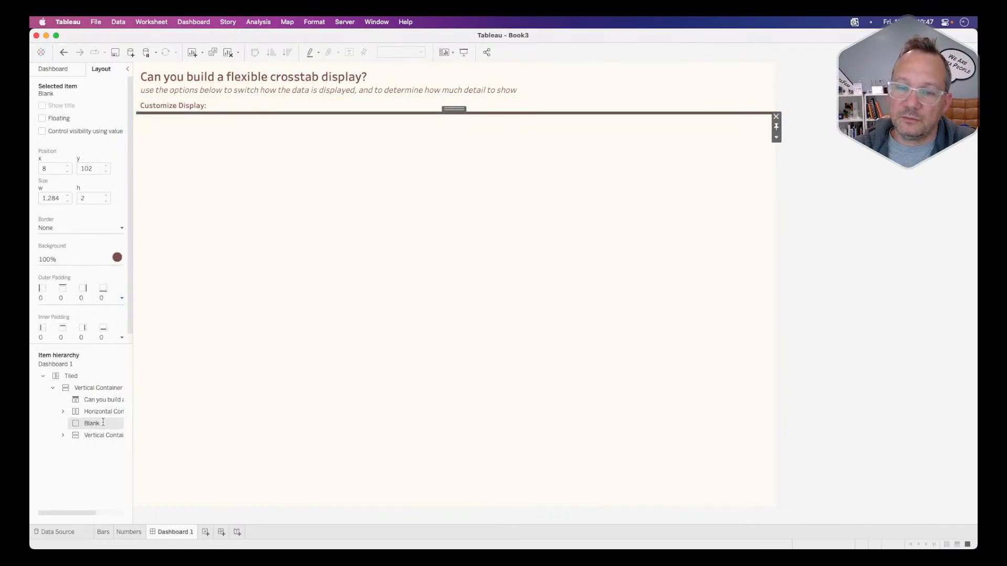
{"action": "double_click", "coordinate": [102, 422]}
{"action": "left_click", "coordinate": [85, 455]}
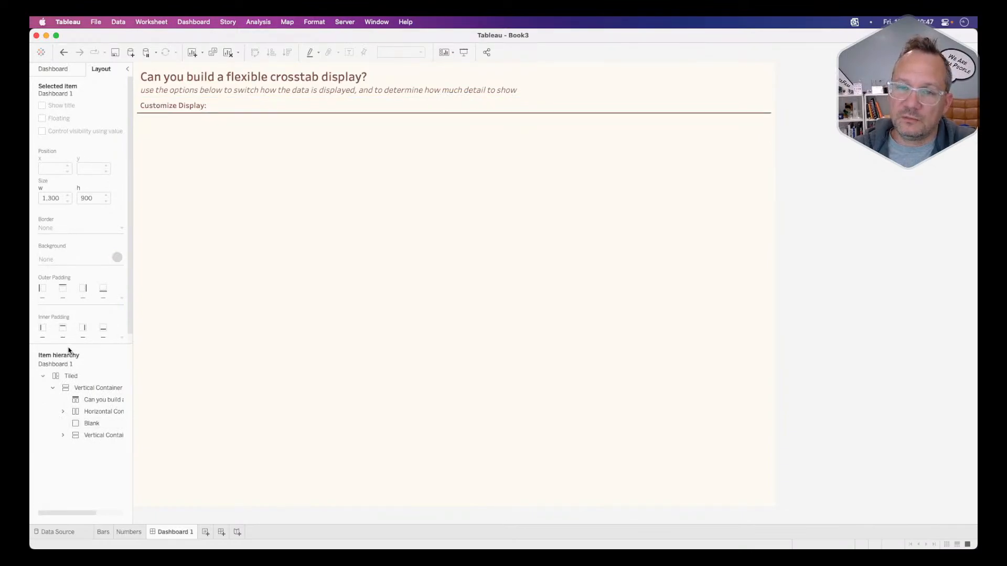
{"action": "left_click", "coordinate": [96, 424]}
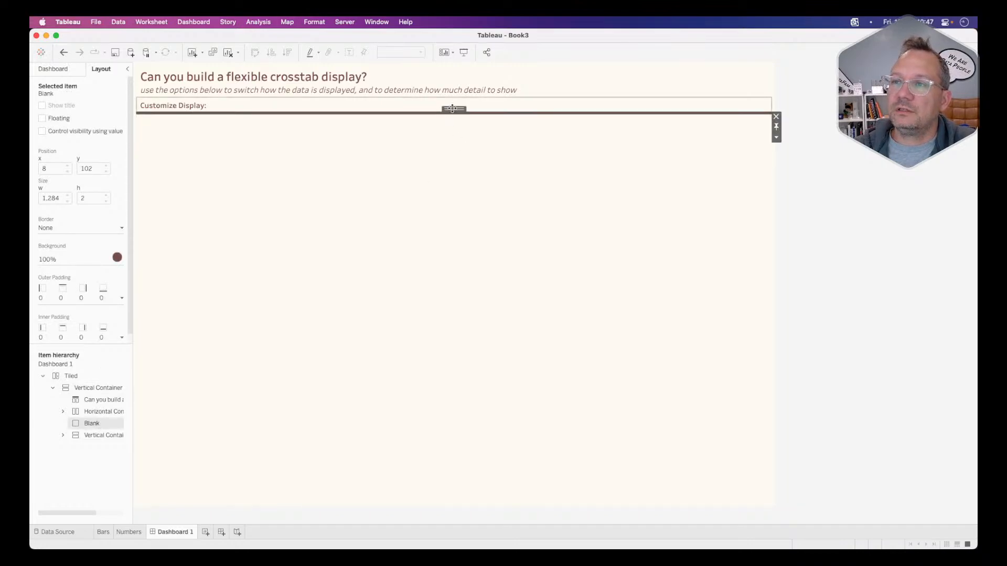
{"action": "left_click_drag", "start_coordinate": [452, 109], "coordinate": [454, 94]}
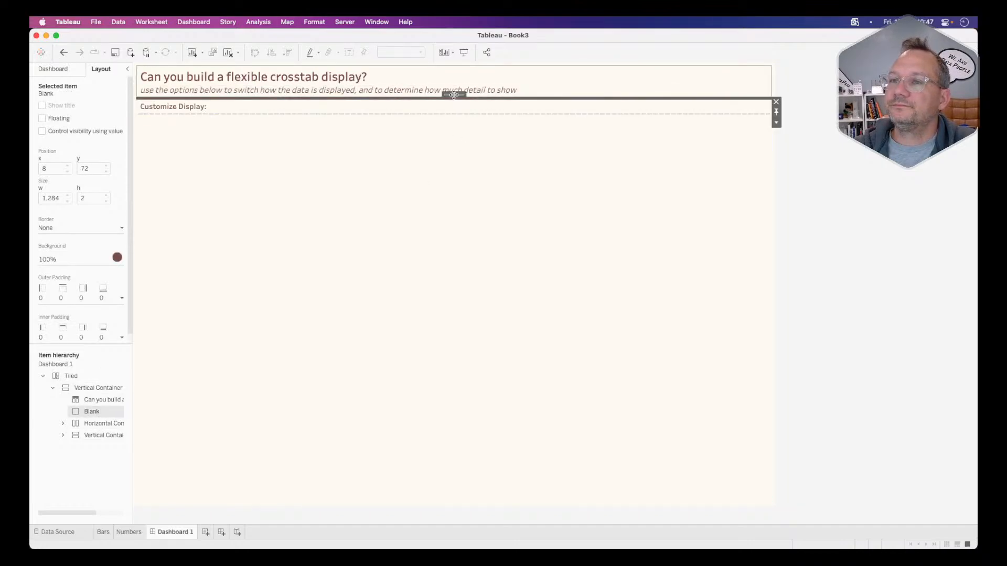
Add a second Blank object below the "Customize Display:" container and give it the same brown background as the first divider
{"action": "left_click", "coordinate": [69, 69]}
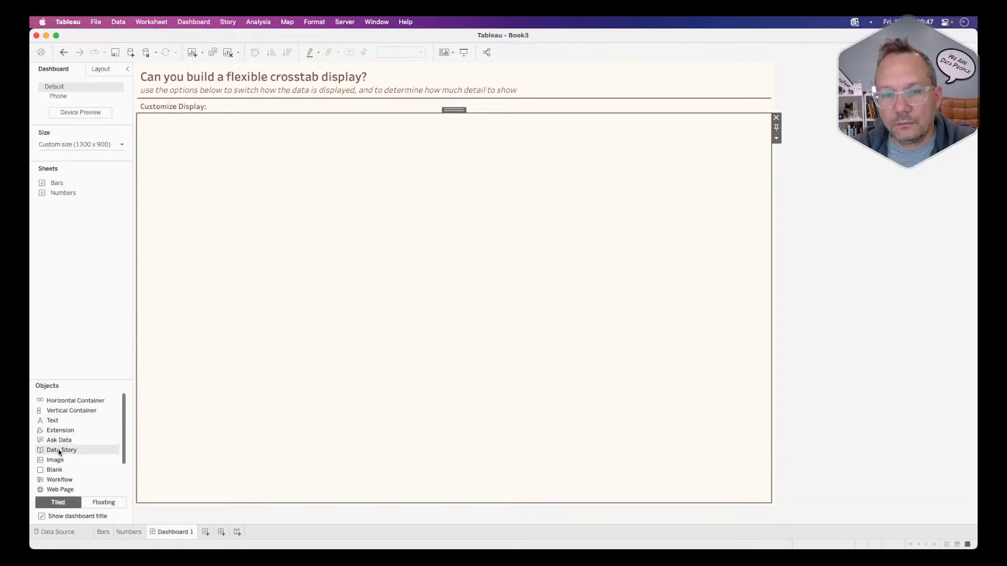
{"action": "left_click_drag", "start_coordinate": [55, 460], "coordinate": [501, 120]}
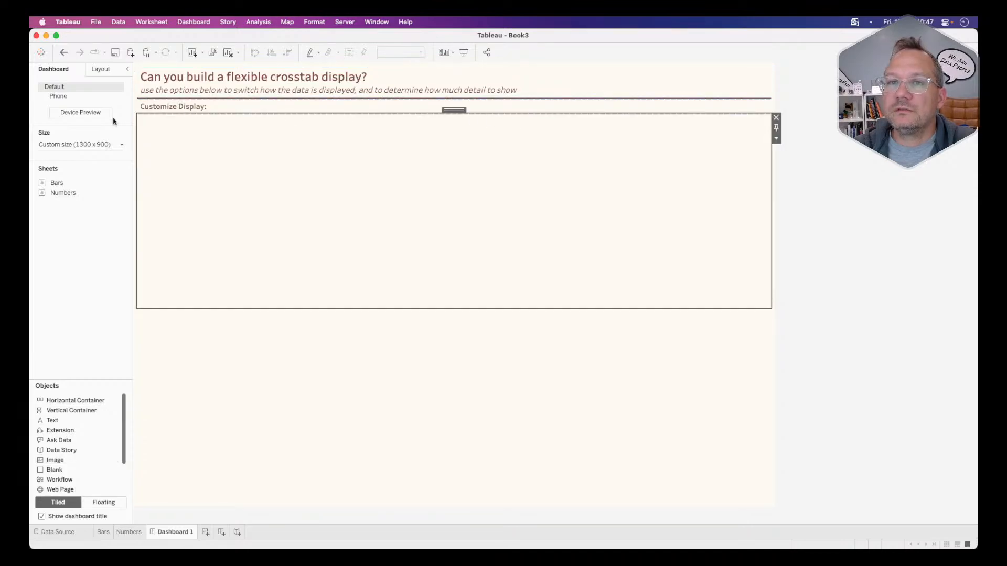
{"action": "left_click", "coordinate": [103, 70]}
{"action": "left_click", "coordinate": [68, 259]}
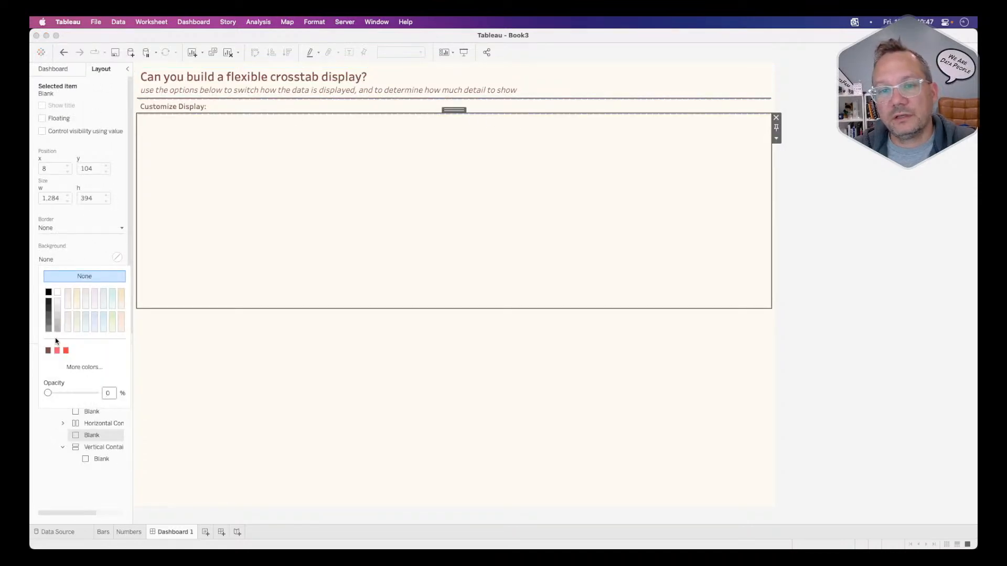
{"action": "left_click", "coordinate": [48, 351]}
{"action": "left_click", "coordinate": [83, 264]}
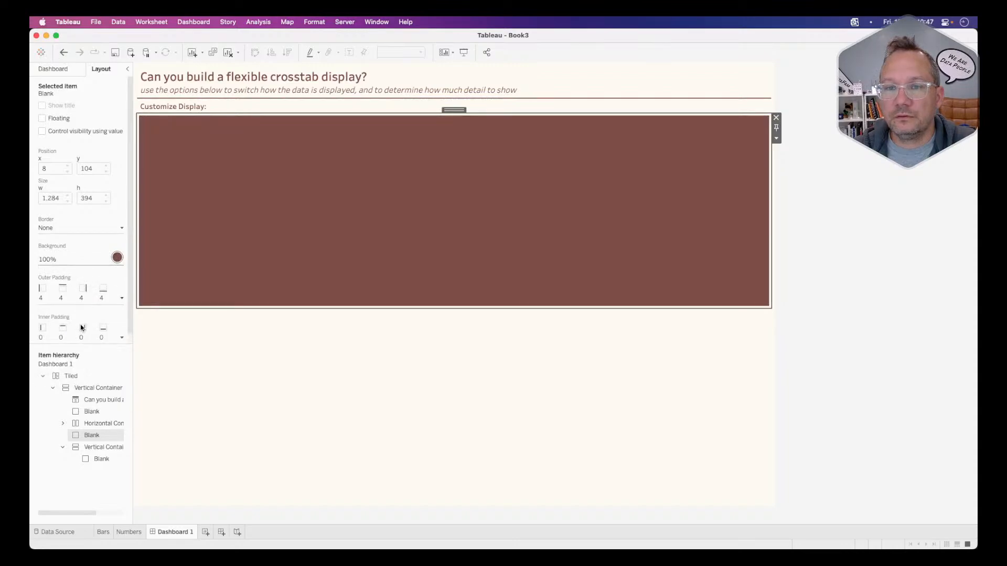
Set the new Blank object's outer padding to 0 on all sides and its height to 2 pixels
{"action": "left_click", "coordinate": [82, 300]}
{"action": "type", "text": "0"}
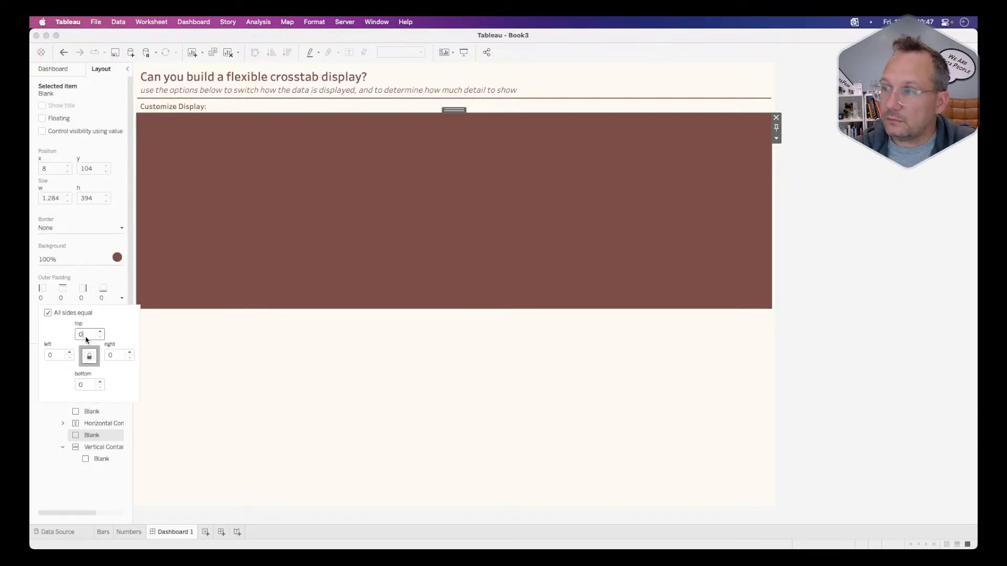
{"action": "left_click", "coordinate": [776, 139]}
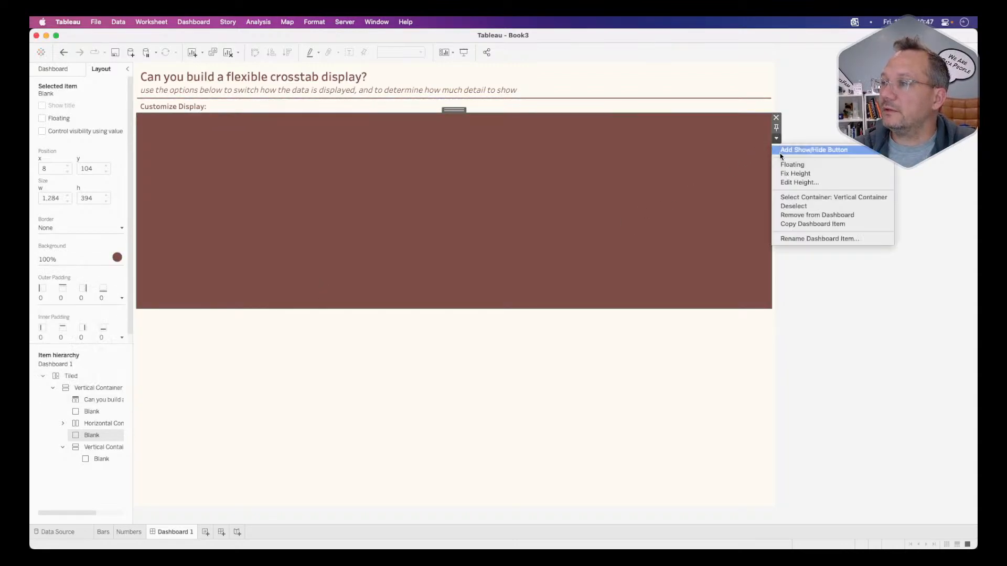
{"action": "left_click", "coordinate": [798, 183]}
{"action": "type", "text": "2"}
{"action": "key", "text": "Return"}
Set the height of the horizontal container holding "Customize Display:" to 60 pixels
{"action": "left_click", "coordinate": [735, 107]}
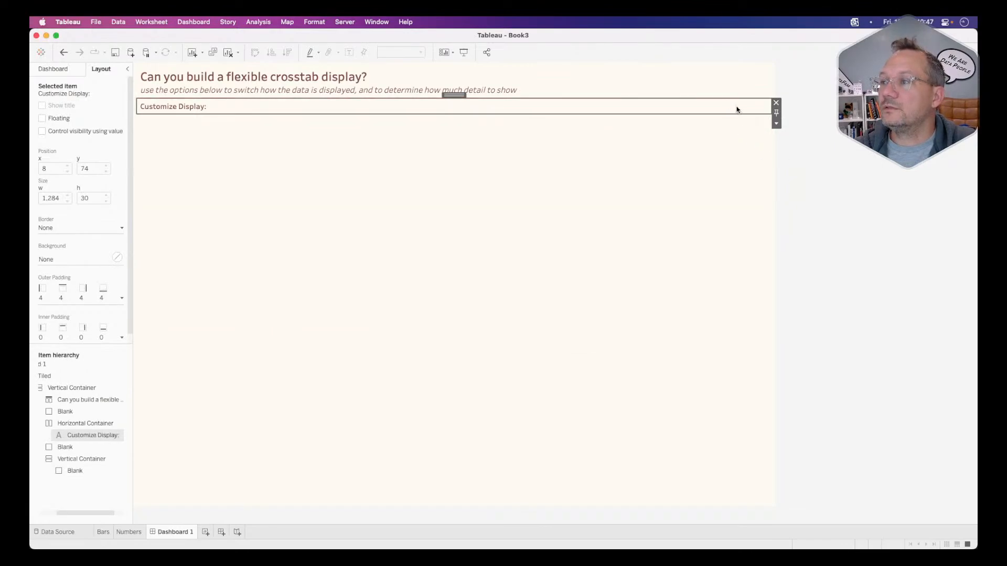
{"action": "left_click", "coordinate": [776, 124]}
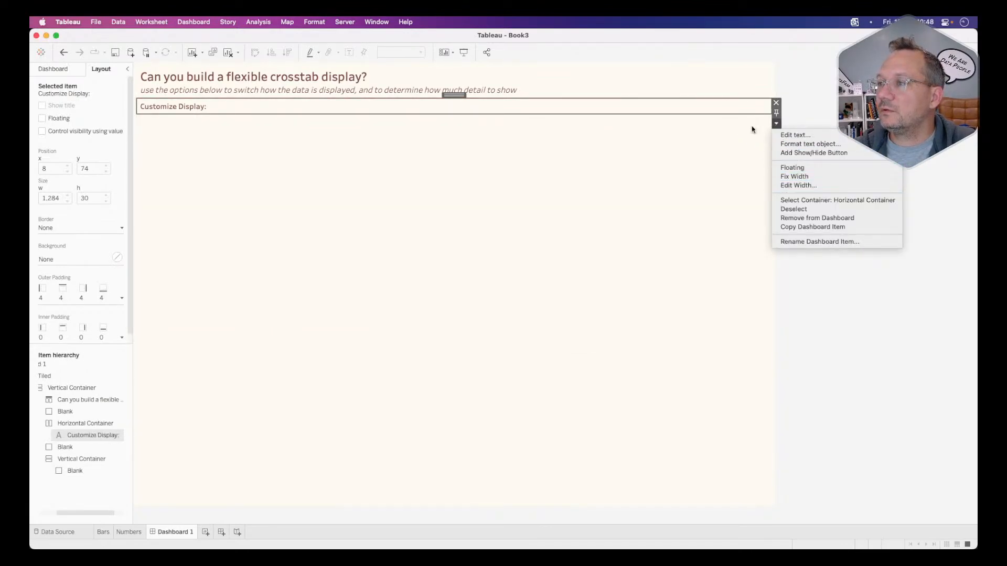
{"action": "left_click", "coordinate": [452, 94]}
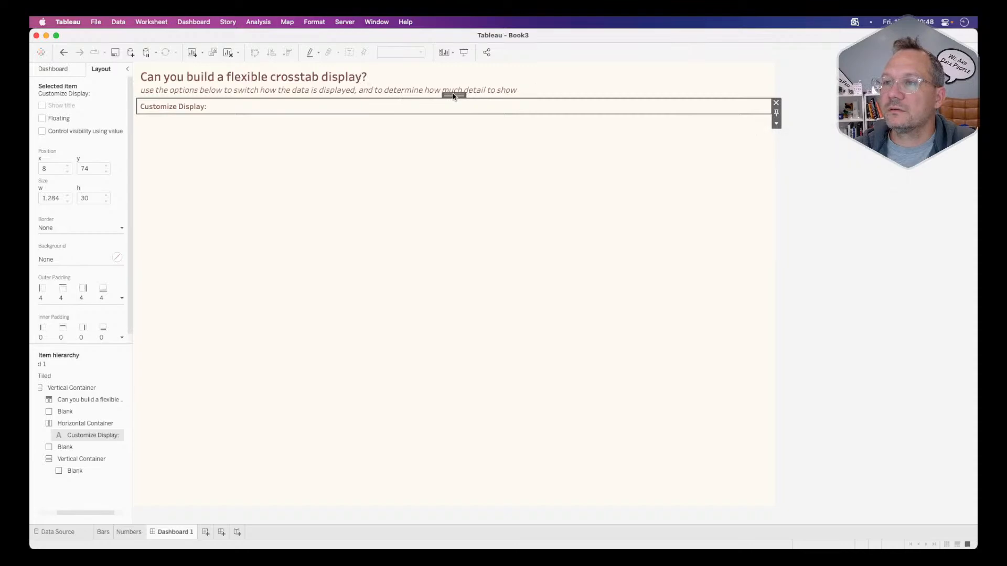
{"action": "double_click", "coordinate": [452, 93]}
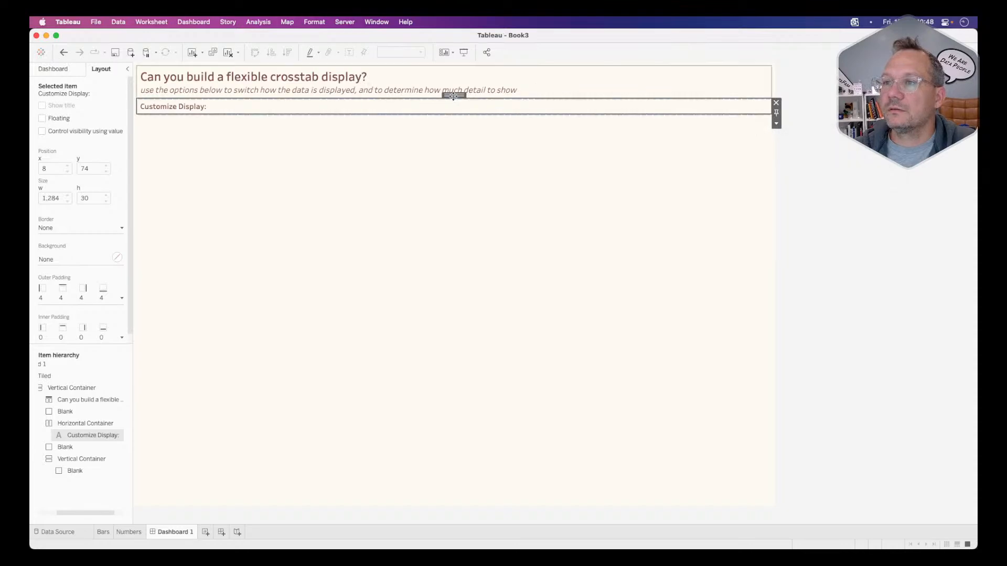
{"action": "left_click", "coordinate": [776, 124]}
{"action": "left_click", "coordinate": [812, 185]}
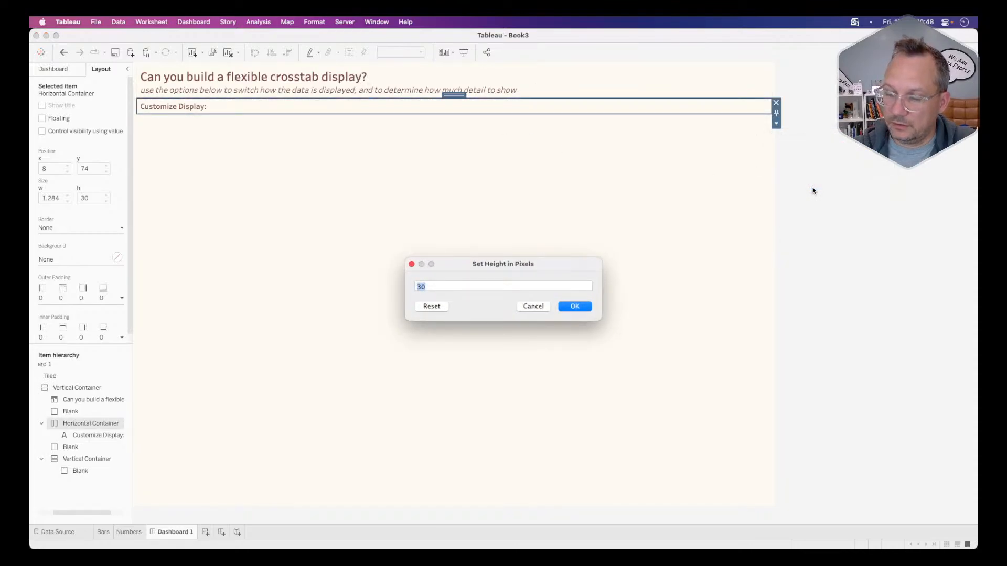
{"action": "type", "text": "6"}
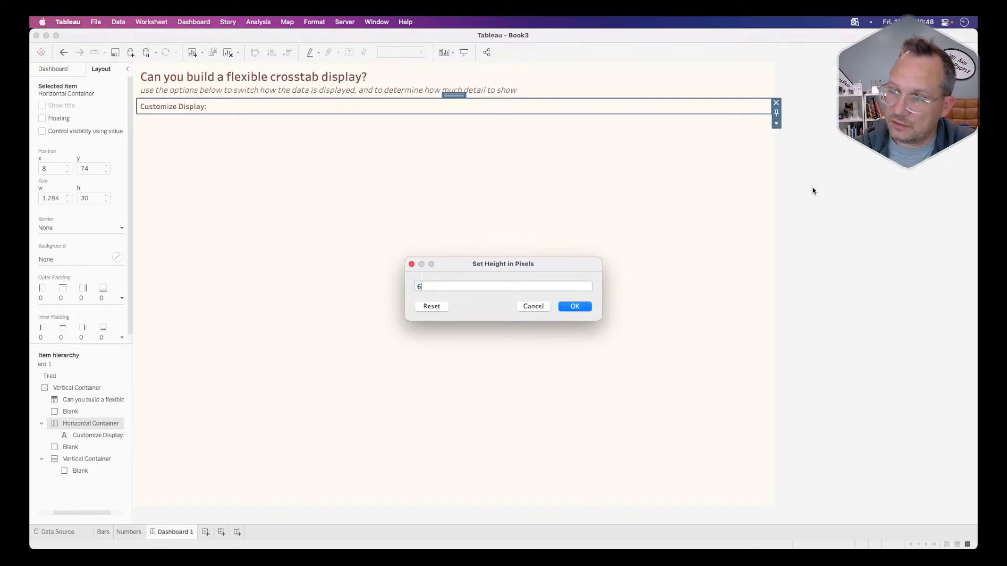
{"action": "type", "text": "0"}
{"action": "key", "text": "Return"}
{"action": "left_click", "coordinate": [812, 189]}
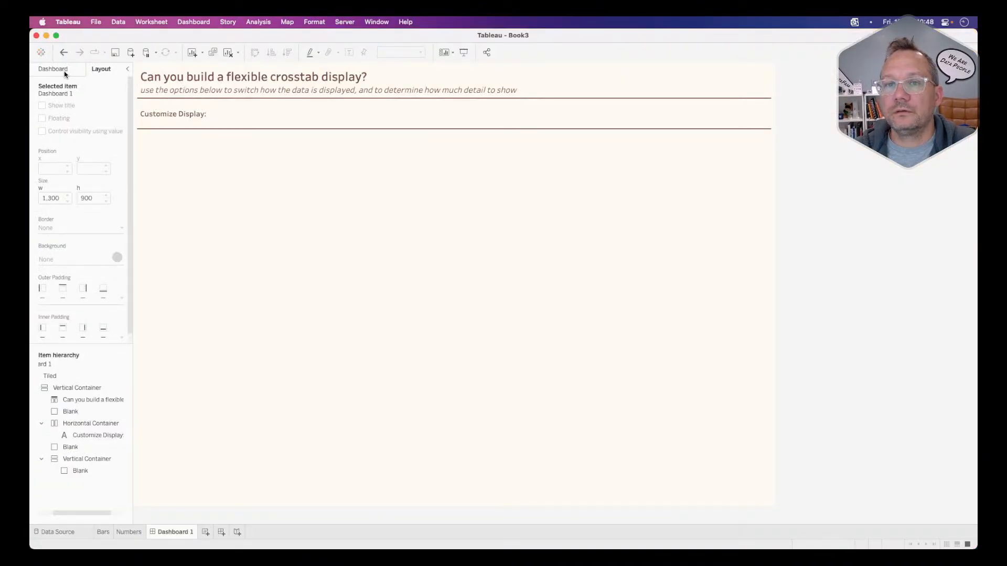
Place the Bars worksheet in the vertical container beneath the lower divider line
{"action": "left_click", "coordinate": [63, 71]}
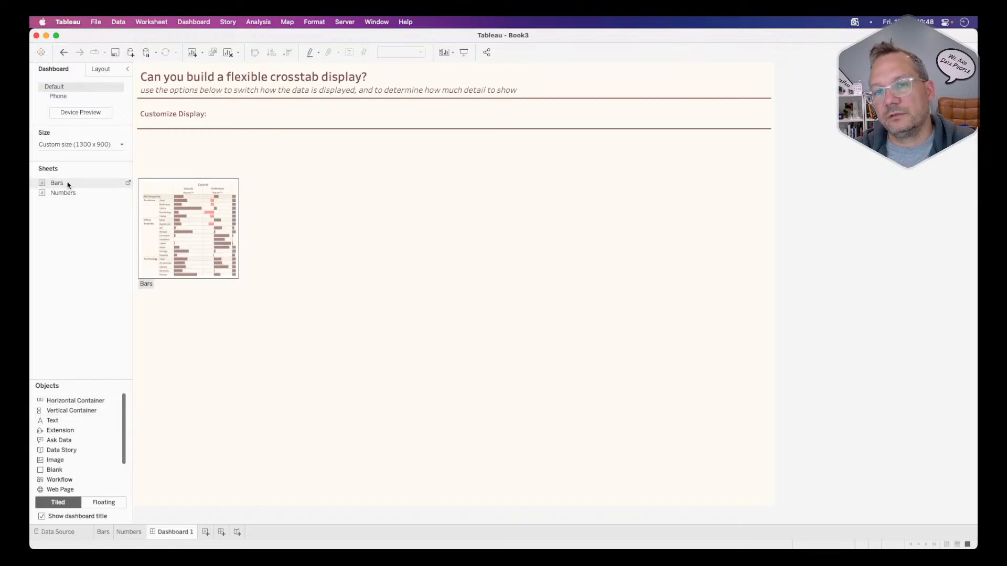
{"action": "mouse_move", "coordinate": [69, 193]}
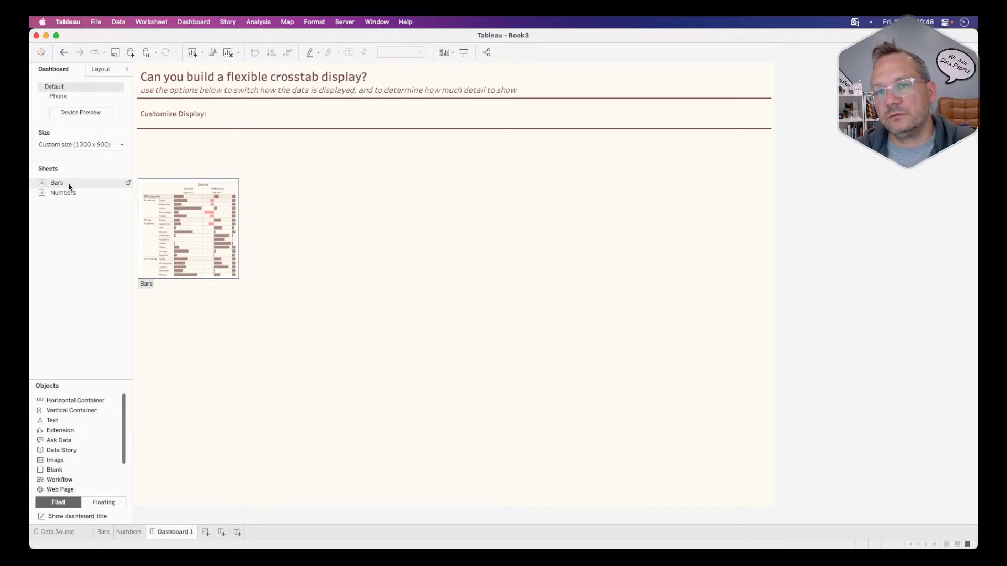
{"action": "left_click_drag", "start_coordinate": [69, 186], "coordinate": [362, 236]}
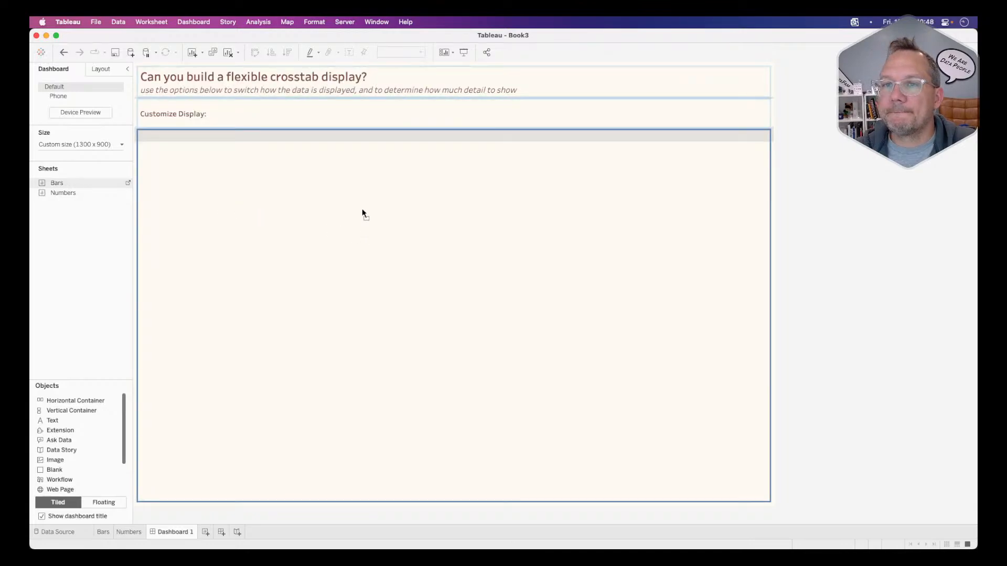
{"action": "left_click_drag", "start_coordinate": [363, 186], "coordinate": [362, 187]}
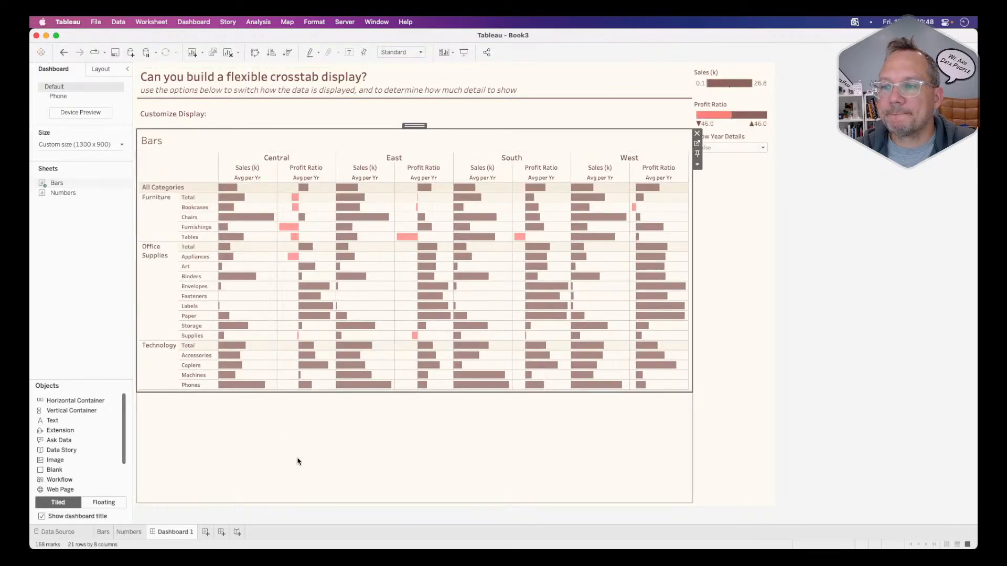
Add the Numbers worksheet below Bars on the dashboard and set its fit to Fit Height
{"action": "left_click_drag", "start_coordinate": [62, 193], "coordinate": [306, 430]}
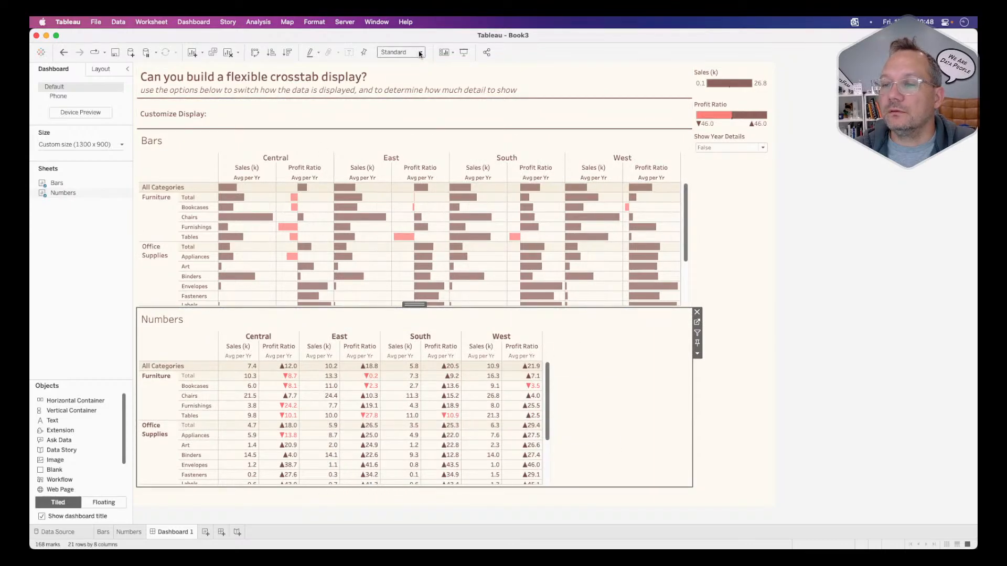
{"action": "left_click", "coordinate": [403, 53]}
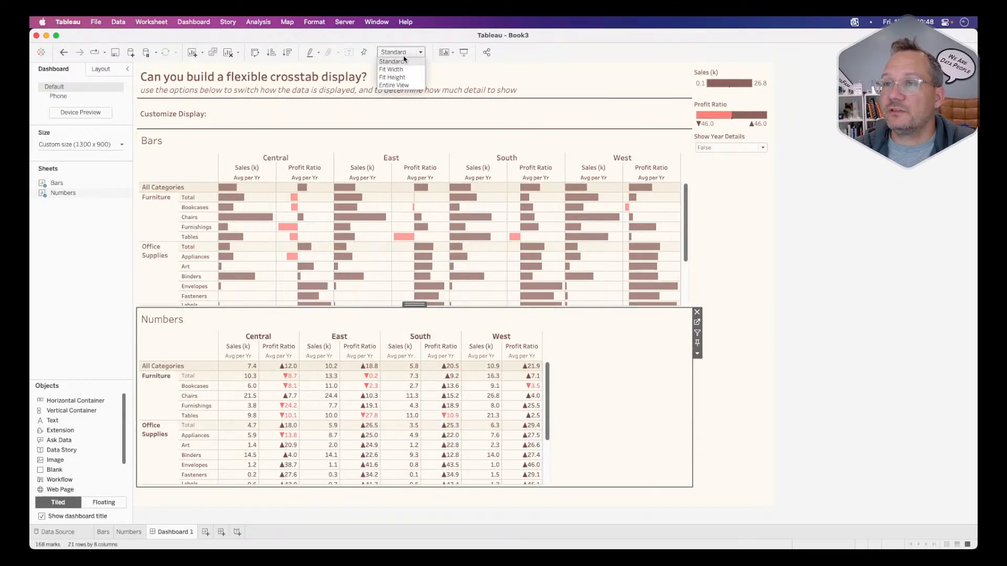
{"action": "left_click", "coordinate": [393, 77]}
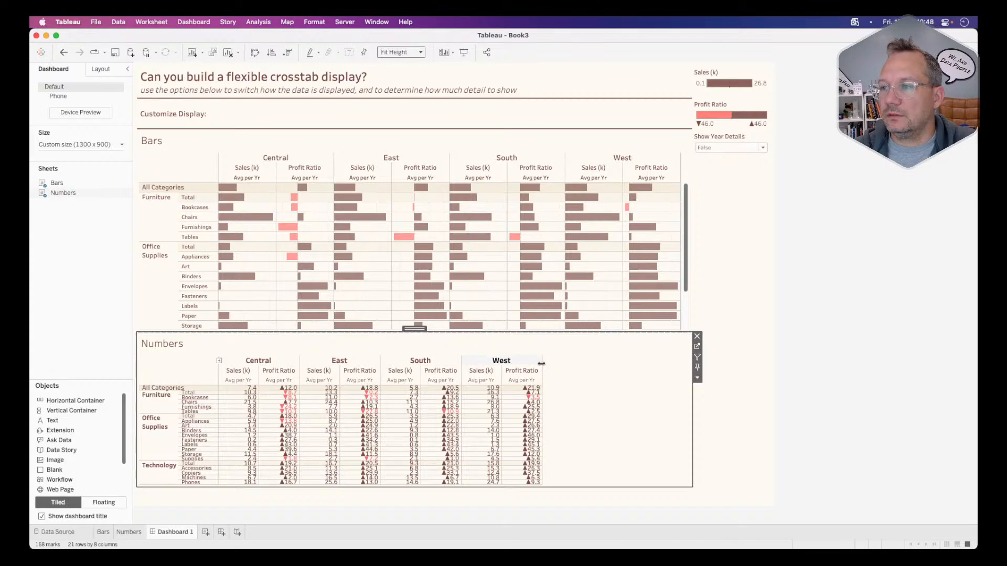
Switch to Arc and examine the reference dashboard's Numbers layout with Show Year Details set to True and to False
{"action": "key", "text": "super+Tab"}
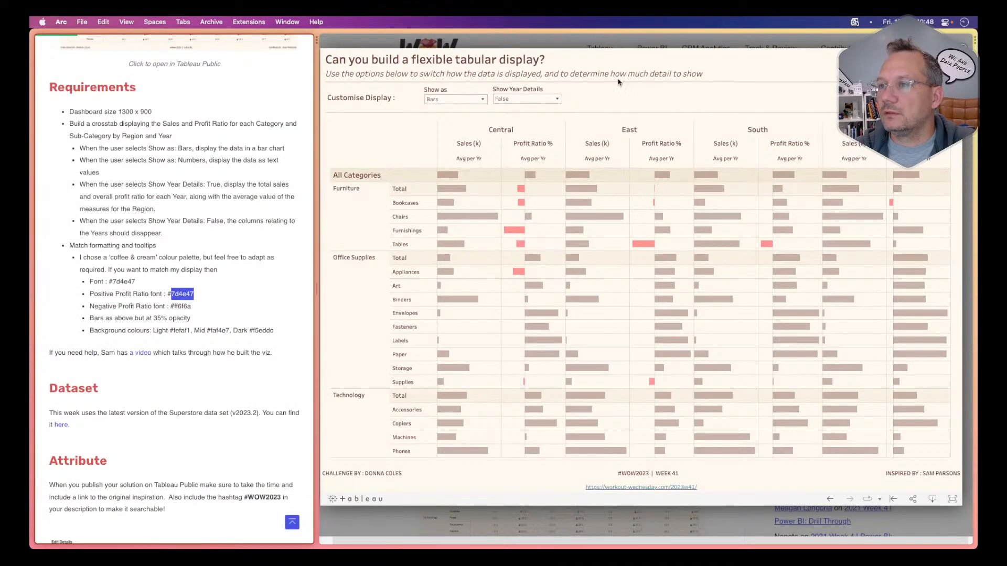
{"action": "left_click", "coordinate": [460, 98]}
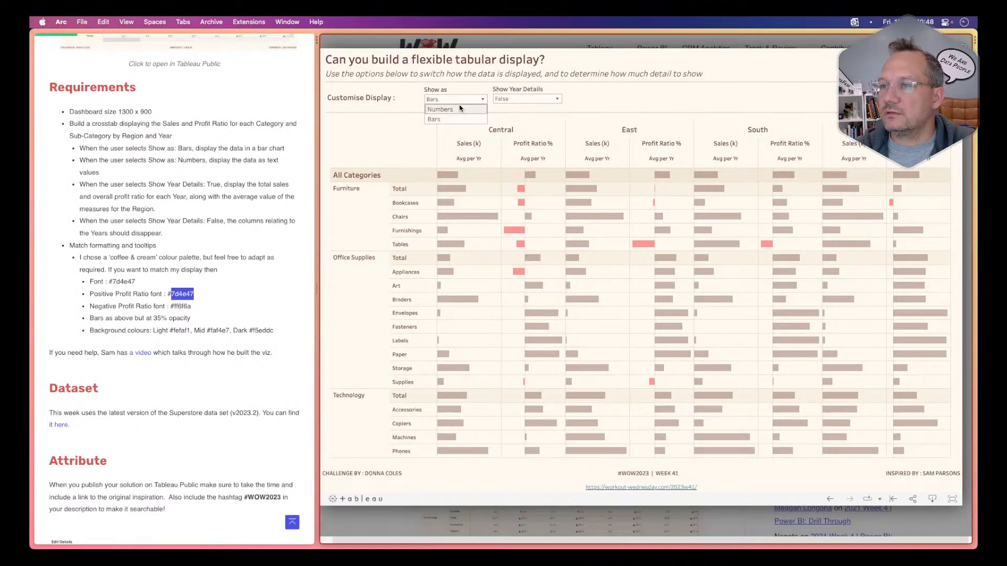
{"action": "left_click", "coordinate": [456, 112]}
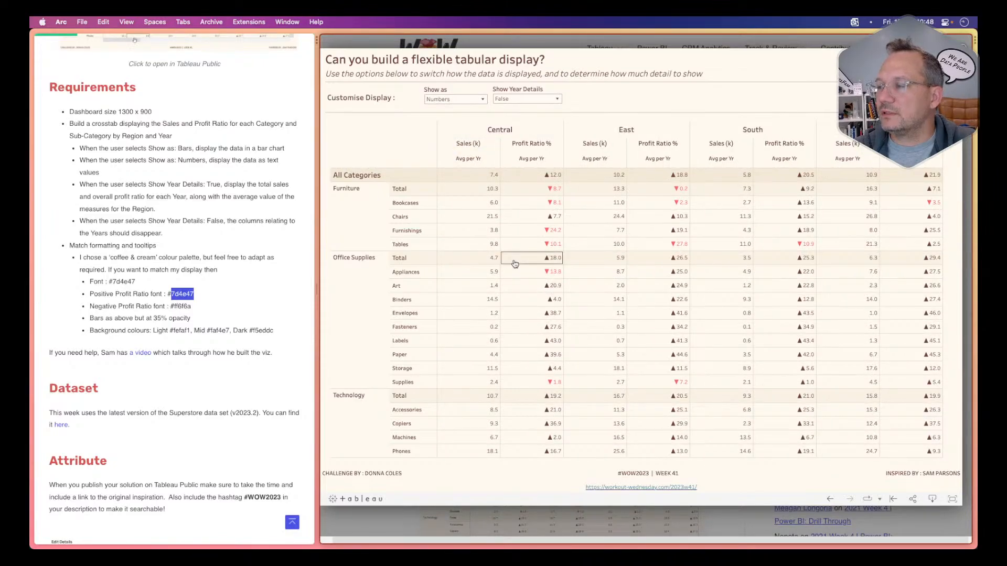
{"action": "left_click", "coordinate": [528, 99]}
{"action": "left_click", "coordinate": [525, 111]}
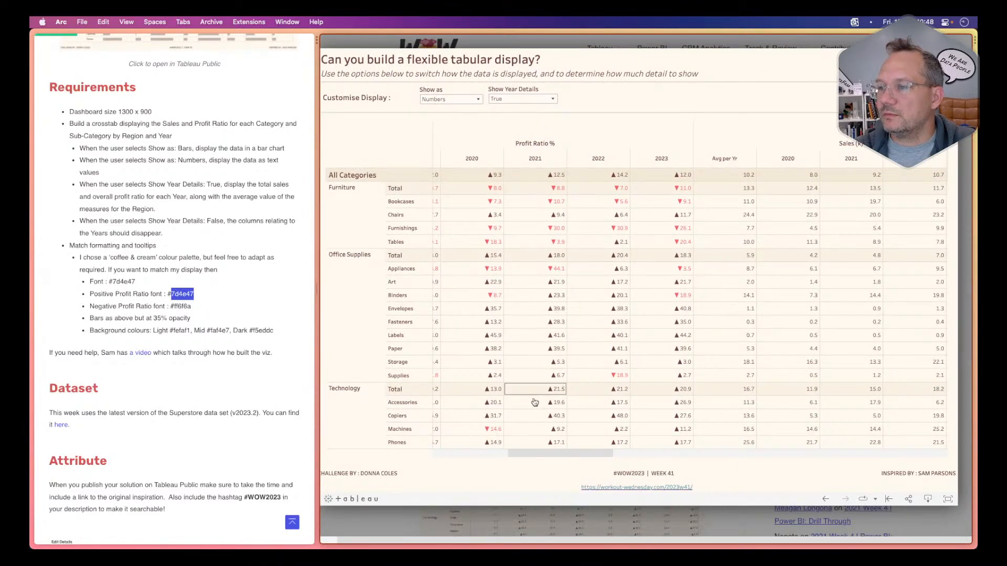
{"action": "left_click_drag", "start_coordinate": [544, 456], "coordinate": [469, 456]}
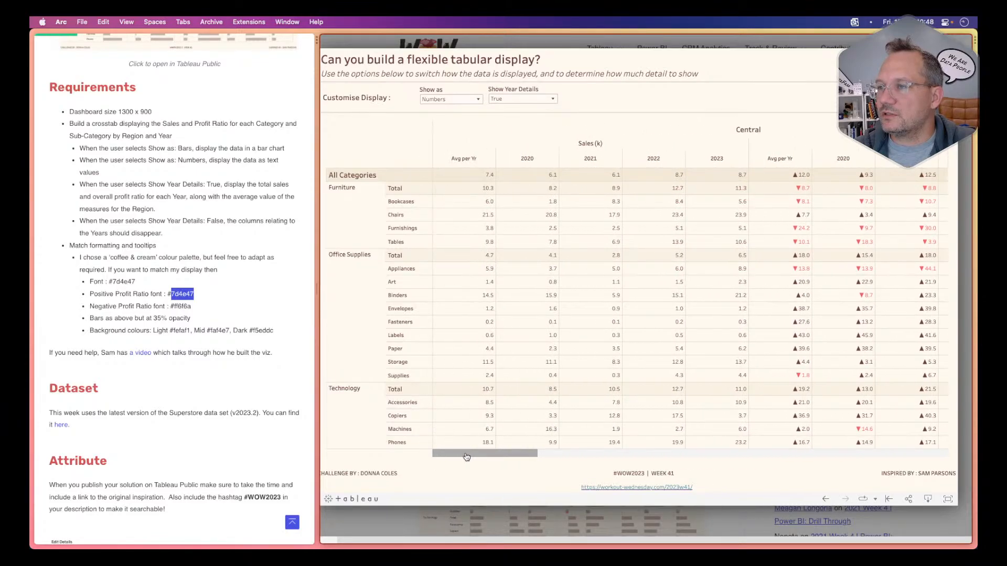
{"action": "left_click", "coordinate": [501, 100]}
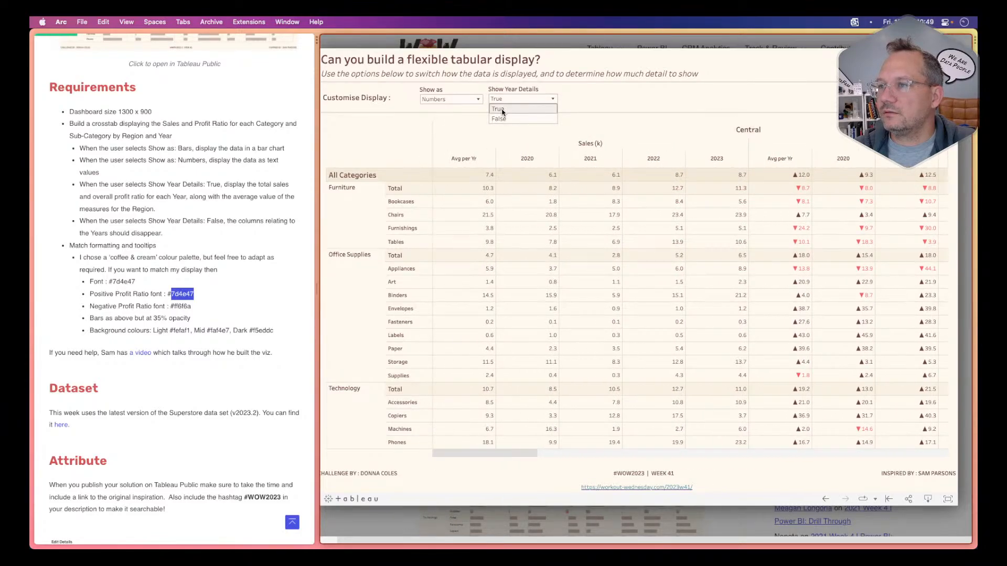
{"action": "left_click", "coordinate": [502, 110]}
{"action": "left_click", "coordinate": [504, 98]}
{"action": "left_click", "coordinate": [501, 117]}
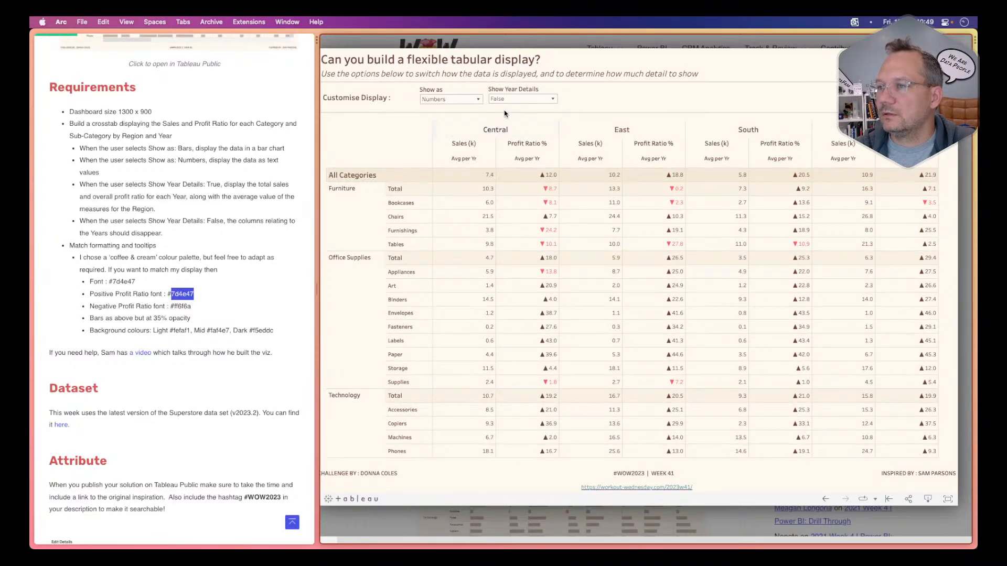
Examine the reference dashboard with Show Year Details set to True, and as Bars with Show Year Details set to False
{"action": "left_click", "coordinate": [506, 101]}
{"action": "left_click", "coordinate": [506, 110]}
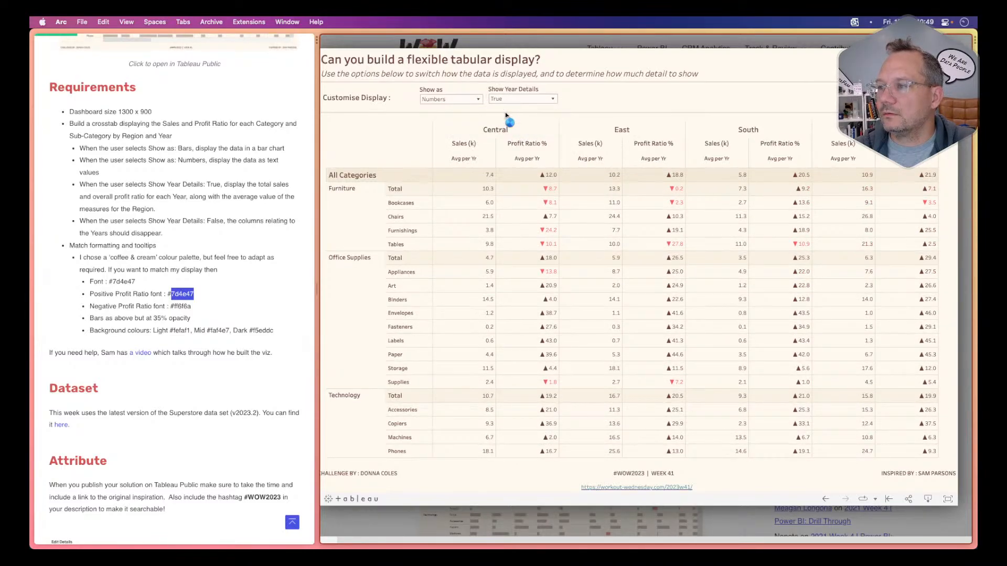
{"action": "left_click", "coordinate": [443, 99]}
{"action": "left_click", "coordinate": [441, 117]}
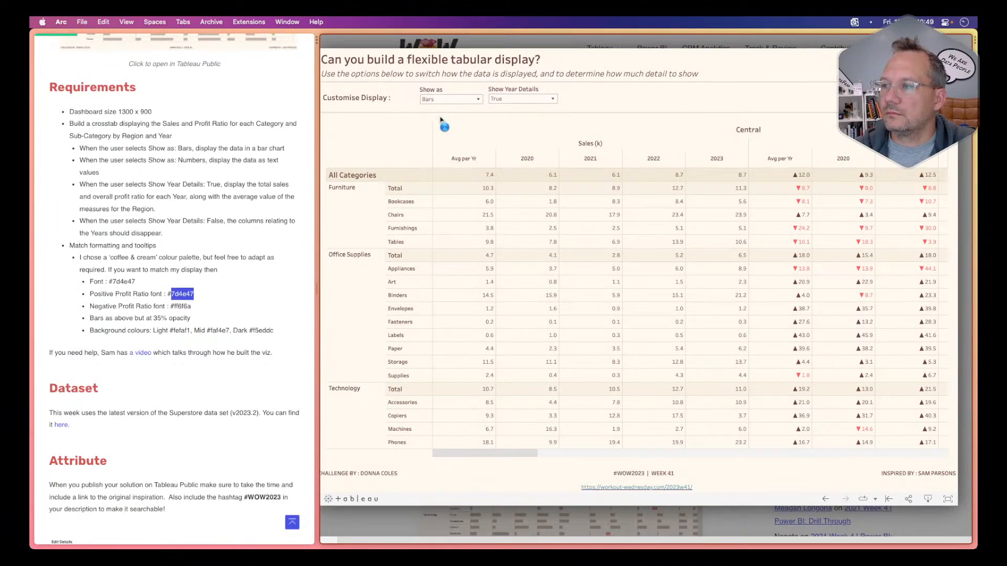
{"action": "left_click", "coordinate": [496, 99]}
{"action": "left_click", "coordinate": [501, 118]}
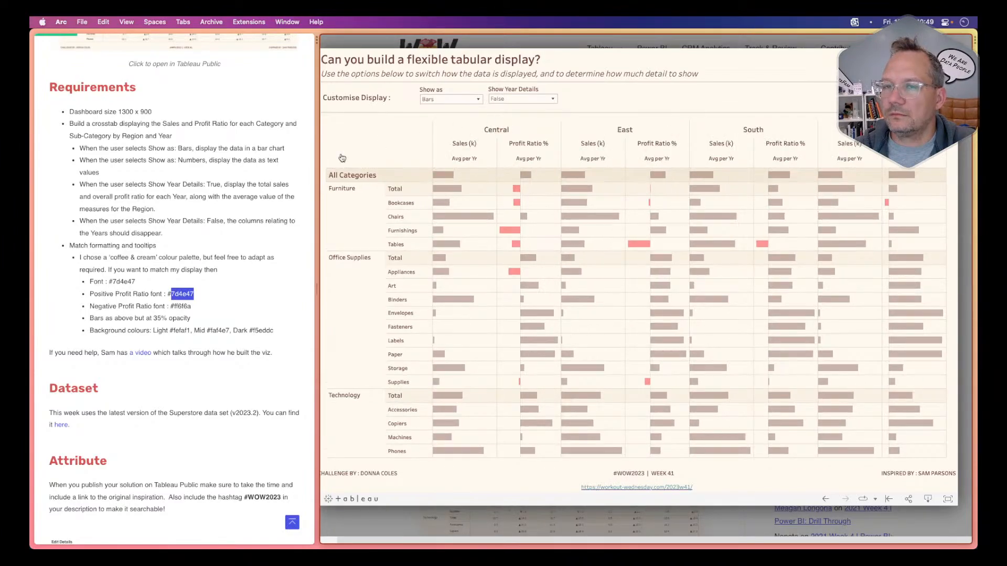
Switch to Tableau and set both the Numbers and Bars worksheets on the dashboard to Fit Height
{"action": "key", "text": "super+Tab"}
{"action": "left_click", "coordinate": [403, 52]}
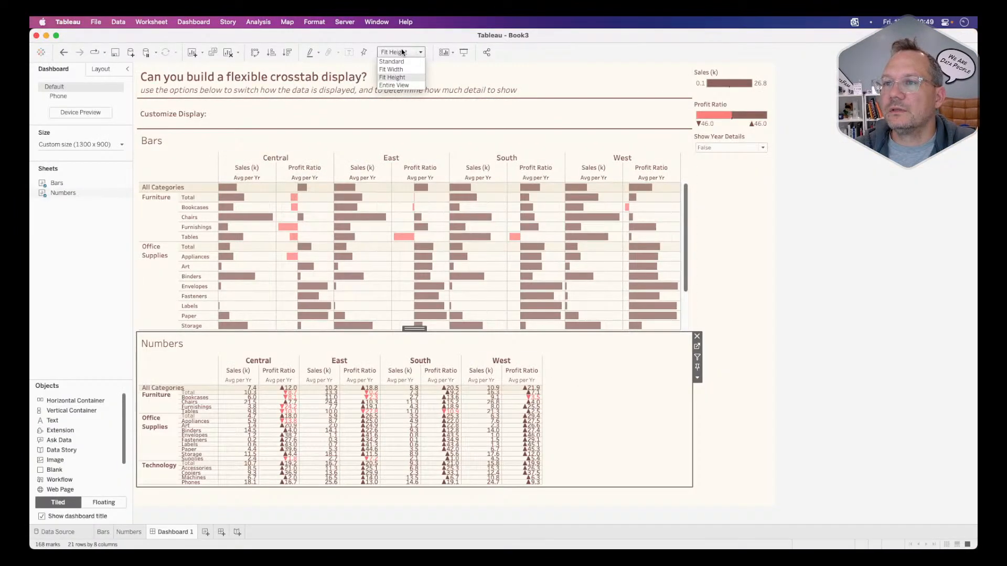
{"action": "left_click", "coordinate": [392, 61]}
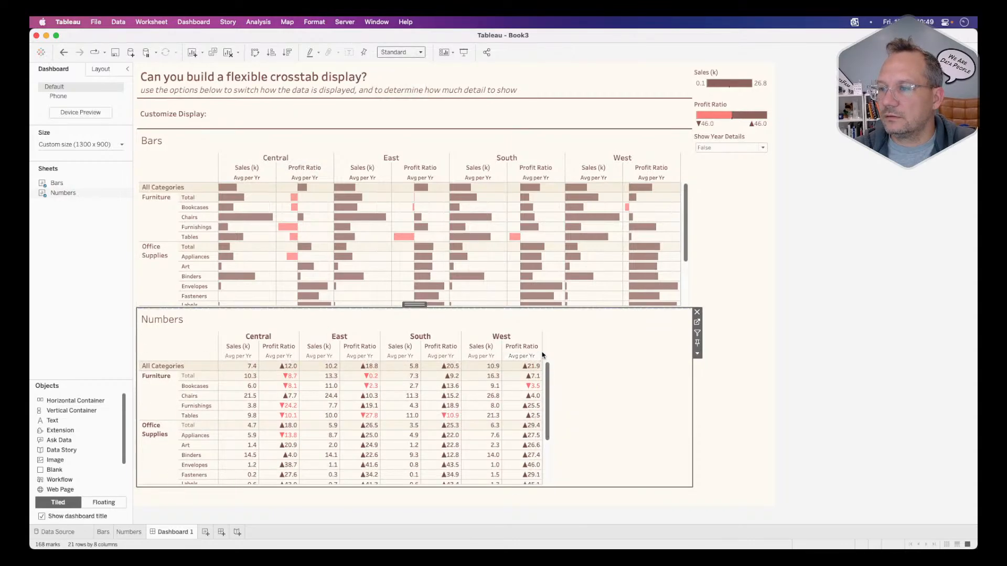
{"action": "left_click", "coordinate": [414, 53]}
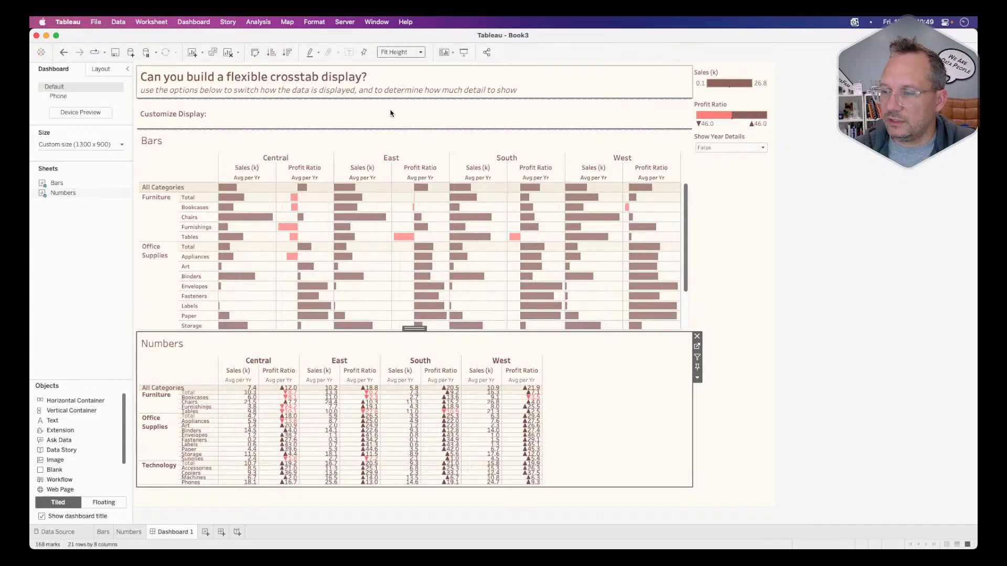
{"action": "left_click", "coordinate": [676, 142]}
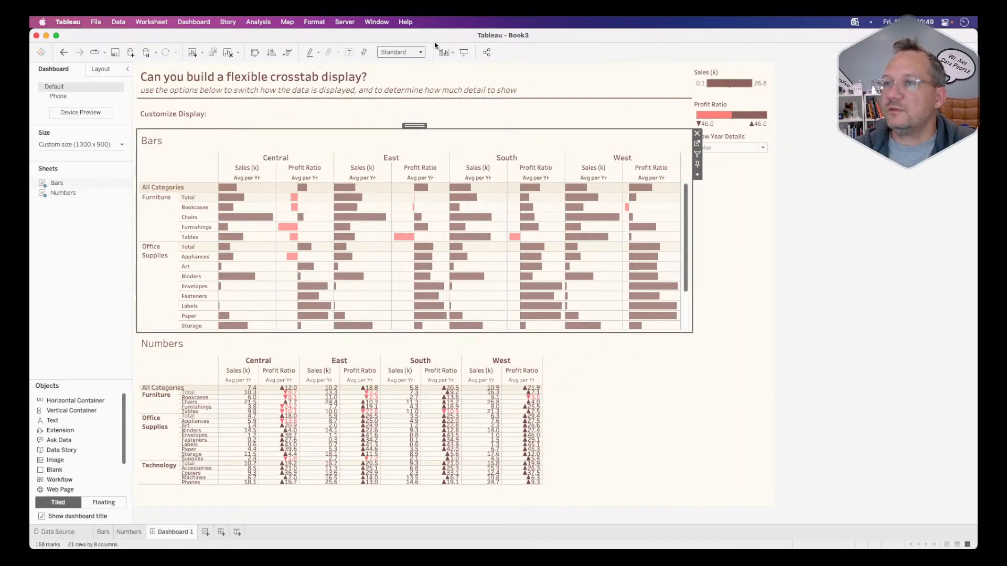
{"action": "left_click", "coordinate": [410, 52]}
{"action": "left_click", "coordinate": [392, 77]}
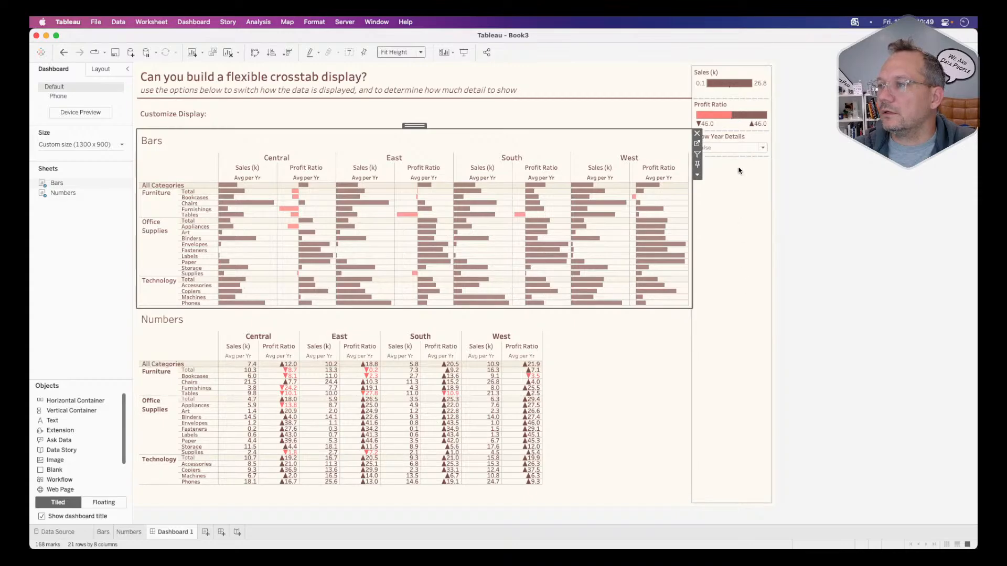
Move the Show Year Details control into the "Customize Display:" container and add the Show as parameter control ahead of it
{"action": "left_click", "coordinate": [731, 141]}
{"action": "left_click_drag", "start_coordinate": [733, 129], "coordinate": [377, 112]}
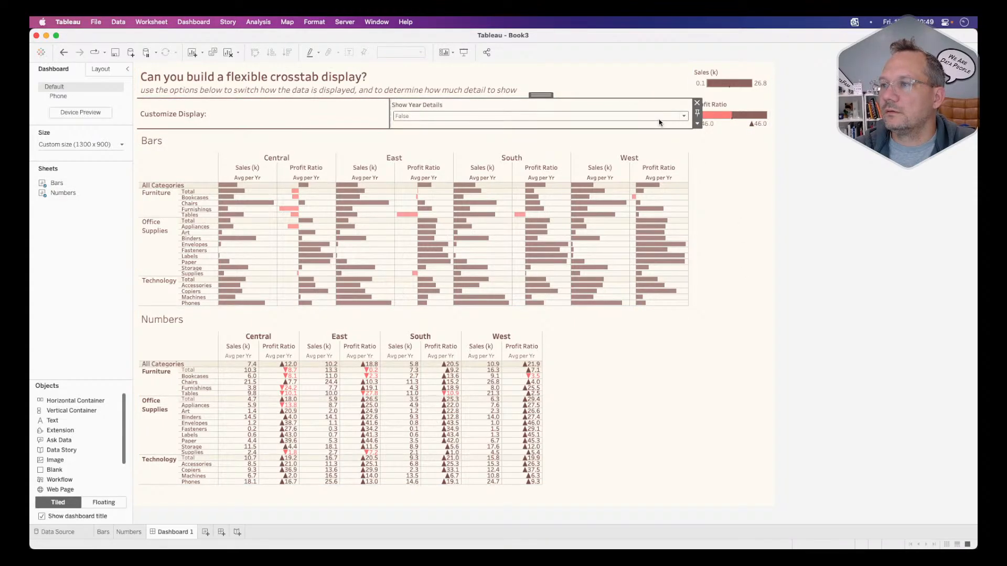
{"action": "left_click", "coordinate": [688, 135]}
{"action": "left_click", "coordinate": [697, 175]}
{"action": "mouse_move", "coordinate": [726, 258]}
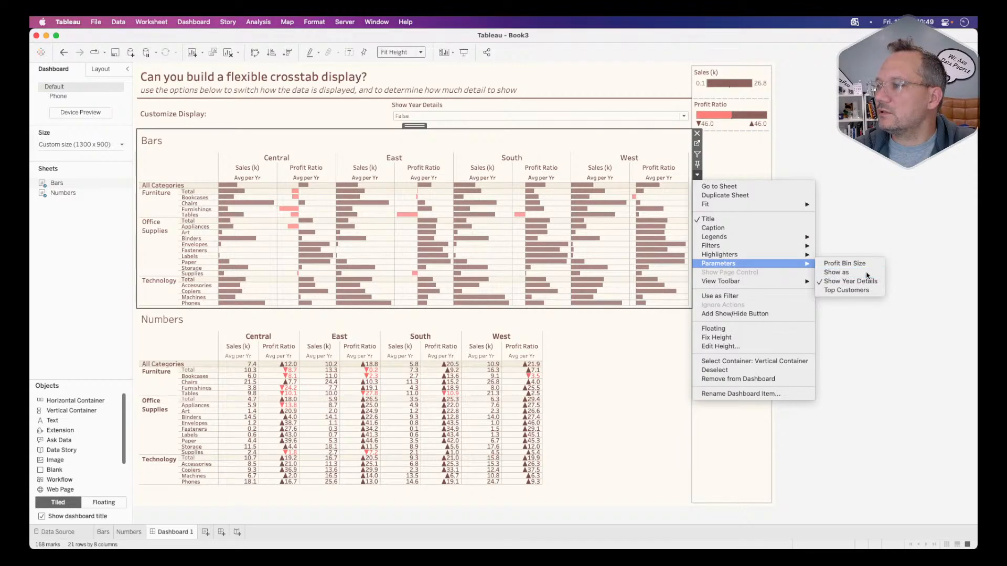
{"action": "left_click", "coordinate": [866, 274]}
{"action": "left_click", "coordinate": [531, 109]}
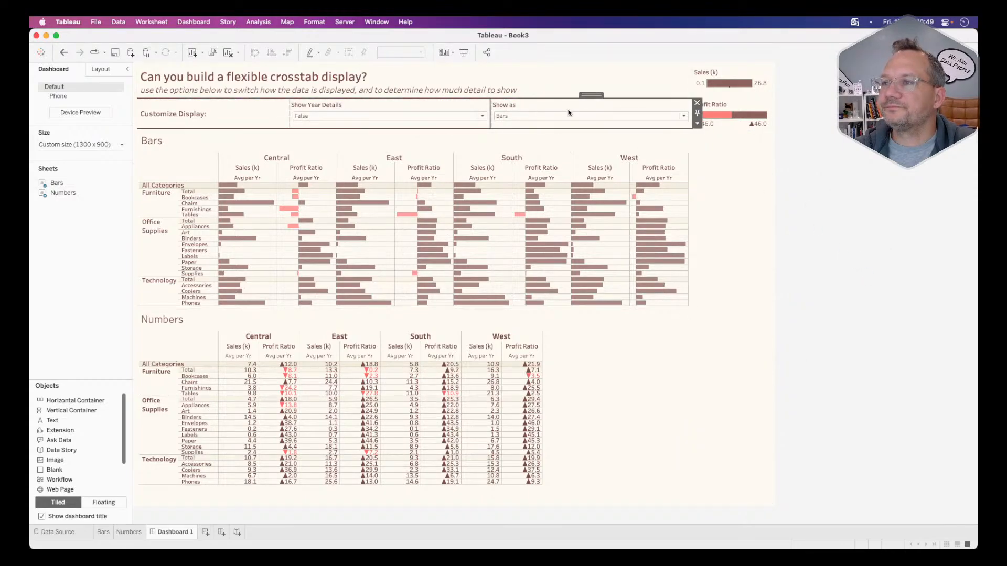
{"action": "left_click_drag", "start_coordinate": [594, 99], "coordinate": [211, 115]}
{"action": "left_click", "coordinate": [272, 114]}
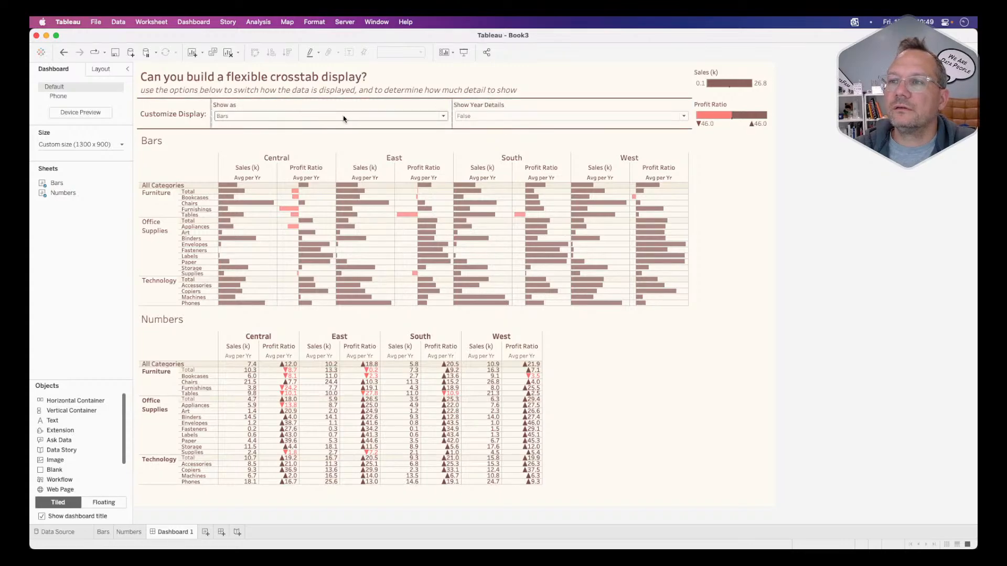
Narrow the Show as control, then add a blank after Show Year Details and widen it to shrink that control
{"action": "left_click", "coordinate": [443, 125]}
{"action": "left_click_drag", "start_coordinate": [452, 125], "coordinate": [294, 125]}
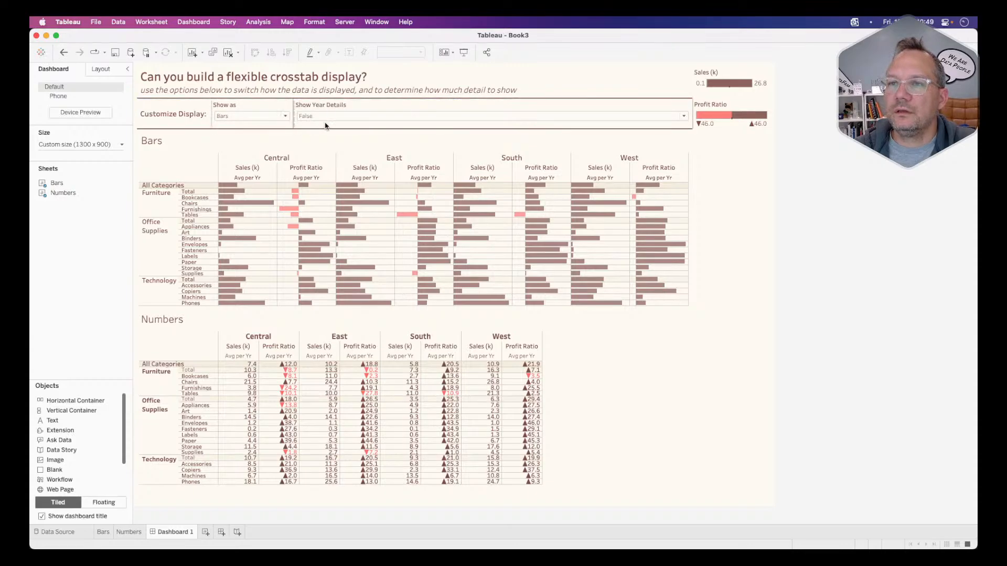
{"action": "left_click", "coordinate": [383, 126]}
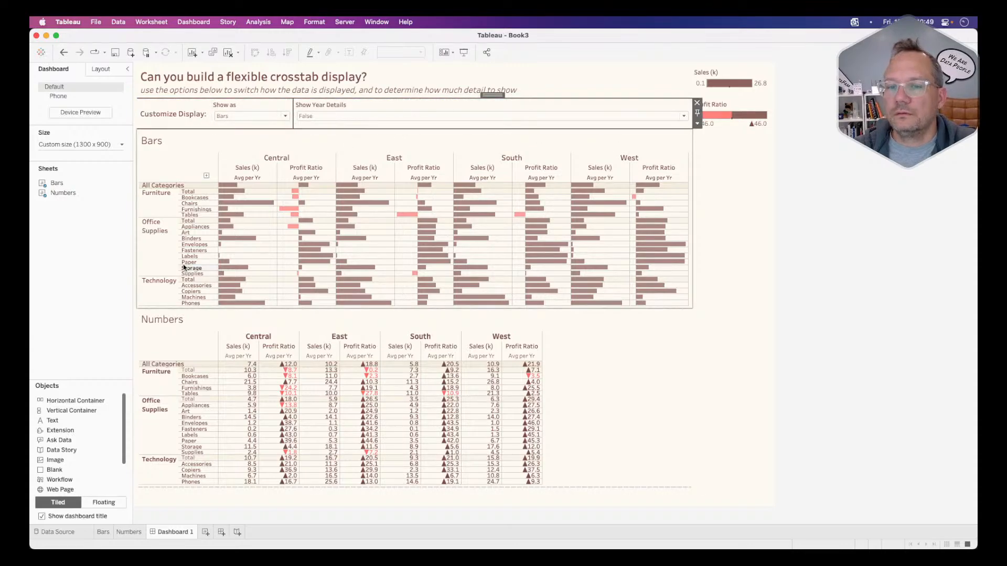
{"action": "left_click_drag", "start_coordinate": [59, 468], "coordinate": [672, 118]}
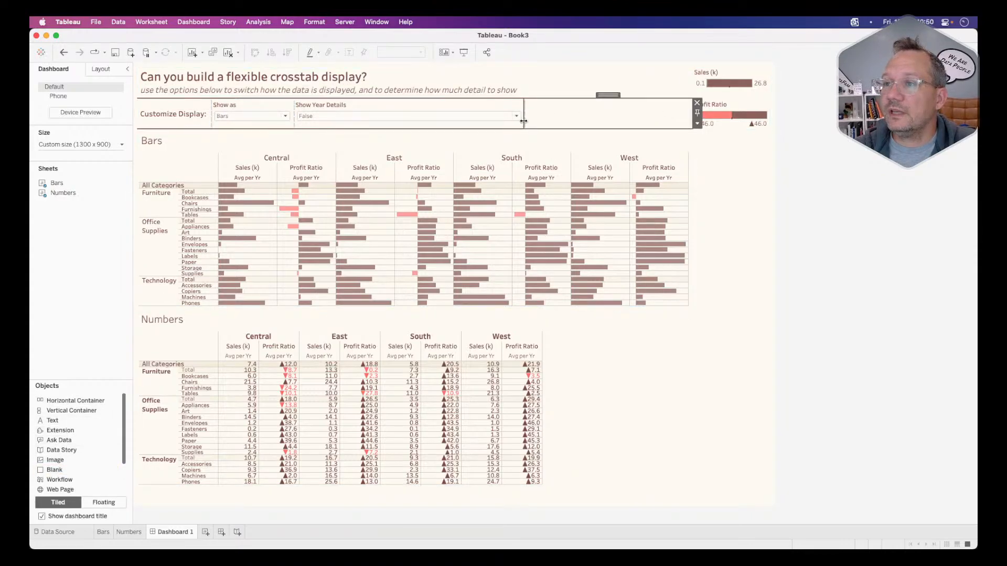
{"action": "left_click_drag", "start_coordinate": [524, 121], "coordinate": [377, 123]}
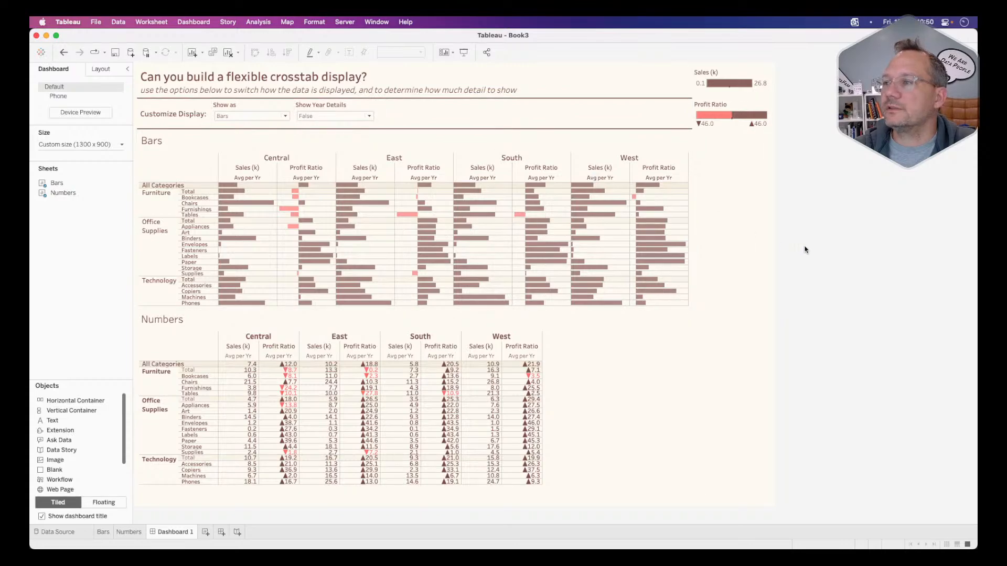
Delete the layout container holding the Sales (k) and Profit Ratio legends from the dashboard
{"action": "left_click", "coordinate": [743, 220]}
{"action": "left_click", "coordinate": [776, 70]}
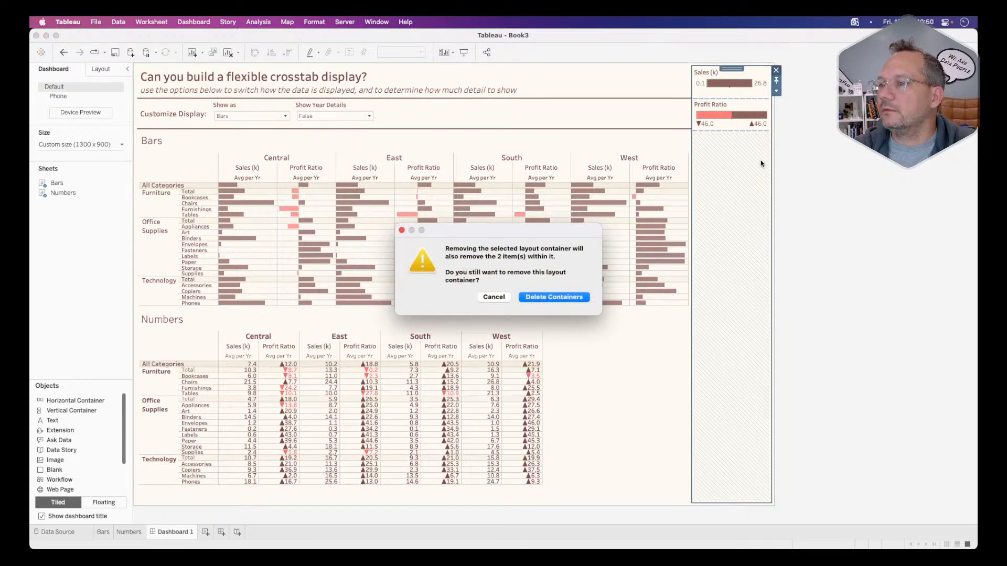
{"action": "left_click", "coordinate": [535, 297]}
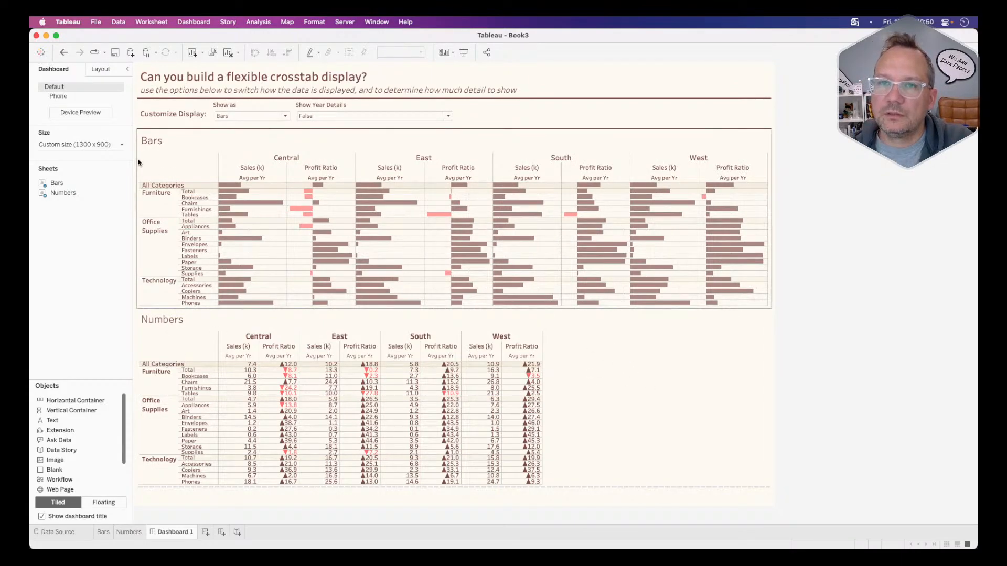
Try to control the Bars worksheet's visibility using the Show as parameter
{"action": "left_click", "coordinate": [102, 69]}
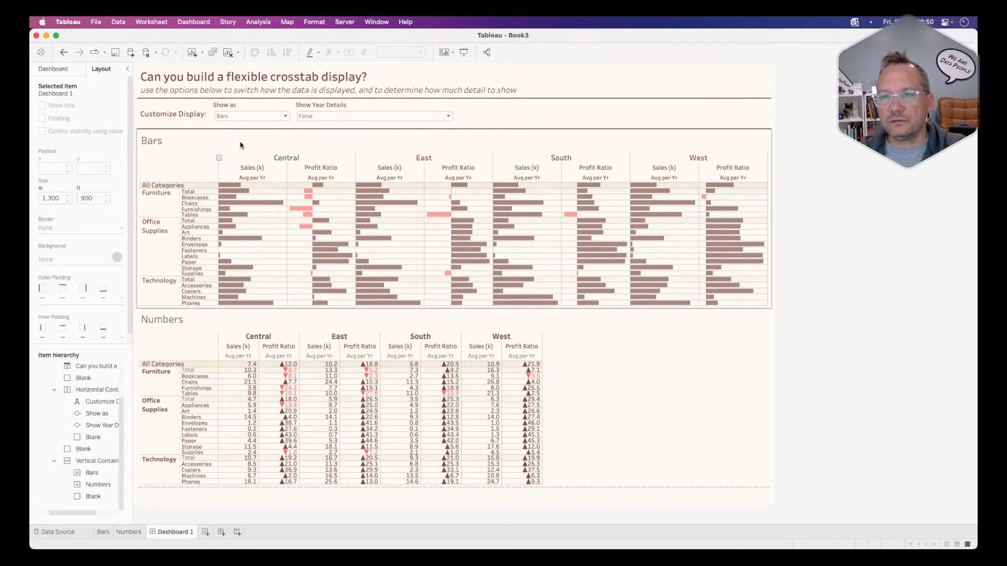
{"action": "left_click", "coordinate": [258, 147]}
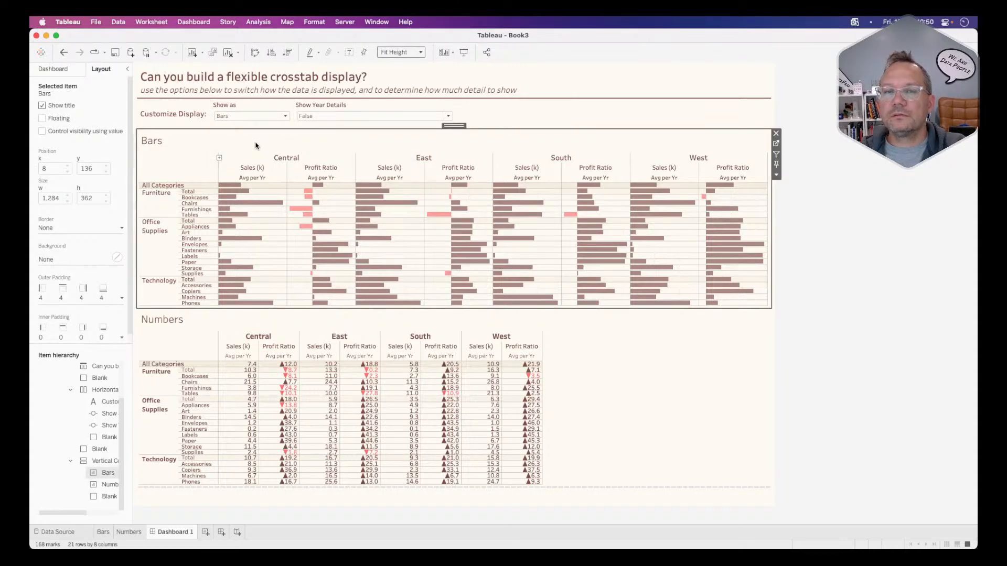
{"action": "left_click", "coordinate": [61, 73]}
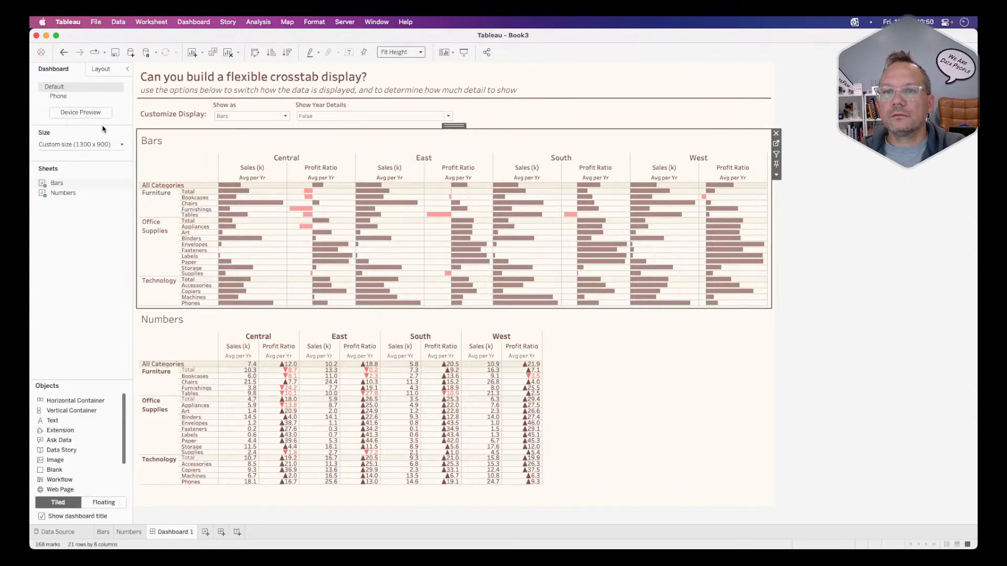
{"action": "left_click", "coordinate": [118, 72]}
{"action": "left_click", "coordinate": [73, 131]}
{"action": "left_click", "coordinate": [72, 144]}
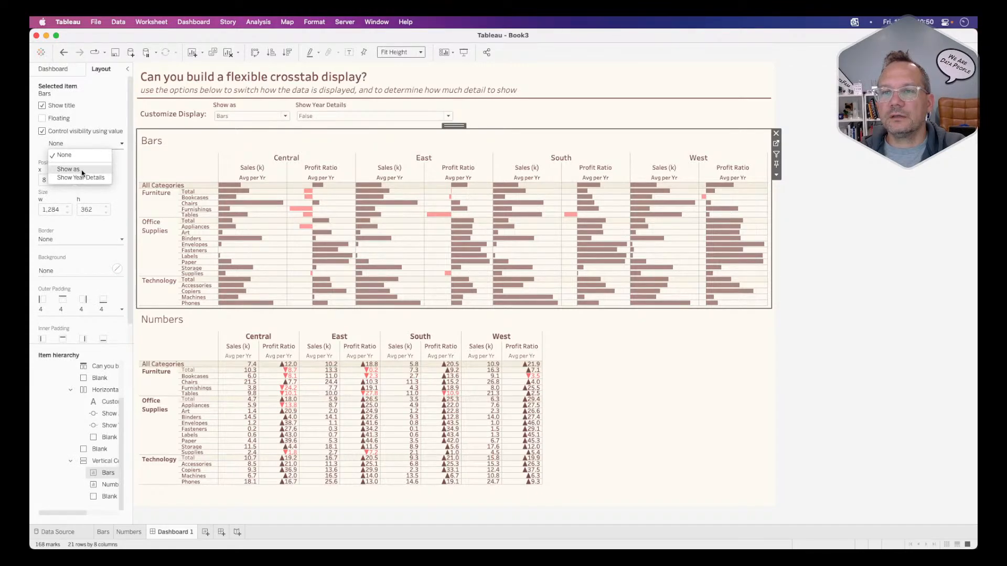
{"action": "left_click", "coordinate": [95, 171]}
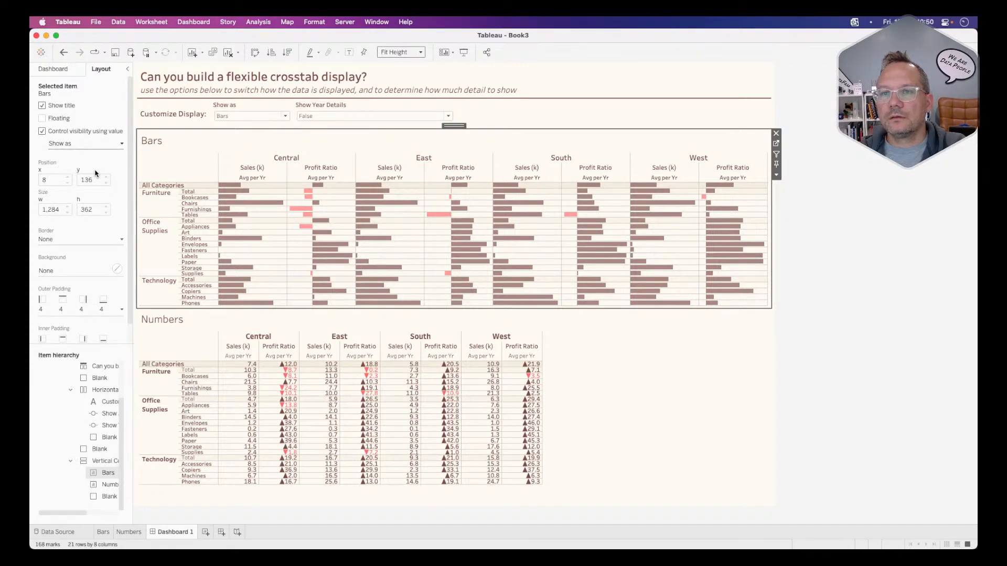
Enable value-controlled visibility for the Numbers worksheet using the Show as parameter
{"action": "left_click", "coordinate": [598, 370]}
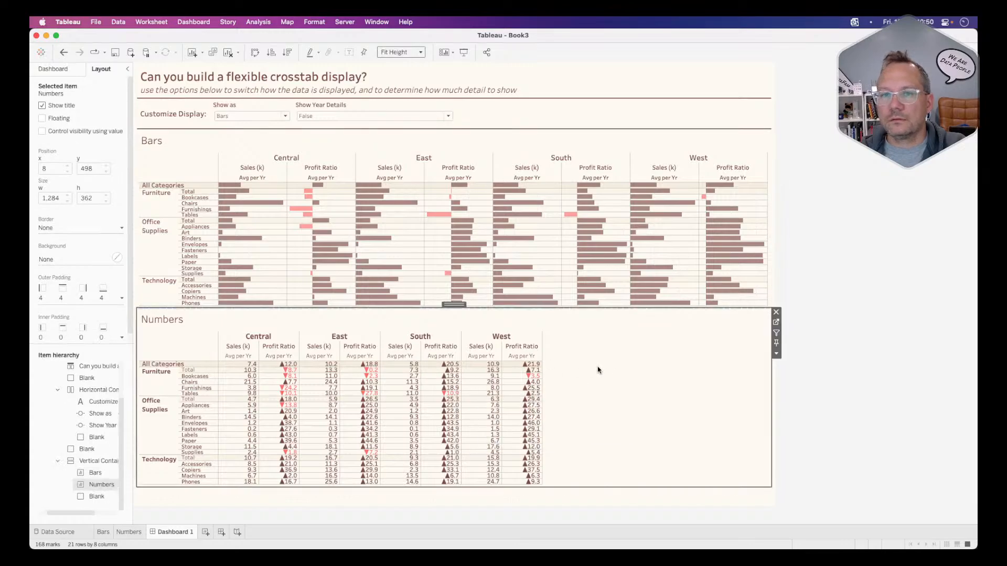
{"action": "left_click", "coordinate": [59, 132]}
{"action": "left_click", "coordinate": [63, 144]}
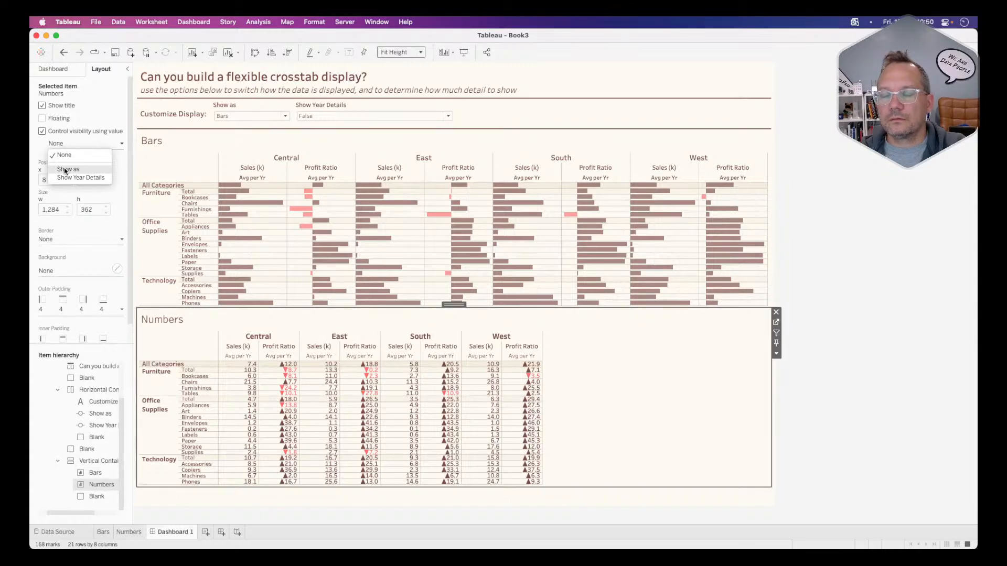
{"action": "left_click", "coordinate": [66, 170]}
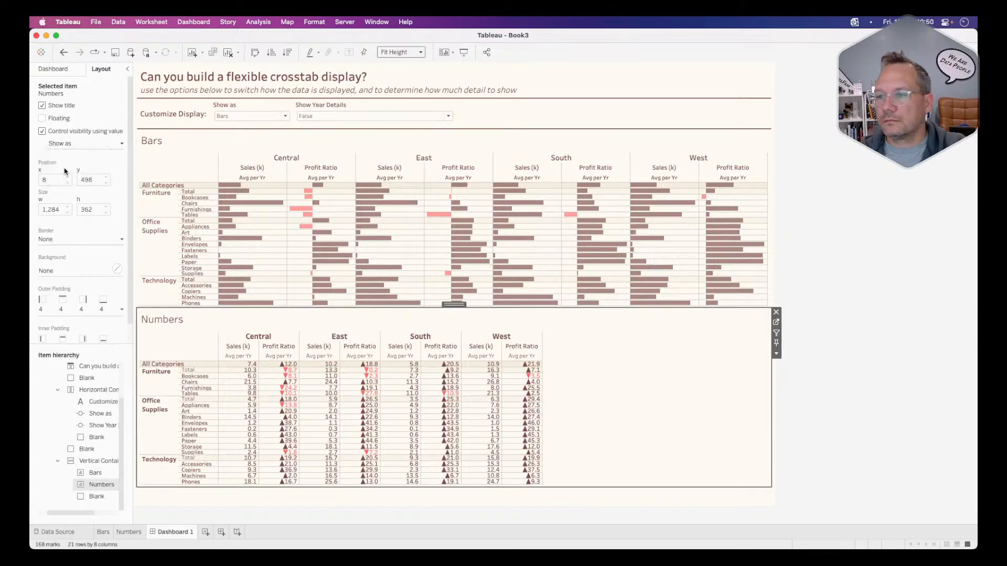
Check the visibility value options for both worksheets and turn off value-controlled visibility for the Bars worksheet
{"action": "left_click", "coordinate": [78, 145]}
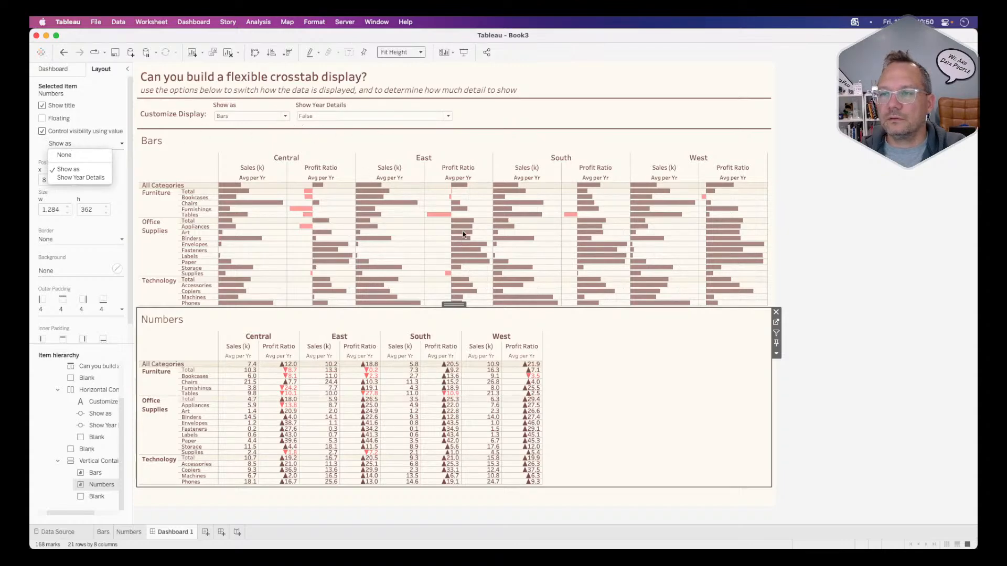
{"action": "left_click", "coordinate": [502, 143]}
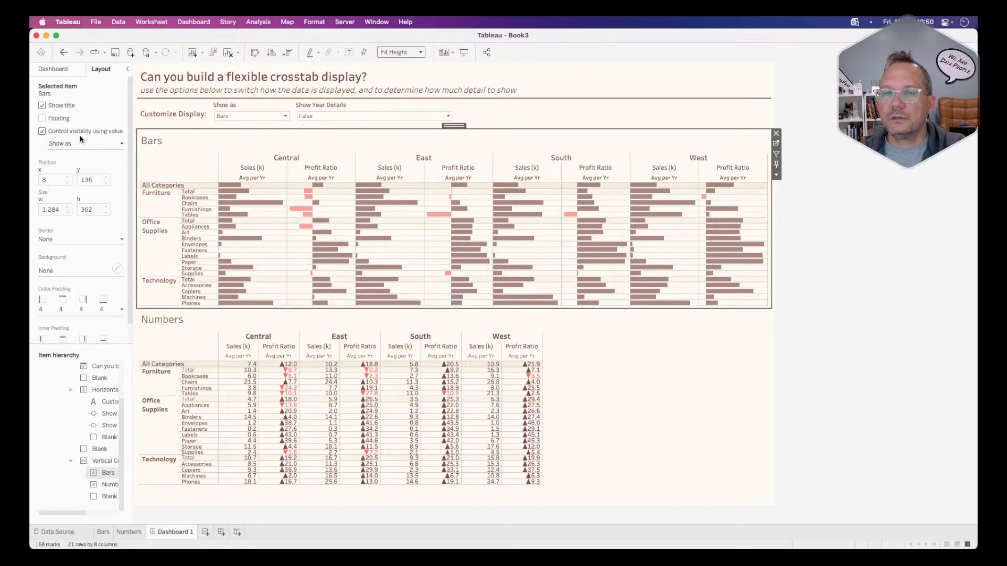
{"action": "left_click", "coordinate": [70, 146]}
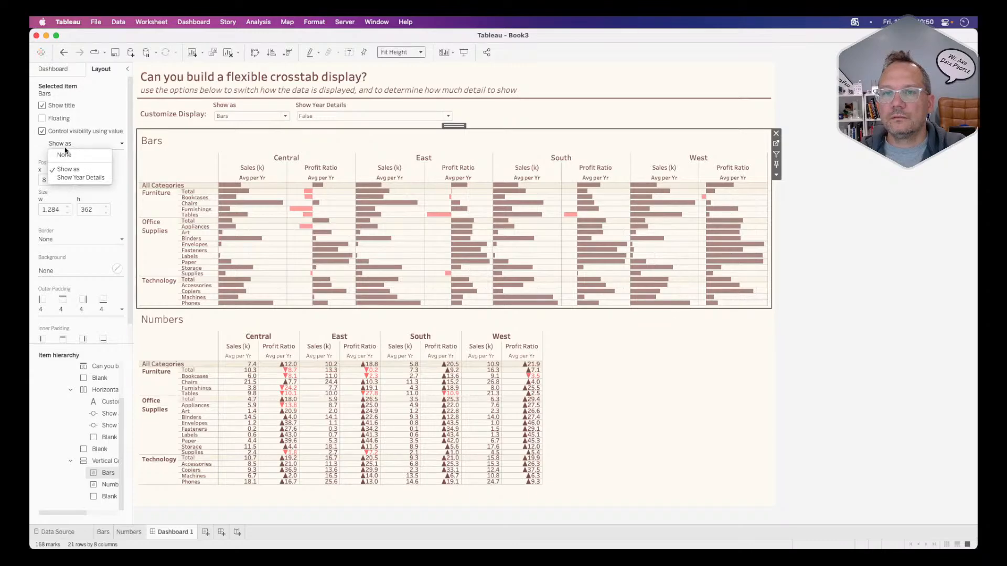
{"action": "left_click", "coordinate": [42, 131]}
Test the worksheets' visibility by switching Show as between Numbers and Bars, leaving it on Numbers
{"action": "left_click", "coordinate": [256, 116]}
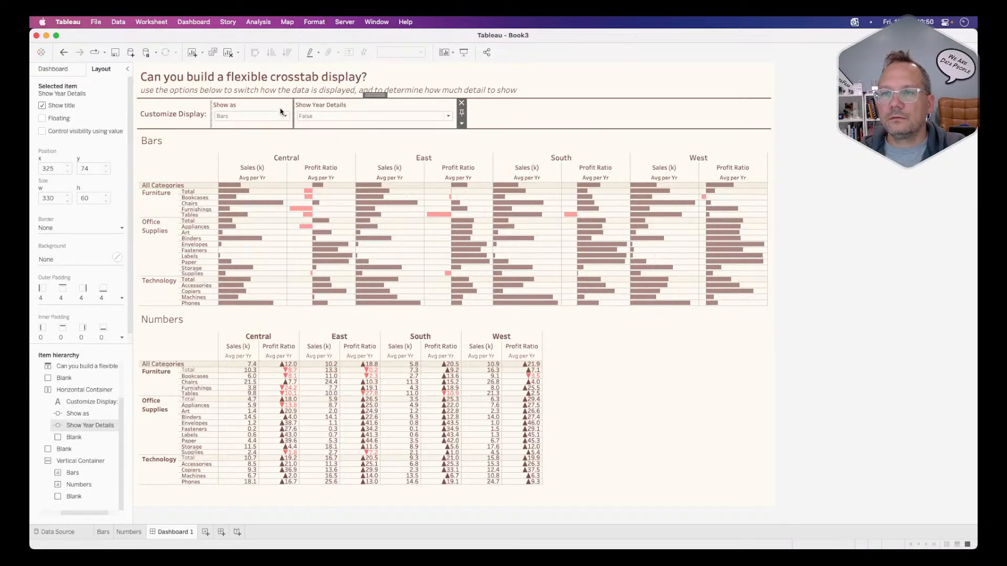
{"action": "left_click", "coordinate": [256, 126]}
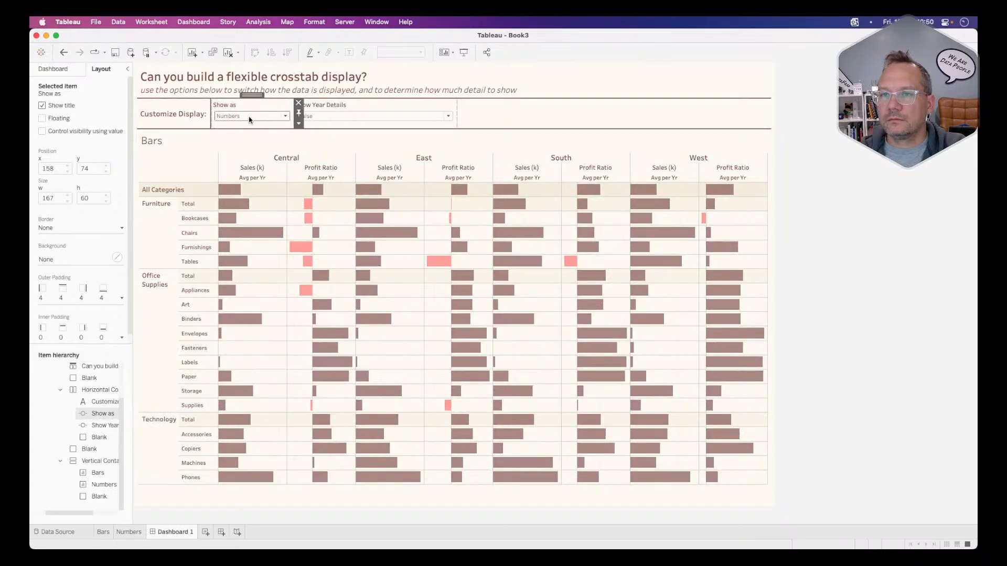
{"action": "left_click", "coordinate": [251, 116]}
{"action": "left_click", "coordinate": [247, 130]}
{"action": "left_click", "coordinate": [246, 116]}
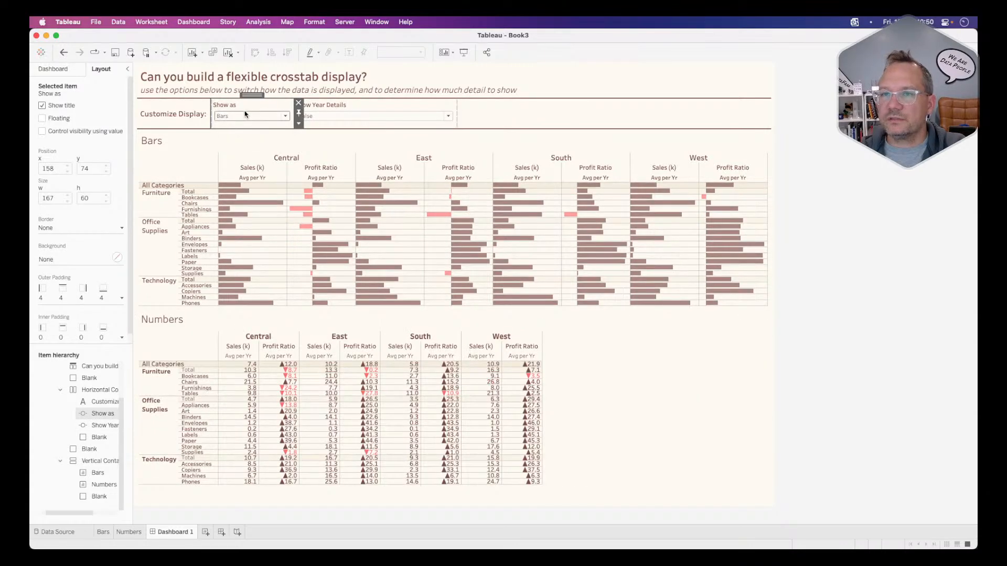
{"action": "left_click", "coordinate": [241, 132]}
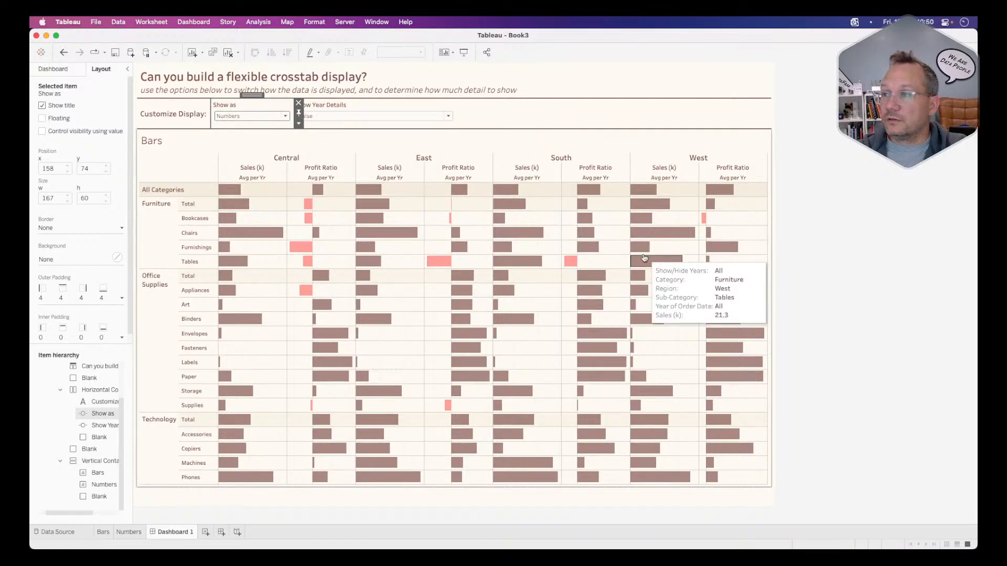
{"action": "left_click", "coordinate": [757, 144]}
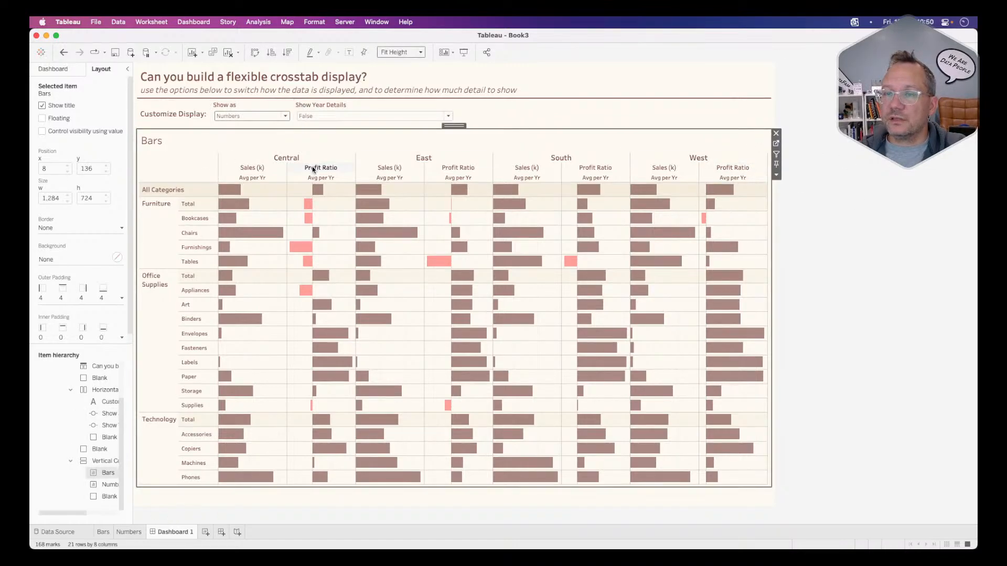
{"action": "left_click", "coordinate": [243, 112]}
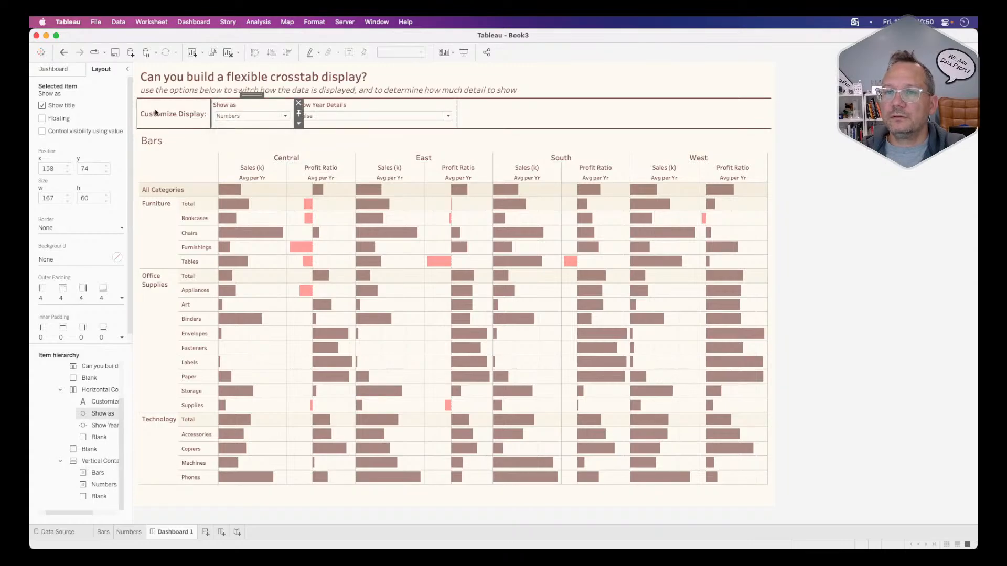
Switch the dashboard's Show as control to Bars
{"action": "left_click", "coordinate": [268, 147]}
{"action": "left_click", "coordinate": [251, 116]}
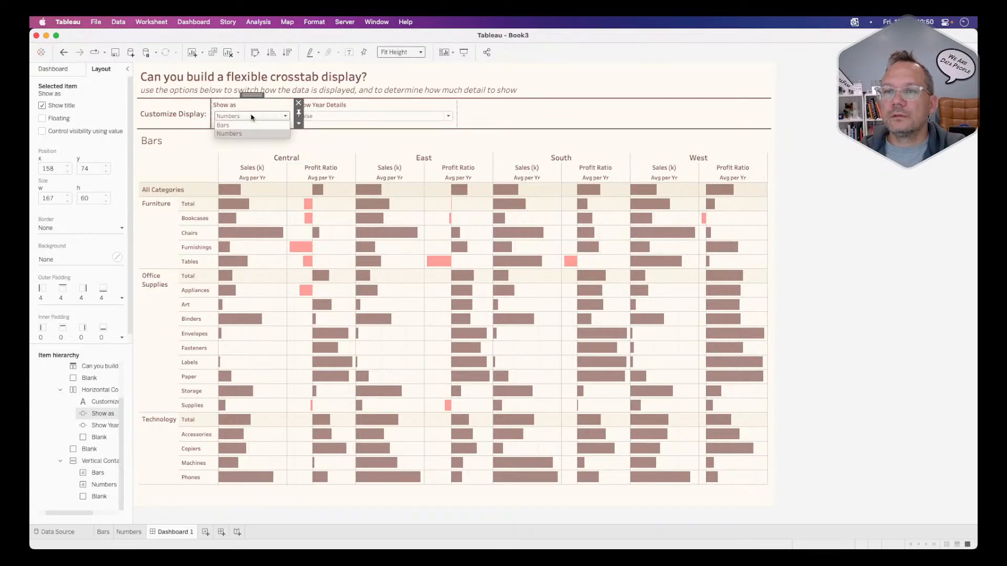
{"action": "left_click", "coordinate": [243, 125]}
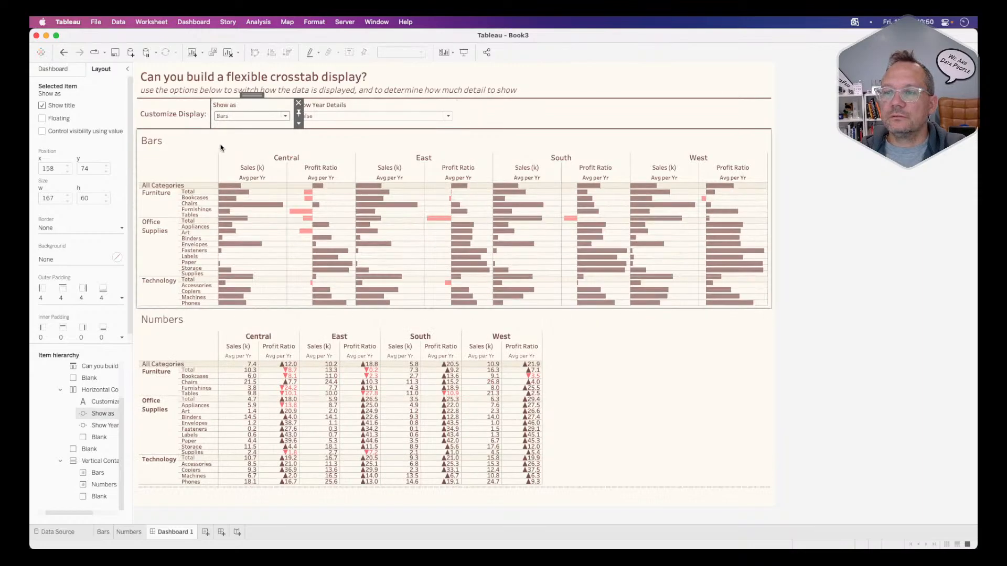
From the Bars worksheet, create a calculated field with the formula not [Show as], keeping its default name
{"action": "left_click", "coordinate": [757, 140]}
{"action": "left_click", "coordinate": [777, 144]}
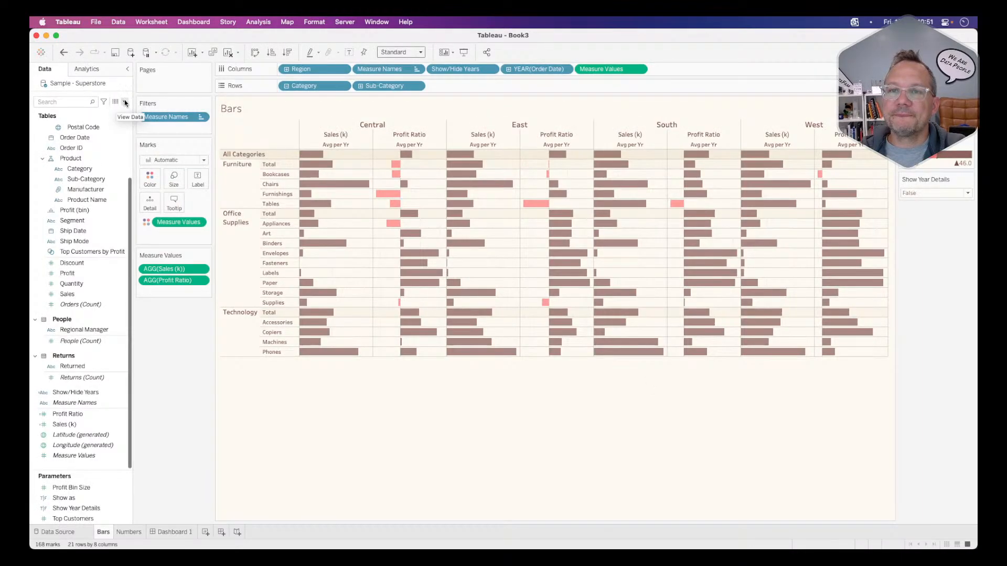
{"action": "left_click", "coordinate": [125, 101]}
{"action": "left_click", "coordinate": [63, 110]}
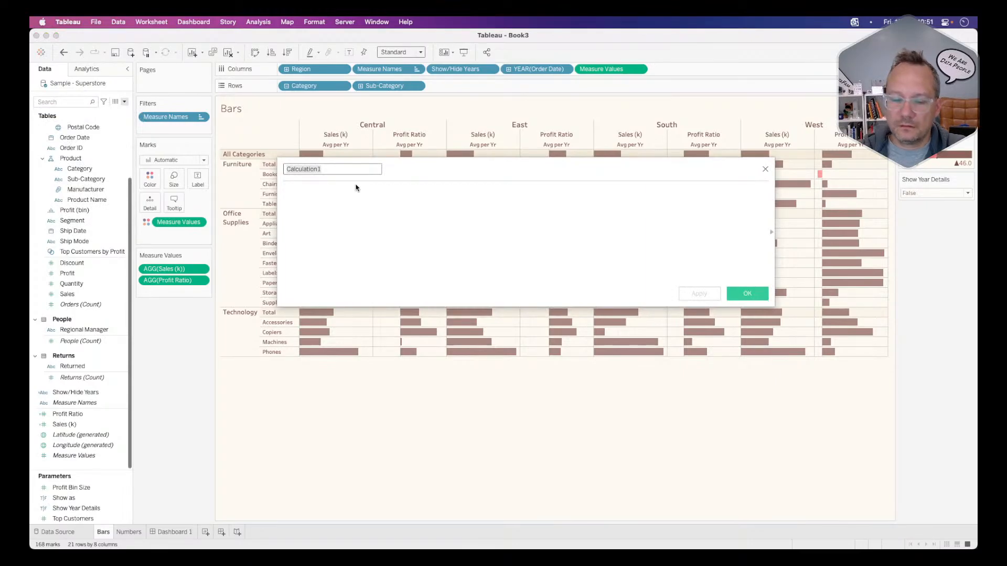
{"action": "left_click", "coordinate": [349, 200]}
{"action": "type", "text": "not show a"}
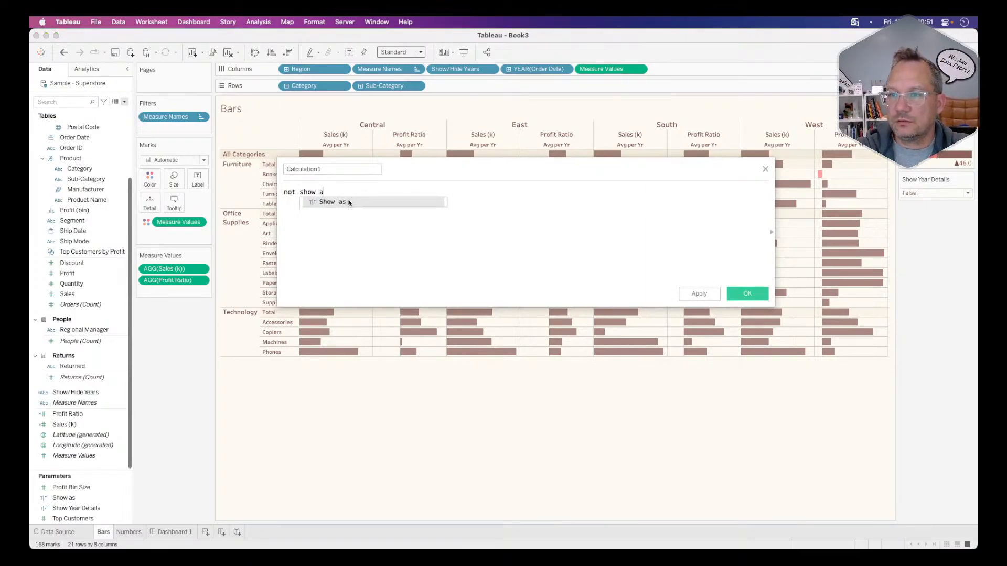
{"action": "double_click", "coordinate": [348, 202]}
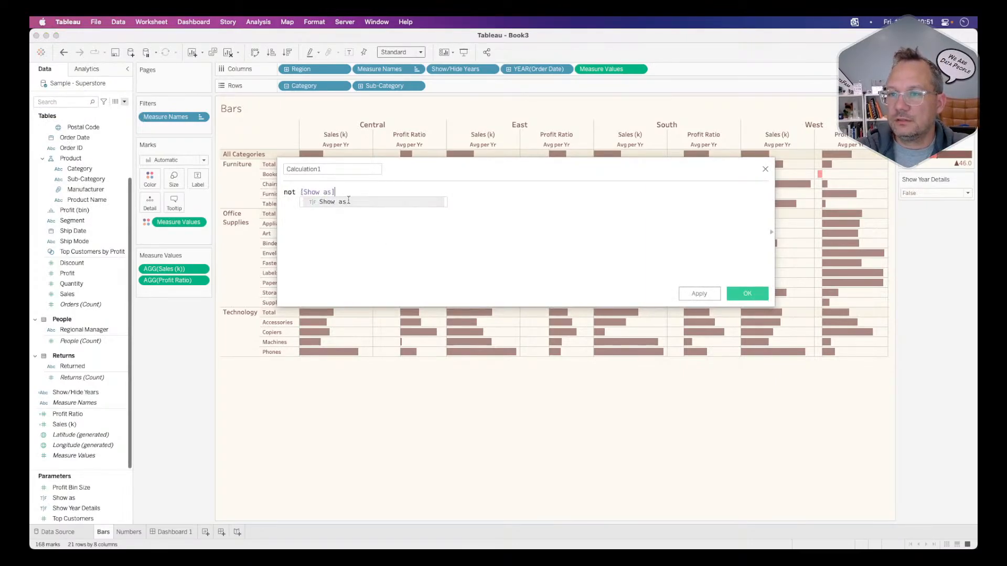
{"action": "left_click", "coordinate": [749, 294]}
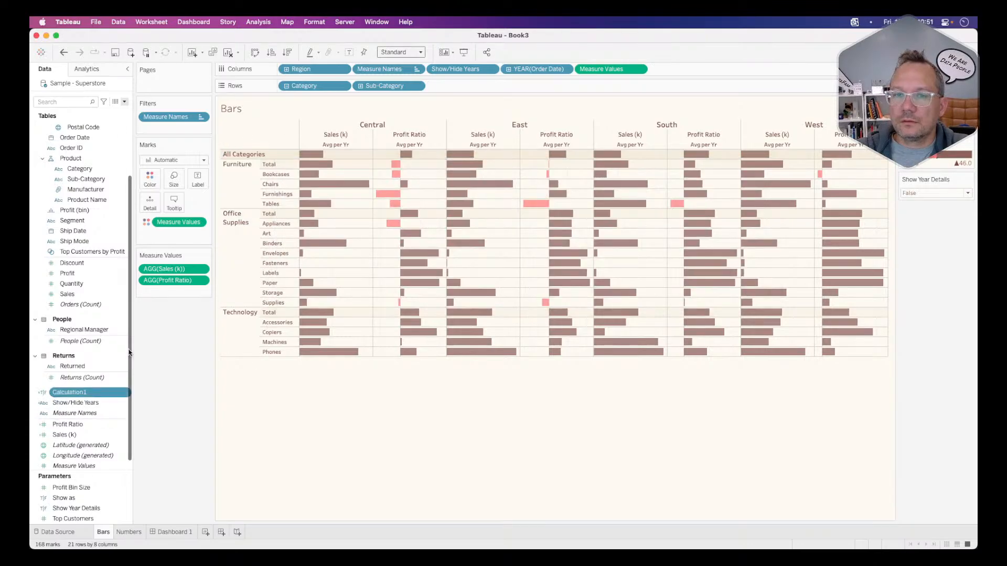
Create a second calculated field containing just [Show as], keeping its default name
{"action": "left_click", "coordinate": [124, 101]}
{"action": "left_click", "coordinate": [59, 112]}
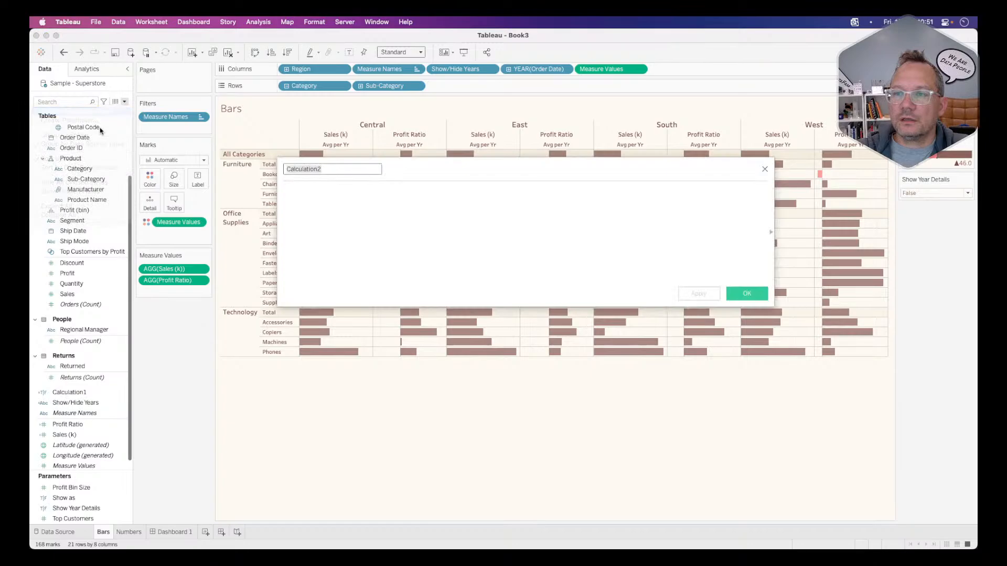
{"action": "left_click", "coordinate": [374, 188]}
{"action": "type", "text": "sho"}
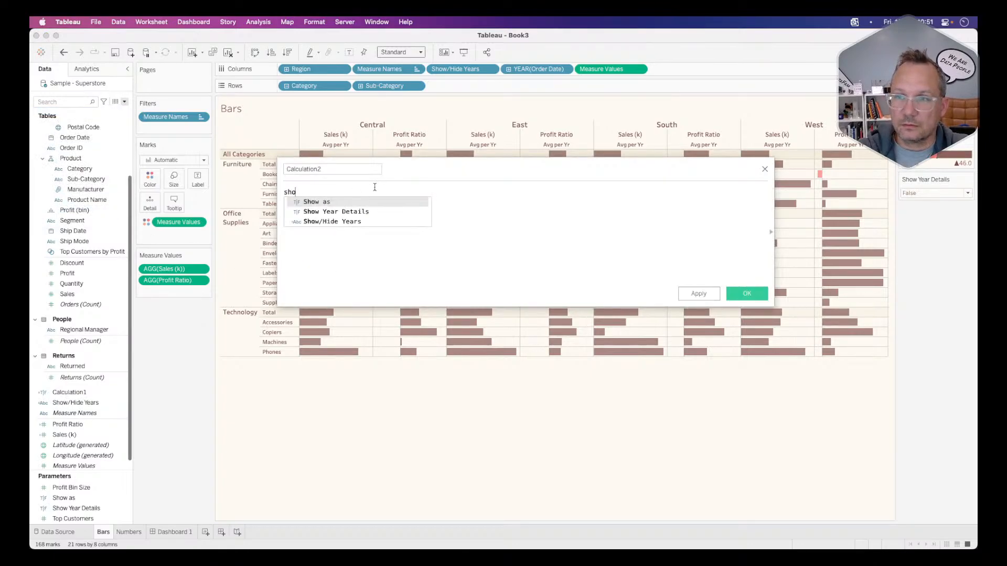
{"action": "type", "text": "w"}
{"action": "key", "text": "Return"}
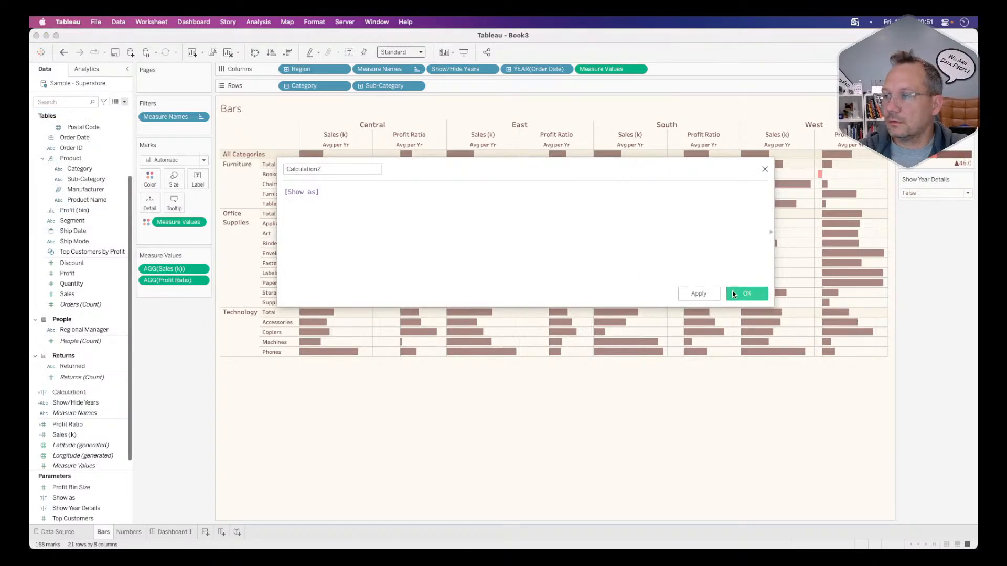
{"action": "left_click", "coordinate": [754, 295]}
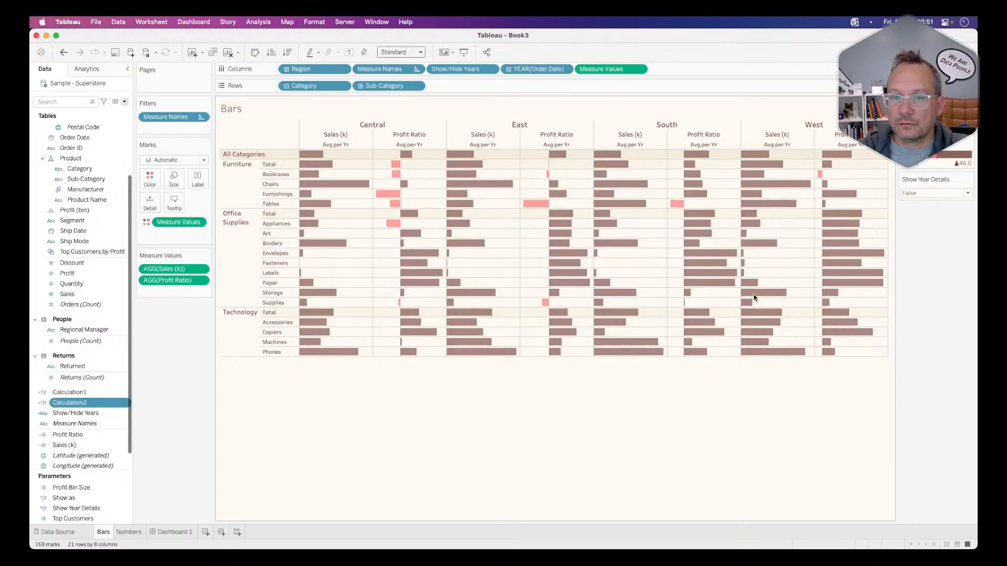
On Dashboard 1, control the Bars worksheet's visibility using the Calculation2 field from Sample - Superstore
{"action": "left_click", "coordinate": [166, 530]}
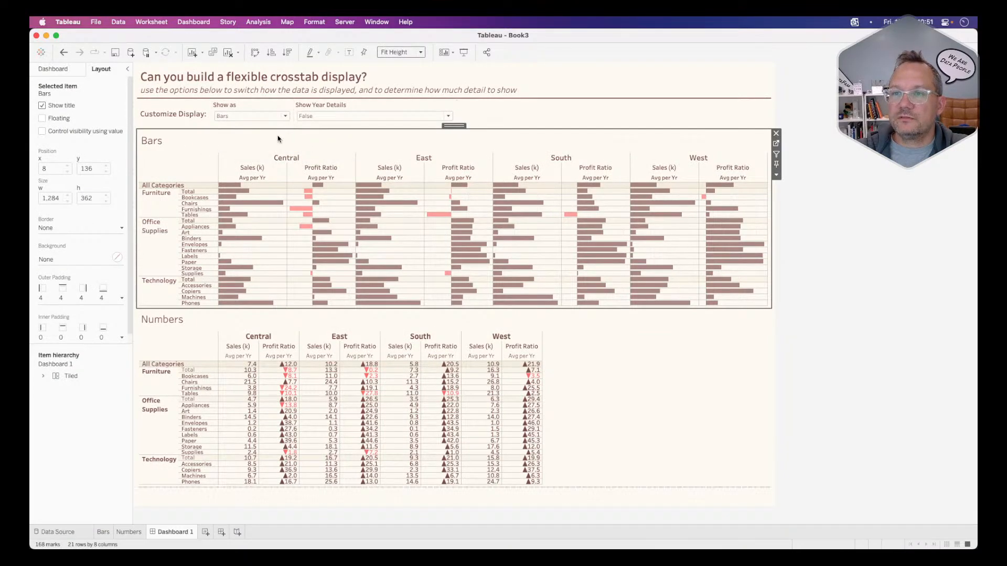
{"action": "left_click", "coordinate": [77, 131]}
{"action": "left_click", "coordinate": [71, 142]}
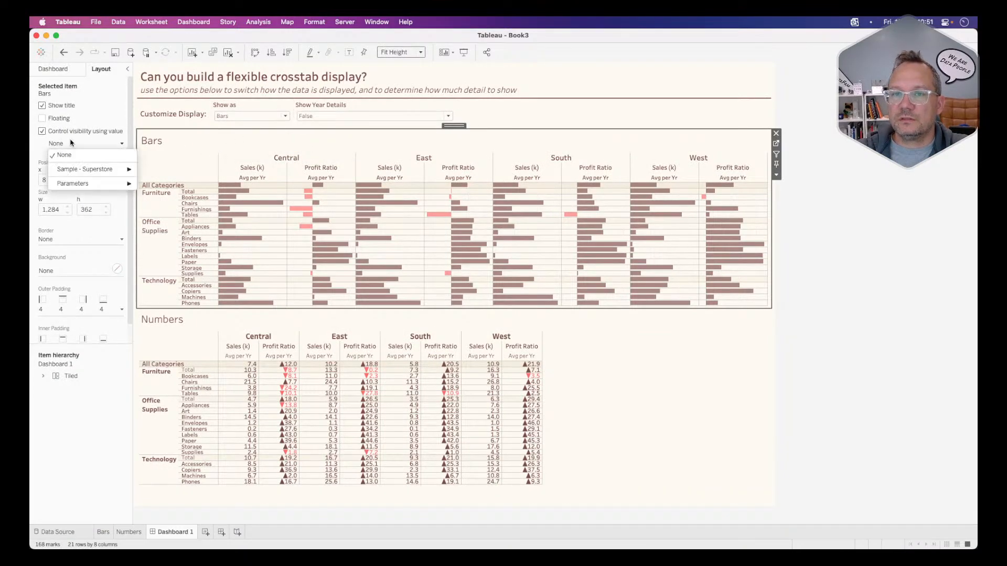
{"action": "mouse_move", "coordinate": [86, 170]}
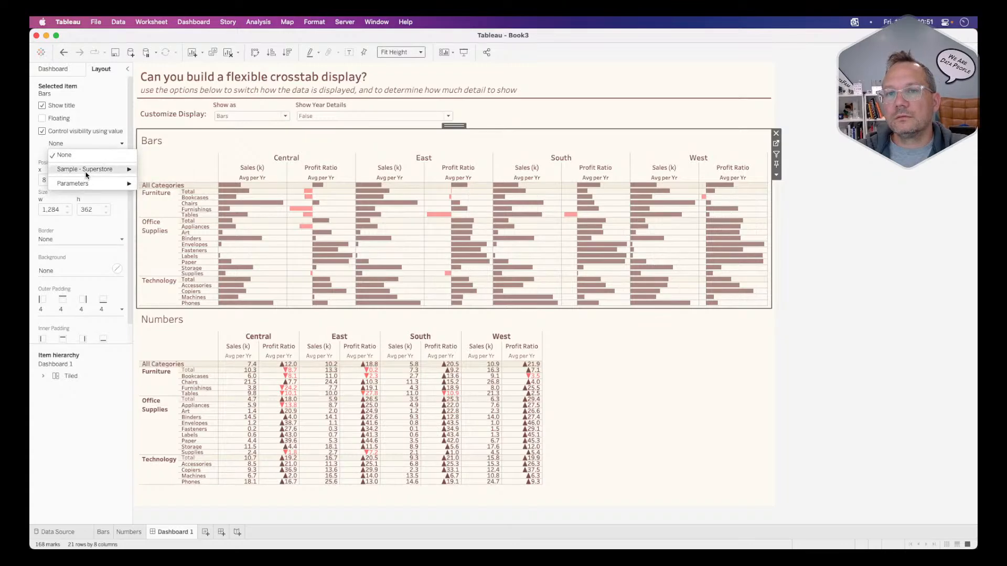
{"action": "left_click", "coordinate": [167, 176]}
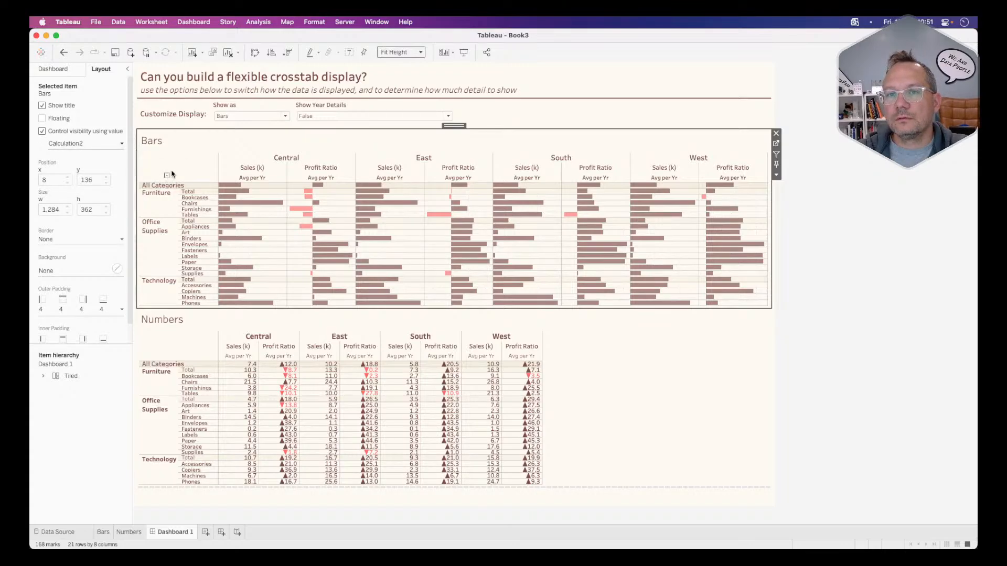
Change the Numbers worksheet's visibility control from the Show as parameter to the Calculation1 field
{"action": "left_click", "coordinate": [595, 389]}
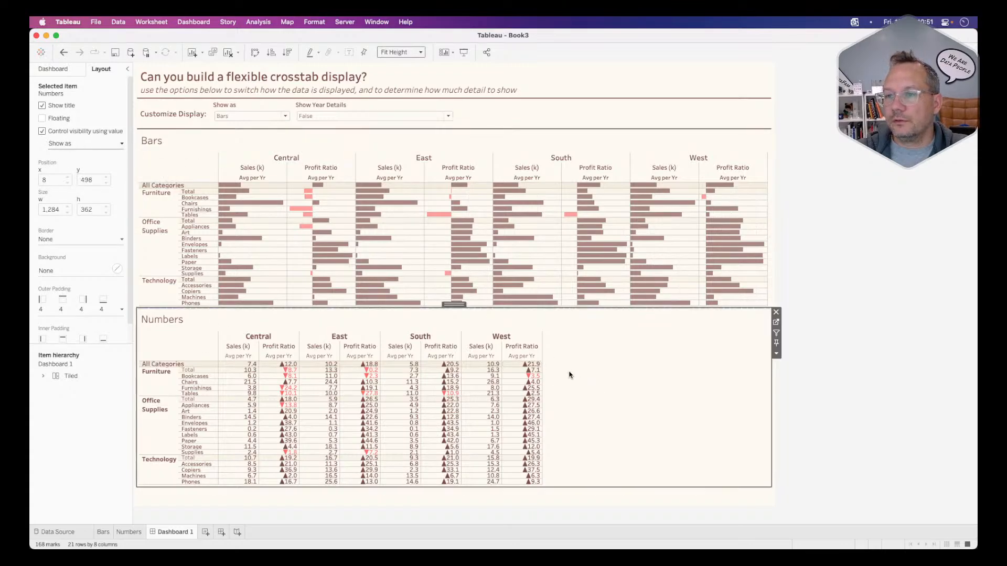
{"action": "left_click", "coordinate": [62, 147]}
{"action": "mouse_move", "coordinate": [76, 171]}
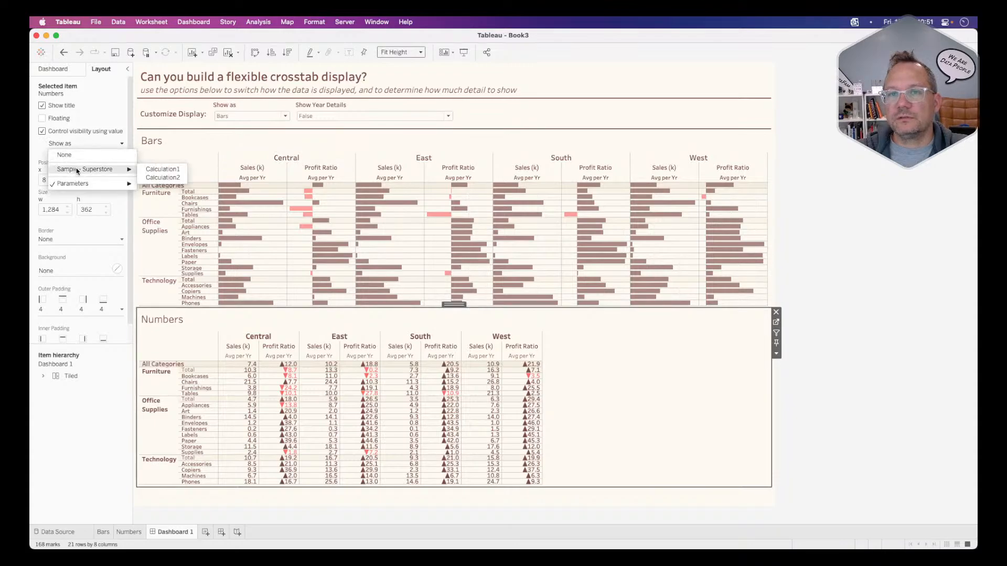
{"action": "left_click", "coordinate": [158, 169]}
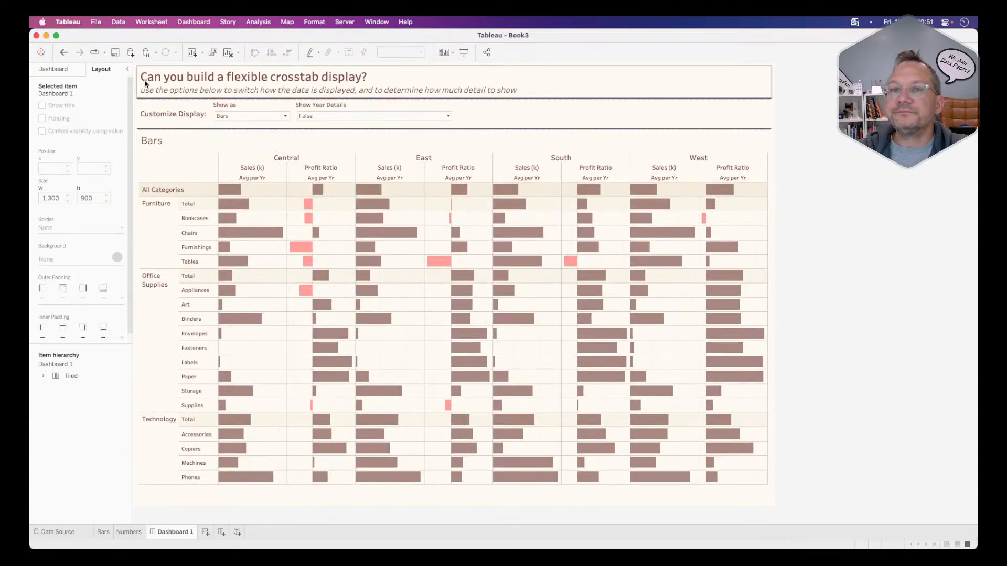
Set Show as to Numbers and widen the Numbers table's columns to fill the width of the dashboard
{"action": "left_click", "coordinate": [237, 116]}
{"action": "left_click", "coordinate": [231, 134]}
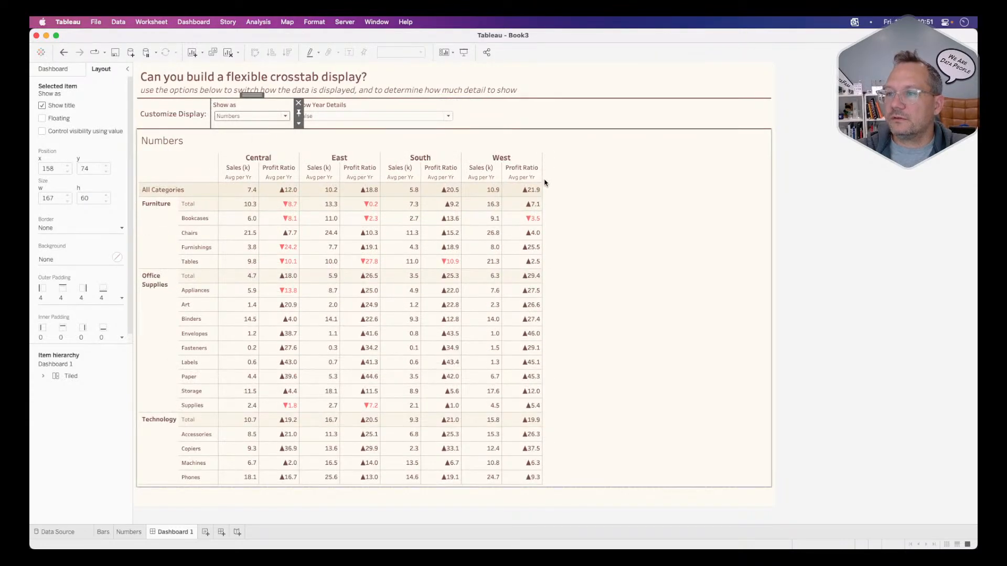
{"action": "left_click", "coordinate": [543, 182]}
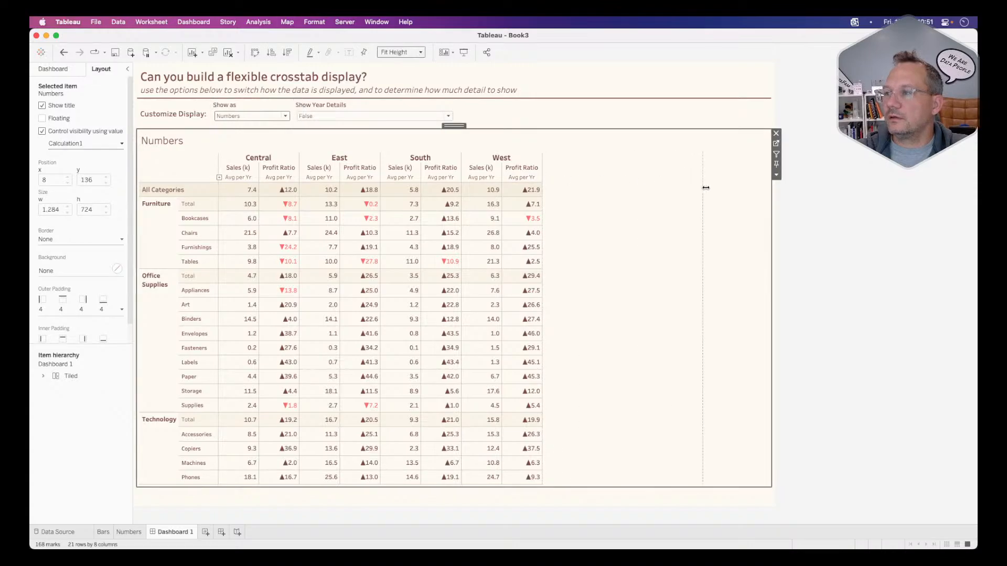
{"action": "left_click_drag", "start_coordinate": [772, 194], "coordinate": [763, 196]}
{"action": "key", "text": "super+z"}
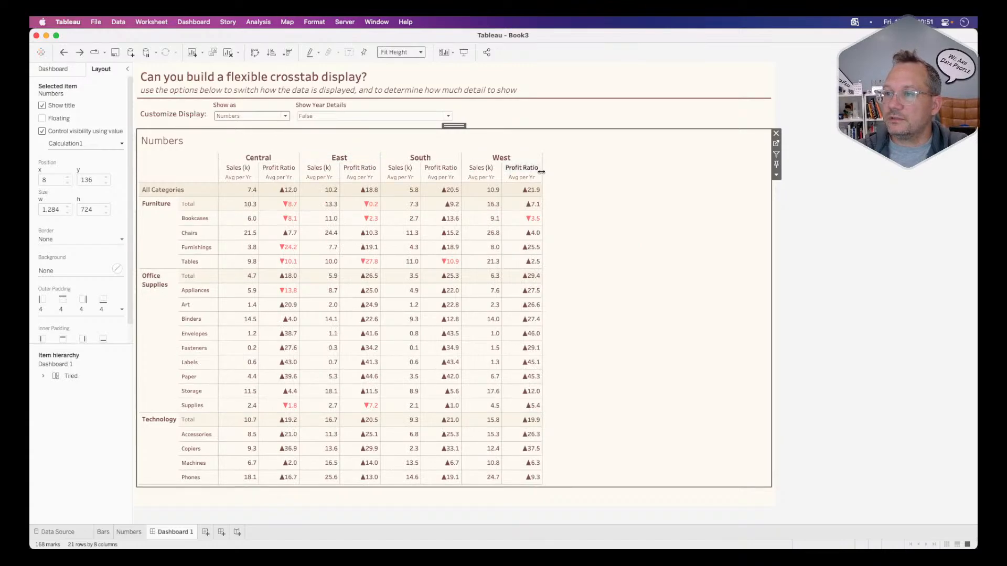
{"action": "left_click_drag", "start_coordinate": [541, 171], "coordinate": [556, 171]}
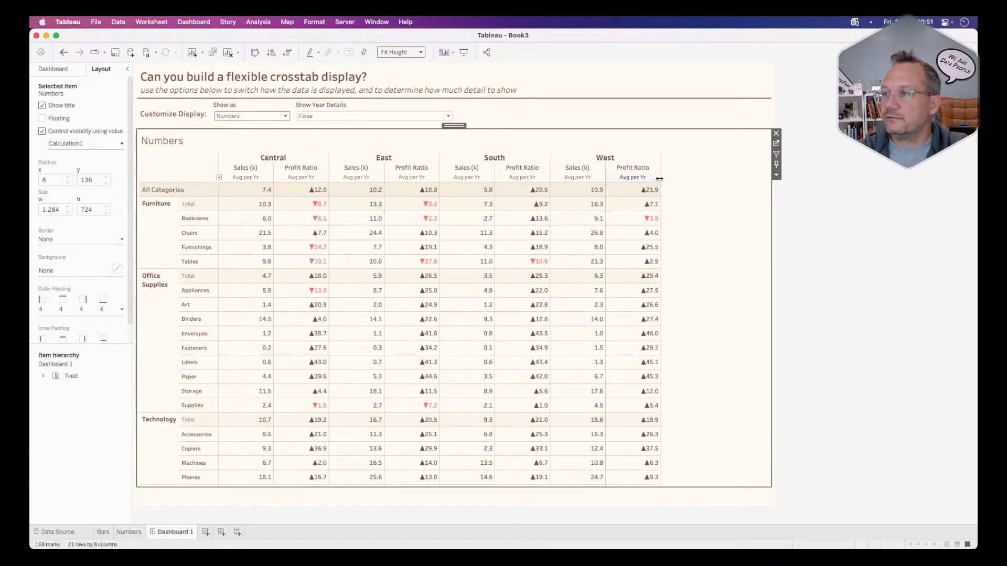
{"action": "left_click_drag", "start_coordinate": [660, 179], "coordinate": [764, 188]}
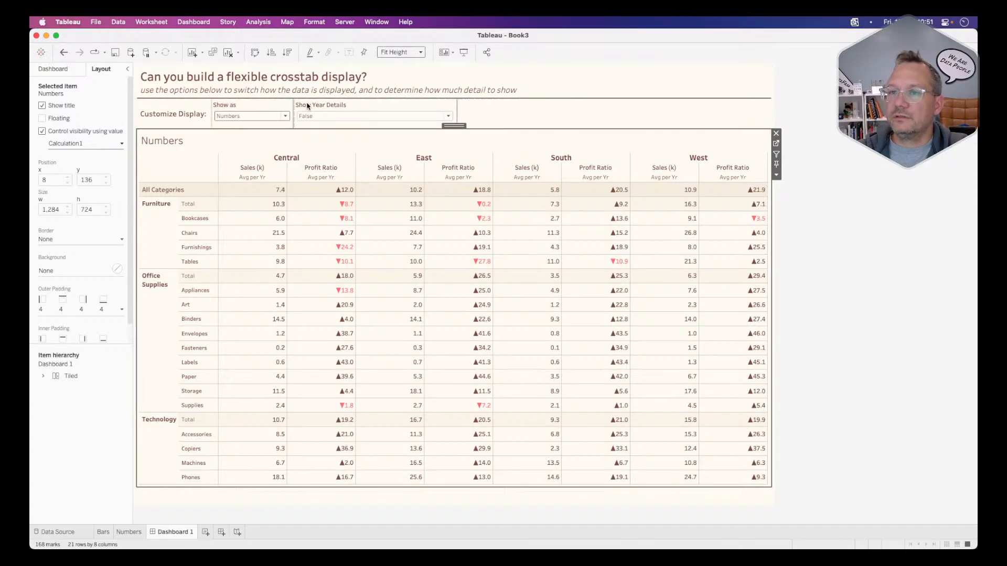
Set Show Year Details to True and narrow that control to about 185 px wide
{"action": "left_click", "coordinate": [329, 117]}
{"action": "left_click", "coordinate": [332, 125]}
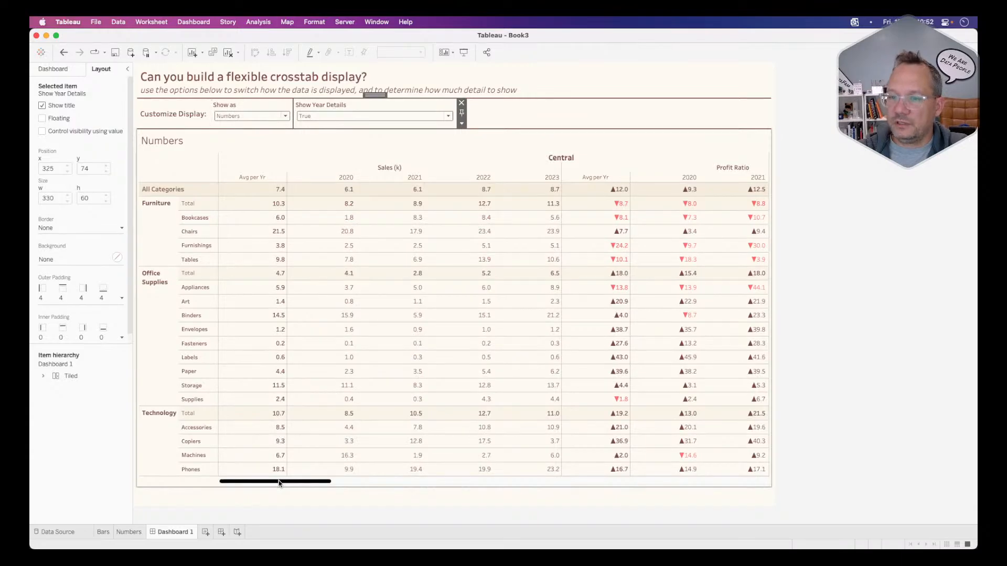
{"action": "left_click_drag", "start_coordinate": [279, 480], "coordinate": [191, 479]}
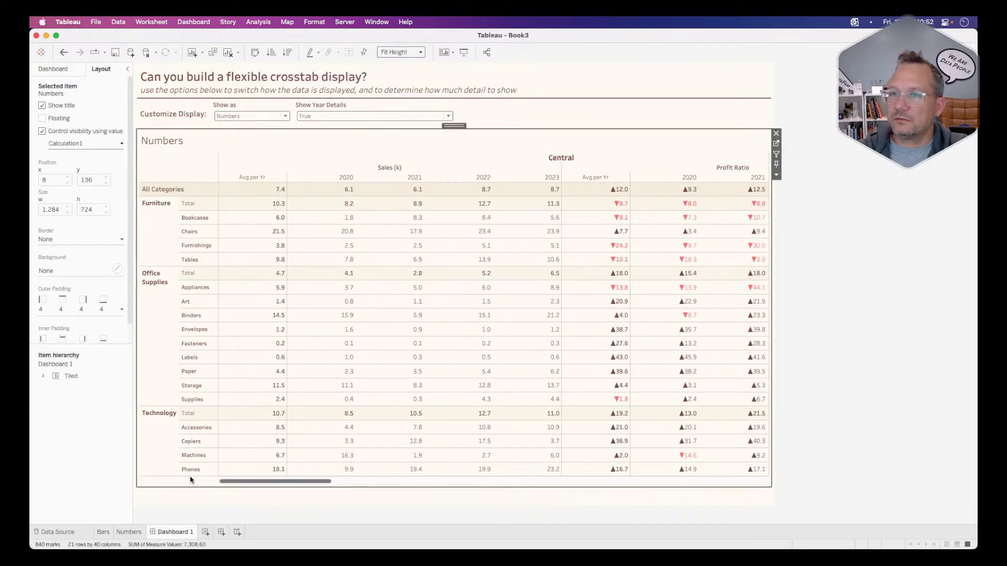
{"action": "left_click_drag", "start_coordinate": [457, 105], "coordinate": [385, 106]}
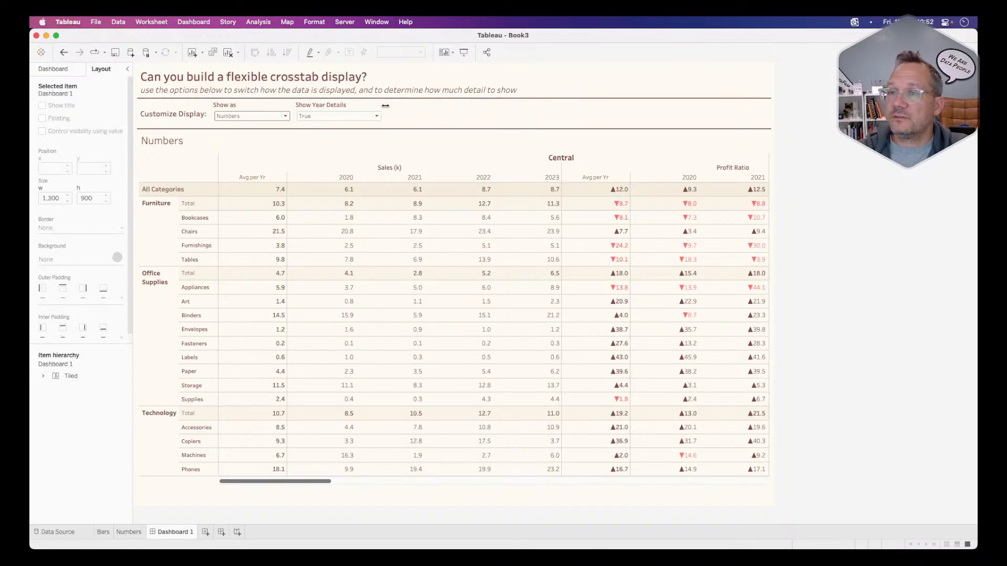
Switch Show as to Bars and look through the yearly columns across the regions
{"action": "left_click", "coordinate": [280, 119]}
{"action": "left_click", "coordinate": [273, 124]}
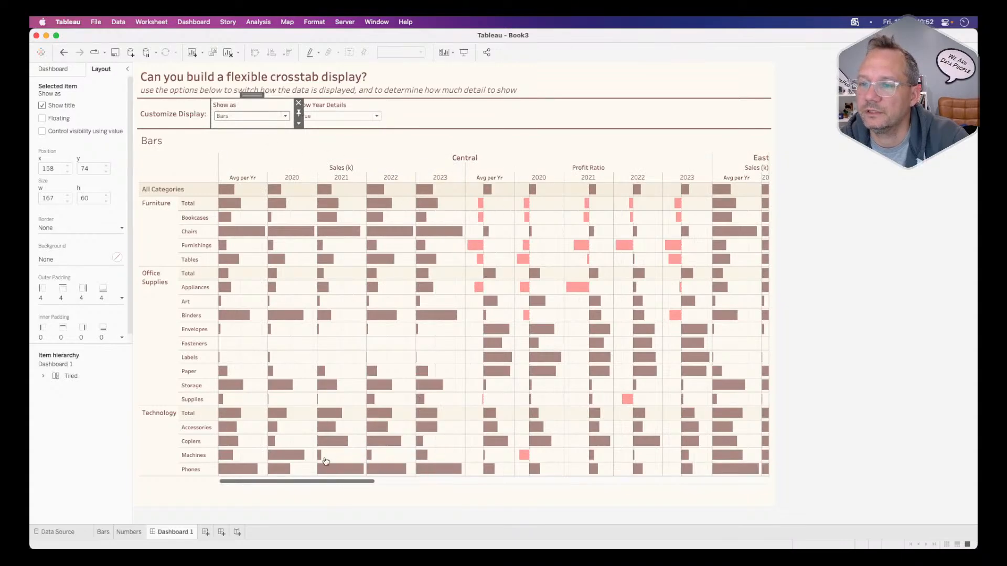
{"action": "left_click_drag", "start_coordinate": [293, 481], "coordinate": [670, 481]}
{"action": "scroll", "coordinate": [670, 464], "scroll_direction": "left", "scroll_amount": 10}
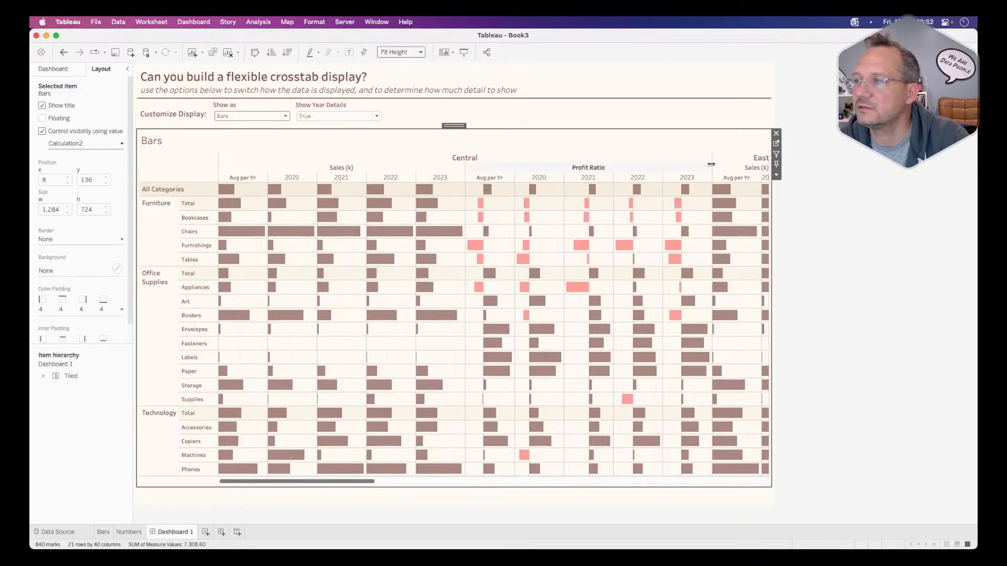
Open the Bars worksheet from the dashboard and reduce the mark size so the bars are thinner
{"action": "left_click", "coordinate": [775, 149]}
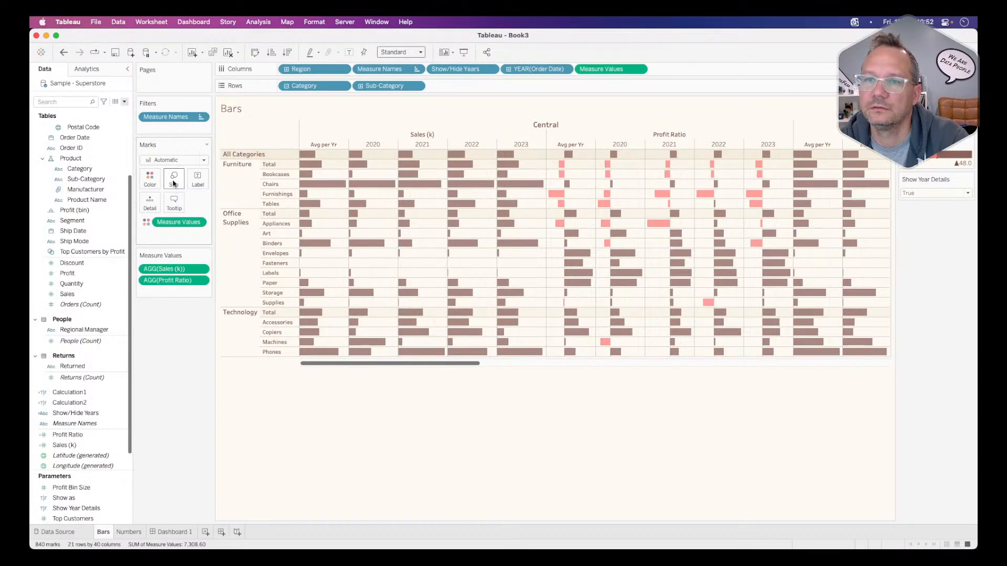
{"action": "left_click", "coordinate": [174, 181]}
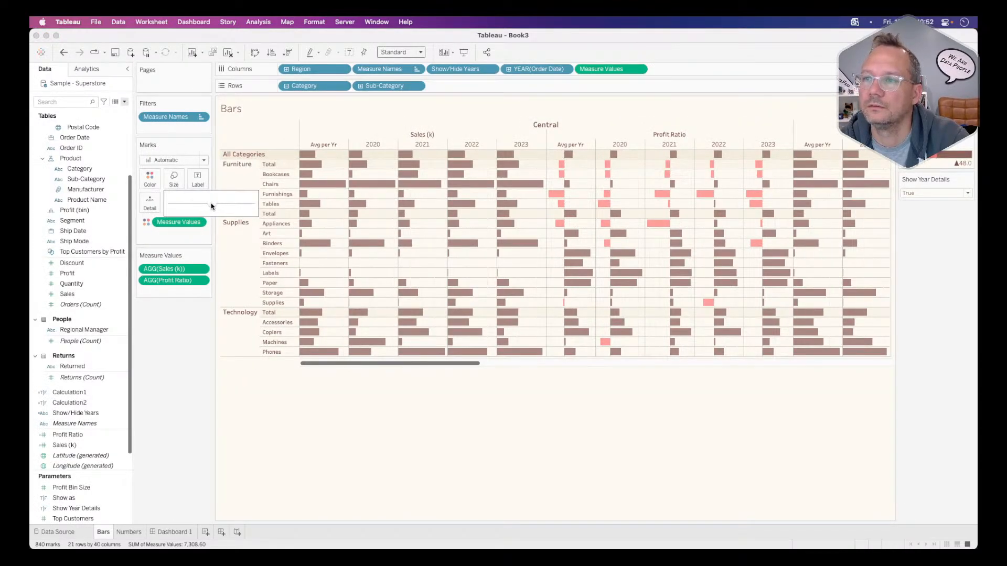
{"action": "left_click", "coordinate": [211, 203]}
{"action": "left_click", "coordinate": [260, 431]}
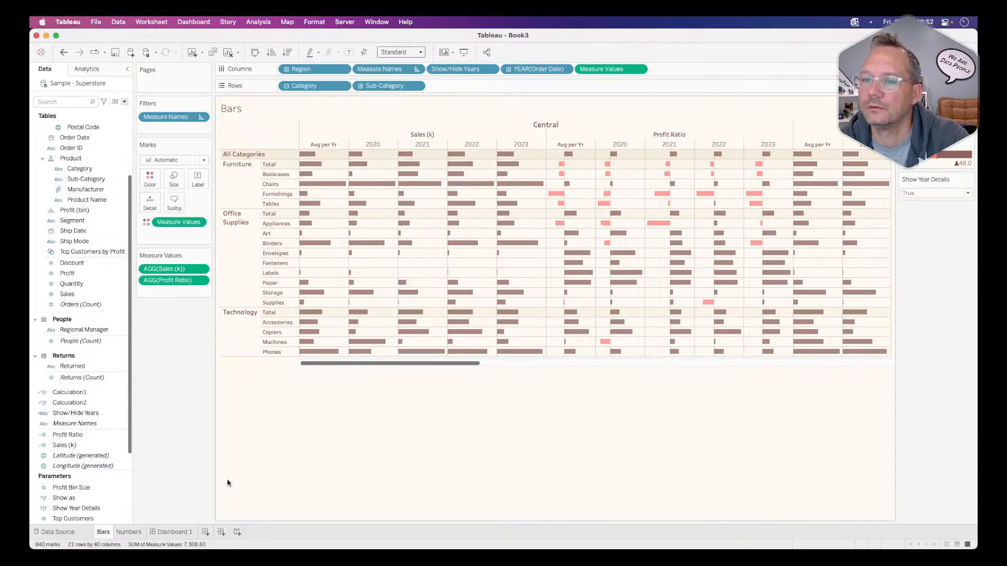
Return to Dashboard 1, set Show Year Details to False and switch Show as to Numbers
{"action": "left_click", "coordinate": [173, 533]}
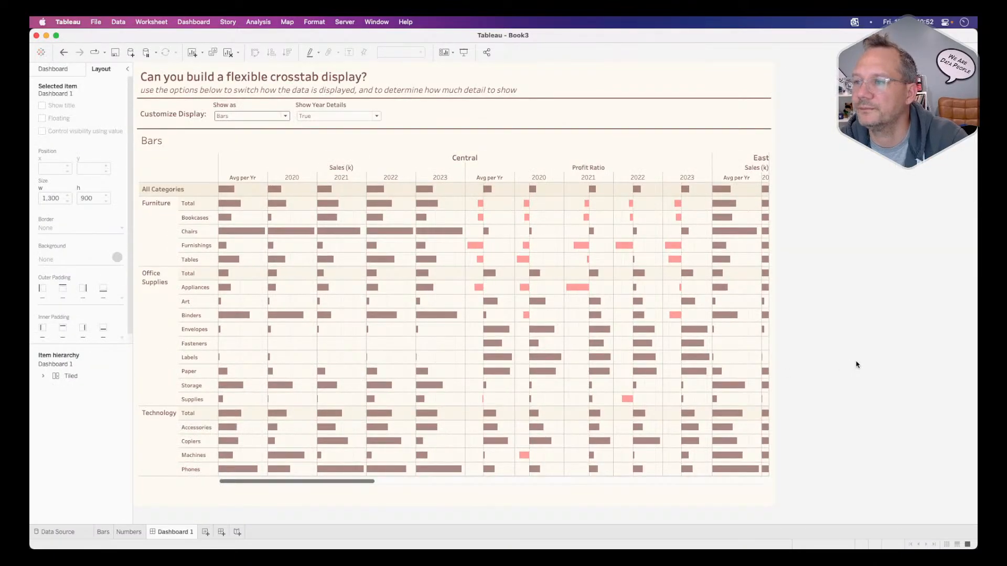
{"action": "left_click", "coordinate": [314, 117]}
{"action": "left_click", "coordinate": [308, 131]}
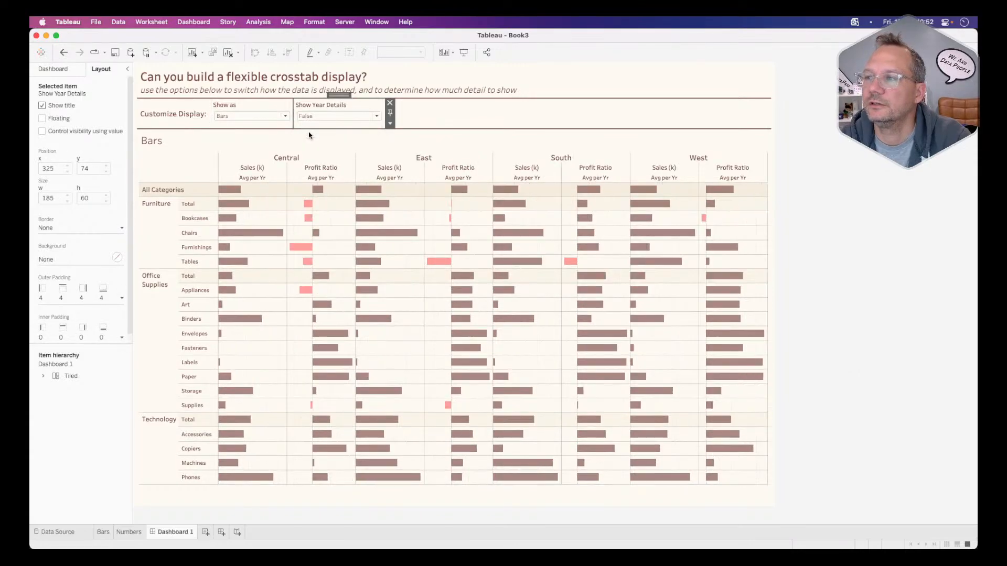
{"action": "left_click", "coordinate": [252, 116]}
{"action": "left_click", "coordinate": [240, 131]}
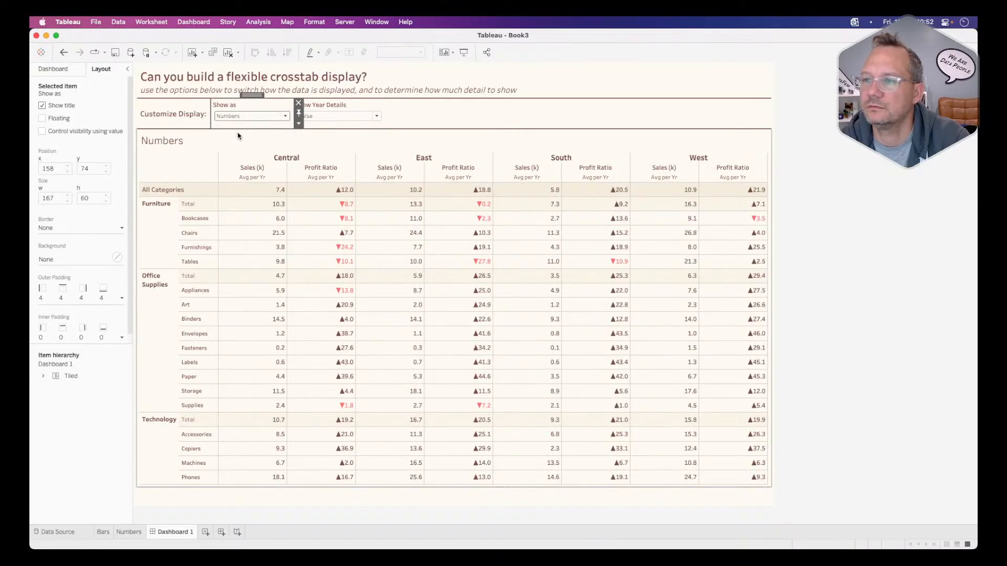
{"action": "left_click", "coordinate": [262, 495]}
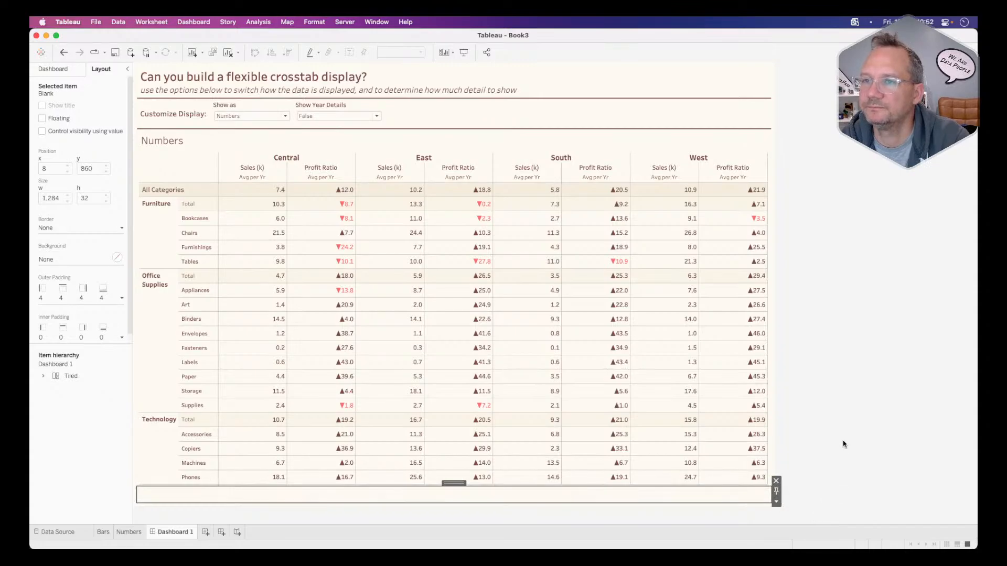
Delete the blank object below the crosstab and hide the Numbers worksheet's title on the dashboard
{"action": "key", "text": "Delete"}
{"action": "right_click", "coordinate": [160, 142]}
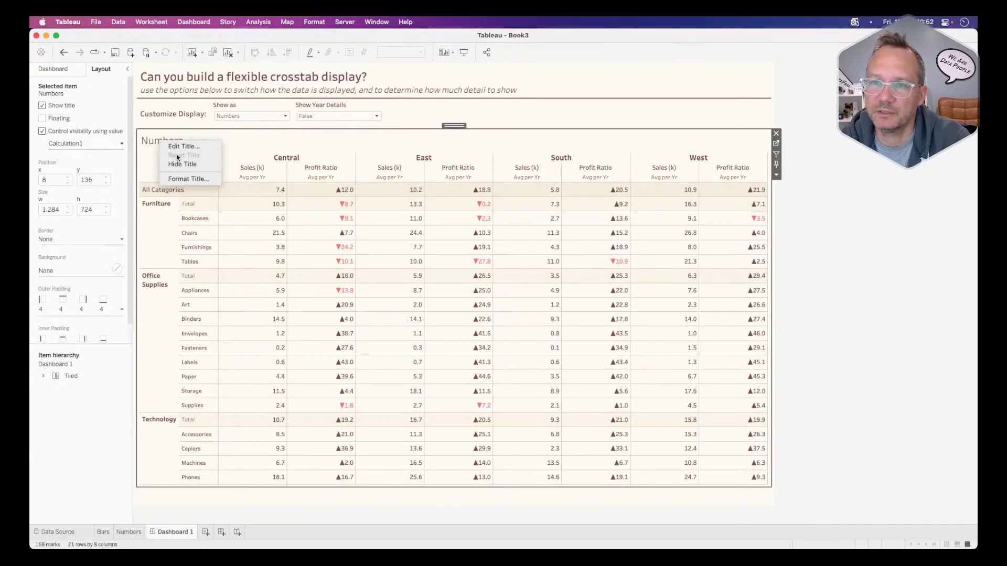
{"action": "left_click", "coordinate": [181, 160]}
Switch Show as to Bars and hide the Bars worksheet's title on the dashboard
{"action": "left_click", "coordinate": [238, 116]}
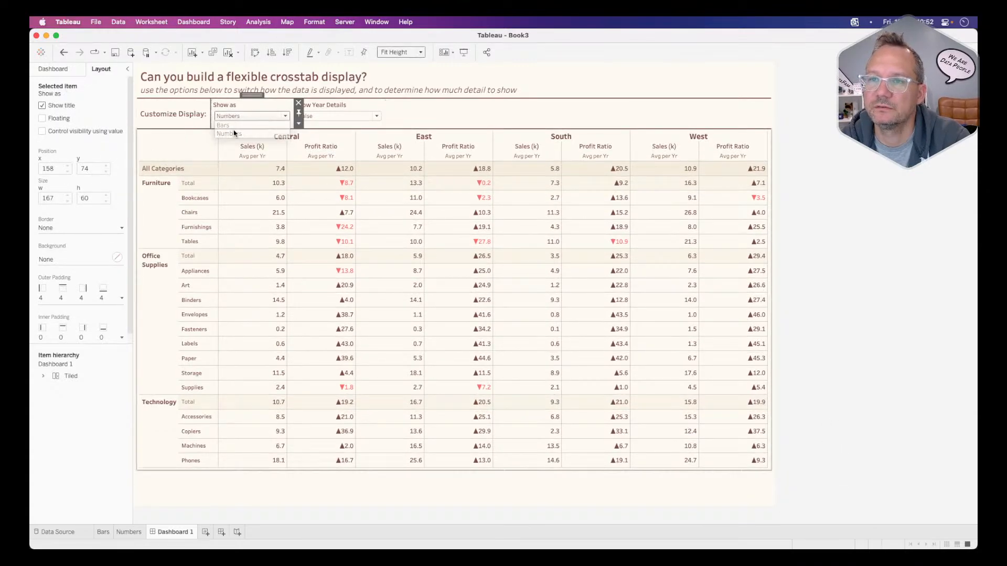
{"action": "left_click", "coordinate": [225, 125]}
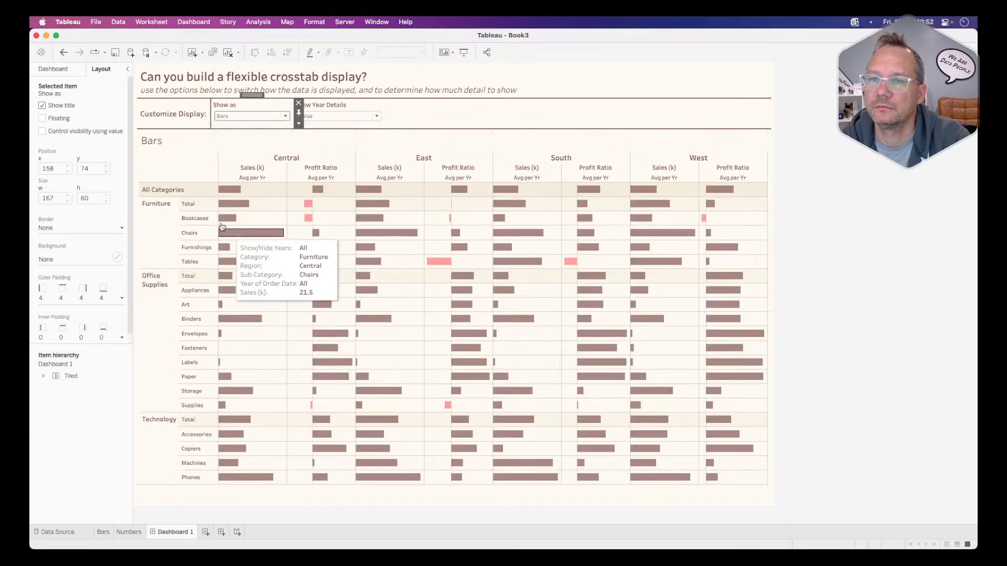
{"action": "right_click", "coordinate": [157, 142]}
{"action": "left_click", "coordinate": [173, 163]}
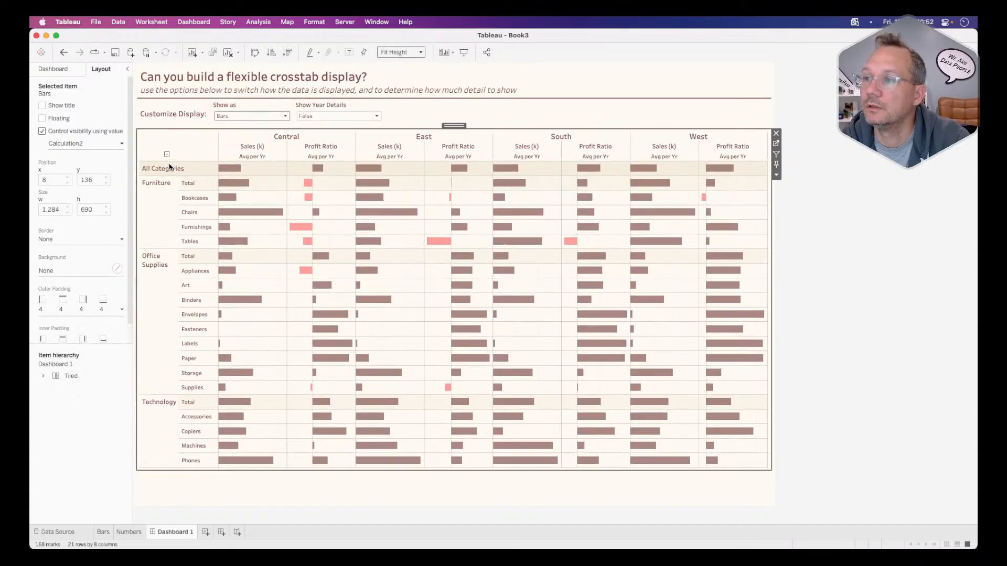
{"action": "left_click", "coordinate": [816, 263]}
Switch to Arc to check the reference dashboard's layout and footer, and return to Tableau
{"action": "key", "text": "super+Tab"}
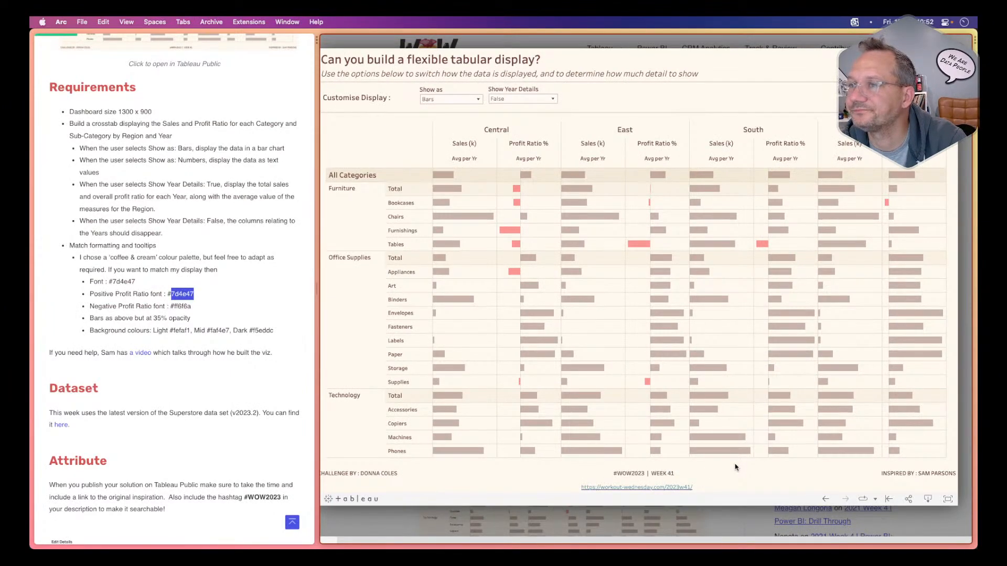
{"action": "key", "text": "super+Tab"}
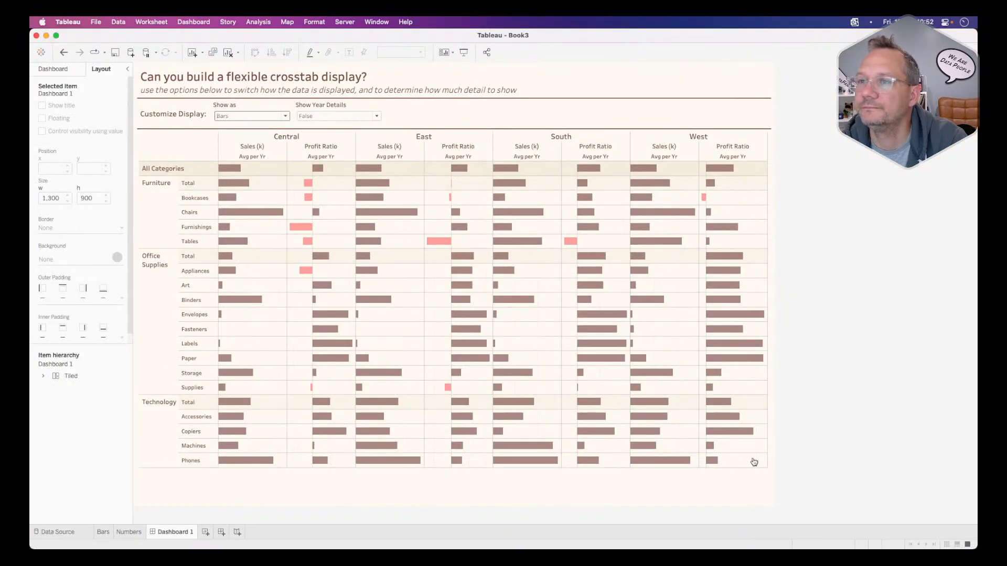